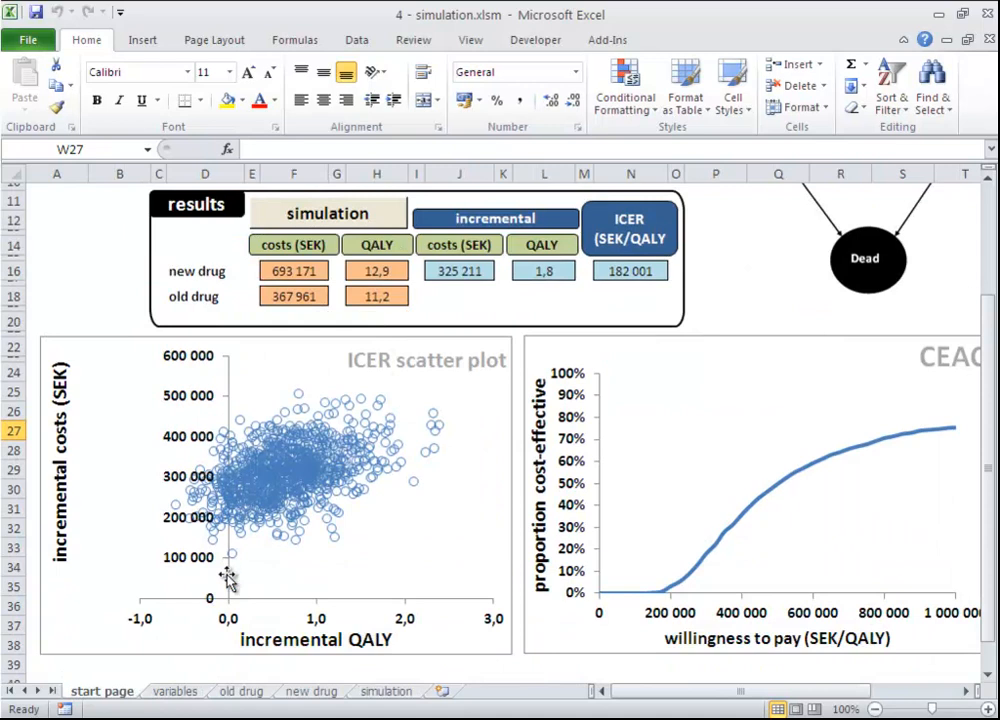
Examine the full CEAC chart on the start page and the list of iterations on the simulation sheet
left_click_drag(701, 698, 785, 697)
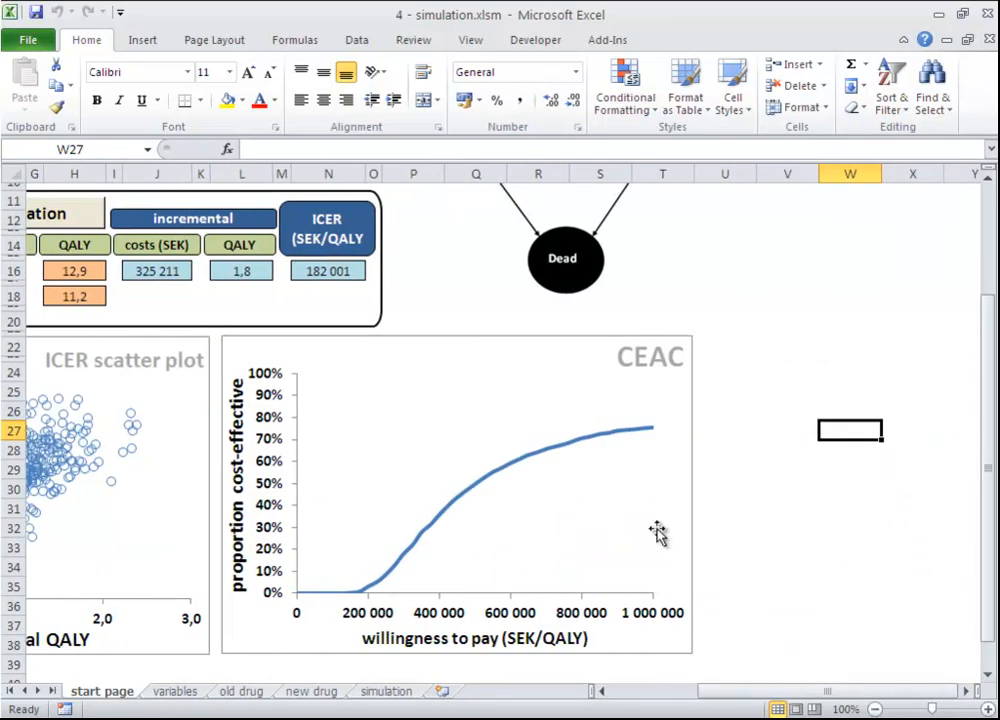
scroll(712, 656, "left", 3)
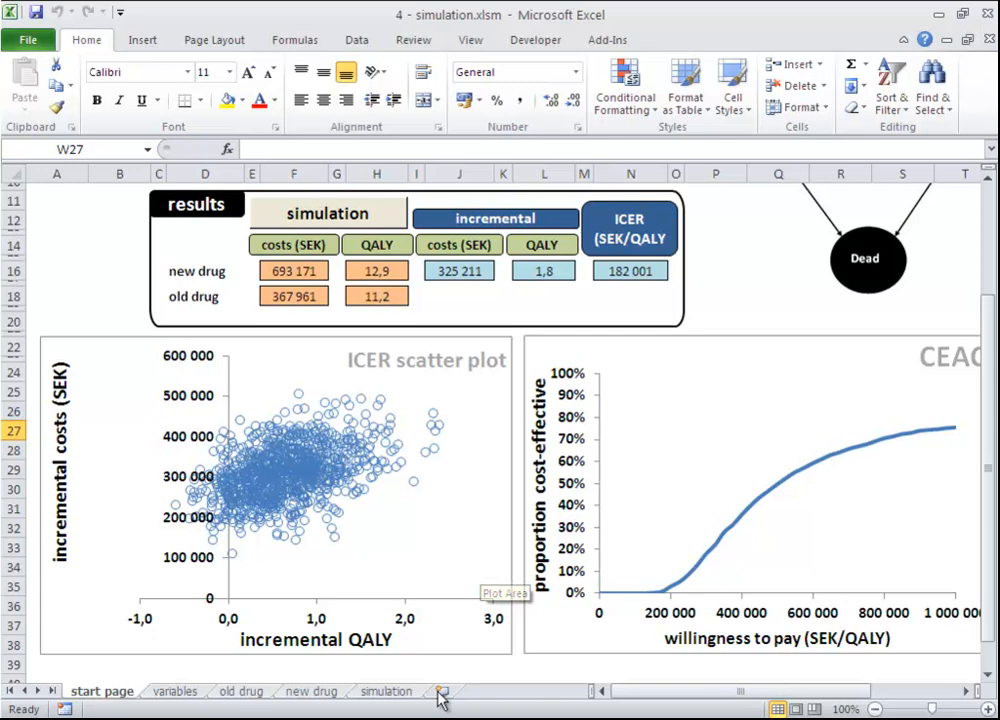
left_click(385, 694)
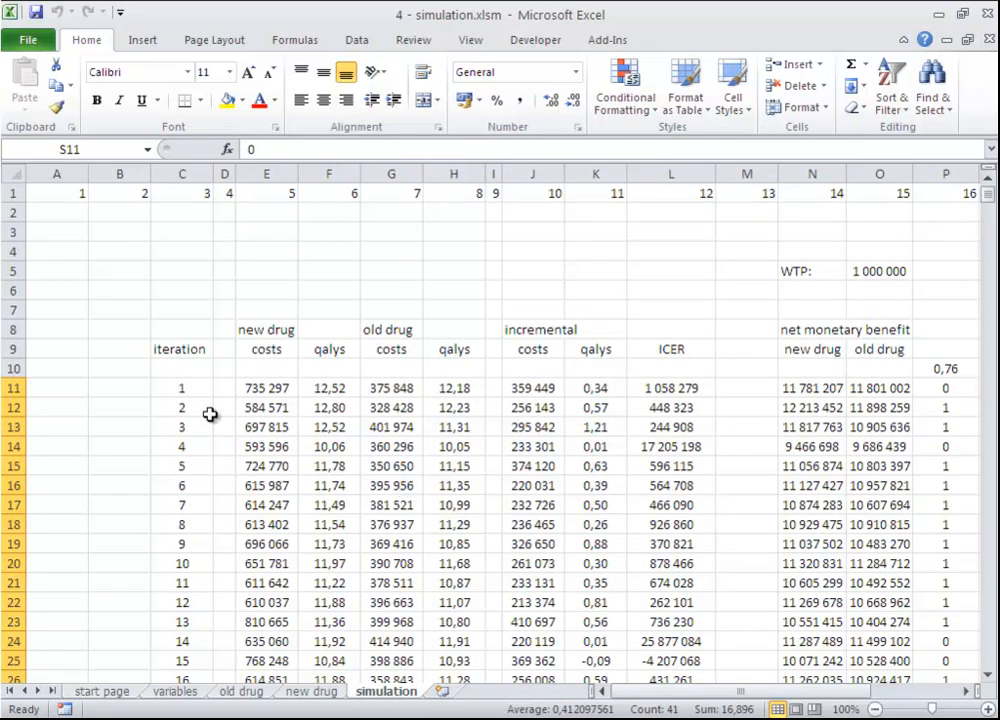
left_click(188, 387)
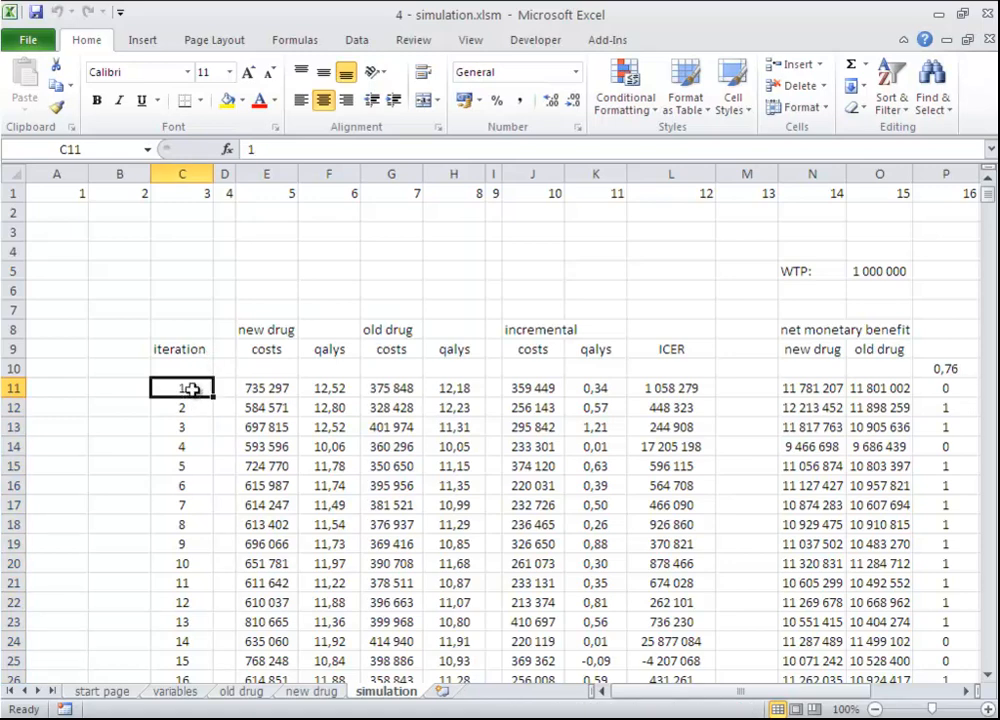
scroll(192, 389, "down", 20)
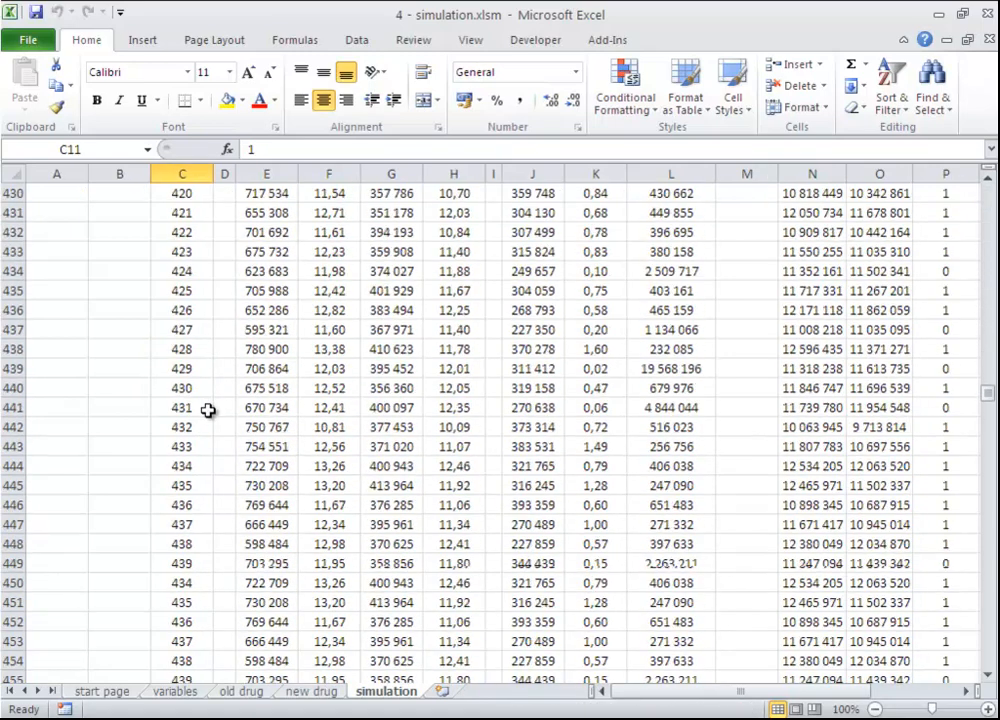
scroll(207, 410, "down", 20)
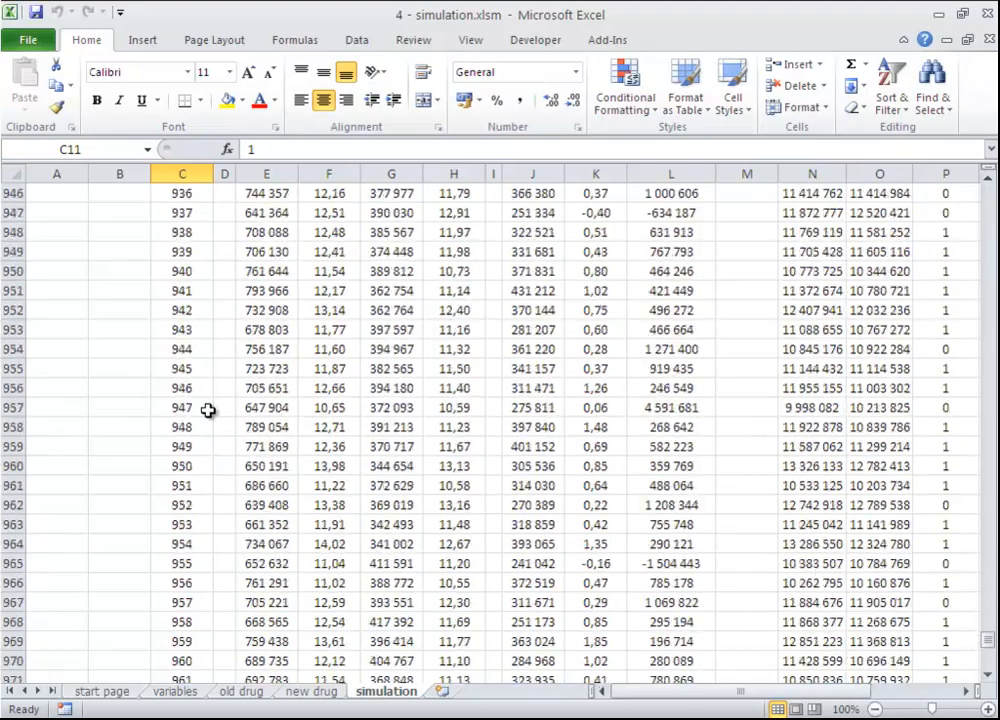
scroll(207, 410, "down", 20)
scroll(210, 410, "up", 20)
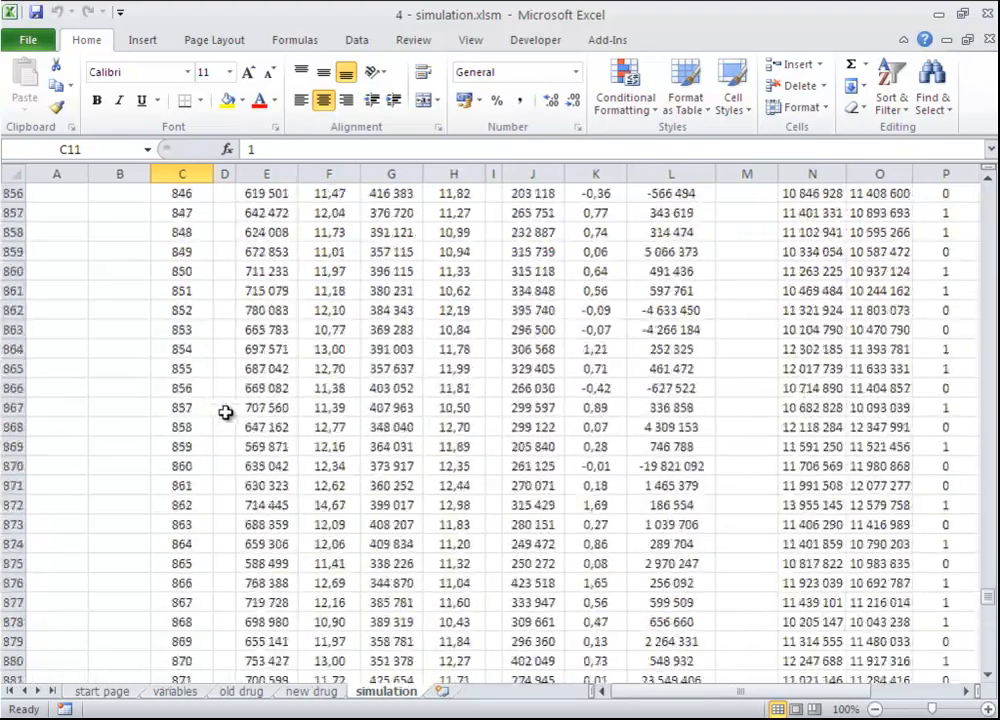
scroll(226, 412, "up", 20)
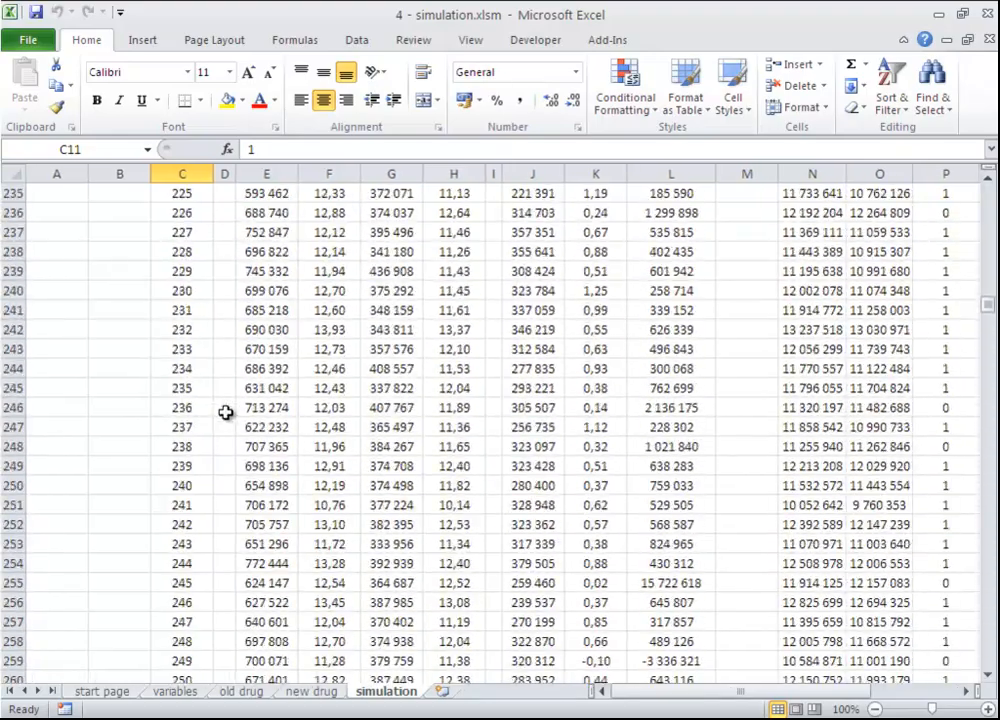
scroll(226, 412, "up", 20)
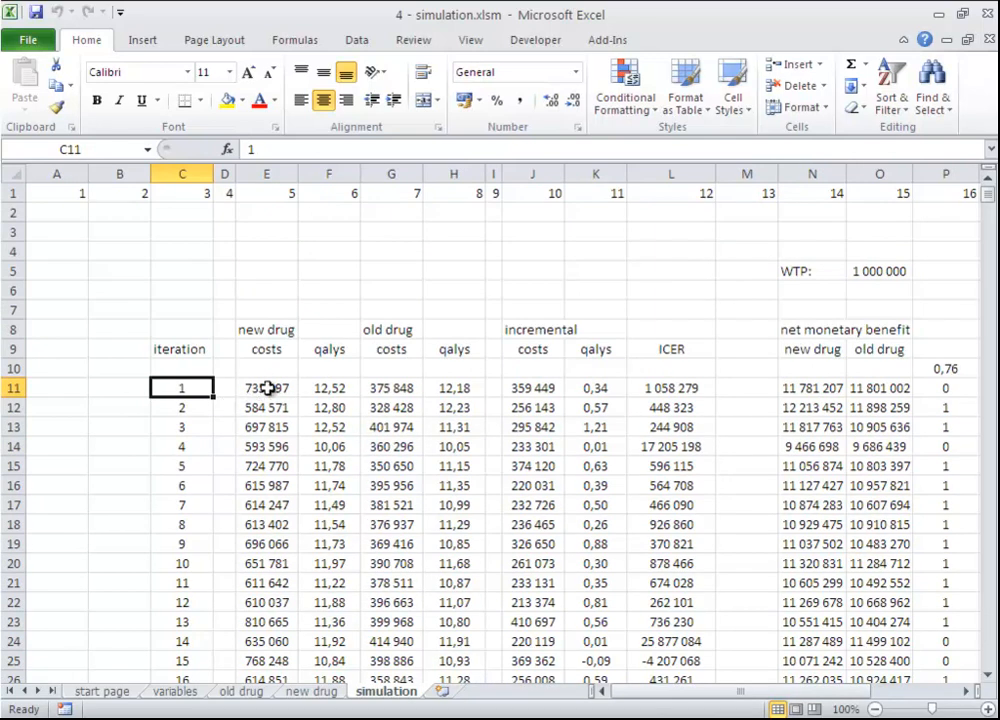
Examine the new drug, old drug and incremental costs and QALYs, and compare them with the ICER scatter plot
left_click_drag(268, 388, 315, 388)
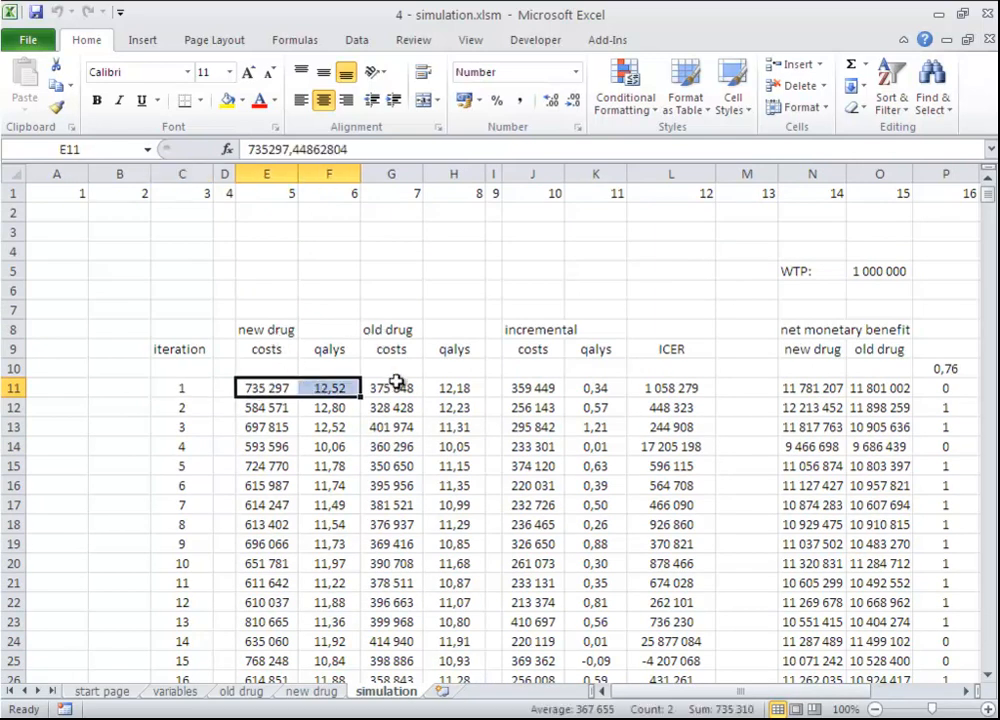
left_click_drag(394, 387, 452, 388)
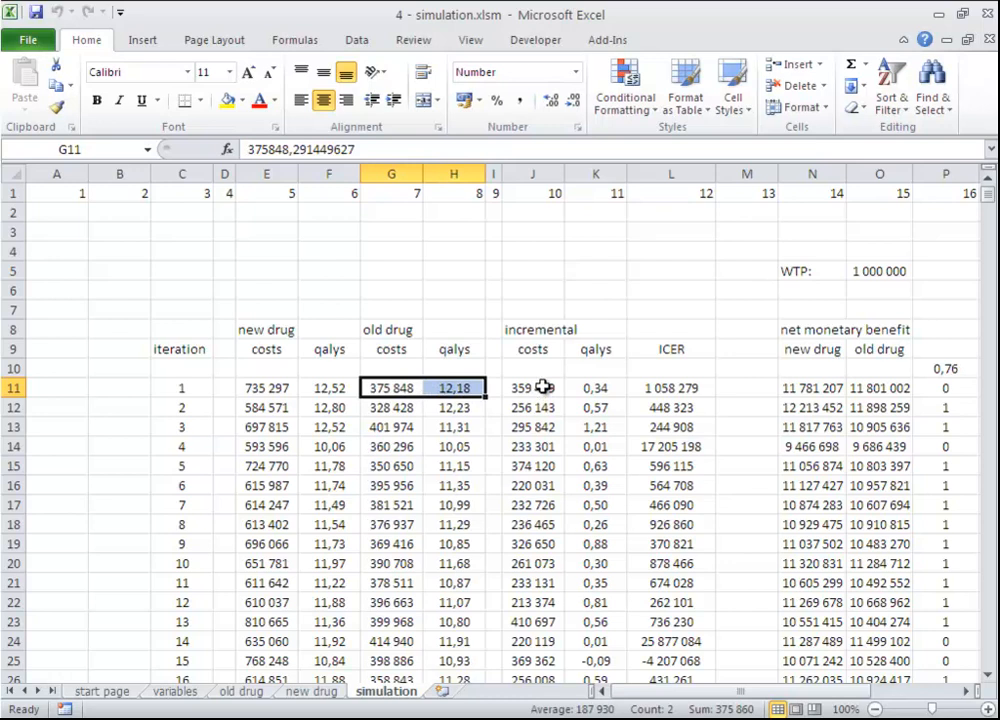
left_click_drag(543, 387, 584, 440)
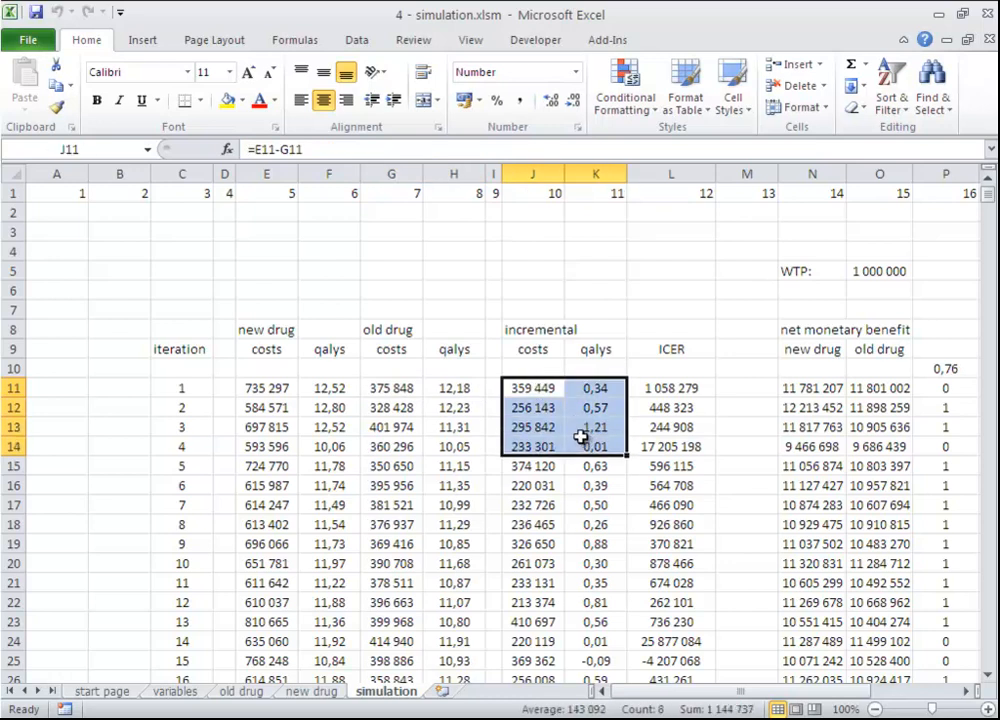
left_click_drag(542, 387, 592, 507)
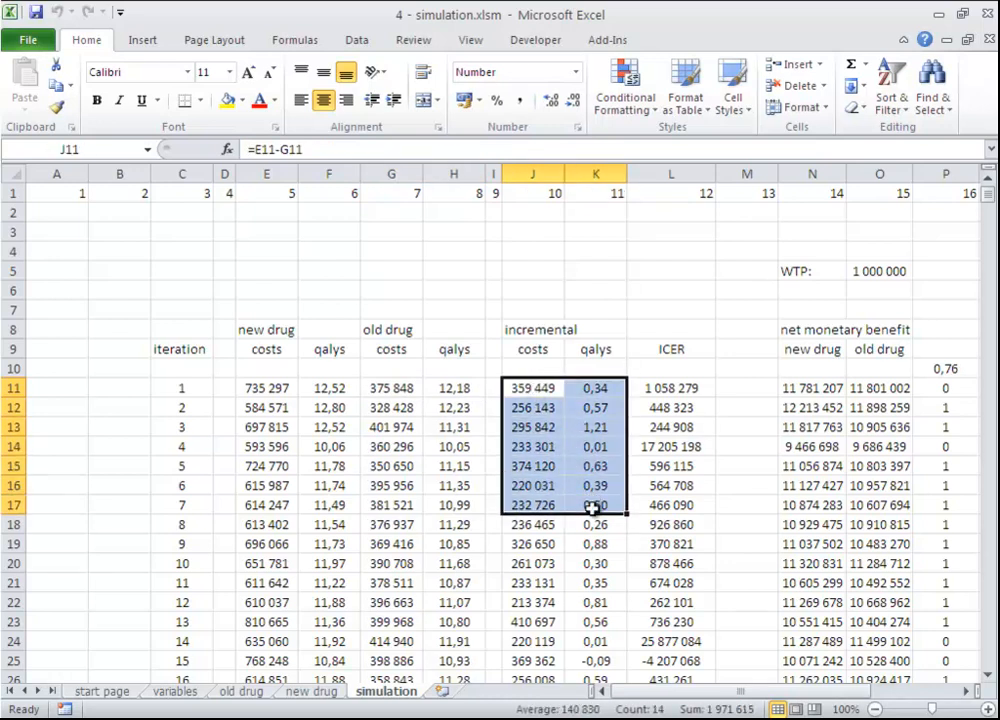
left_click(122, 692)
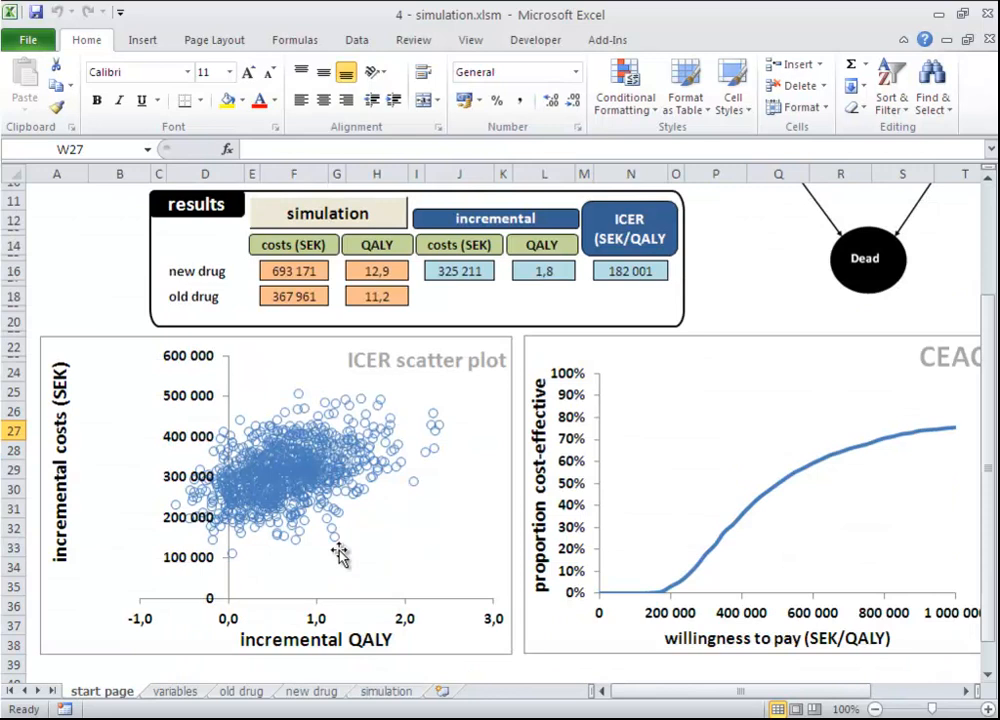
Inspect the net monetary benefit formulas for the new drug and old drug on the simulation sheet
left_click(375, 694)
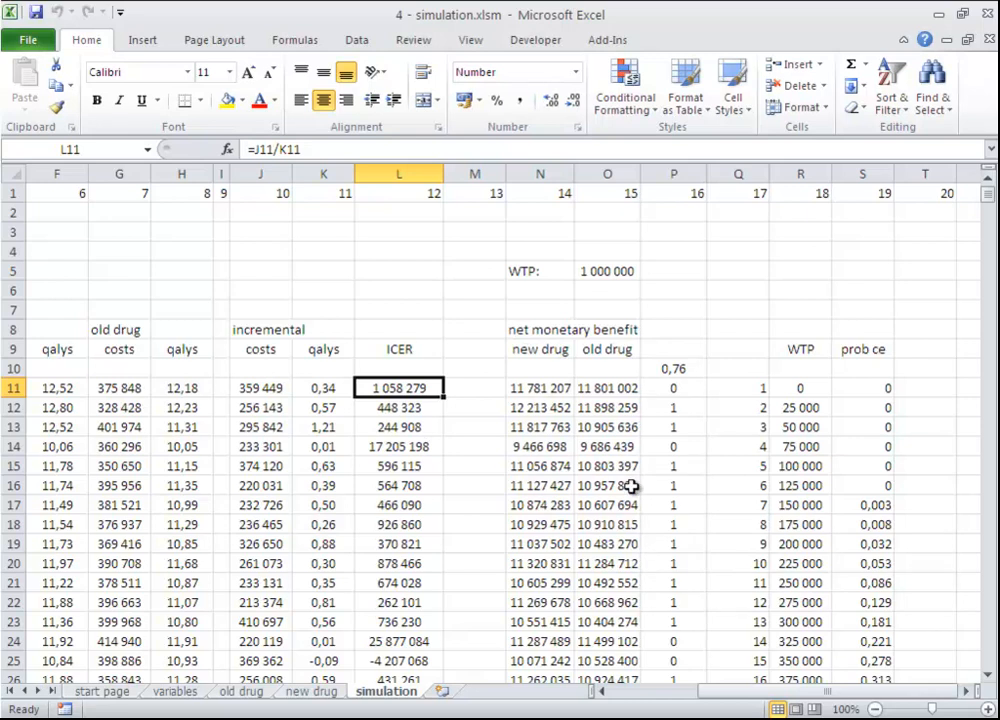
left_click(533, 392)
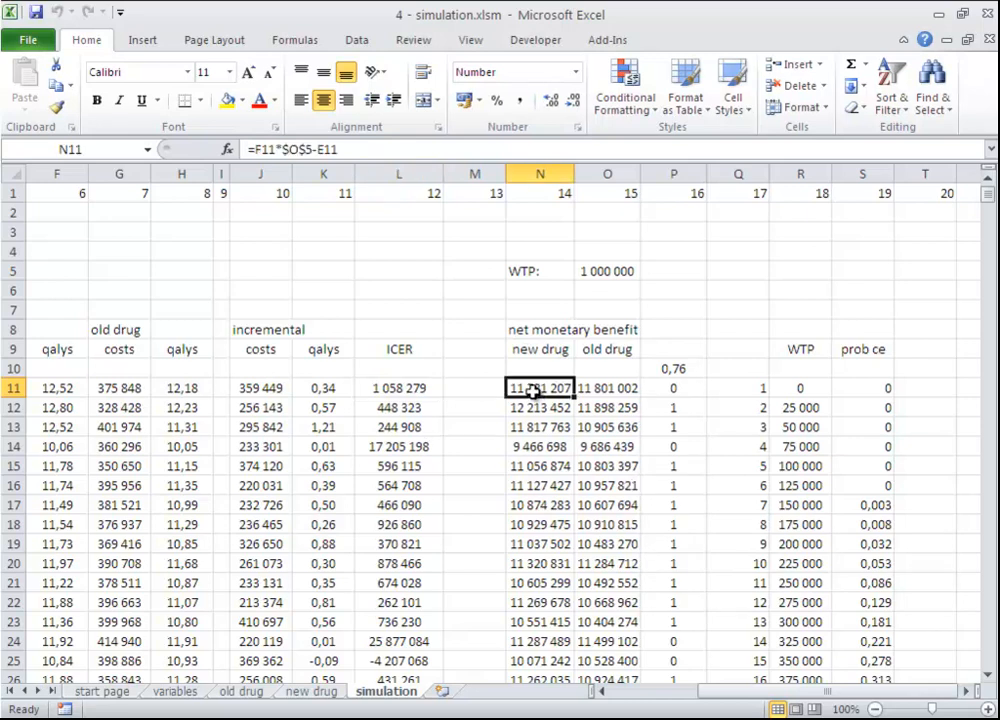
left_click(556, 352)
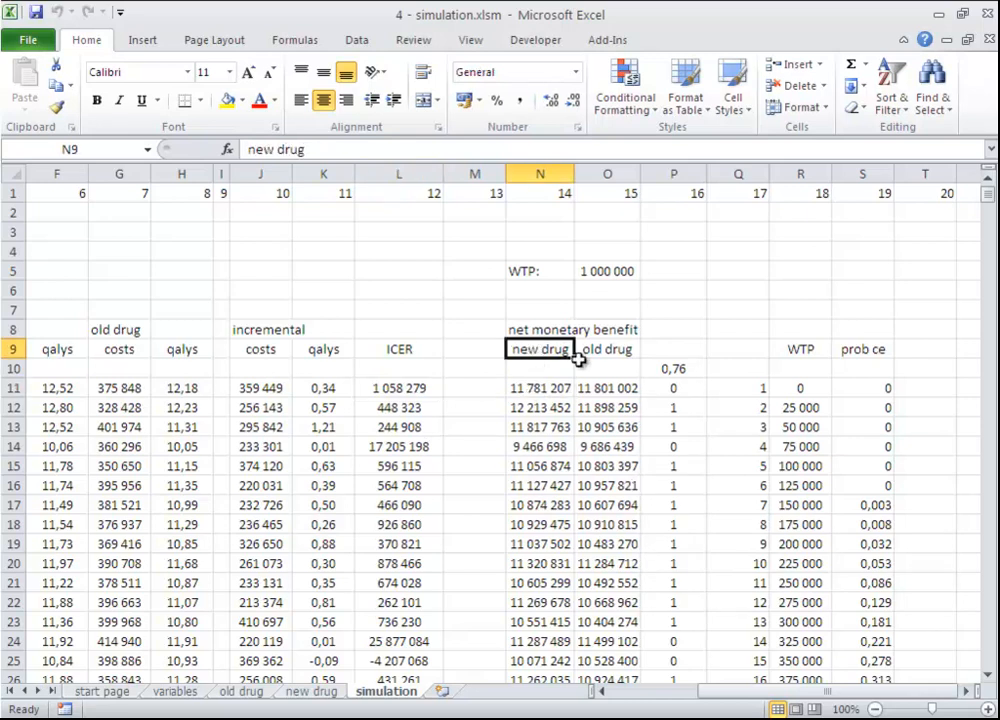
left_click(630, 386)
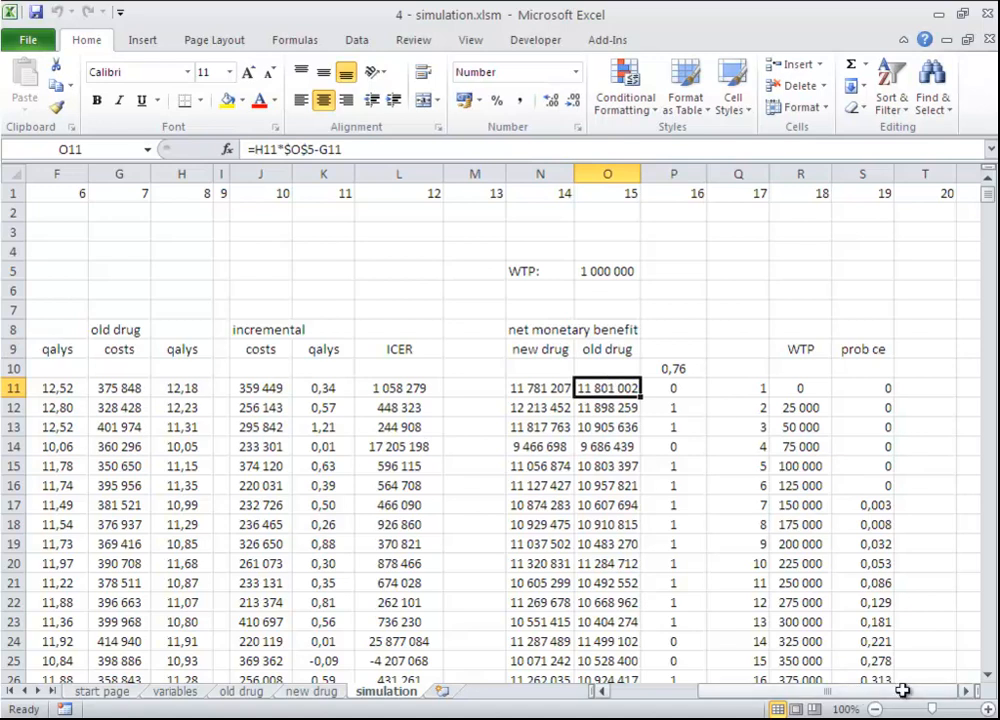
Examine the WTP and prob ce columns on the simulation sheet and the CEAC chart they feed on the start page
double_click(966, 691)
left_click(725, 388)
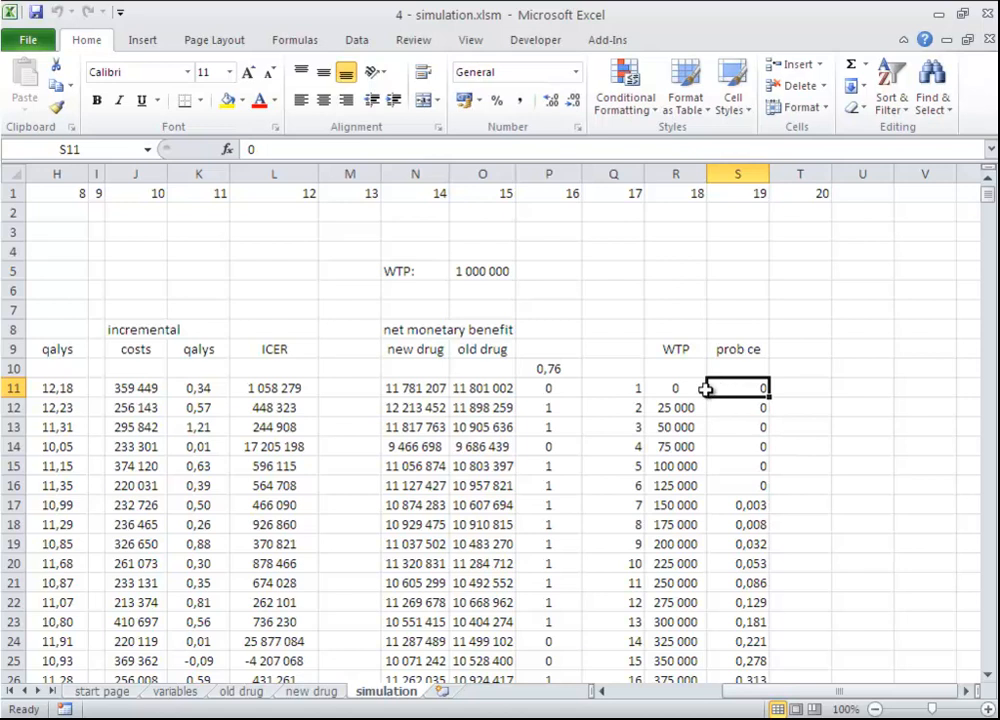
left_click(694, 387)
scroll(690, 391, "down", 8)
scroll(690, 402, "up", 7)
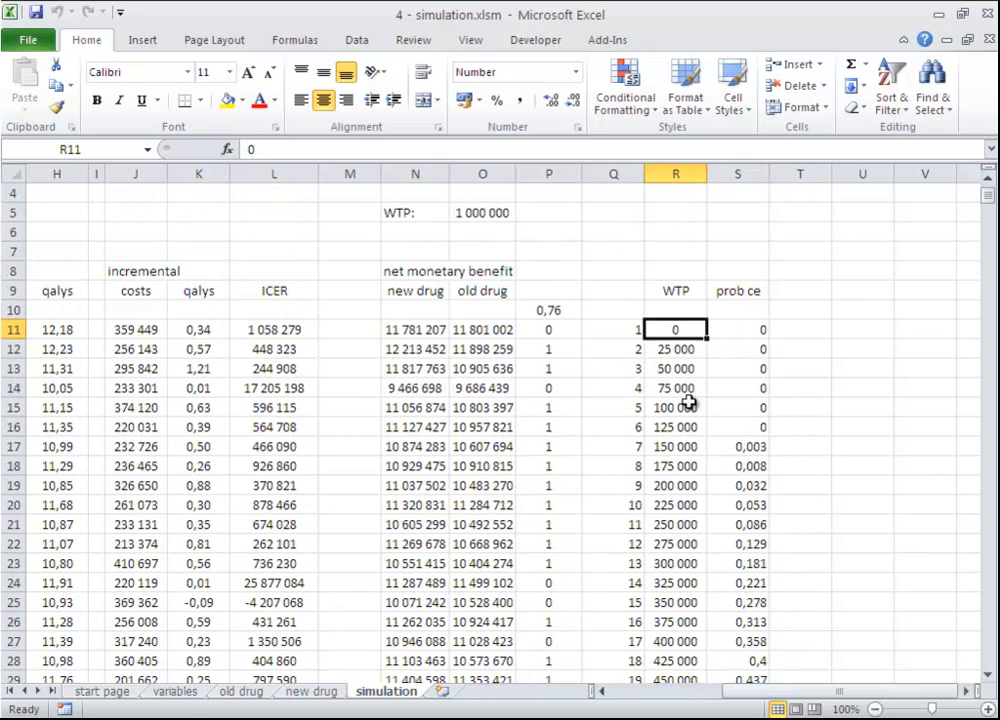
left_click_drag(672, 330, 755, 503)
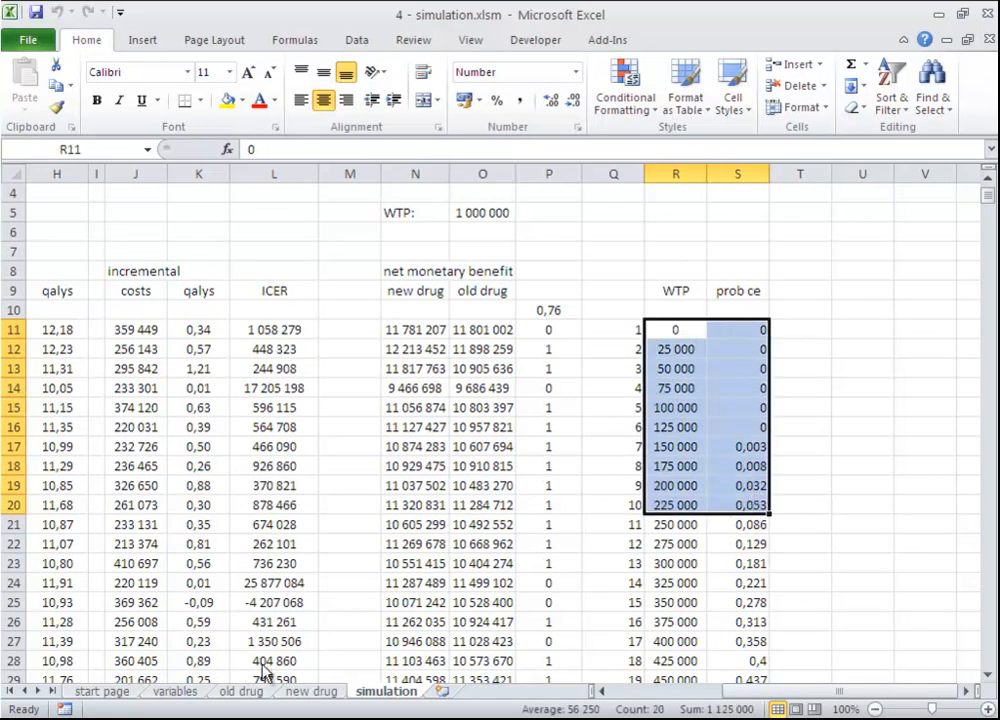
left_click(101, 691)
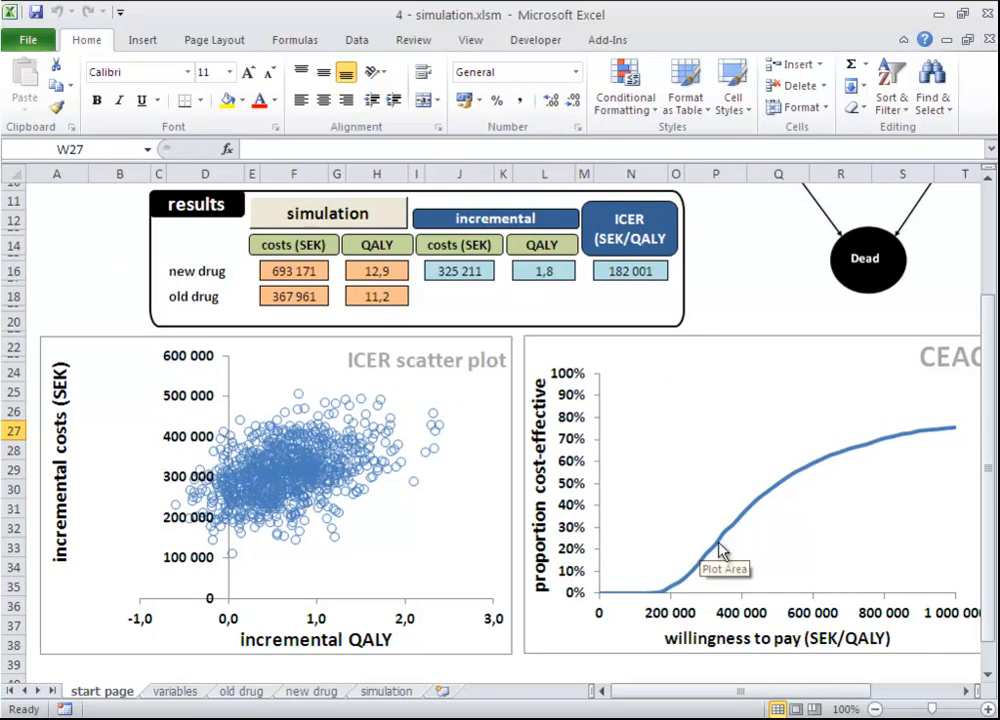
left_click_drag(848, 692, 873, 700)
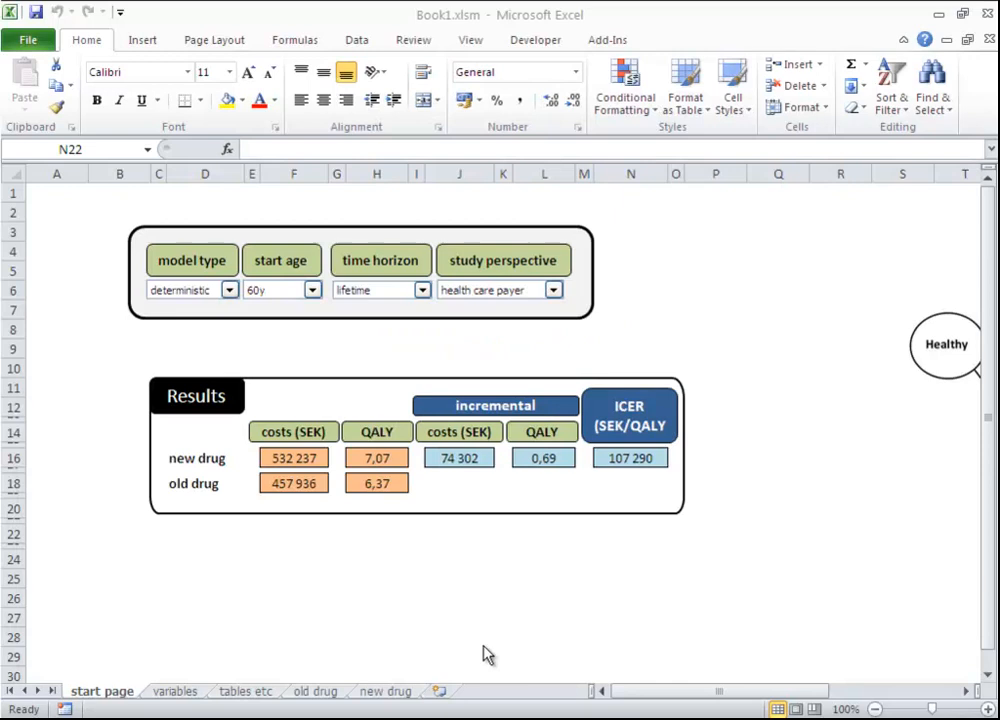
Add a new worksheet to Book1.xlsm and name it simulation
left_click(439, 692)
double_click(452, 695)
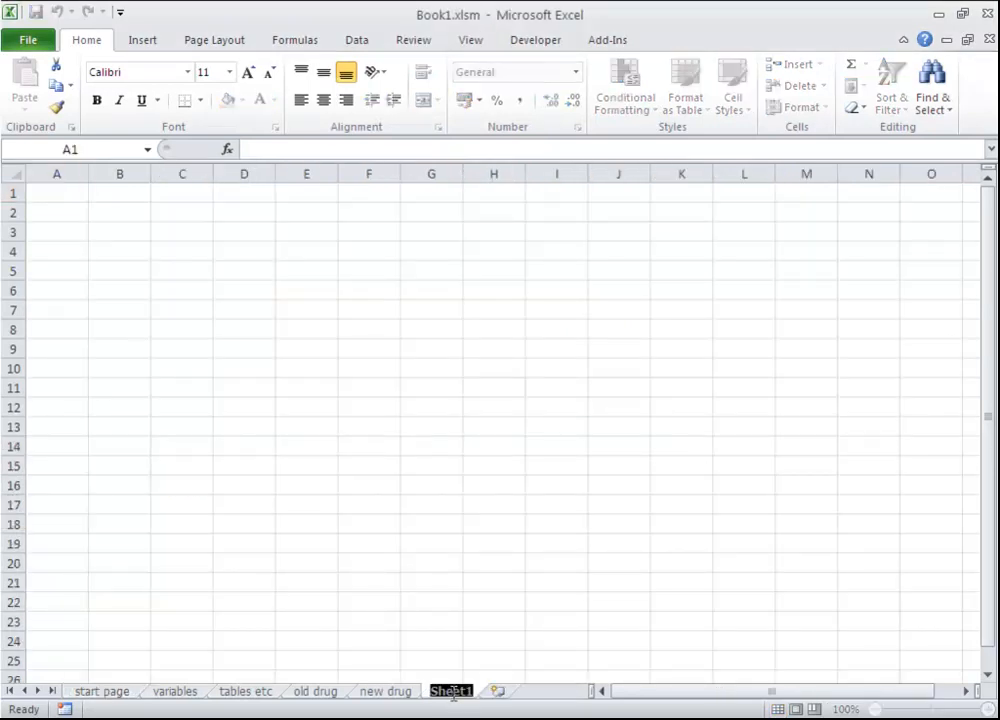
type("simulation")
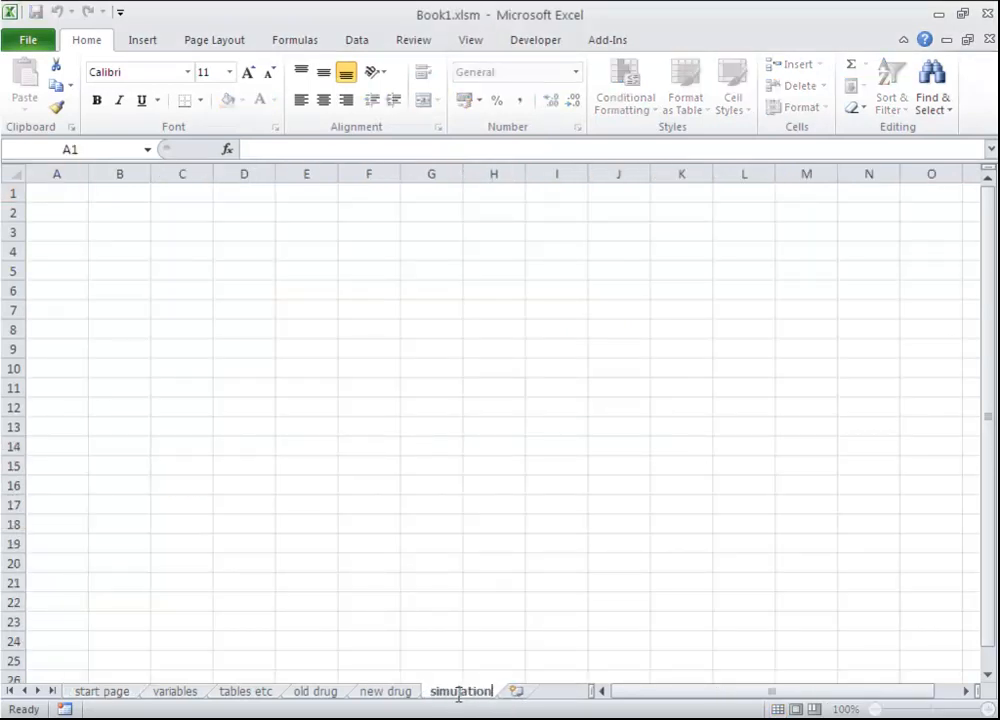
Enter the column header "iteration" in cell C9 of the simulation sheet
left_click(174, 352)
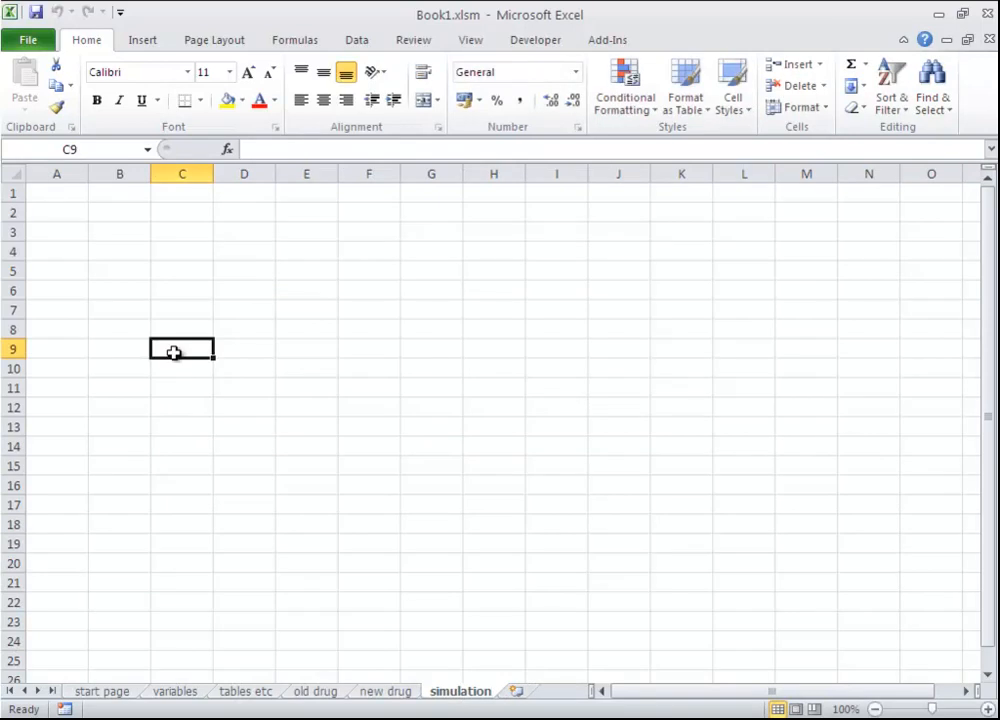
type("itr")
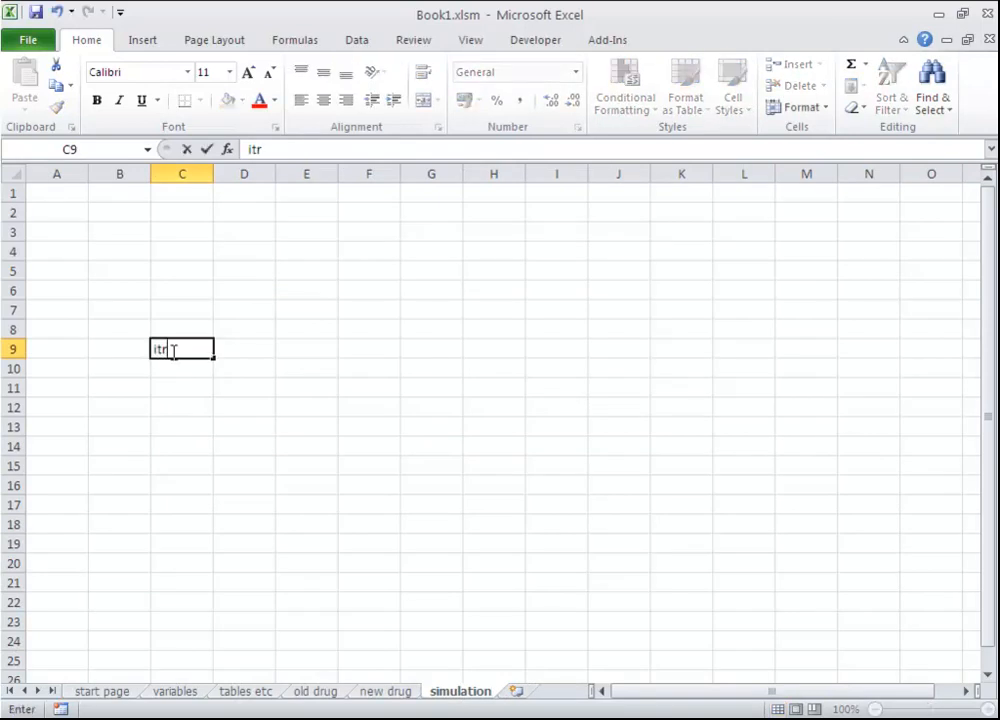
key("Return")
key("Return")
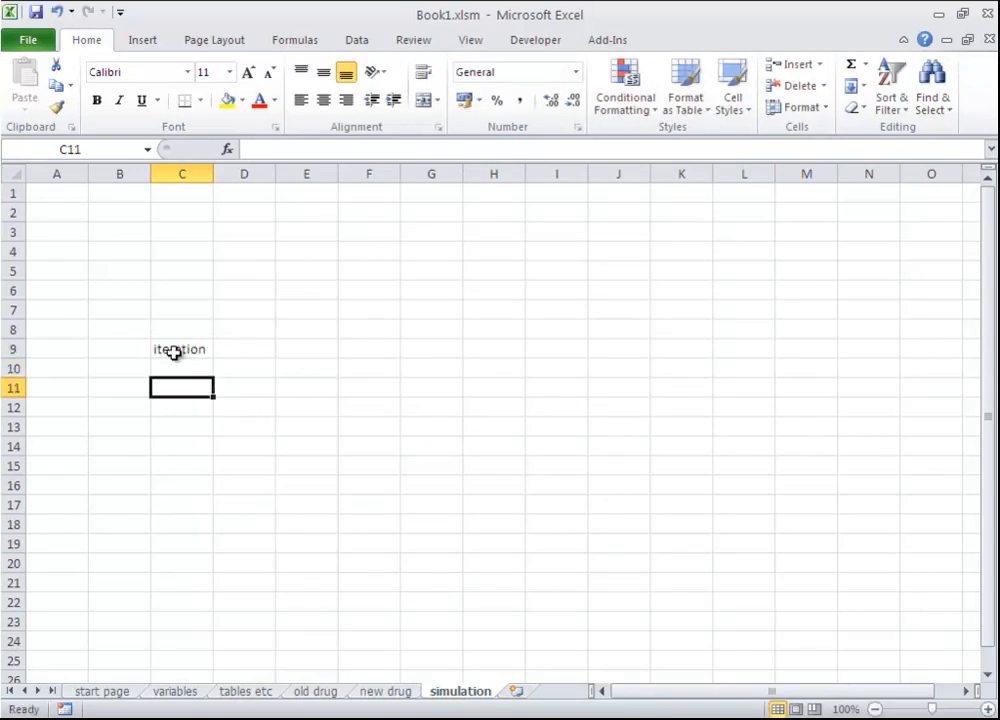
Number the iterations from 1 to 1000 in cells C11 to C1010 by filling the series down from 1 and 2
type("1")
key("Return")
type("2")
key("Return")
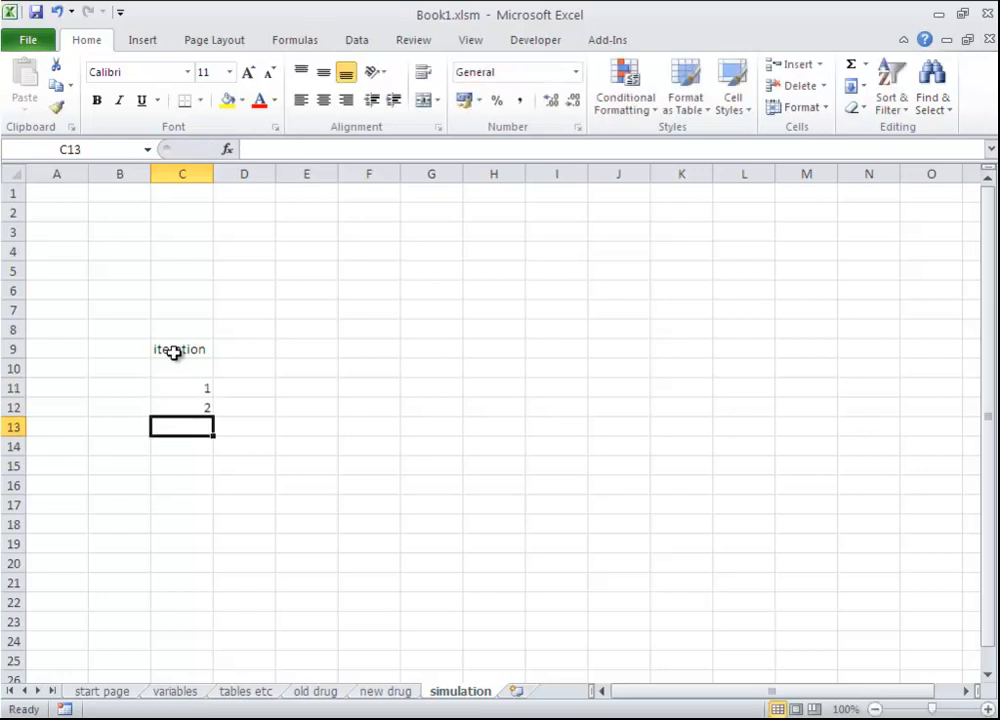
left_click_drag(187, 388, 216, 663)
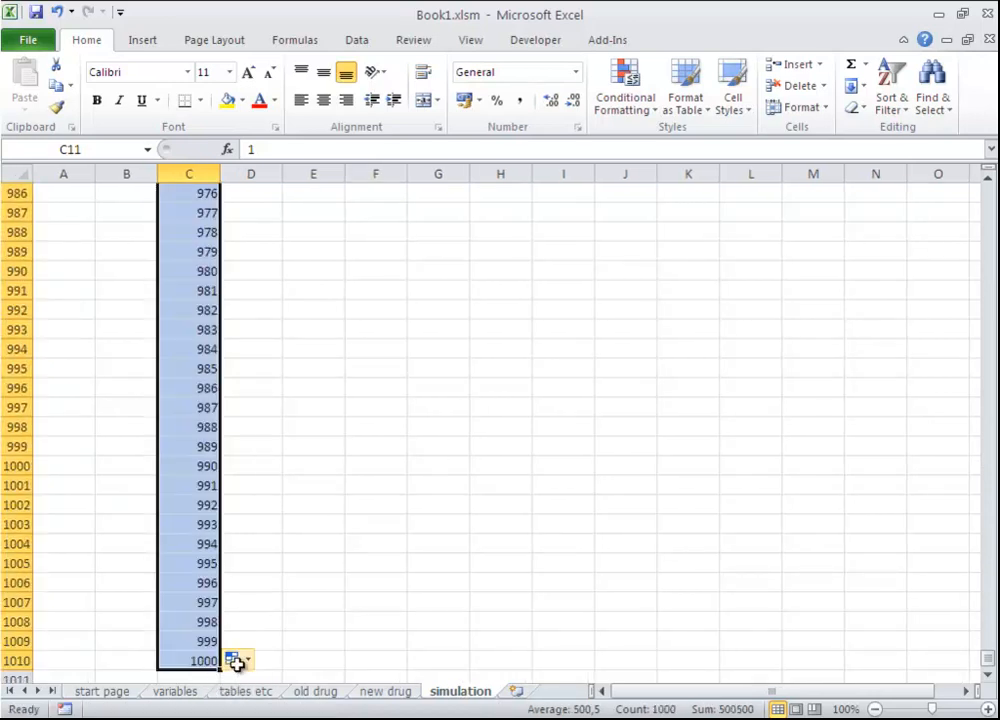
scroll(330, 604, "up", 20)
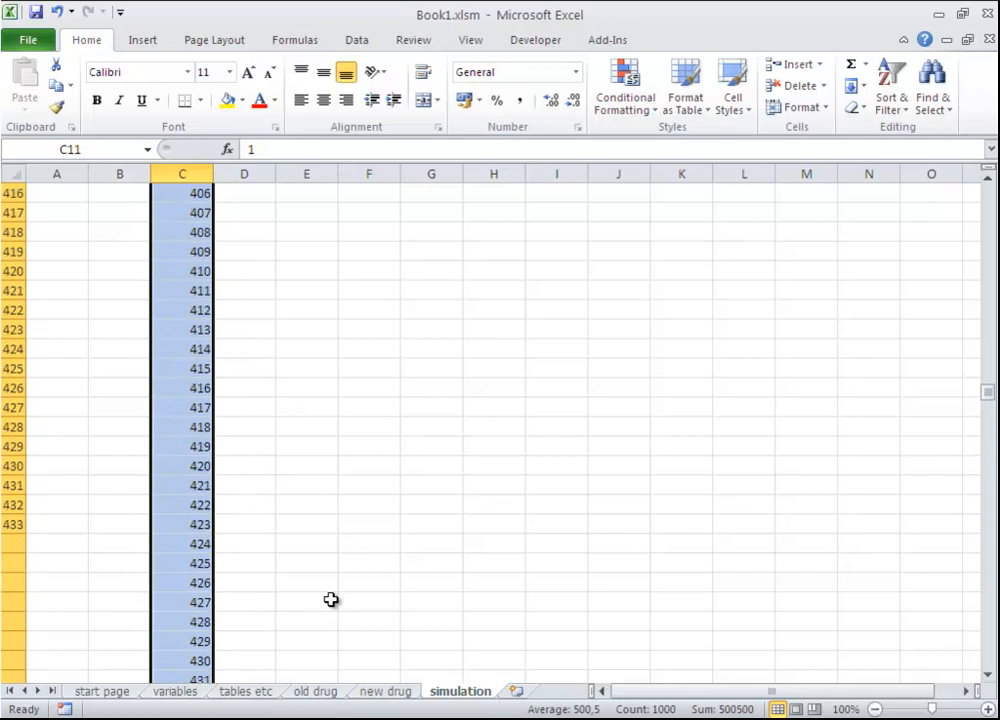
scroll(330, 600, "up", 20)
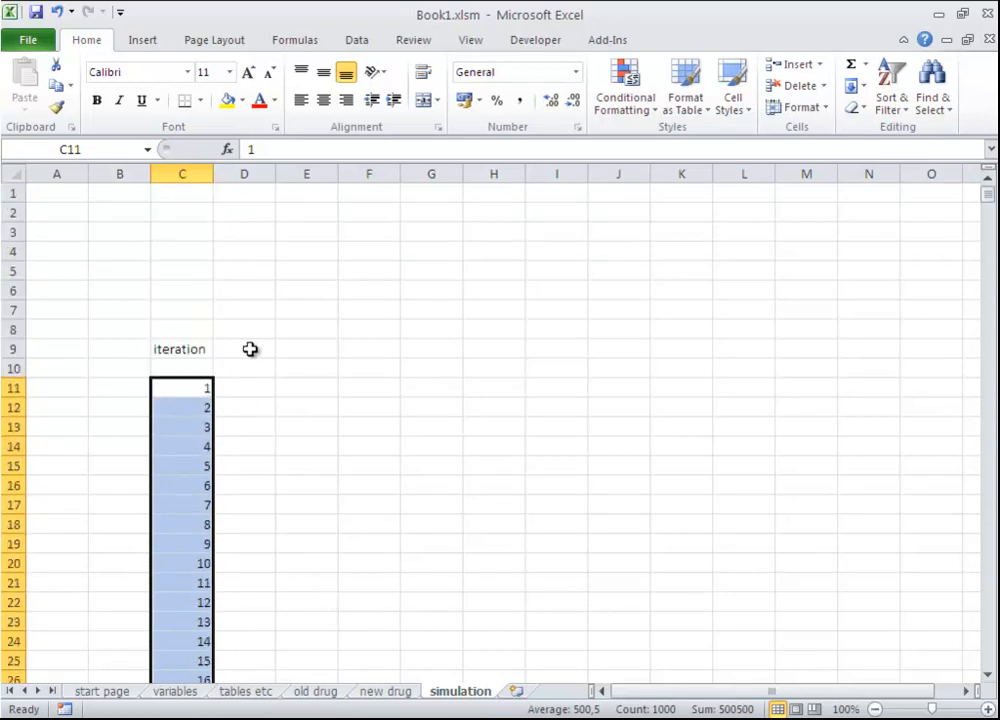
Enter the column headers "costs" in D9 and "qalys" in E9, beside the iteration header
left_click(250, 349)
left_click(250, 327)
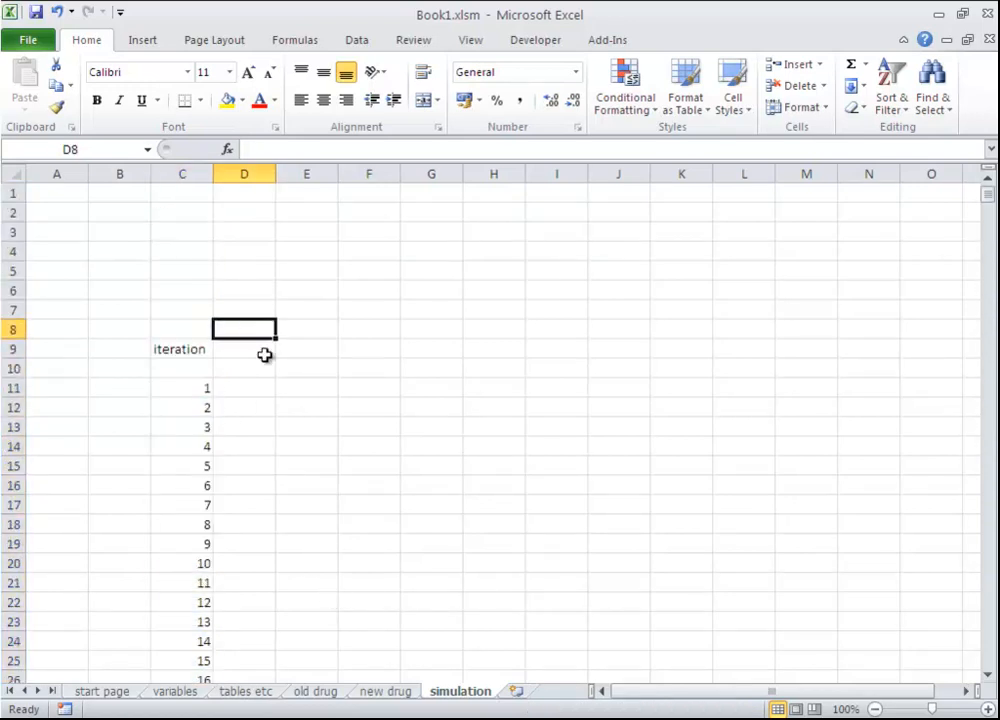
left_click(264, 355)
type("costs")
key("Tab")
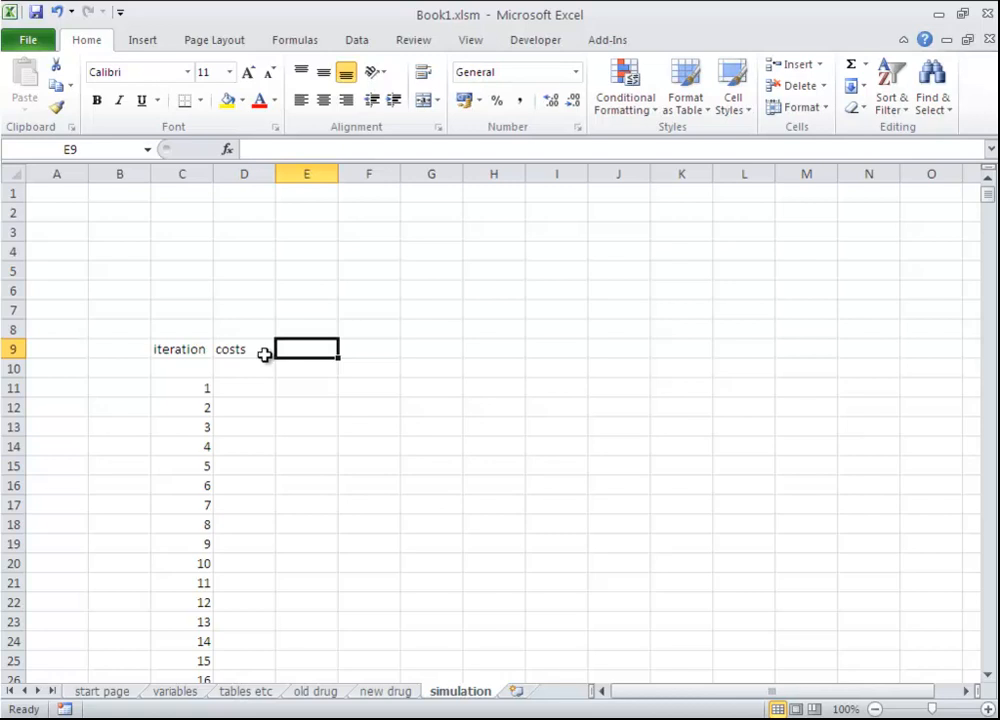
type("qalys")
key("Up")
key("Left")
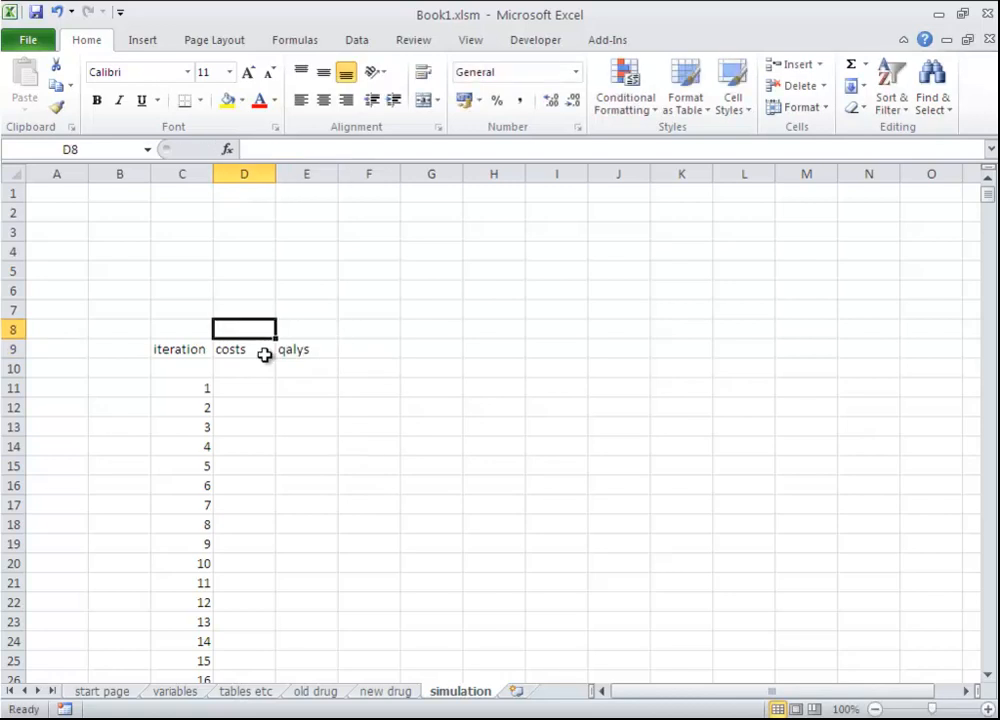
Enter the group headers "new drug" in D8 and "old drug" in F8 above the column headers
type("new drug")
key("Tab")
key("Tab")
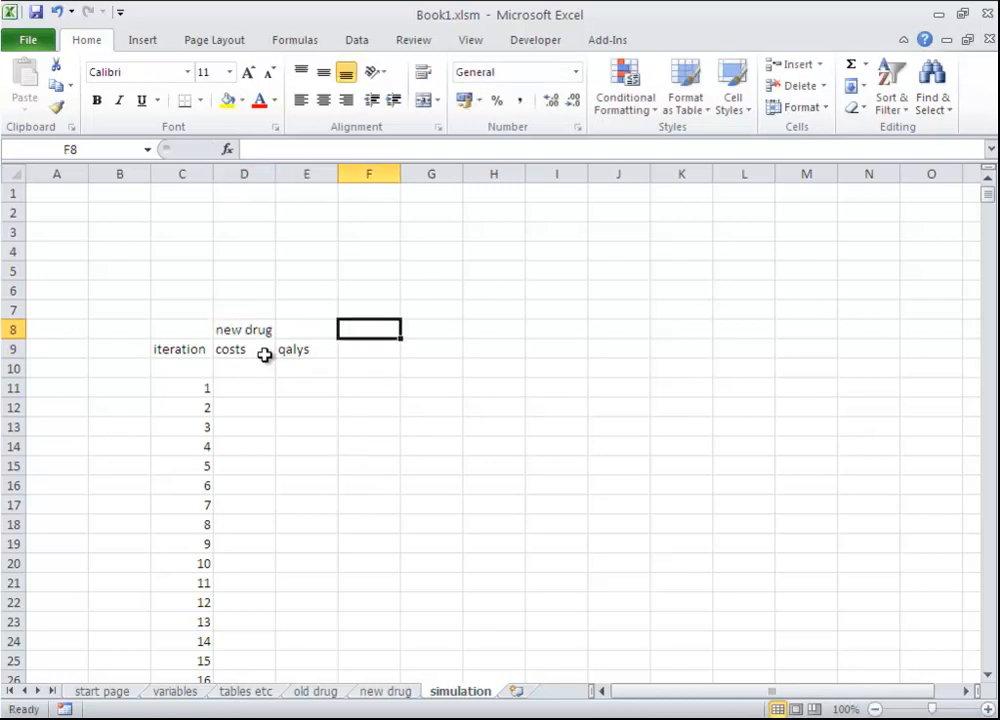
type("old drug")
Copy the costs and qalys headers from D9:E9 to F9:G9 under the old drug header
left_click(264, 355)
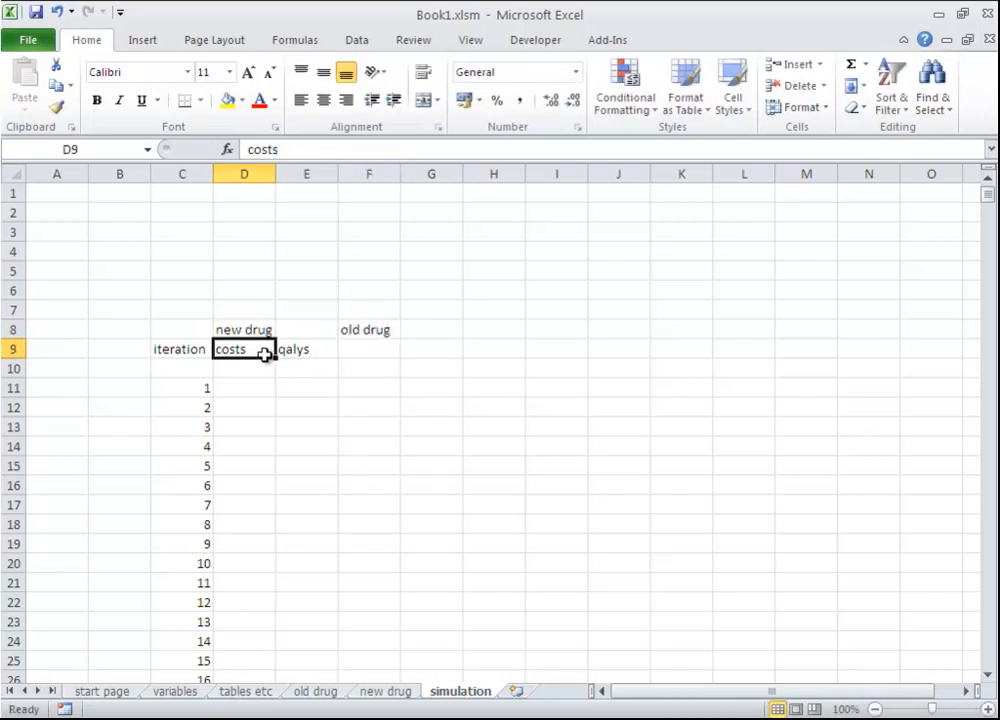
key("shift+Right")
key("ctrl+c")
key("Right")
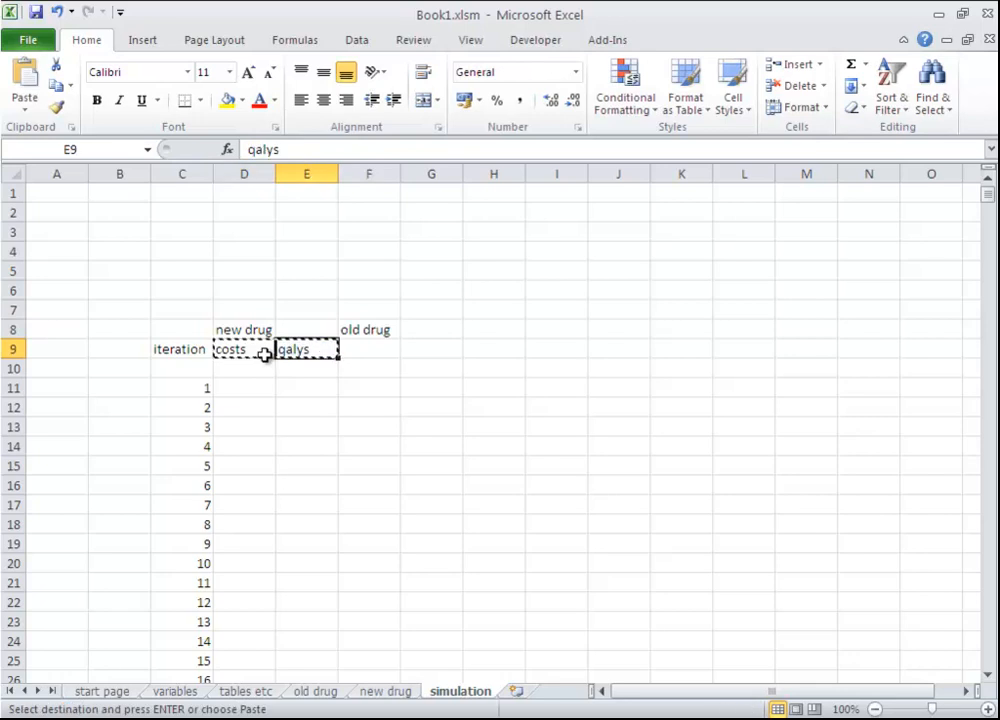
key("Right")
key("ctrl+v")
key("Escape")
left_click(424, 386)
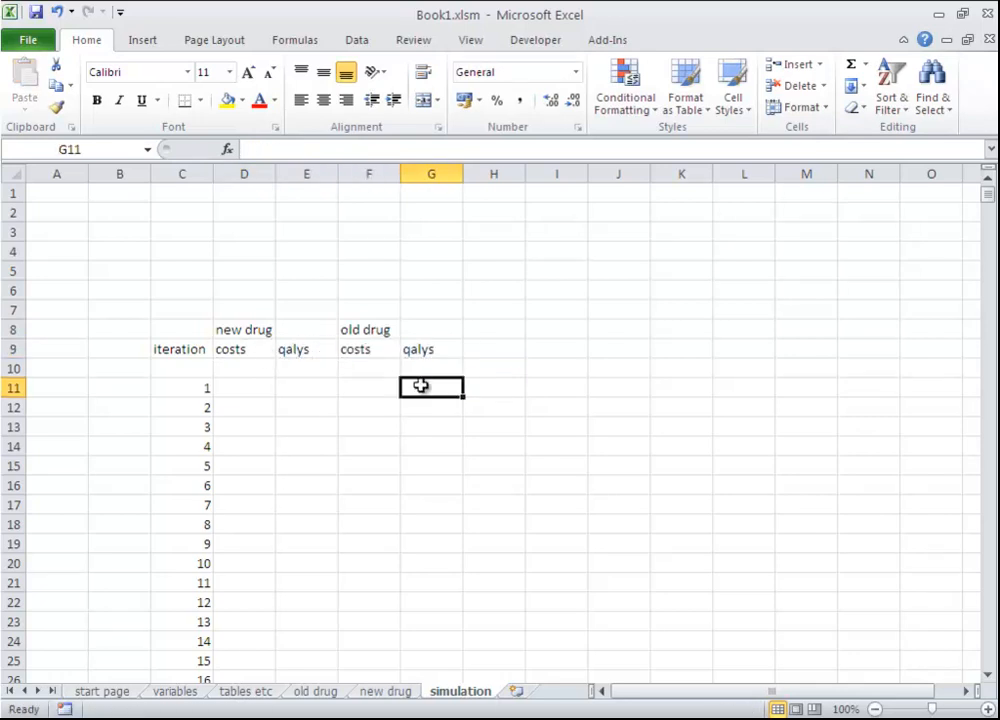
Insert a blank column before the new drug costs and narrow columns D and I into thin spacers
left_click(256, 173)
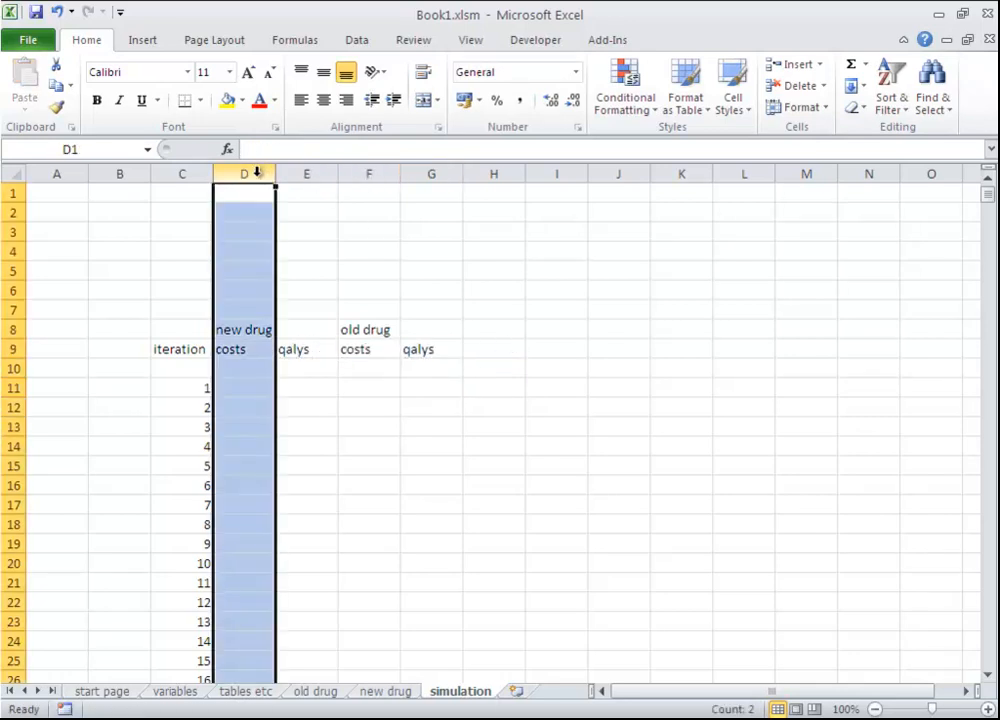
key("ctrl+plus")
left_click_drag(274, 173, 232, 174)
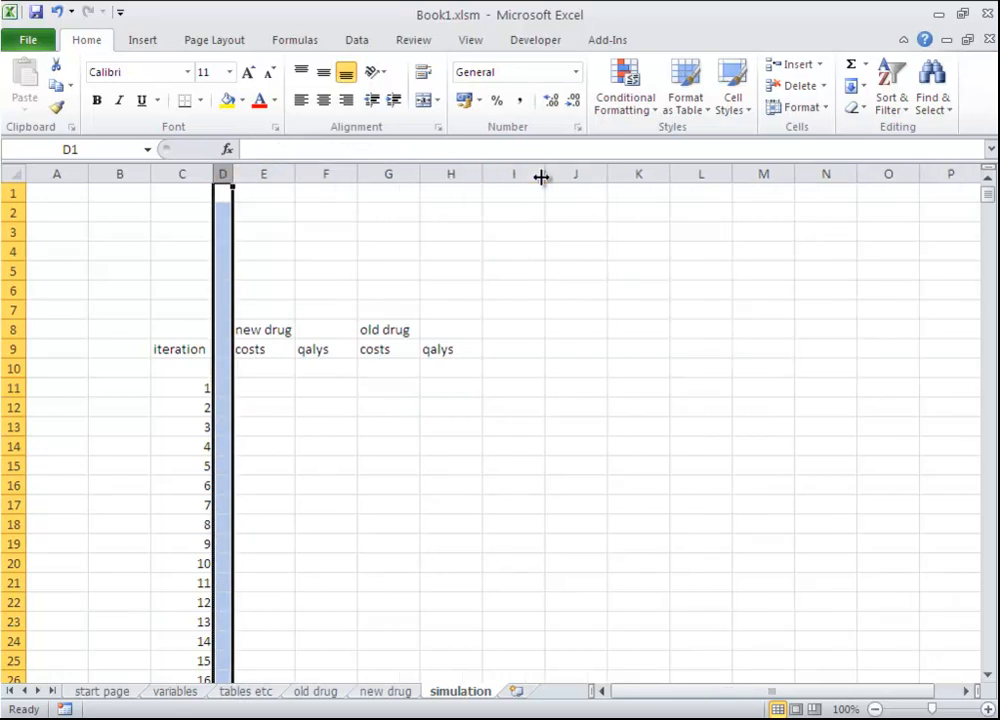
left_click_drag(544, 174, 503, 186)
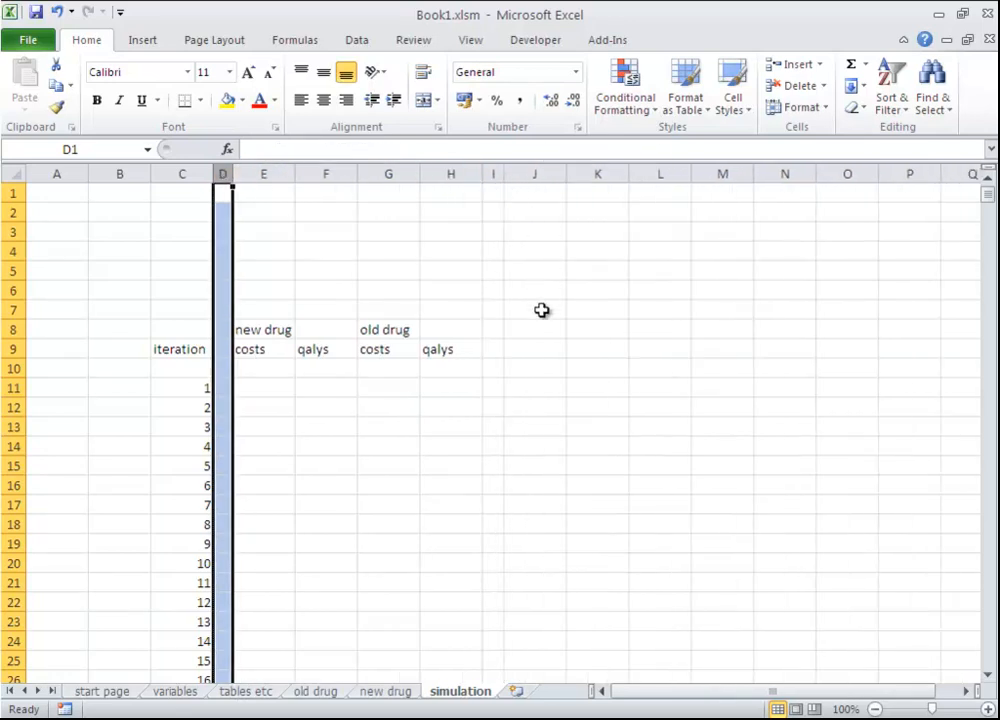
Enter the header "incremental" in J8 with "costs", "qalys" and "ICER" beneath it in J9 to L9
left_click(548, 330)
type("increme")
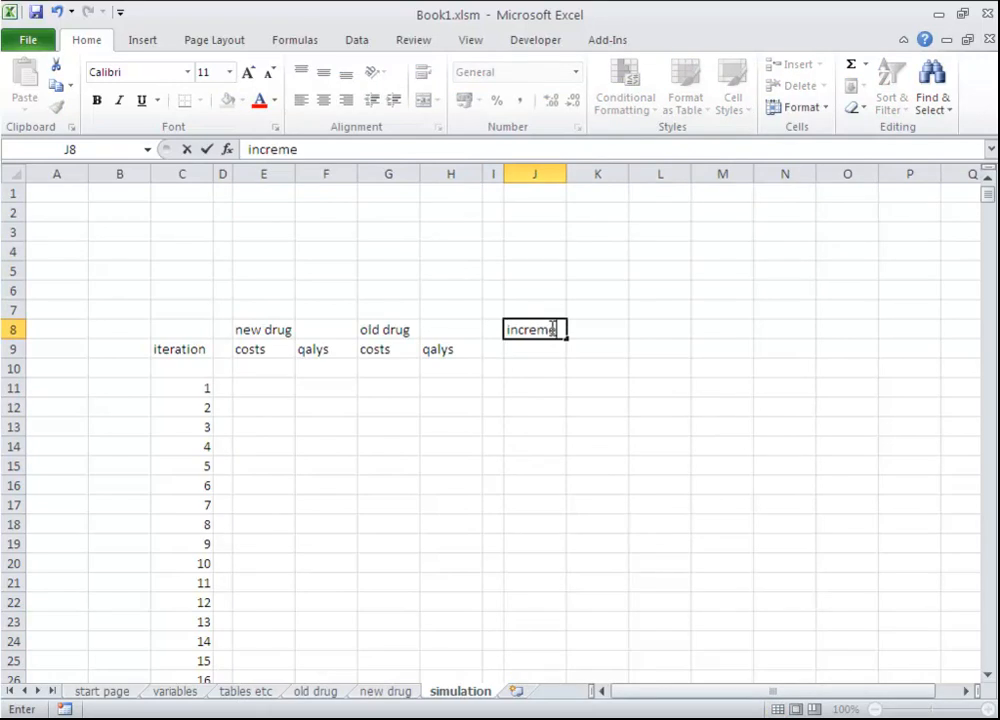
type("ntal")
key("Return")
type("costs")
key("Tab")
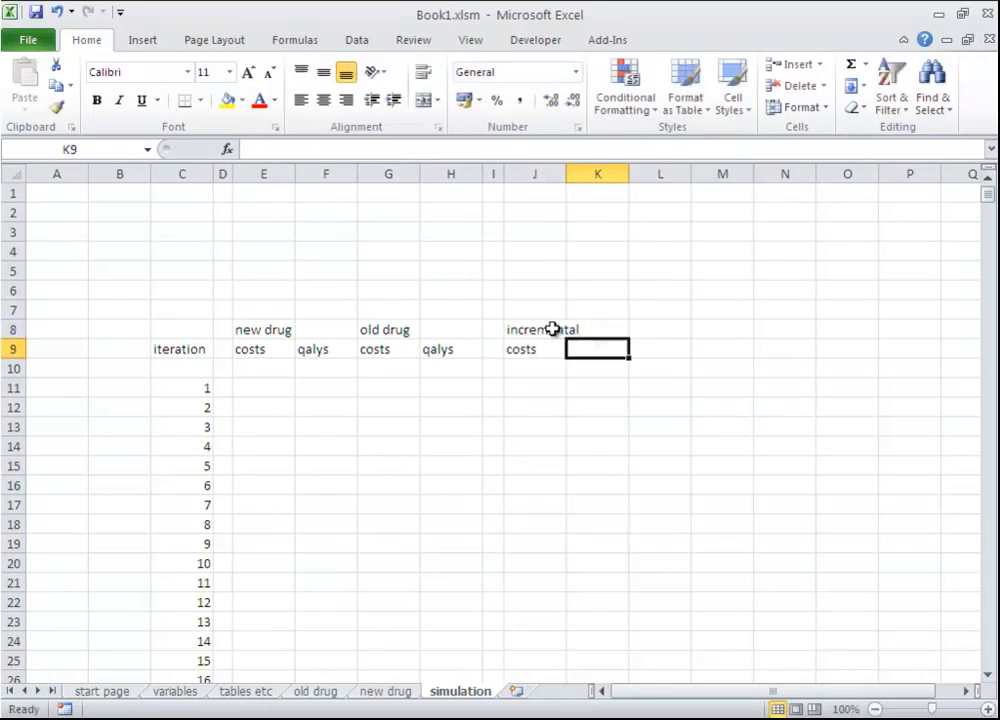
type("qalys")
key("Tab")
type("ICE")
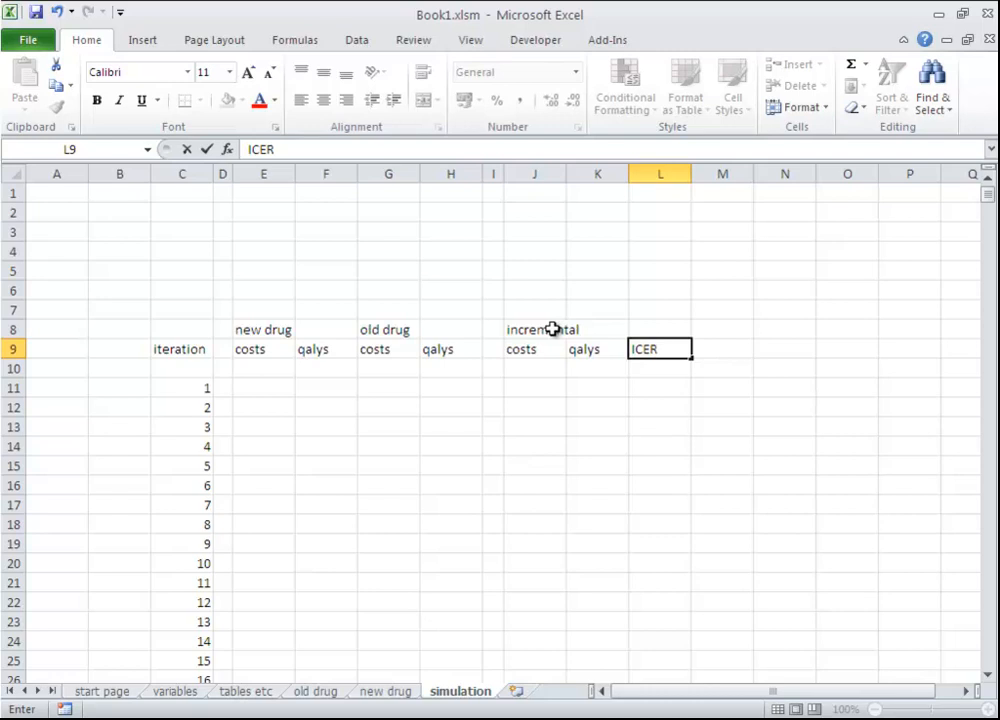
left_click(466, 428)
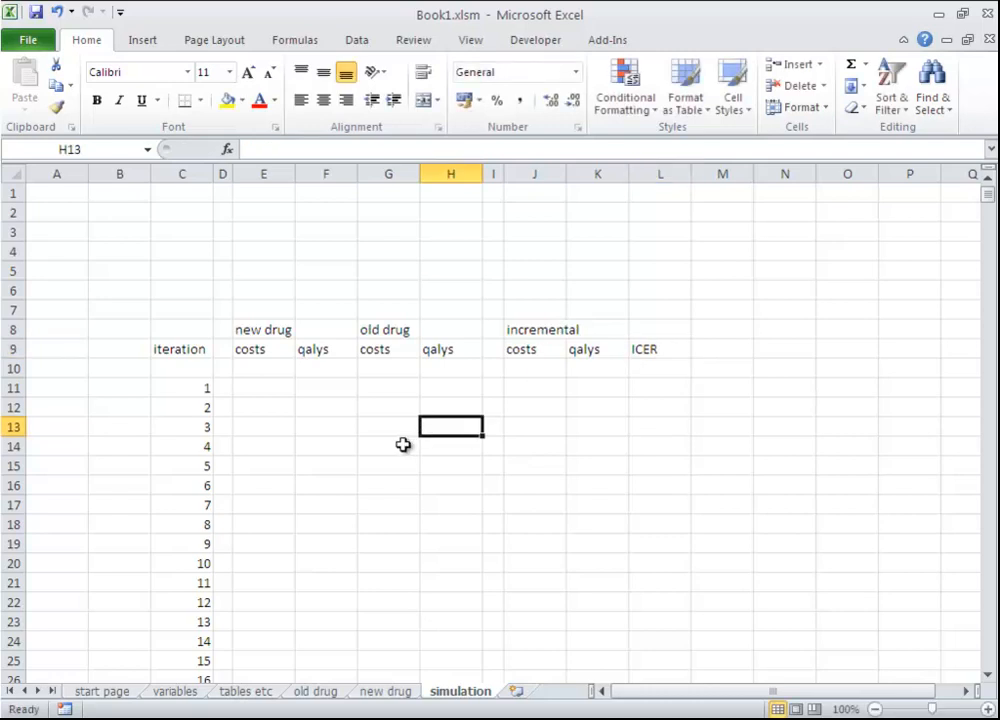
Set the model type on the start page sheet to probabilistic
left_click(100, 691)
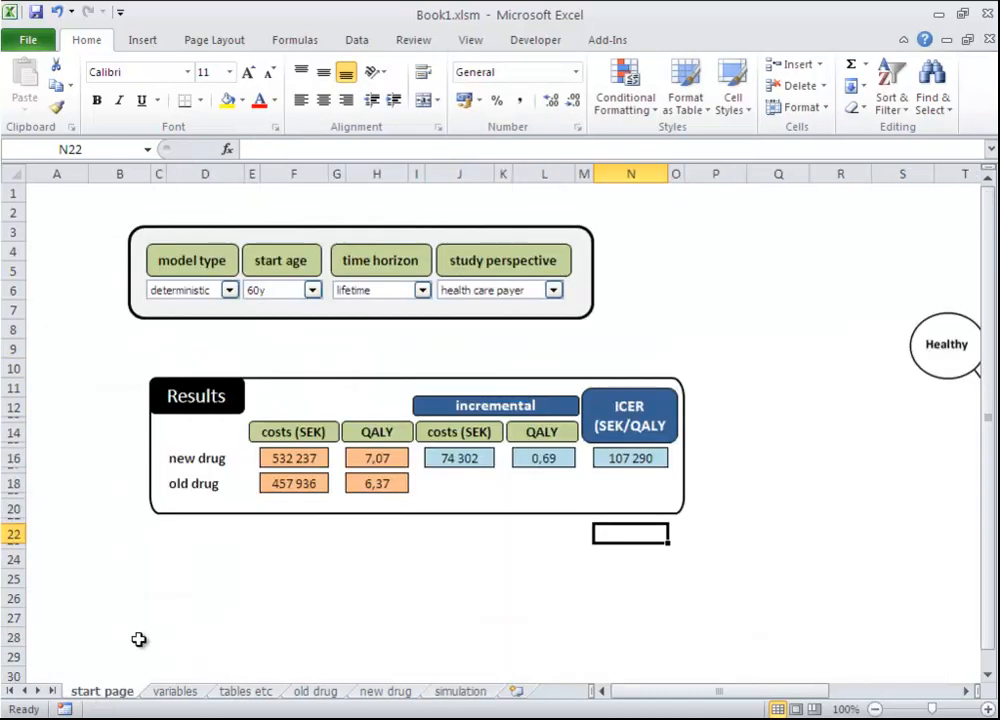
left_click(229, 291)
left_click(226, 306)
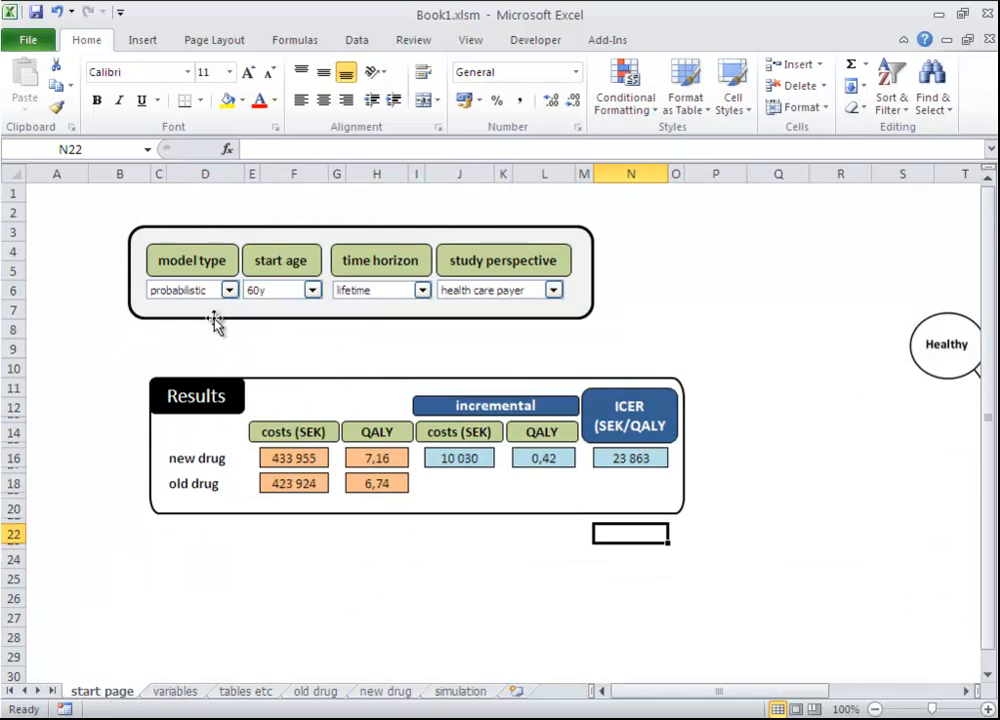
Recalculate the workbook repeatedly on the variables sheet and watch how the sampled model values change
left_click(190, 693)
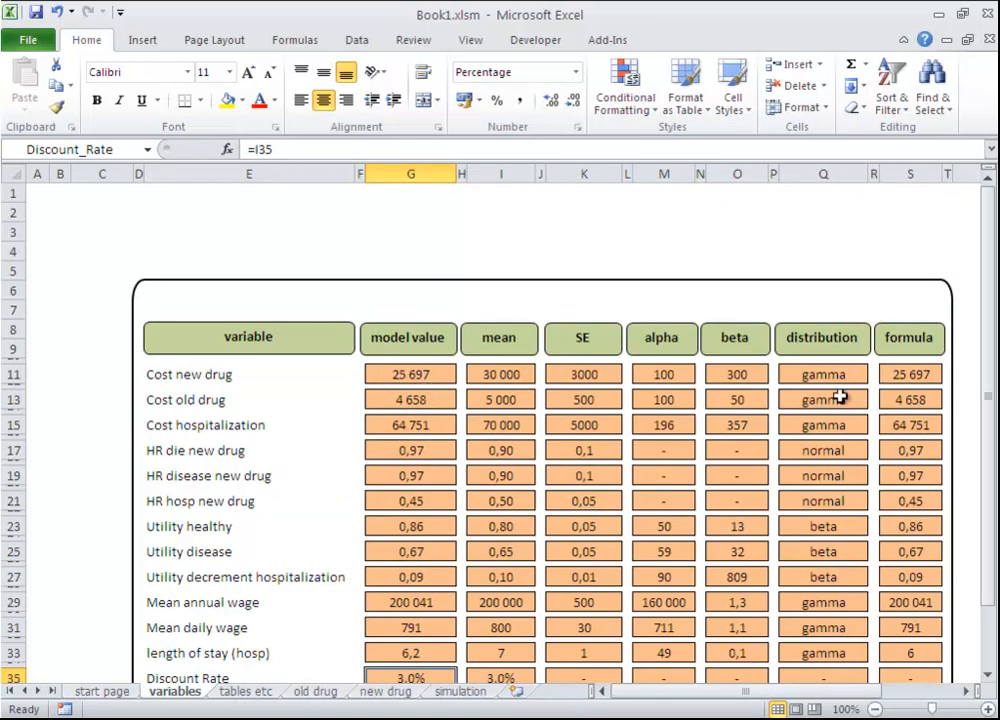
left_click(426, 248)
key("F9")
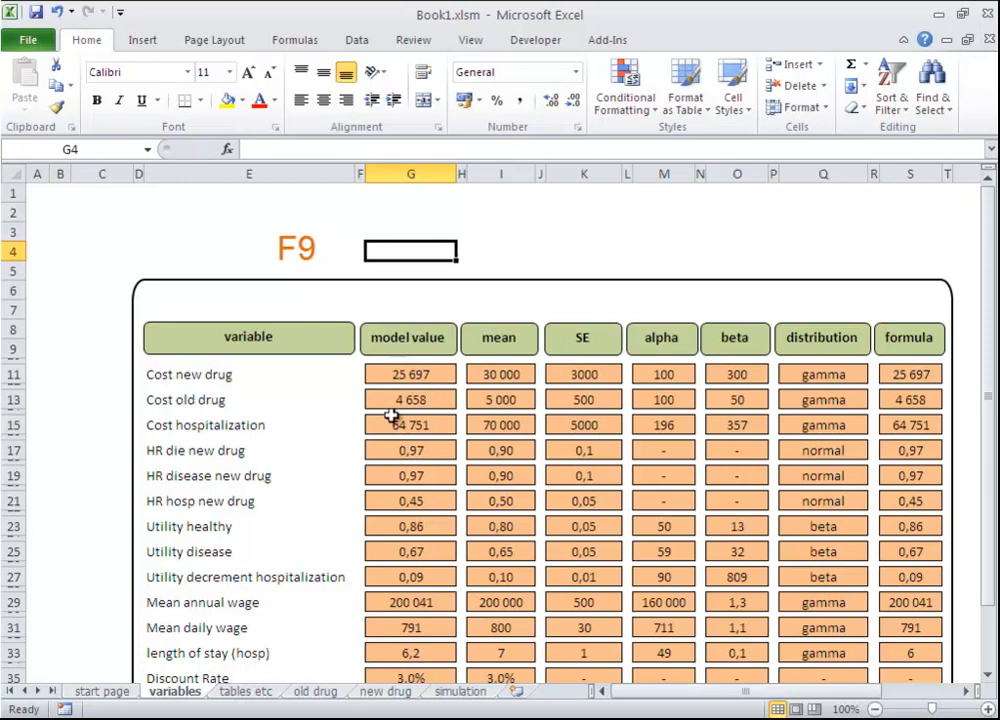
key("F9")
key("F9")
key("F9")
key("F9")
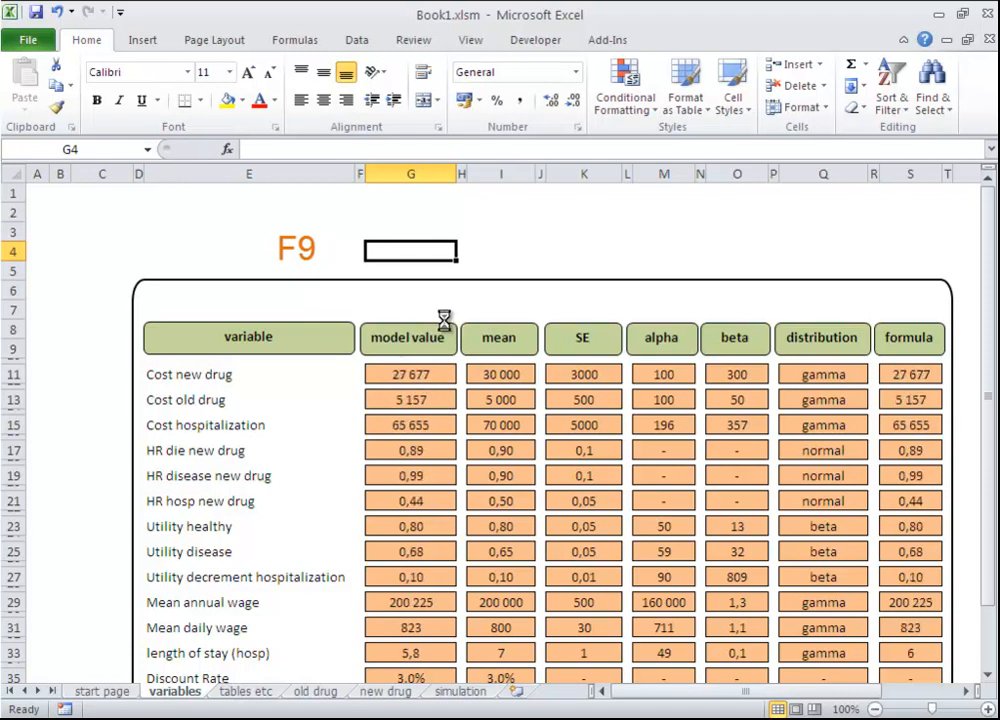
key("F9")
key("F9")
key("F9")
key("F9")
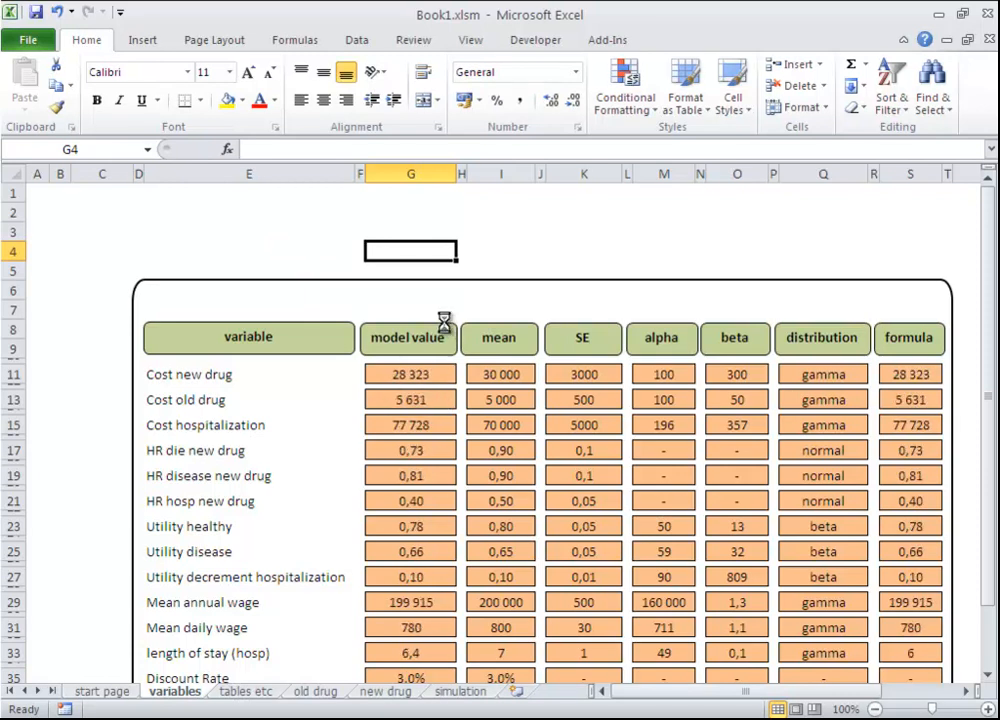
key("F9")
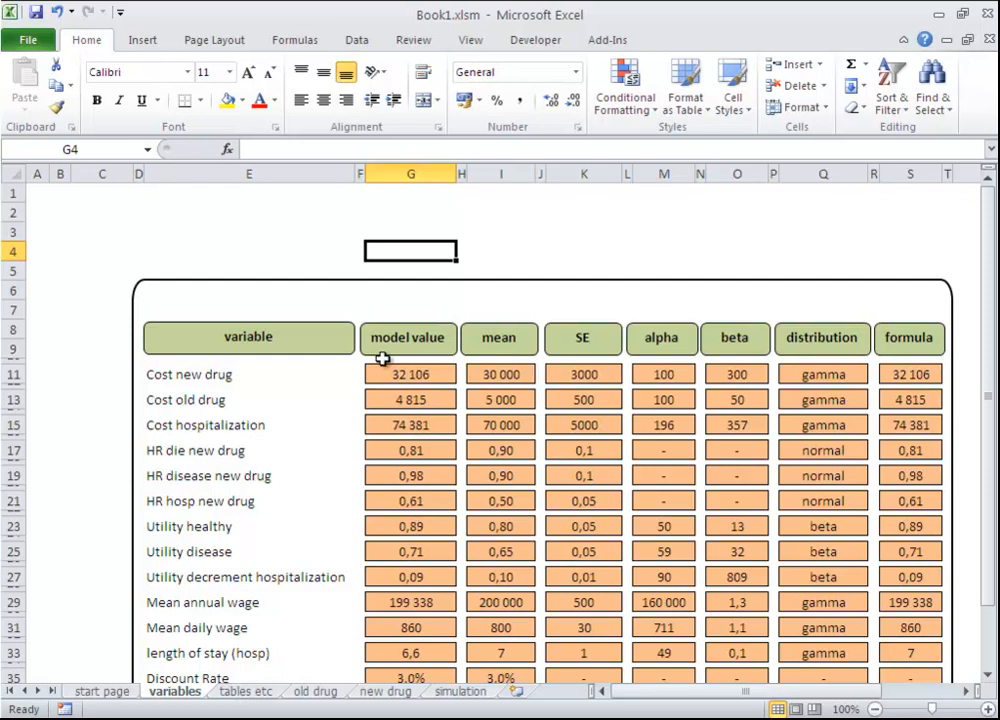
Examine the start page's cost and QALY results and the matching iteration 1 cells E11 to H11 on the simulation sheet
left_click(112, 692)
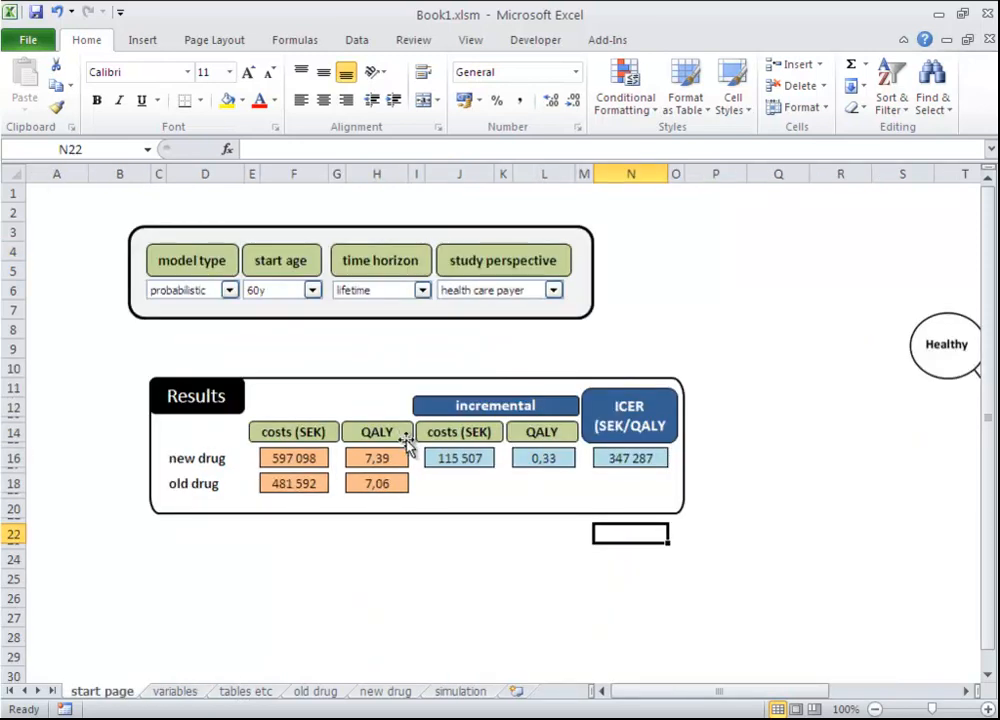
left_click(301, 561)
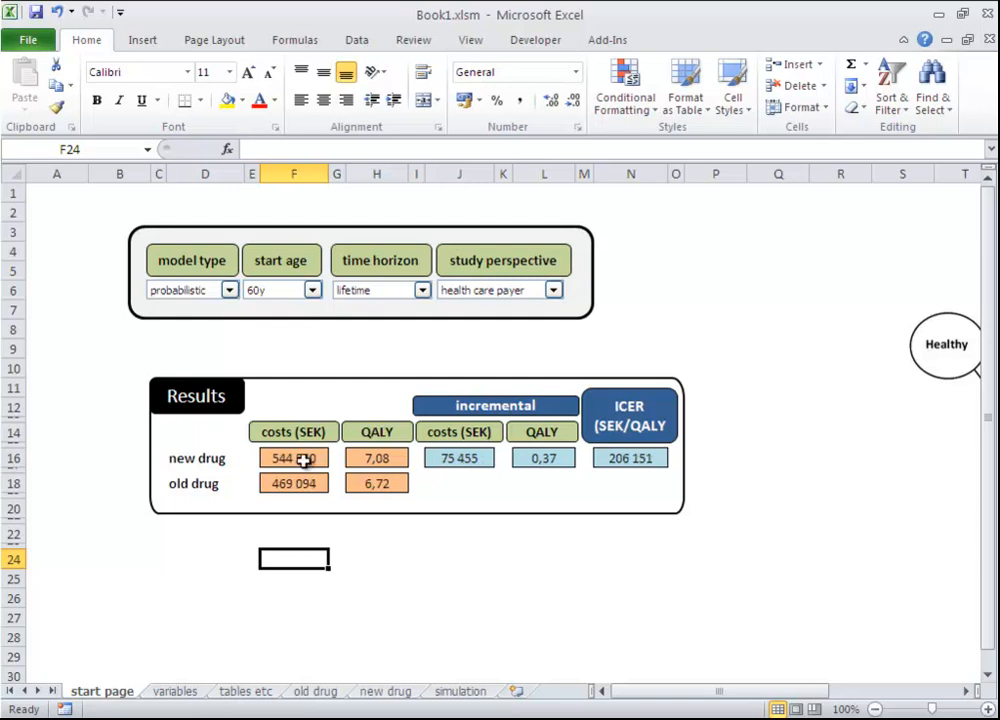
left_click(463, 691)
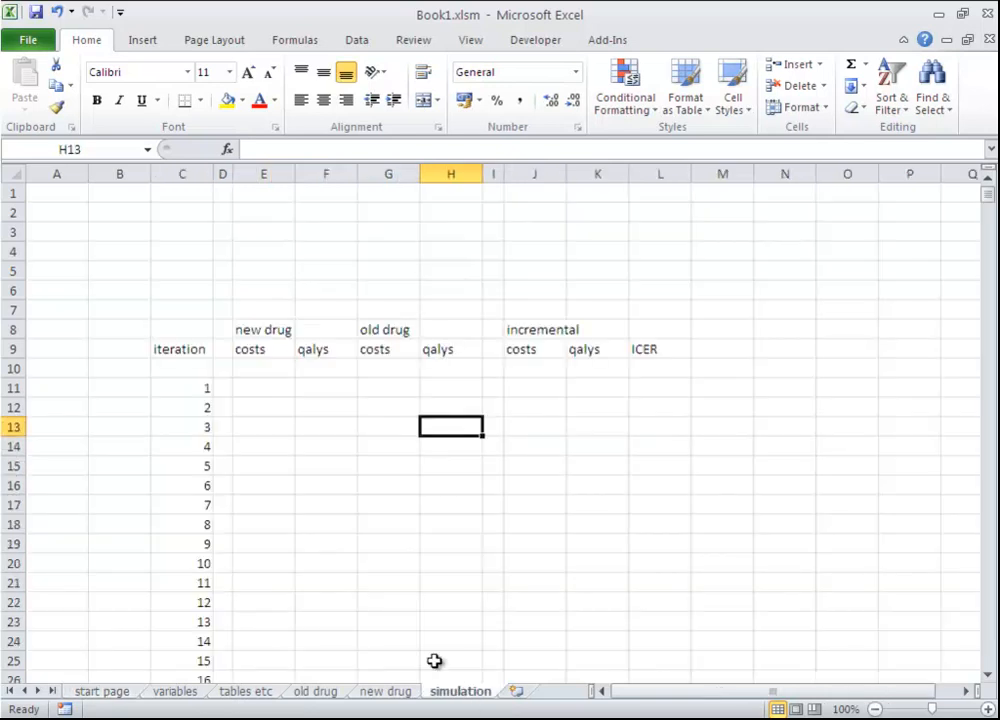
left_click(268, 385)
left_click(318, 387)
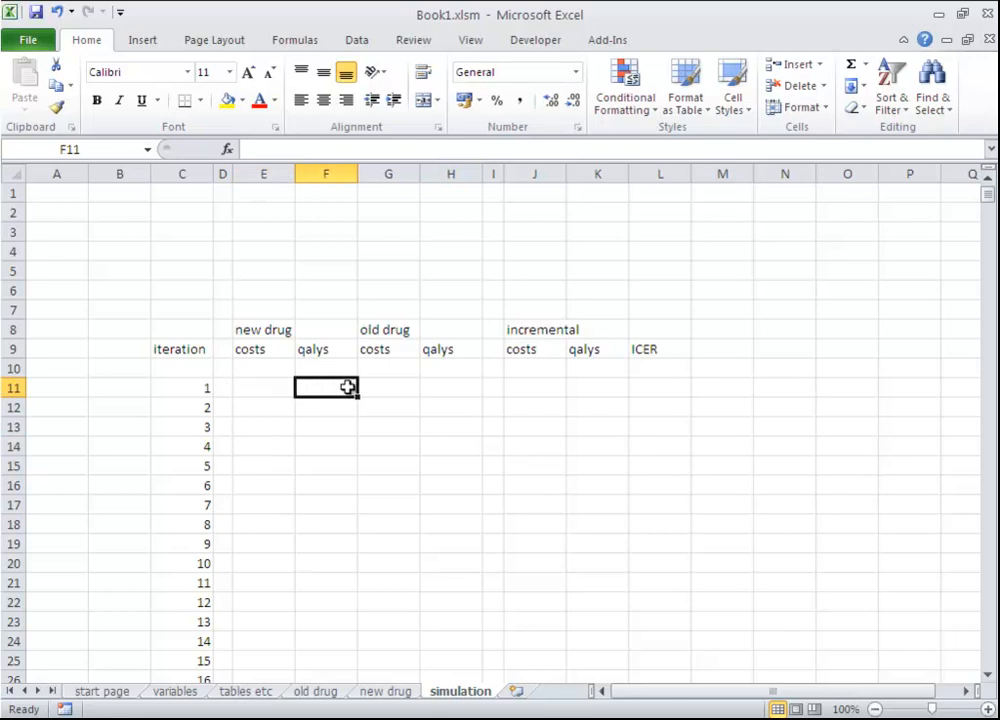
left_click(379, 387)
left_click(446, 387)
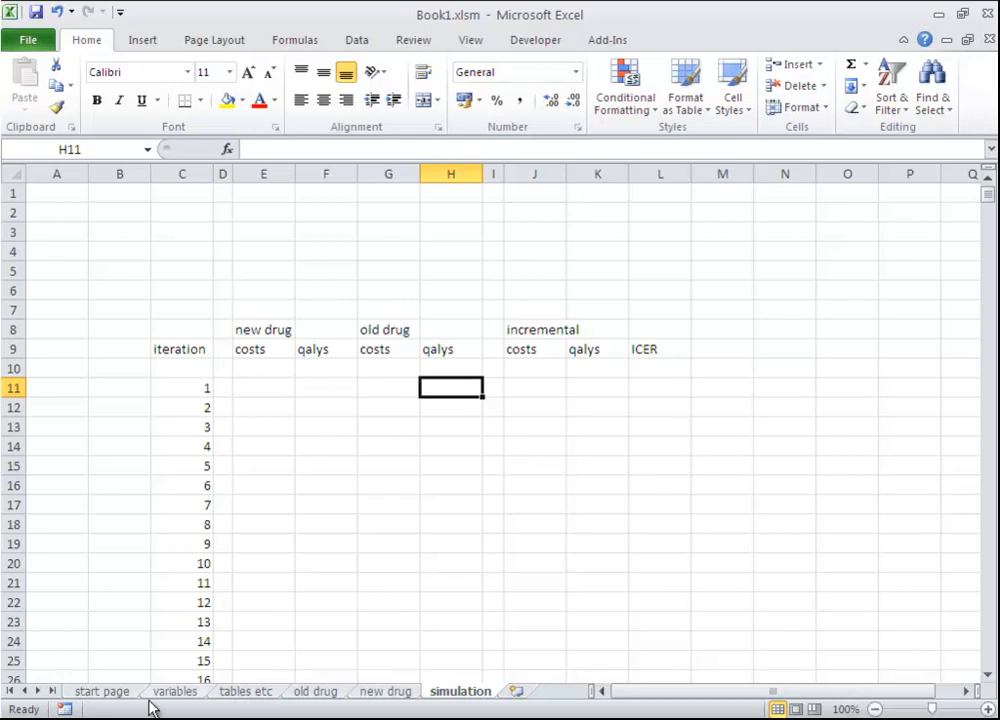
Recalculate the start page results and examine the iteration 2 cells E12 to H12 on the simulation sheet
left_click(94, 693)
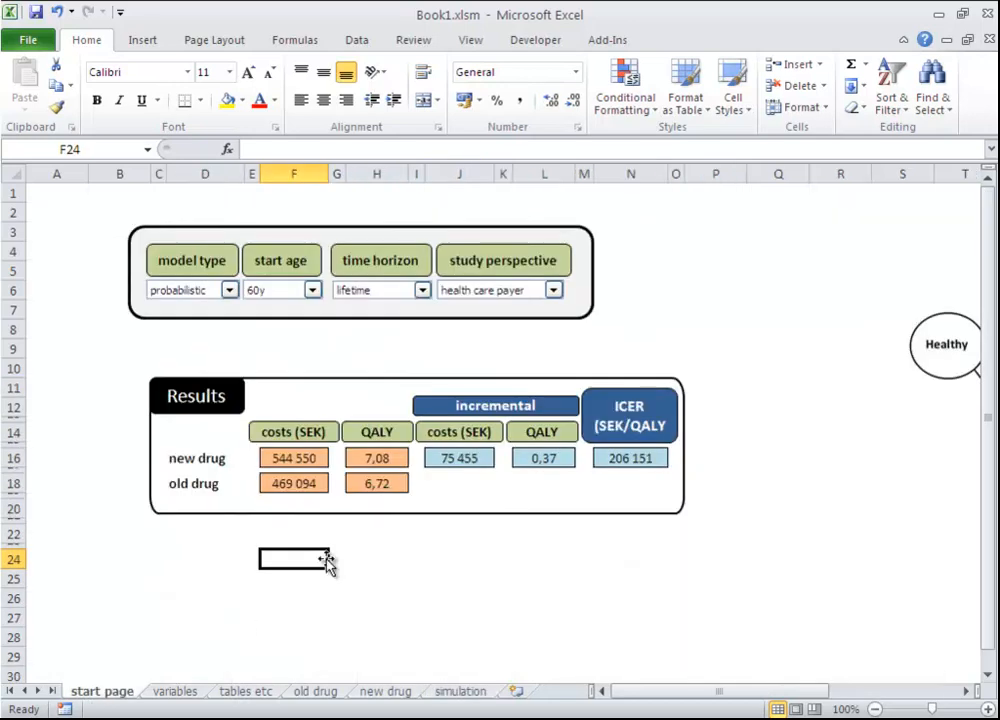
key("F9")
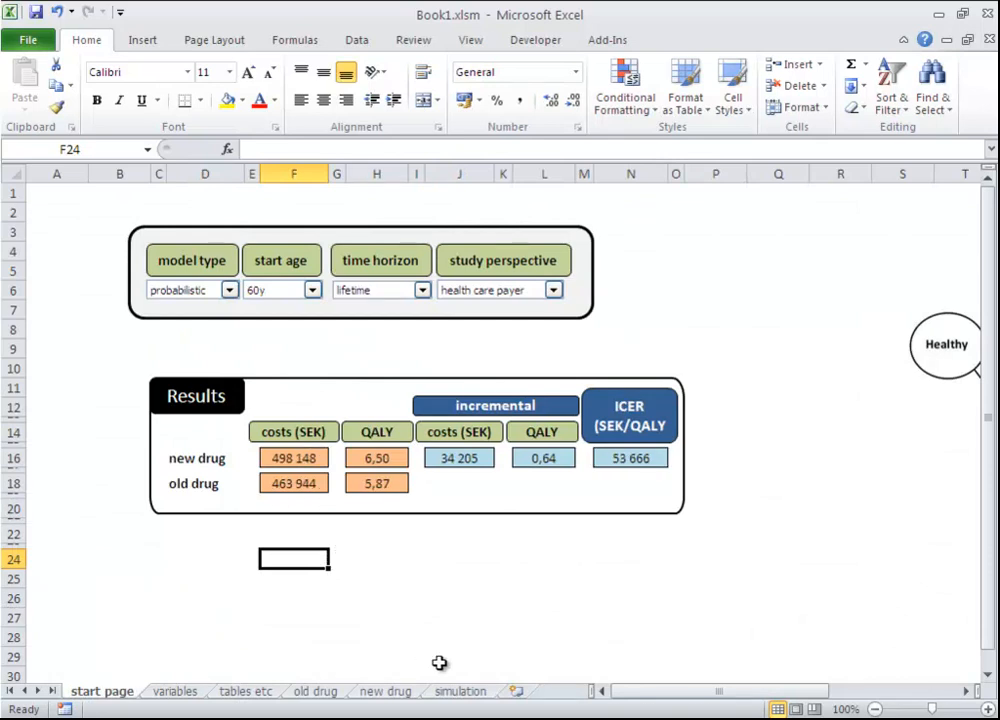
left_click(458, 692)
left_click(270, 406)
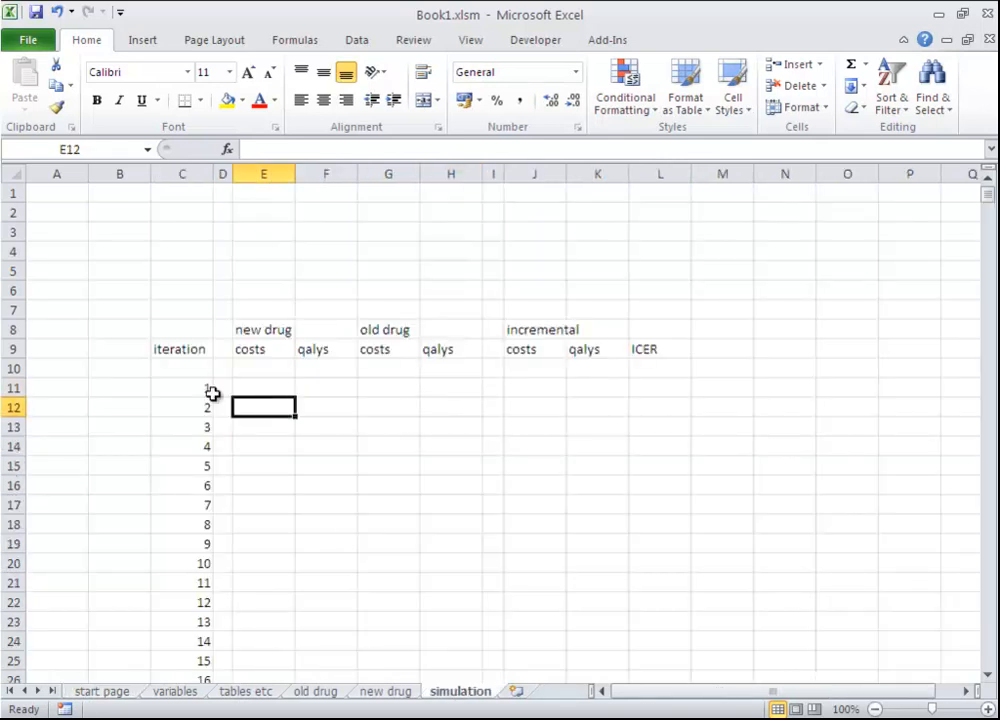
left_click(328, 411)
left_click(389, 411)
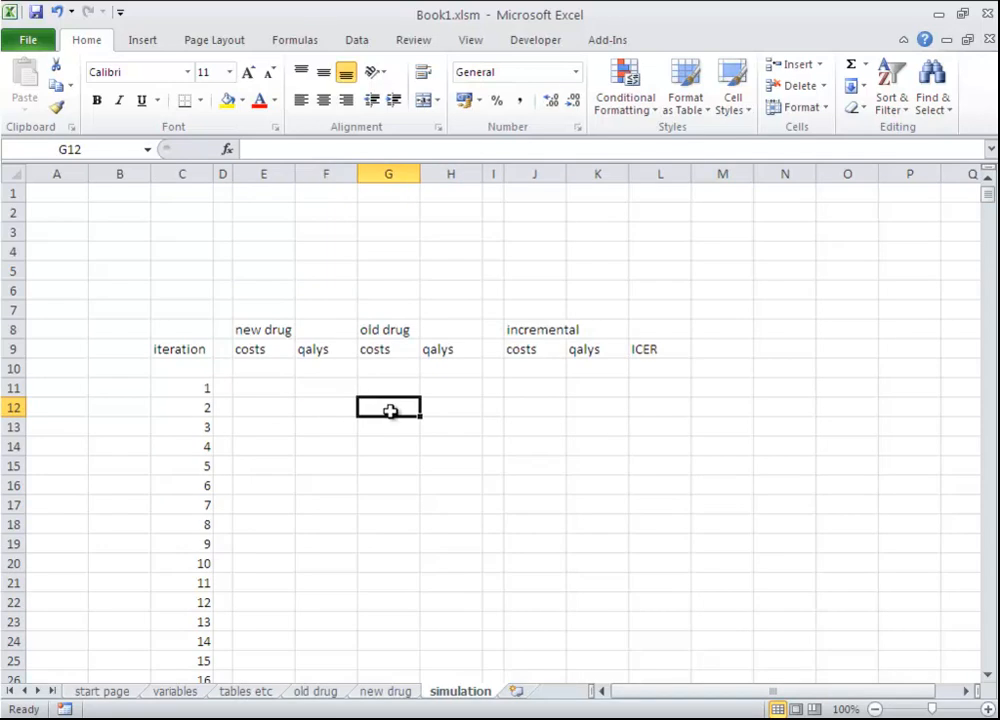
left_click(450, 411)
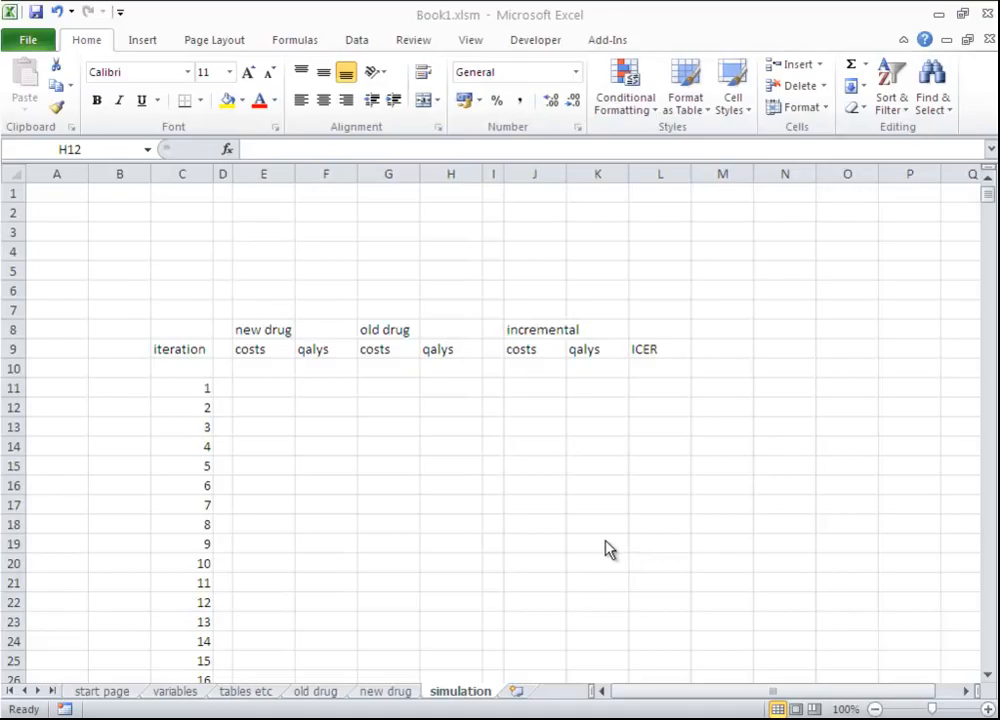
Open the Visual Basic editor and select Module1 of Book1.xlsm
left_click(547, 43)
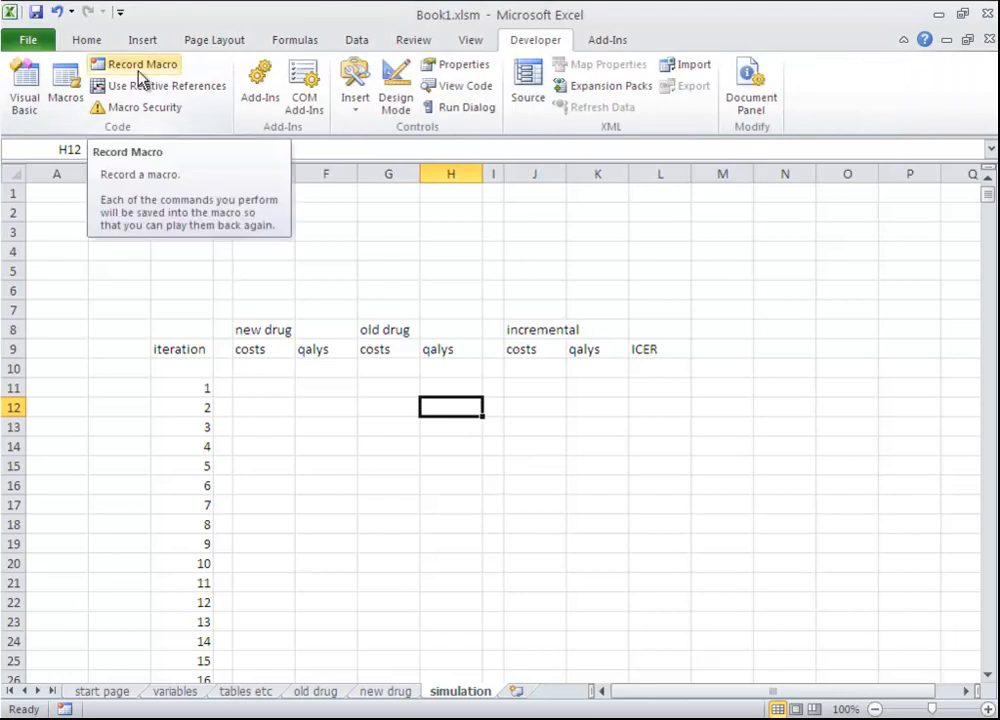
left_click(27, 100)
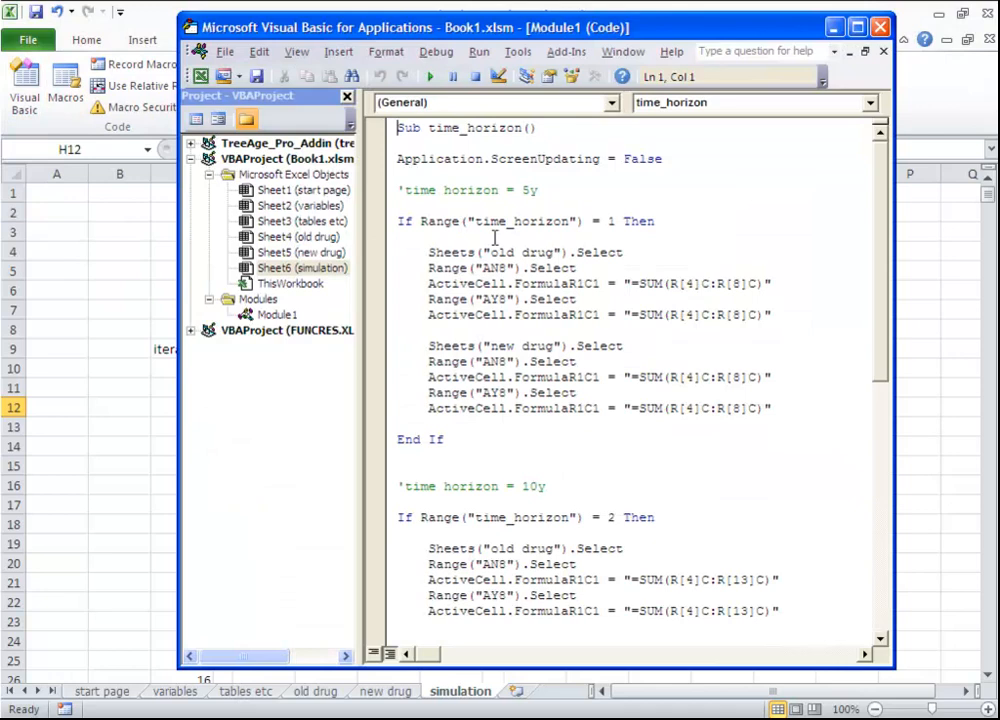
left_click(285, 315)
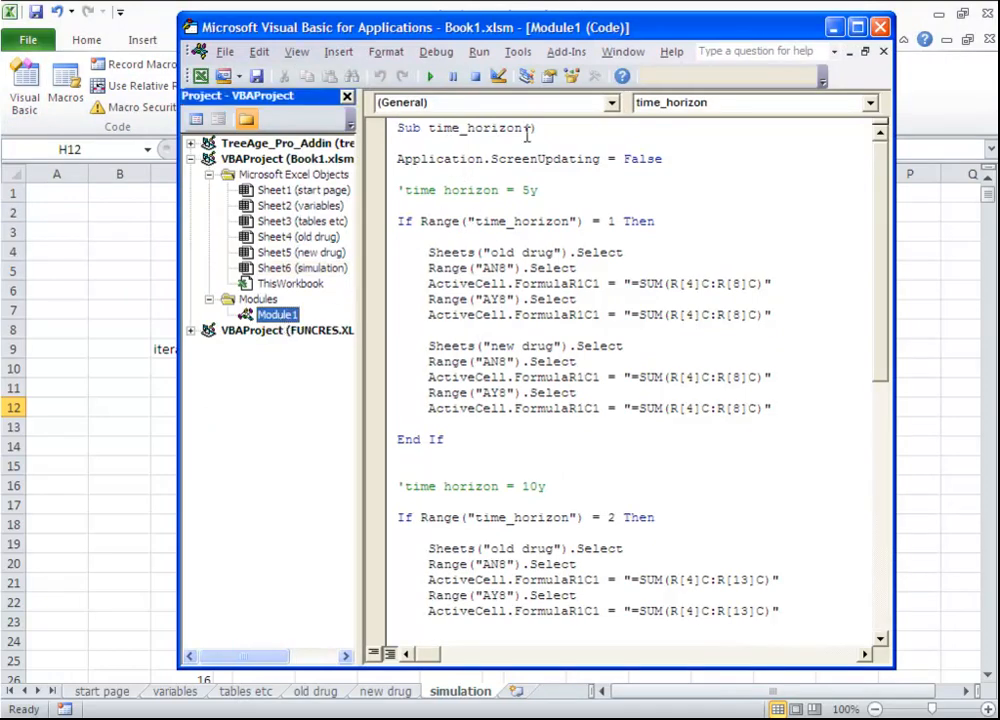
Add an empty procedure named simulation below the end of the time_horizon macro in Module1
scroll(569, 288, "down", 3)
left_click_drag(893, 333, 877, 614)
left_click(633, 604)
key("Return")
key("Return")
key("Return")
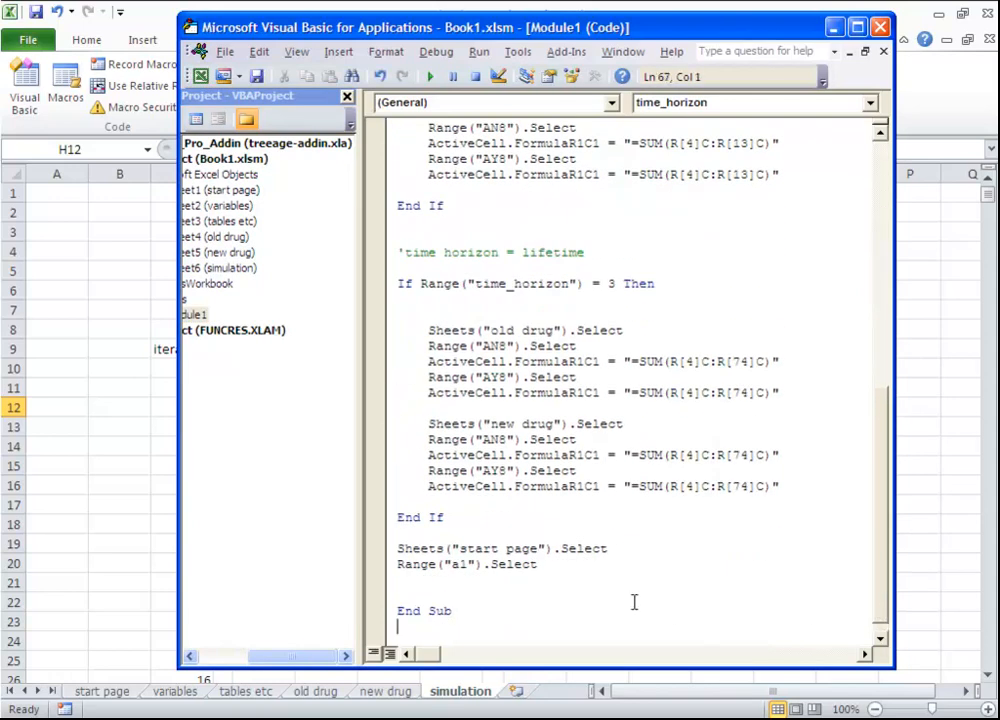
type("s")
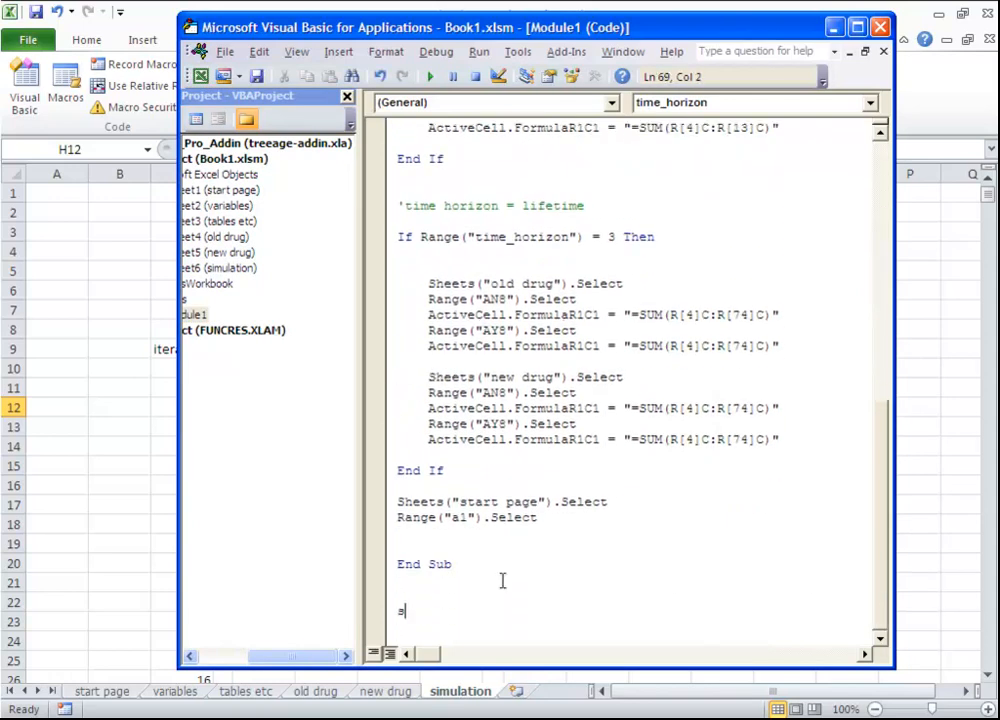
type("ub simulation ()")
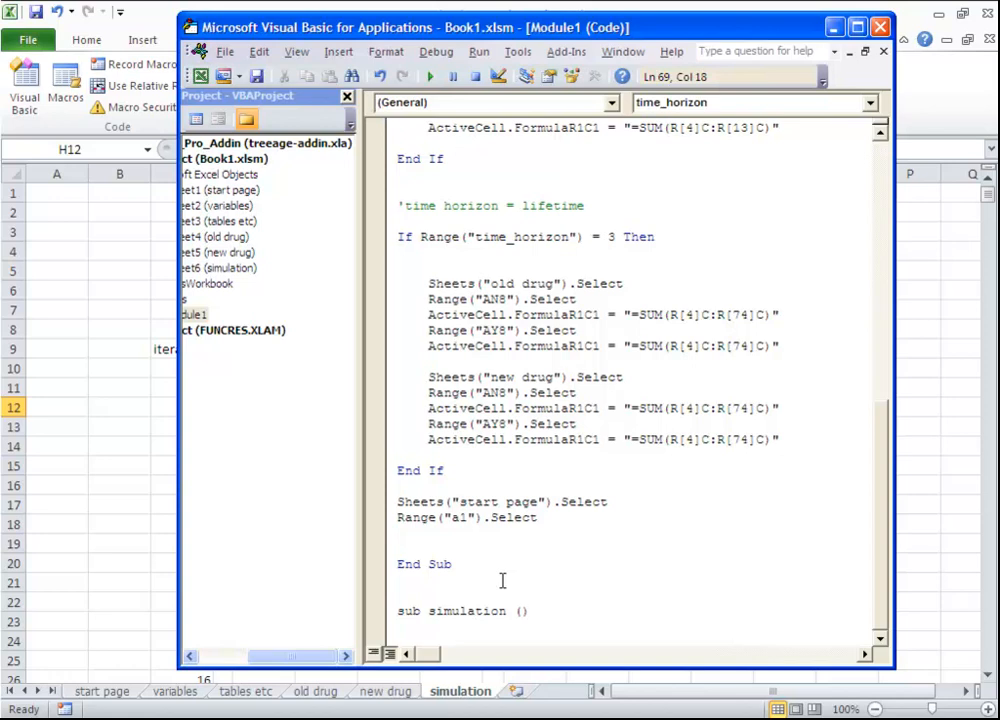
key("Return")
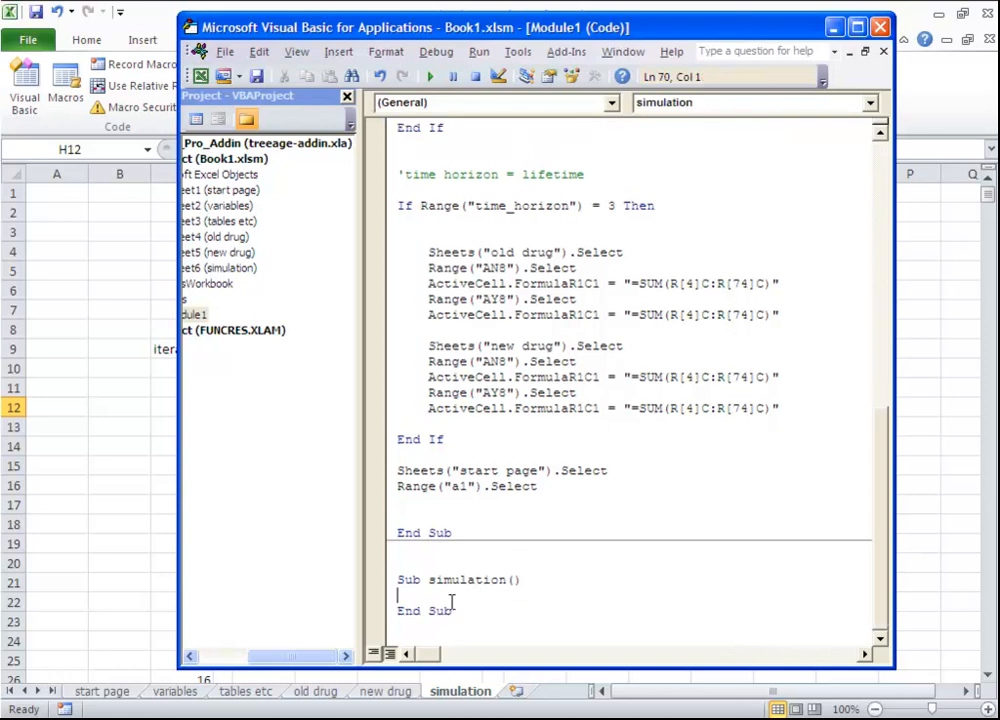
Make room inside the simulation procedure with blank lines and add the comment 'switch to probabilistic model' at its start
key("Return")
key("Return")
key("Return")
key("Return")
key("Return")
key("Return")
key("Return")
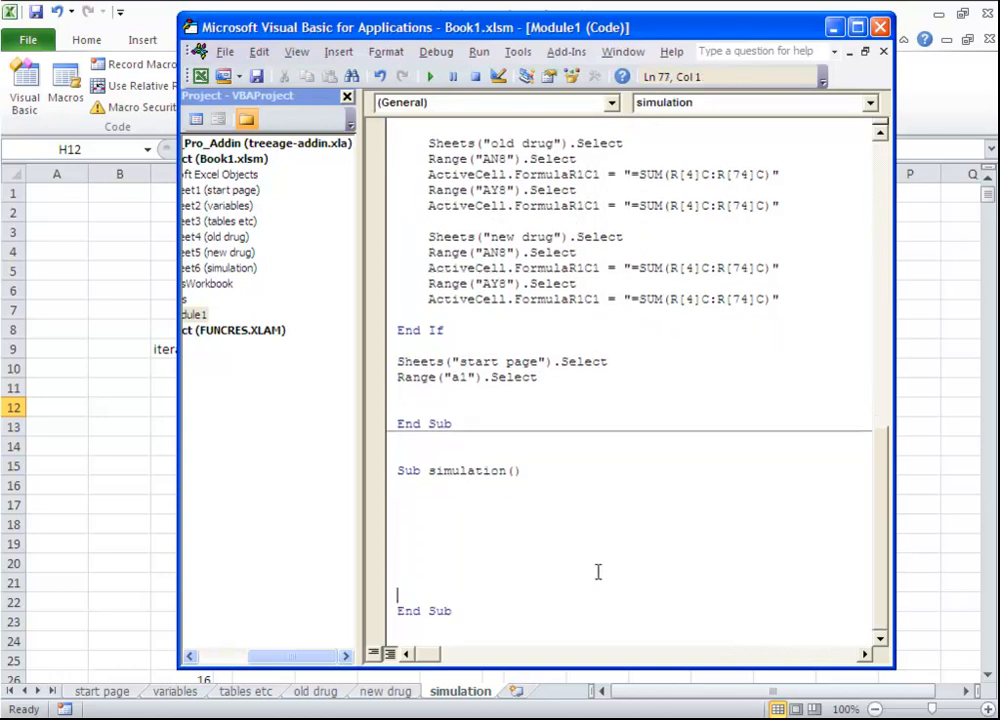
left_click(402, 502)
type("'swith")
key("BackSpace")
type("ch to probab")
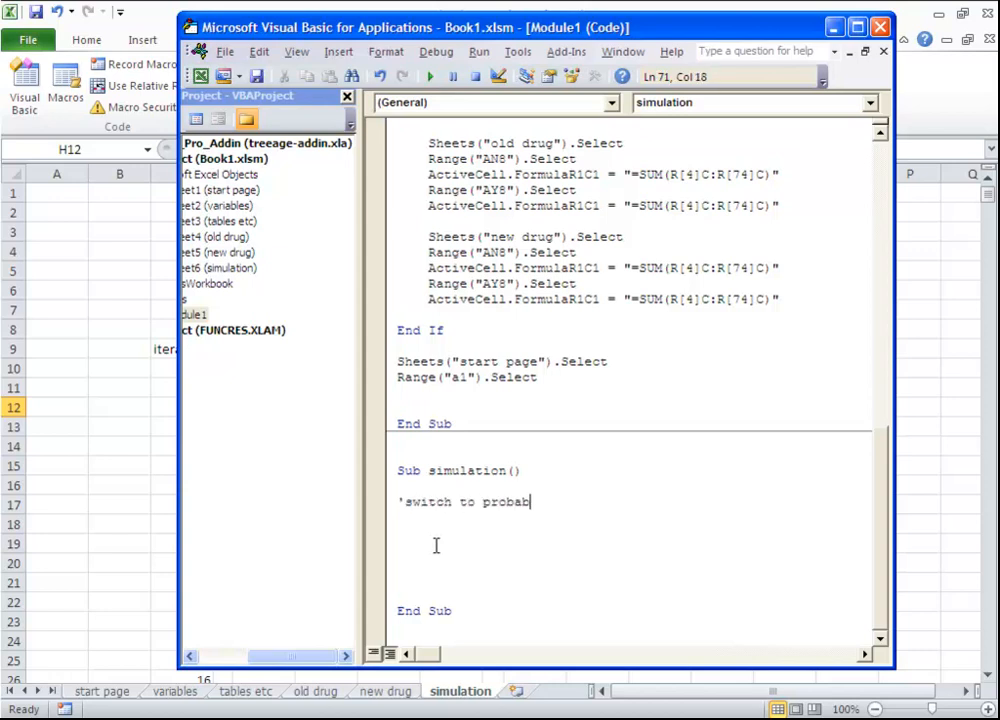
type("ilistic model")
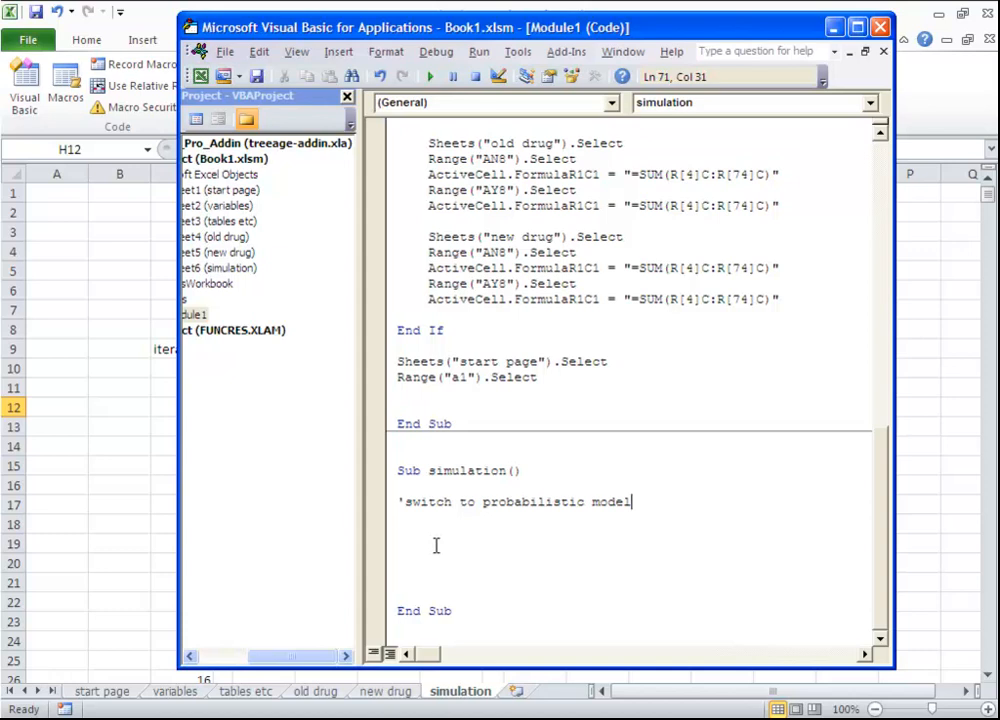
key("Return")
key("Return")
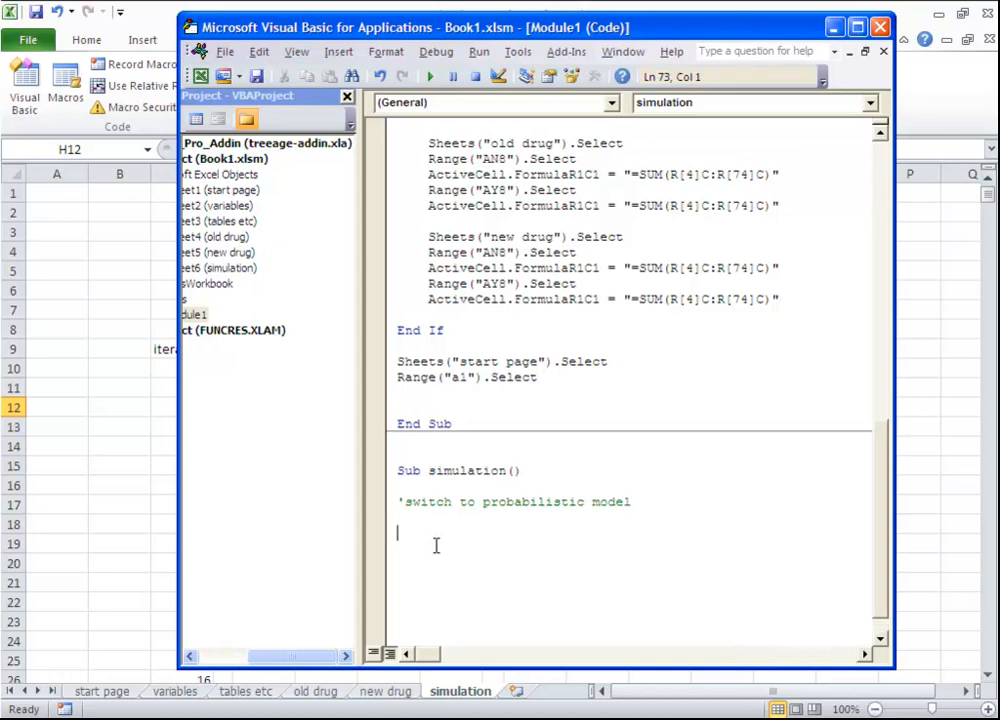
Add the comment 'press F9 - sample variable values' below the probabilistic model comment, leaving a blank line between them
type("'press F)")
key("BackSpace")
key("BackSpace")
type("9 - ")
type("sm")
type("mple variable ")
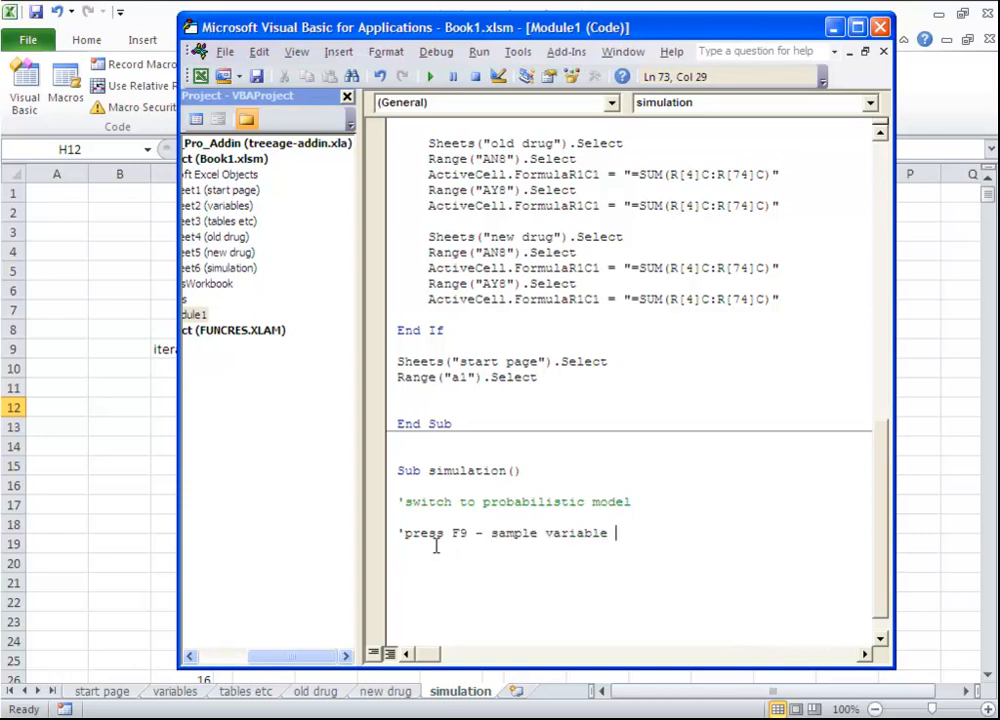
type("values")
key("Return")
key("Return")
Add the separate comments 'get results to sheet simulation' and 'do 1000 times' below the sampling comment
type("'")
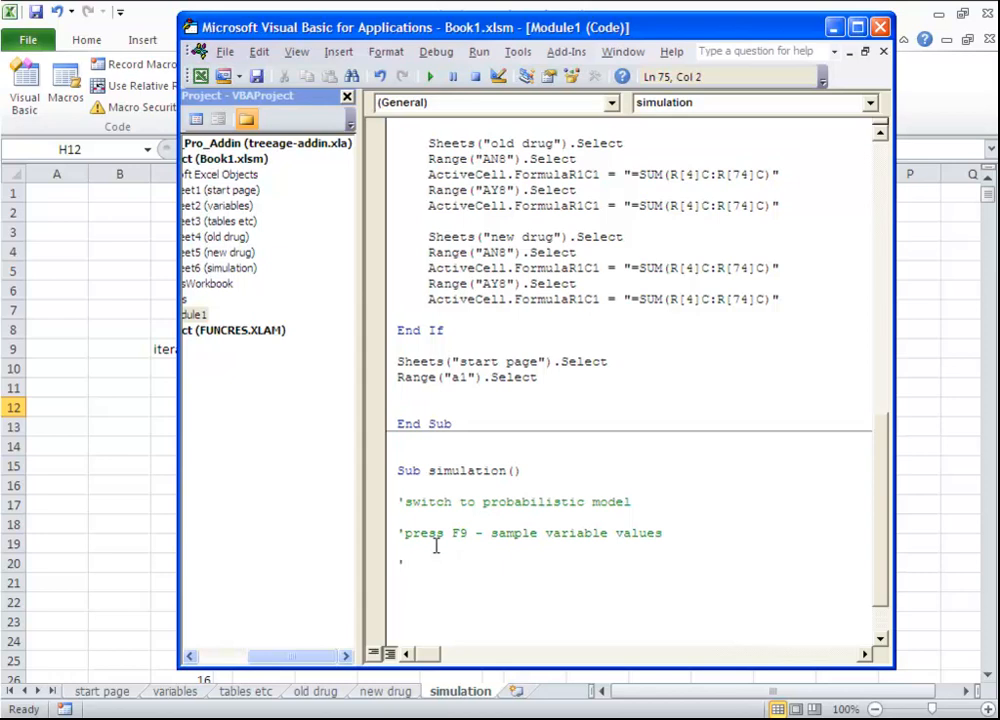
type("get results to sheet simulation")
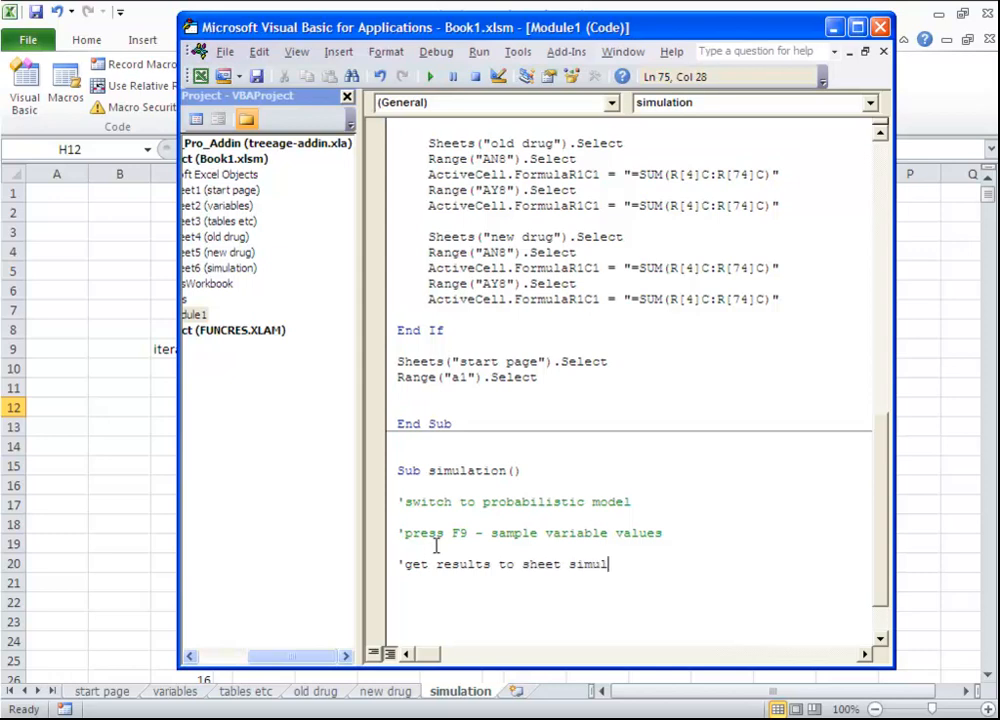
key("Return")
key("Return")
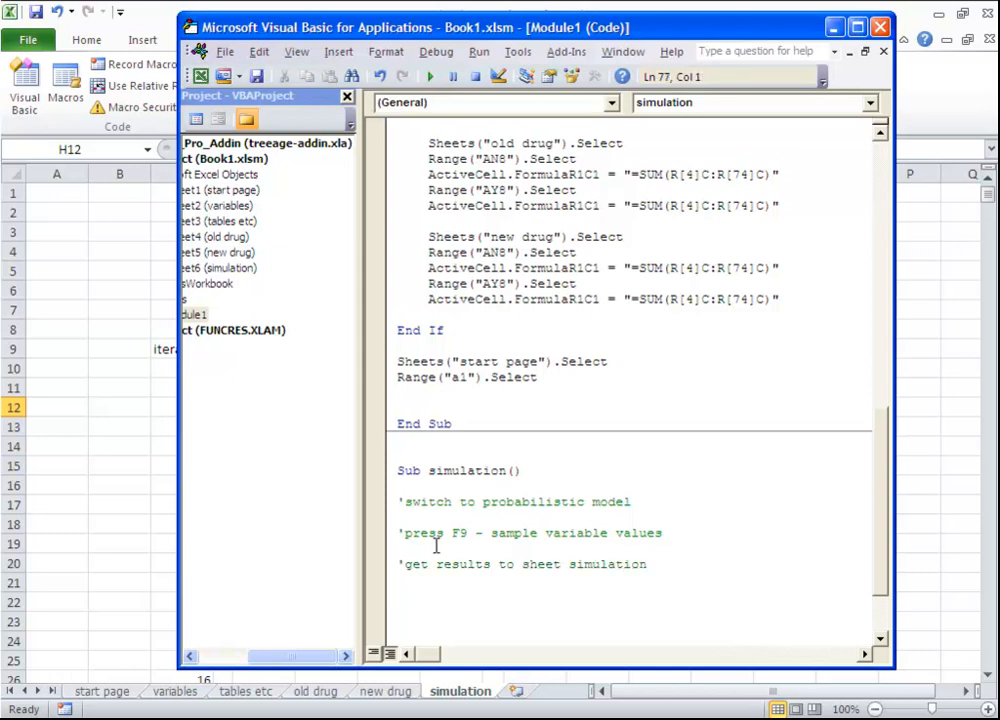
type("'do t")
key("BackSpace")
type("1000 times")
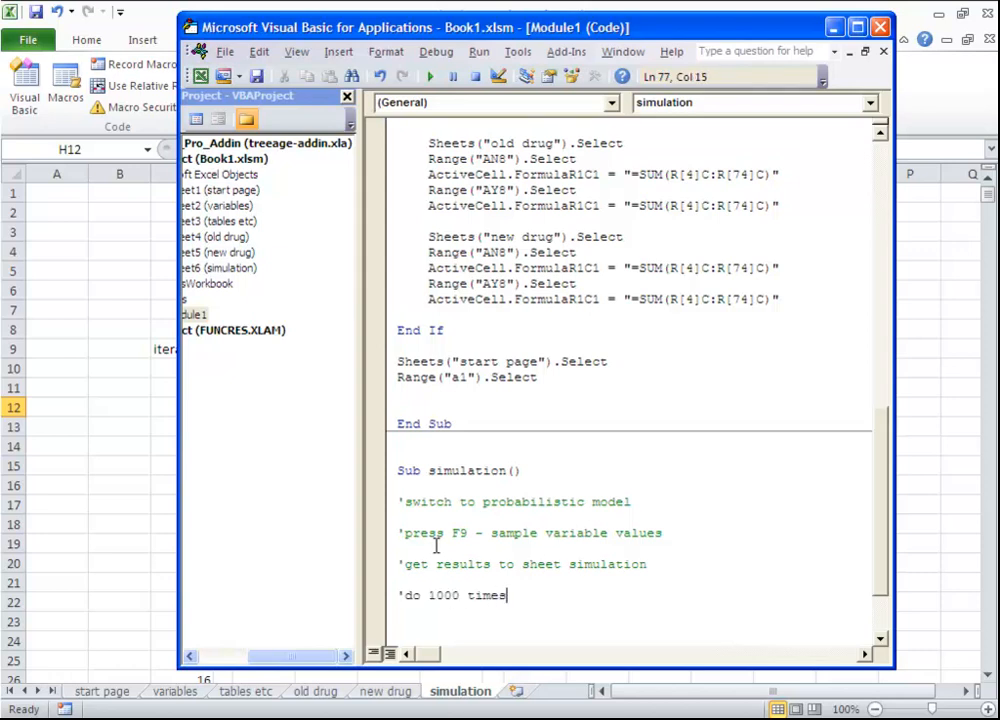
key("Return")
Add the comment 'switch back to deterministic model' as the last one and remove surplus blank lines before End Sub
left_click(486, 626)
type("'swi")
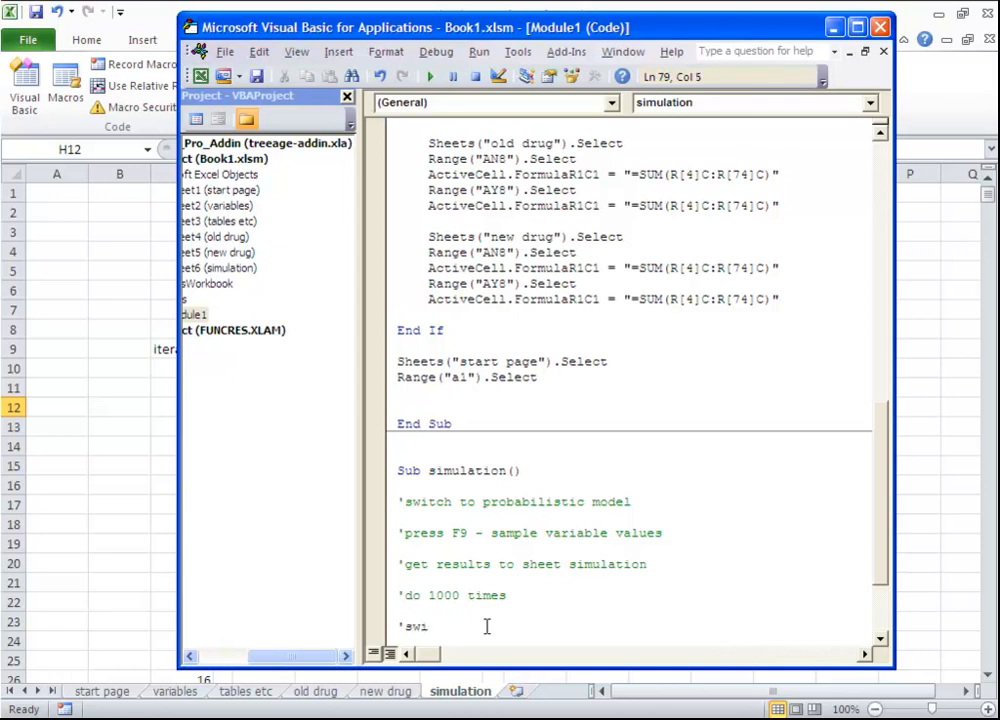
type("tch back to determinist")
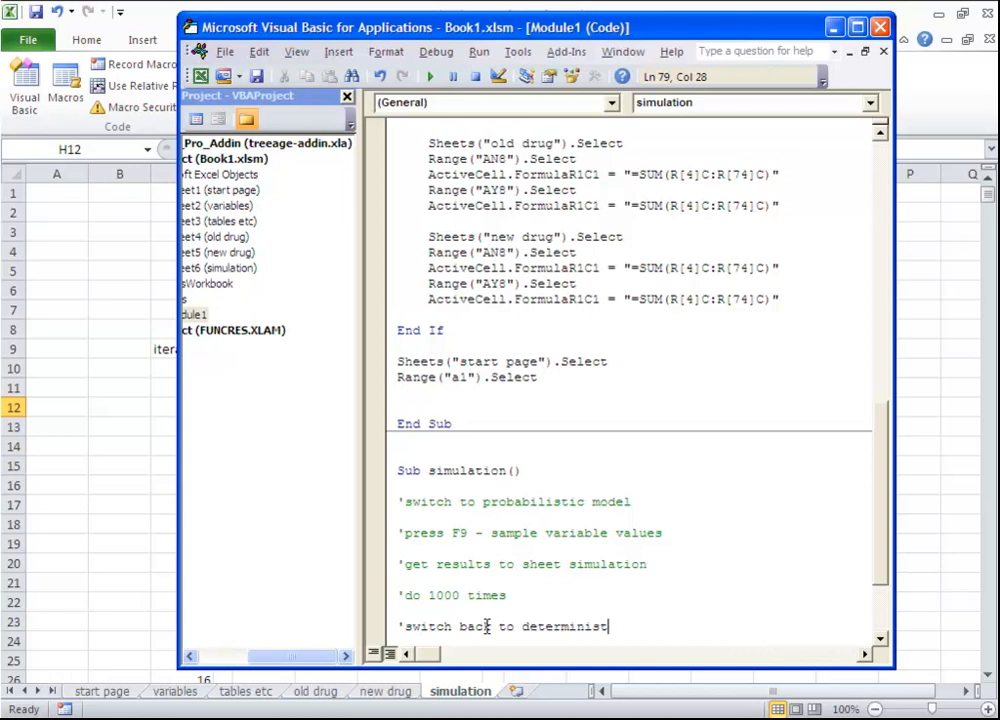
type("ic model")
scroll(543, 618, "down", 3)
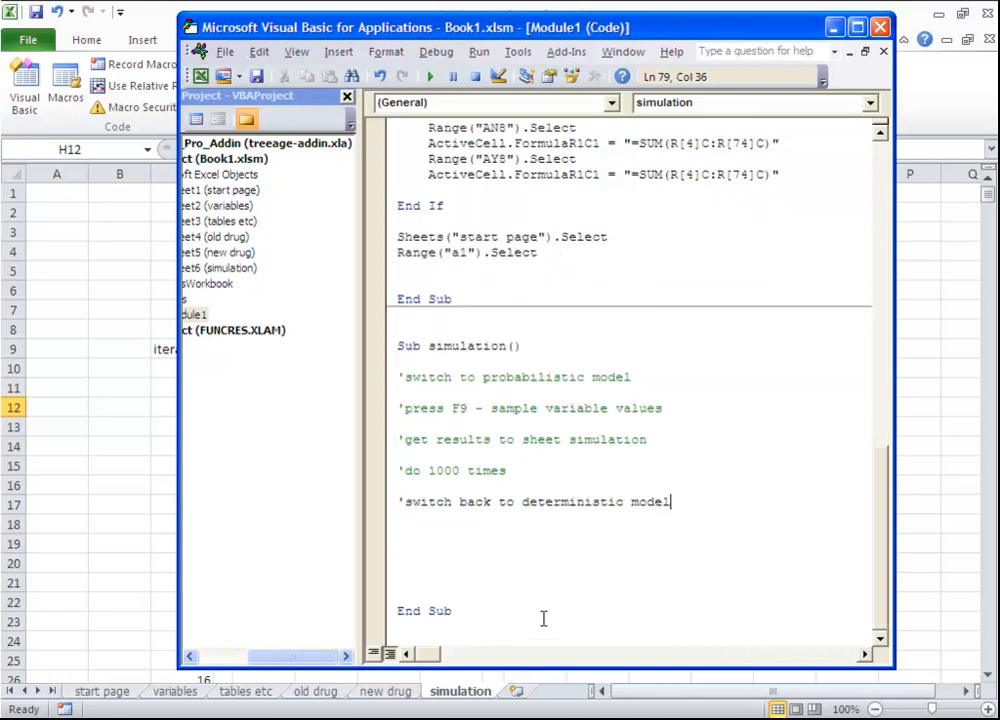
left_click(518, 551)
key("Delete")
key("Delete")
key("Delete")
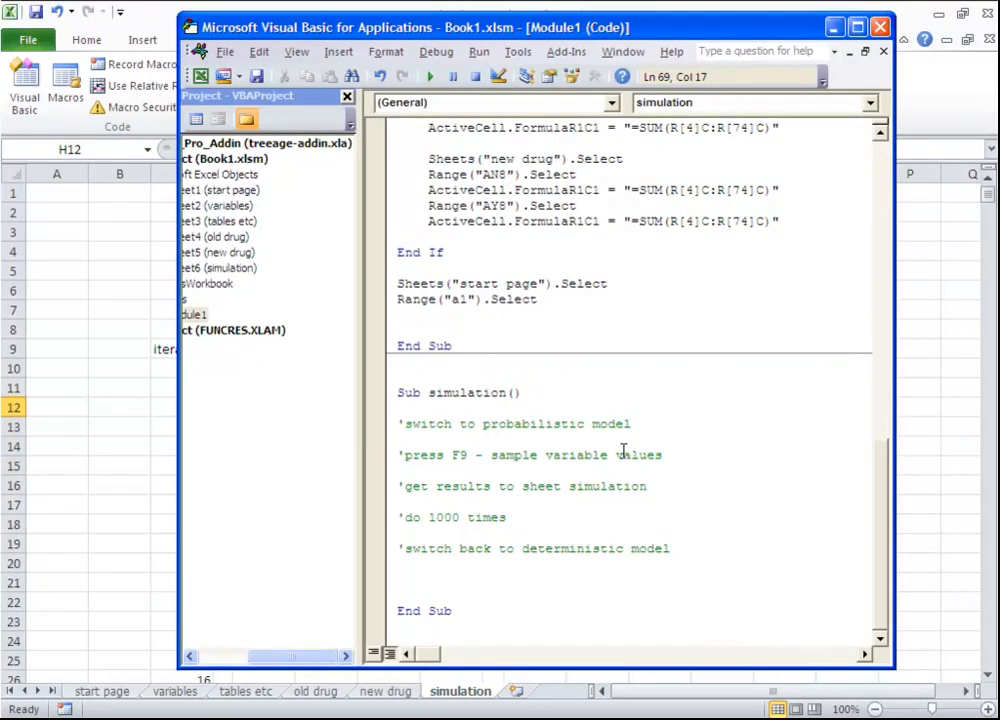
Declare the variable costs_old As Double directly below the Sub simulation() line, above the comments
key("Return")
key("Return")
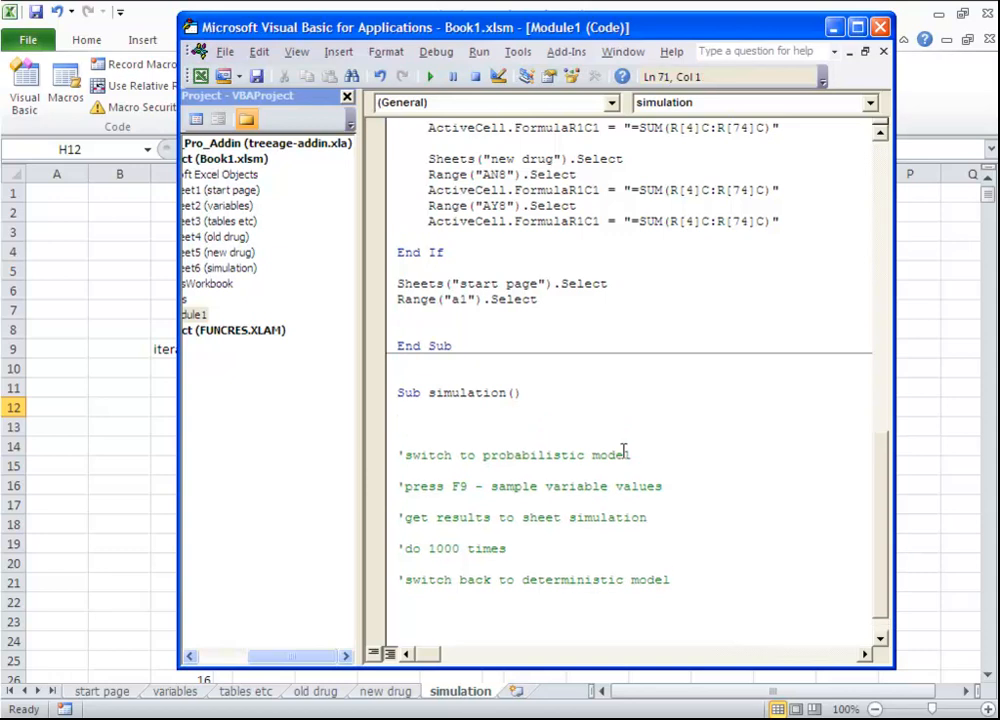
type("dim")
type(" costs ")
type("old a")
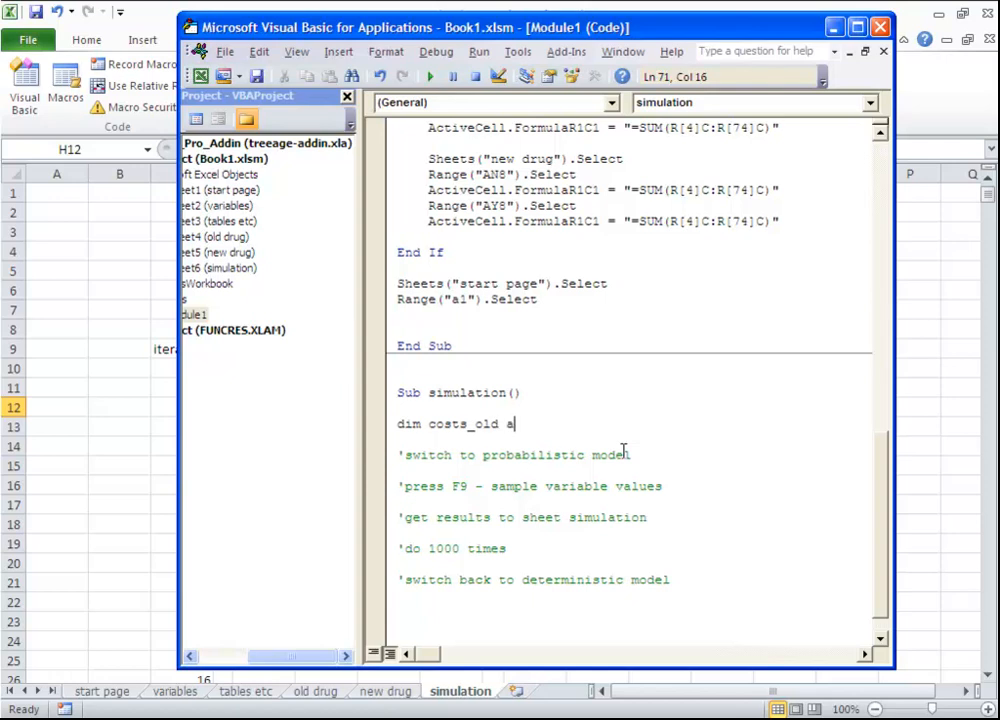
type("s double")
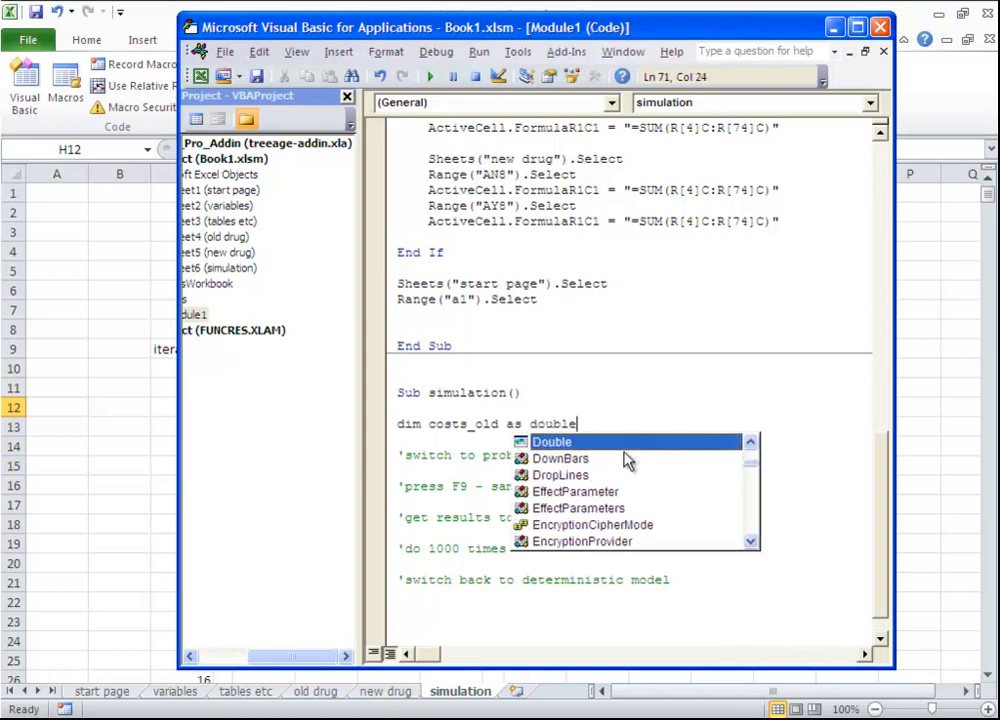
key("Return")
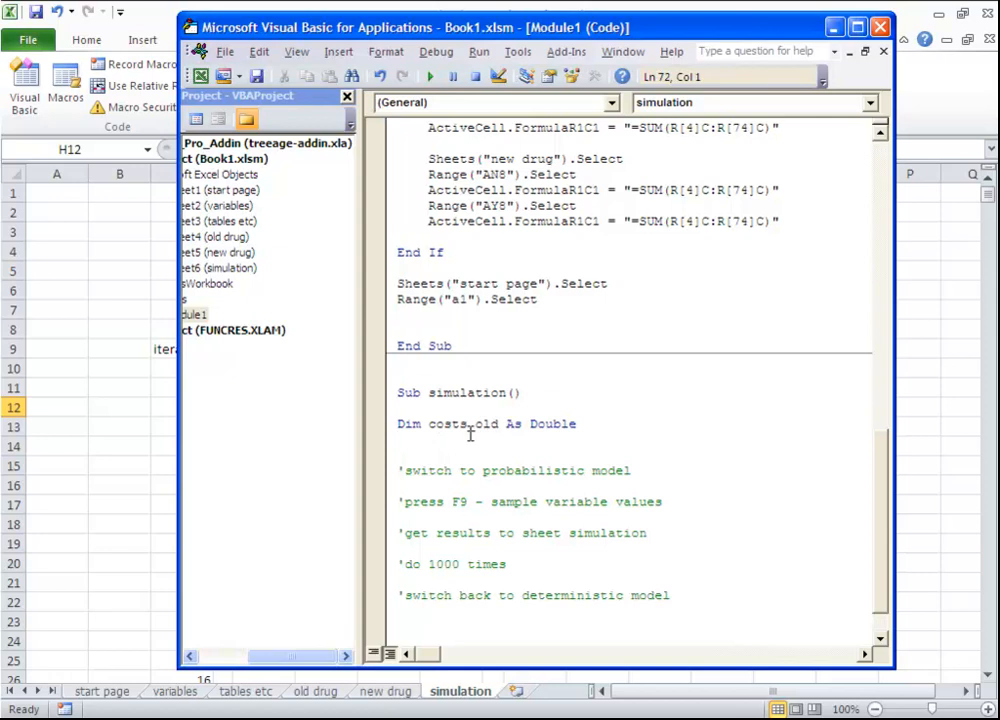
Declare the variable qalys_old As Double on the line below the costs_old declaration
left_click(598, 420)
key("Return")
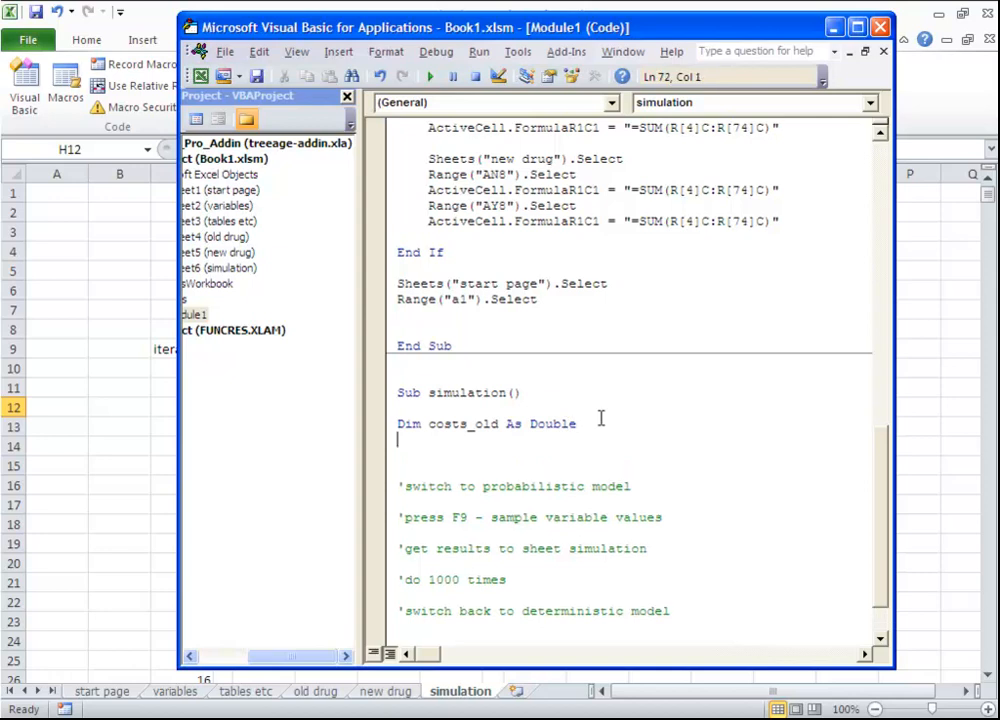
type("dim qalys_c")
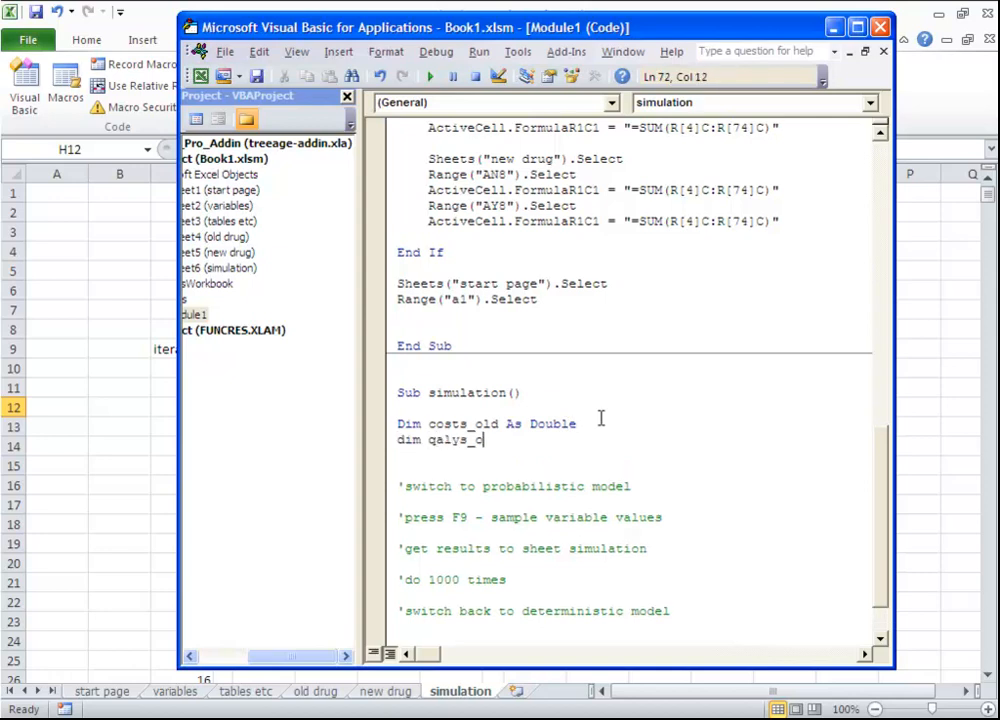
type("ld as doub")
key("Return")
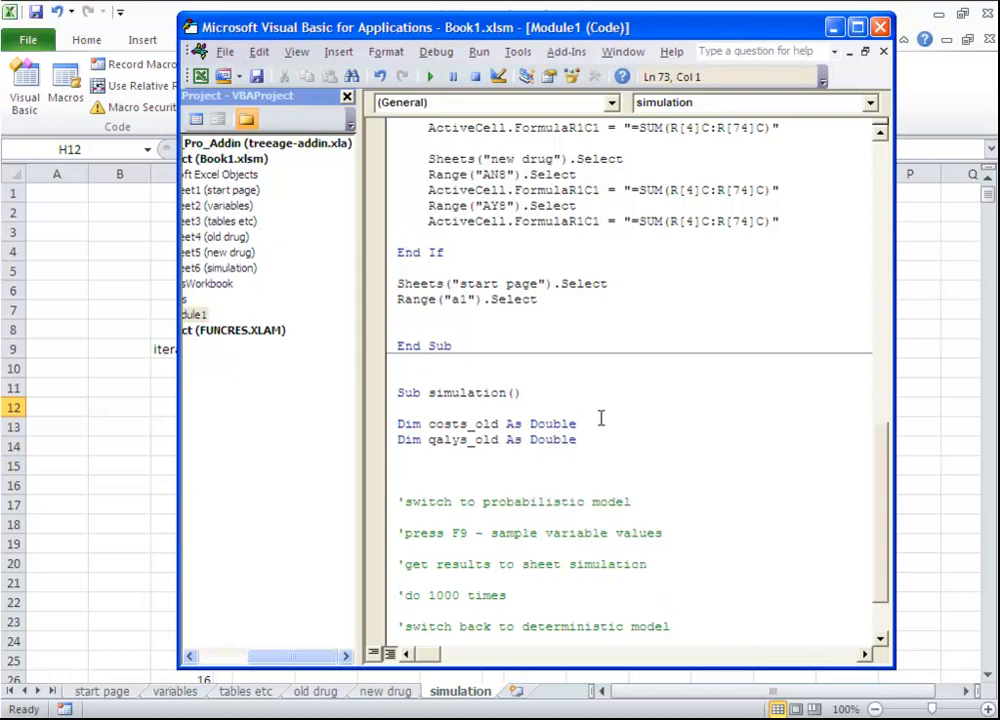
Declare the variables costs_new and qalys_new As Double, each on its own line below qalys_old
type("dim costs_new as double")
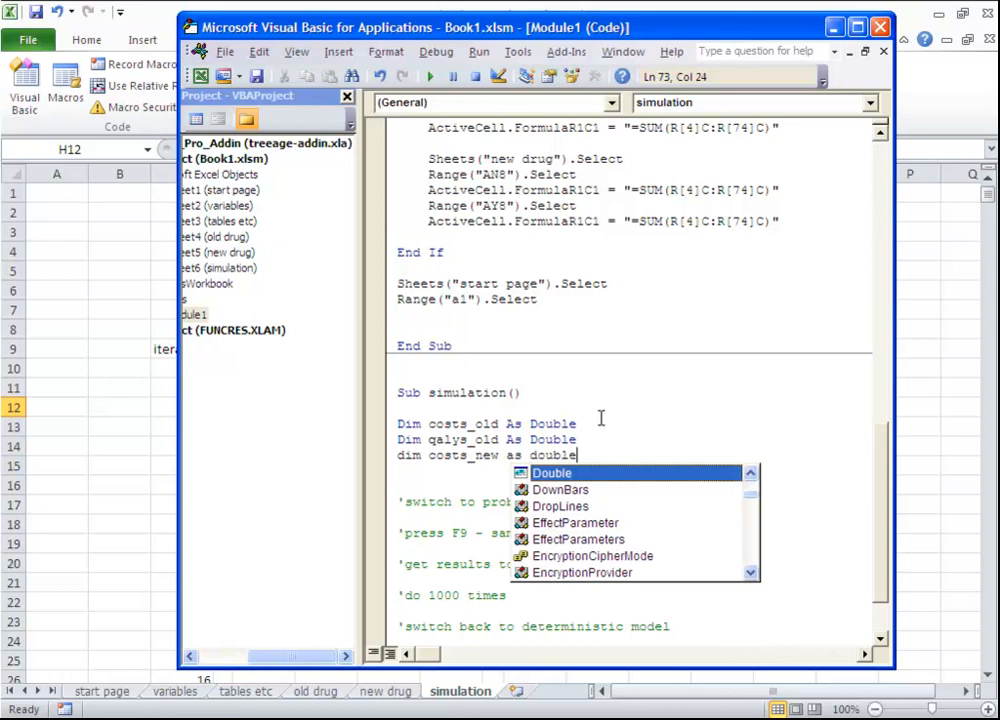
key("Return")
type("dim")
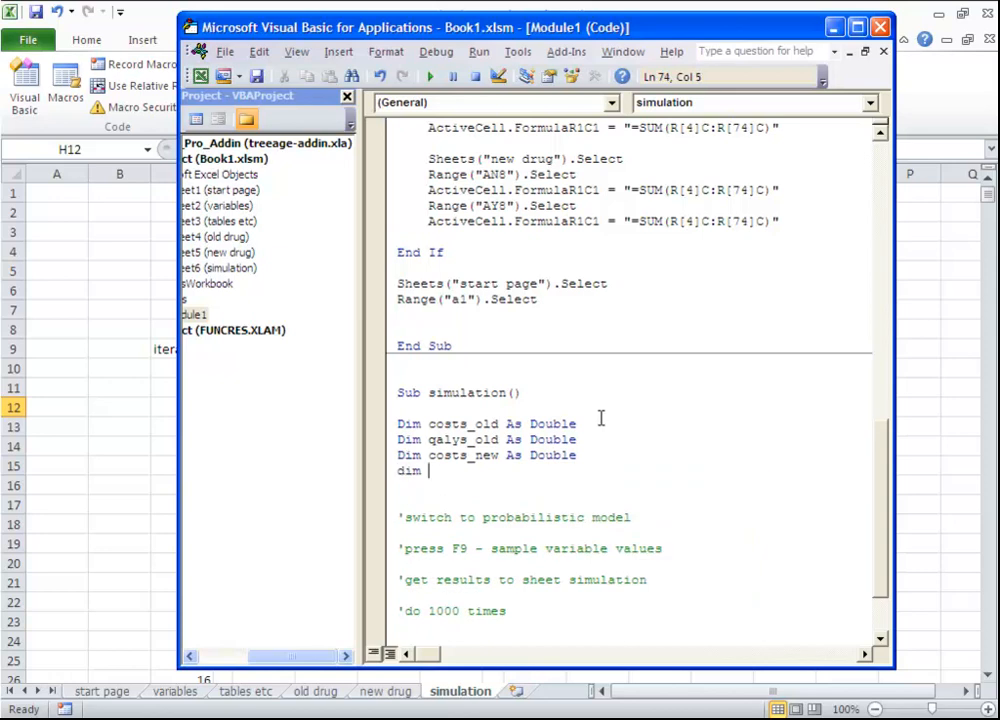
type(" qalys_new as double")
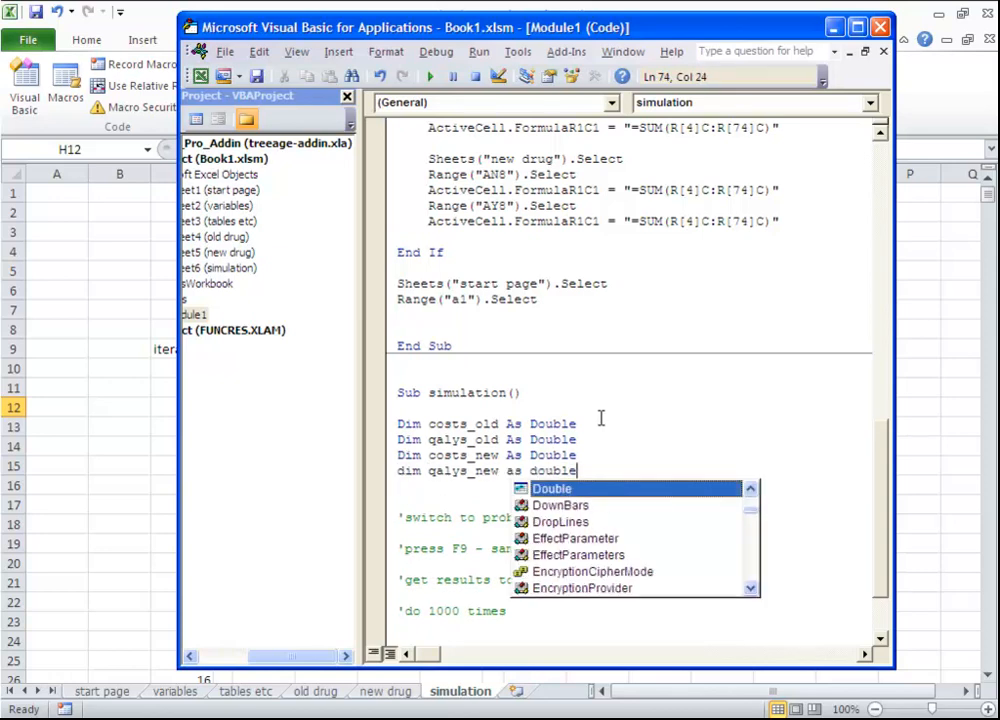
key("Return")
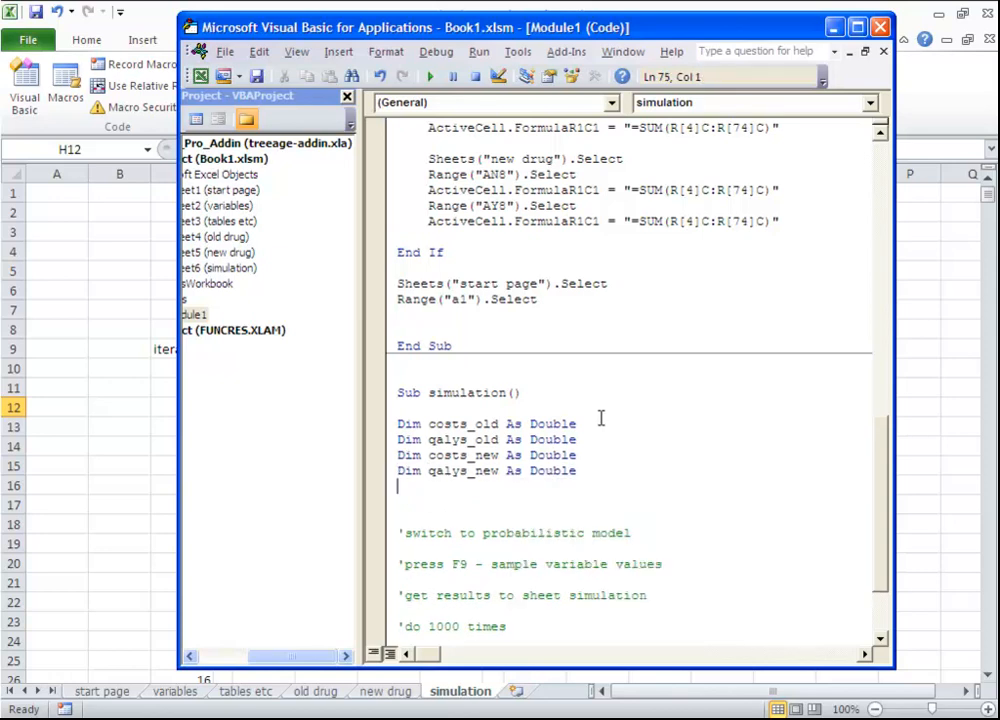
Declare the counter variable i As Integer below the qalys_new declaration
type("dim i as integer")
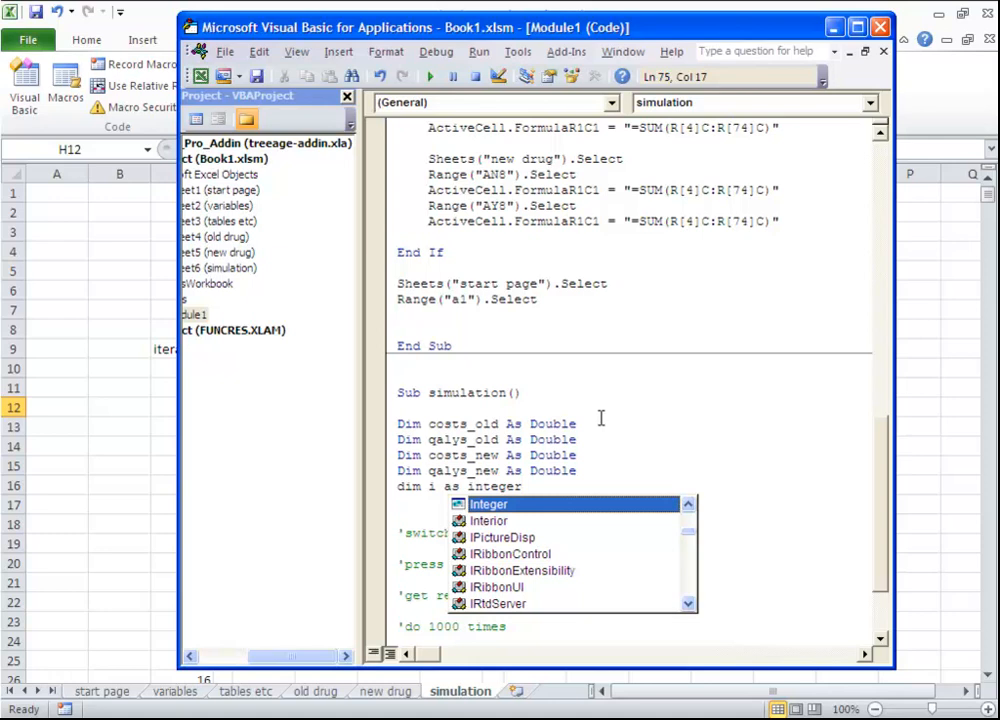
key("Return")
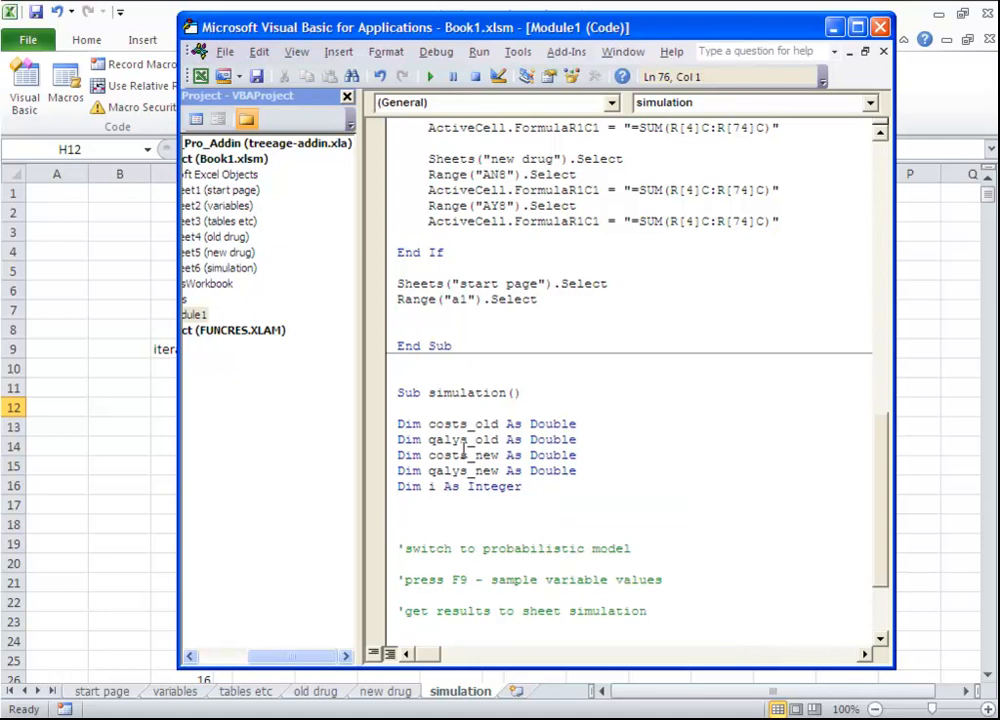
left_click(549, 490)
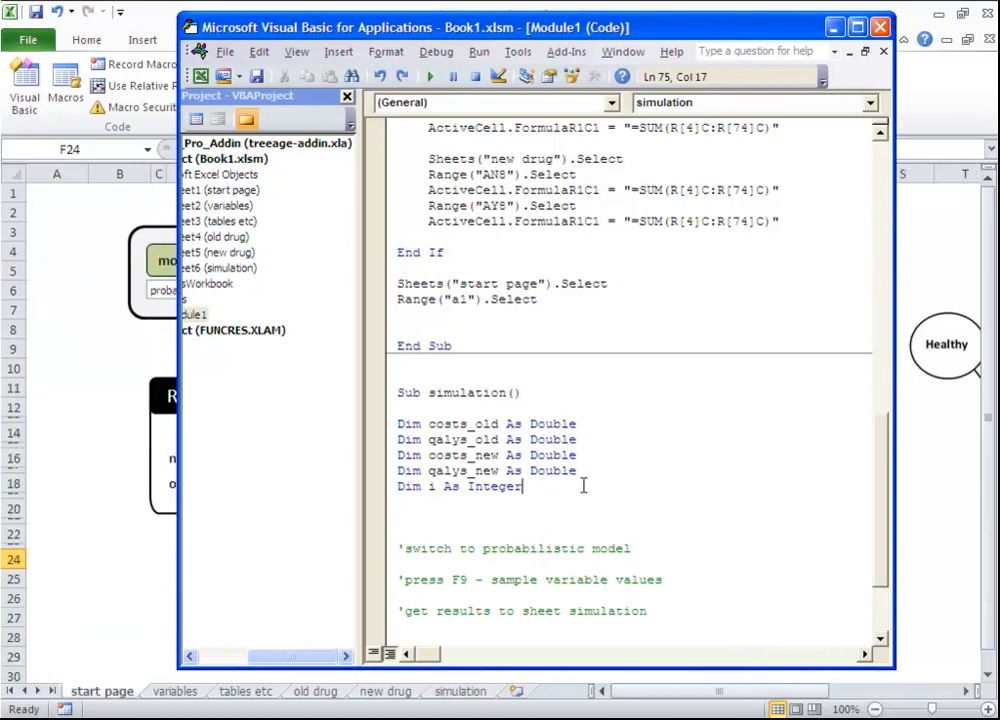
Look up the model type cell's name on the tables etc sheet and add range("prob") = 1 under the 'switch to probabilistic model' comment
left_click(646, 548)
left_click(467, 709)
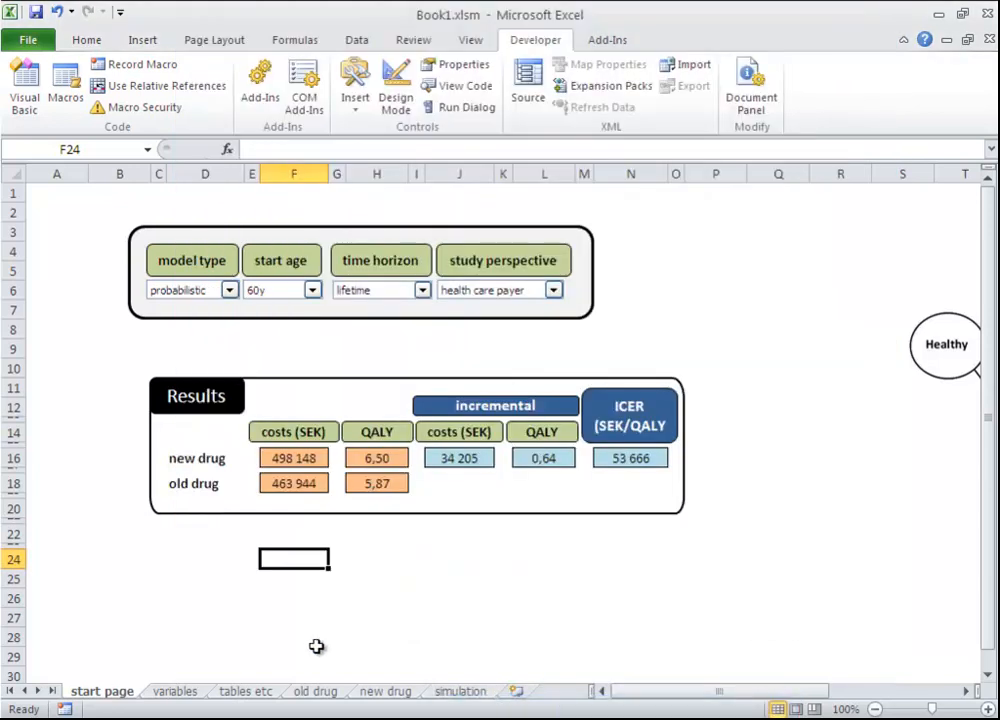
left_click(245, 691)
left_click(308, 333)
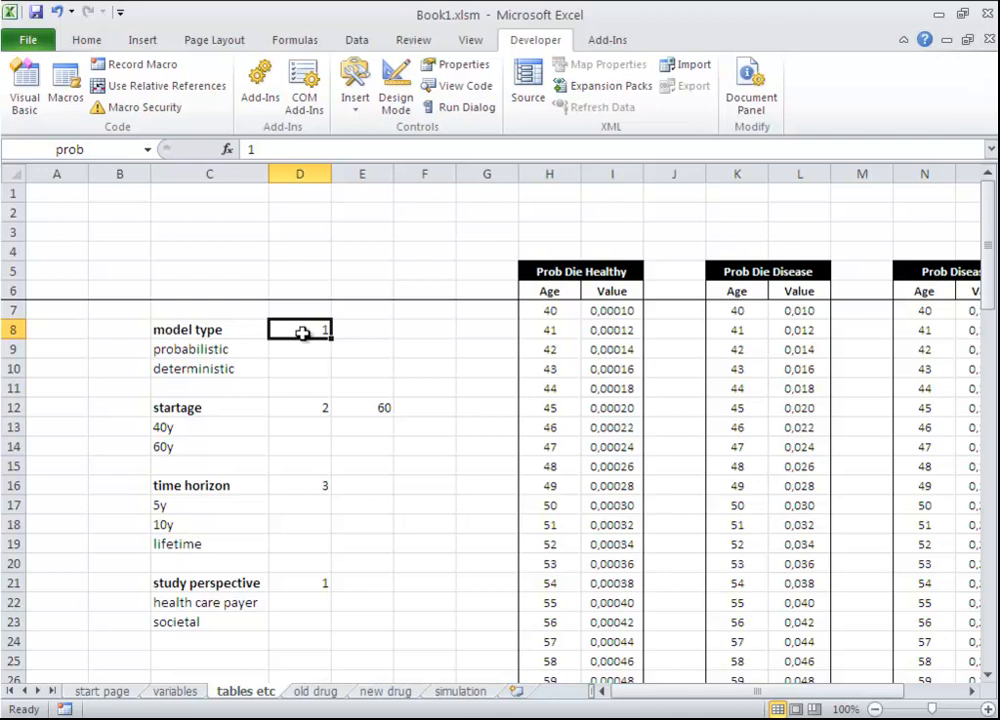
left_click(480, 681)
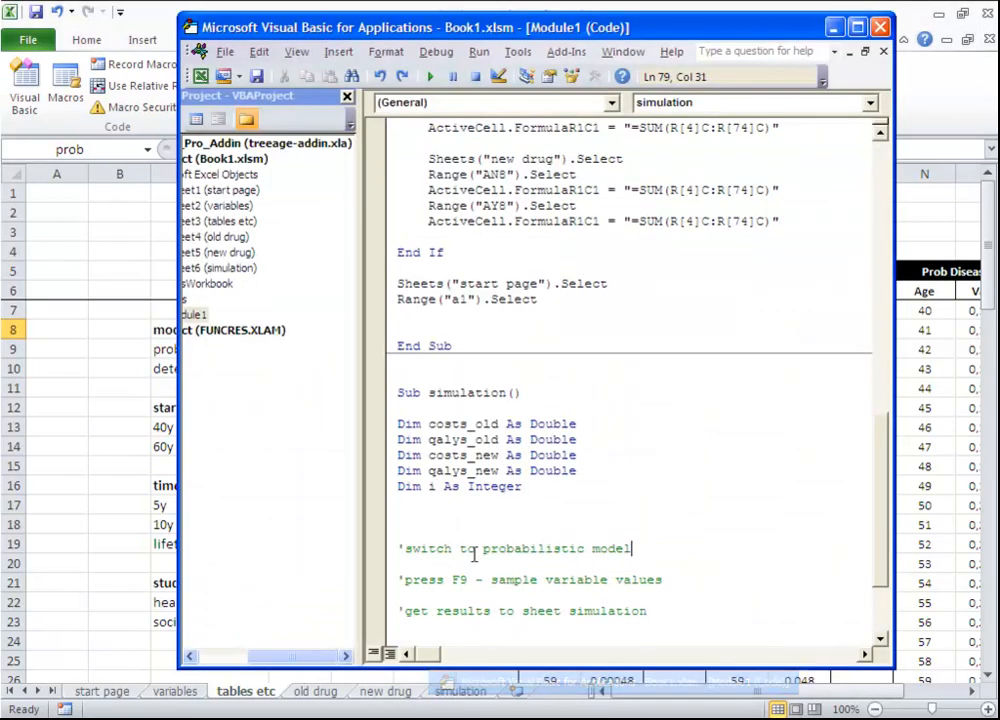
key("Return")
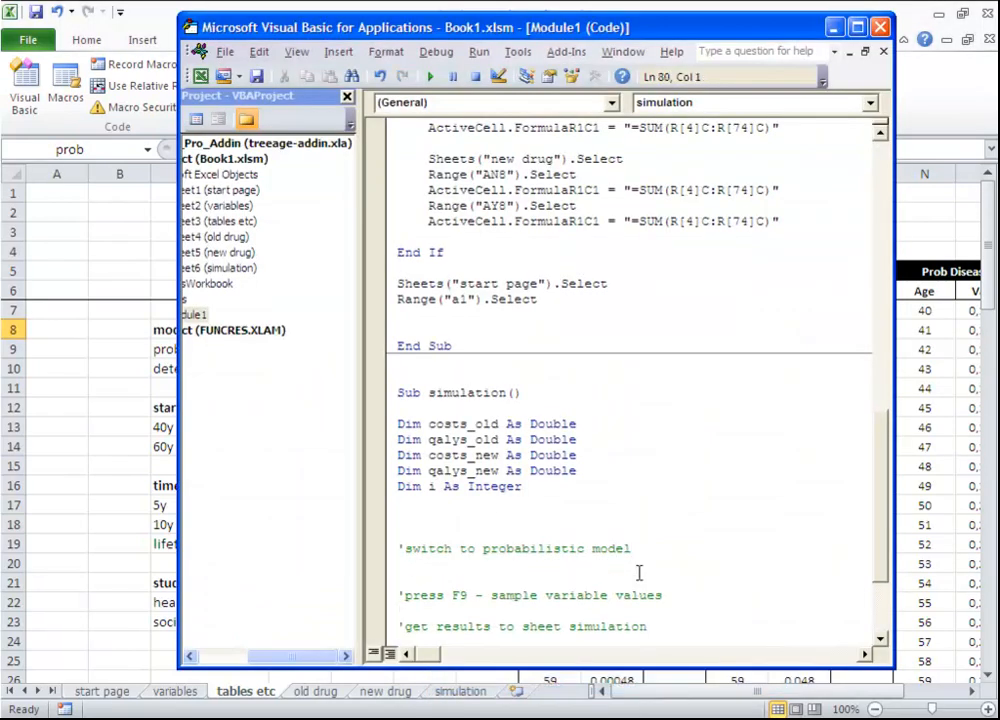
type("range(\"")
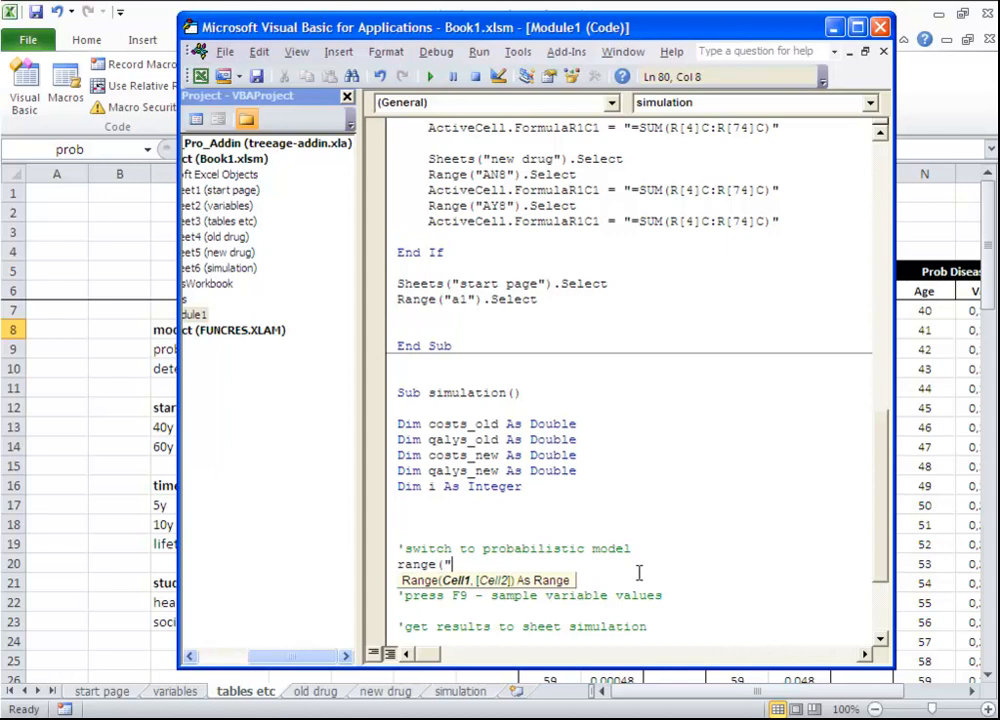
type("prob\")")
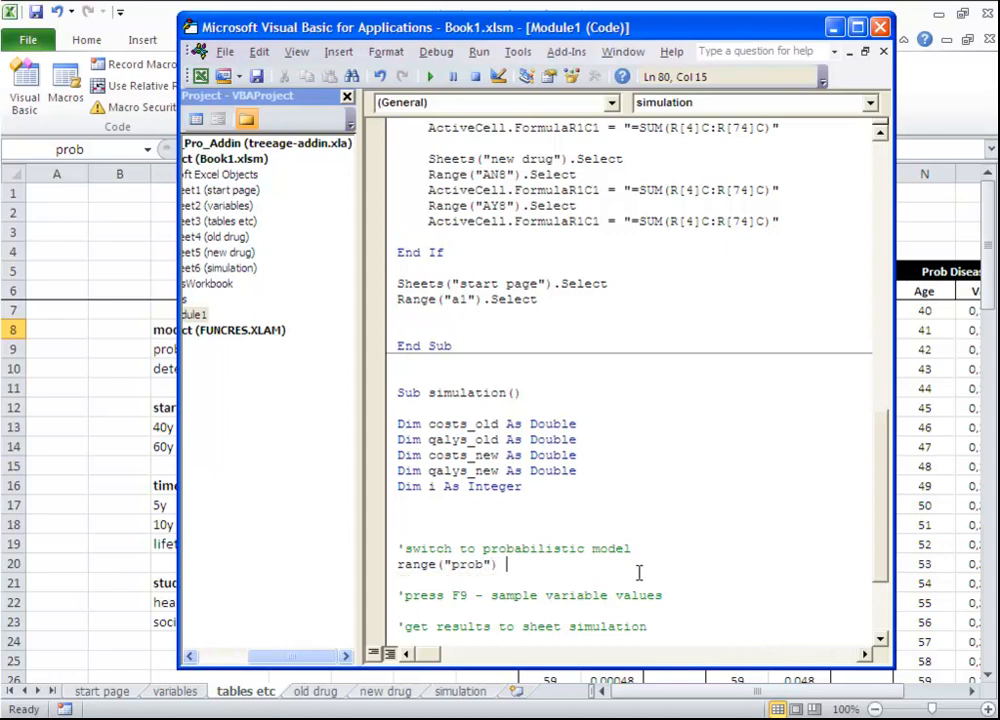
type(" = 1")
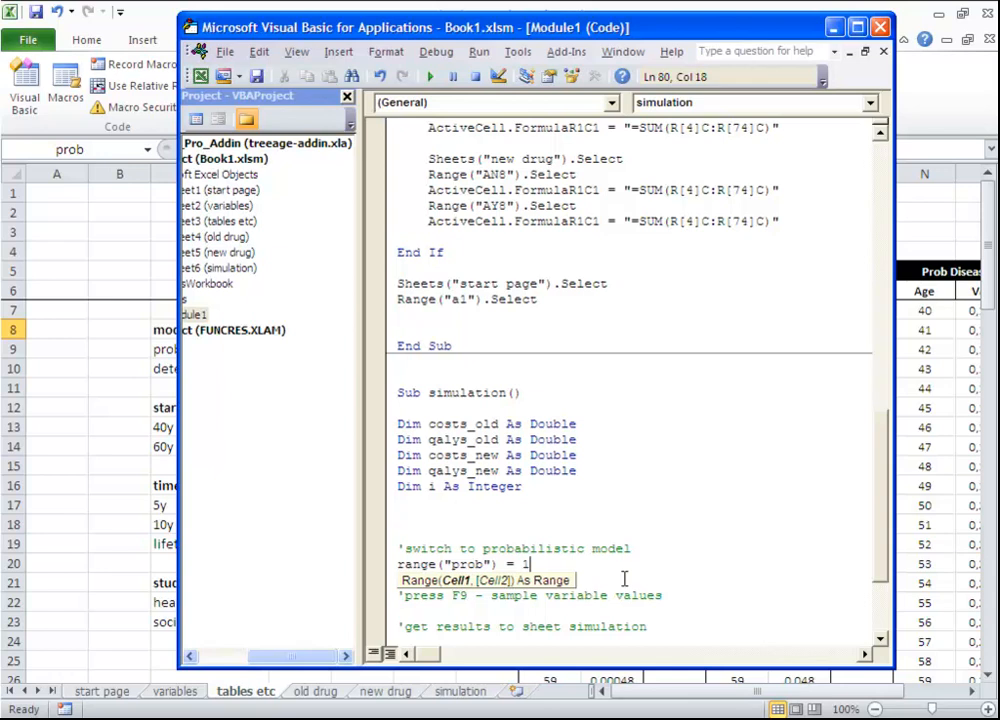
scroll(616, 571, "down", 3)
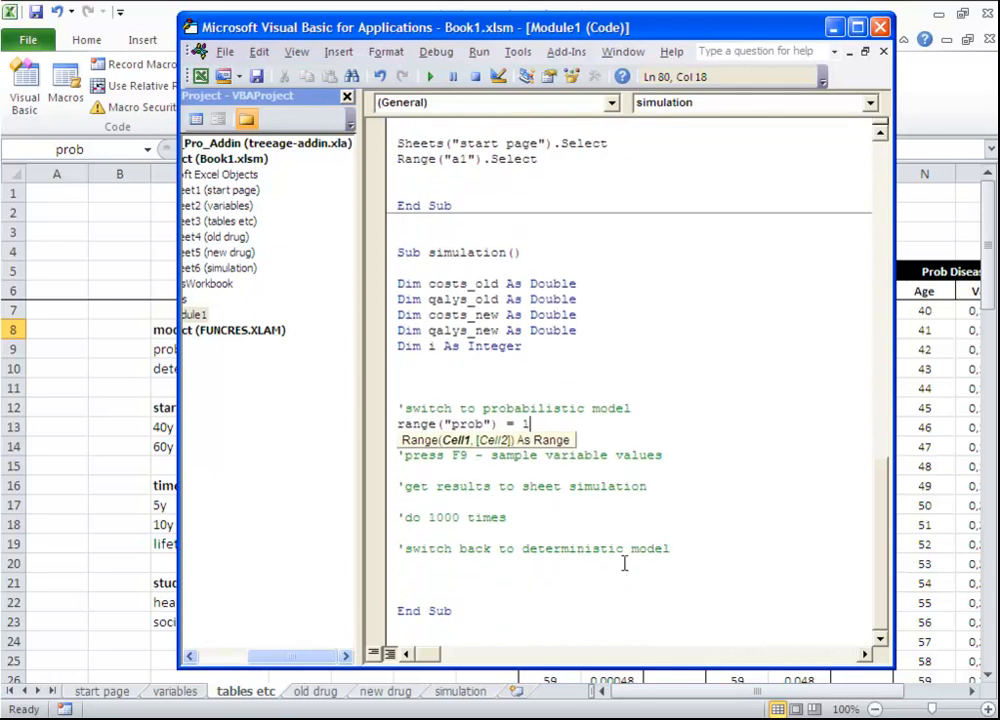
Add the line Range("prob") = 2 directly under the 'switch back to deterministic model' comment
left_click(589, 584)
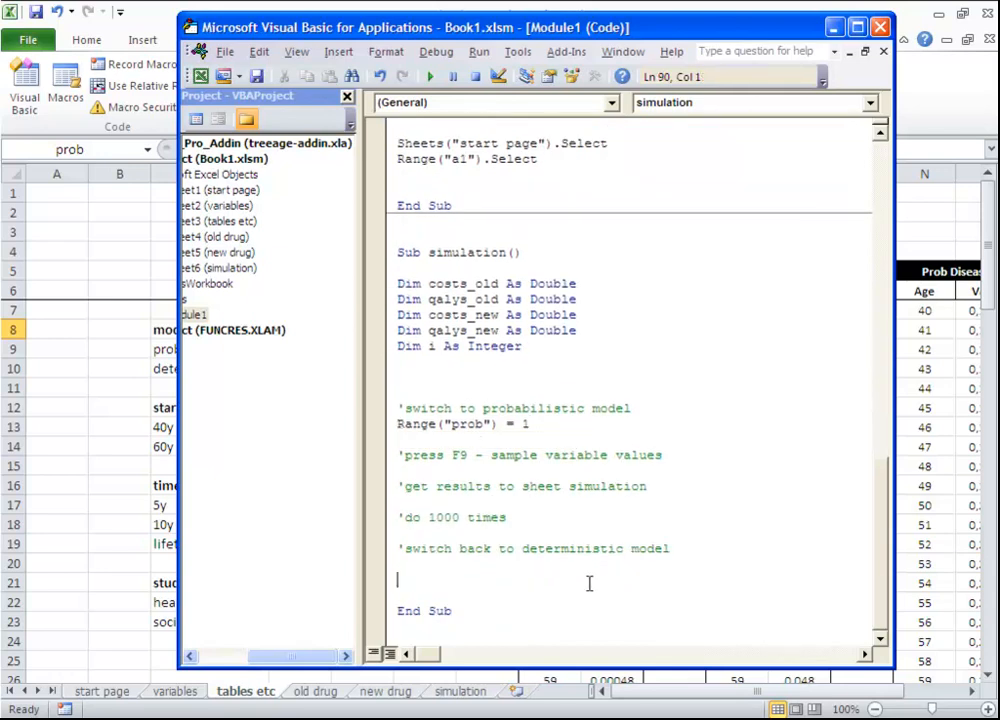
left_click(590, 562)
type("range(\"po")
type("o")
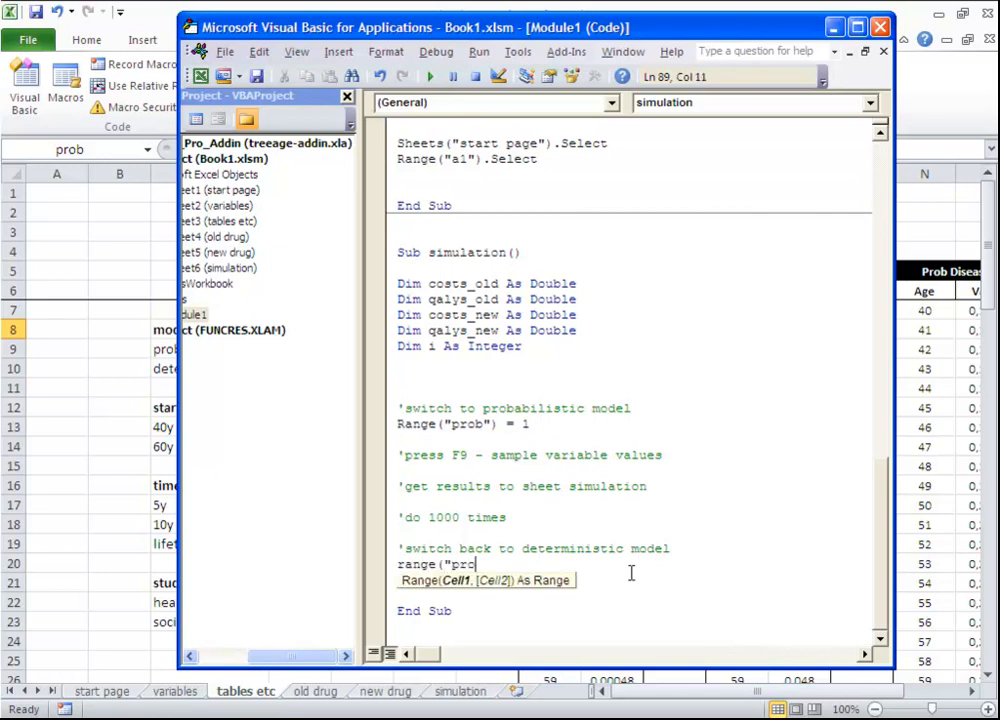
type("b\") = 2")
left_click(555, 455)
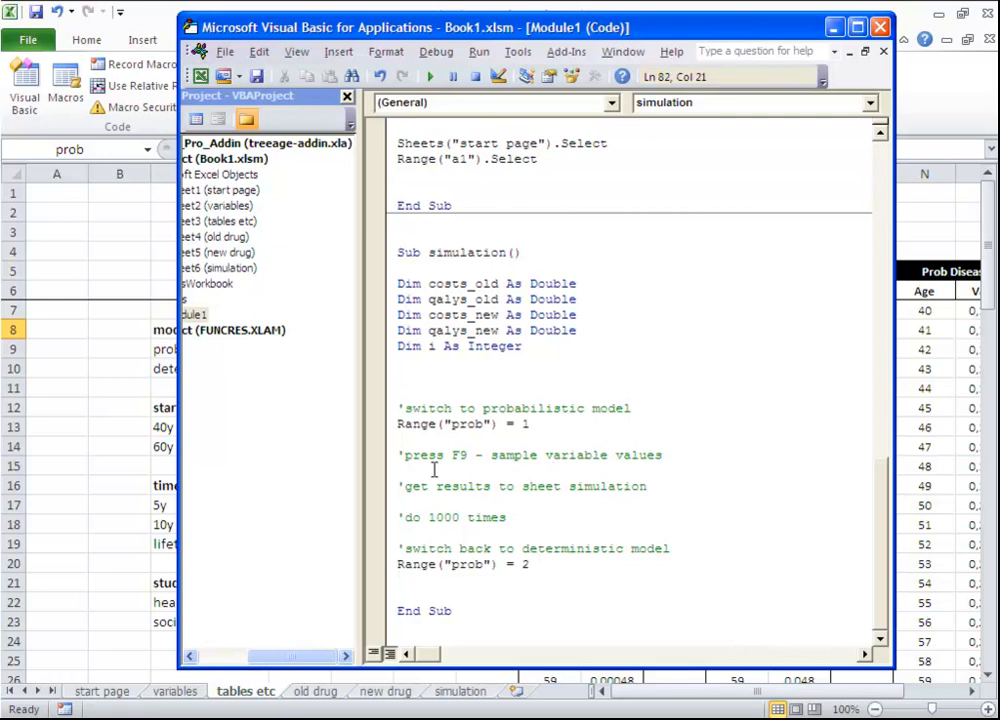
Open a loop with For i = 1 To 1000 below the Range("prob") = 1 line, separated by a blank line
left_click(560, 424)
key("Return")
key("Return")
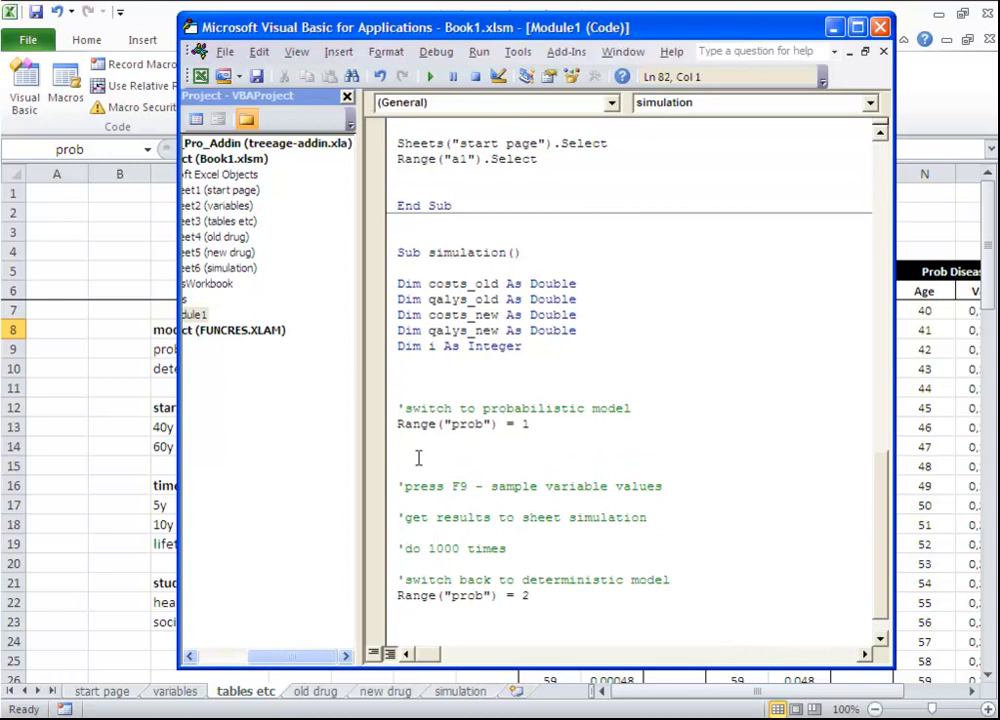
type("for i = 1 to 1000")
left_click(422, 488)
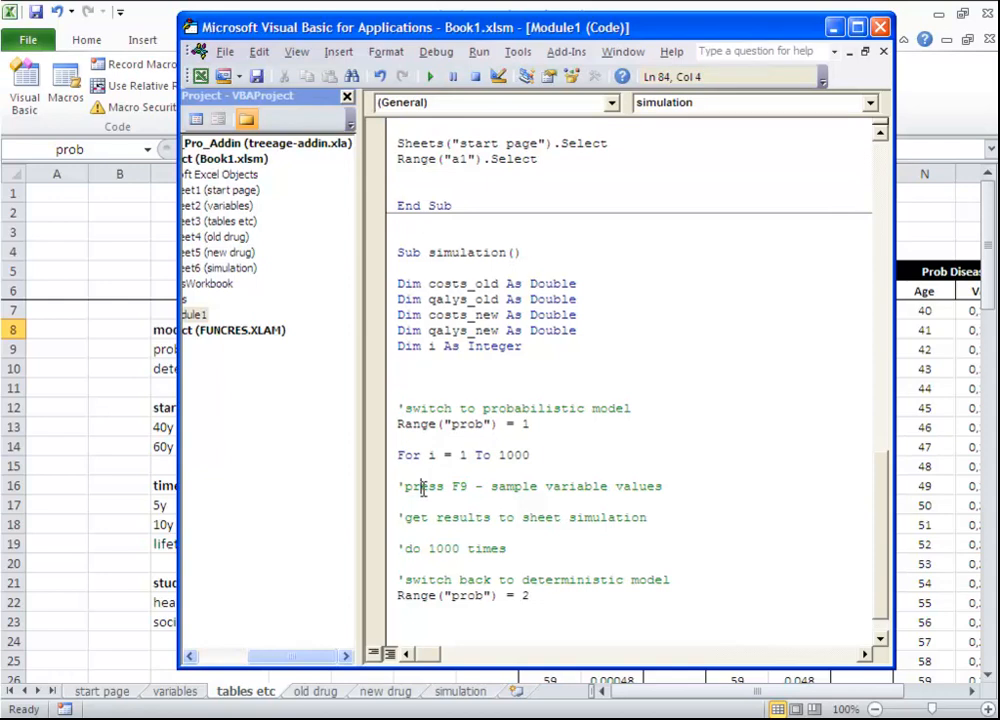
Close the loop with Next i on the line below the 'do 1000 times' comment
left_click(506, 548)
key("Return")
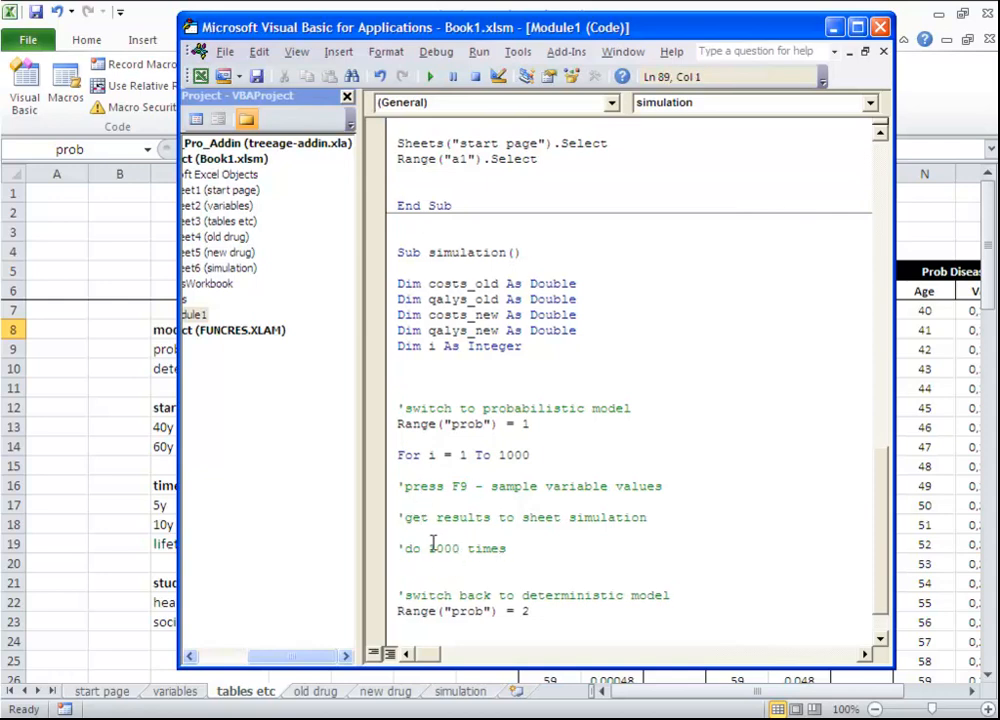
type("next i")
left_click(534, 533)
left_click(431, 565)
left_click_drag(431, 565, 443, 565)
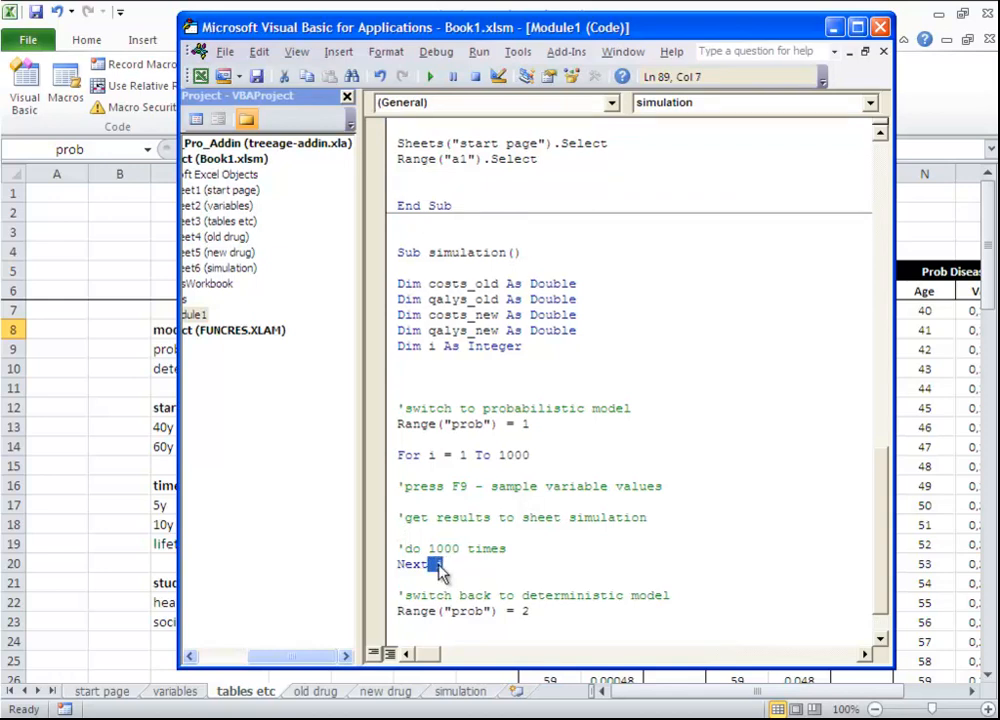
left_click(430, 455)
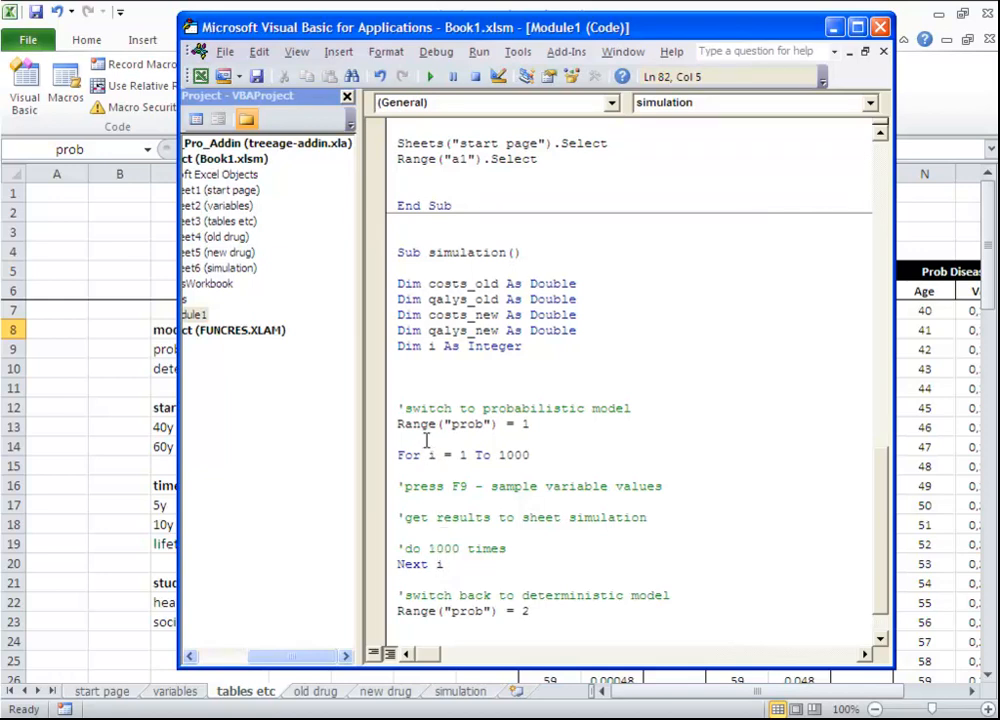
left_click(401, 597)
key("Left")
scroll(401, 594, "down", 1)
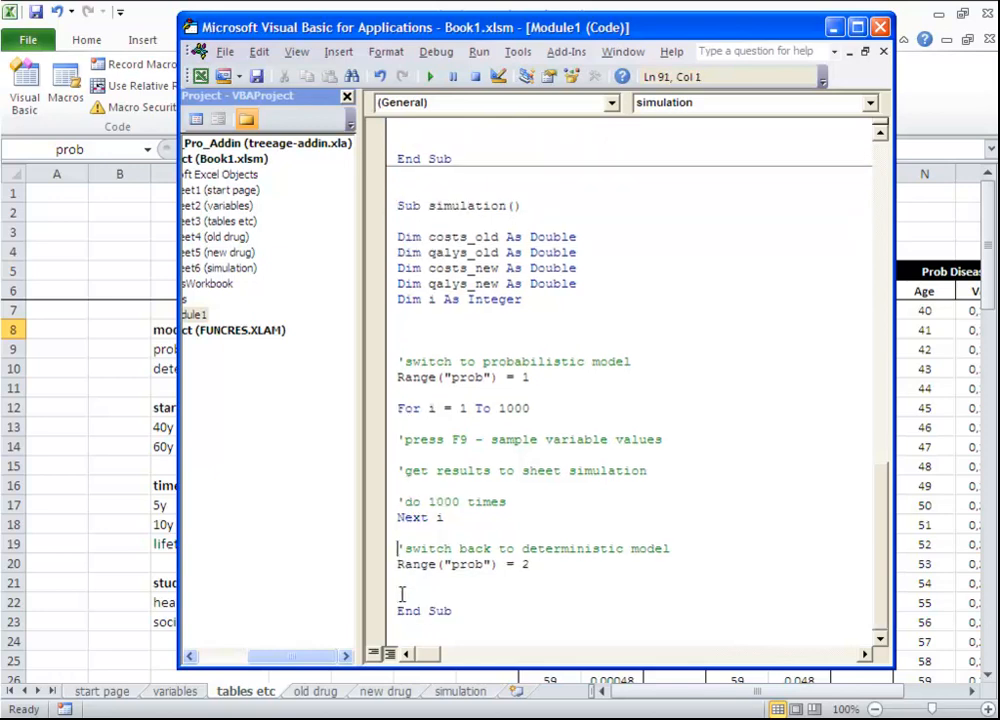
left_click_drag(458, 610, 395, 612)
left_click(453, 584)
left_click(440, 533)
Shorten the F9 comment's last word to 'value' and add a Calculate statement on the line below it
left_click(652, 442)
key("BackSpace")
key("Return")
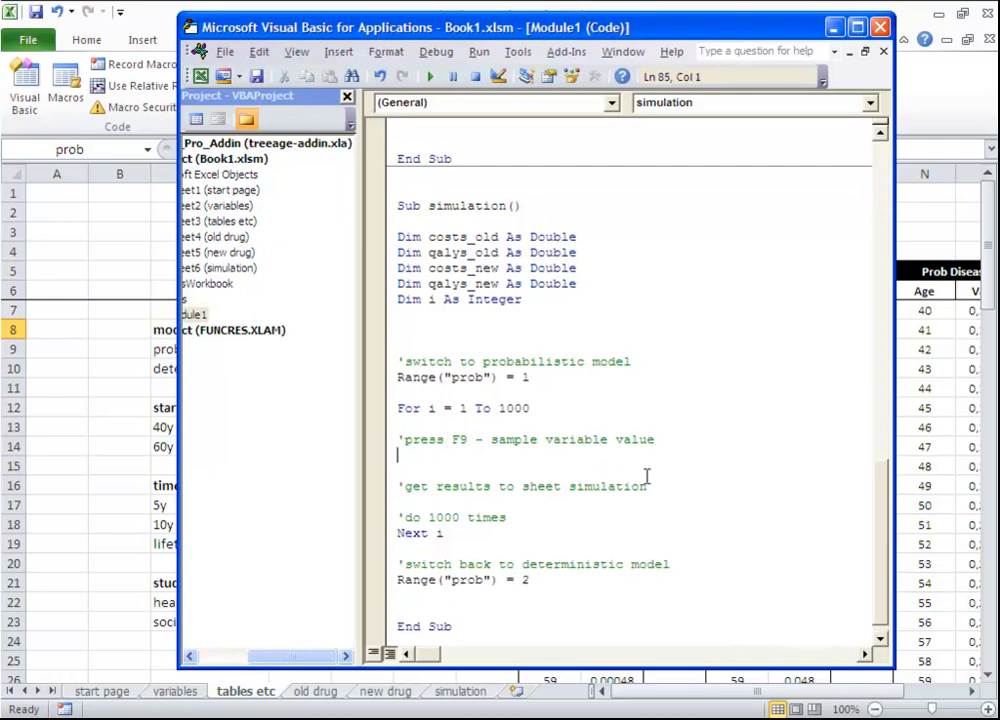
type("Calculate")
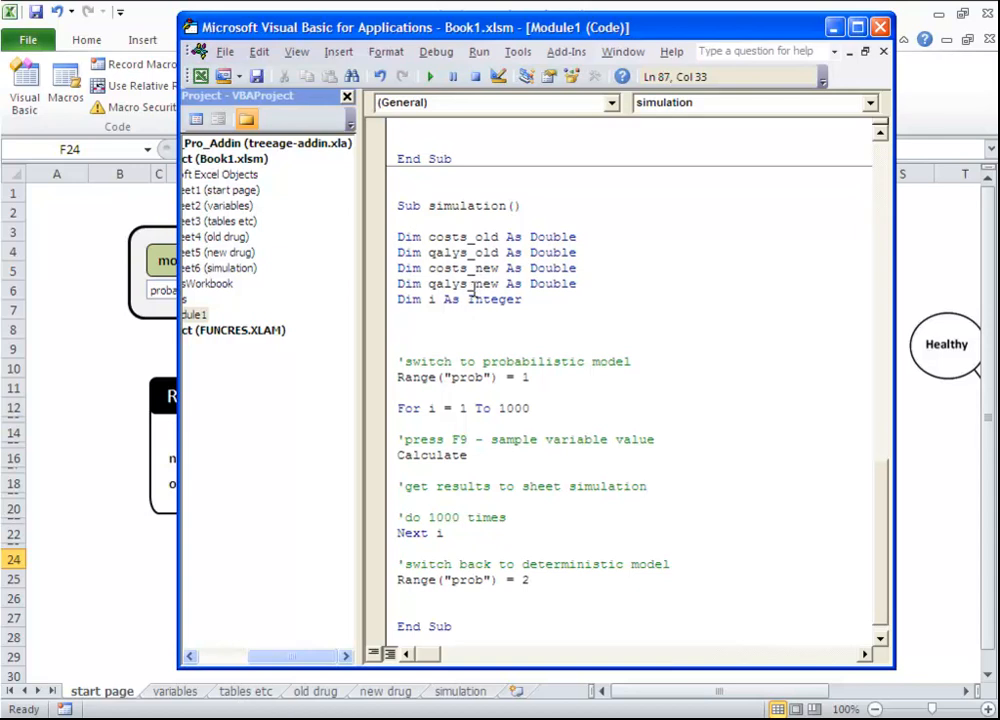
In the Excel workbook, examine the formulas of the new and old drug cost and QALY results on the start page
left_click(134, 650)
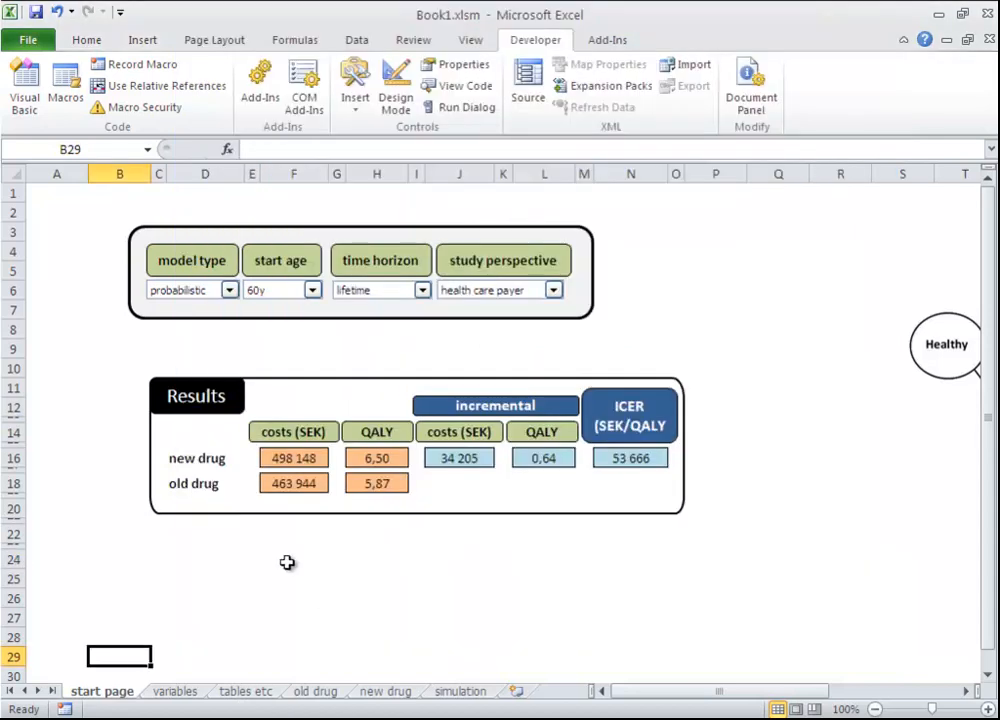
left_click(305, 459)
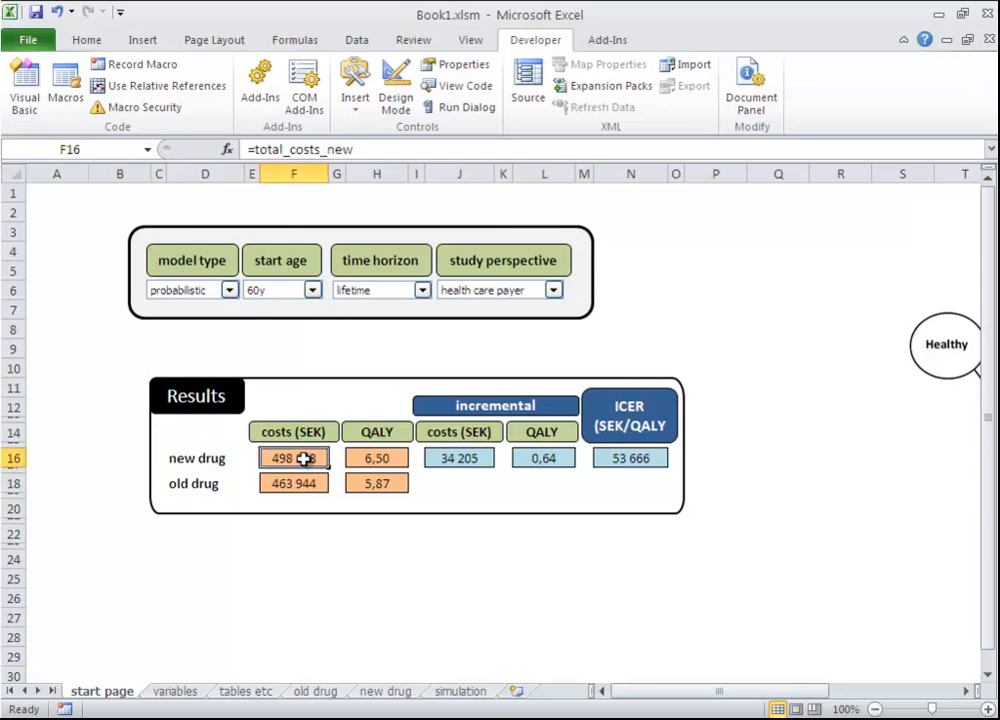
left_click(305, 484)
left_click(377, 458)
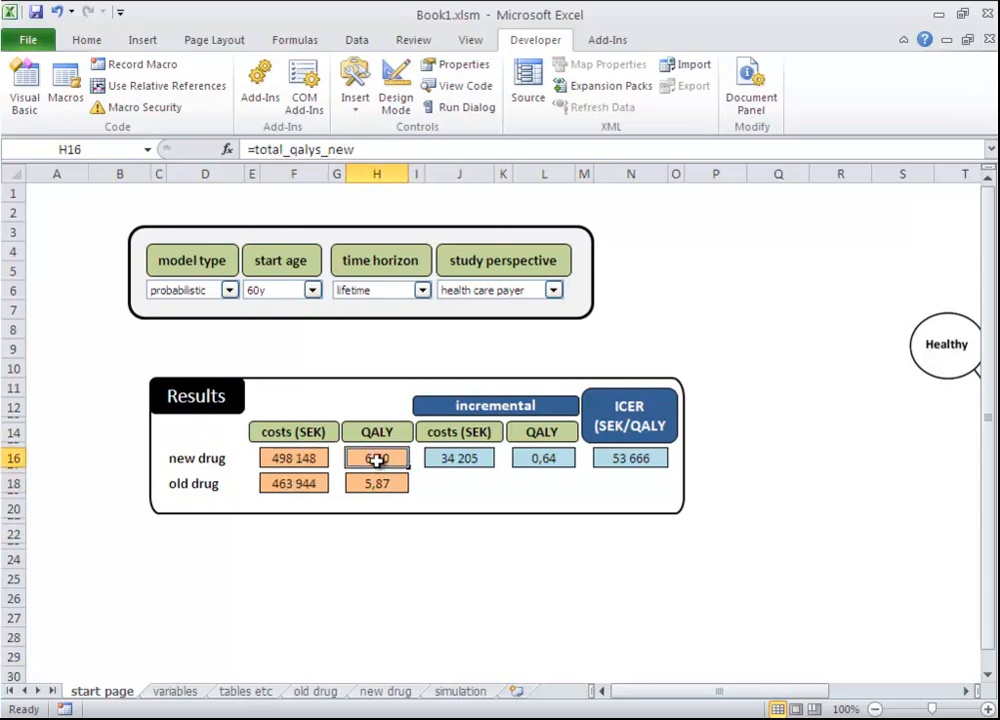
left_click(377, 484)
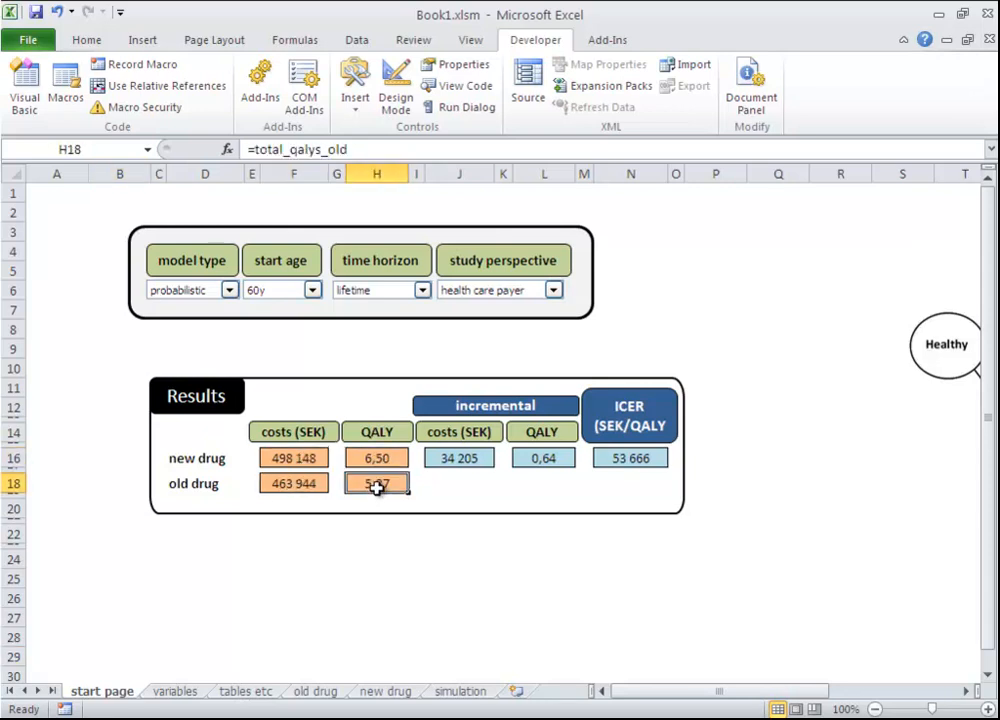
left_click(311, 459)
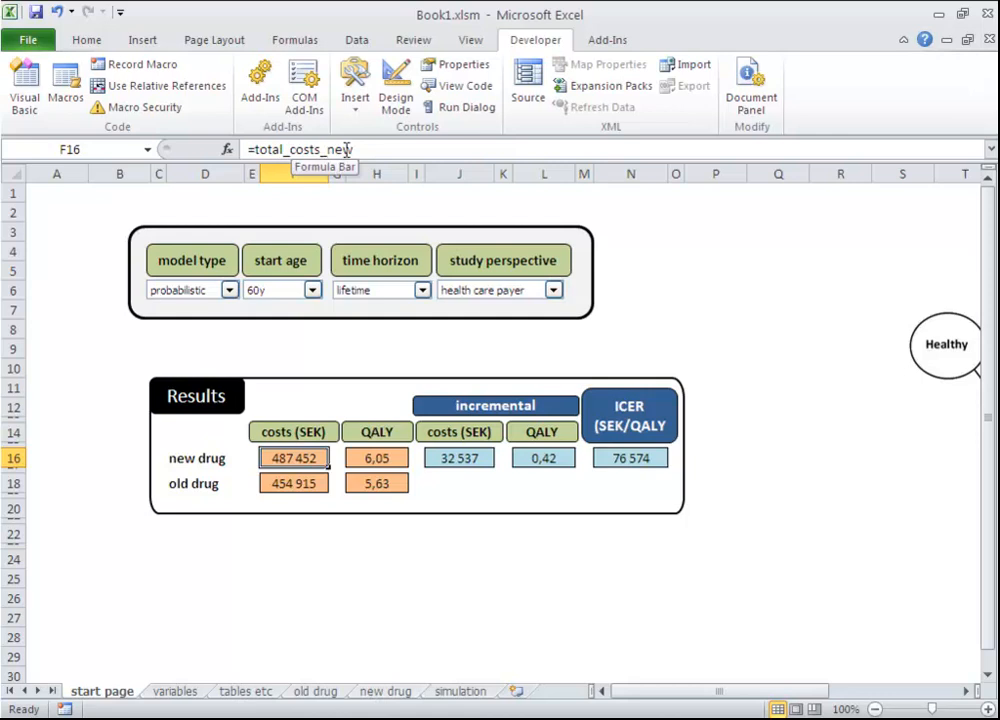
Inspect the total costs cell and its name on the new drug sheet, recalculating the model several times
left_click(388, 690)
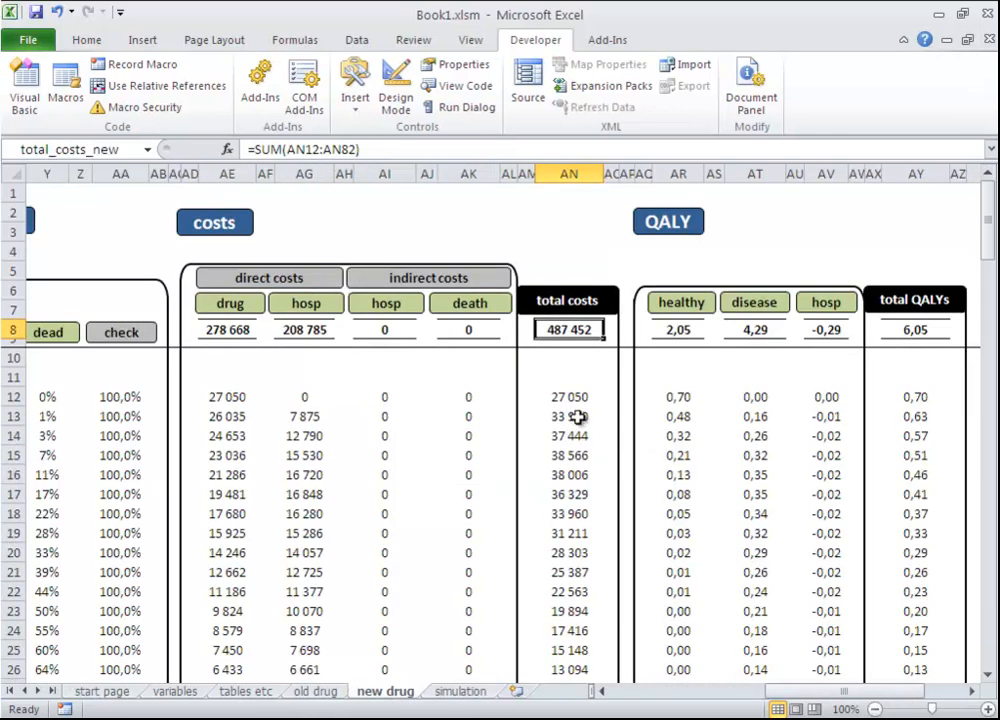
double_click(556, 330)
key("Escape")
left_click(567, 251)
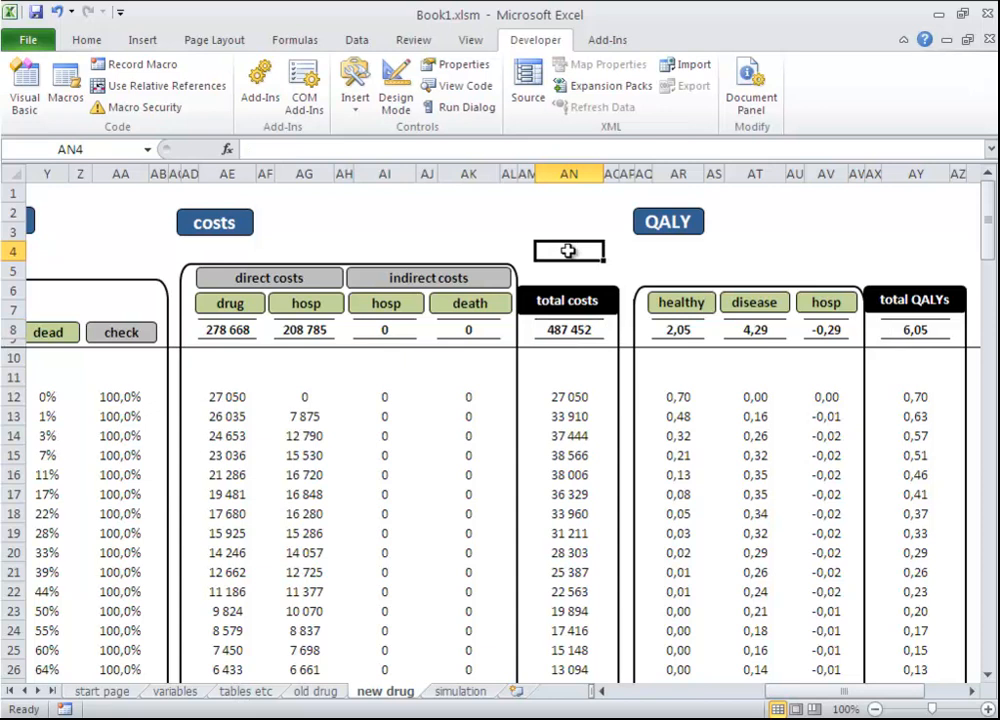
key("F9")
key("F9")
key("F9")
key("F9")
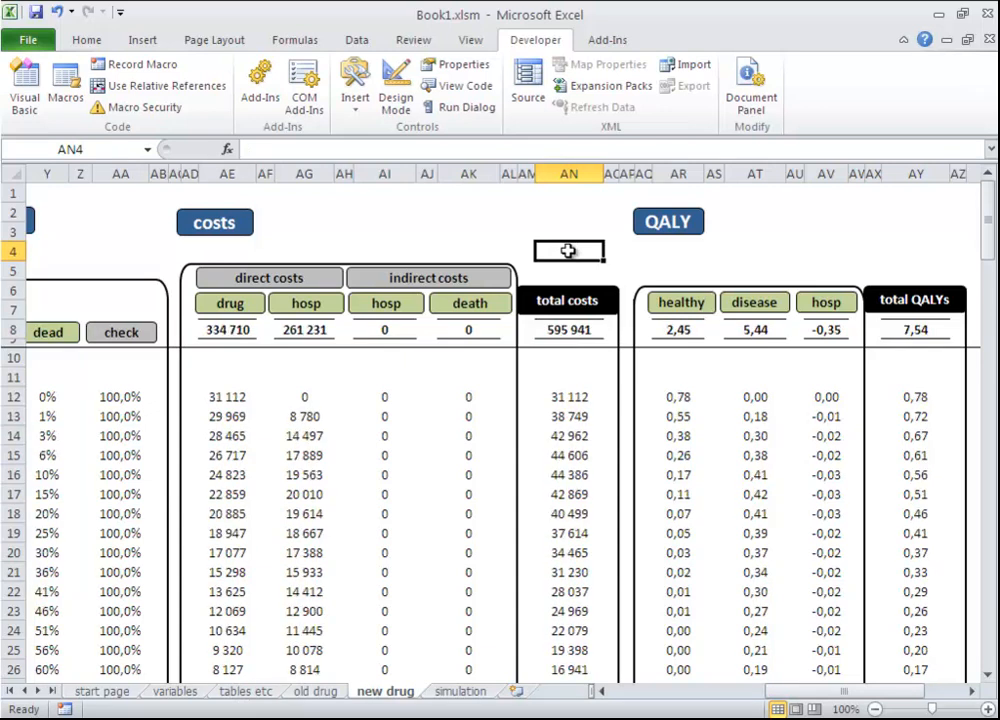
left_click(560, 331)
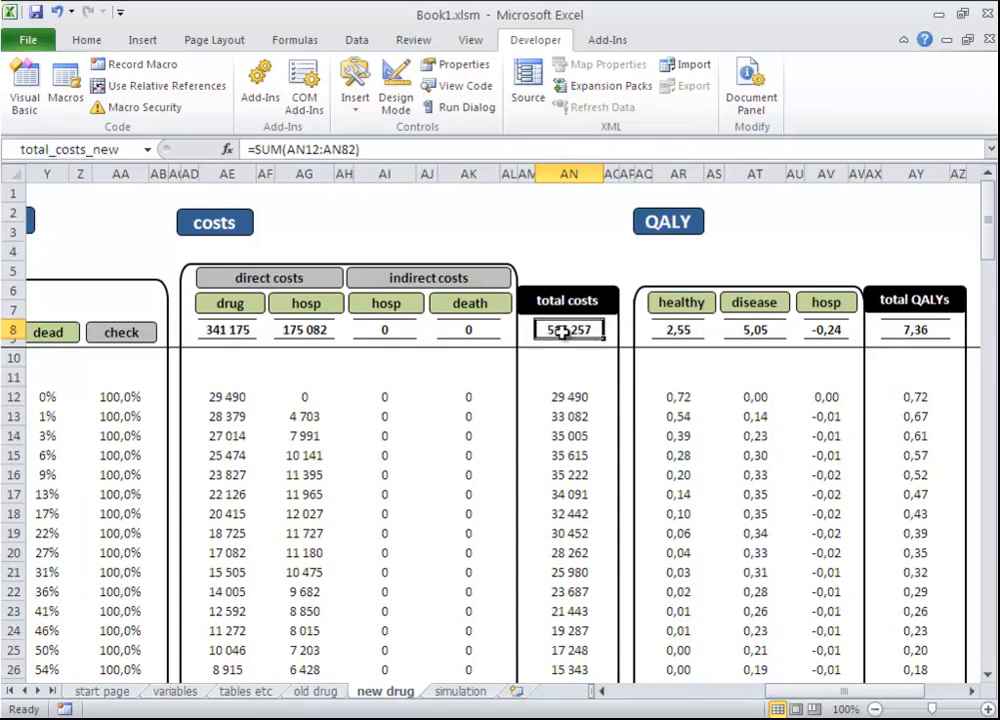
Compare the new drug sheet's total QALYs cell with the first iteration's result cells on the simulation sheet
left_click(455, 692)
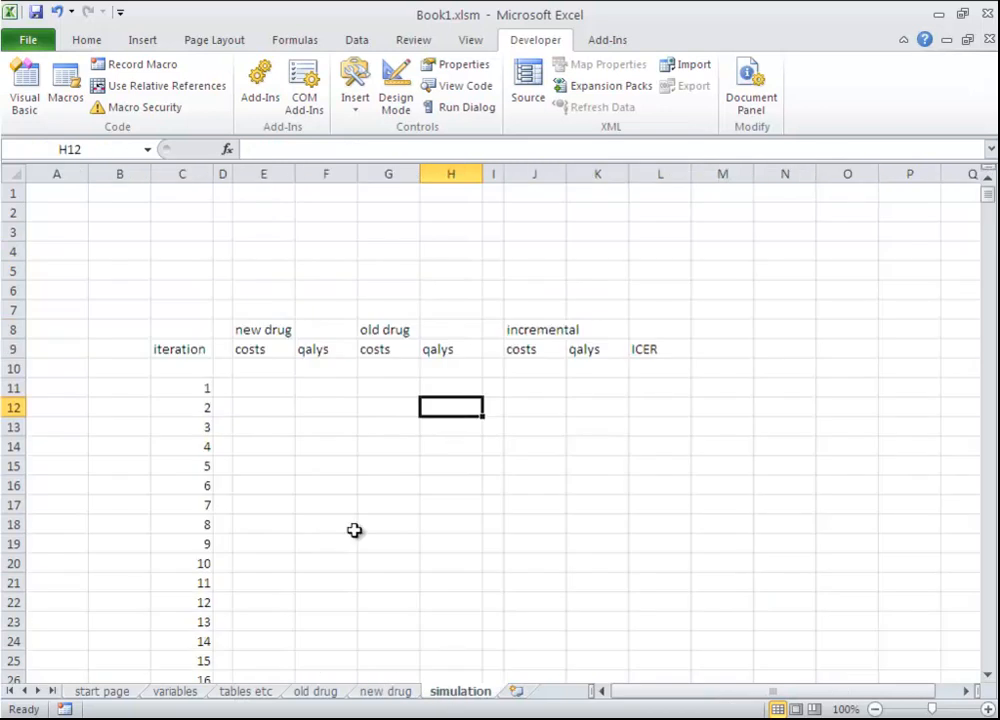
left_click(284, 388)
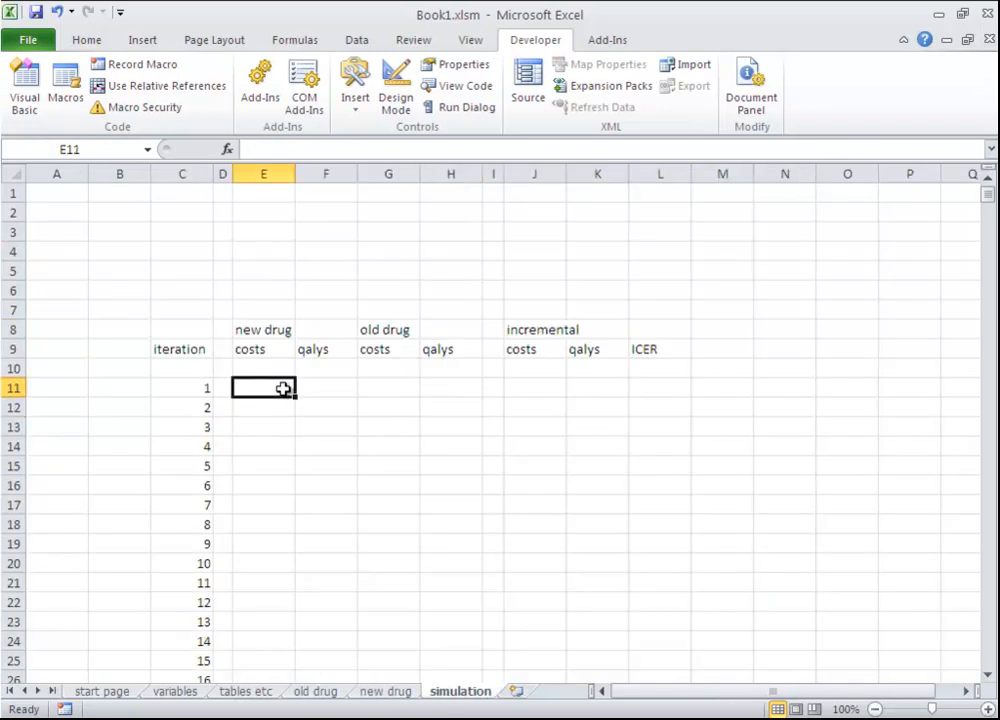
left_click(390, 692)
left_click(905, 330)
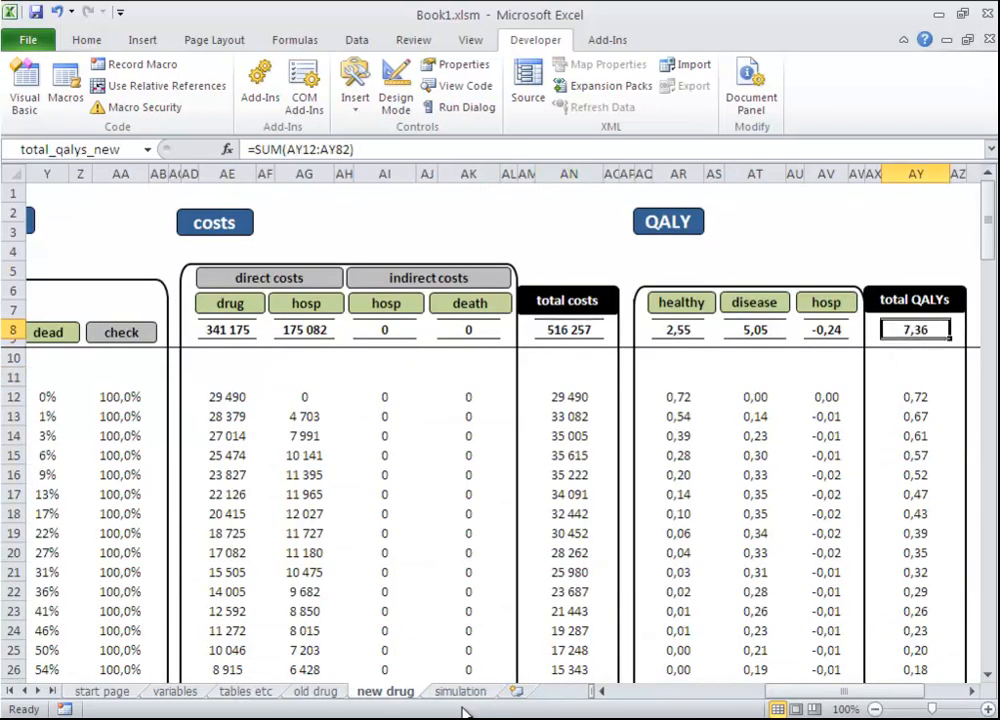
left_click(460, 691)
left_click(341, 387)
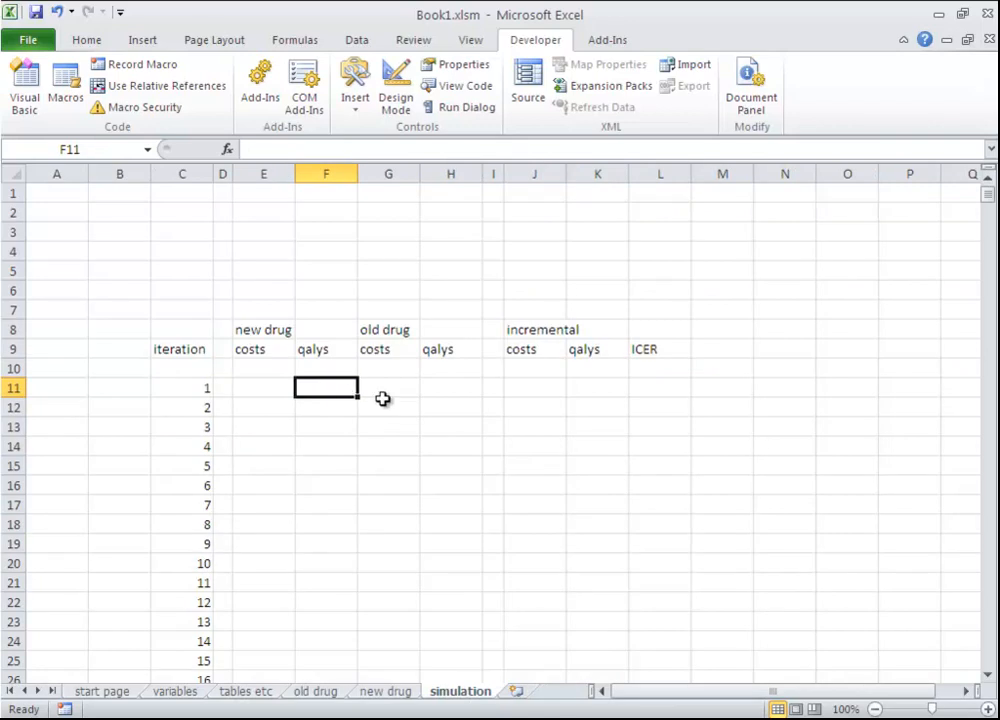
left_click(431, 388)
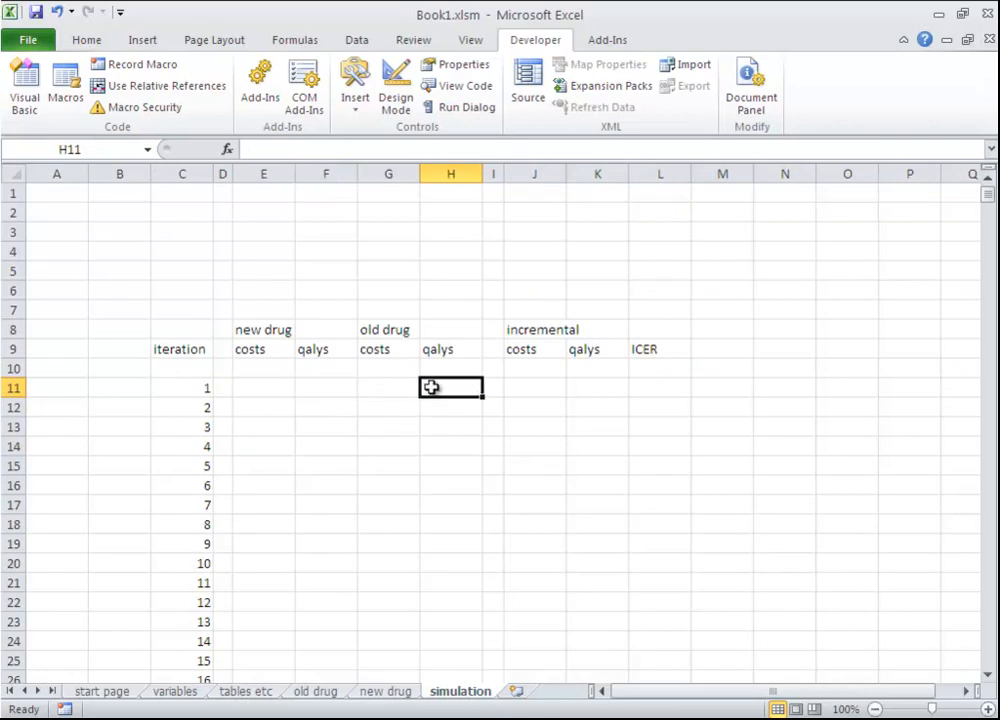
Switch back to the VBA editor and add costs_old = Range("total_costs_old") under the 'get results to sheet simulation' comment
left_click(489, 685)
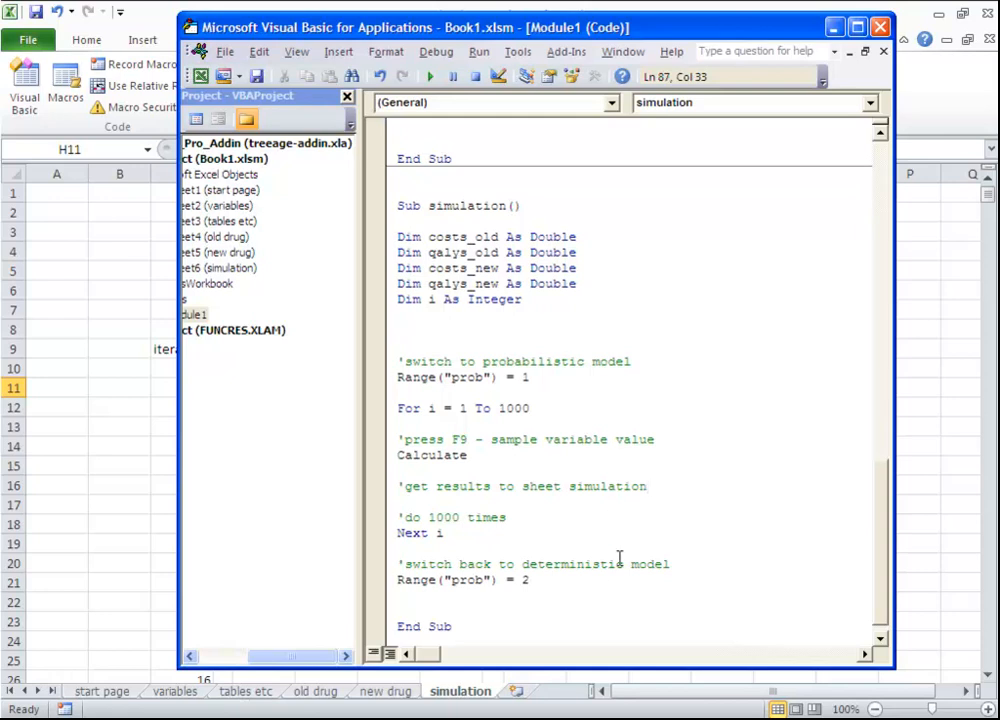
key("Return")
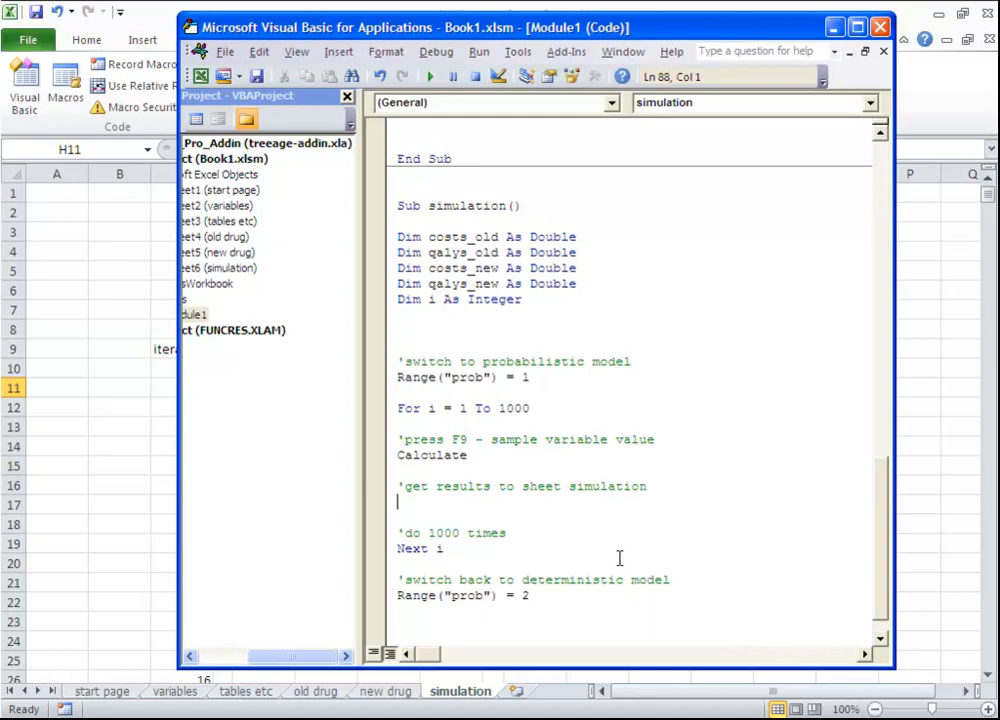
type("costs_old = range(")
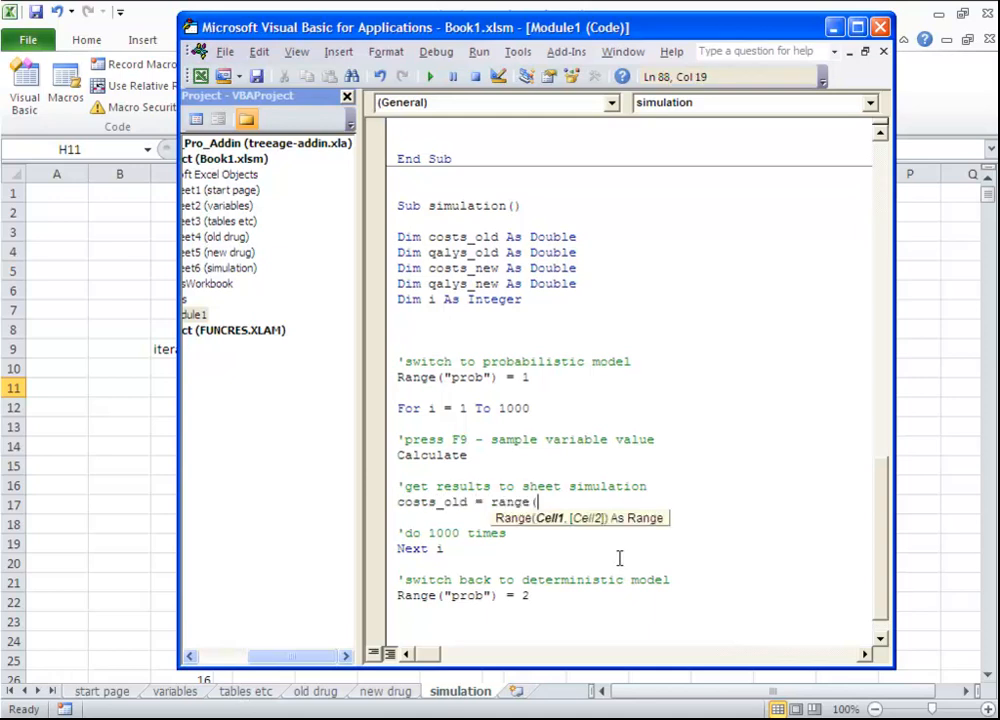
type("\"total")
type("_costs")
type("_old")
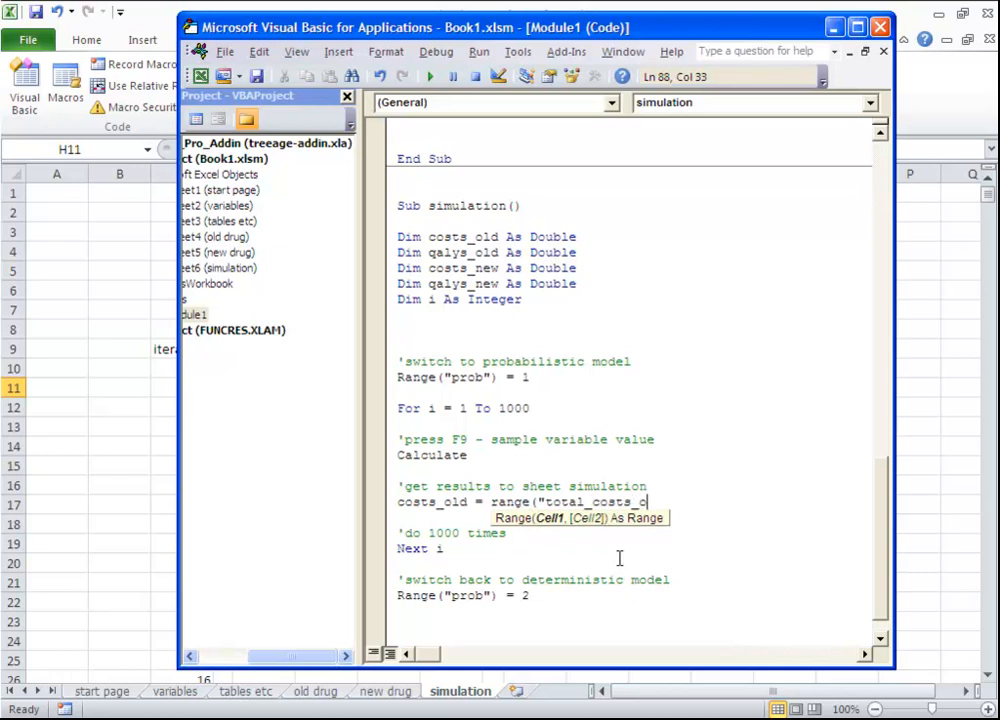
type("\")")
left_click(619, 558)
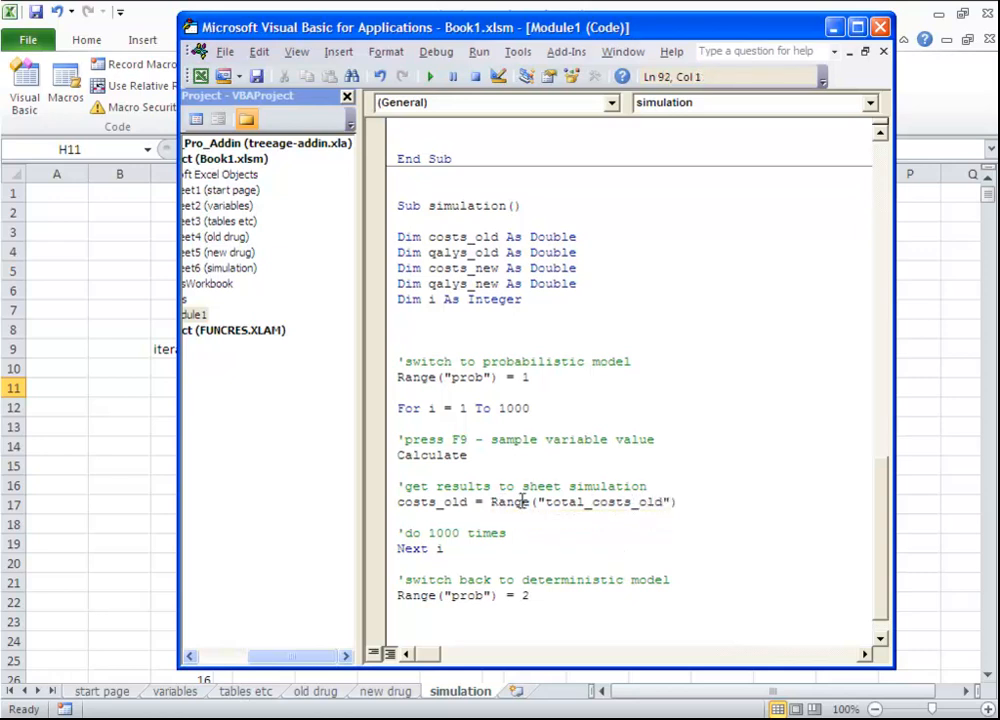
Switch to the Excel workbook and check the name of the total costs cell on the old drug sheet
left_click(500, 719)
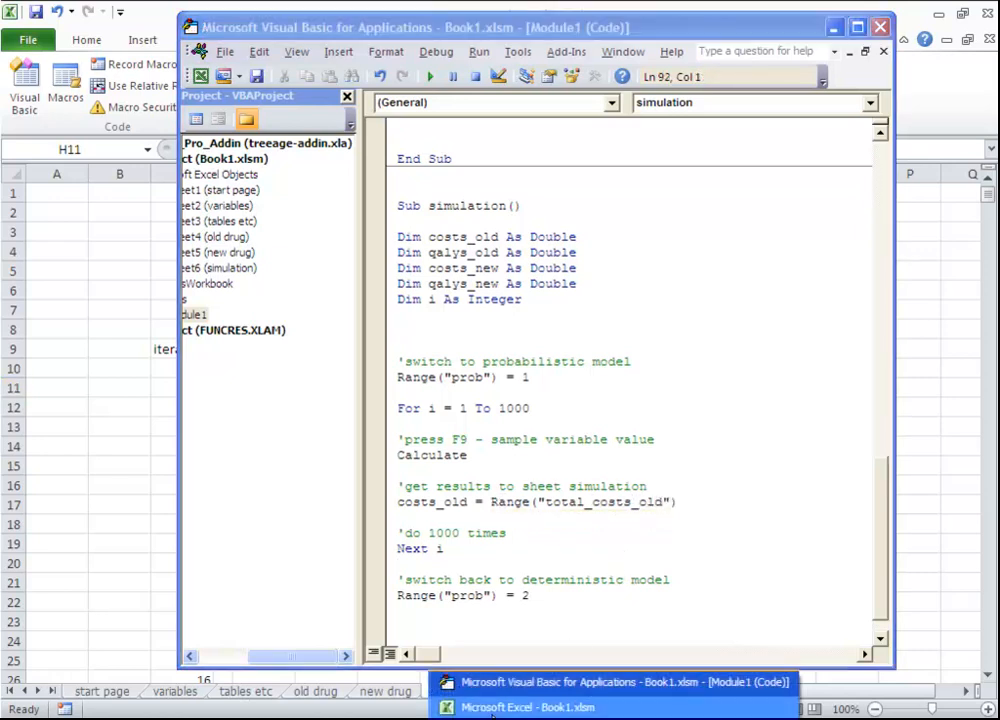
left_click(463, 711)
left_click(338, 695)
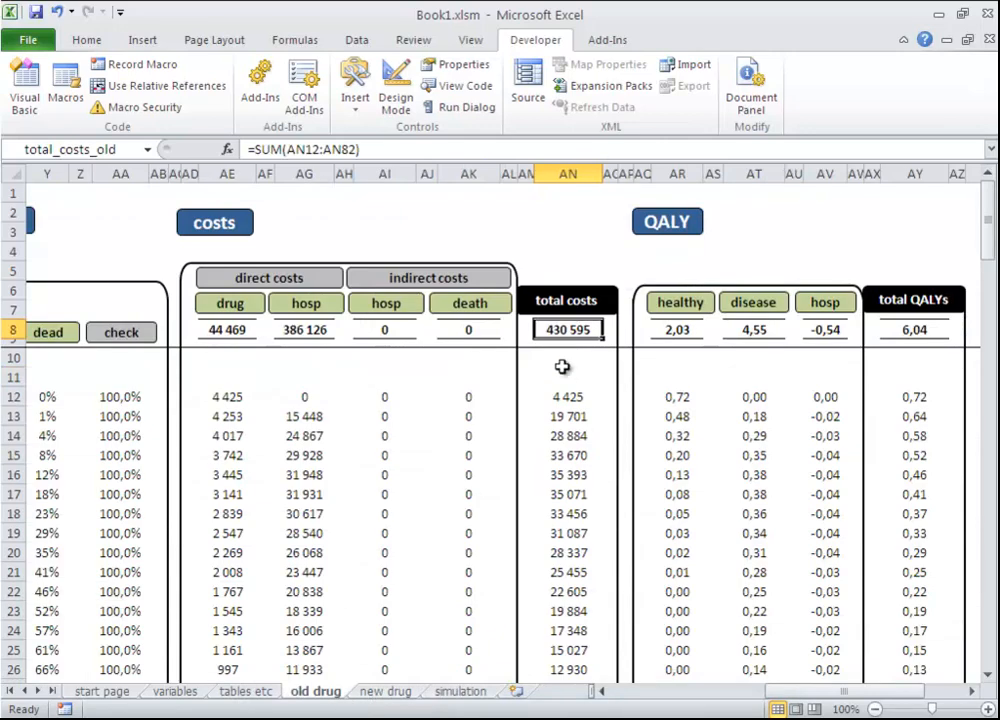
left_click(568, 330)
Switch back to the VBA editor and add qalys_old = Range("total_qalys_old") below the costs_old line
mouse_move(513, 710)
left_click(515, 697)
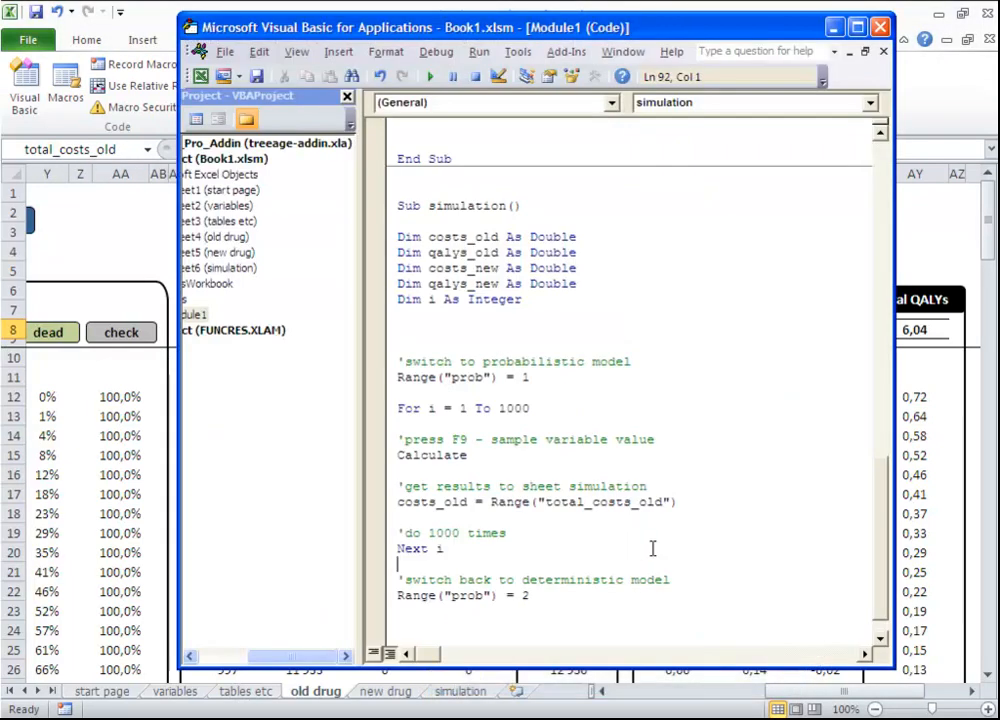
left_click(682, 499)
key("Return")
type("q")
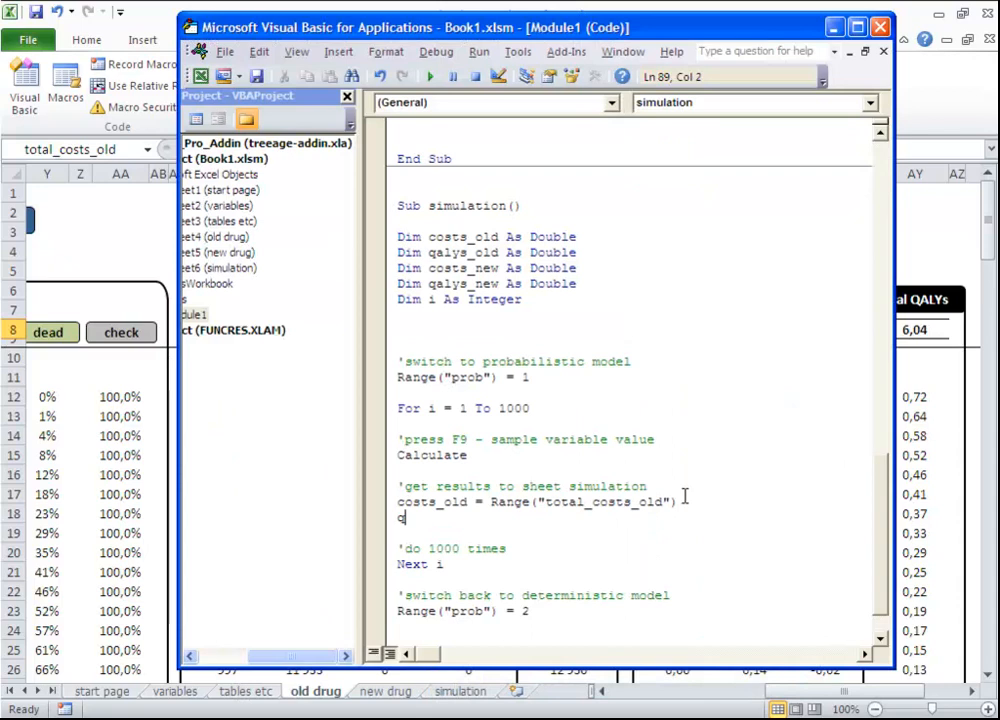
type("alys_old ")
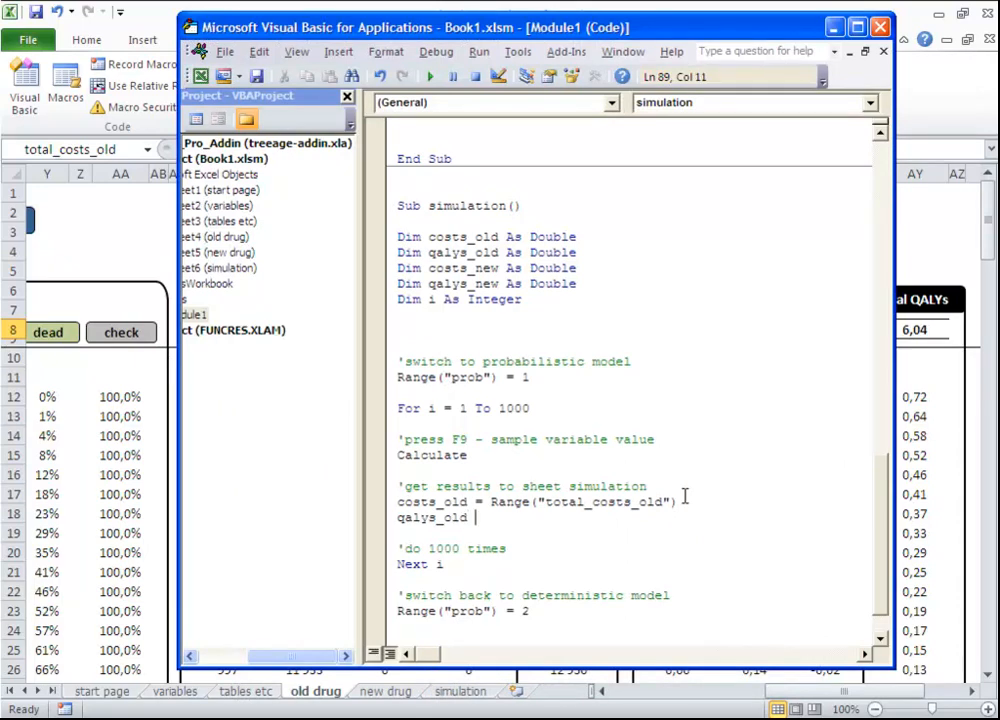
type("= Range(\"total")
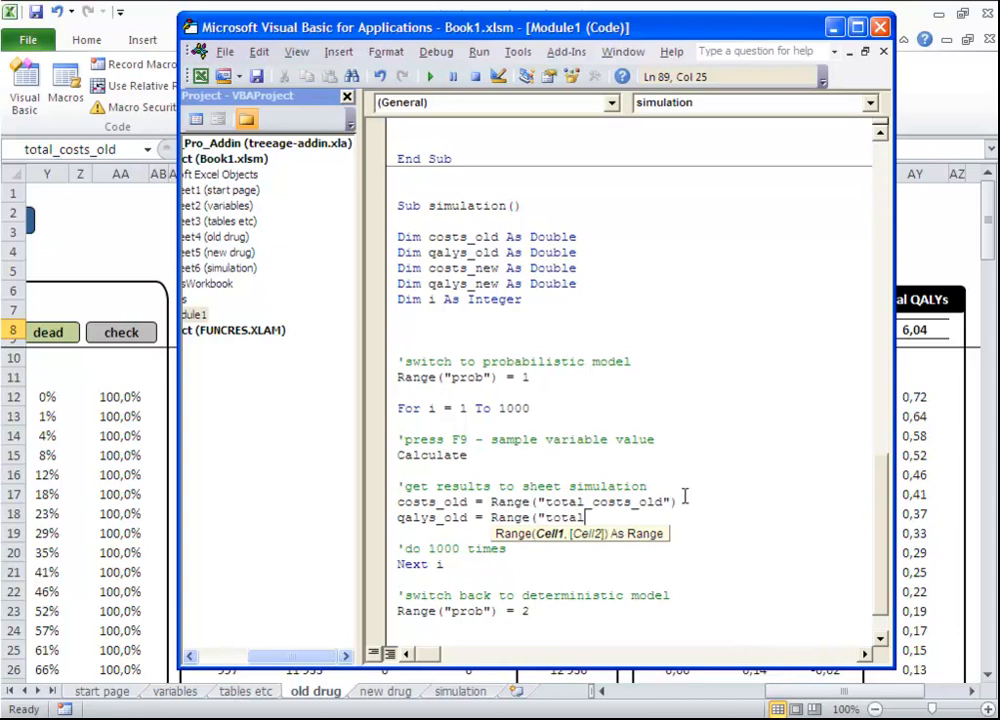
type("_qalys_old\")")
key("Return")
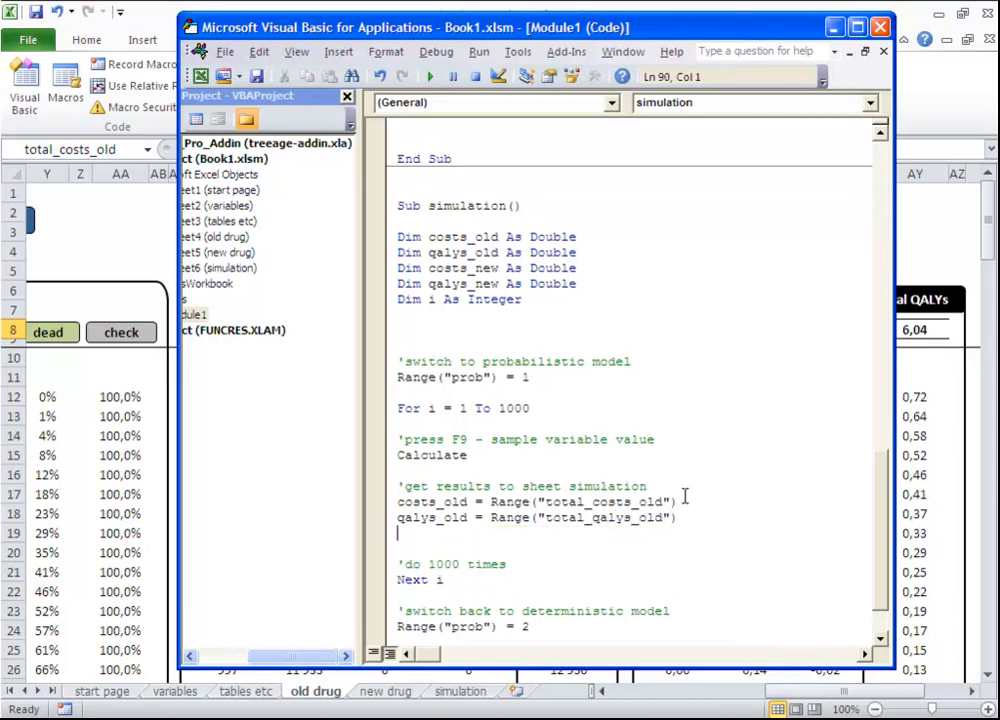
Add the line costs_new = Range("total_costs_new") below the qalys_old assignment
type("costs_new = ")
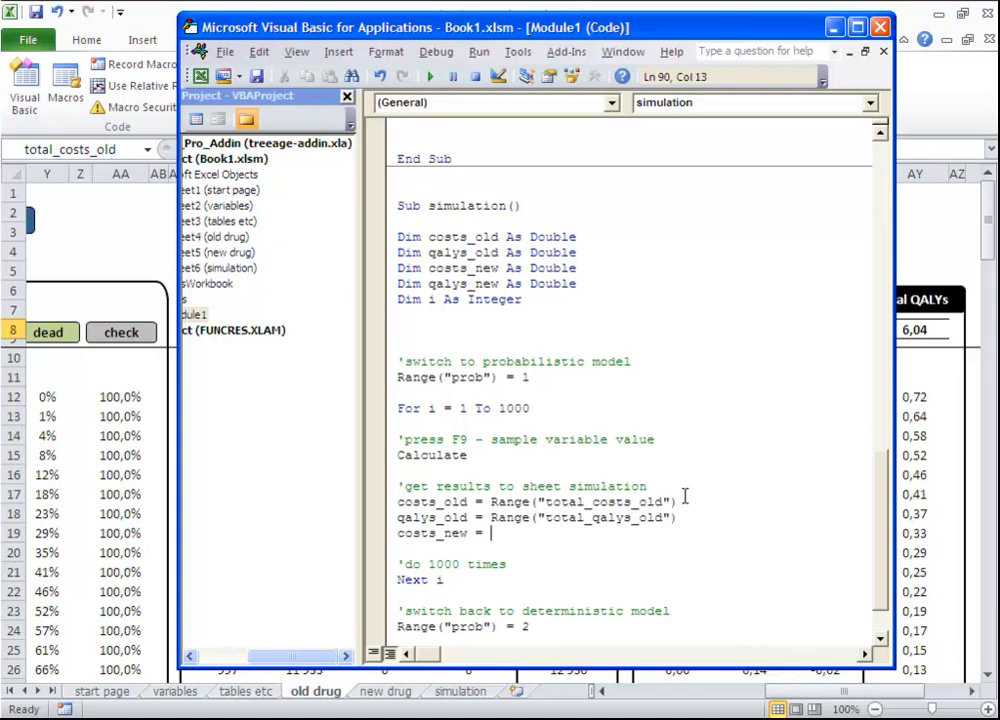
type("range(\"tot")
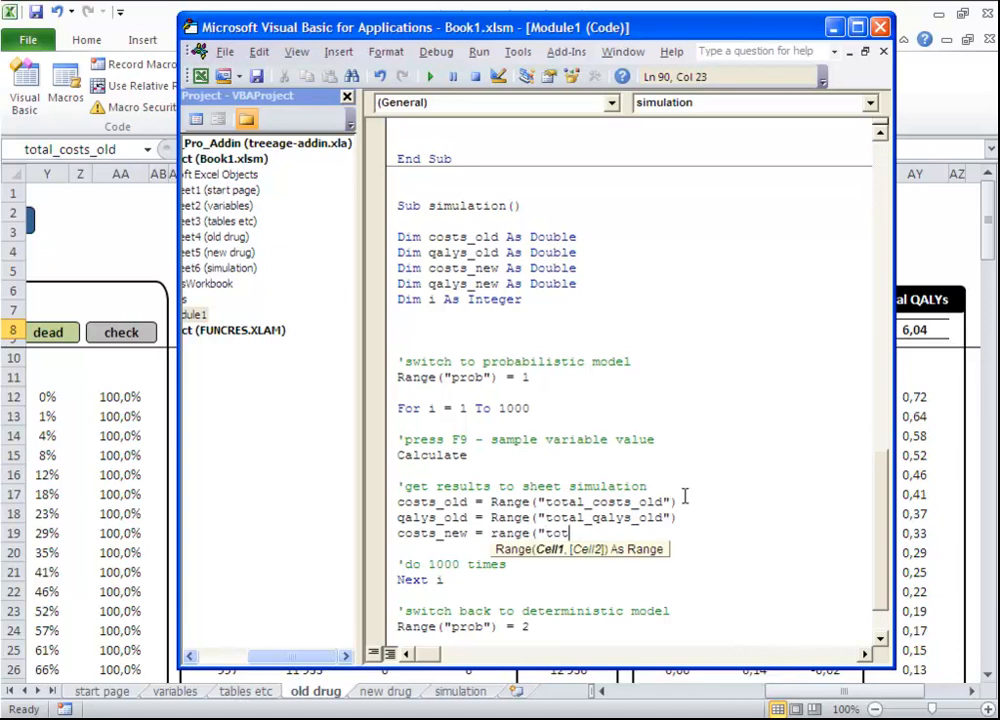
type("al_costs_new\"")
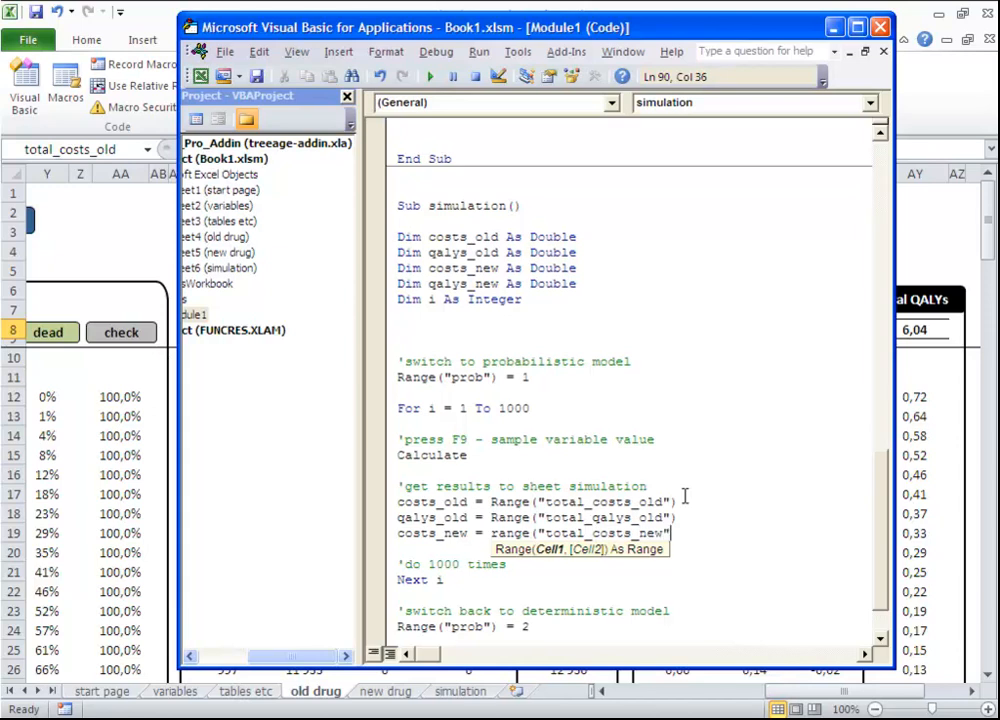
type(")")
key("Return")
Add the line qalys_new = Range("total_qalys_new") below the costs_new assignment
type("qalys_")
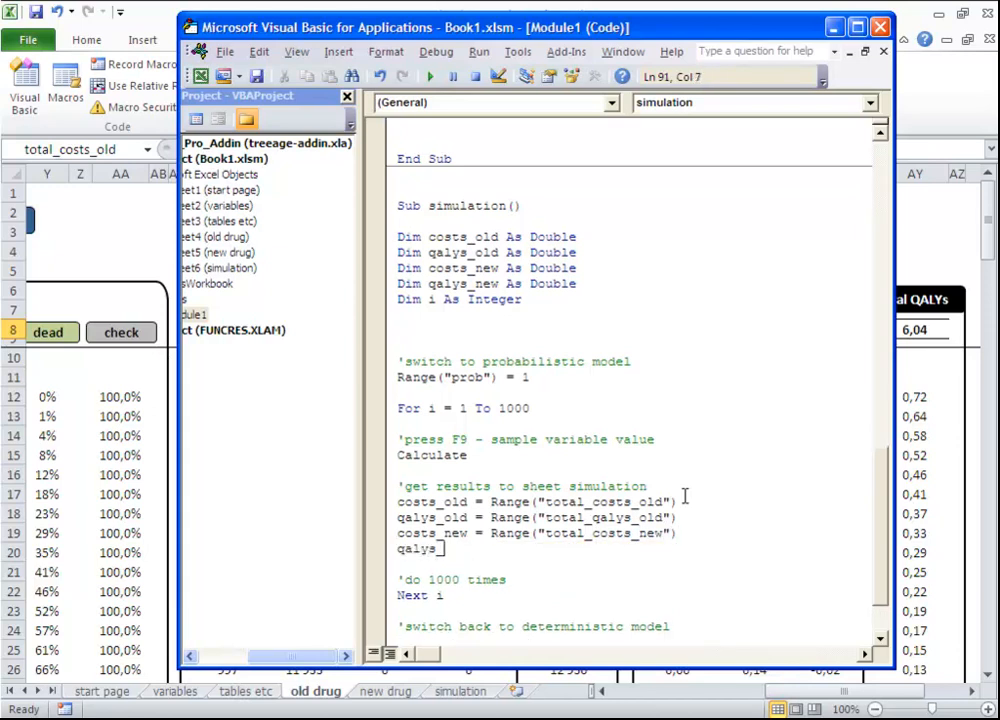
type("new = range(\"total")
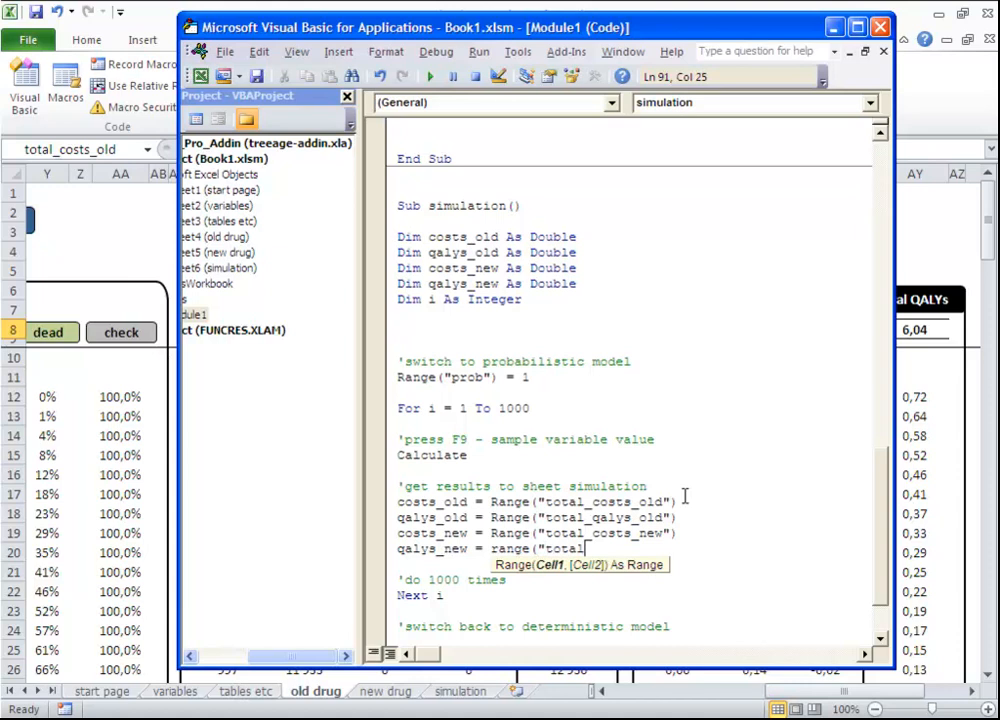
type("_qalys_new\"")
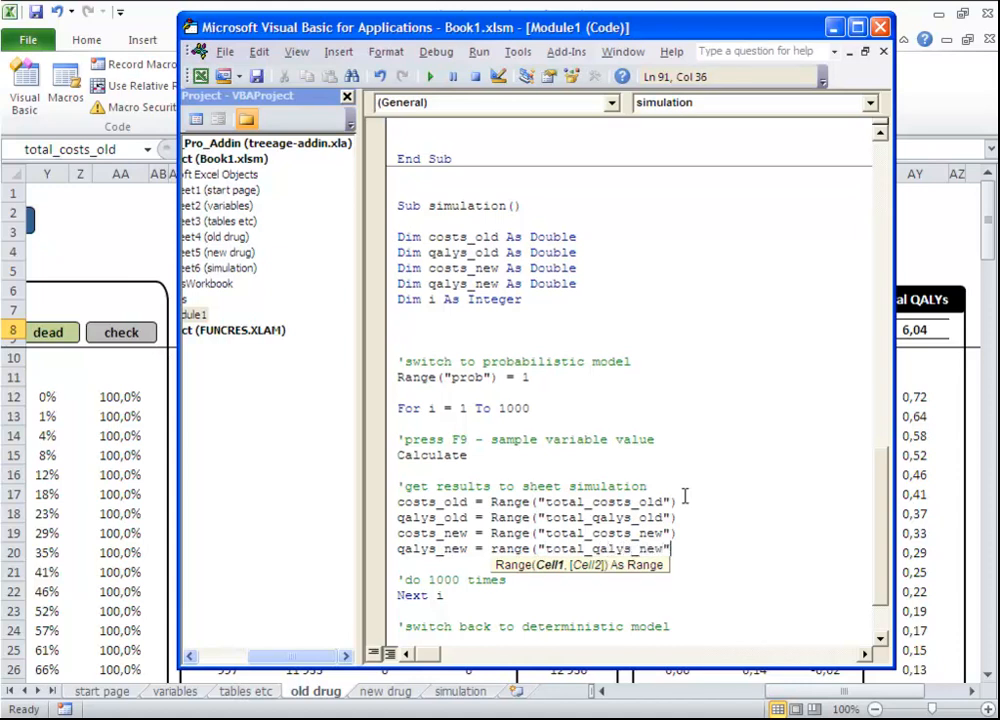
type(")")
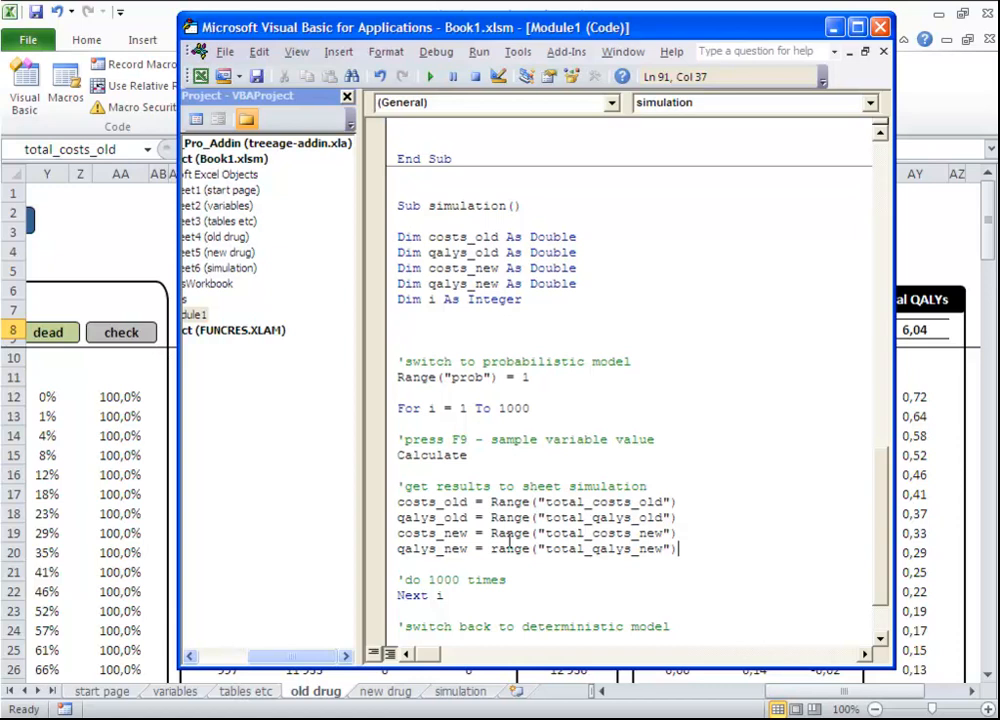
After a blank line below the four result assignments, add Sheets("simulation").Select
key("Return")
key("Return")
type("s")
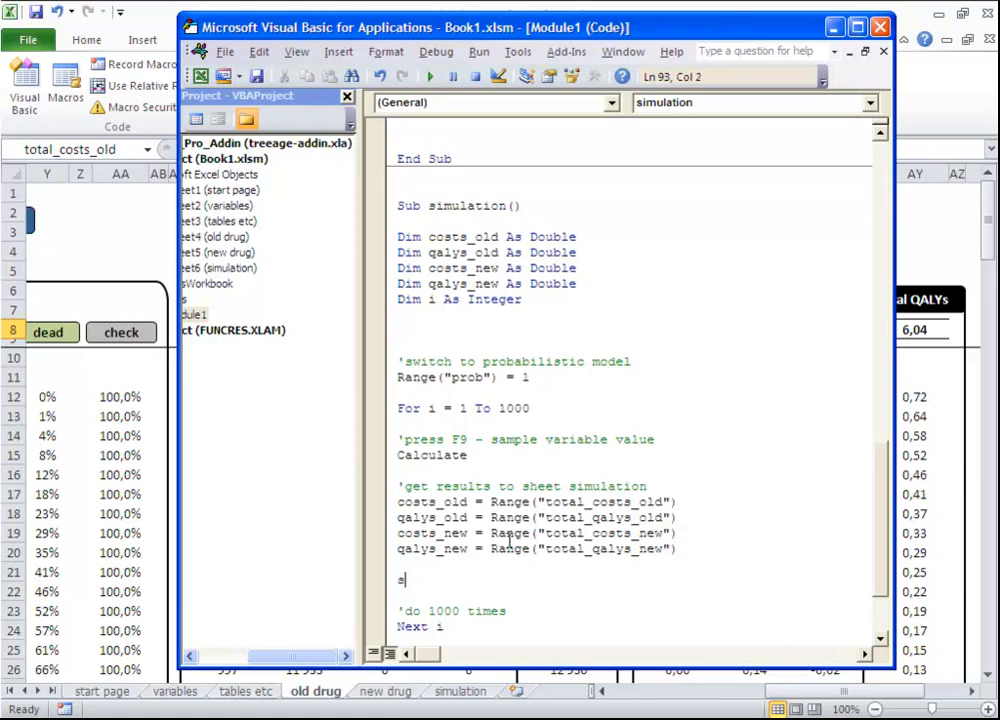
type("heets(\"simulation\")")
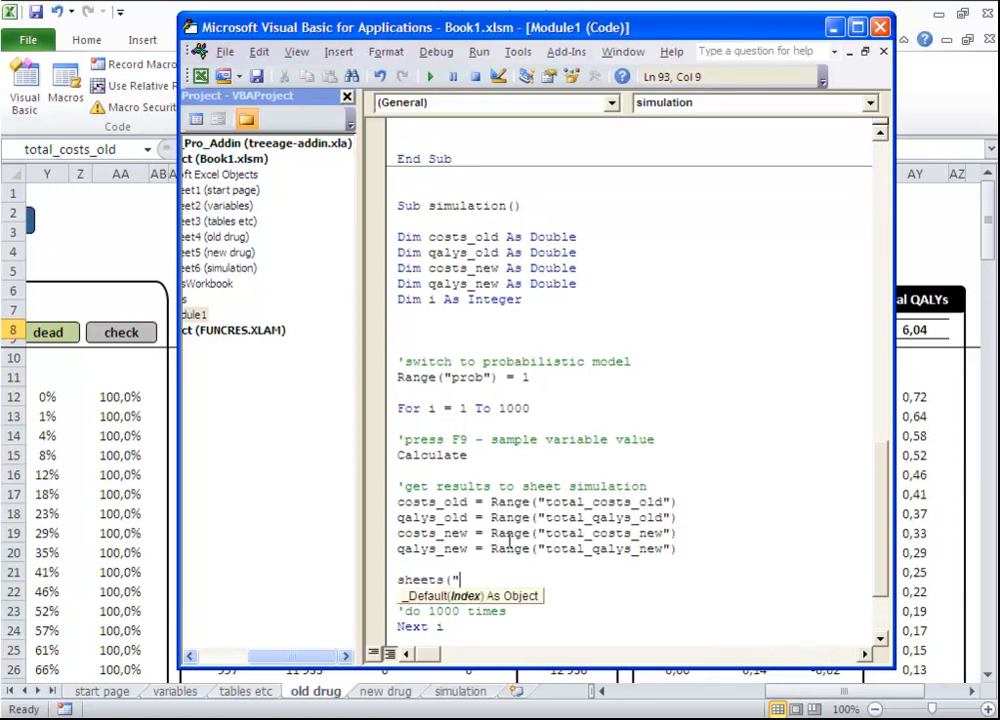
type(".")
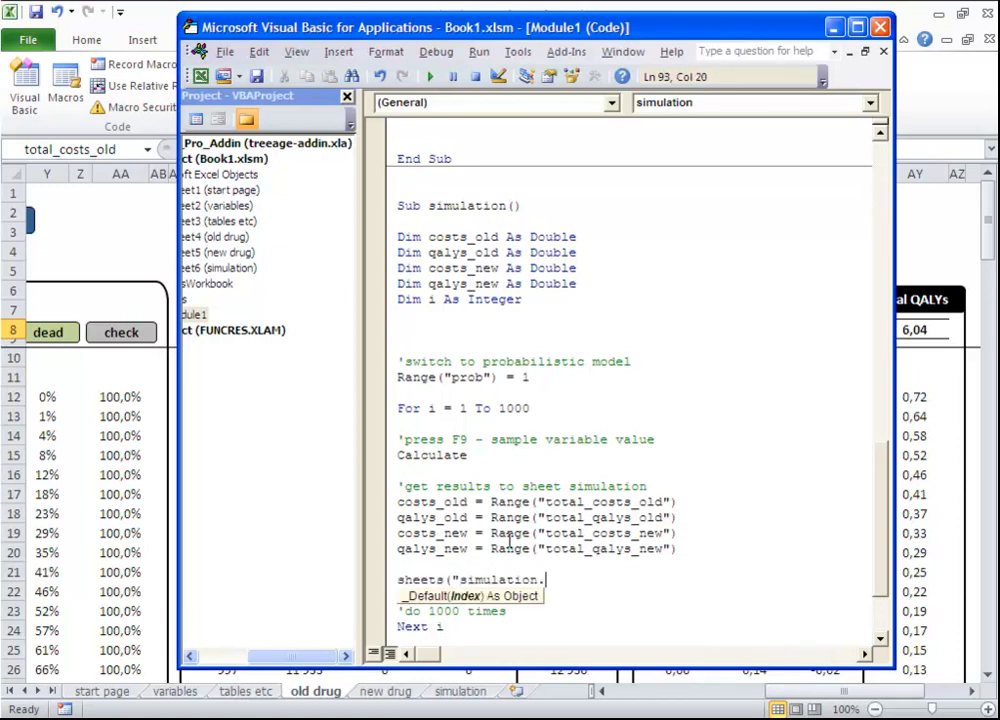
key("BackSpace")
type("\").selec")
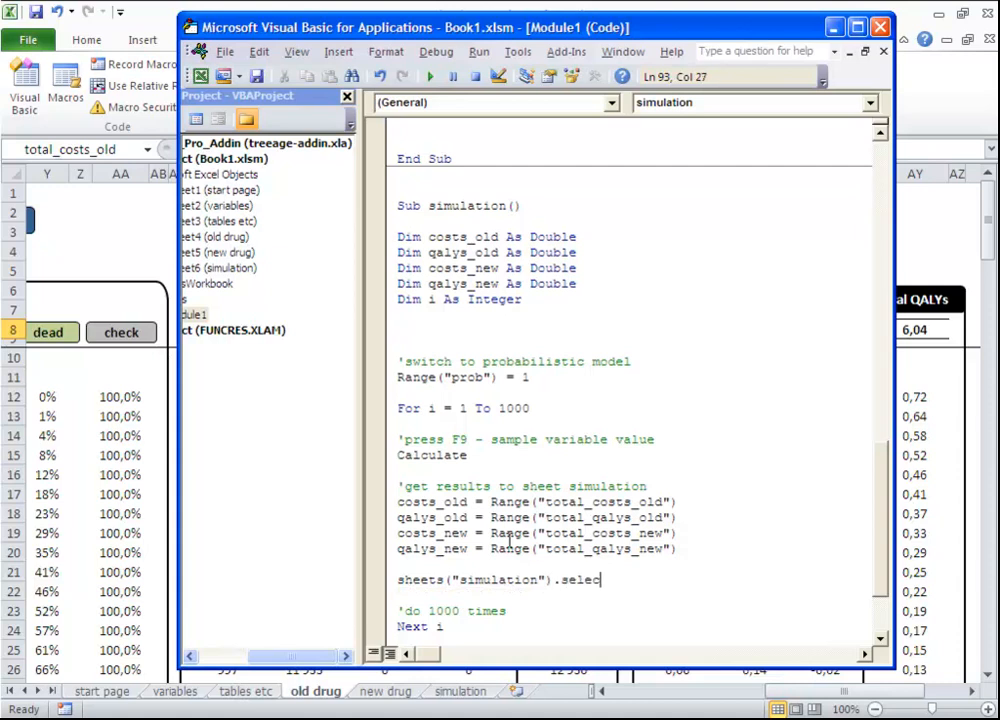
type("t")
key("Return")
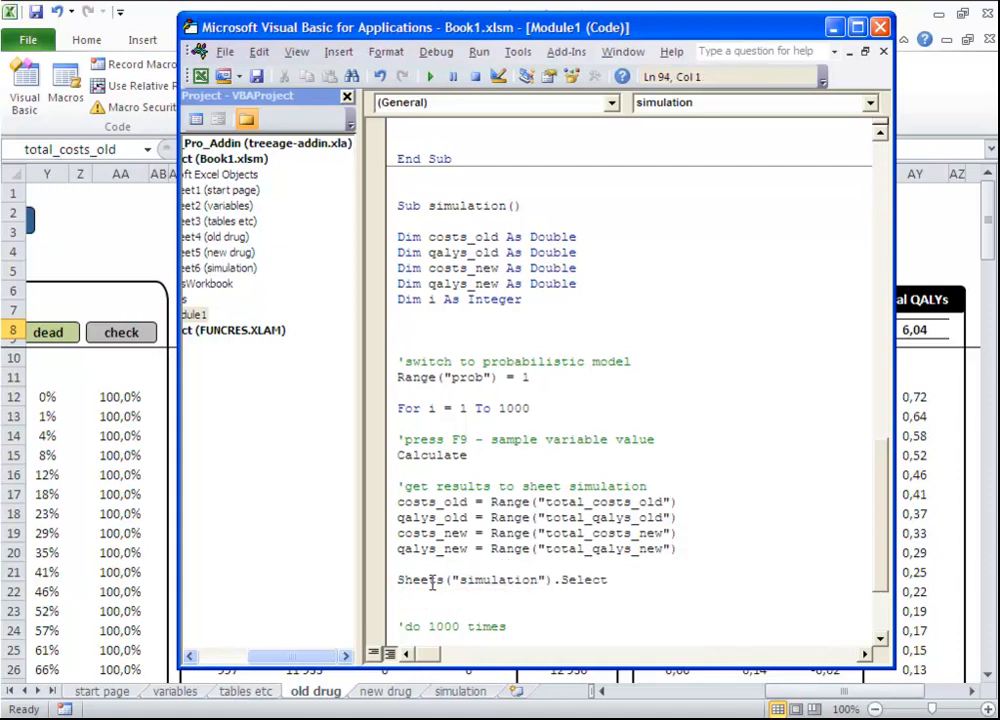
Switch to the Excel workbook and number the simulation sheet's columns 1 to 30 across row 1, starting in A1
left_click(482, 718)
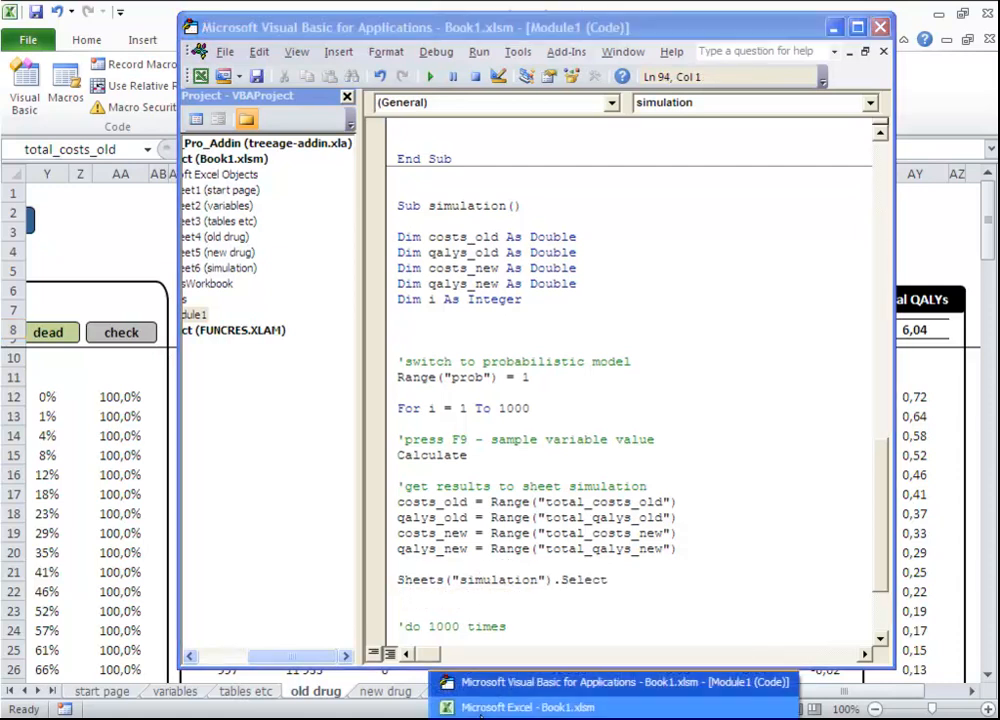
left_click(481, 711)
left_click(462, 693)
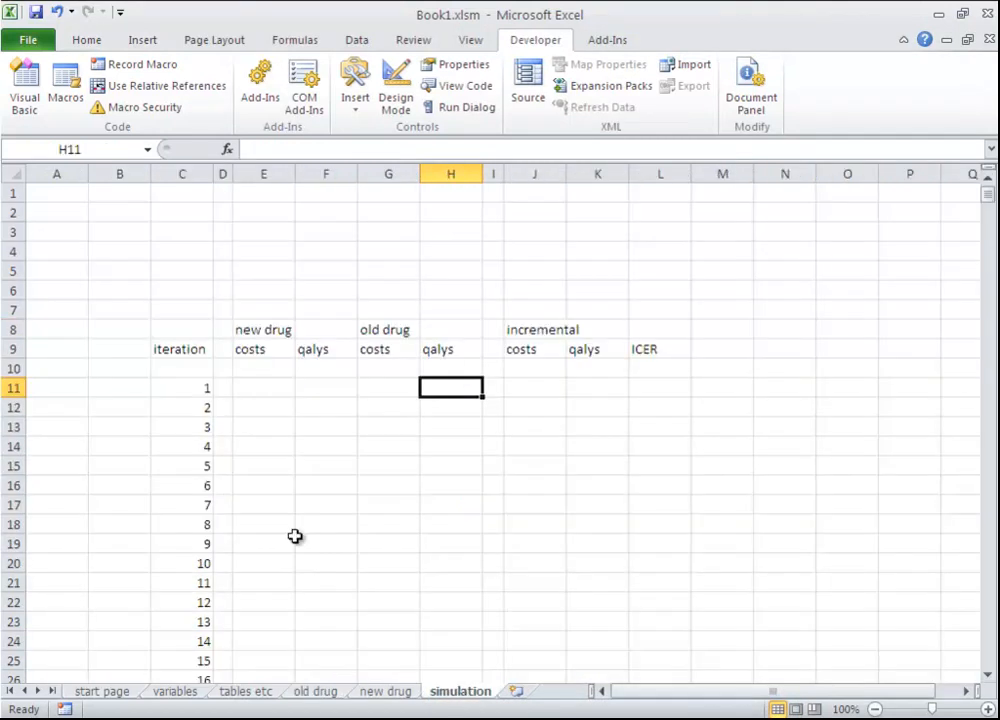
left_click(78, 201)
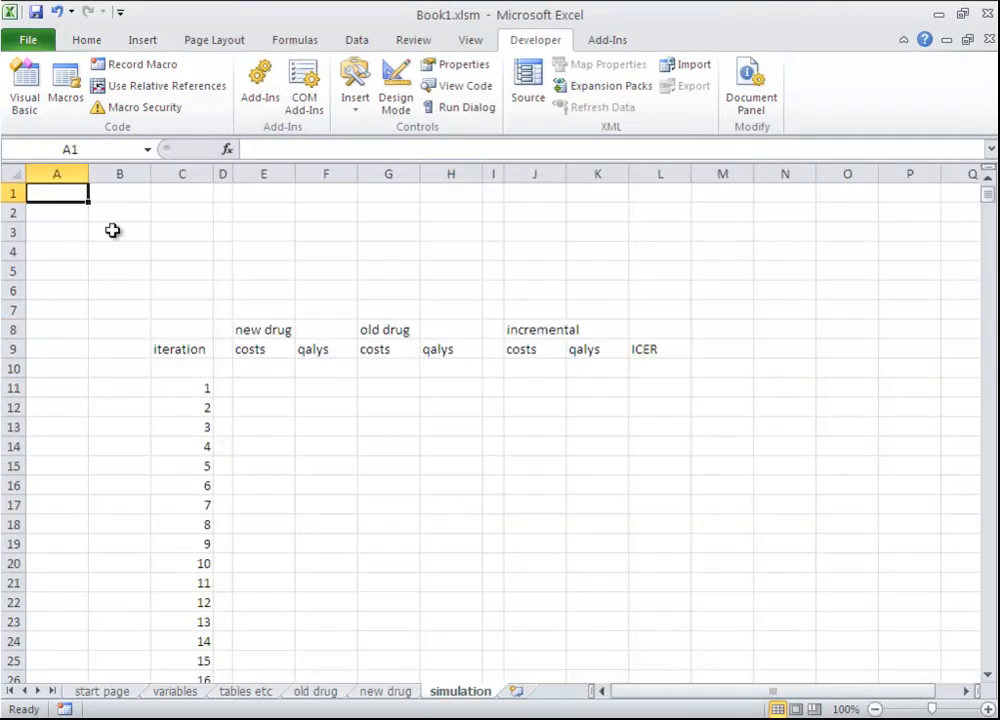
type("1")
key("Tab")
type("2")
key("Tab")
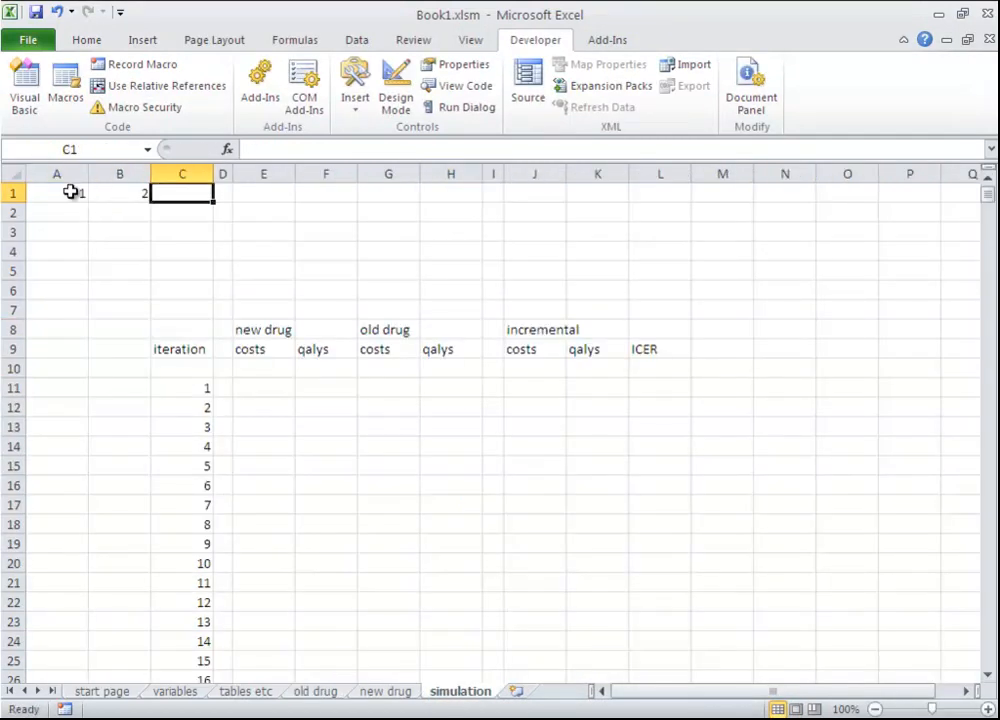
left_click_drag(74, 192, 839, 348)
left_click_drag(815, 697, 609, 708)
Switch back to the VBA editor and move its window aside to uncover the simulation sheet's first columns
left_click(500, 719)
left_click(500, 684)
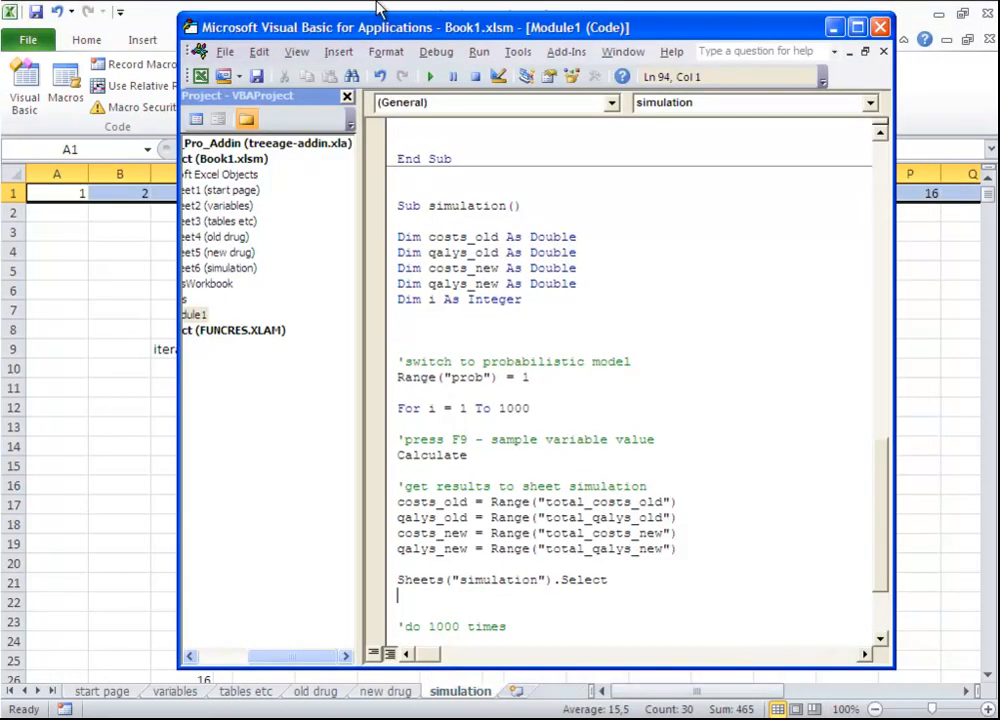
left_click_drag(255, 29, 513, 57)
left_click(606, 127)
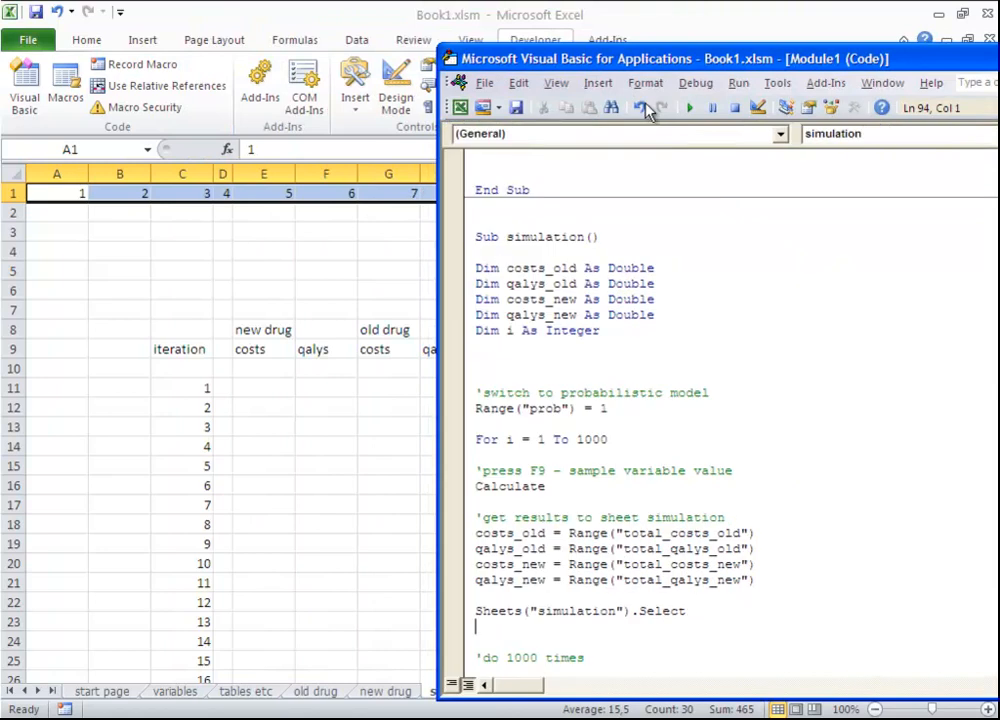
left_click_drag(667, 64, 682, 46)
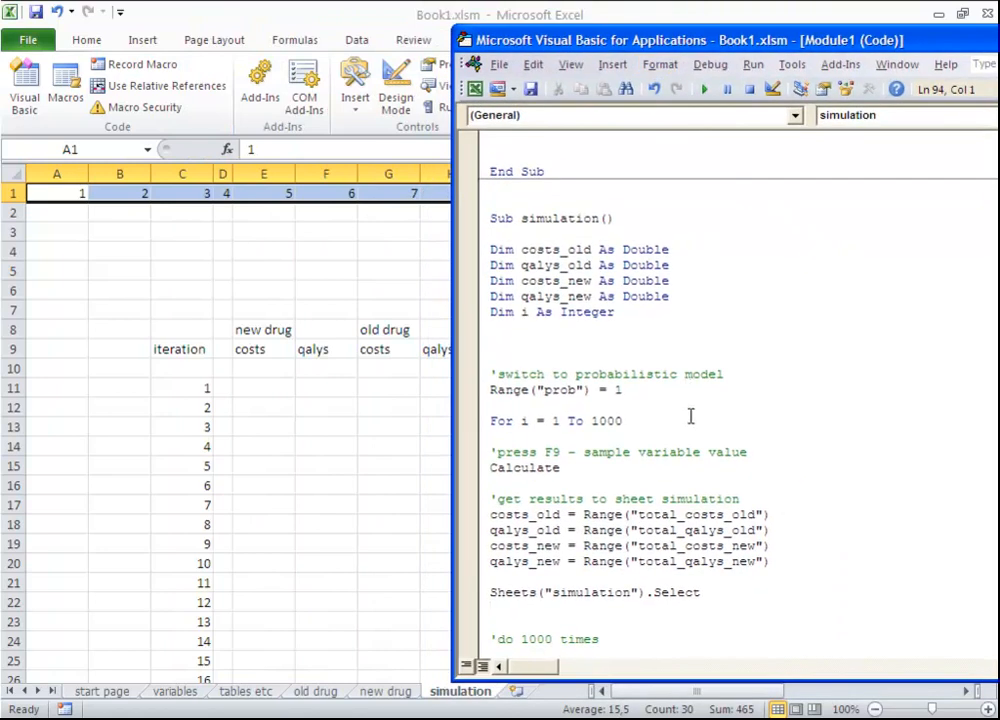
Insert four blank lines below Sheets("simulation").Select and move the editor window farther aside to uncover the old drug columns
scroll(690, 430, "down", 2)
key("Return")
key("Return")
key("Return")
key("Return")
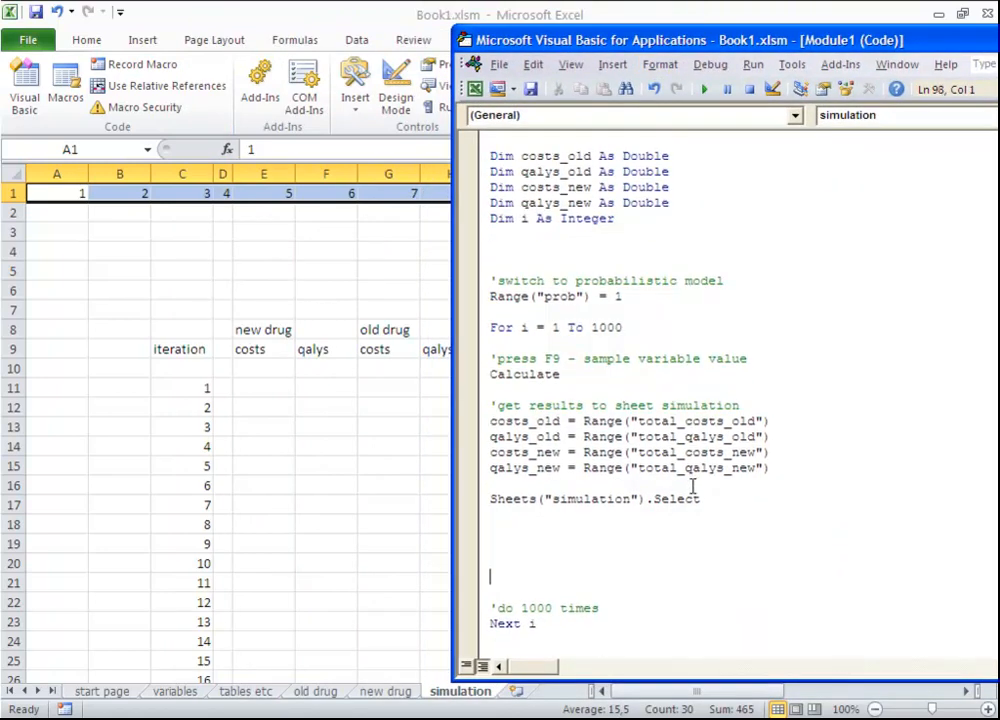
left_click(478, 520)
left_click_drag(513, 42, 590, 41)
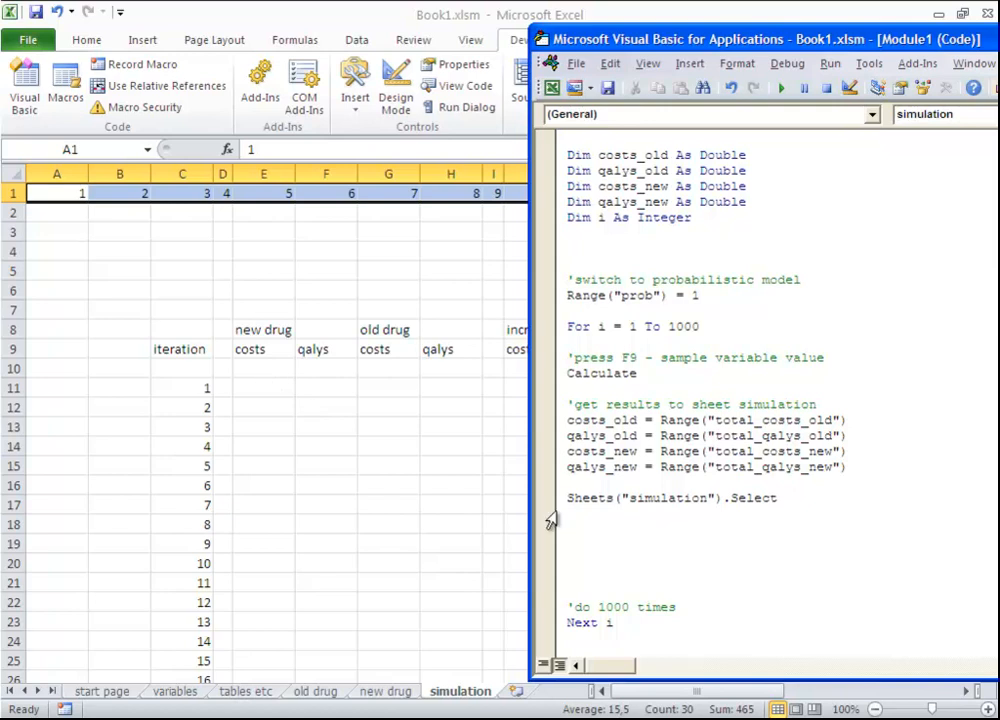
Below the sheet selection line, add Cells(10 + i, 5).Value = costs_new to write the new drug's costs
type("ell")
key("BackSpace")
key("BackSpace")
key("BackSpace")
key("BackSpace")
type("cells(10+")
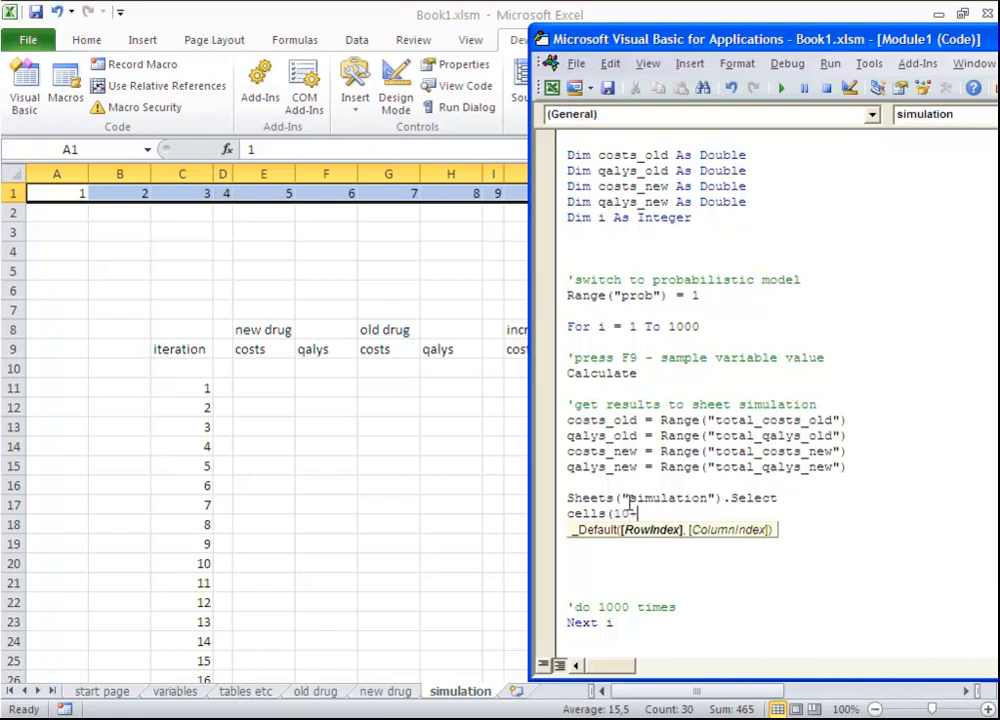
type("i,")
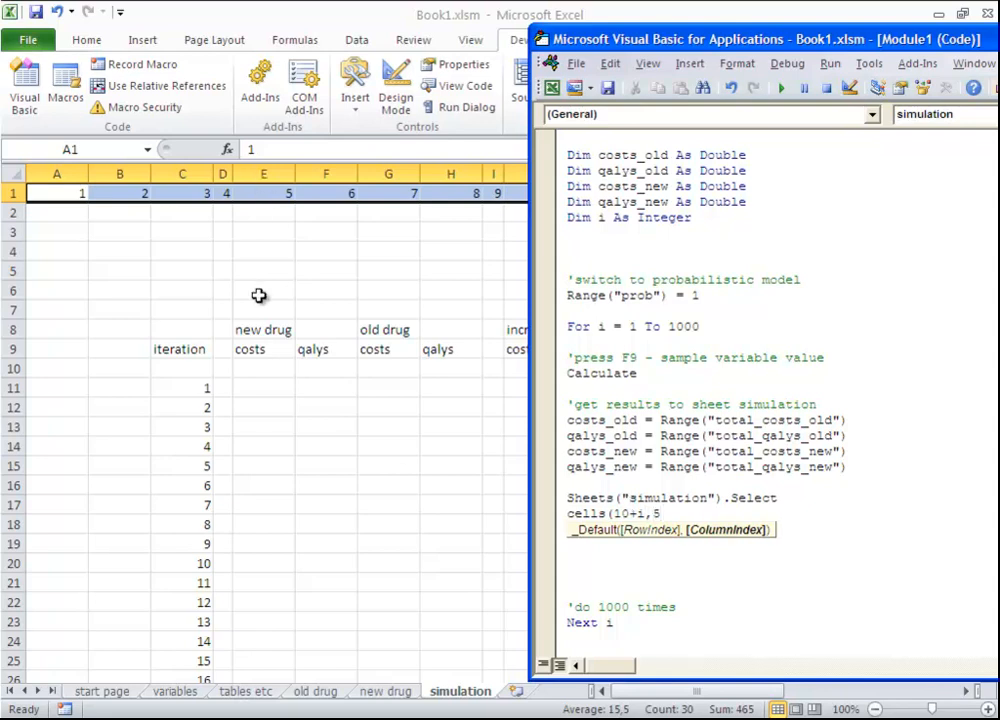
type("5)")
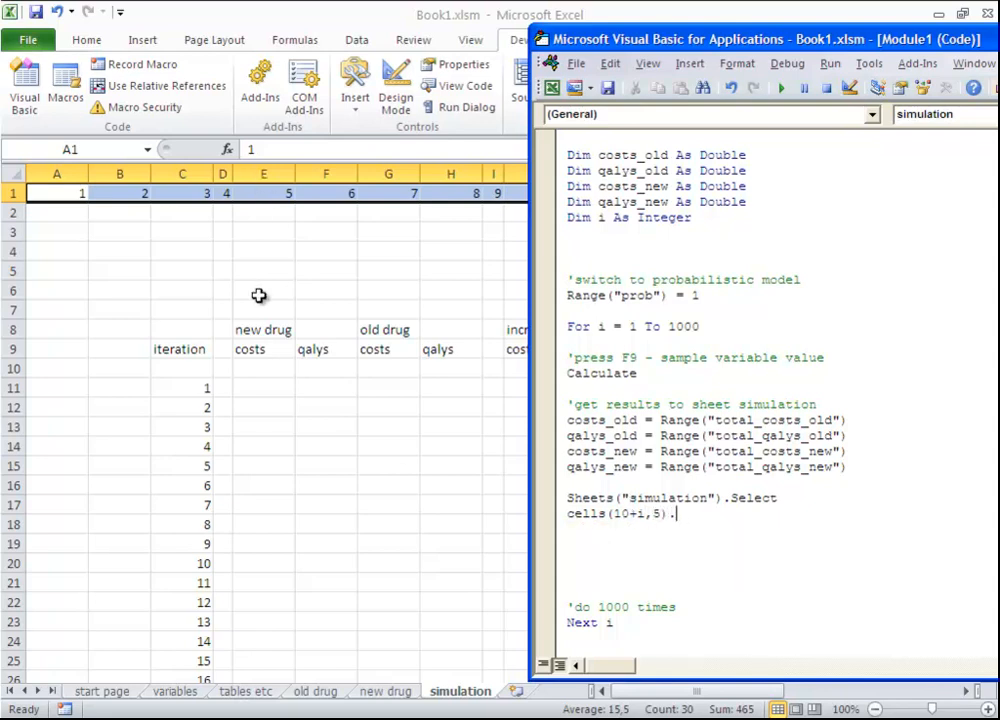
type(".value =")
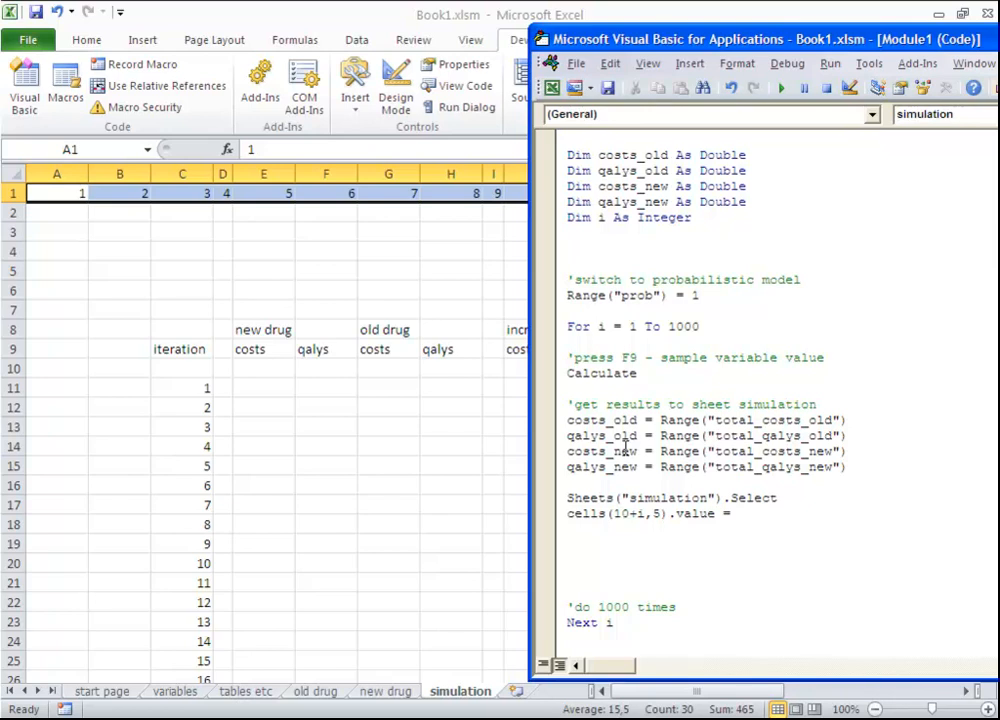
type("costs_new")
key("Return")
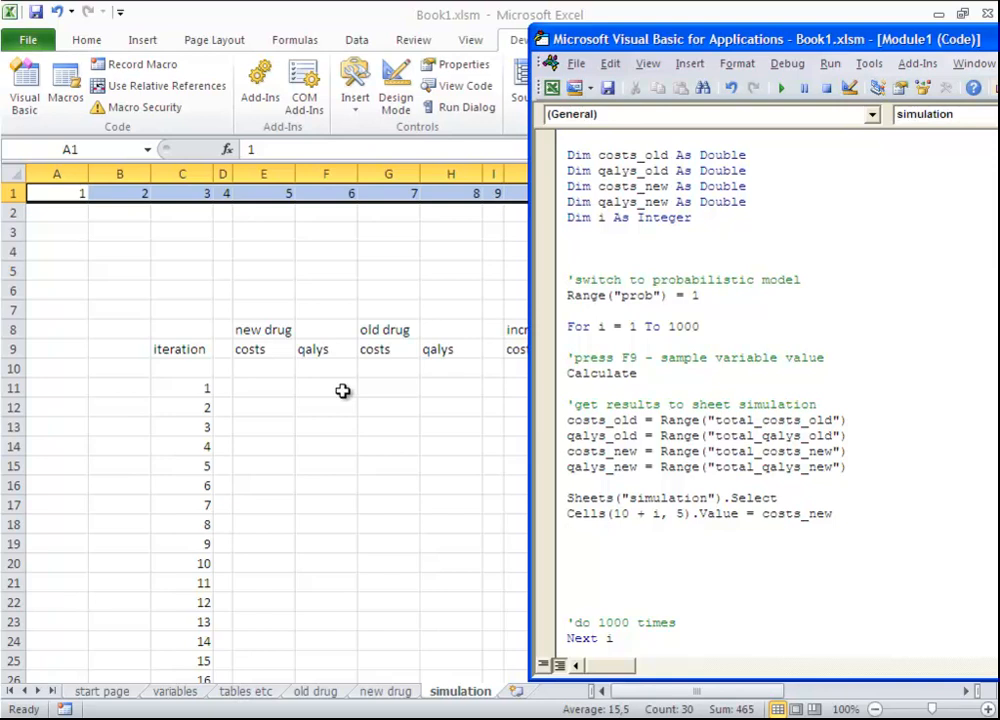
Below the costs_new line, add Cells(10 + i, 6).Value = qalys_new to write the new drug's QALYs
type("calls(")
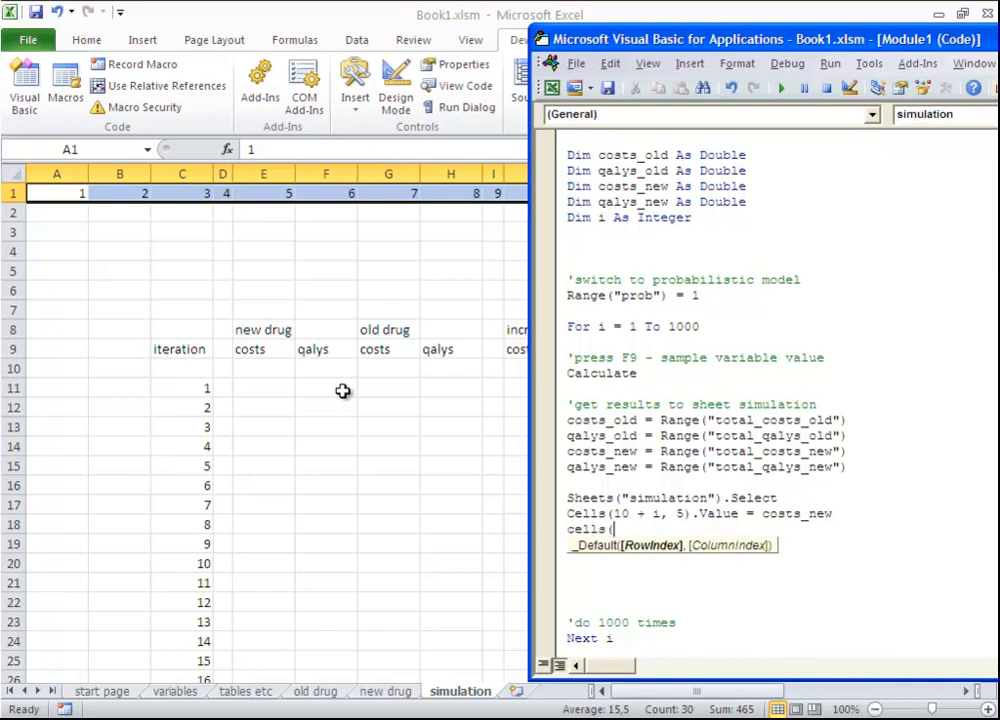
type("10+i,")
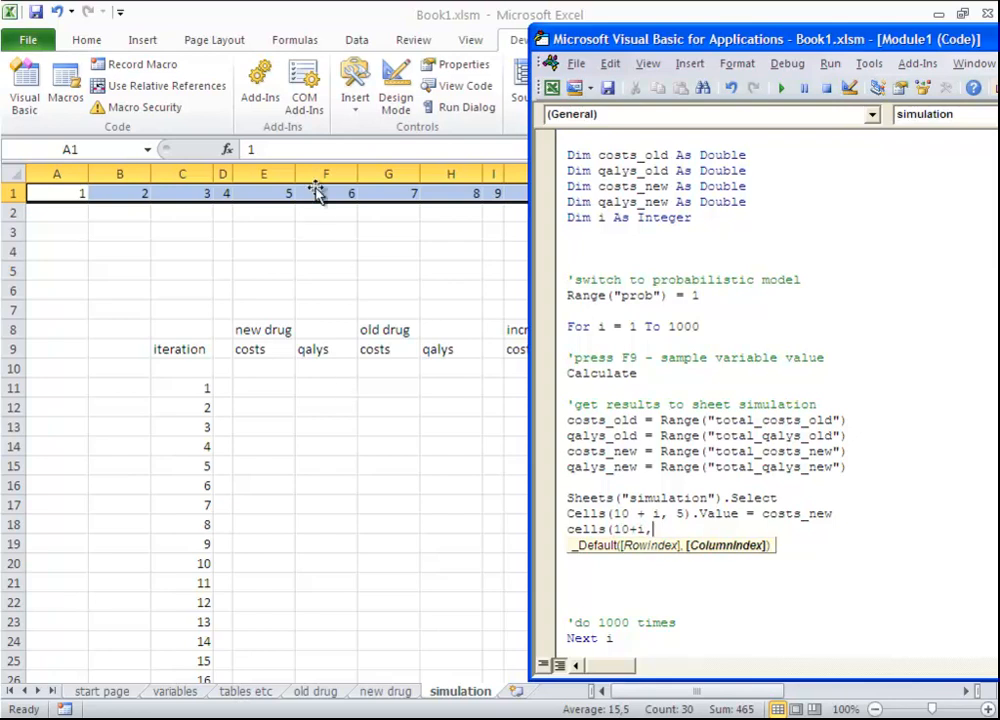
type("6")
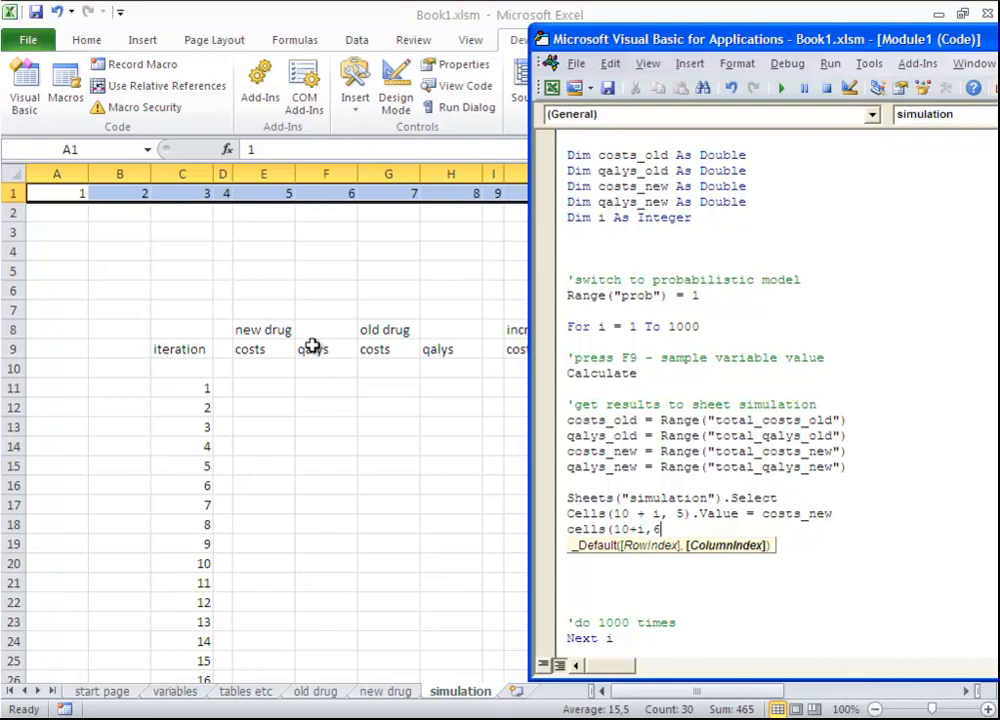
type(").value")
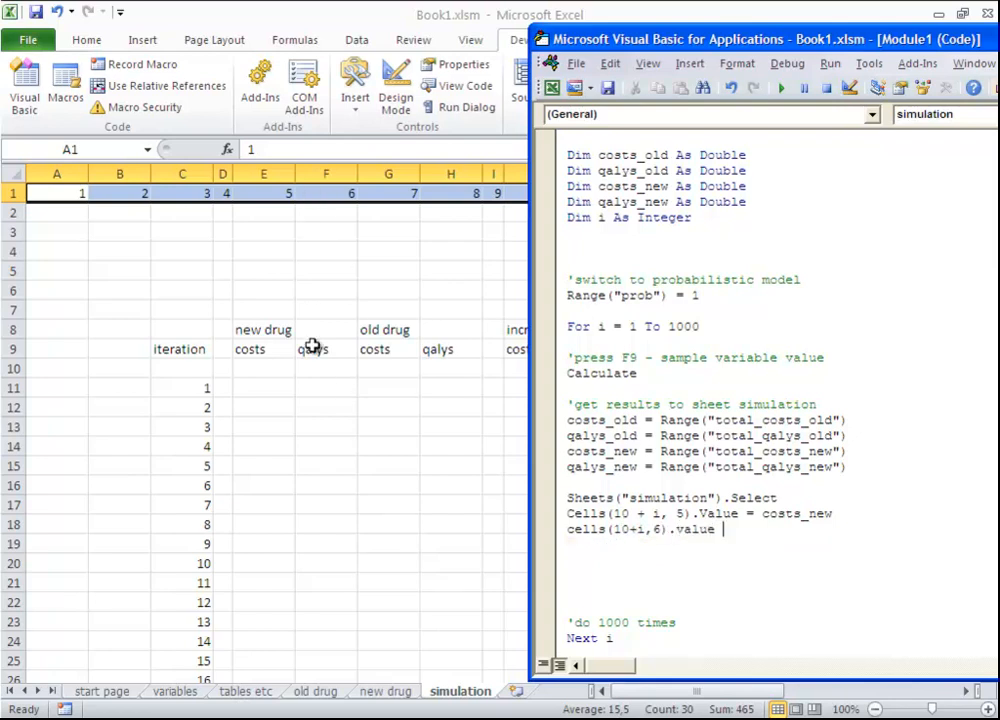
type(" = qalys_new")
key("Return")
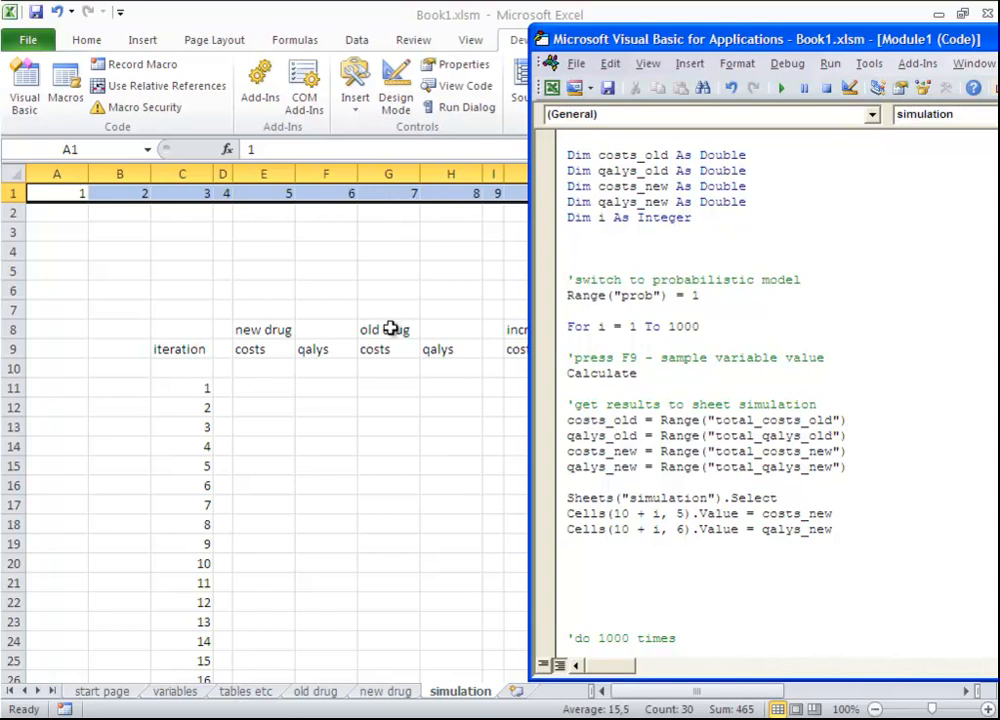
Add the line Cells(10 + i, 7).Value = costs_old to write the old drug's costs
type("cells(")
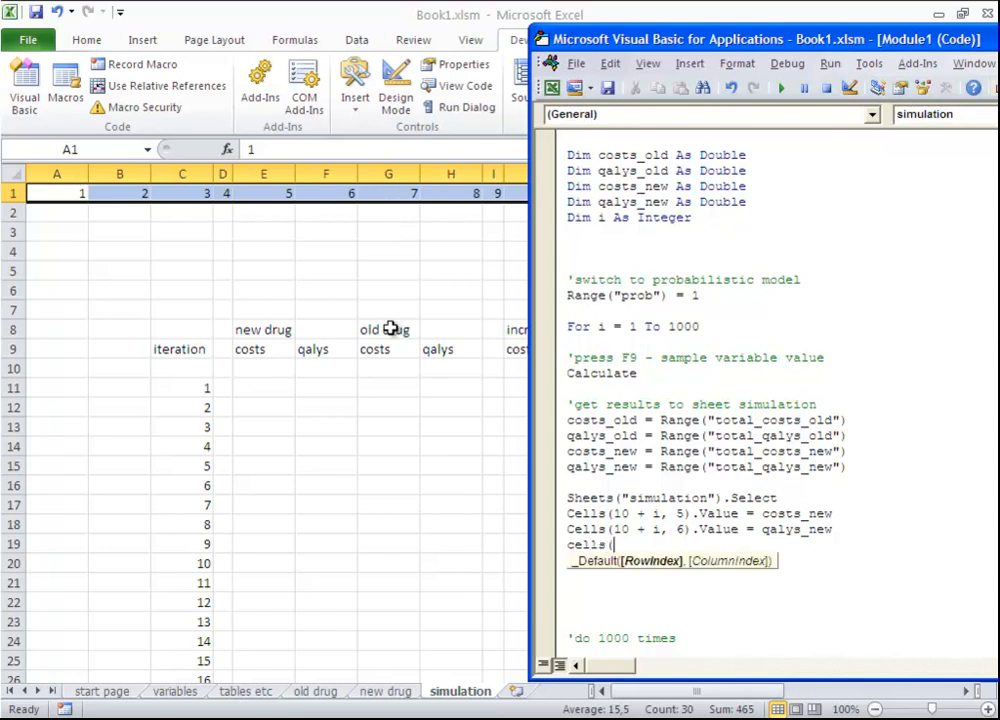
type("10+i,7)")
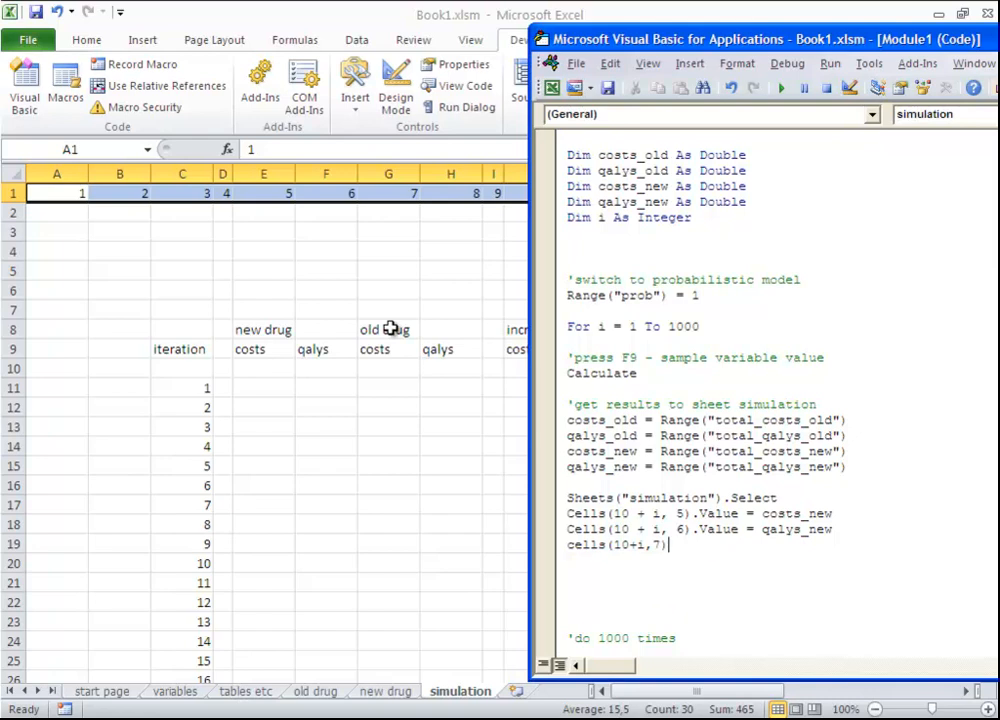
type(".value = costs_o")
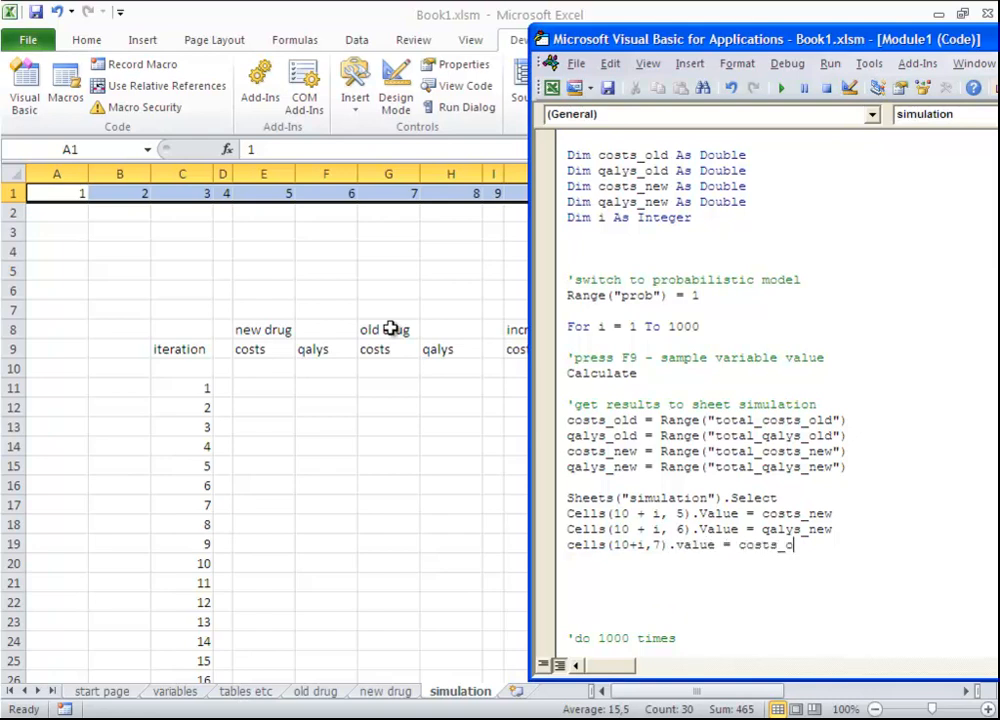
type("ld")
key("Return")
Add the line Cells(10 + i, 8).Value = qalys_old to write the old drug's QALYs
type("cells(10")
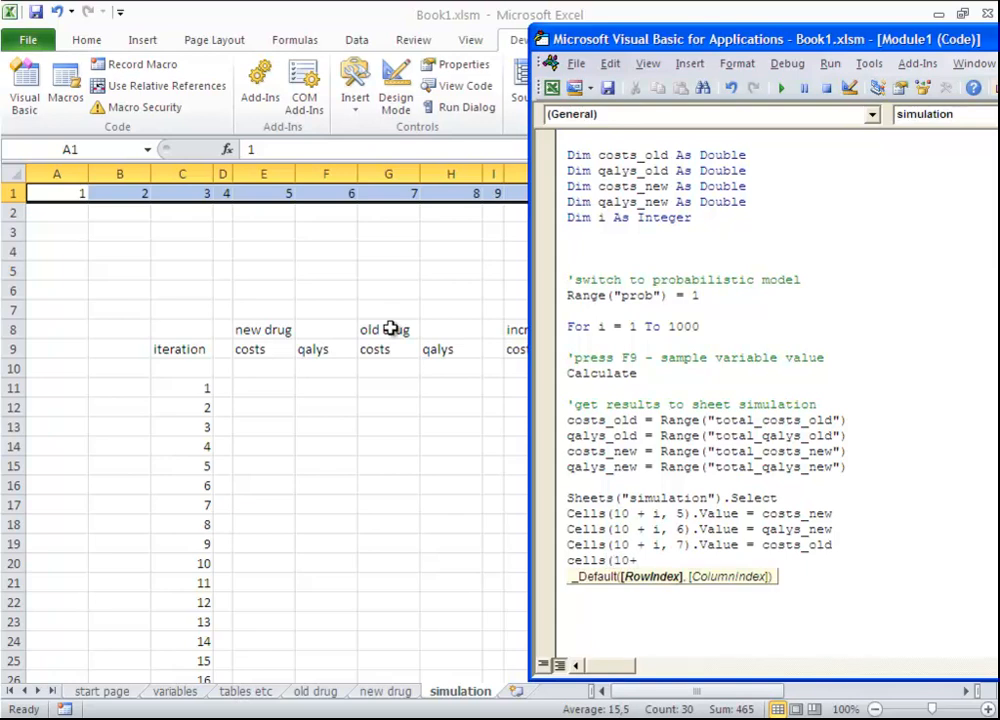
type("+i,")
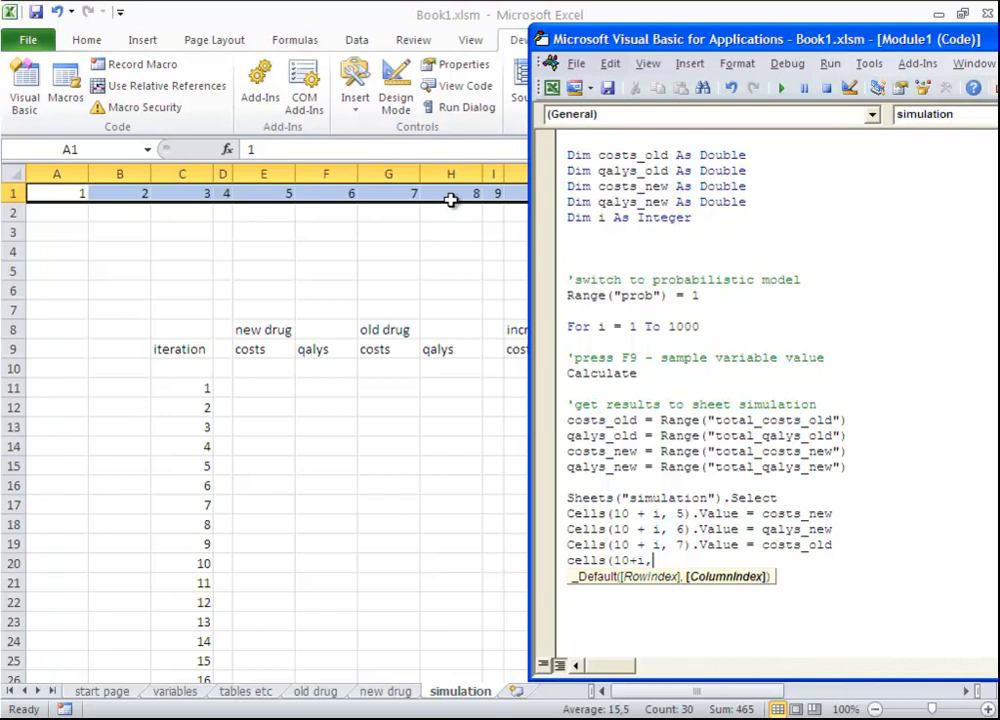
type("8).value")
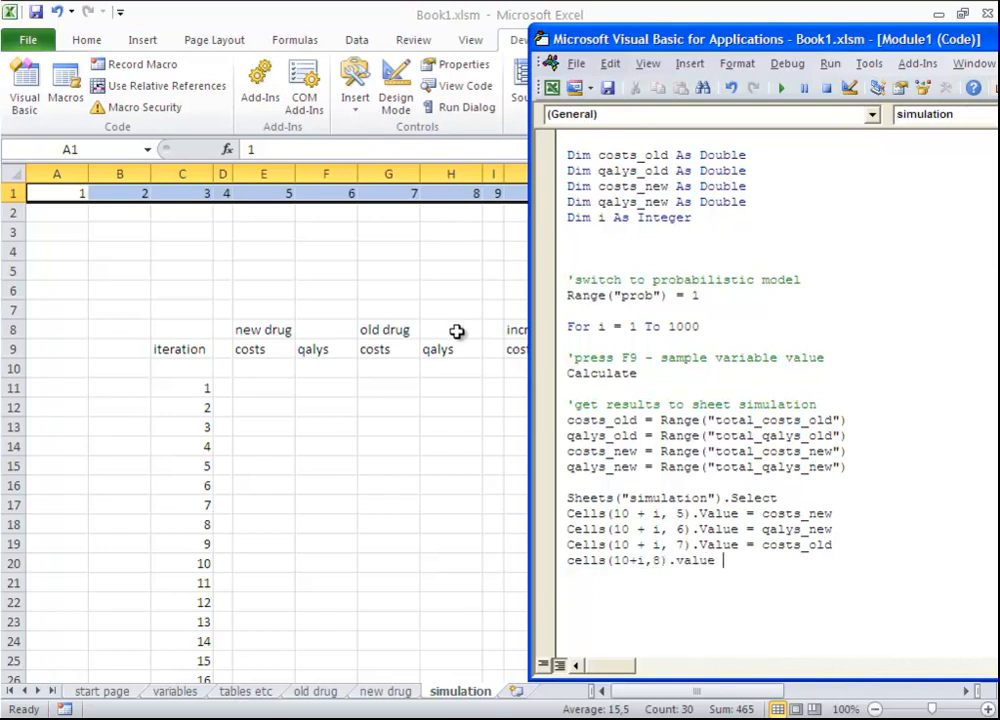
type(" = qalys_old")
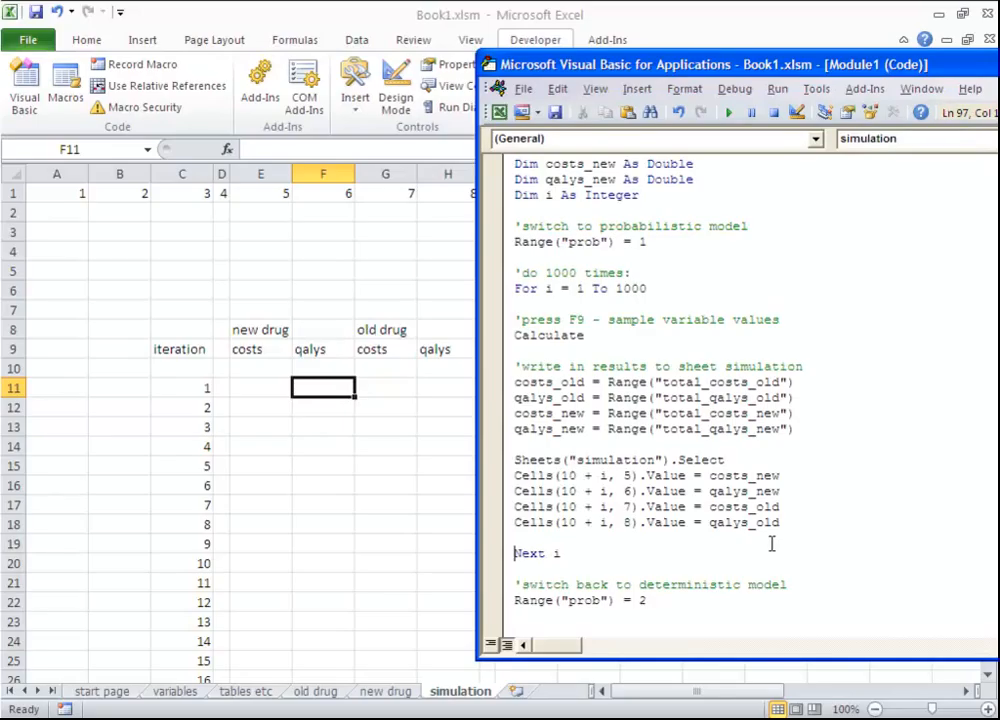
Review the simulation macro's code, and set the model type on the workbook's start page to deterministic
scroll(771, 543, "up", 3)
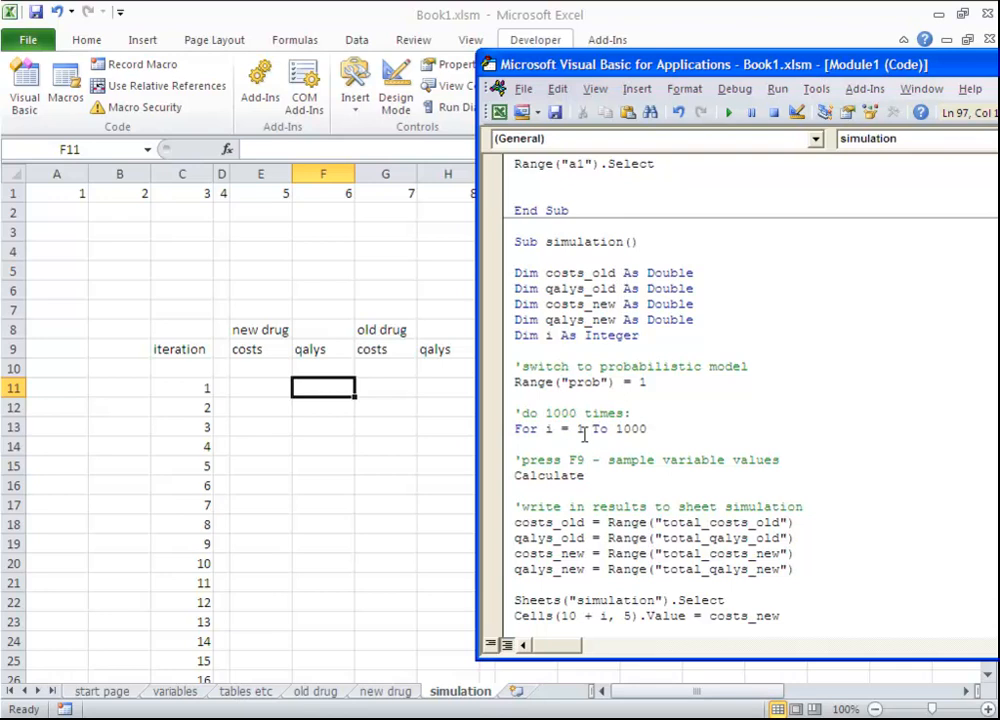
scroll(588, 432, "down", 1)
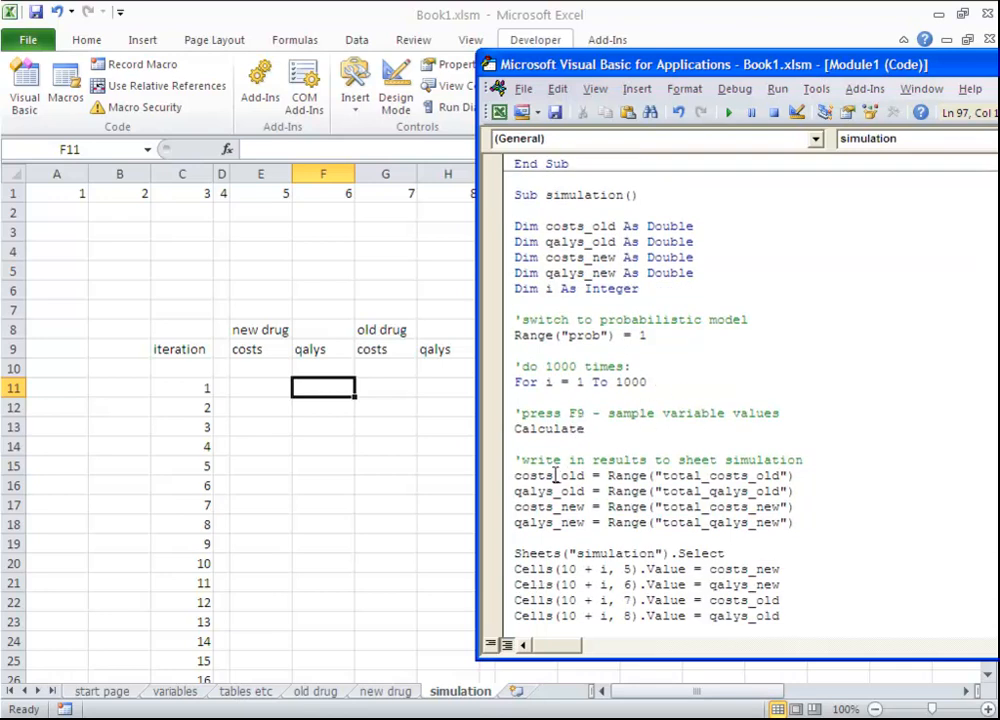
scroll(516, 475, "down", 1)
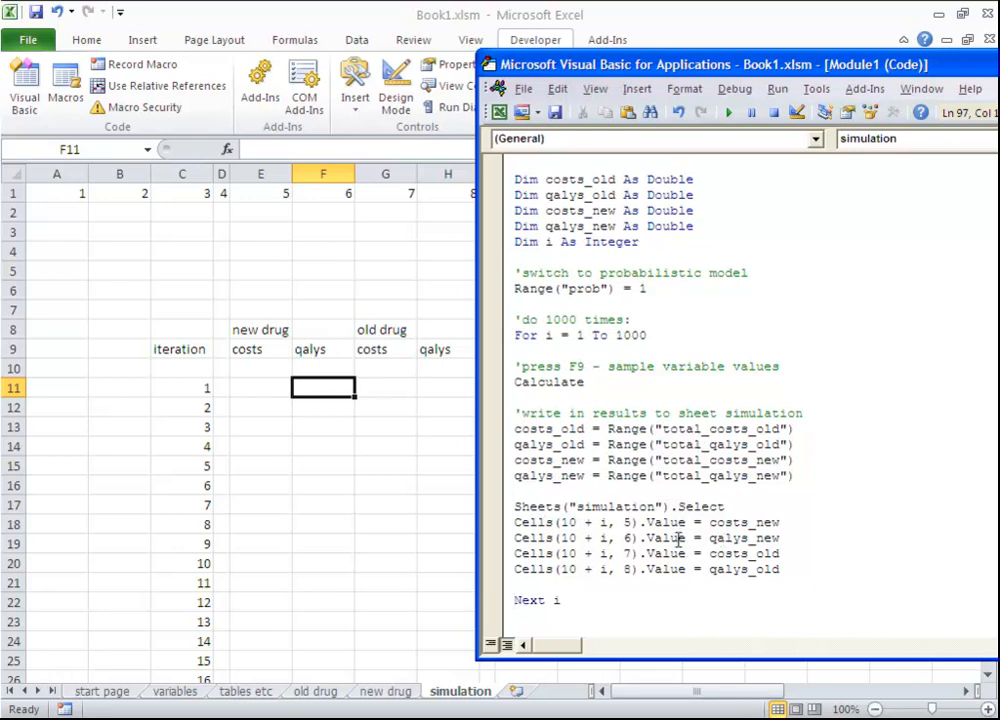
left_click(100, 691)
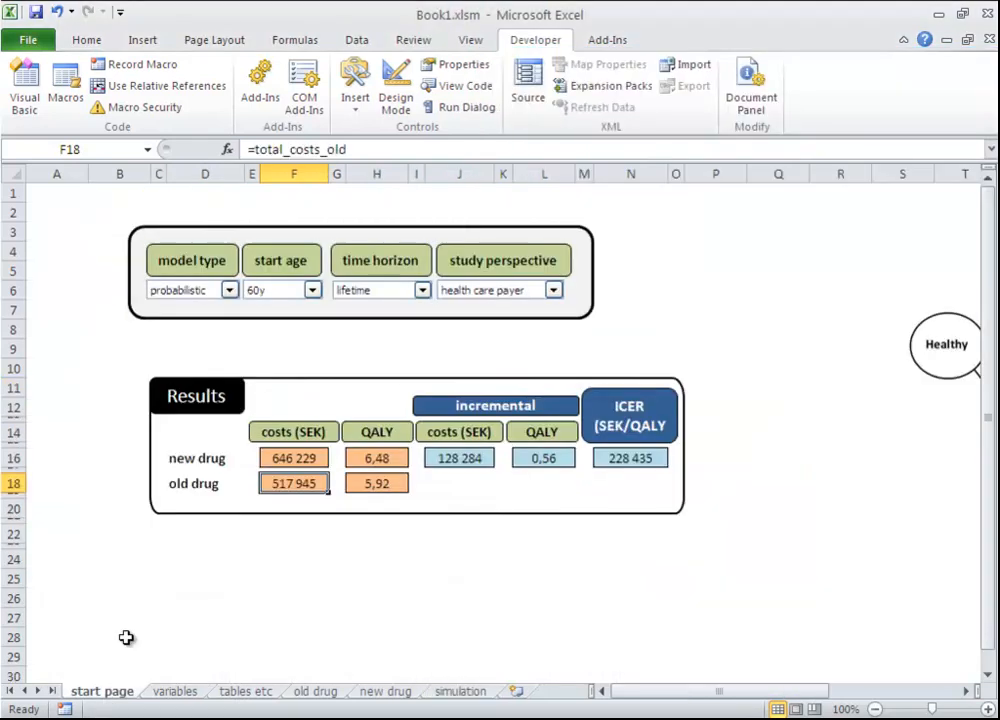
left_click(229, 291)
left_click(225, 318)
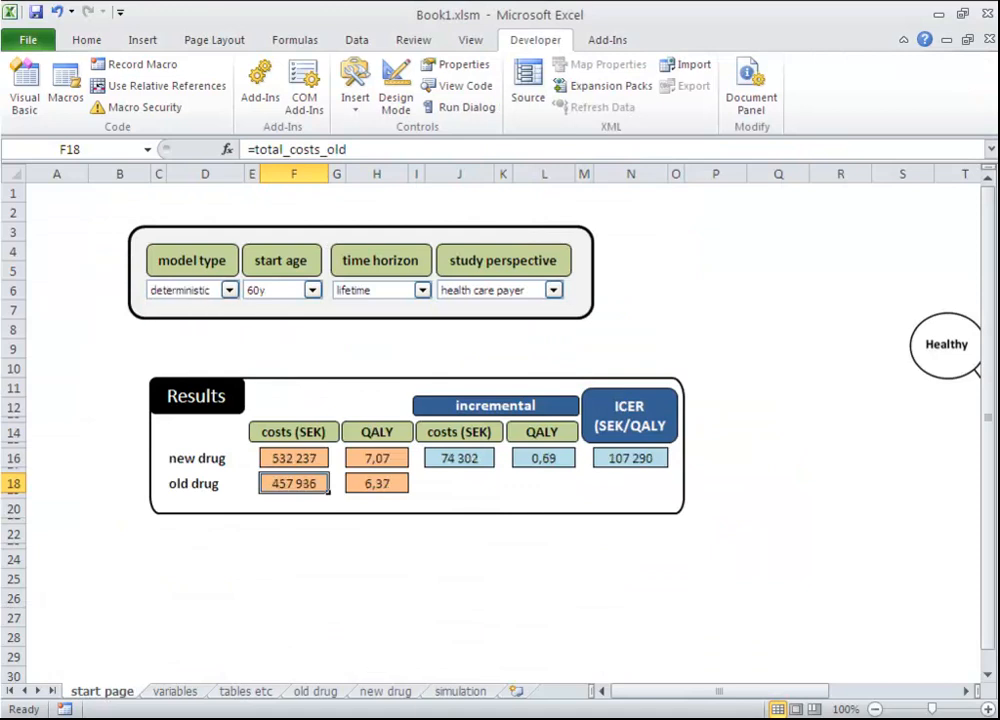
Switch to the VBA editor and step through the simulation macro up to the Calculate line, inspecting the value of i
left_click(585, 680)
key("F8")
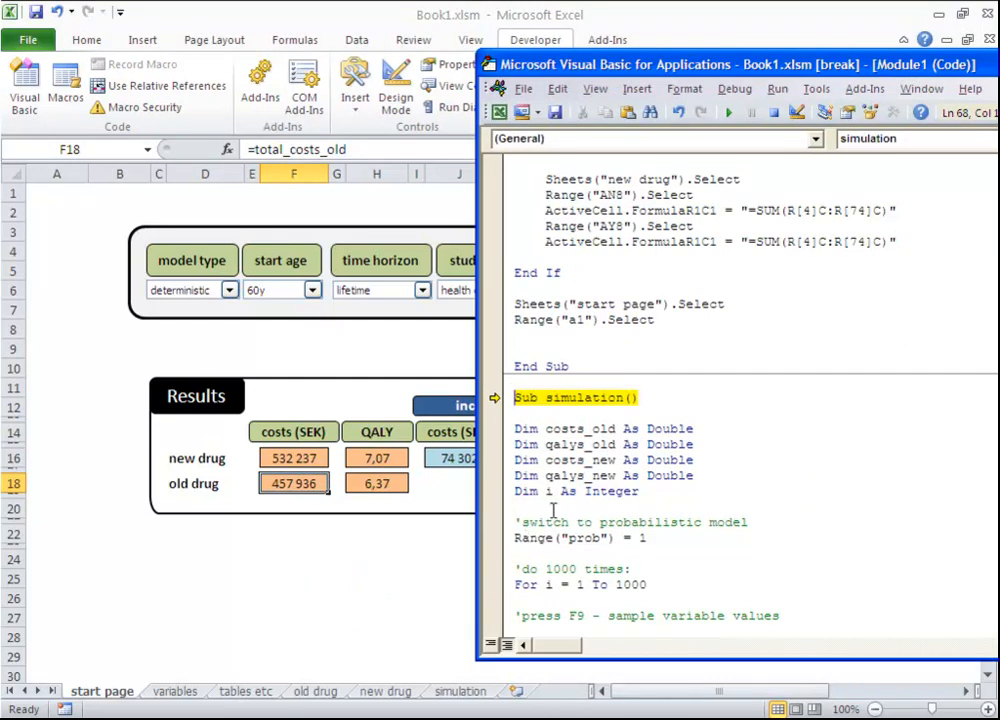
key("F8")
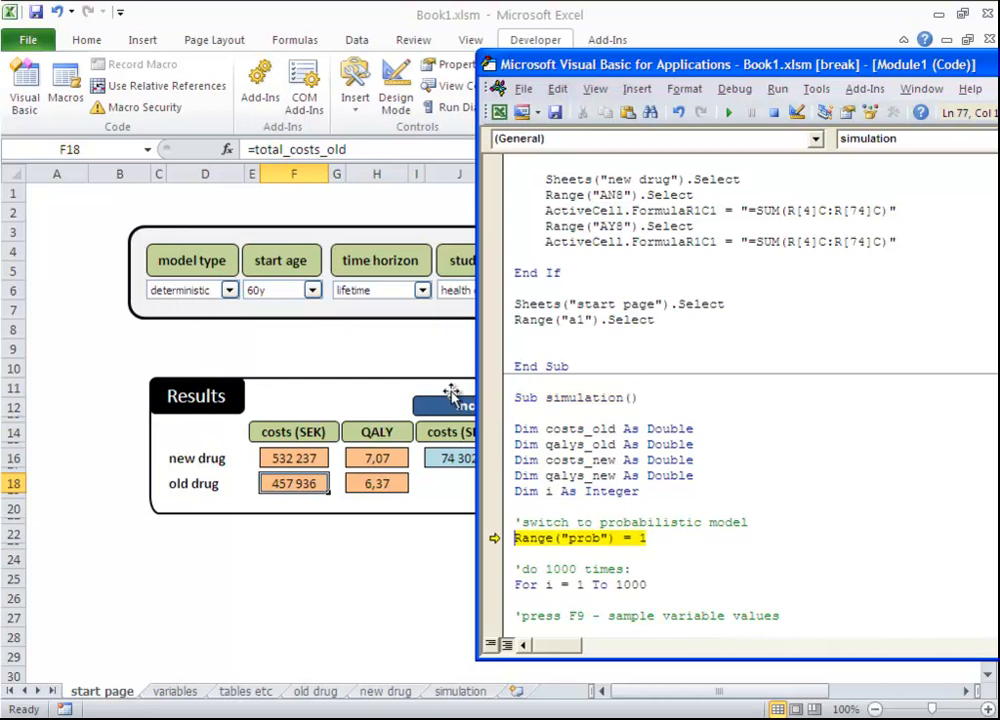
key("F8")
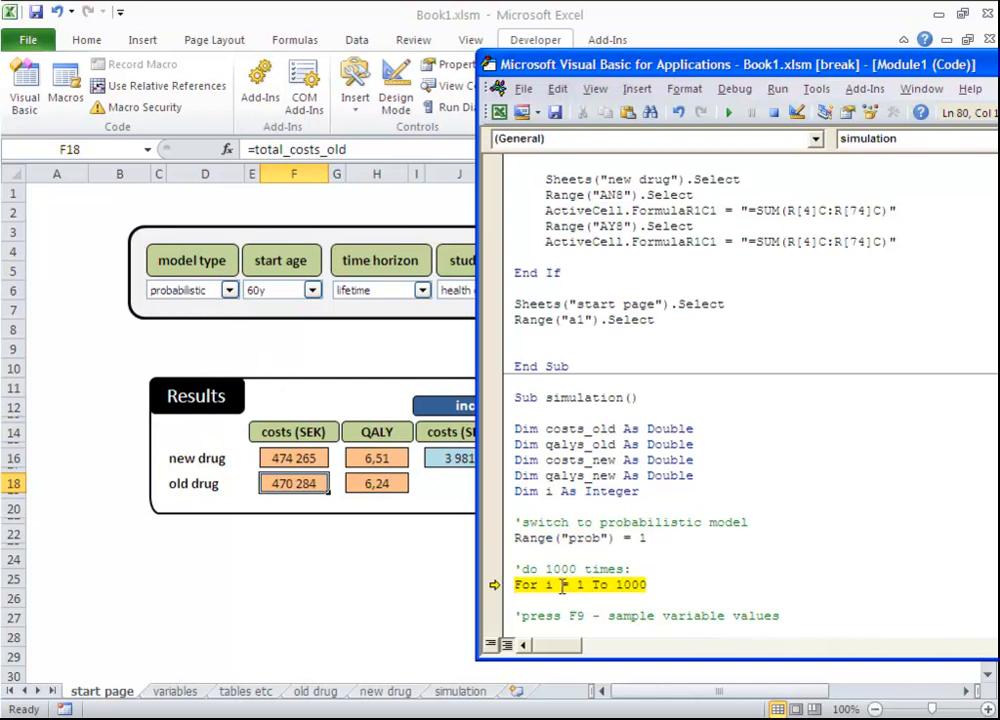
mouse_move(548, 585)
key("F8")
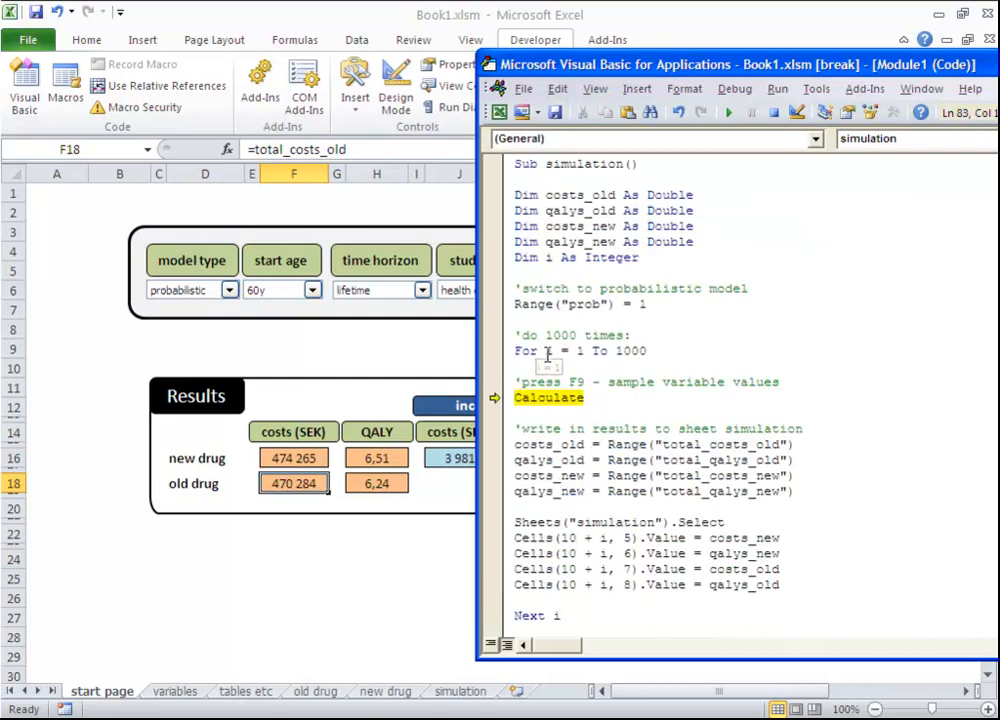
mouse_move(547, 351)
mouse_move(556, 616)
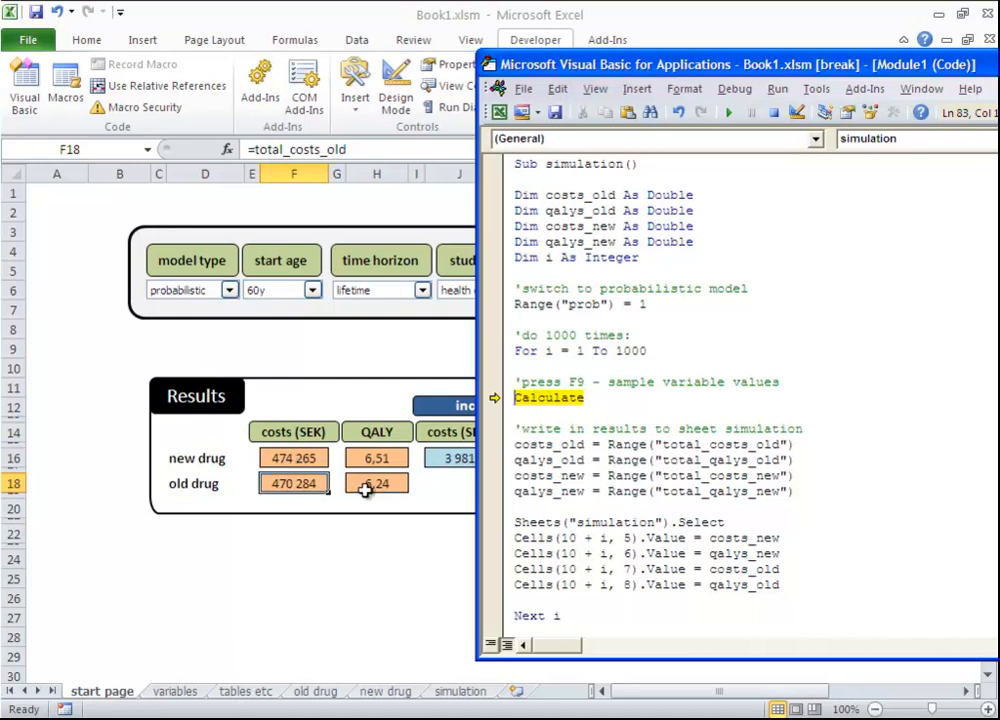
Check the sampled model values on the variables sheet, and return to the VBA editor to execute the Calculate line
left_click(175, 691)
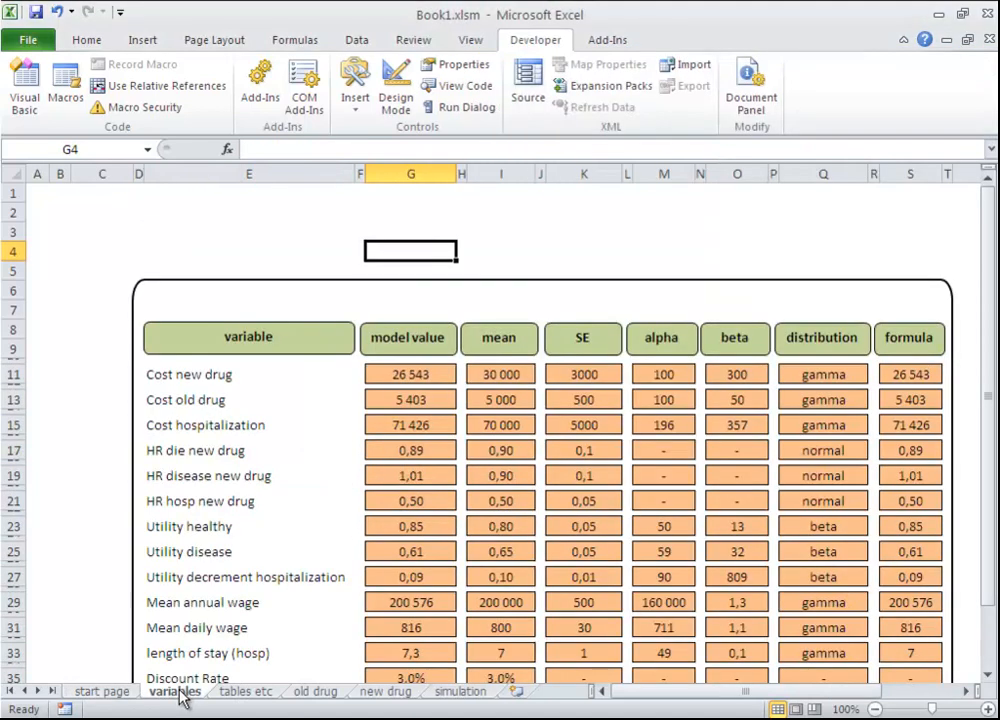
left_click(128, 694)
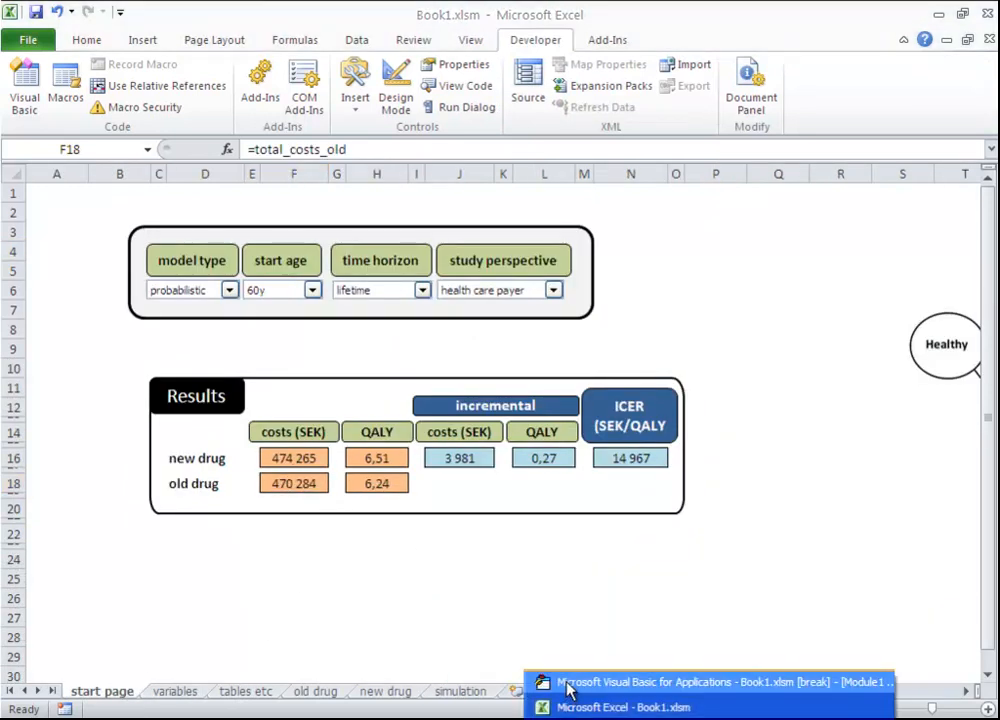
left_click(575, 684)
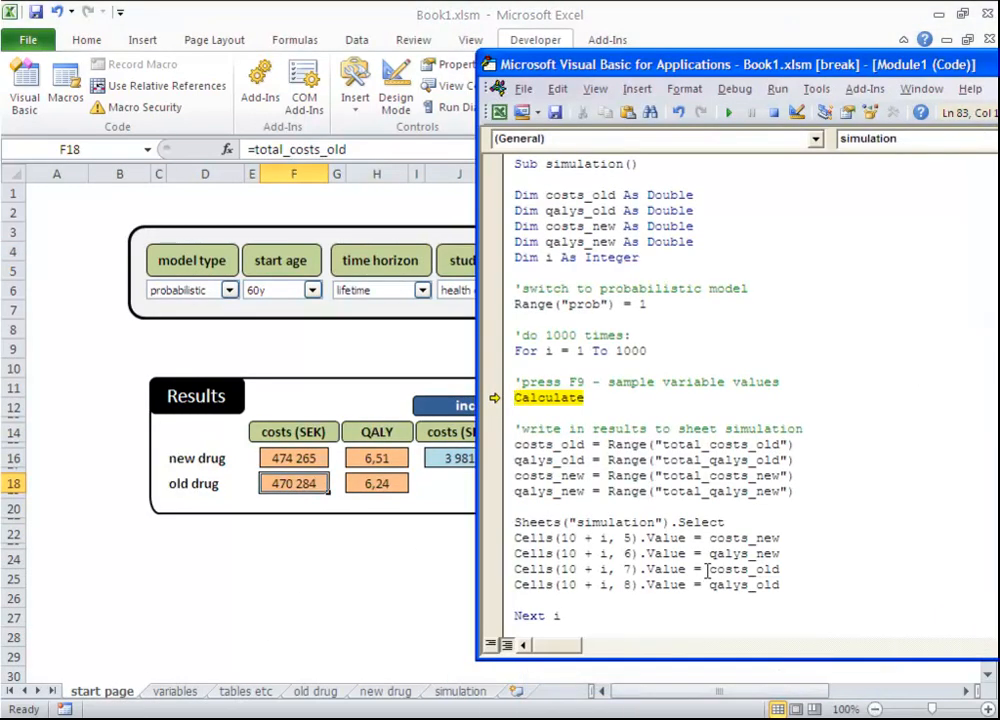
key("F8")
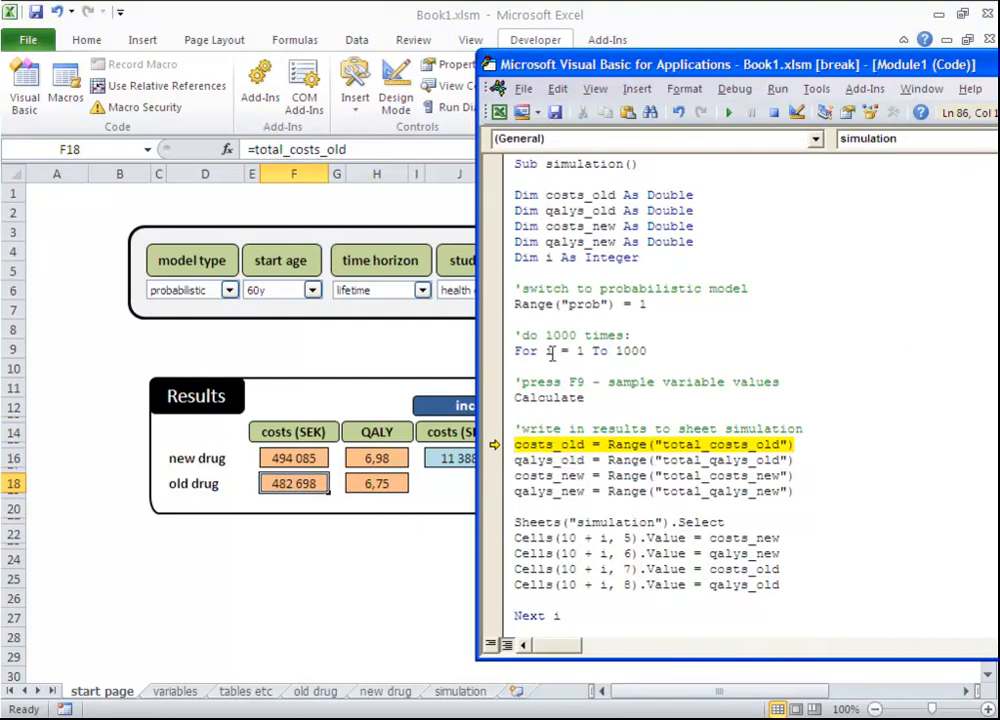
Step through the four result assignments and the simulation sheet selection, inspecting the values stored in the old drug variables
mouse_move(553, 445)
key("F8")
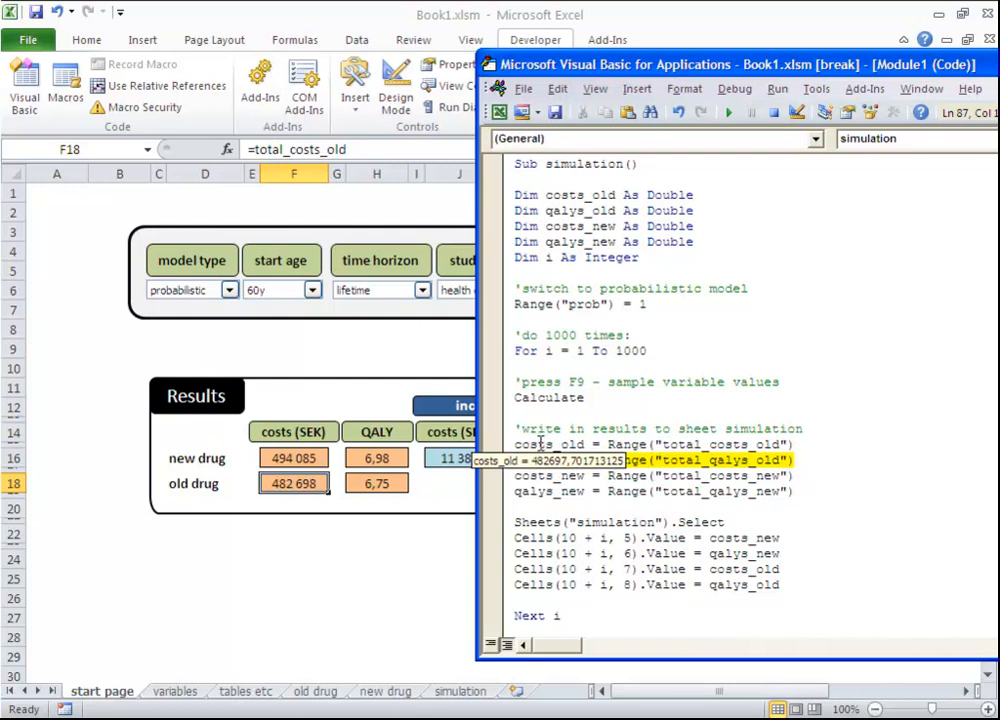
key("F8")
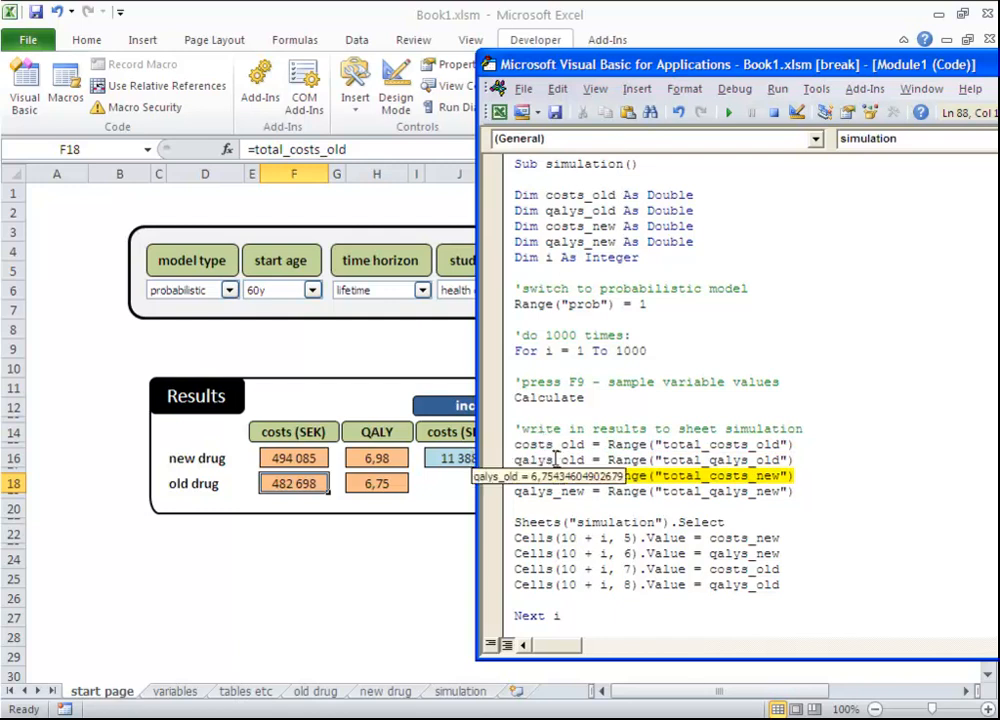
key("F8")
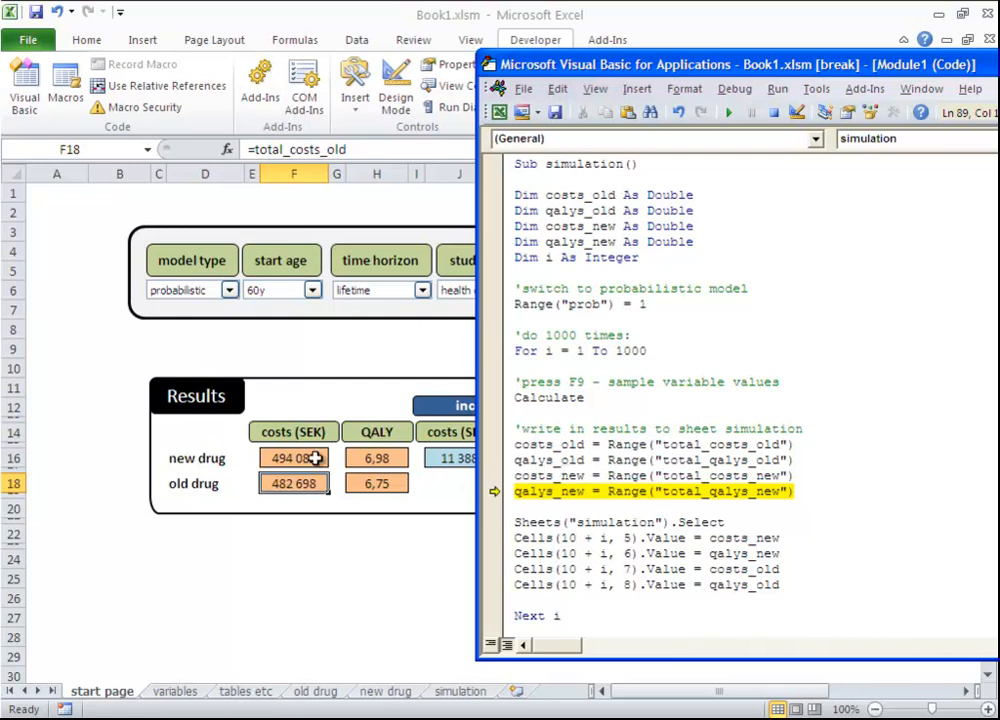
key("F8")
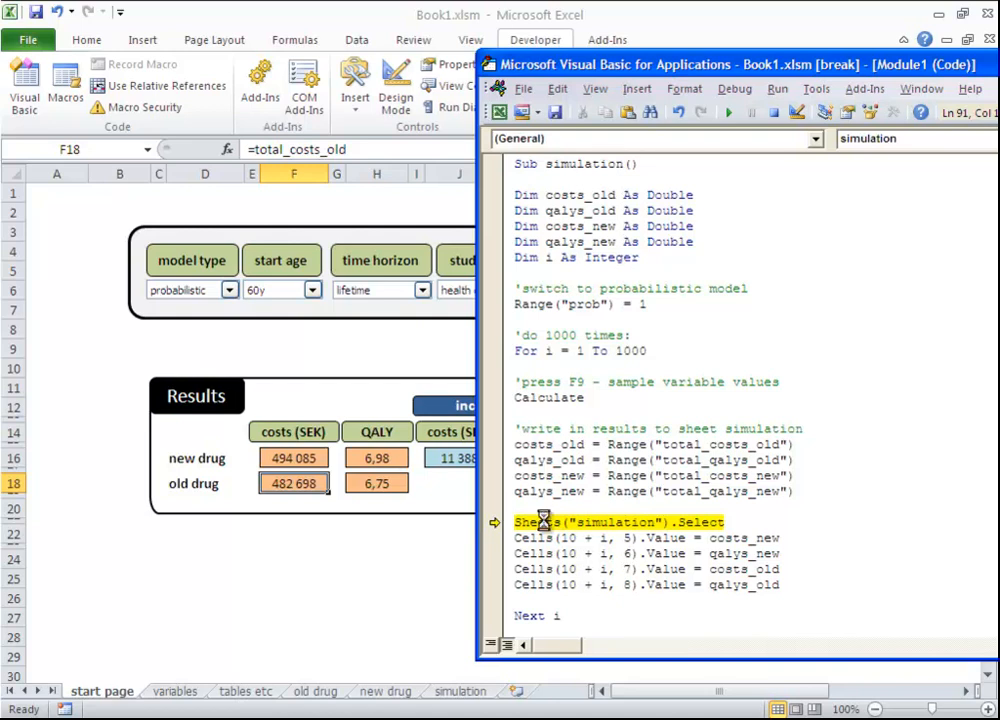
key("F8")
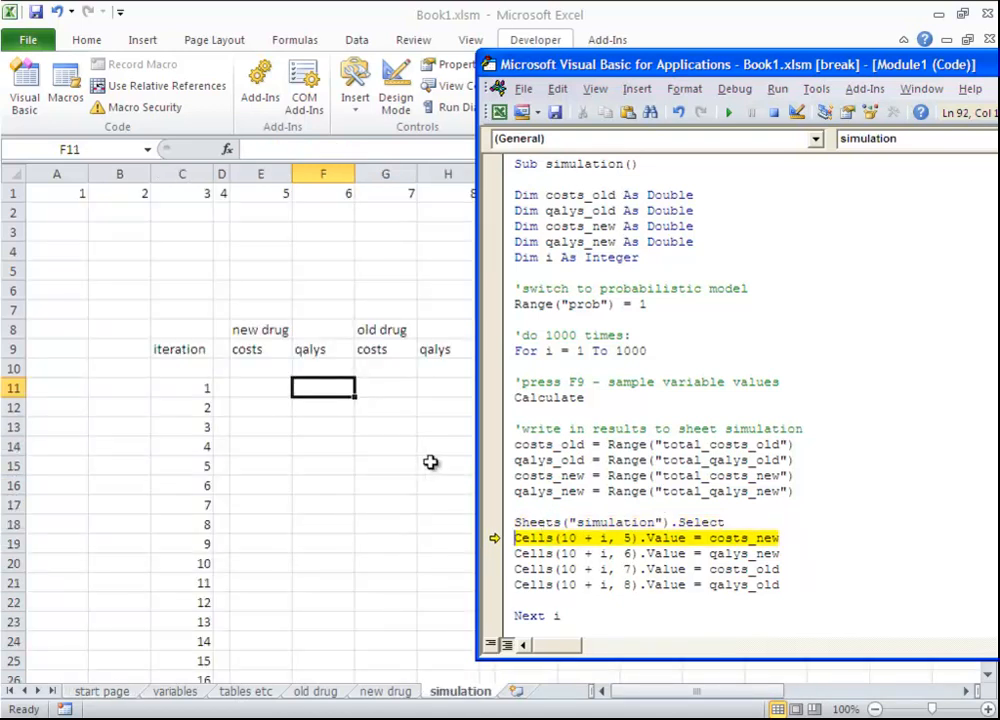
Locate target cell E11 on the simulation sheet and compare it with the new drug's costs on the start page
left_click(266, 387)
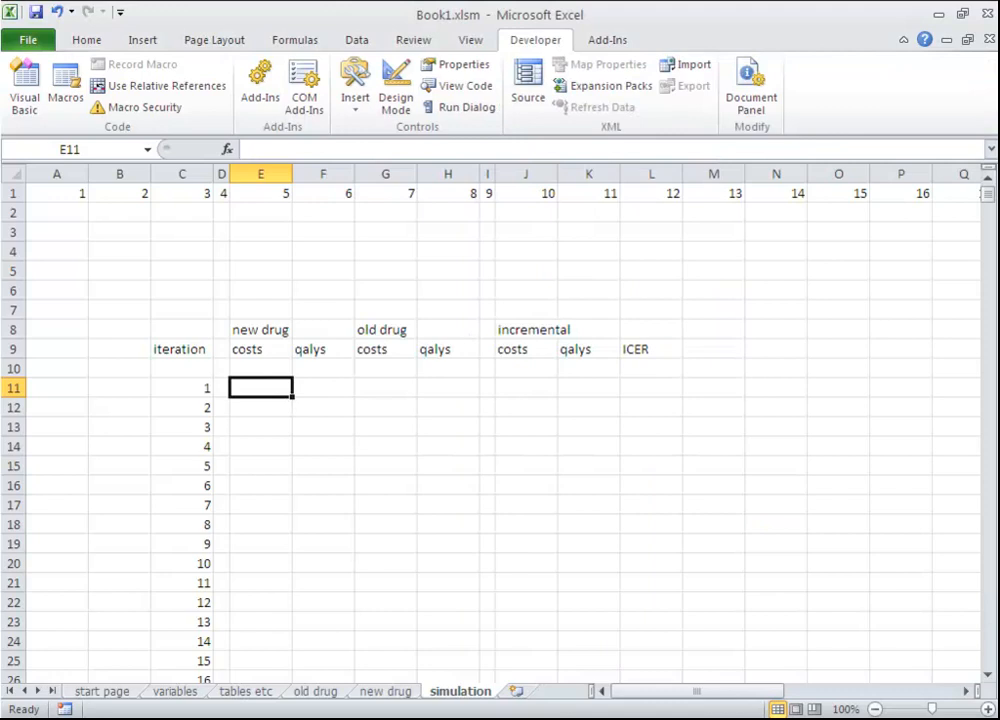
left_click(578, 688)
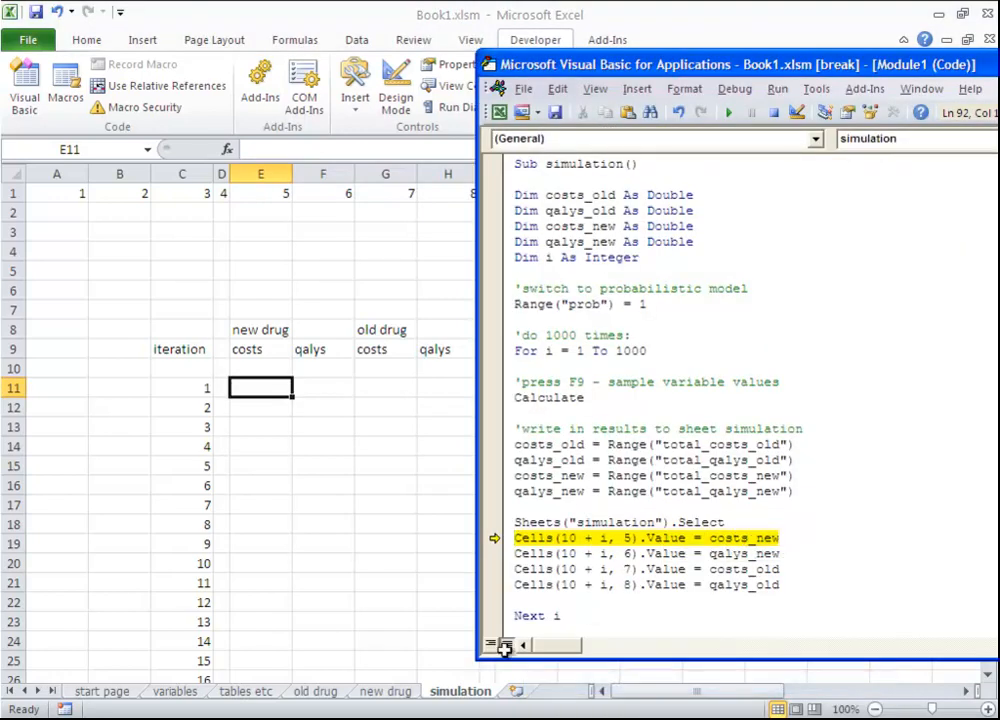
left_click(110, 691)
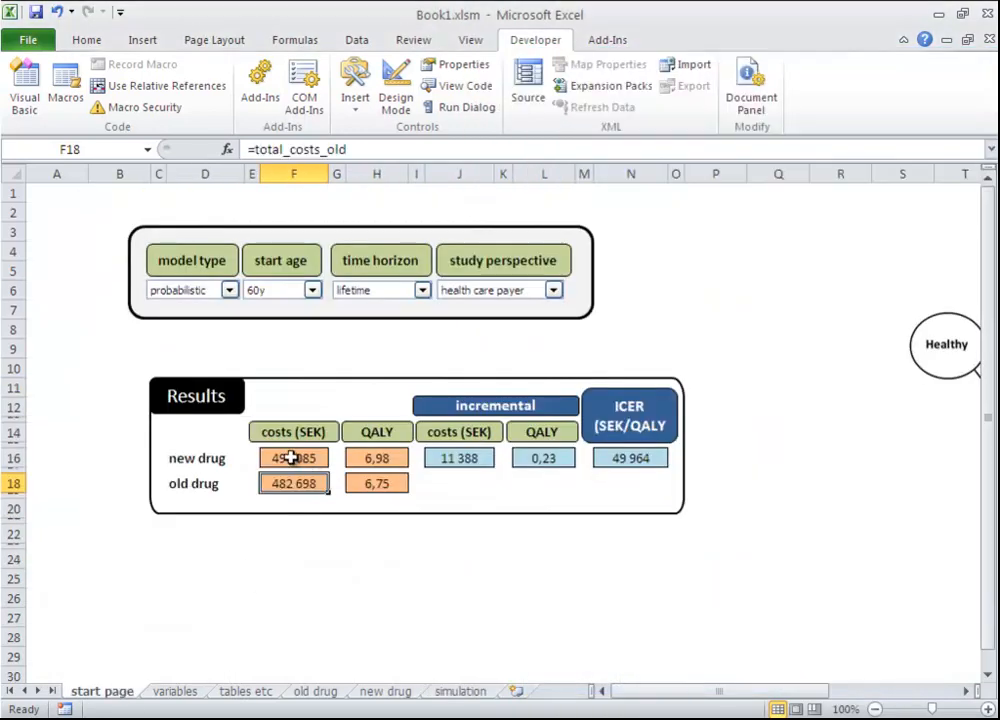
left_click(456, 692)
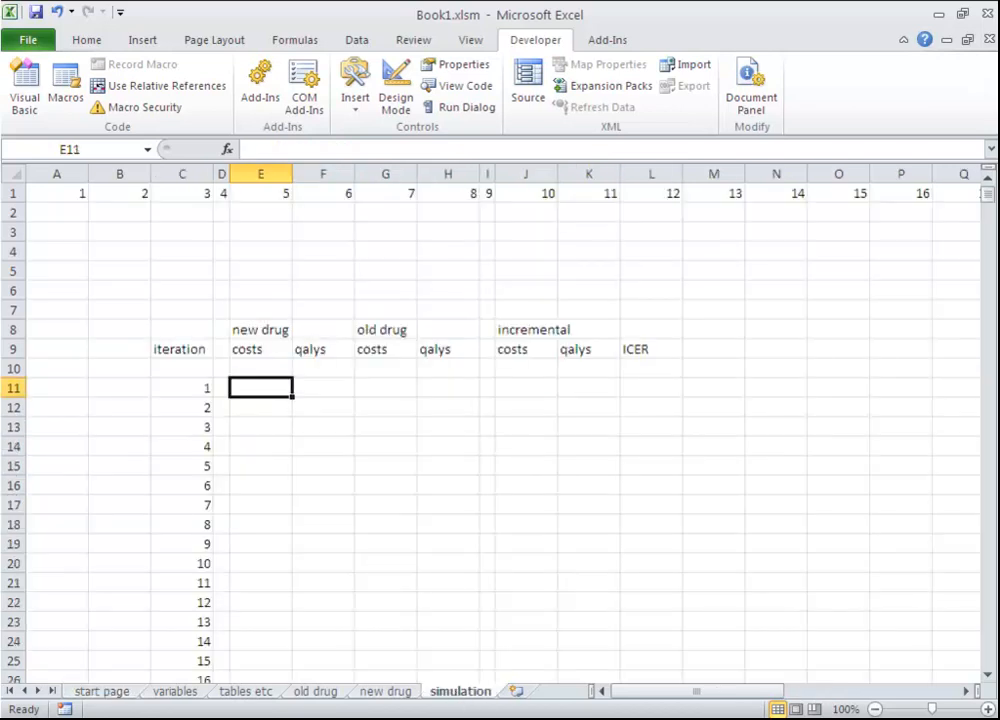
Return to the VBA editor, step through the four cell-writing lines for iteration 1, and move the editor window to uncover column H
left_click(575, 718)
left_click(575, 683)
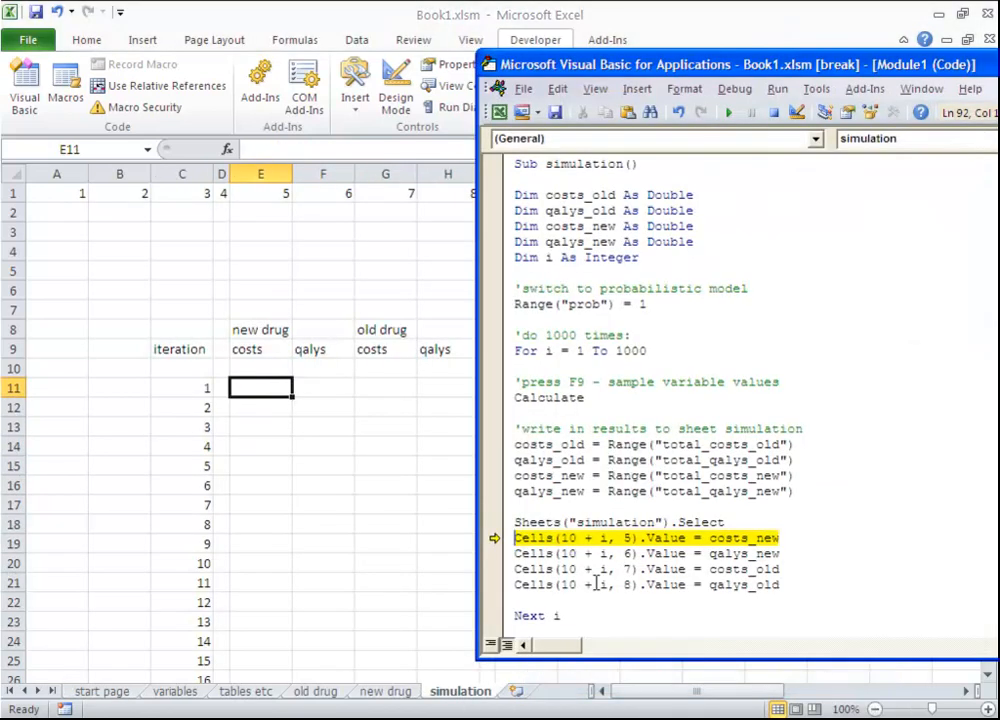
key("F8")
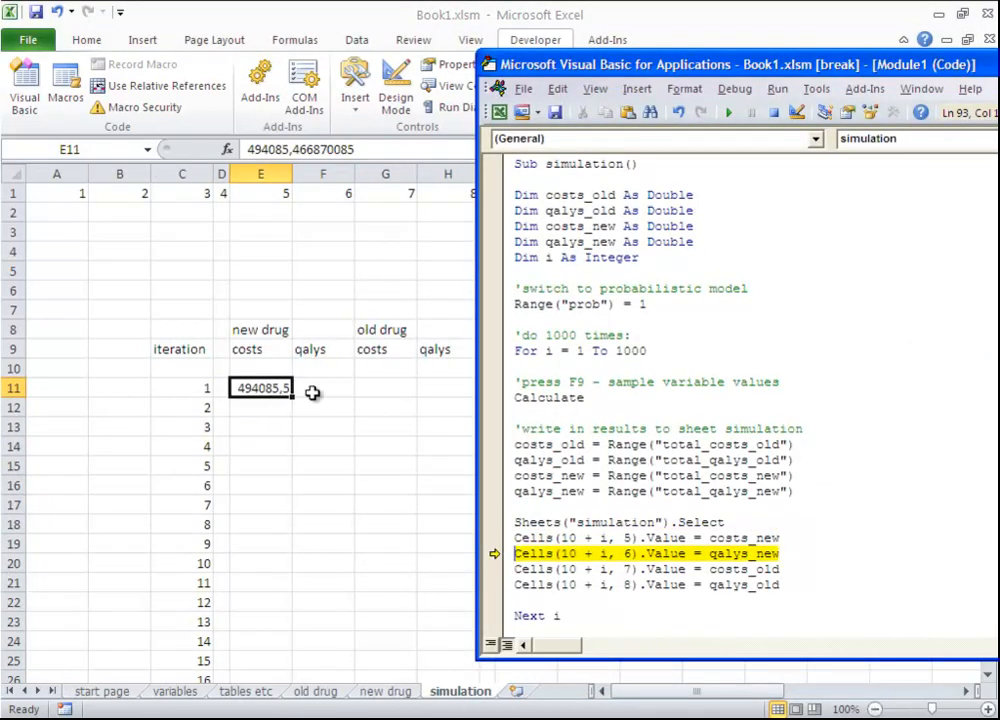
key("F8")
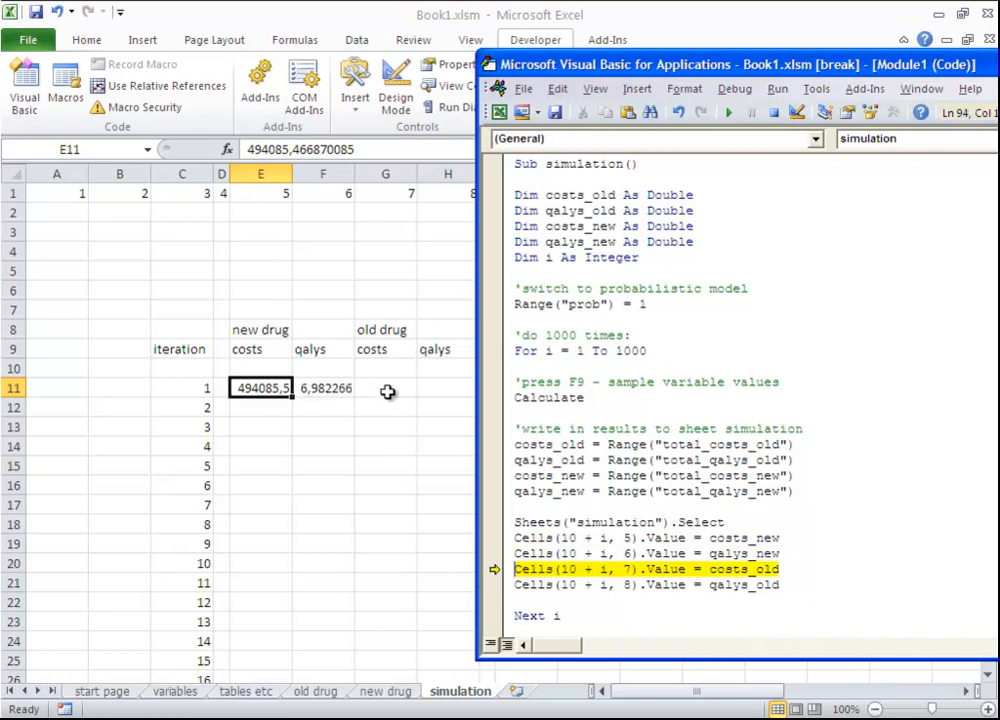
key("F8")
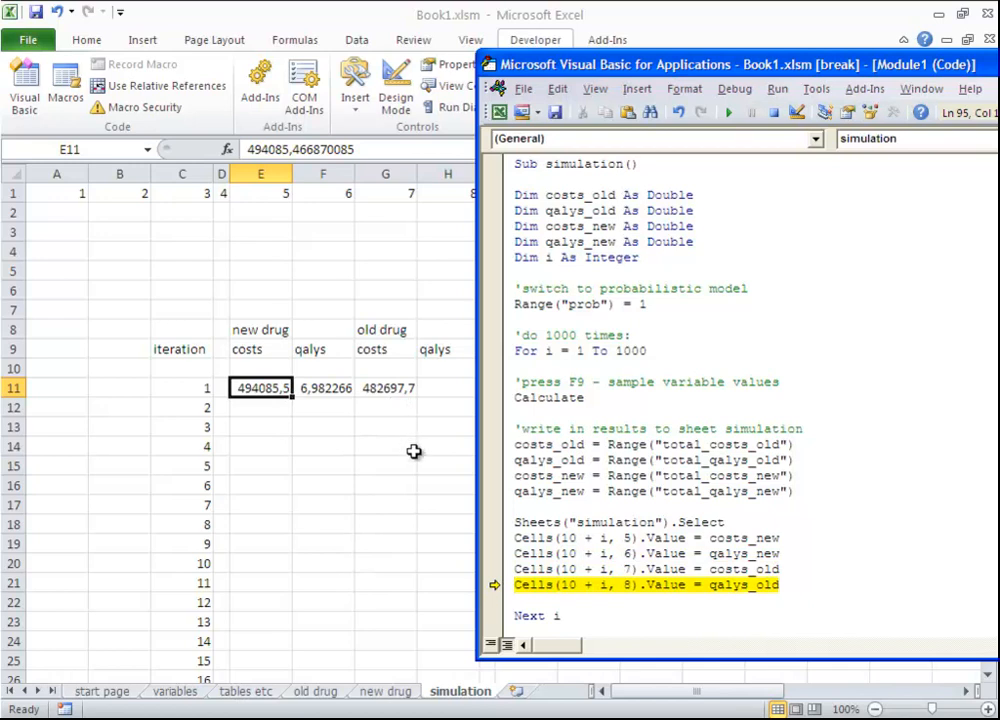
key("F8")
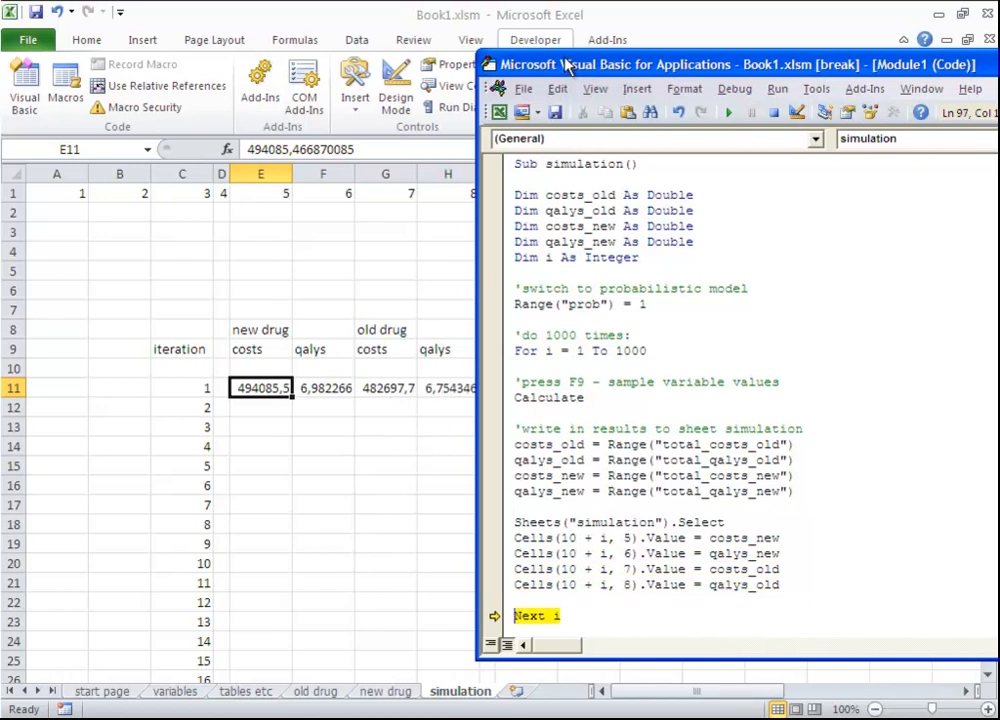
left_click_drag(570, 65, 629, 67)
mouse_move(639, 445)
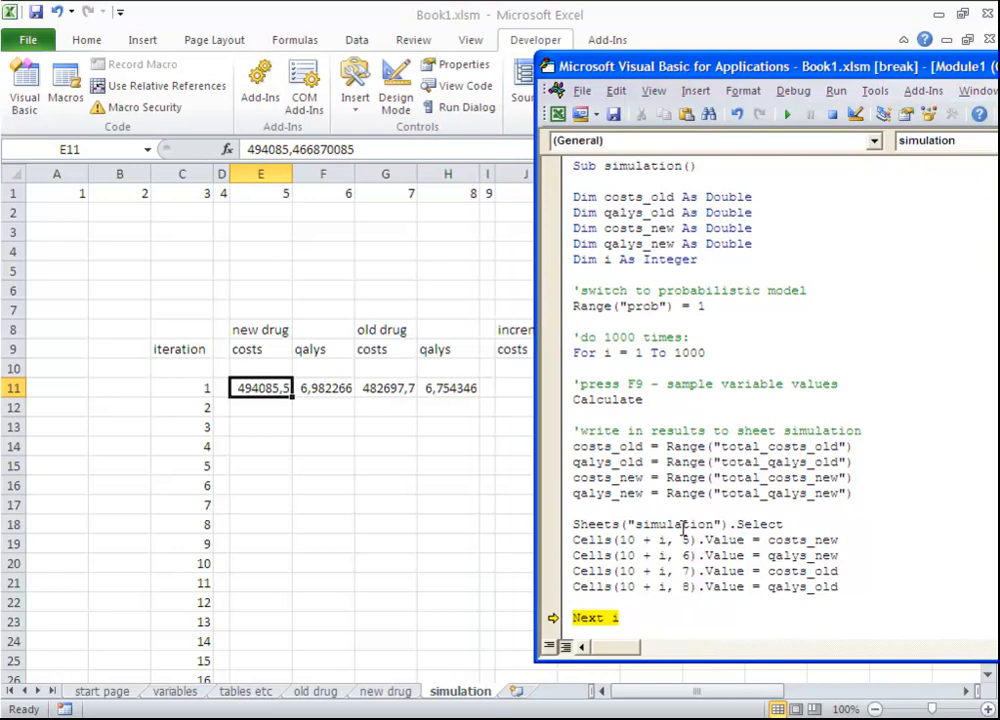
Step into iteration 2 through Calculate, the four result assignments and the simulation sheet selection, inspecting the value of i
mouse_move(613, 617)
key("F8")
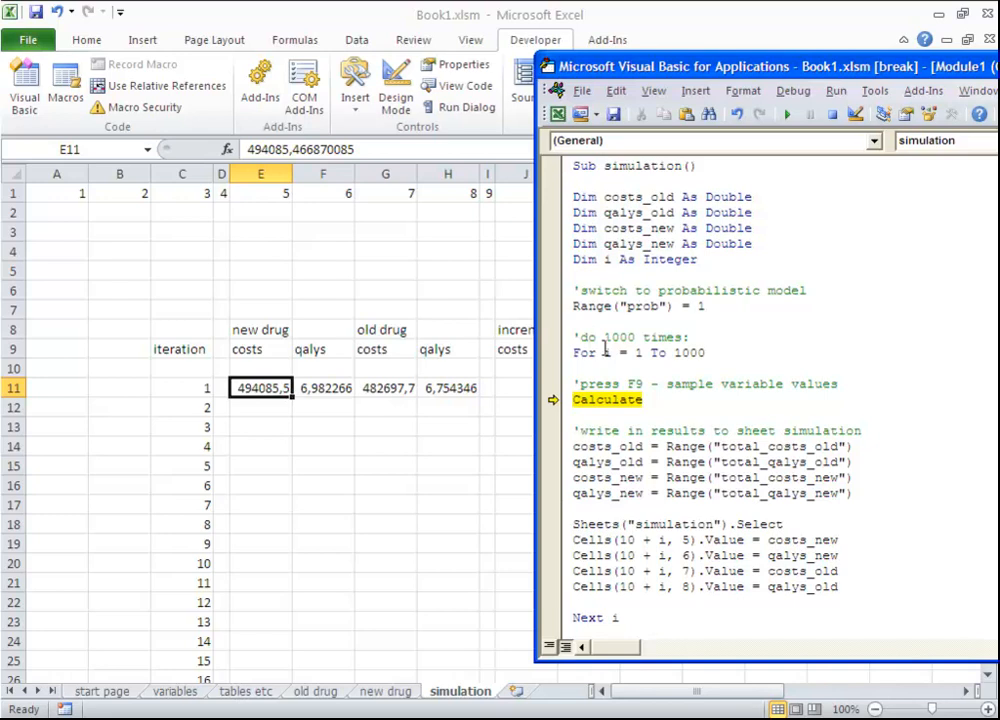
mouse_move(608, 352)
key("F8")
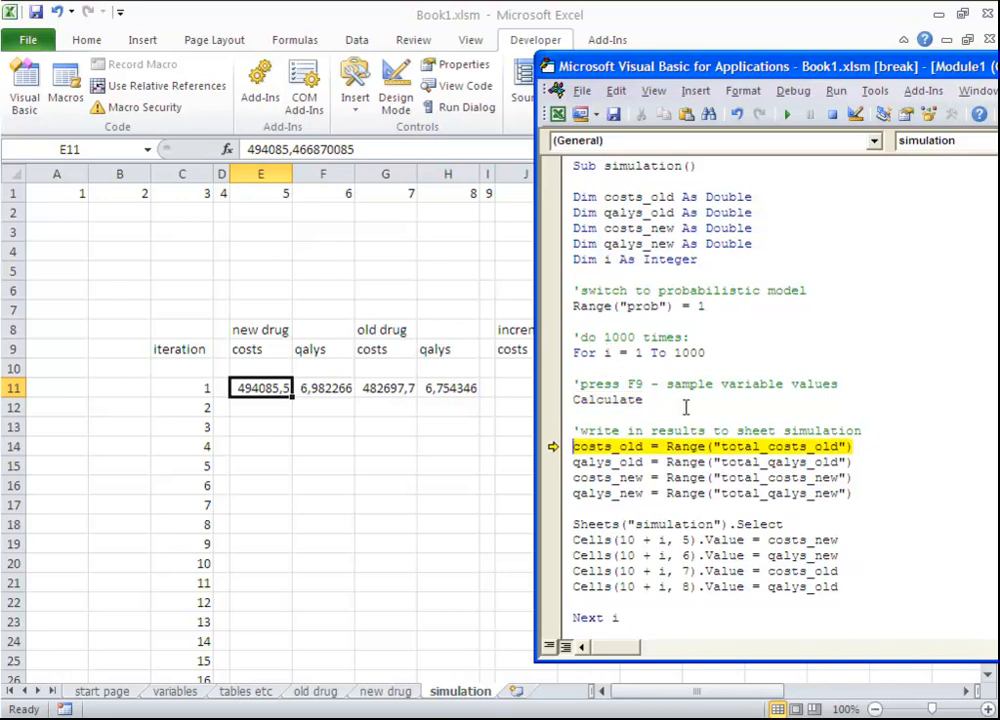
mouse_move(597, 452)
key("F8")
key("F8")
key("F8")
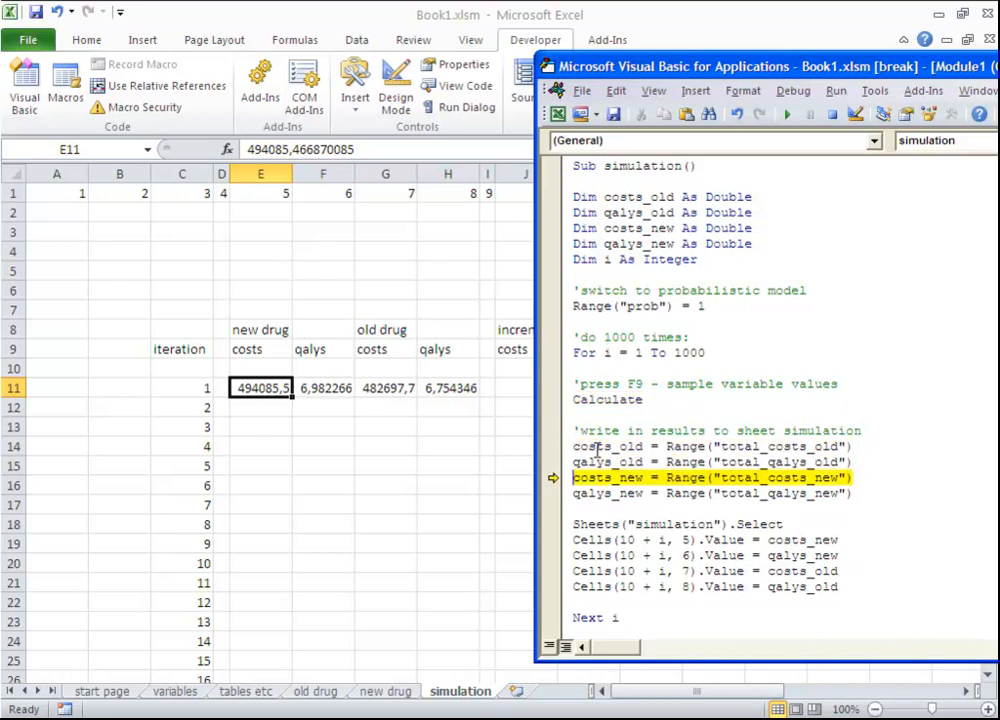
key("F8")
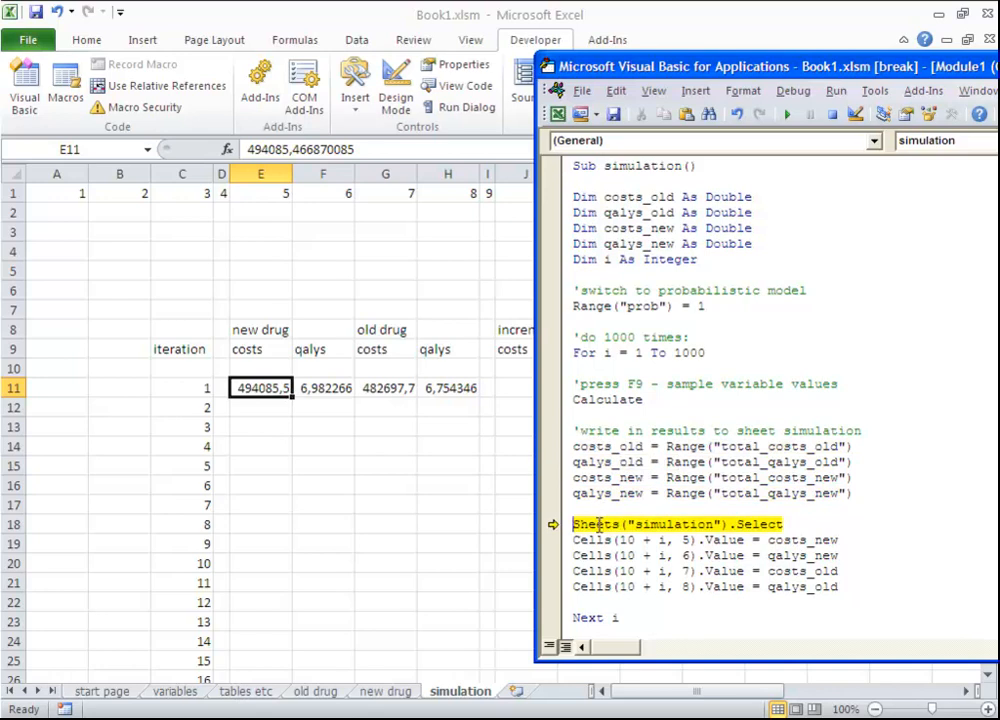
key("F8")
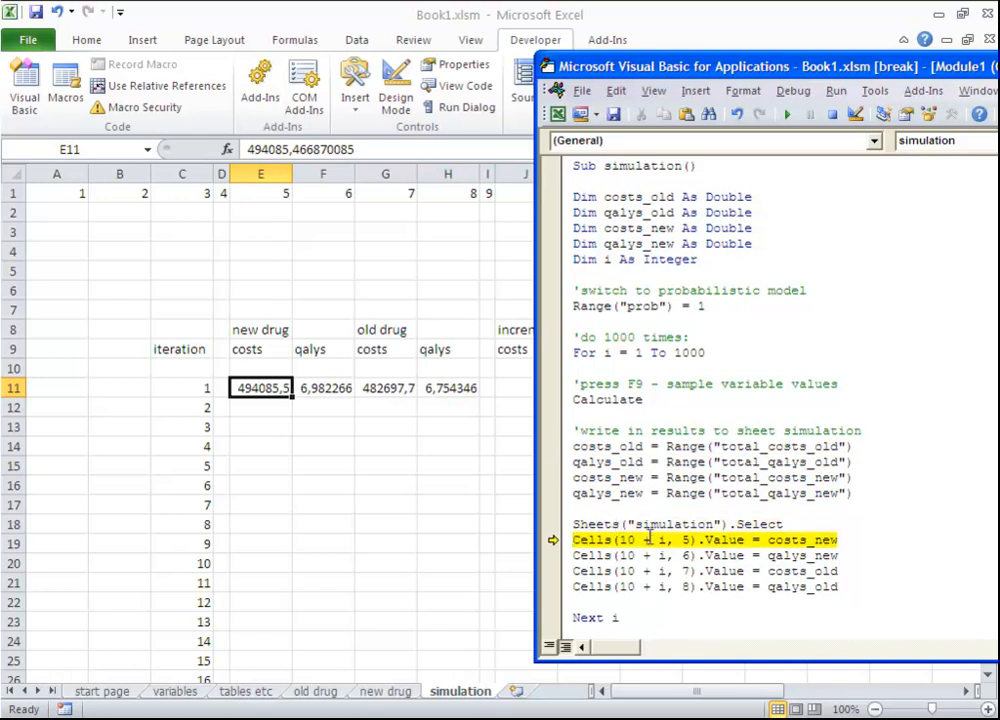
Step through the four cell-writing lines to fill row 12 with iteration 2's costs and QALYs
mouse_move(660, 538)
key("F8")
key("F8")
key("F8")
key("F8")
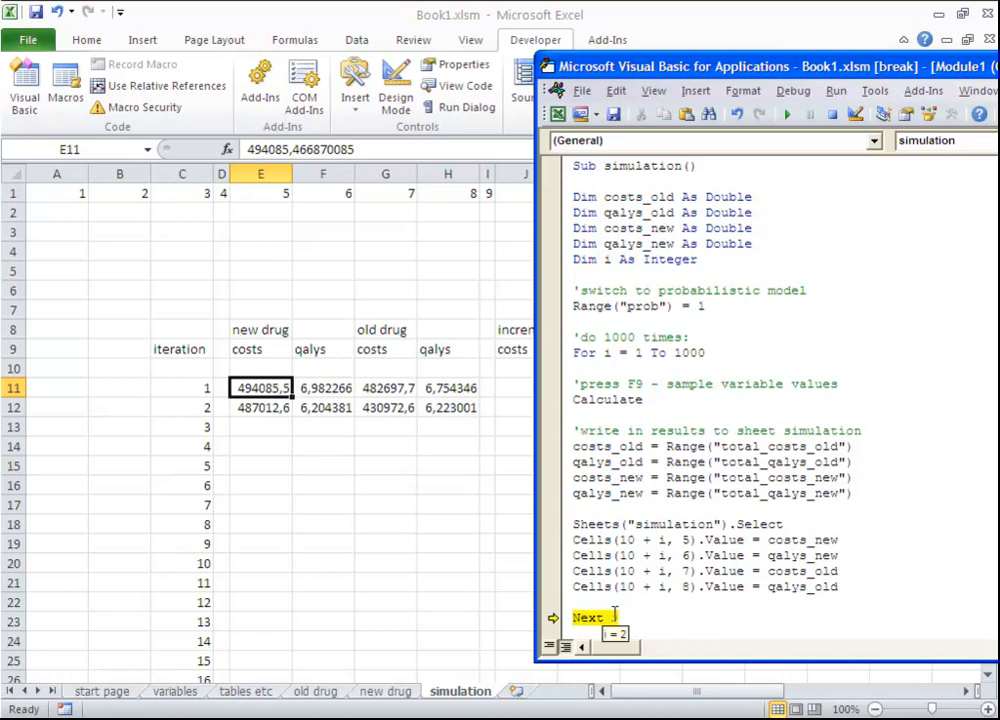
Step through the whole third loop iteration, checking i and writing its costs and QALYs into row 13
key("F8")
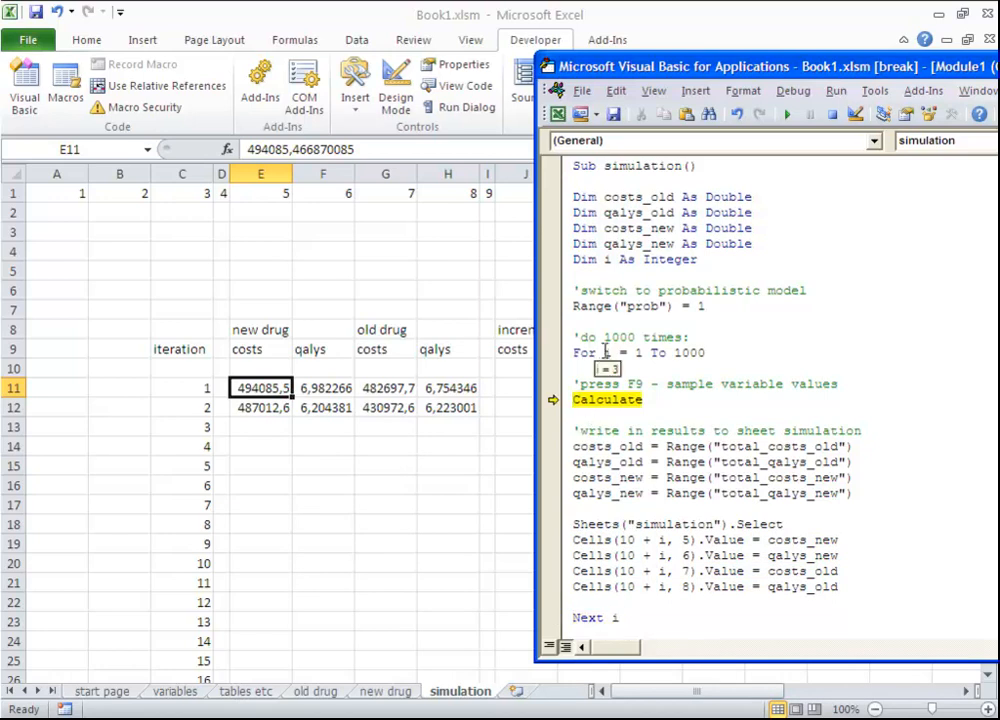
key("F8")
key("F8")
key("F8")
key("F8")
key("F8")
key("F8")
key("F8")
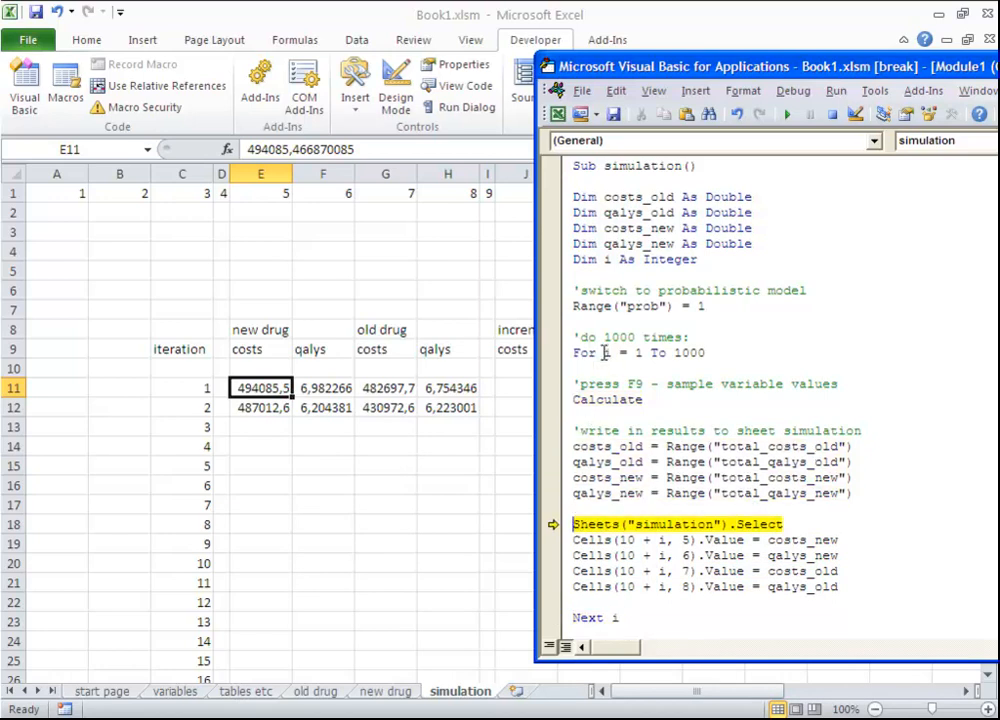
key("F8")
key("F8")
key("F8")
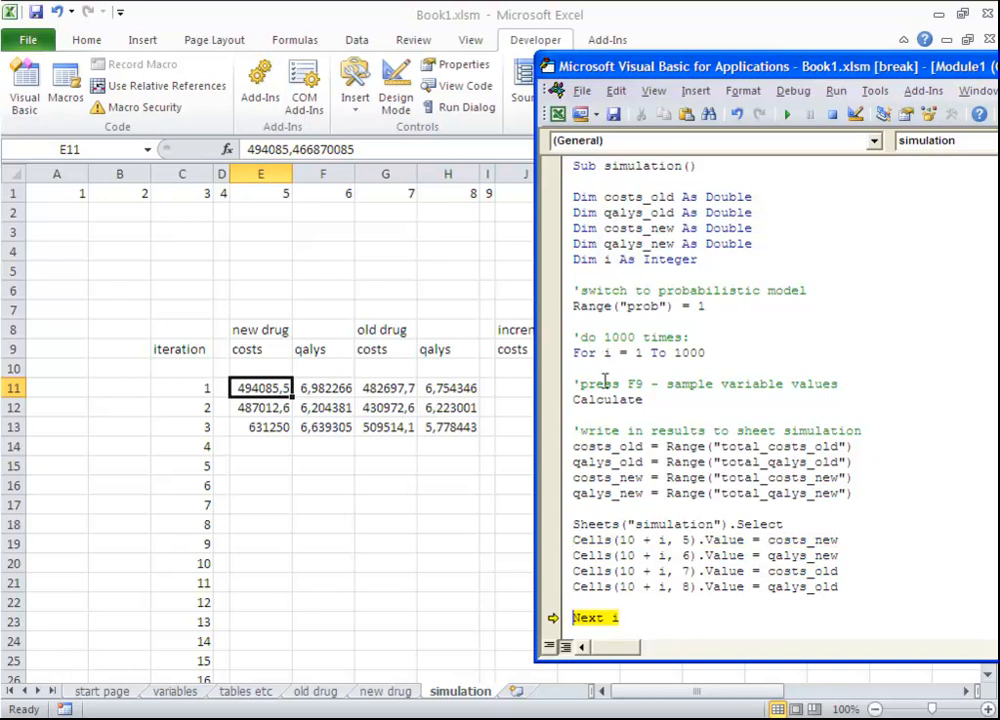
Keep stepping through the loop to fill iterations 4 to 6 and reach the first cell-writing line of iteration 7
key("F8")
key("F8")
key("F8")
key("F8")
key("F8")
key("F8")
key("F8")
key("F8")
key("F8")
key("F8")
key("F8")
key("F8")
key("F8")
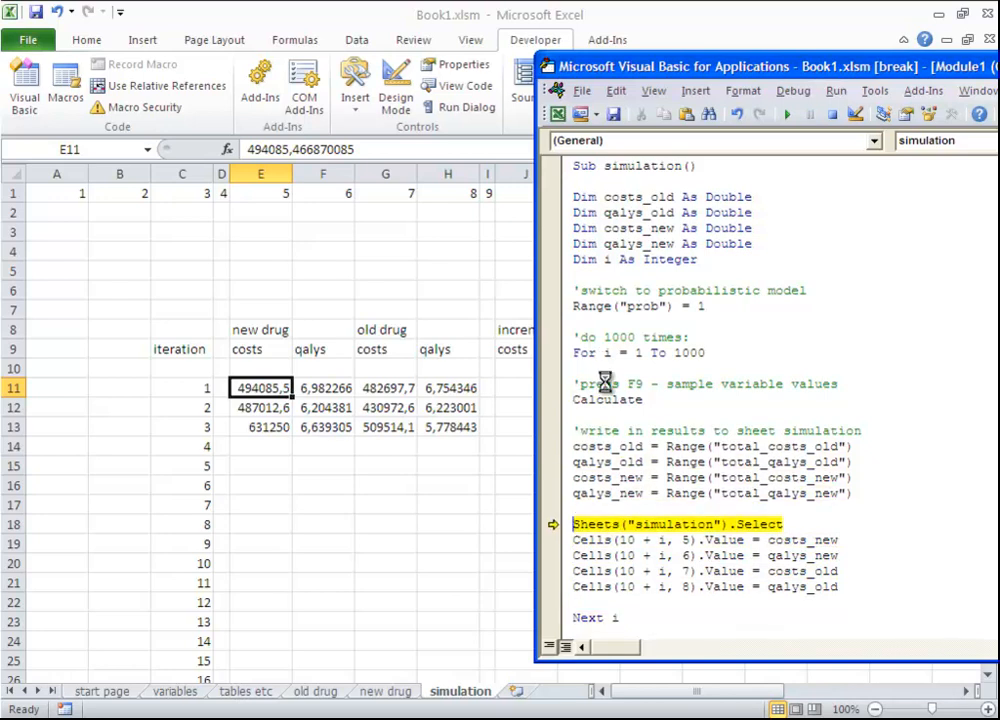
key("F8")
key("F8")
key("F8")
key("F8")
key("F8")
key("F8")
key("F8")
key("F8")
key("F8")
key("F8")
key("F8")
key("F8")
key("F8")
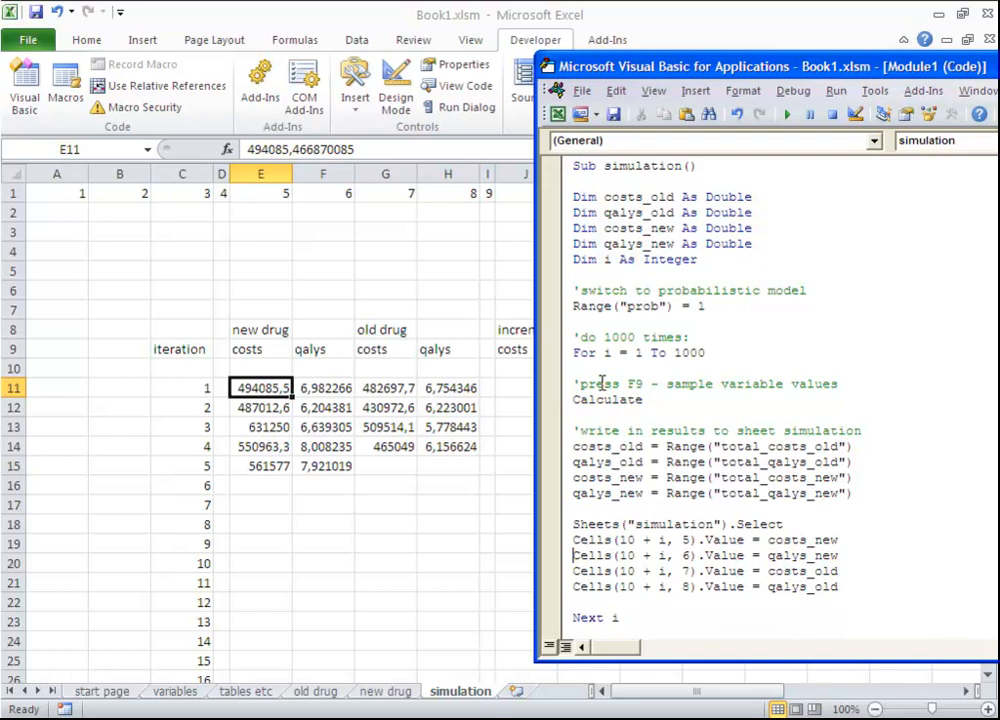
key("F8")
key("F8")
key("F8")
key("F8")
key("F8")
key("F8")
key("F8")
key("F8")
key("F8")
key("F8")
key("F8")
key("F8")
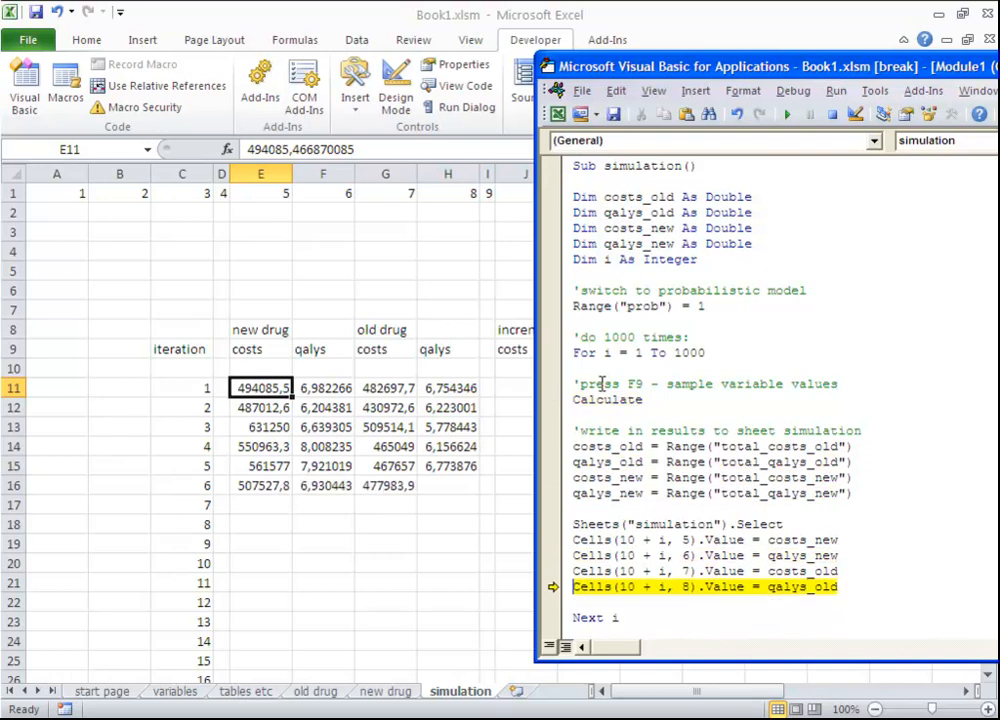
key("F8")
key("F8")
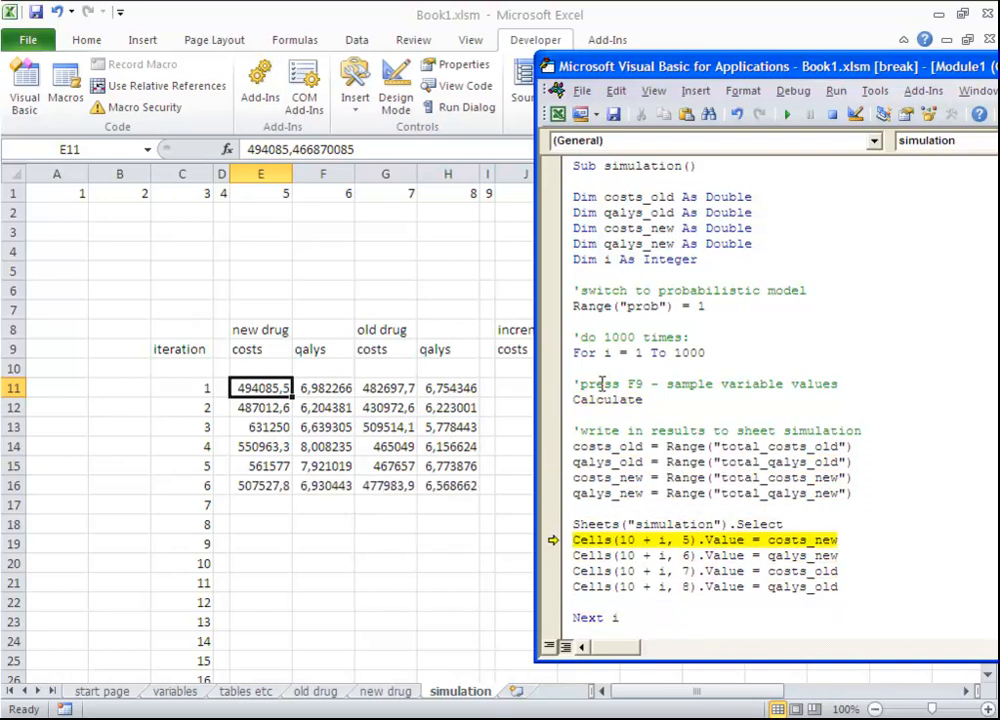
Set a breakpoint on the Range("prob") = 2 line, run the remaining iterations up to it, and inspect the prob value
scroll(601, 383, "down", 2)
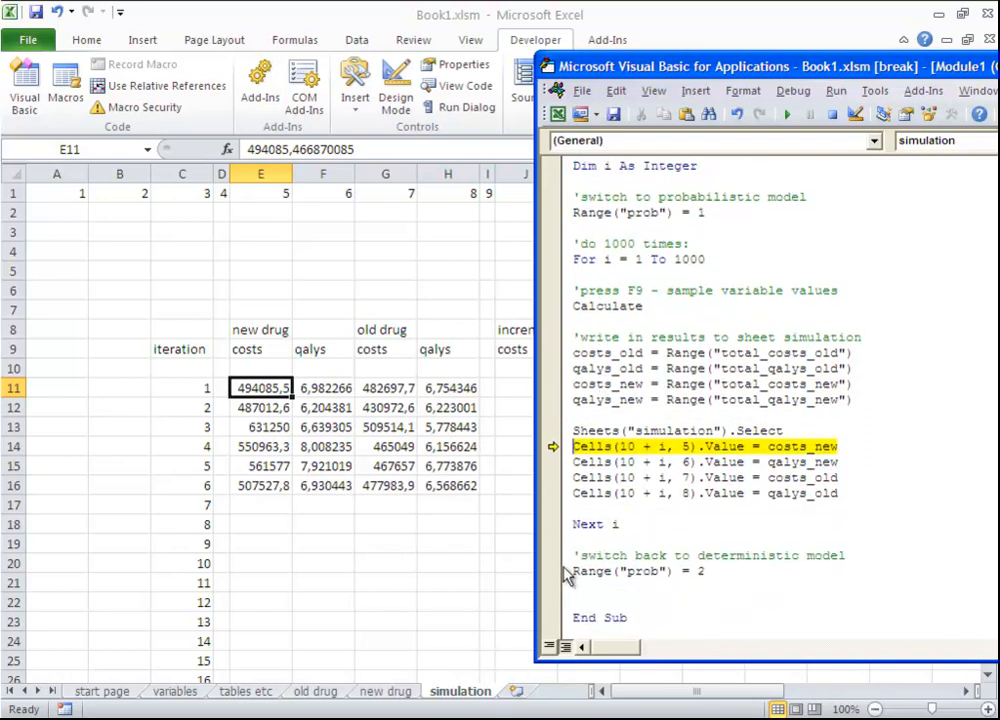
left_click(552, 574)
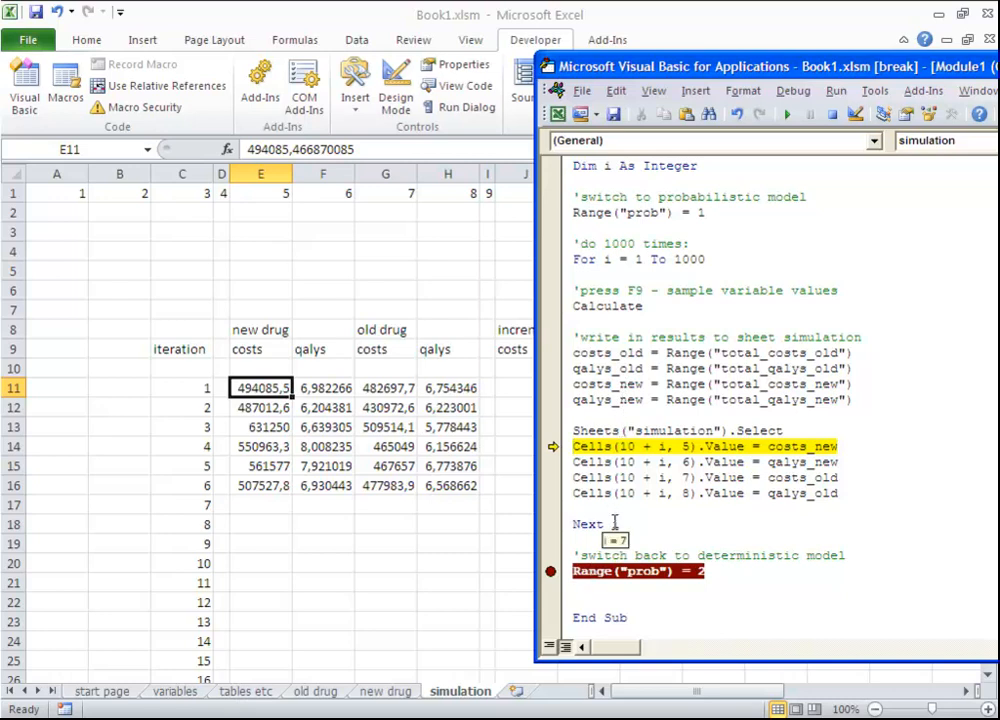
key("F5")
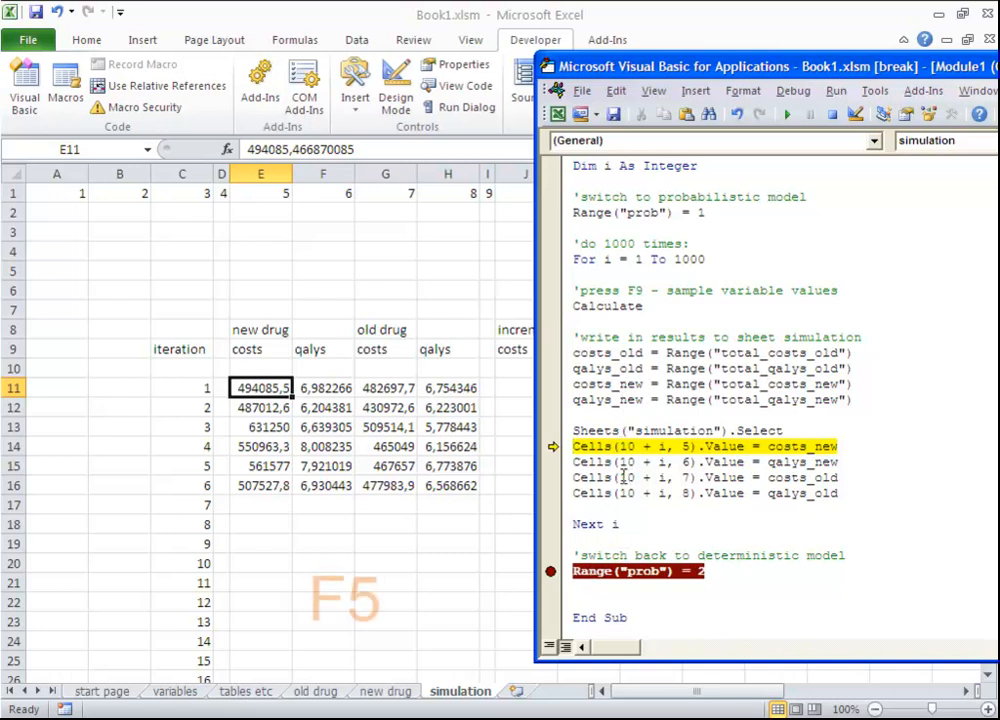
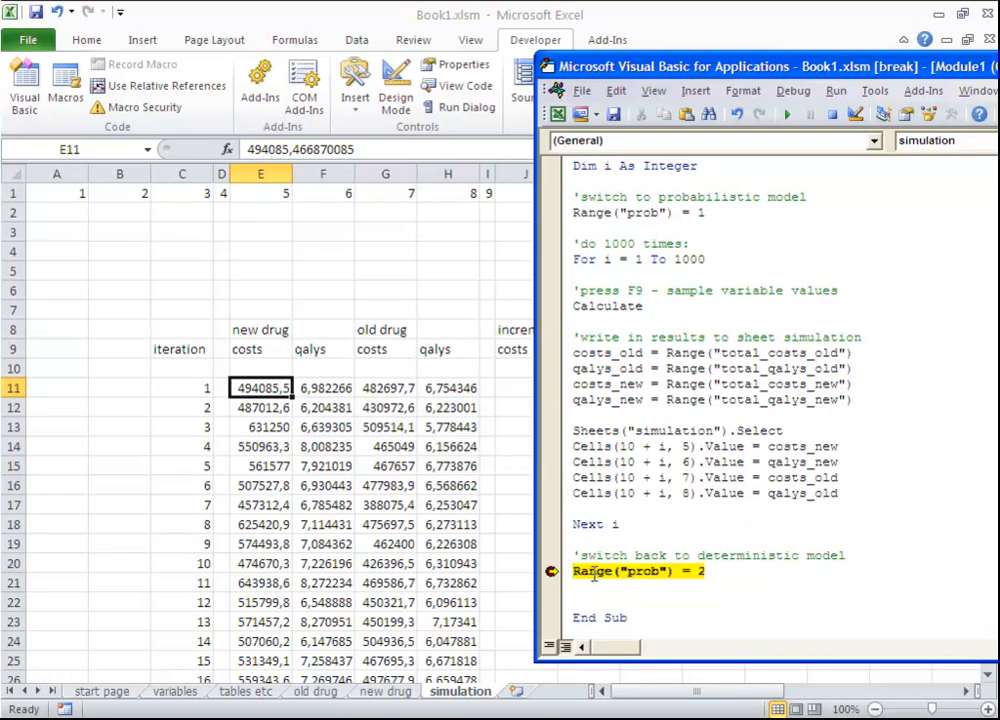
mouse_move(573, 571)
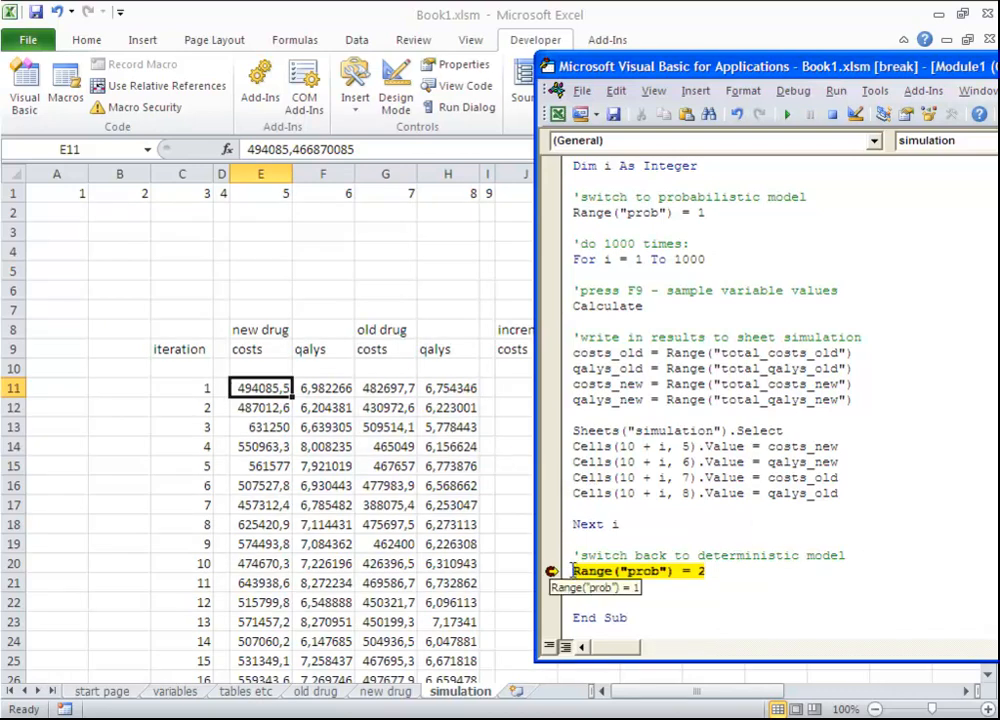
Look through the simulation sheet's iteration rows to check that costs and QALYs are filled in for both drugs
left_click(395, 507)
scroll(392, 506, "down", 20)
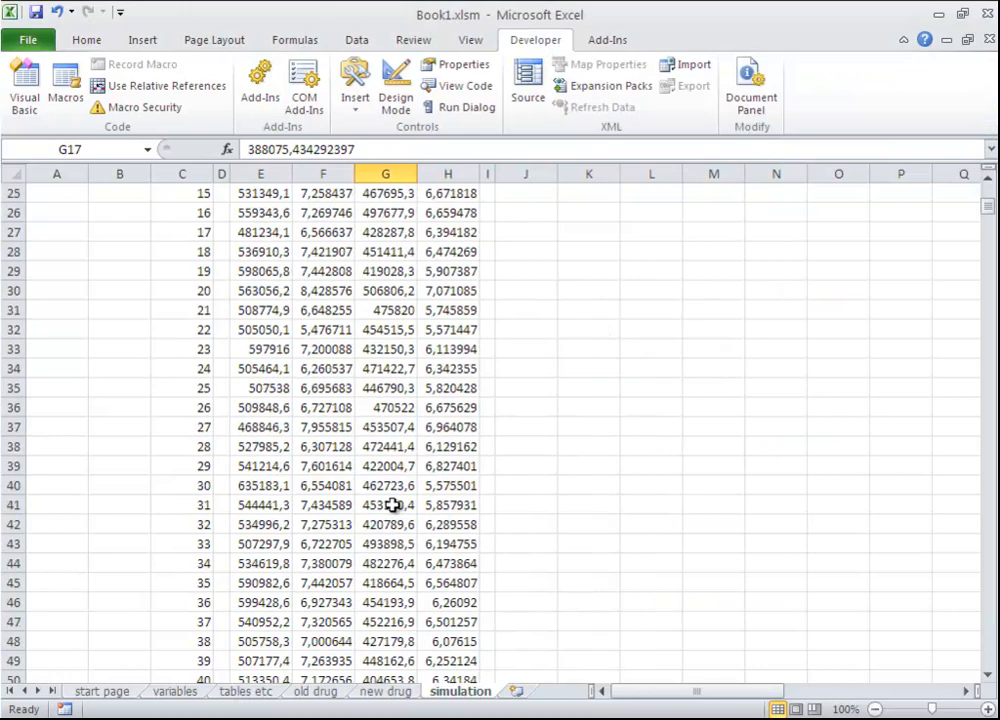
scroll(396, 505, "down", 20)
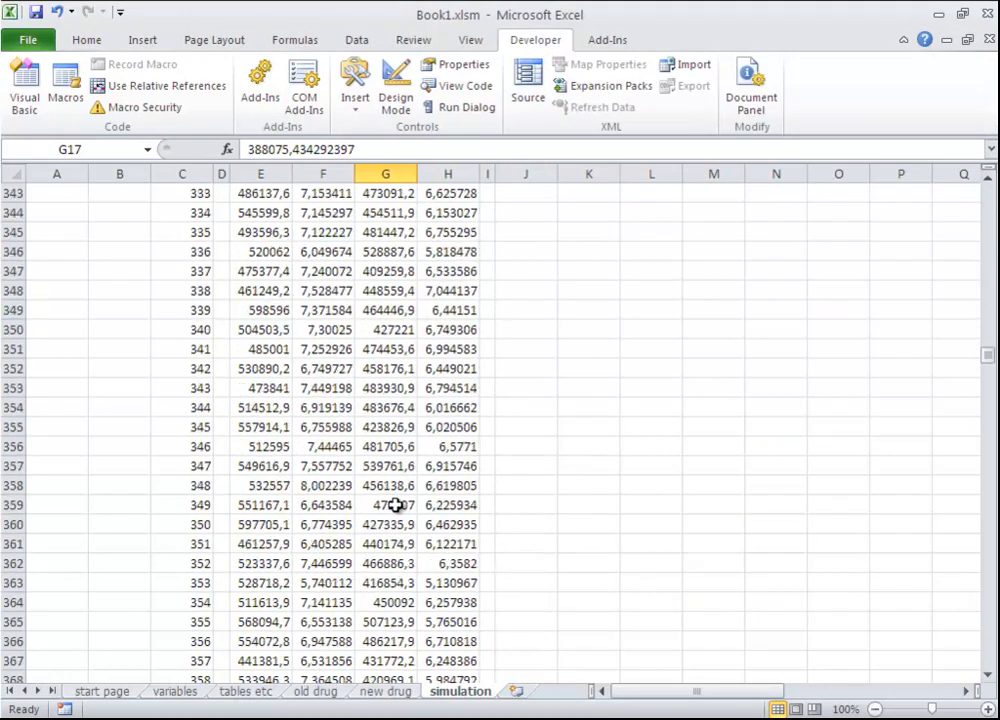
scroll(396, 505, "down", 20)
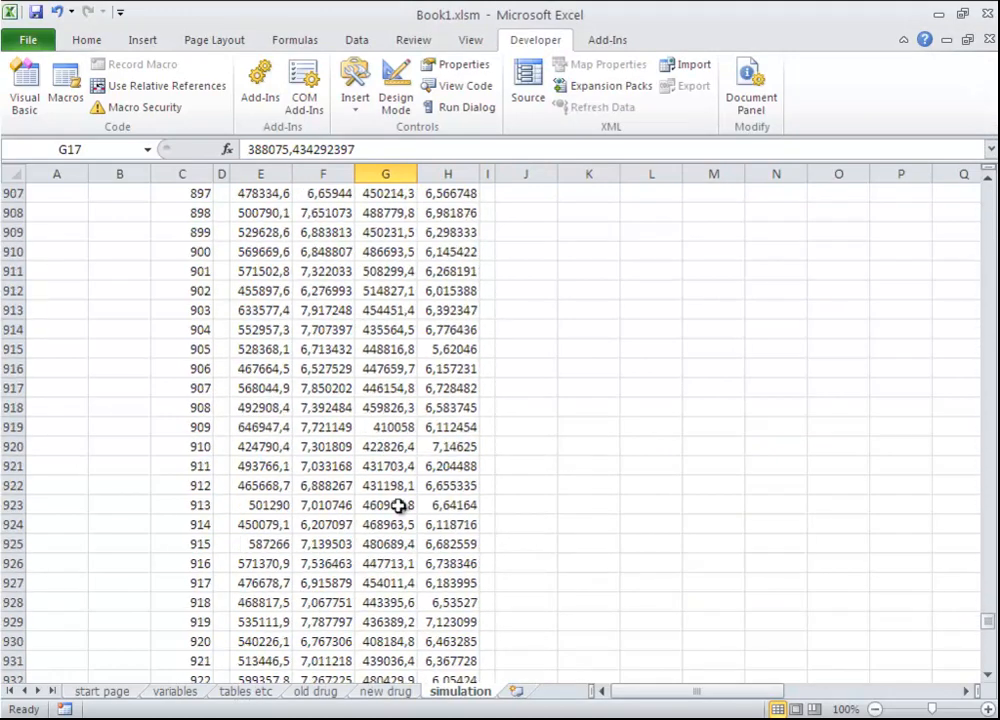
scroll(420, 565, "up", 11)
scroll(438, 559, "up", 20)
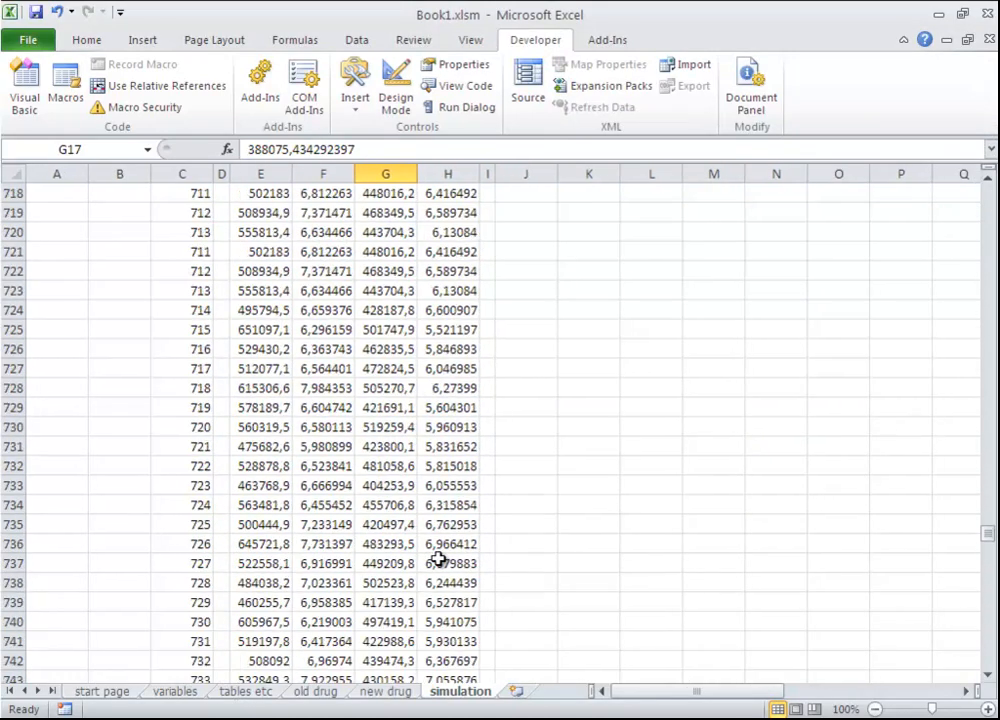
scroll(438, 559, "up", 11)
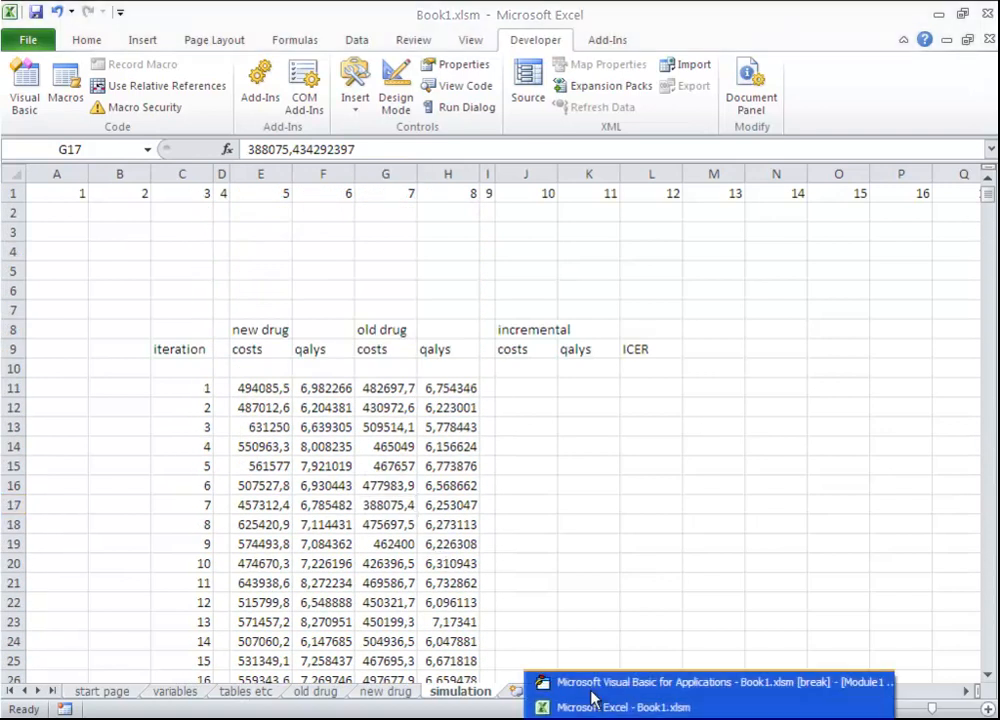
Return to the VBA editor, clear the breakpoint, and execute the Range("prob") = 2 line that switches back to the deterministic model
left_click(668, 683)
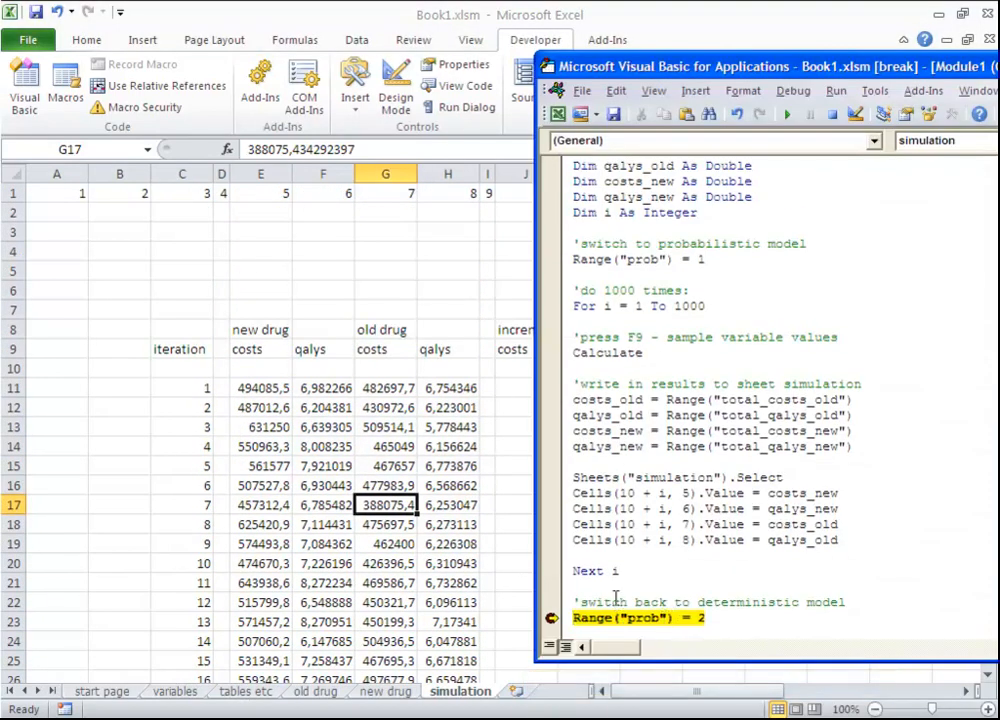
scroll(628, 600, "down", 1)
scroll(699, 602, "up", 1)
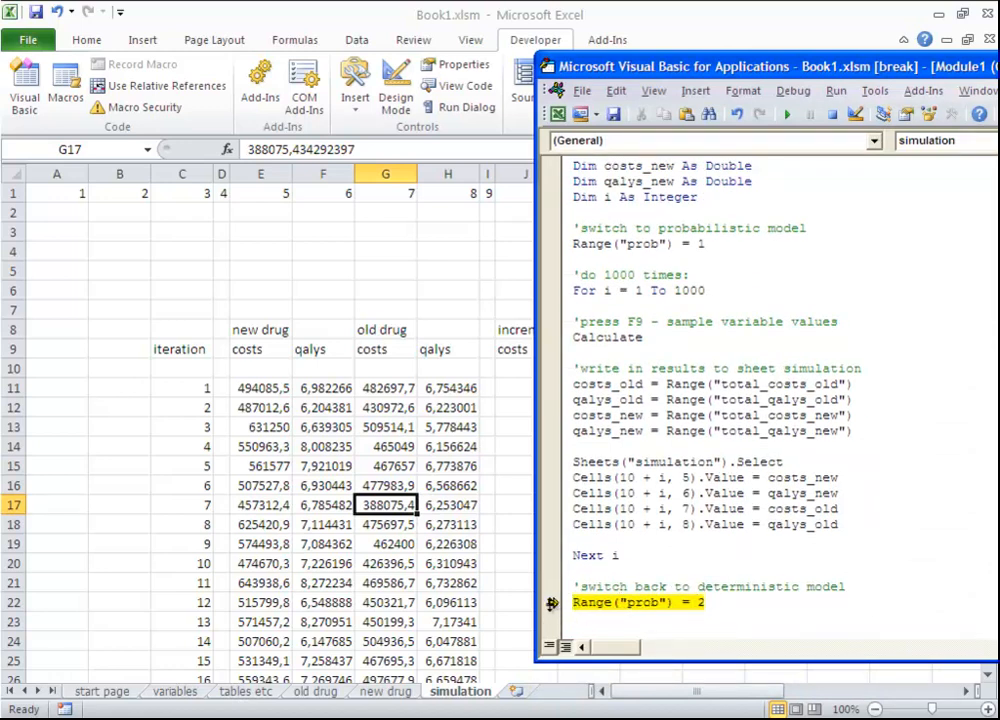
key("F8")
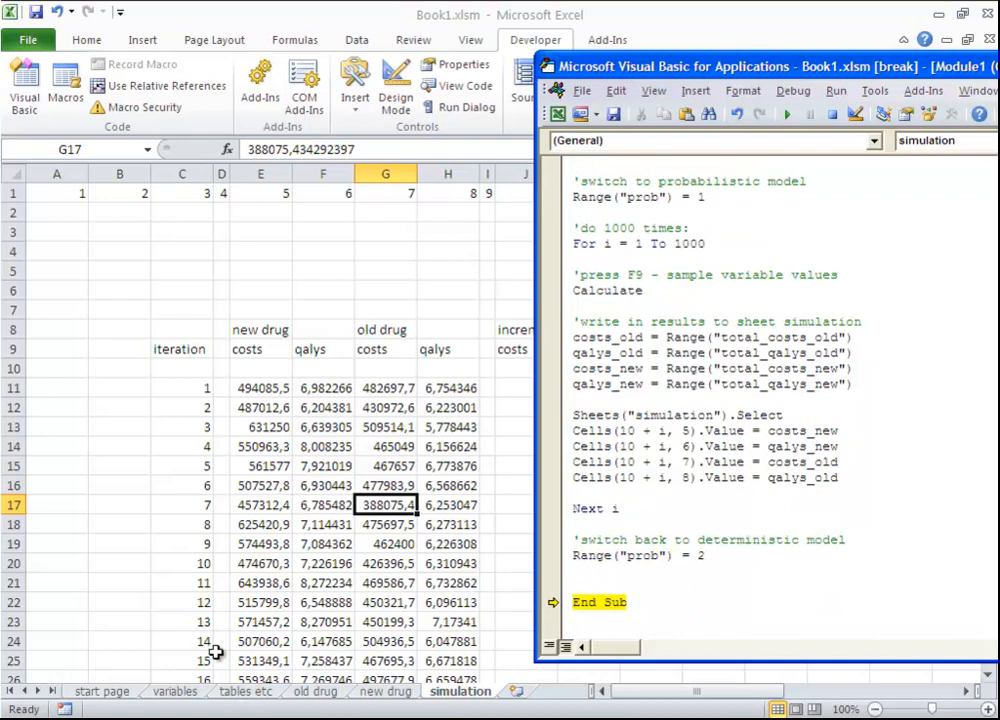
Check the model type and results on the start page, and return to the VBA editor to execute End Sub
left_click(103, 691)
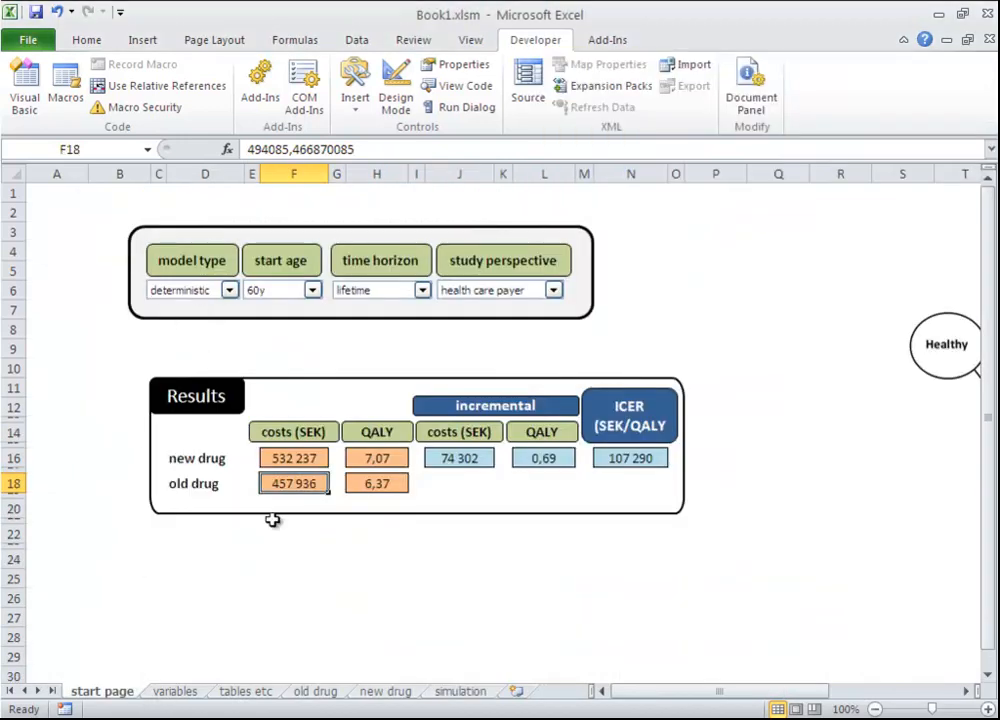
left_click(606, 718)
left_click(715, 682)
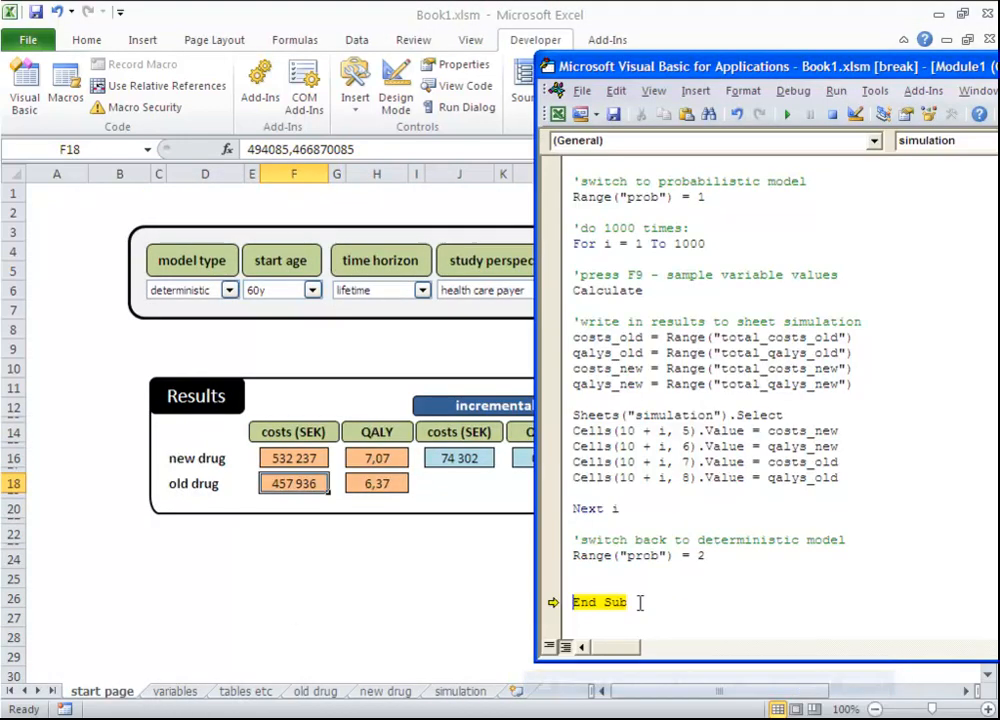
key("F8")
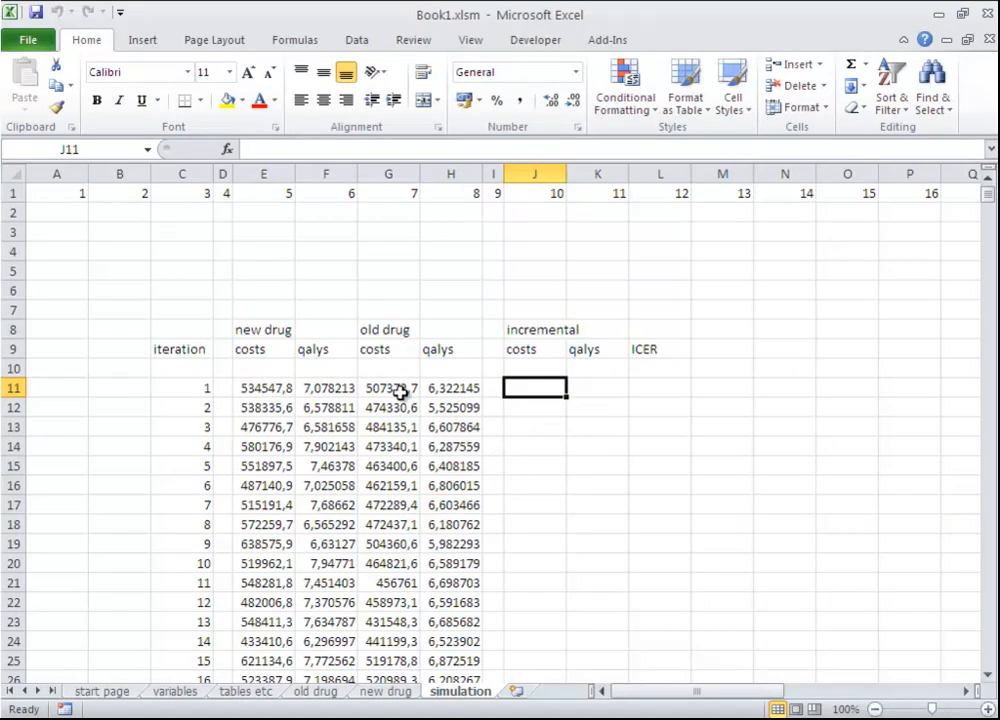
Calculate the first iteration's incremental costs in J11 with the formula =E11-G11
type("=")
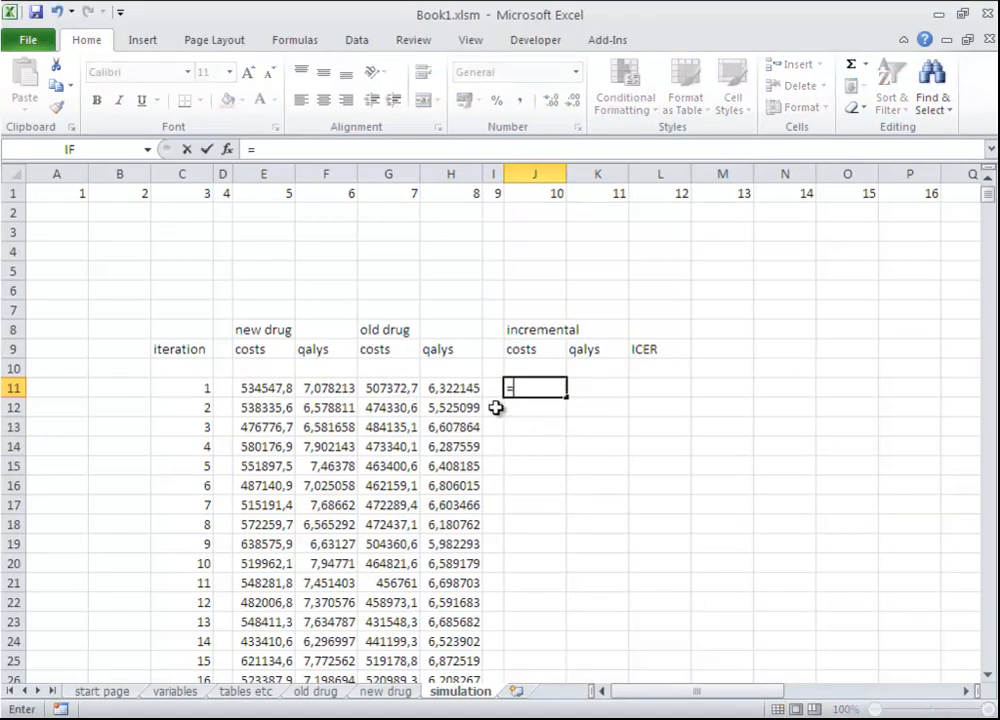
left_click(276, 388)
type("-")
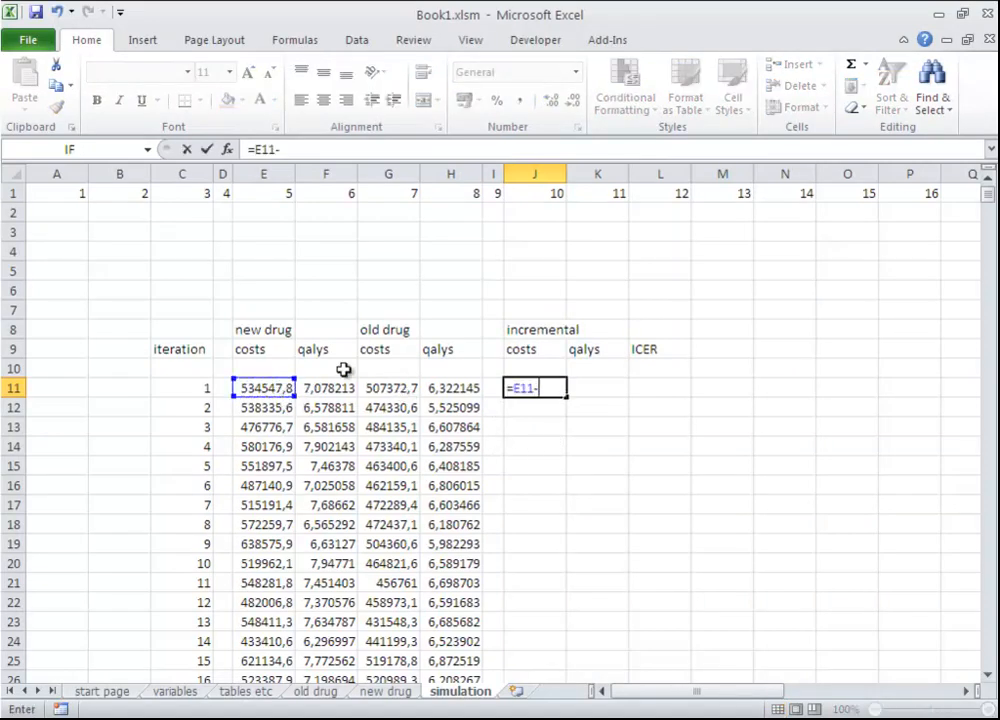
left_click(390, 386)
key("Return")
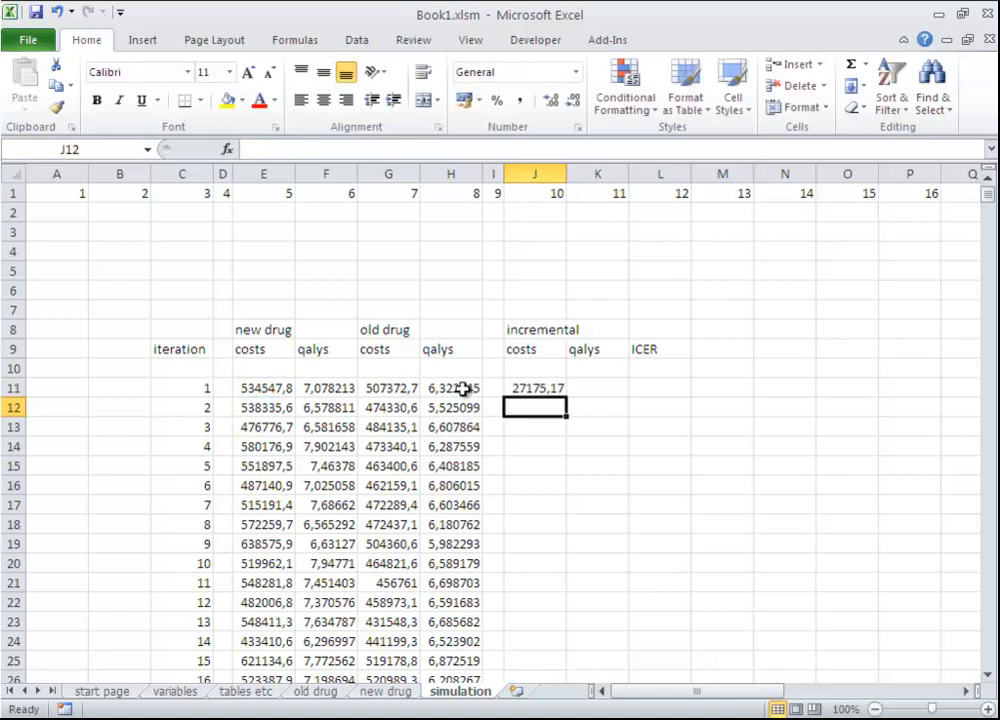
Calculate the first iteration's incremental QALYs in K11 with the formula =F11-H11
left_click(585, 388)
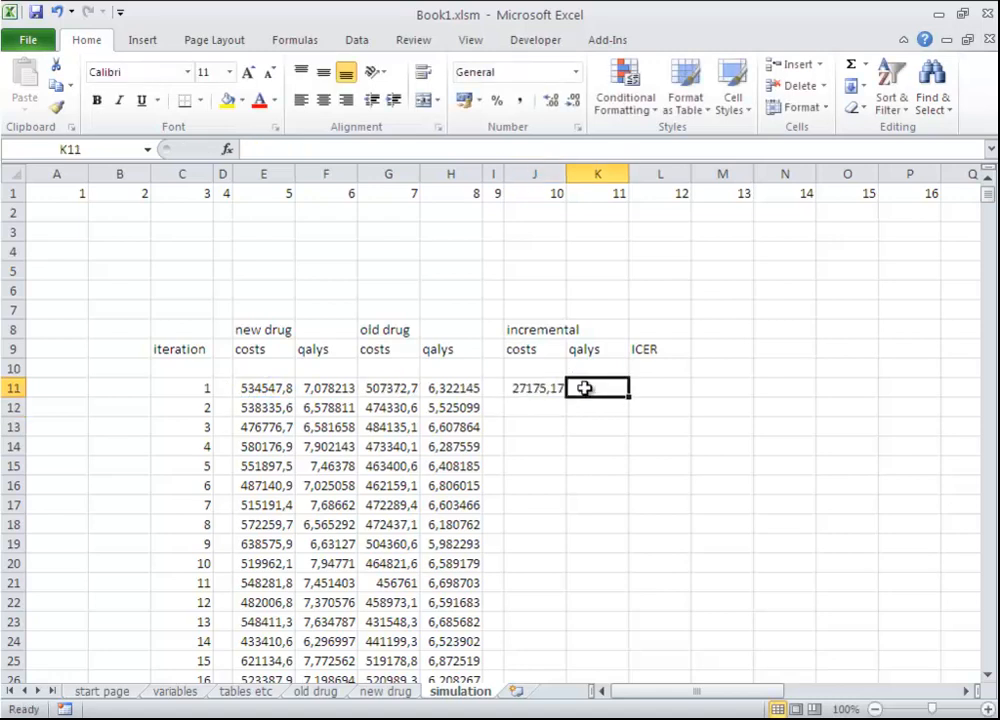
type("=")
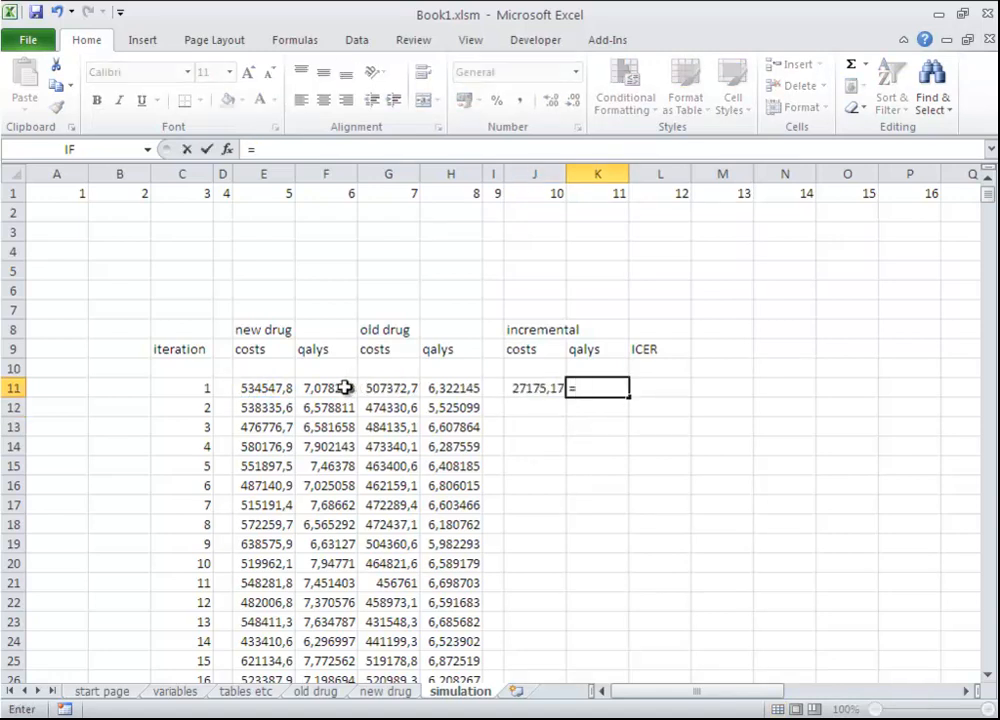
left_click(344, 387)
type("-")
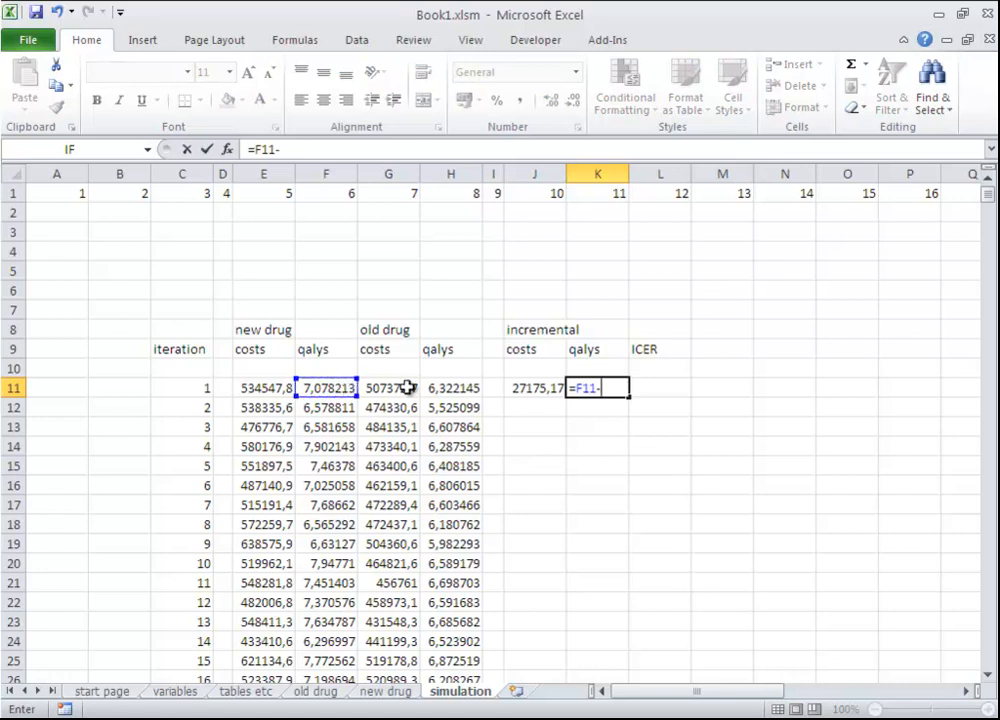
left_click(432, 386)
key("Return")
key("Left")
key("Down")
key("Down")
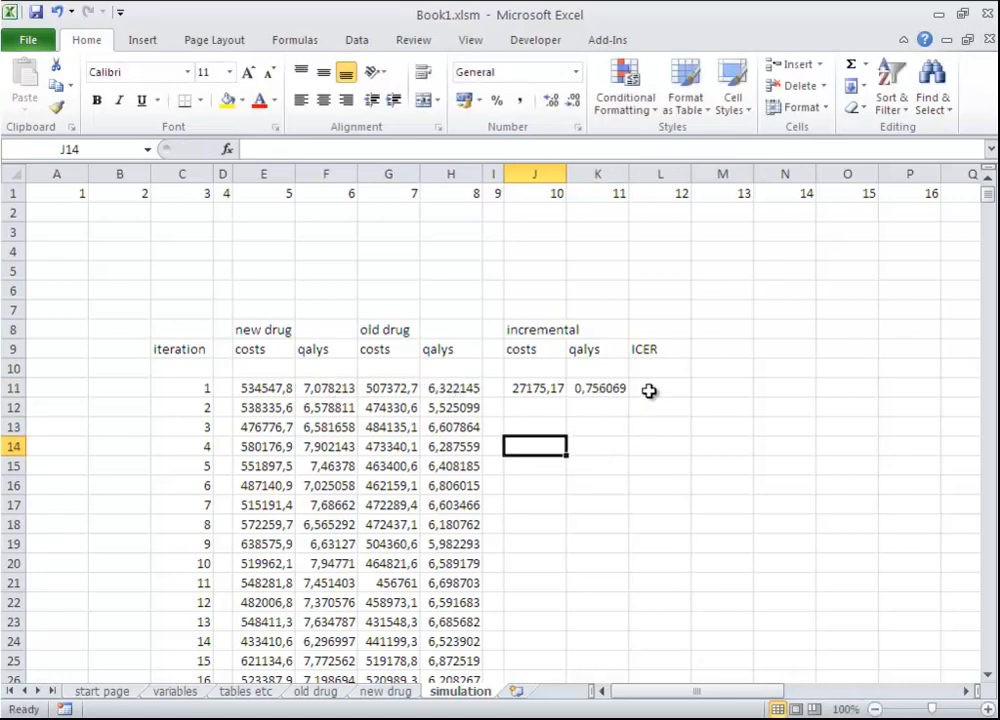
Calculate the first iteration's ICER in L11 with the formula =J11/K11
left_click(647, 390)
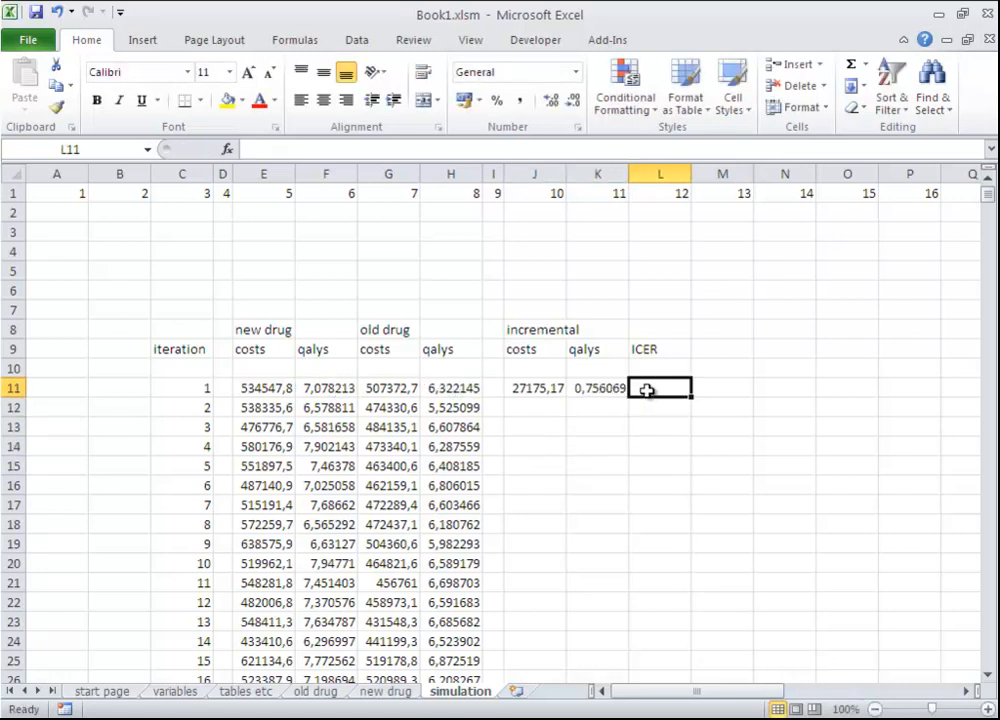
type("=")
left_click(549, 388)
type("/")
left_click(583, 388)
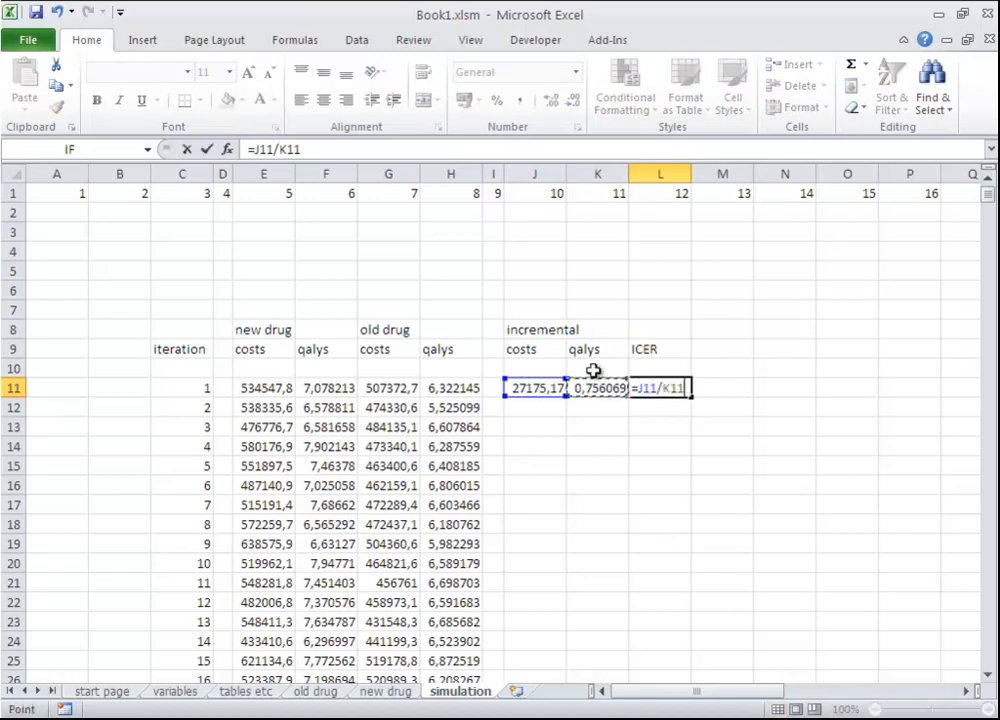
key("Return")
left_click(618, 440)
Format the ICER in L11 as a centred number with 0 decimals and a 1000 separator, and copy that format to J11
left_click(661, 390)
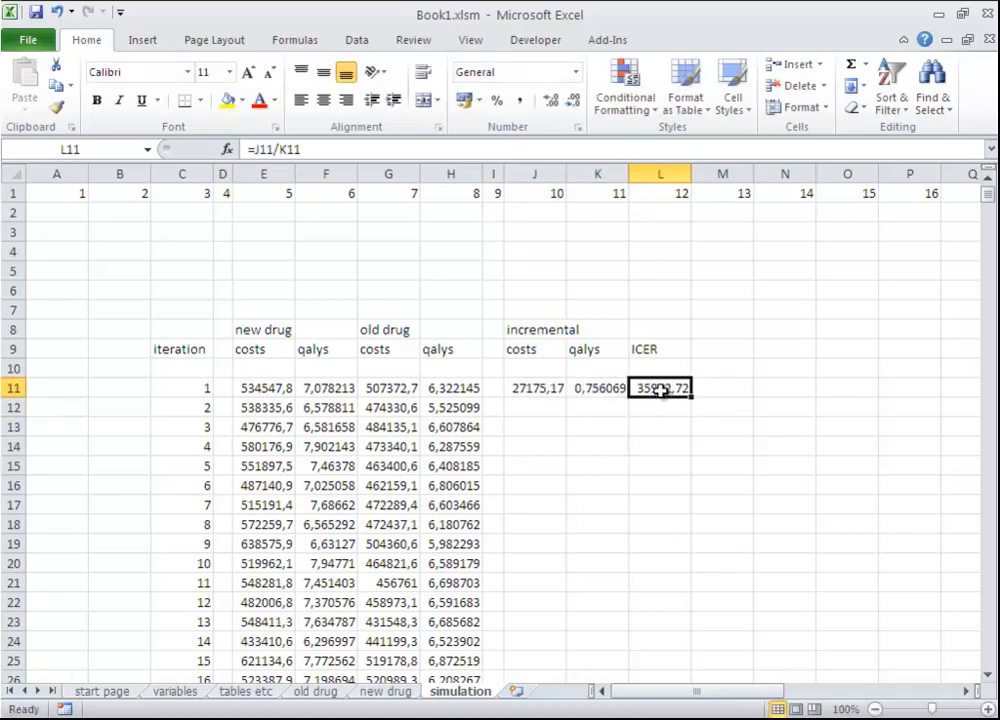
left_click(578, 128)
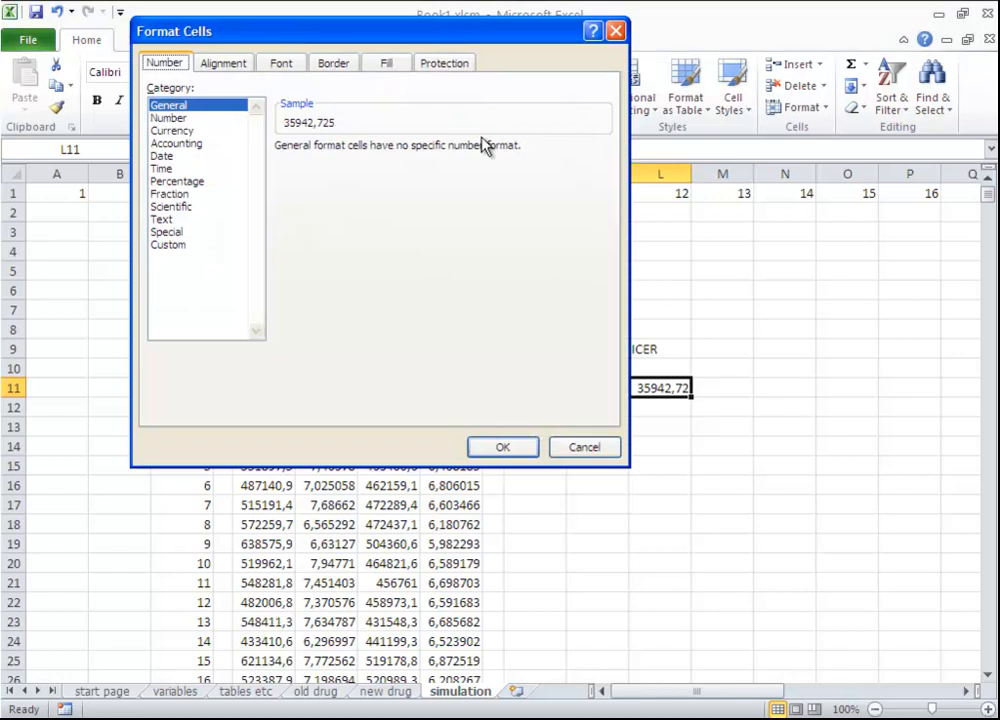
left_click(208, 118)
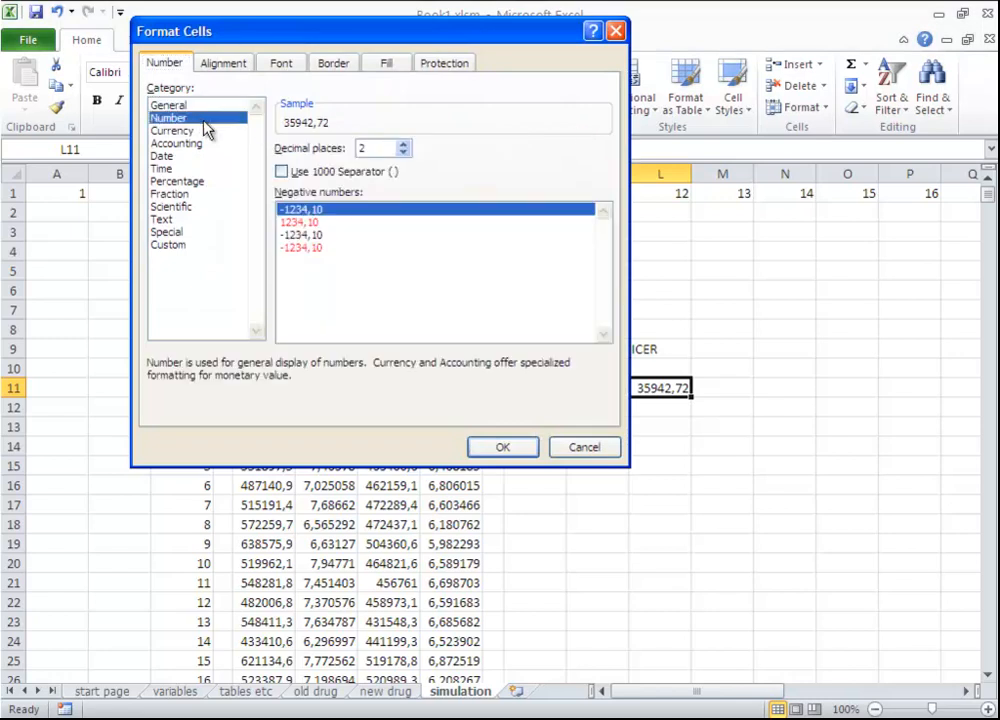
left_click(404, 153)
left_click(404, 153)
left_click(282, 171)
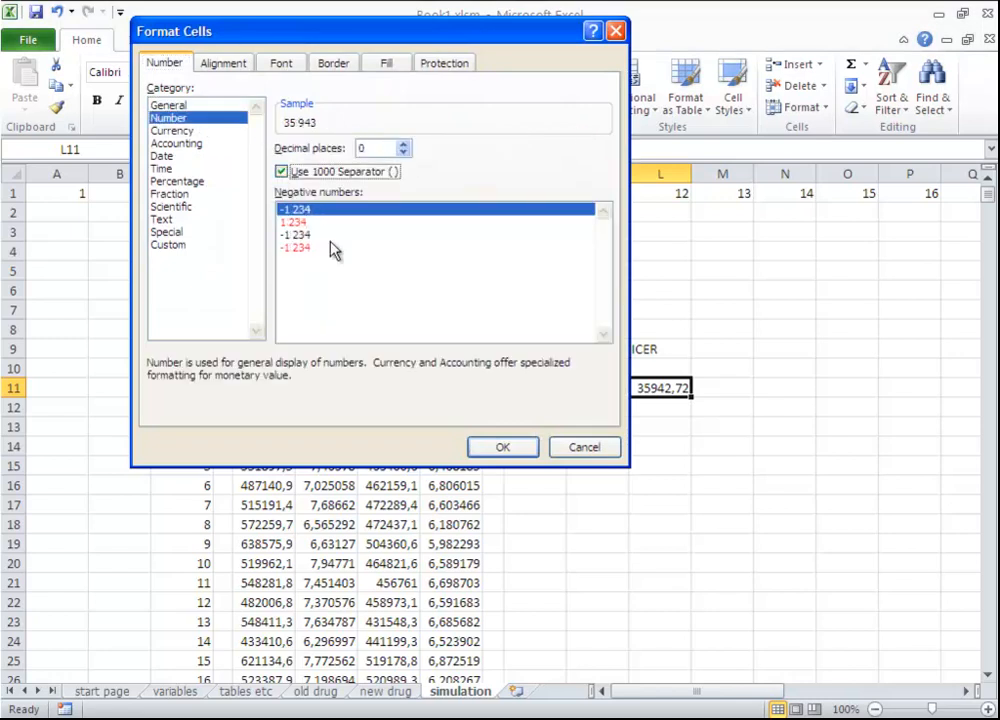
left_click(504, 447)
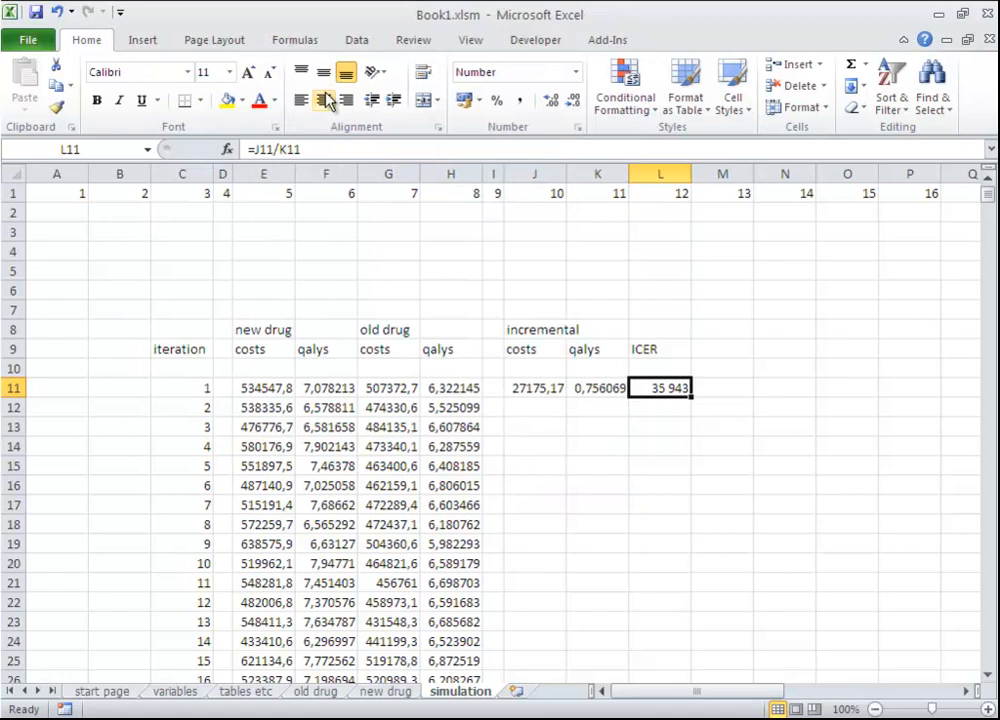
left_click(56, 107)
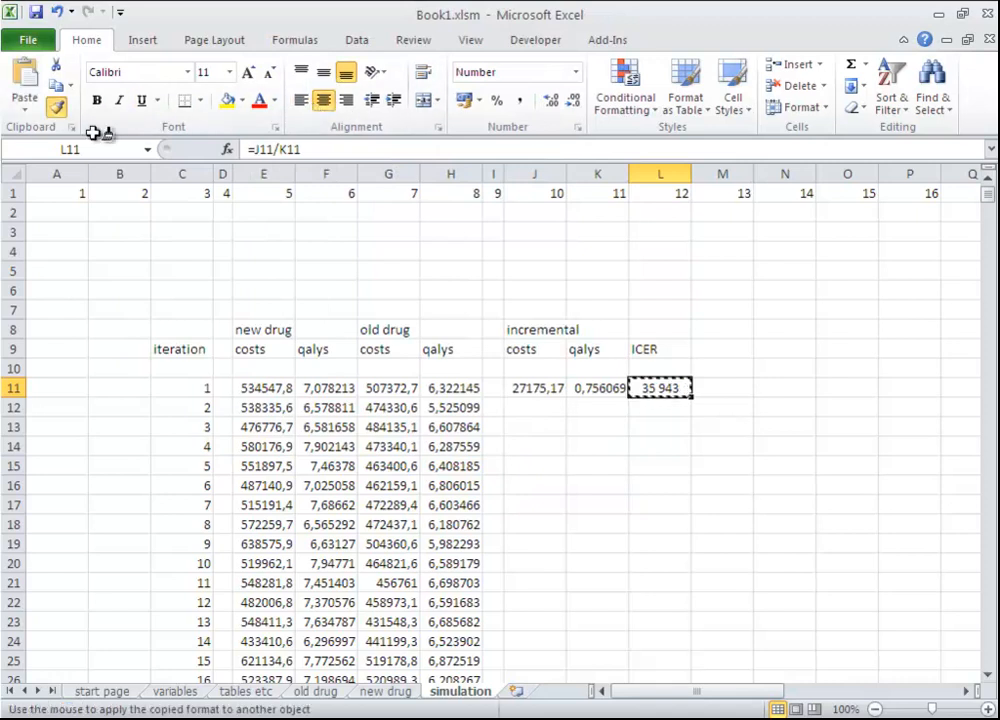
left_click(542, 386)
Reduce the incremental QALYs in K11 to two decimal places and centre the cell
left_click(618, 390)
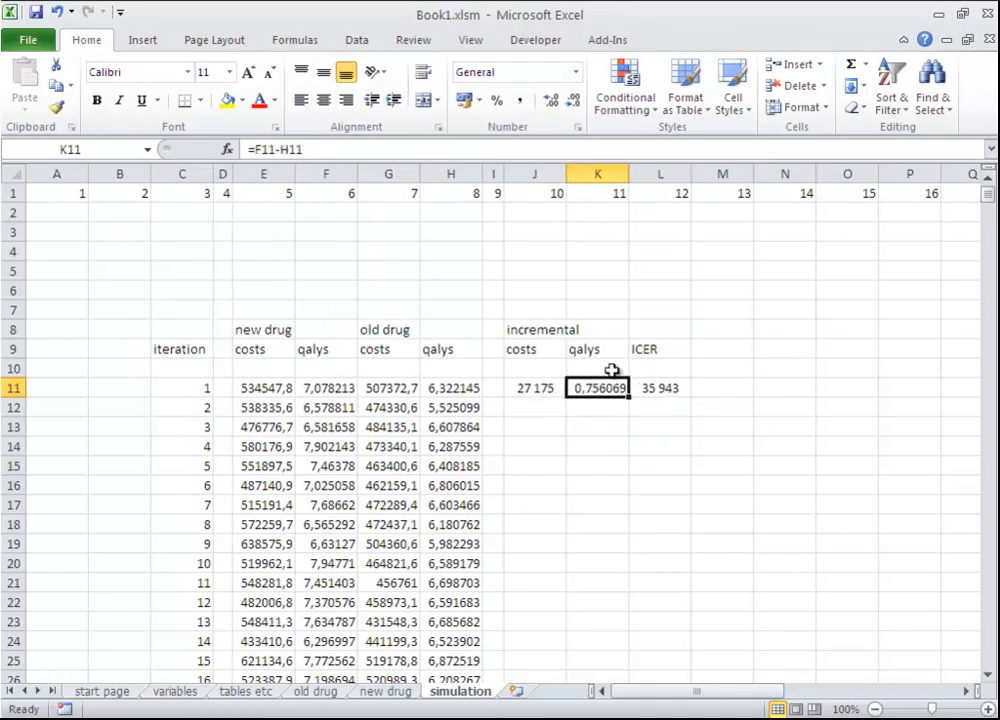
left_click(573, 100)
left_click(572, 100)
left_click(572, 100)
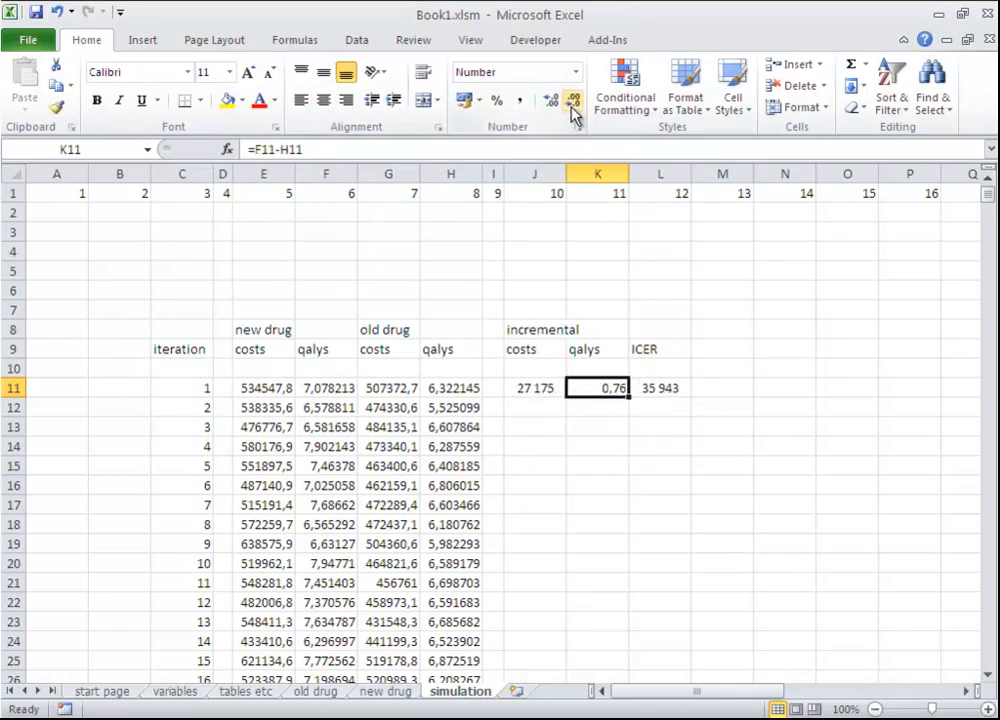
left_click(323, 100)
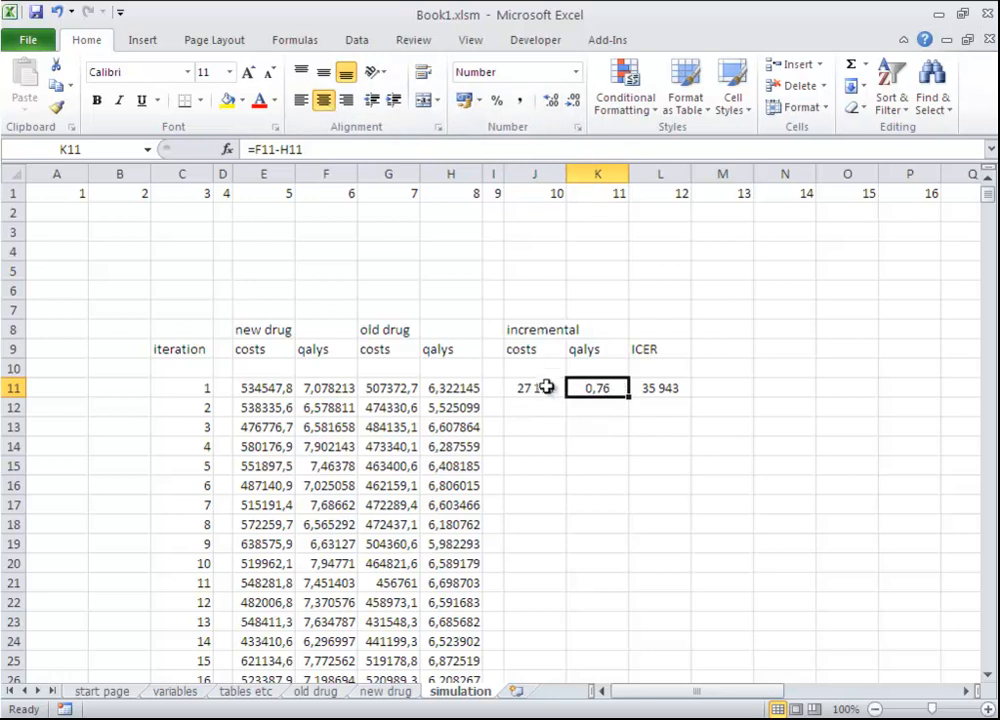
Fill the J11:L11 formulas down to row 1010 for all 1000 iterations, and examine the incremental results in row 1001
left_click_drag(546, 387, 684, 646)
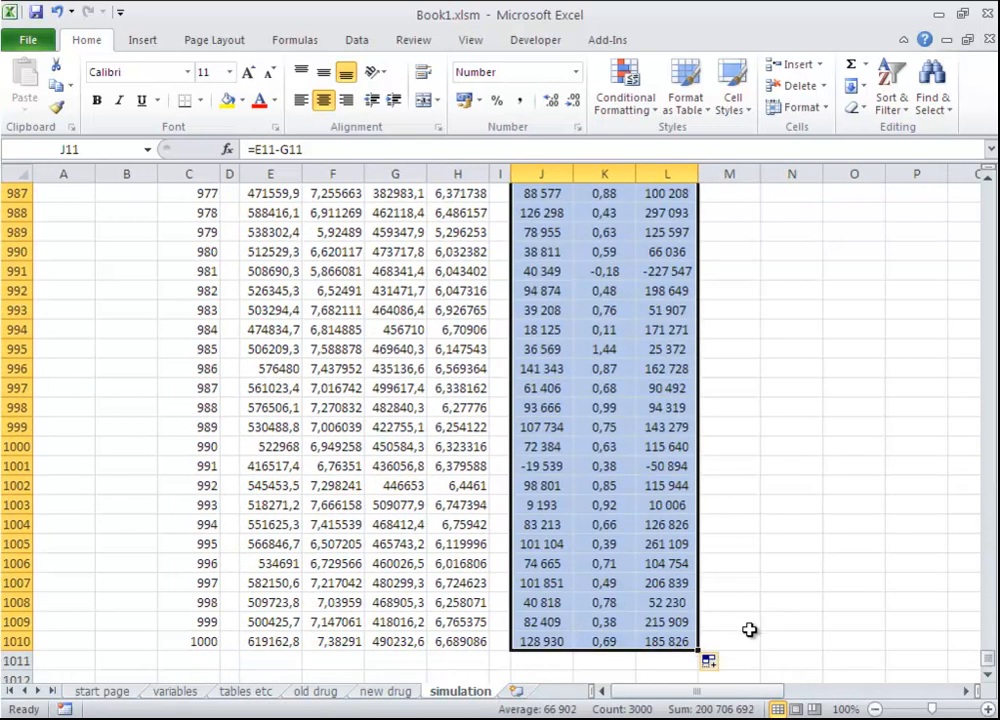
left_click(749, 636)
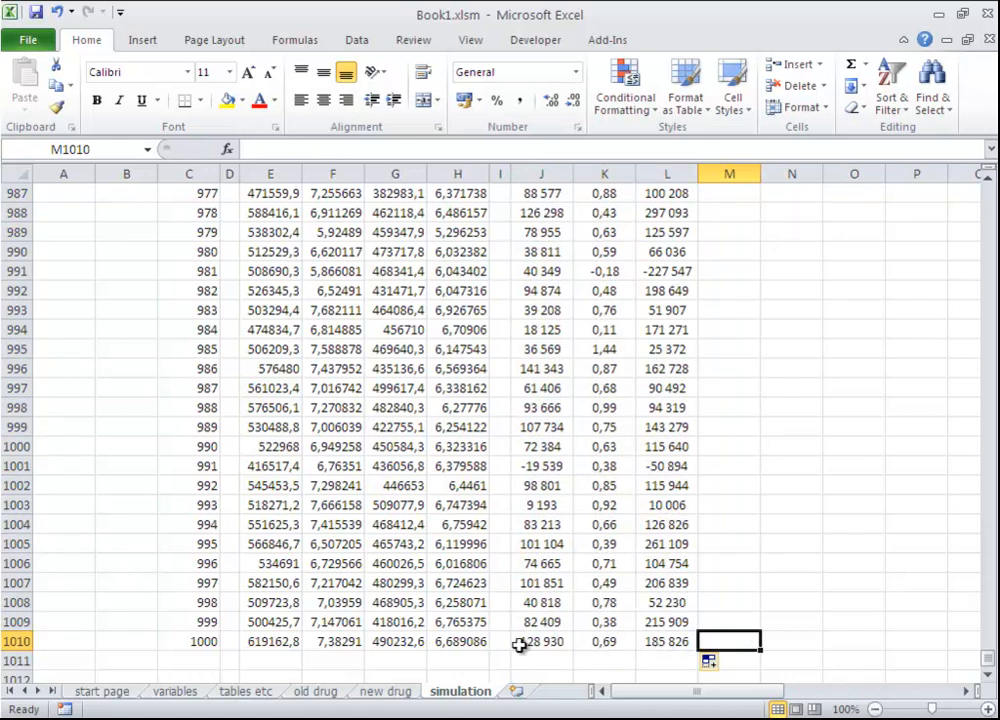
left_click(669, 469)
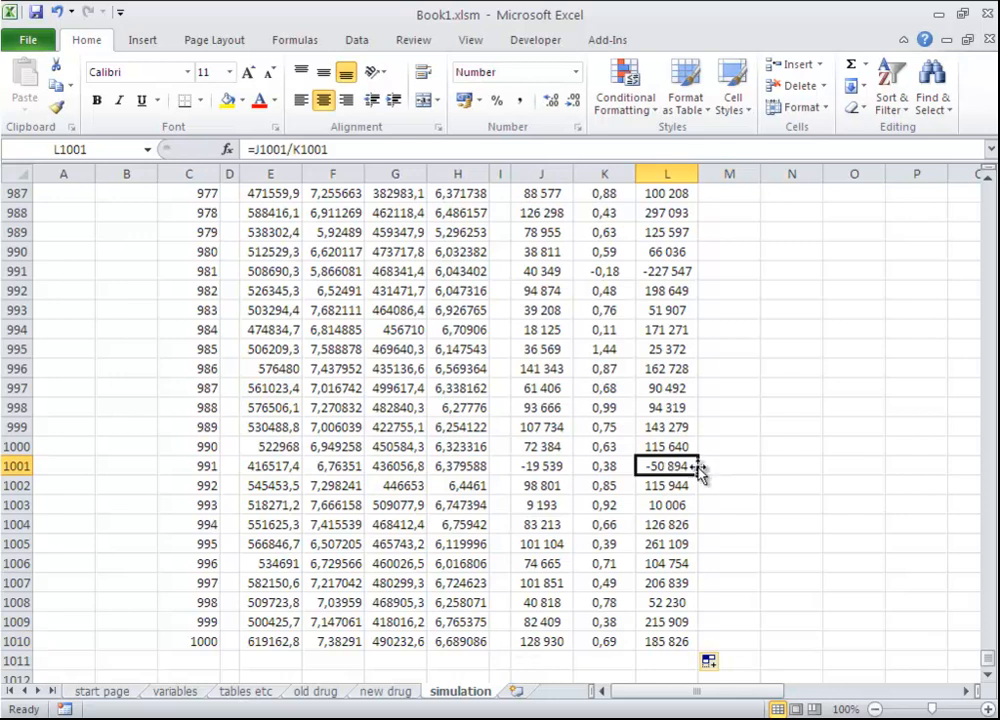
left_click(17, 466)
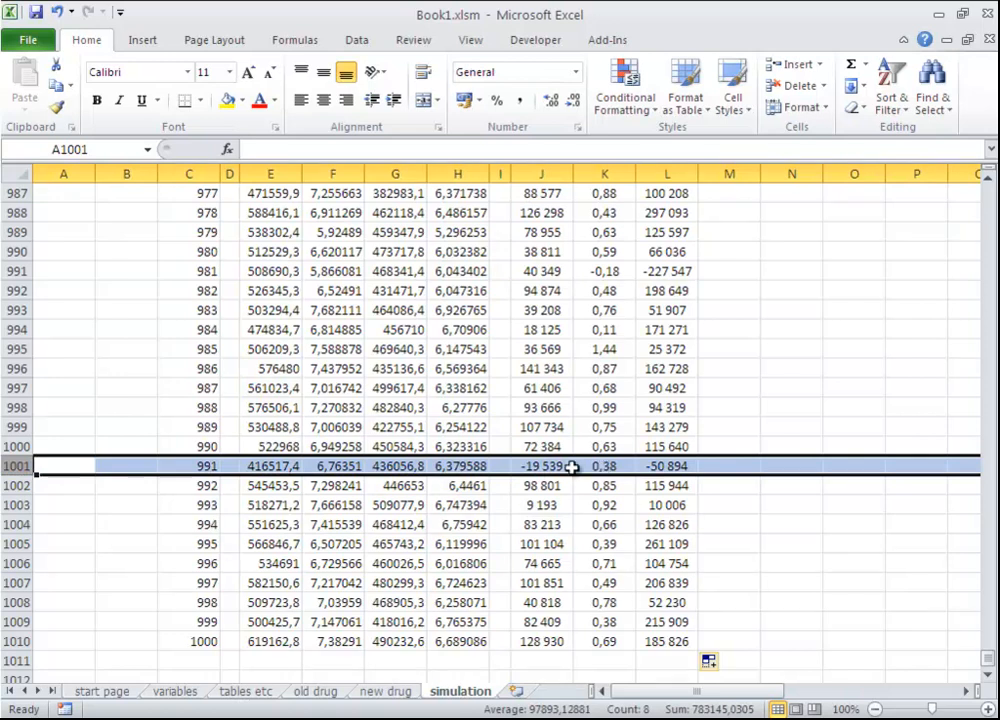
left_click(664, 452)
Check the ICER values up through the iterations and widen column L so the large numbers fit
scroll(670, 440, "up", 20)
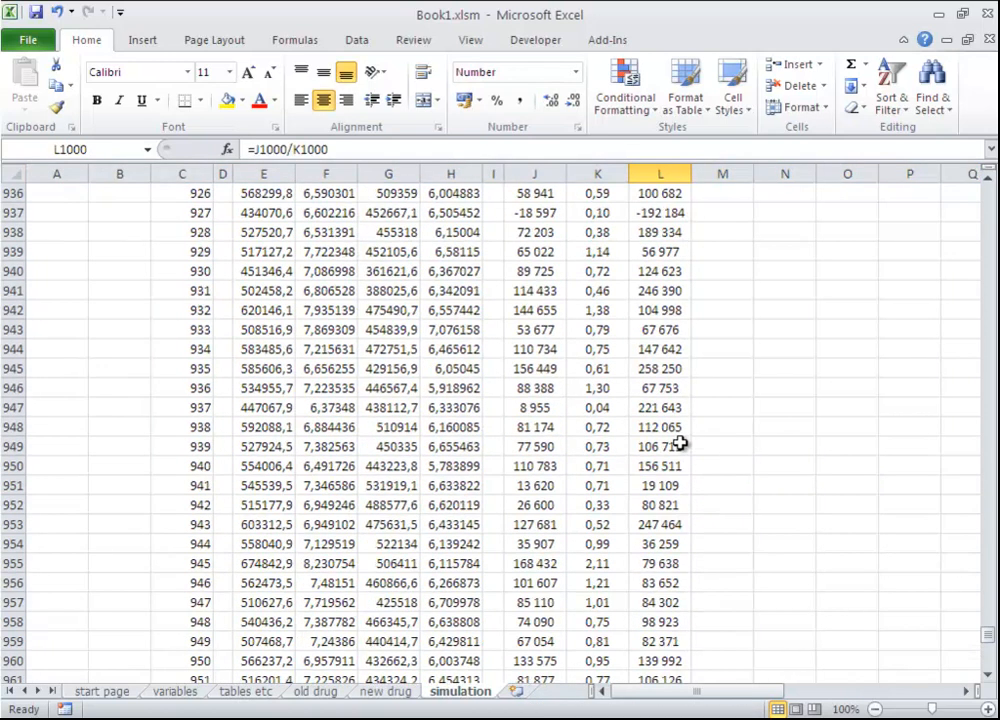
scroll(678, 440, "up", 20)
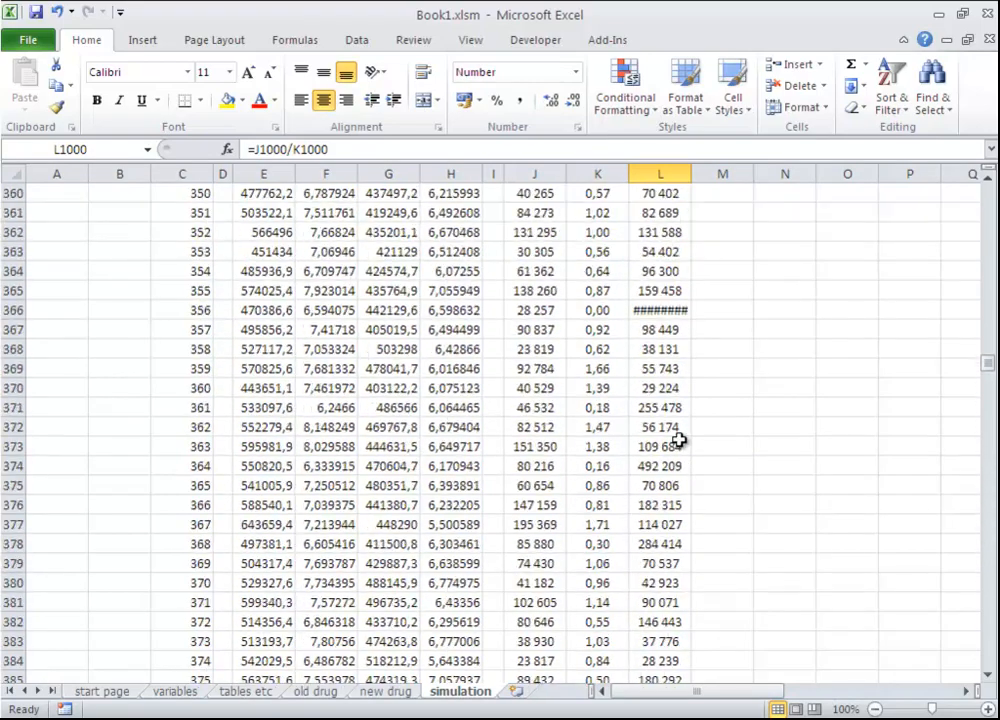
scroll(678, 440, "up", 20)
scroll(685, 446, "down", 20)
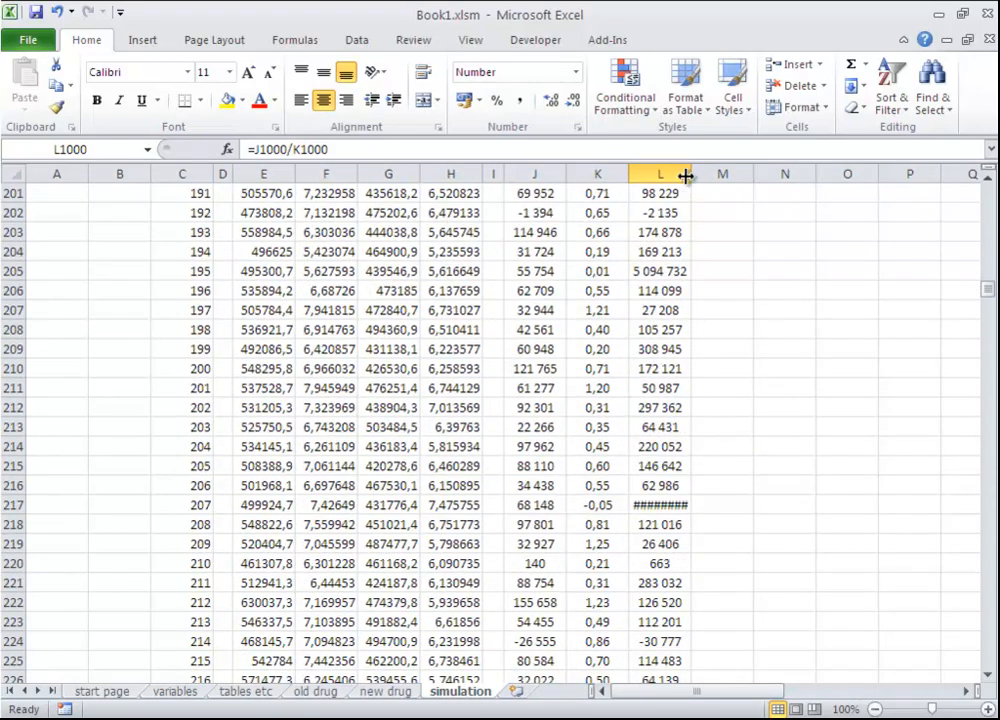
left_click_drag(691, 174, 705, 174)
scroll(699, 419, "up", 20)
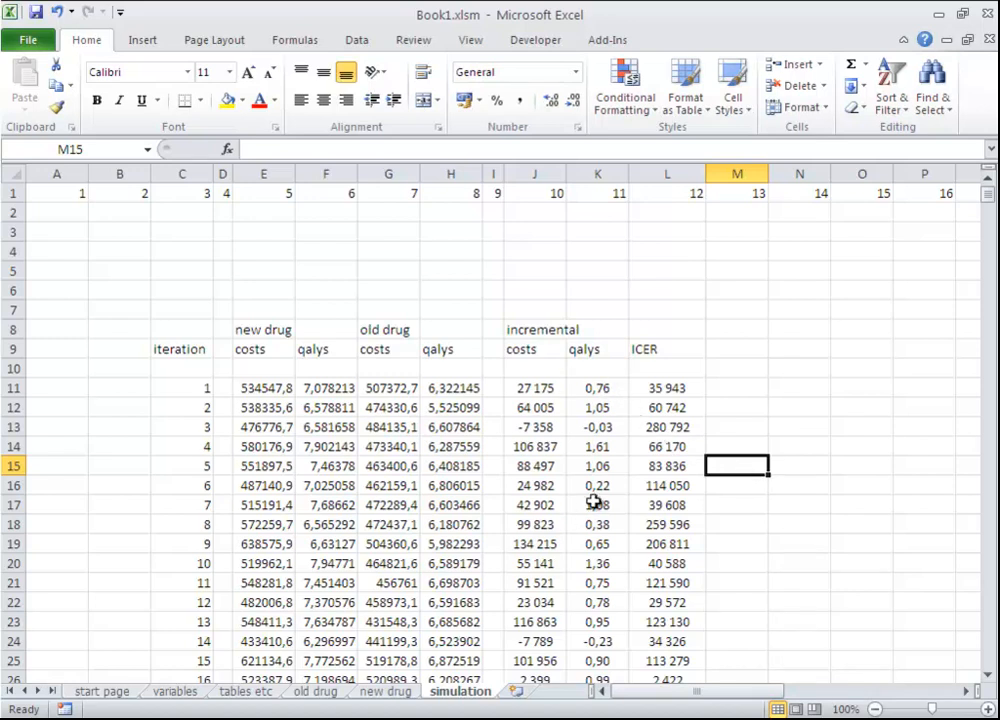
Insert a markers-only scatter chart of the incremental costs and QALYs in J11:K1010, and move it down below the first iteration rows
key("Left")
key("Left")
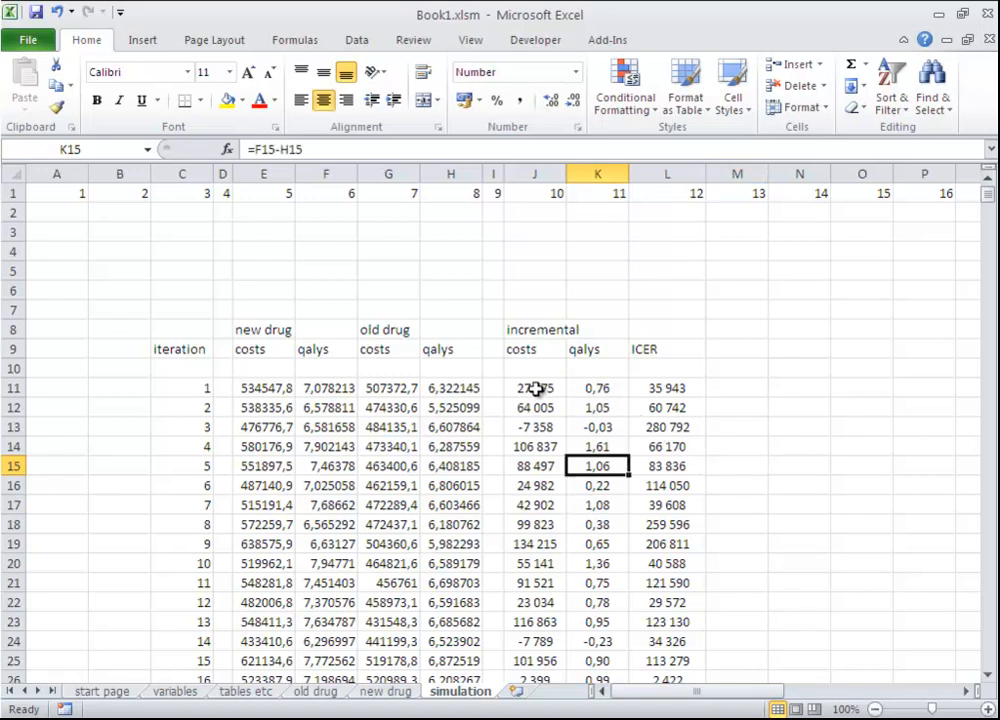
left_click_drag(537, 389, 578, 466)
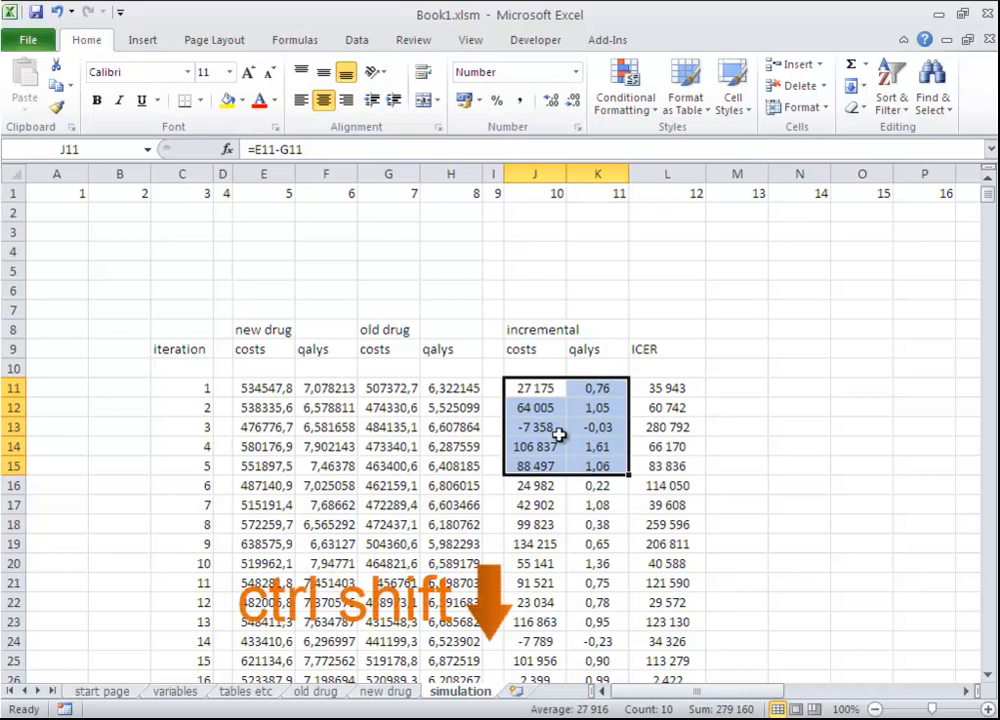
key("ctrl+shift+Down")
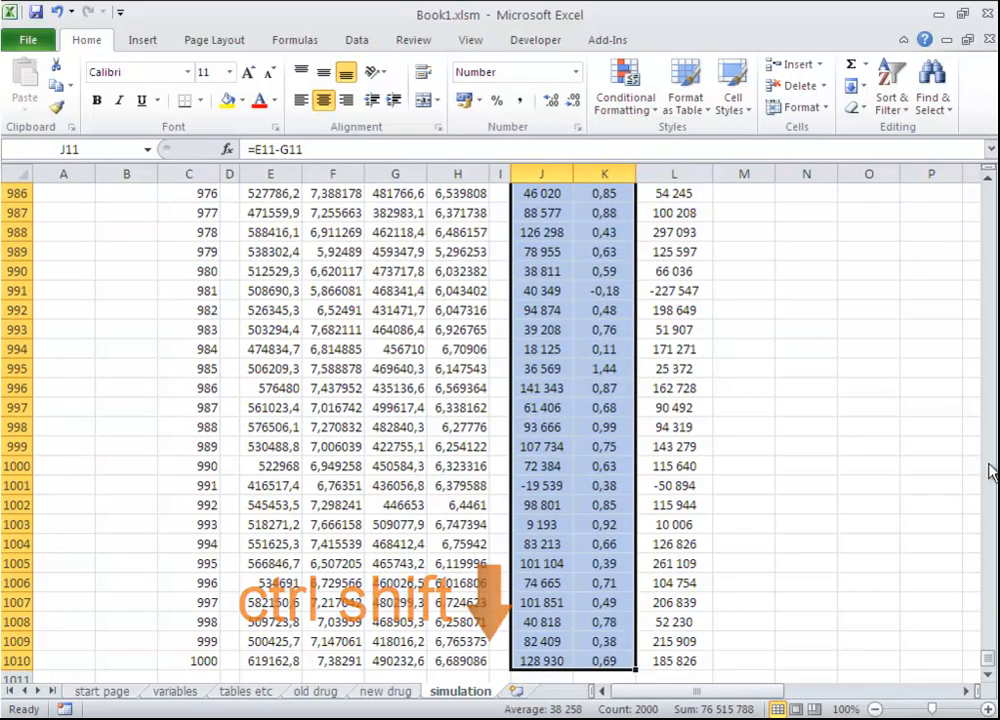
left_click_drag(990, 660, 988, 196)
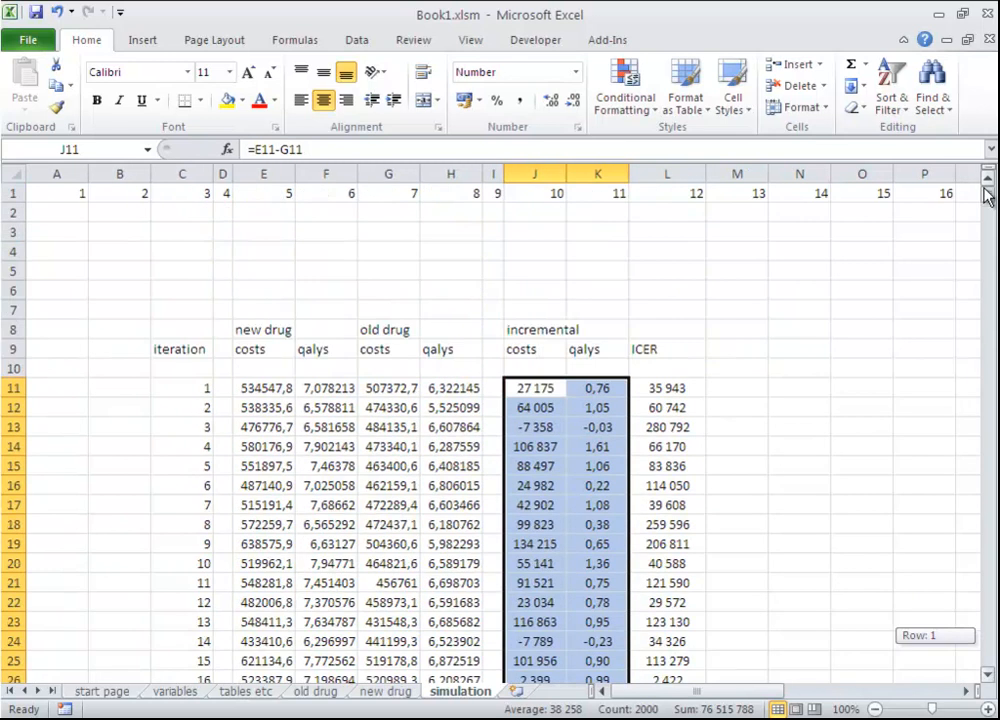
left_click(137, 40)
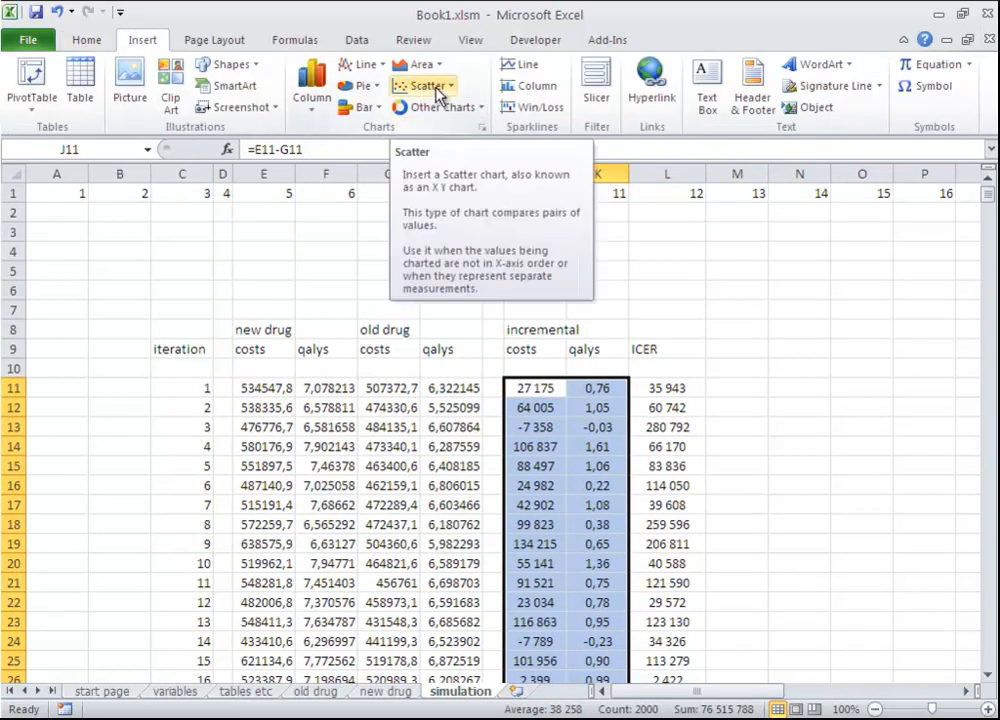
left_click(427, 88)
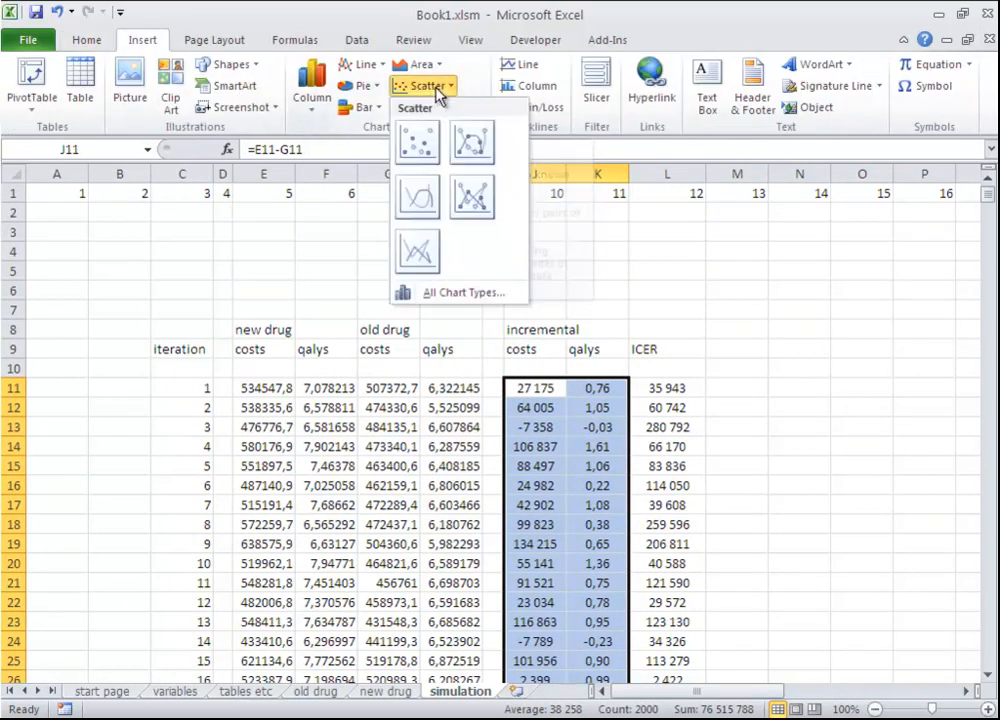
left_click(418, 143)
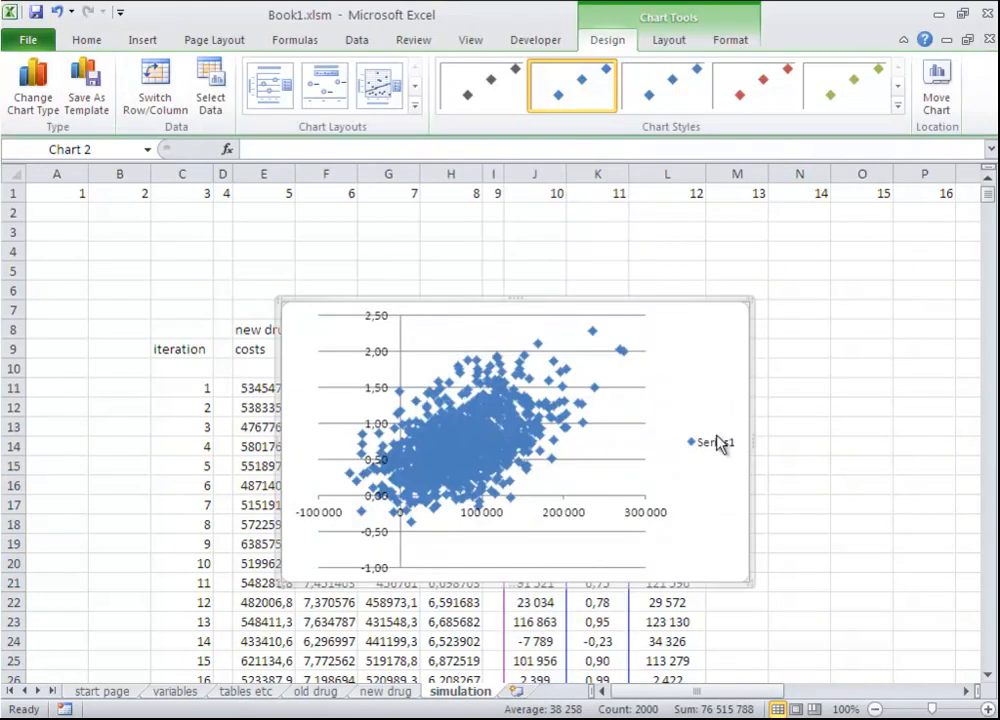
left_click_drag(661, 304, 685, 455)
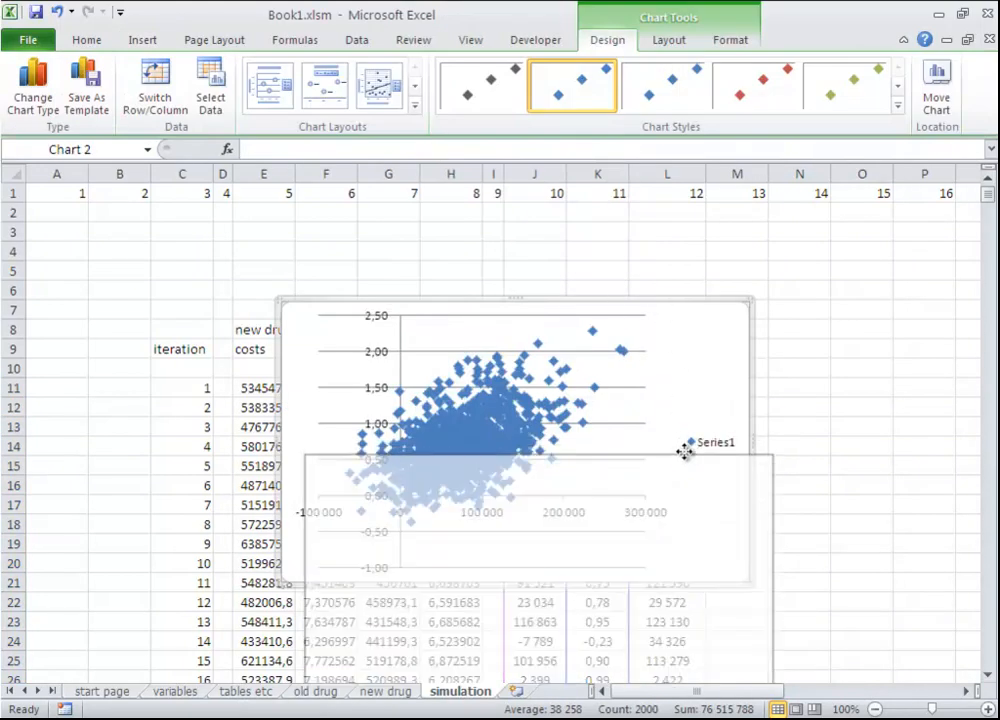
scroll(843, 468, "down", 1)
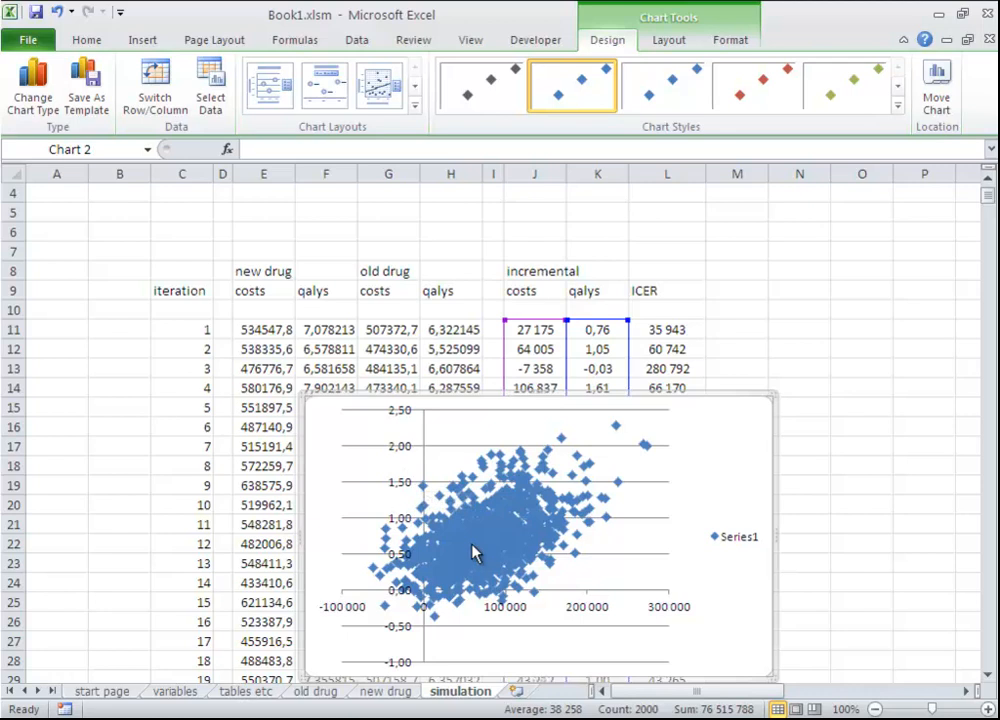
Edit the scatter chart's data series so its X values use the incremental QALYs in simulation!$K$11:$K$1010
right_click(695, 566)
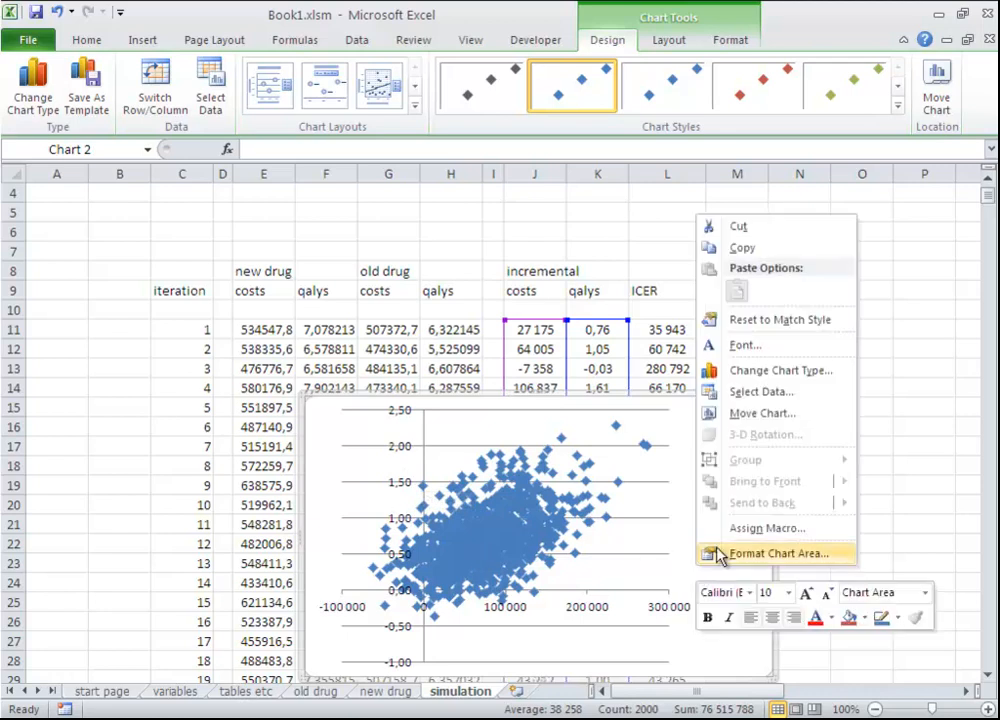
left_click(744, 392)
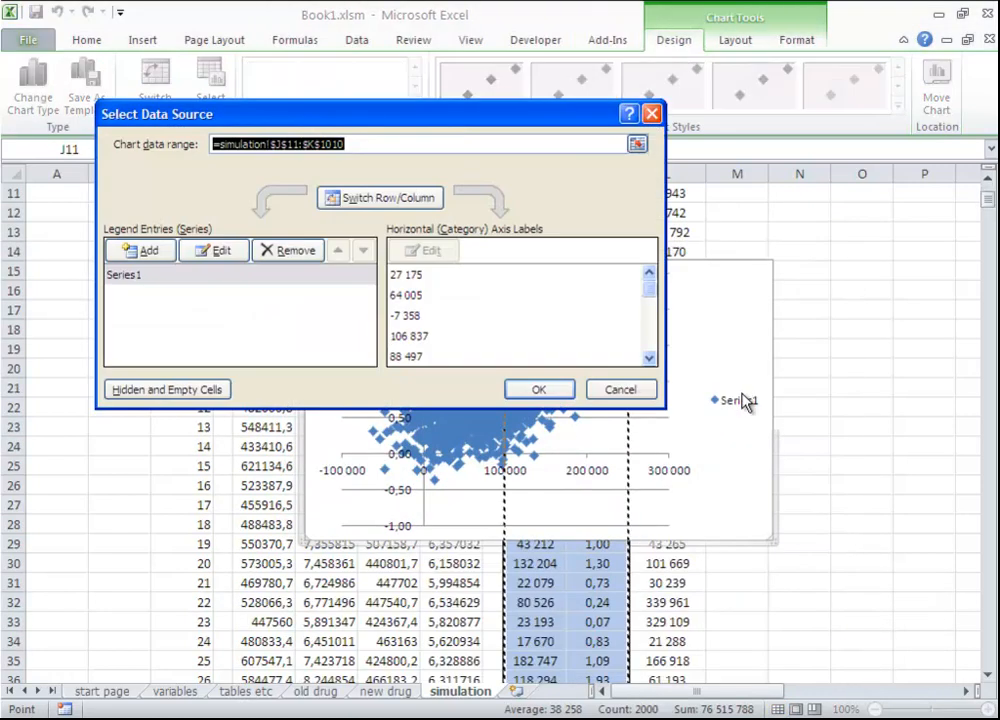
left_click(159, 284)
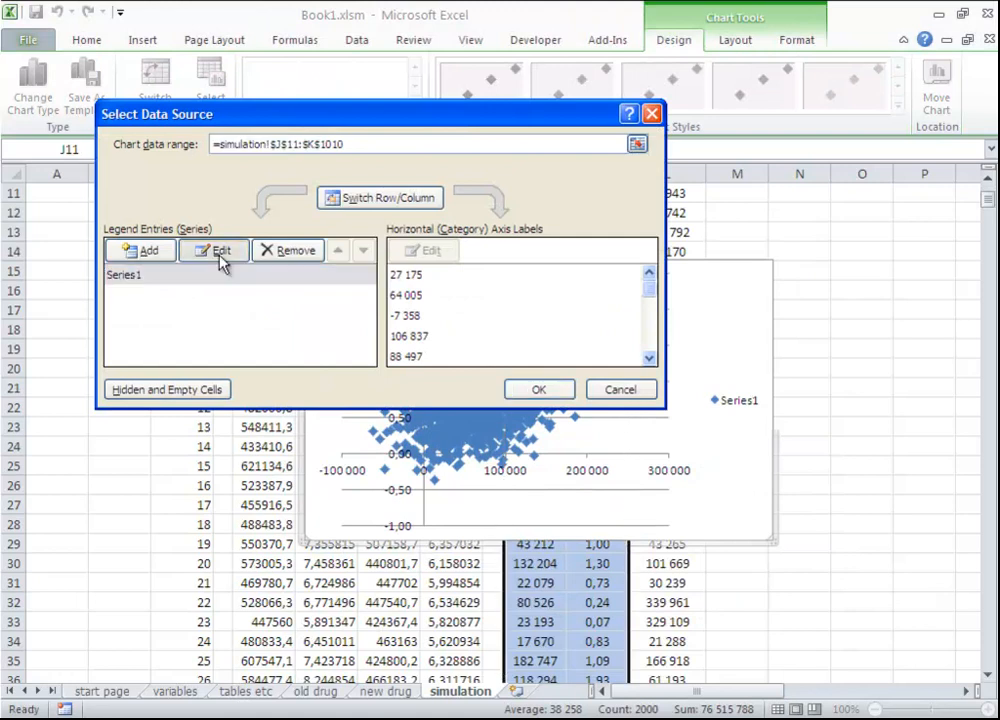
left_click(198, 250)
left_click_drag(358, 183, 453, 310)
scroll(840, 385, "up", 4)
scroll(834, 384, "down", 2)
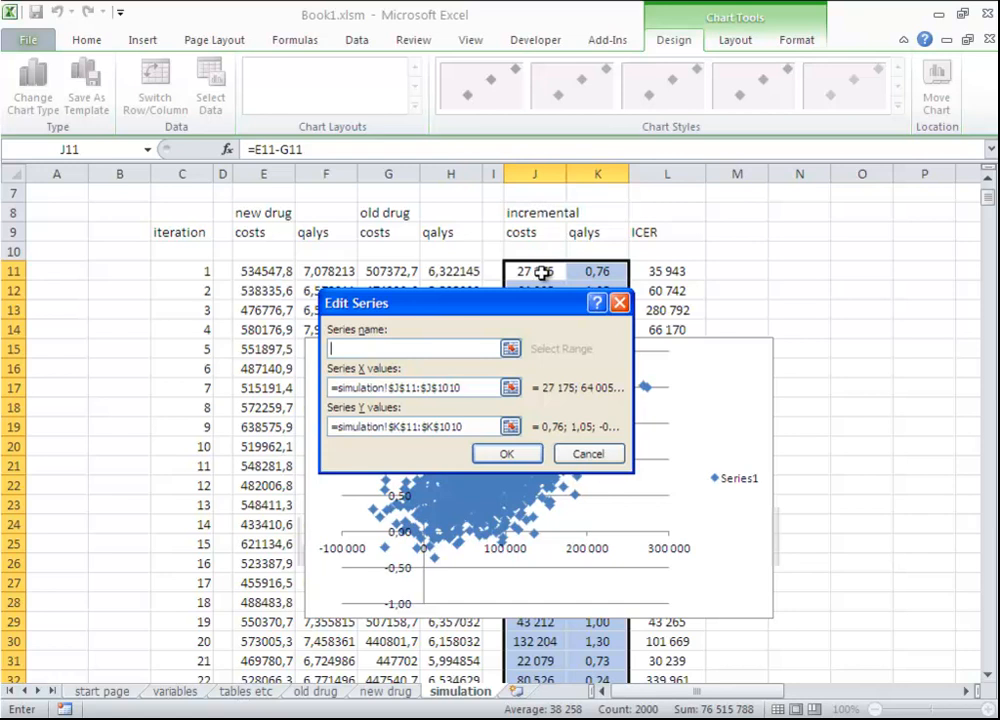
left_click(403, 387)
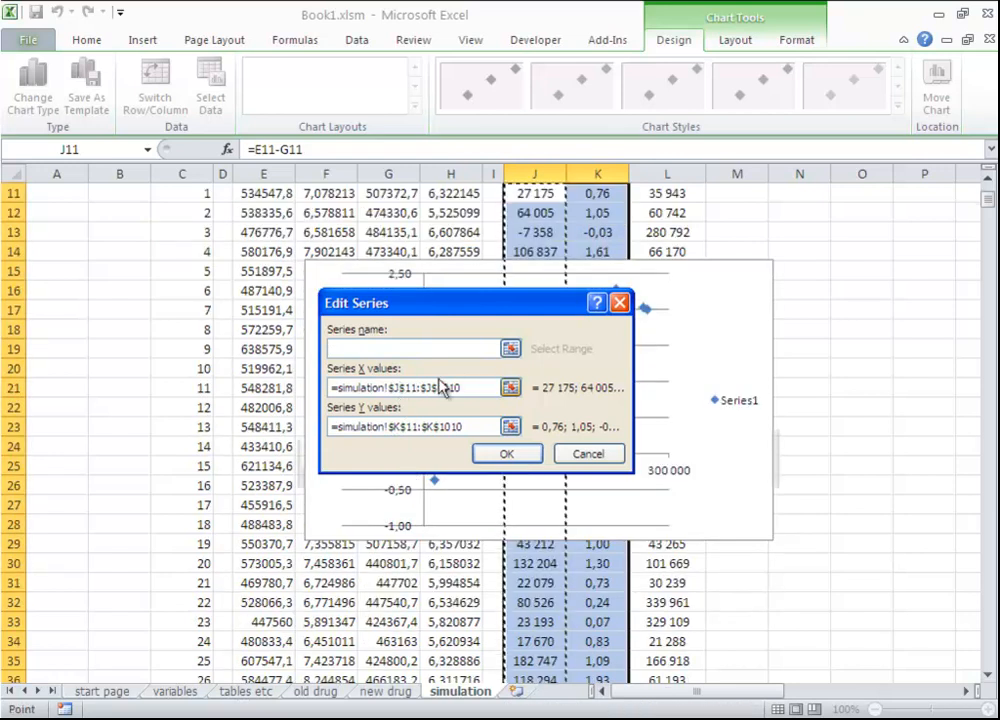
key("BackSpace")
type("K")
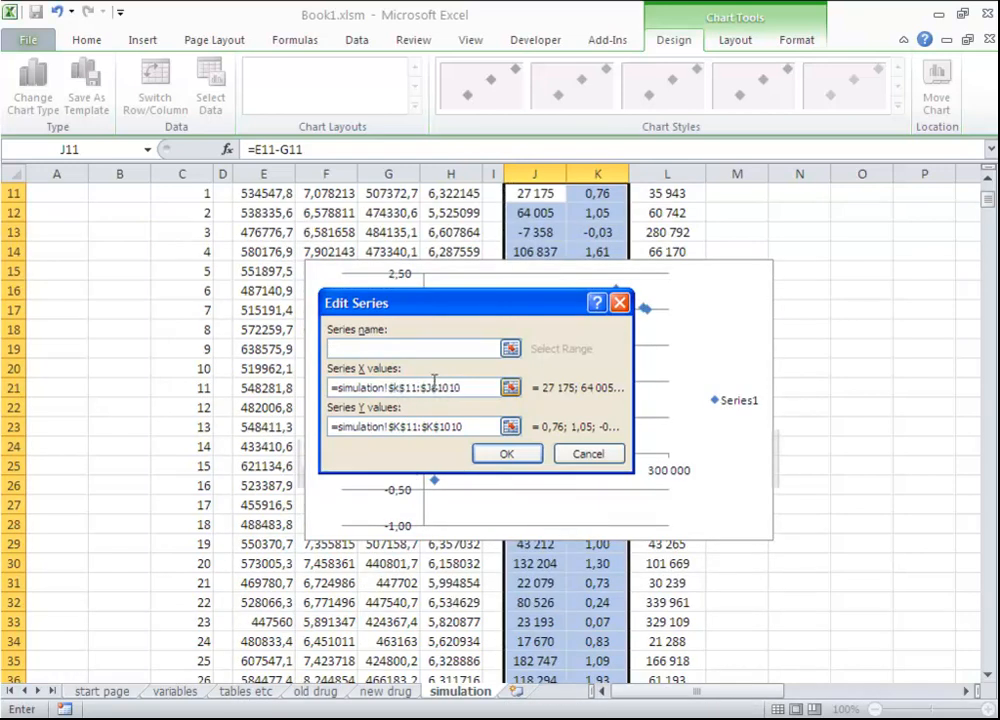
left_click(432, 389)
Set the series Y values to the incremental costs in simulation!$J$11:$J$1010 and apply the new data source
left_click(397, 428)
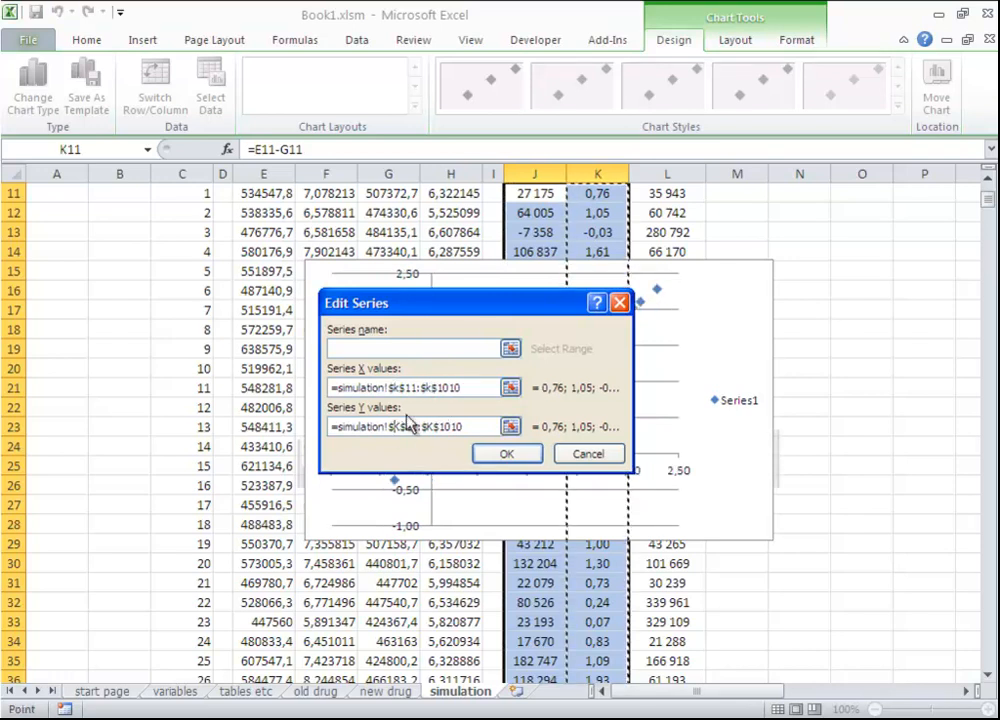
key("BackSpace")
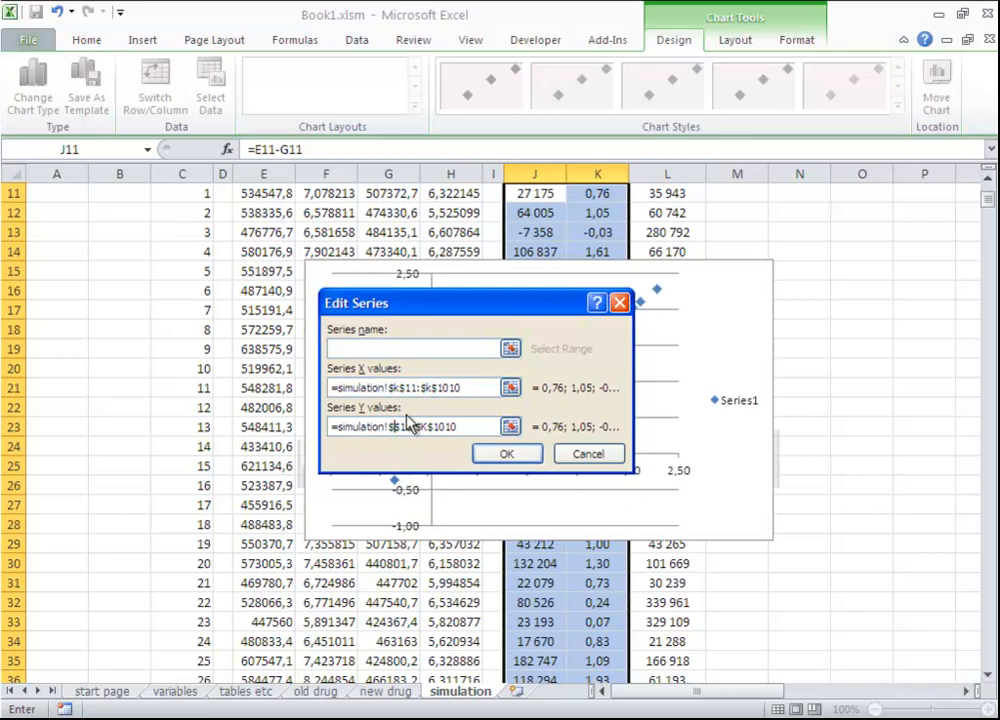
type("J")
left_click(505, 453)
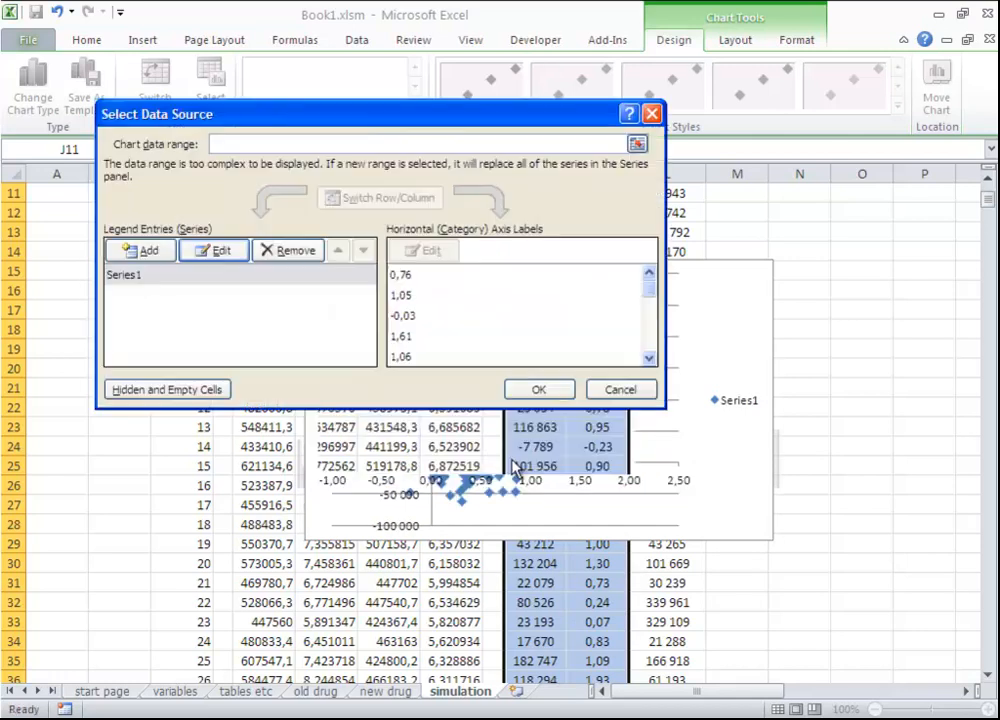
left_click(539, 389)
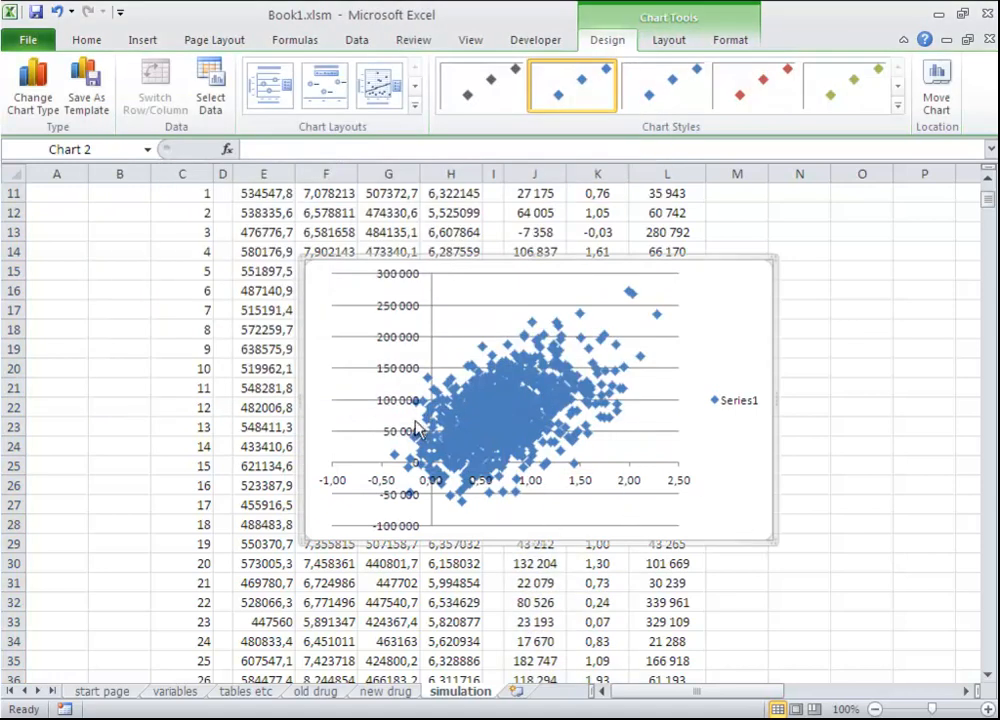
Delete the legend and the horizontal gridlines from the scatter chart
left_click(738, 408)
key("Delete")
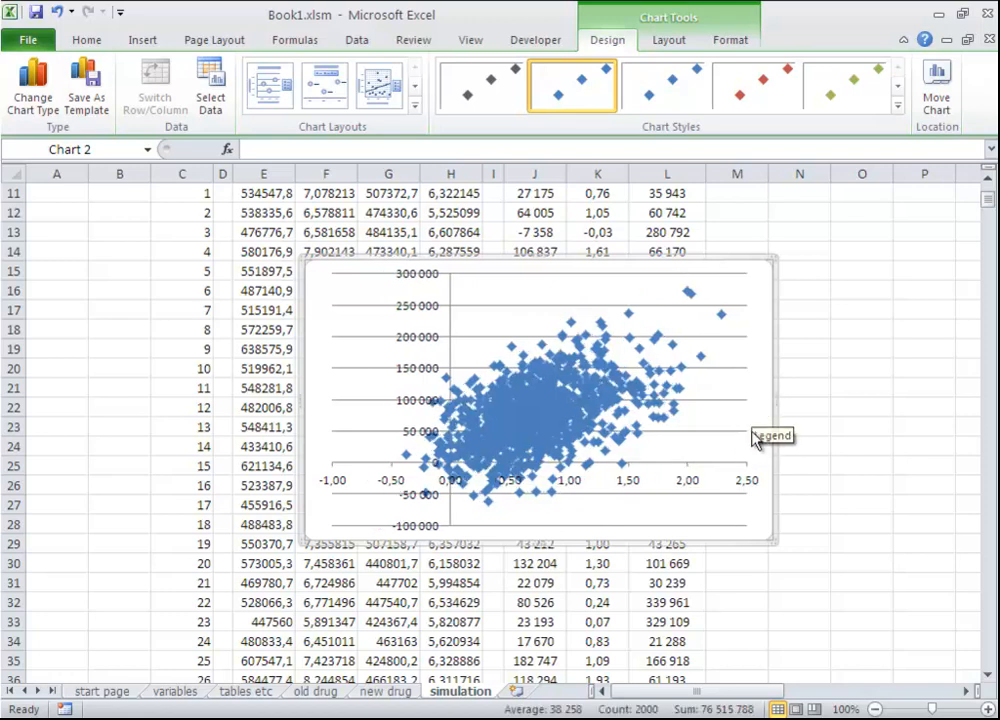
left_click(730, 369)
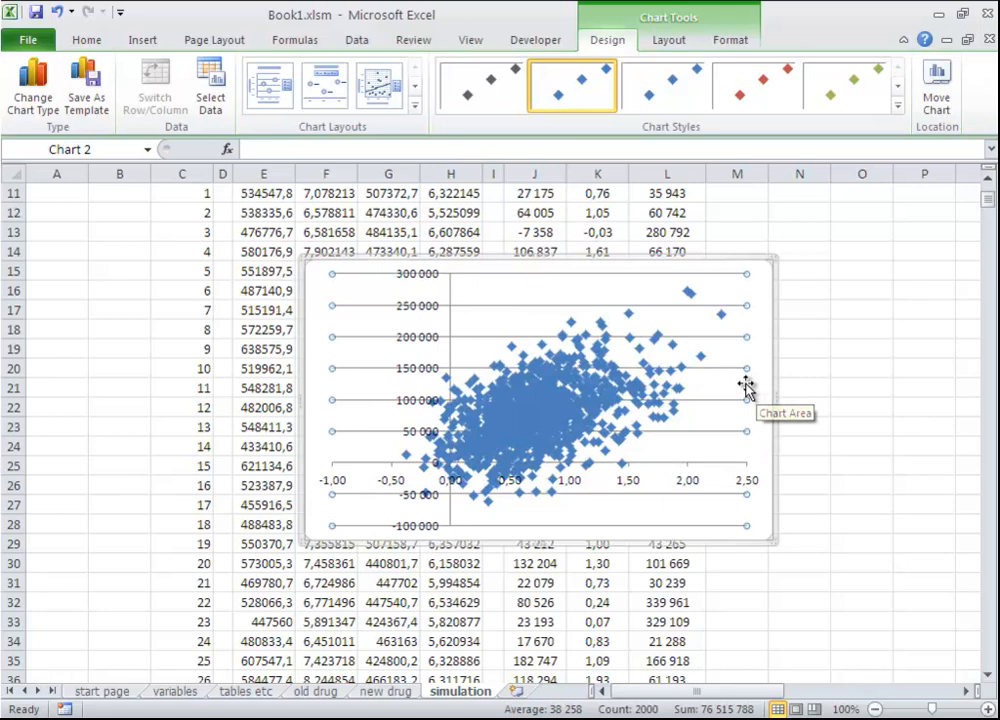
key("Delete")
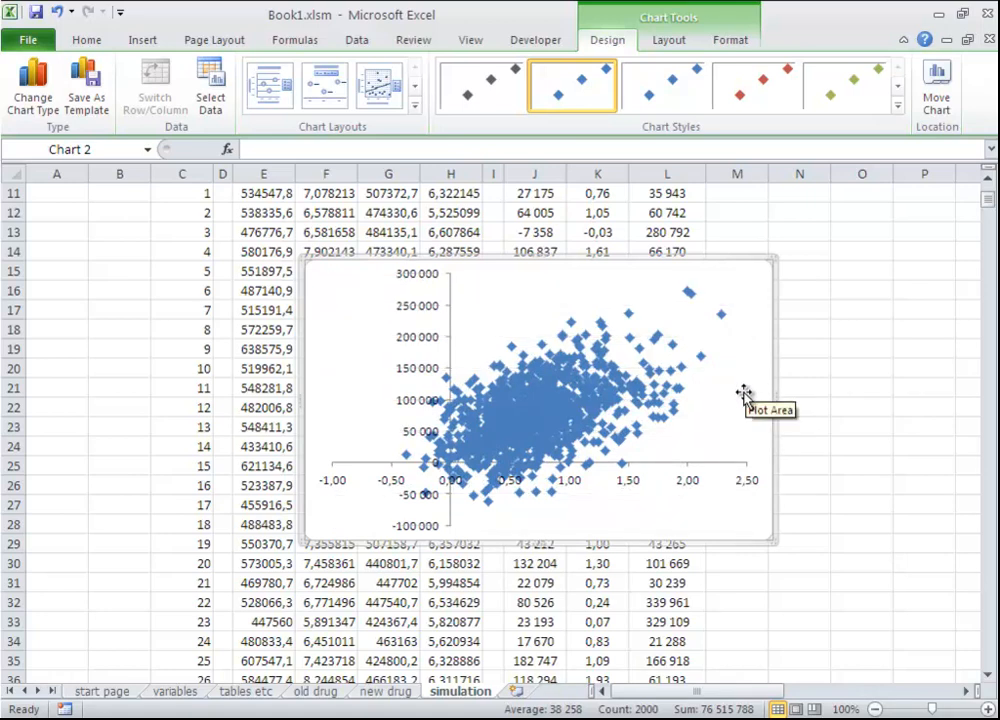
Make the scatter chart's horizontal axis labels bold with font size 12
left_click(690, 490)
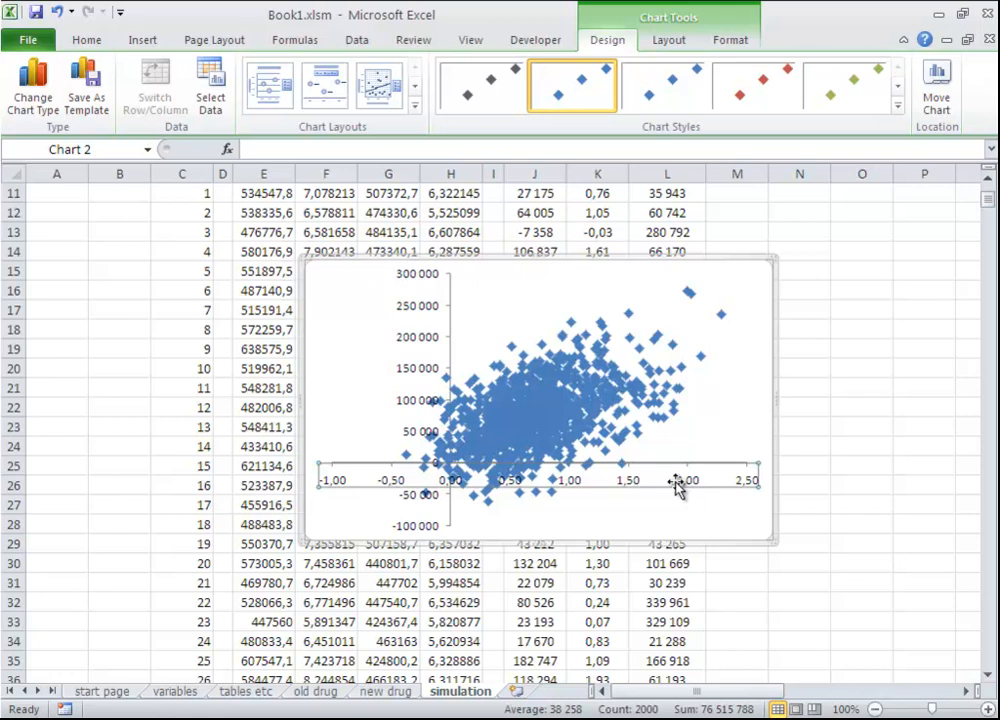
left_click(88, 42)
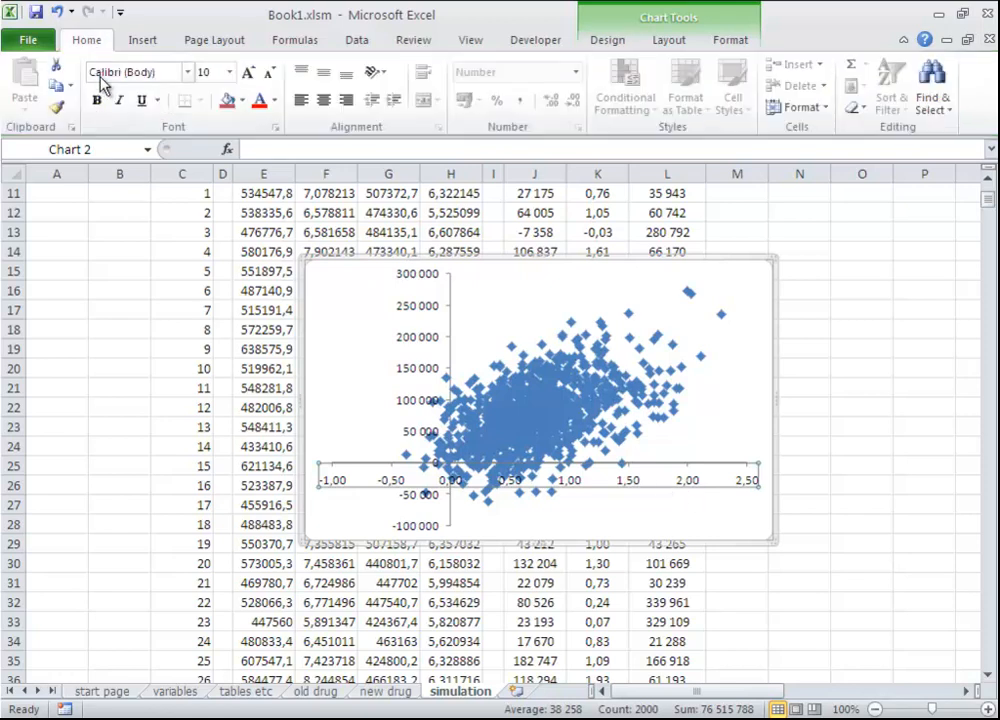
left_click(230, 73)
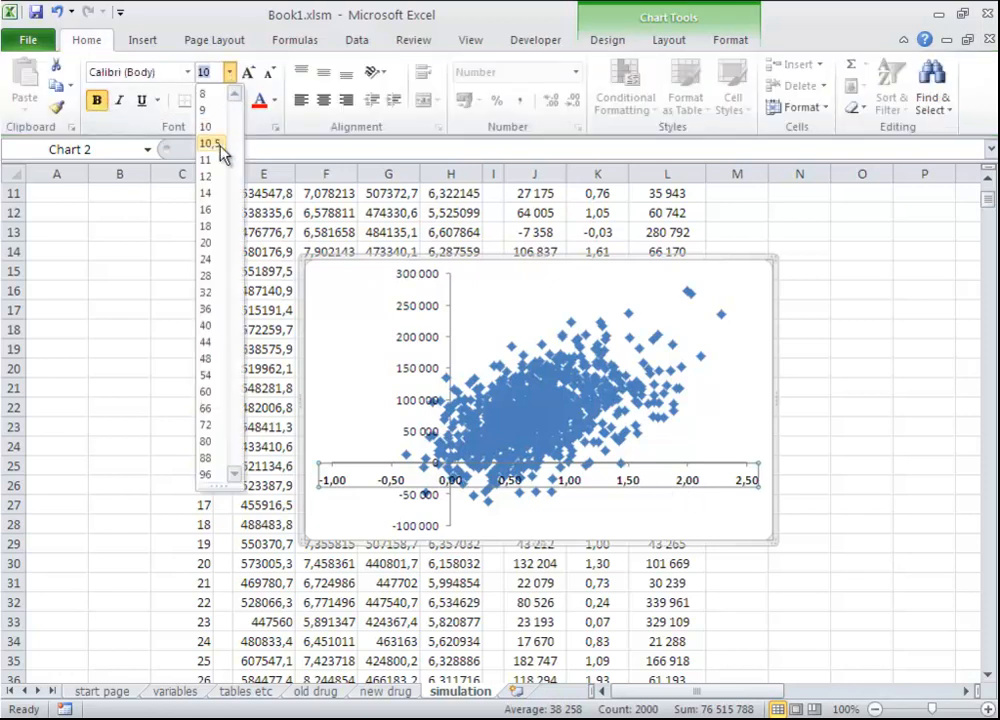
left_click(216, 177)
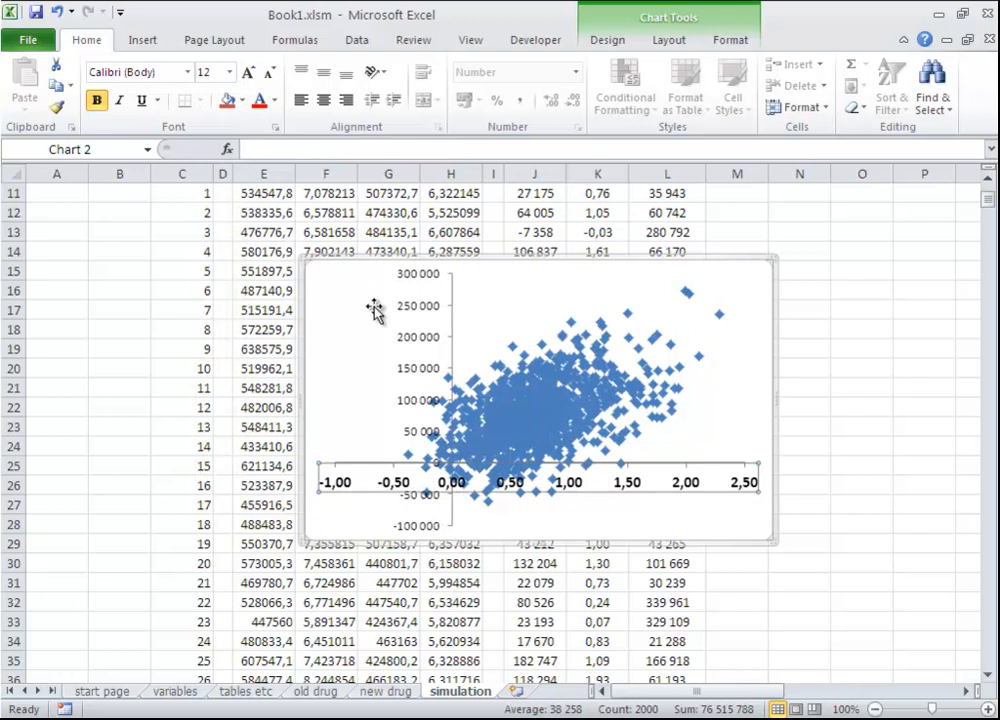
Format the horizontal axis numbers with 1 decimal place
double_click(624, 487)
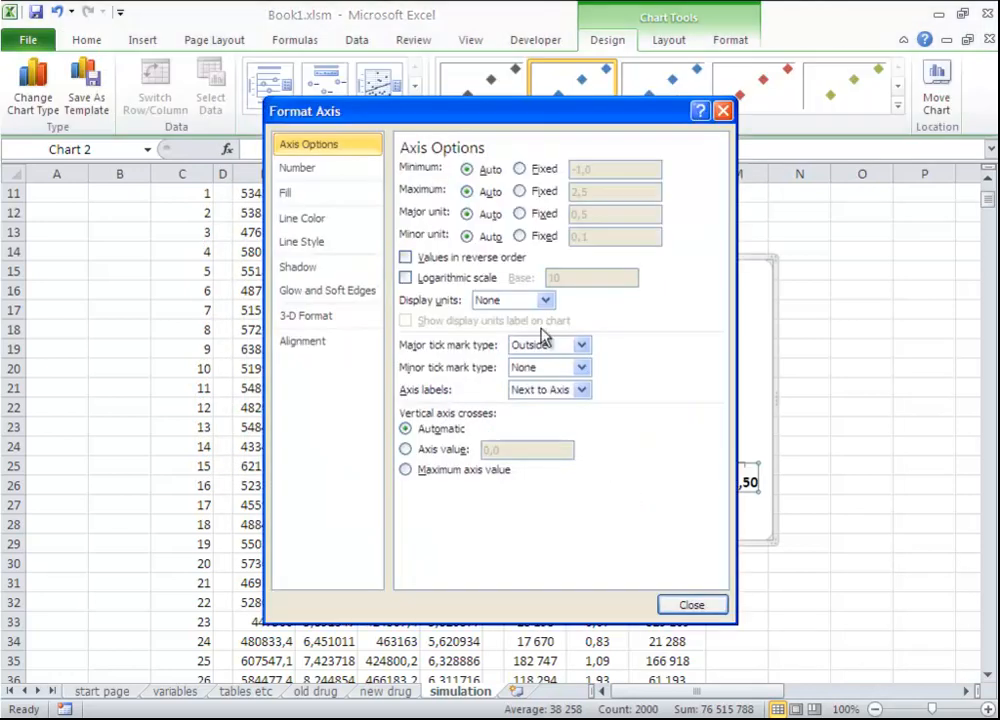
left_click(329, 170)
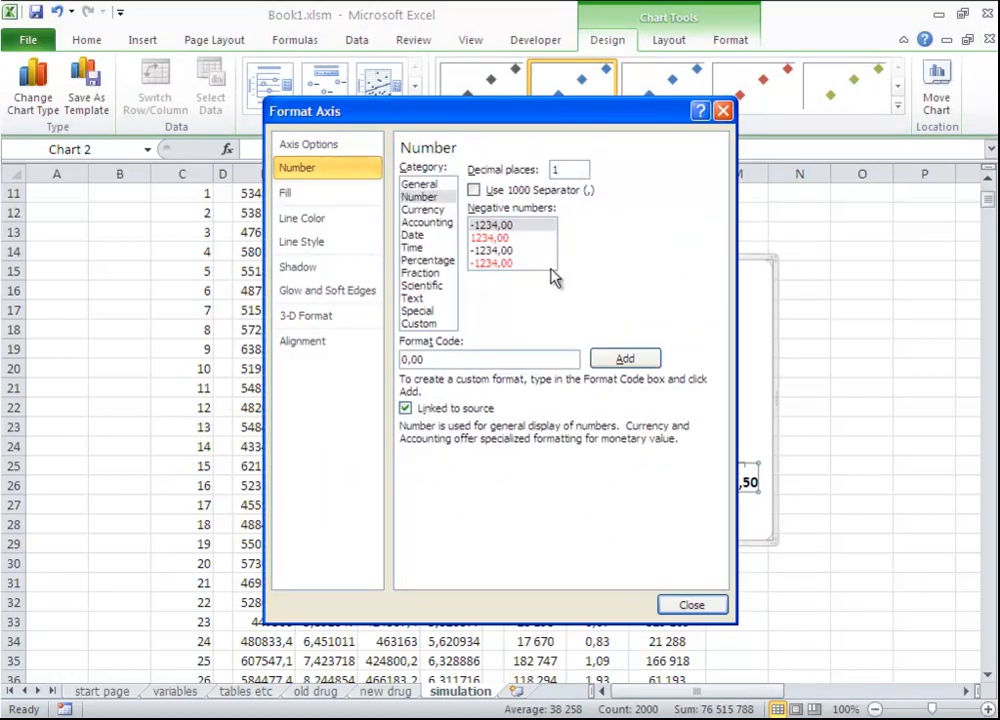
left_click(692, 605)
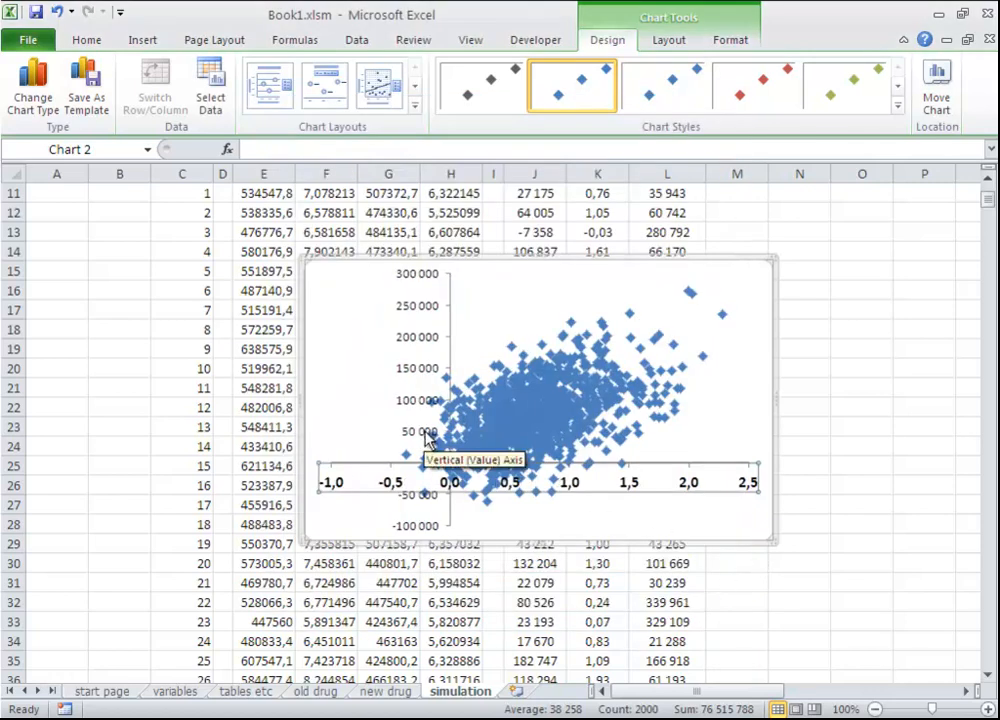
Make the scatter chart's vertical axis labels bold with font size 12
left_click(428, 440)
left_click(86, 40)
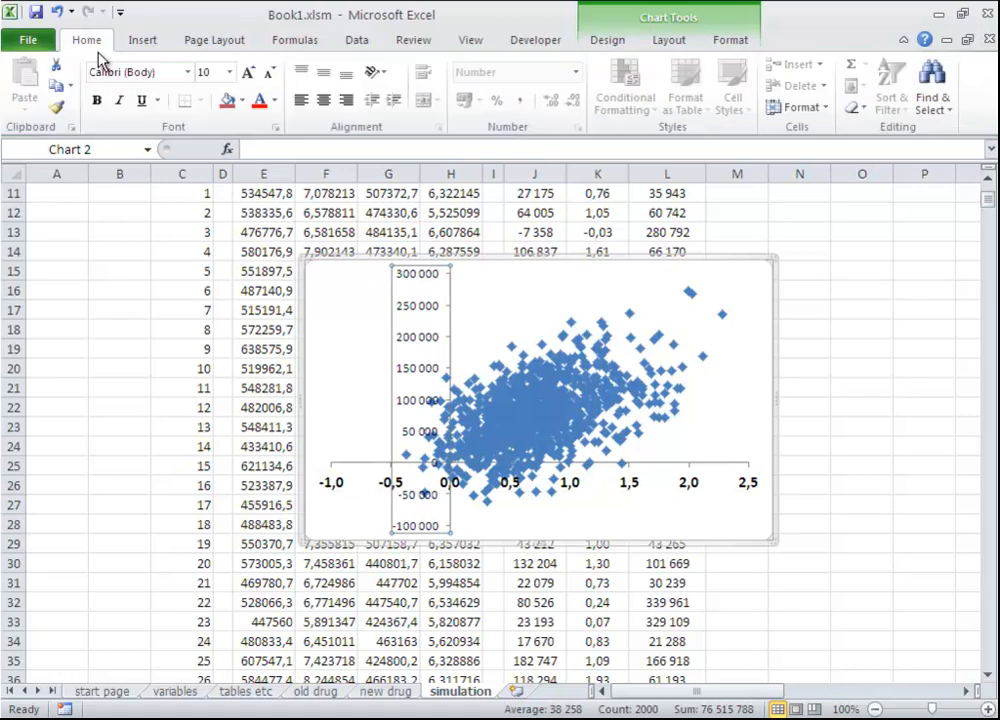
left_click(231, 73)
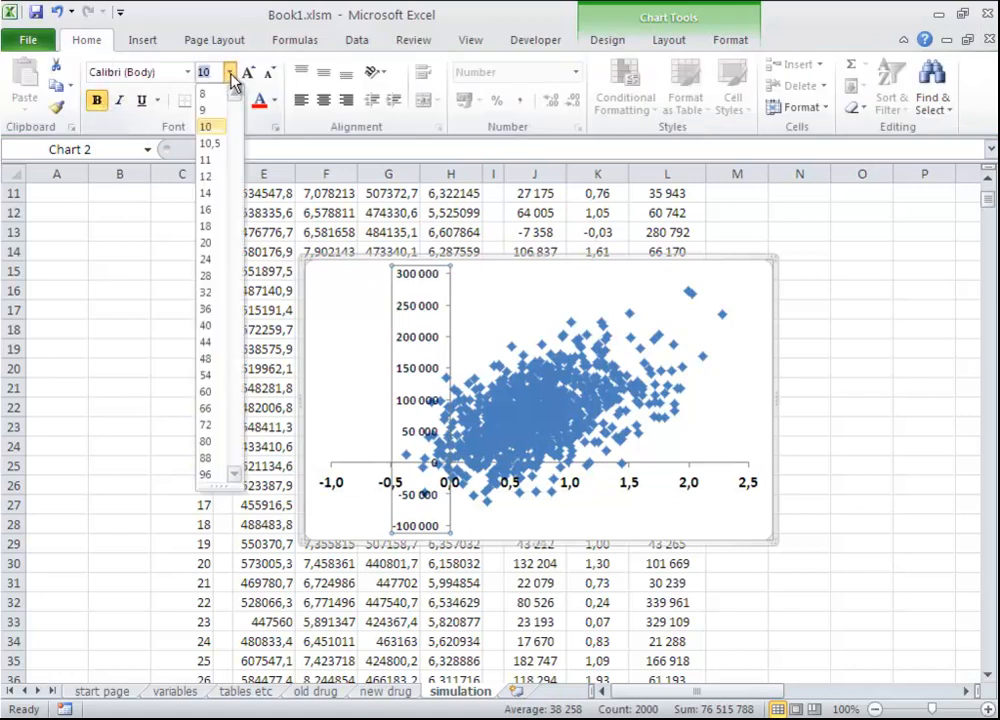
left_click(211, 174)
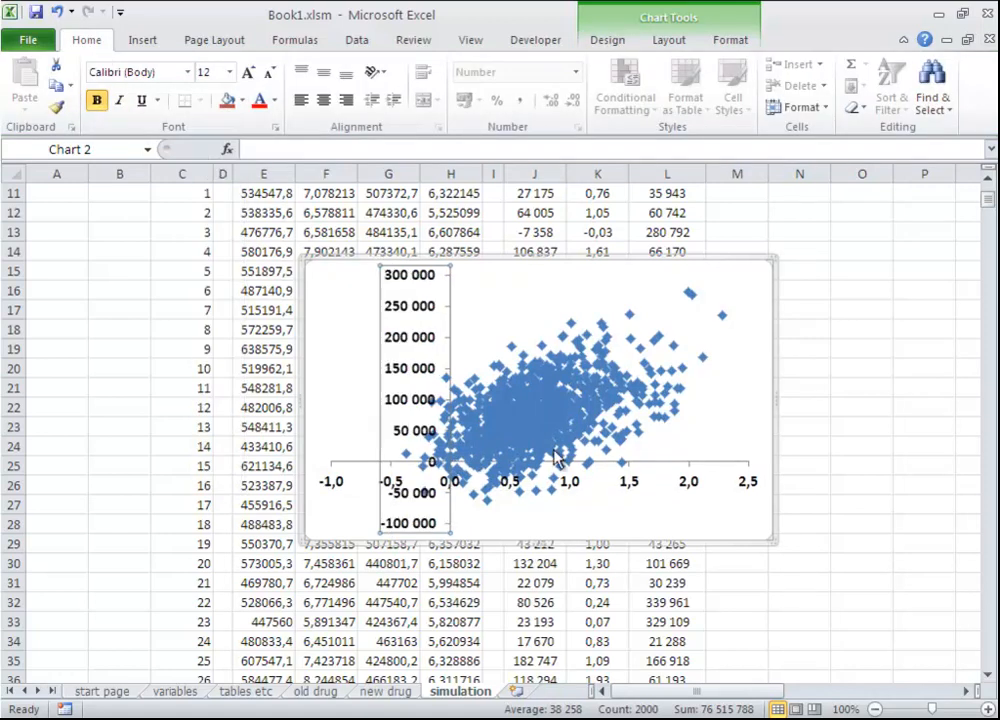
Change the data series markers to the built-in circle type
left_click(562, 403)
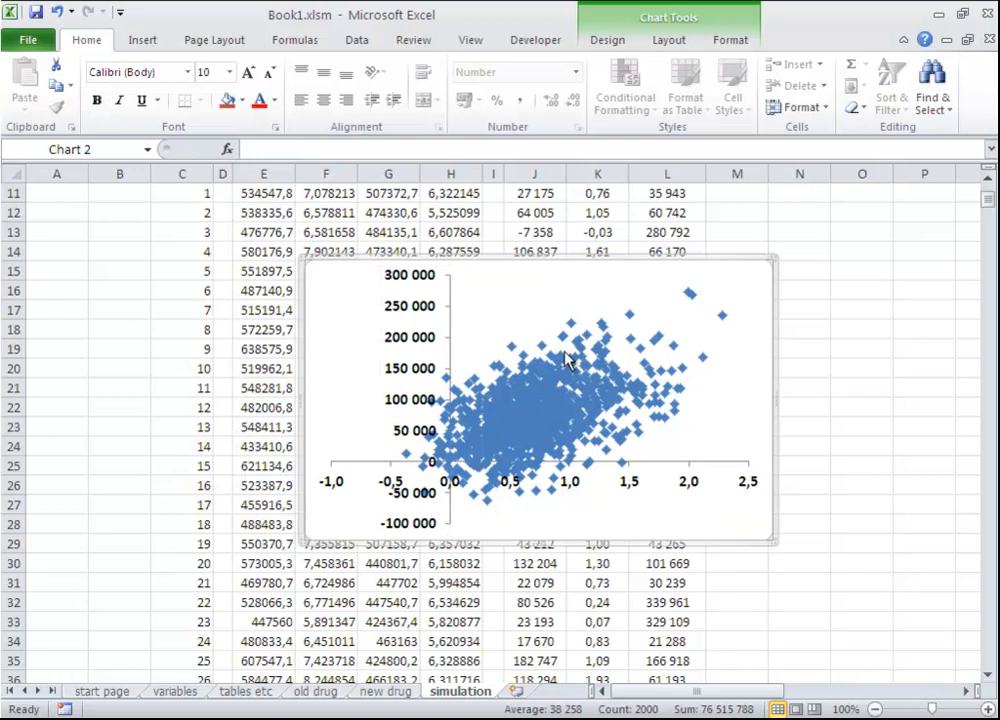
double_click(536, 414)
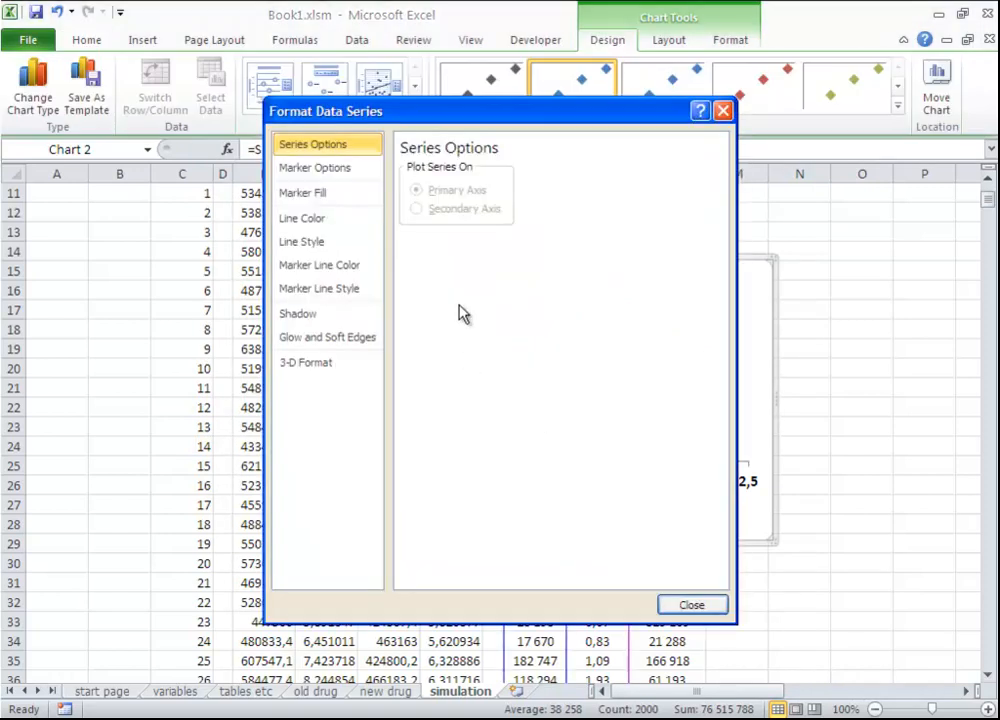
left_click(345, 172)
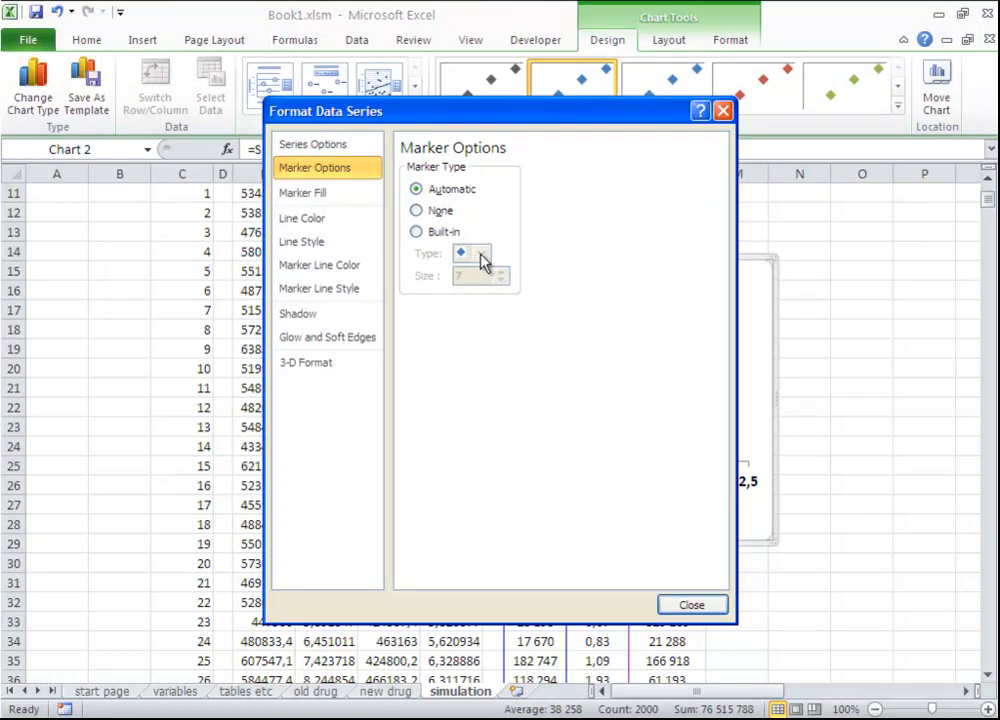
left_click(417, 232)
left_click(481, 254)
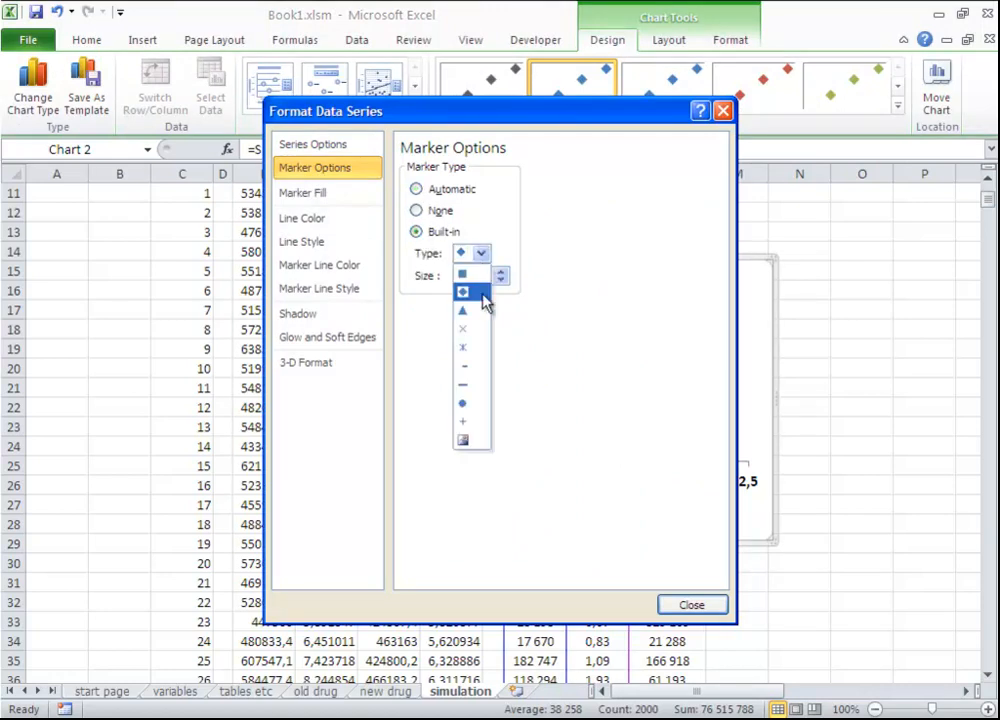
left_click(481, 403)
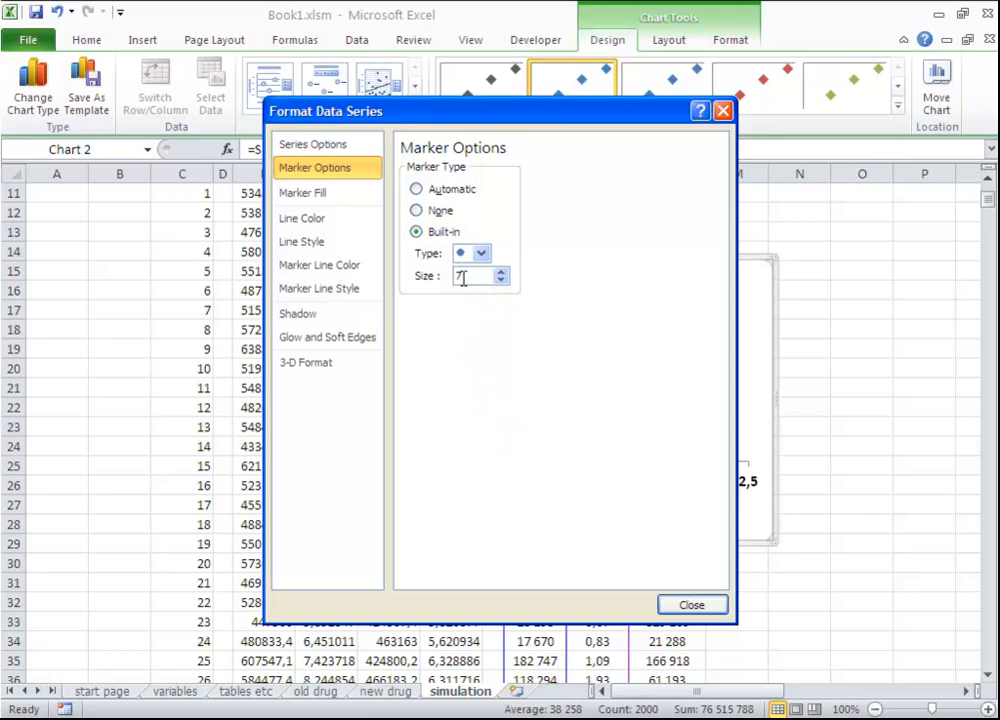
Set the series markers to no fill with a solid blue marker outline, and deselect the series
left_click(321, 198)
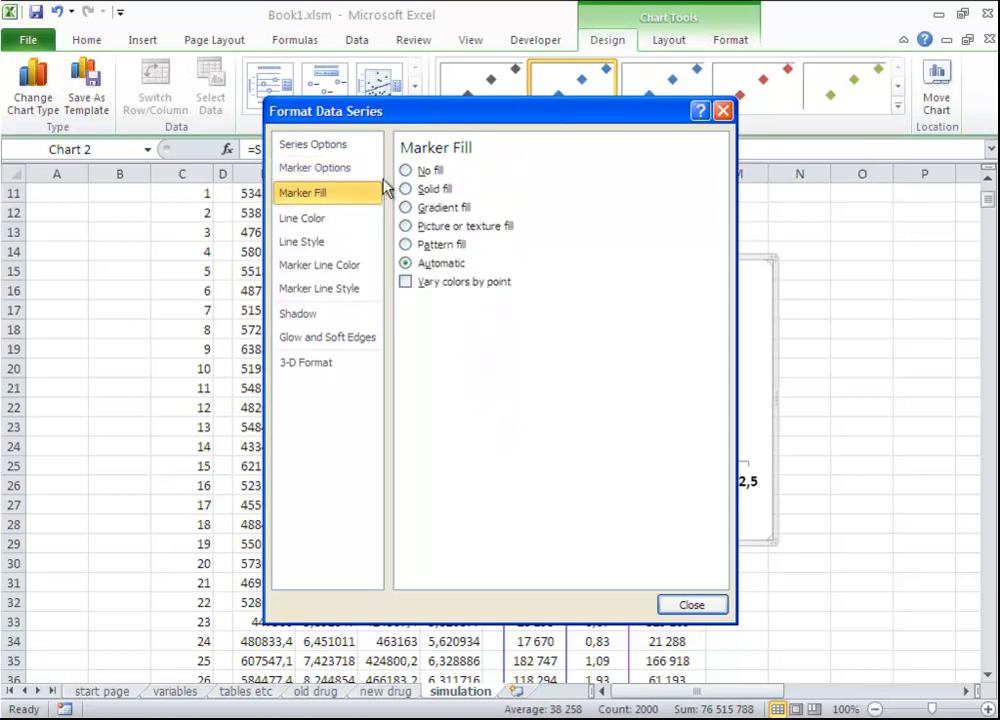
left_click(406, 171)
left_click(326, 275)
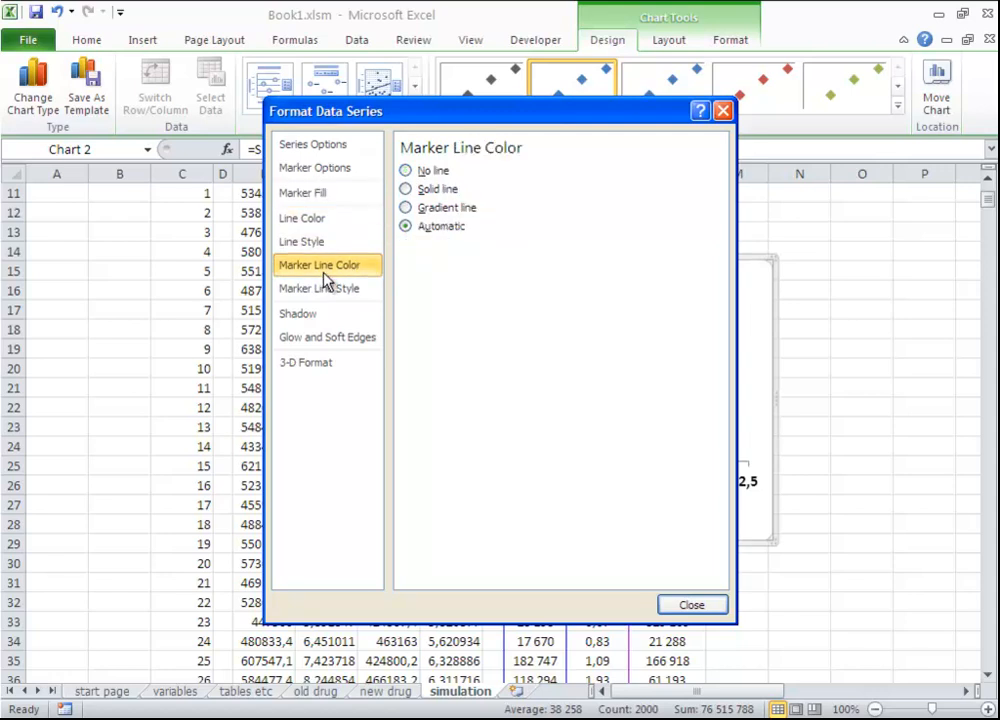
left_click(406, 190)
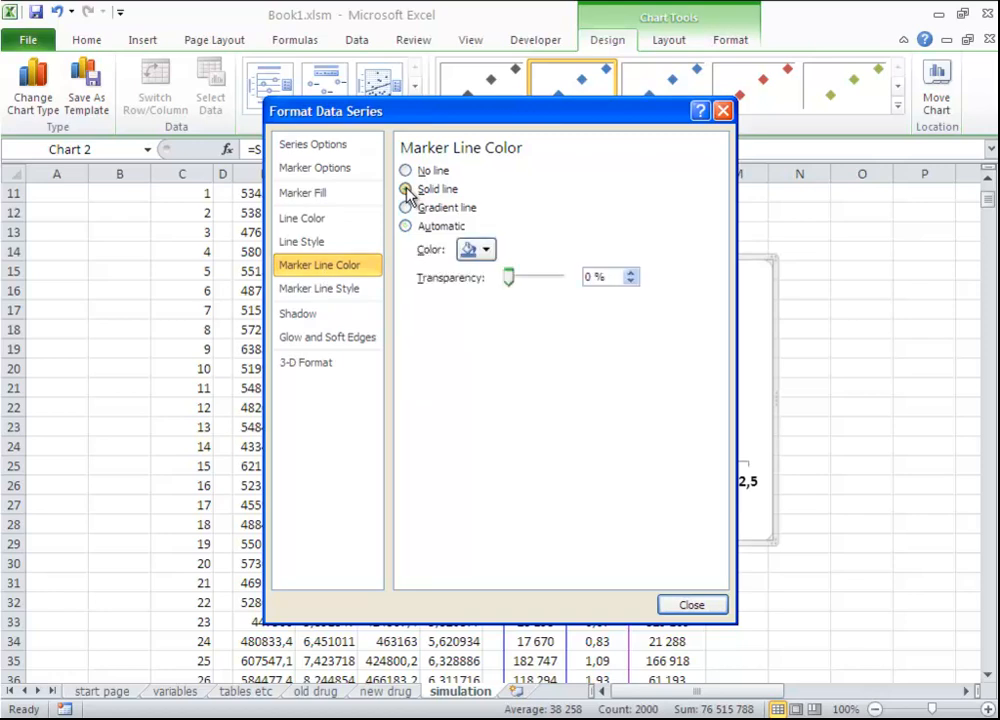
left_click(484, 251)
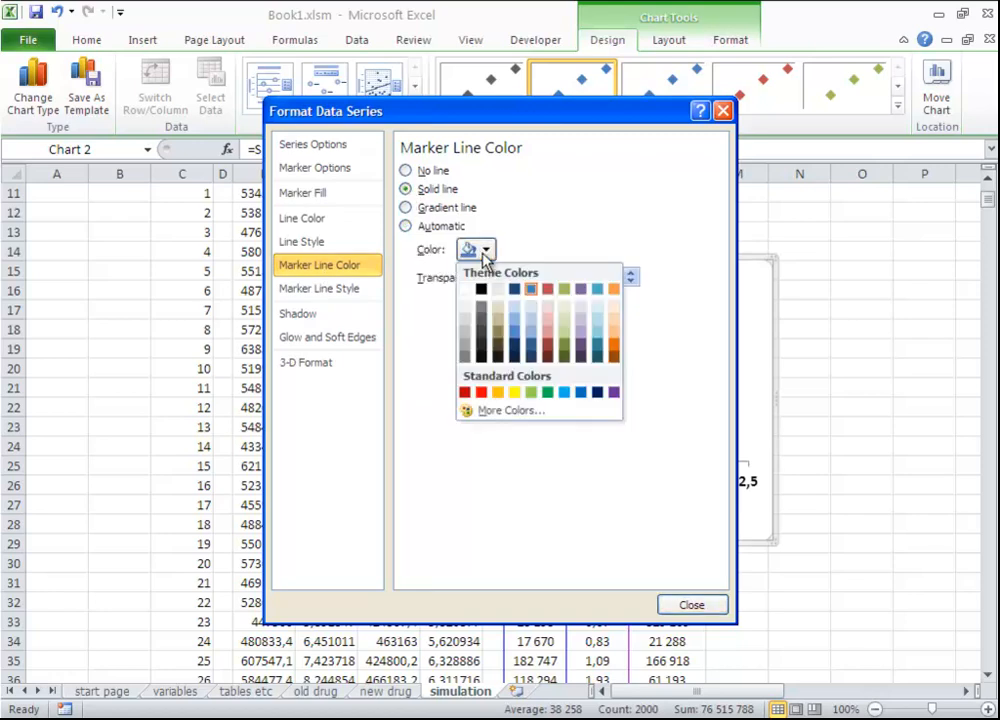
left_click(480, 250)
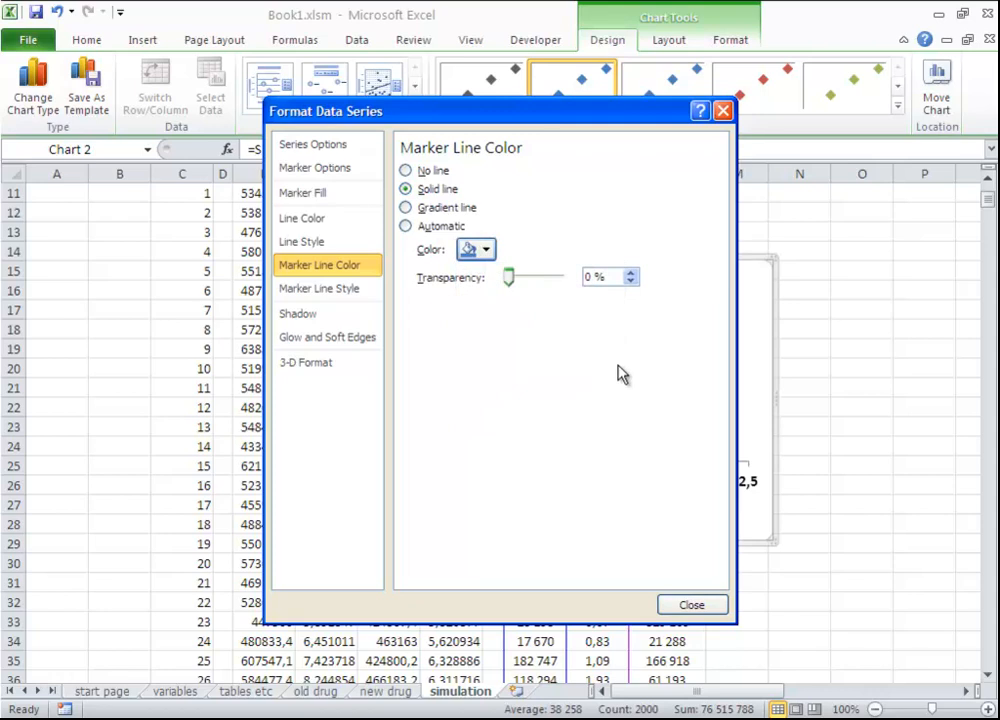
left_click(692, 606)
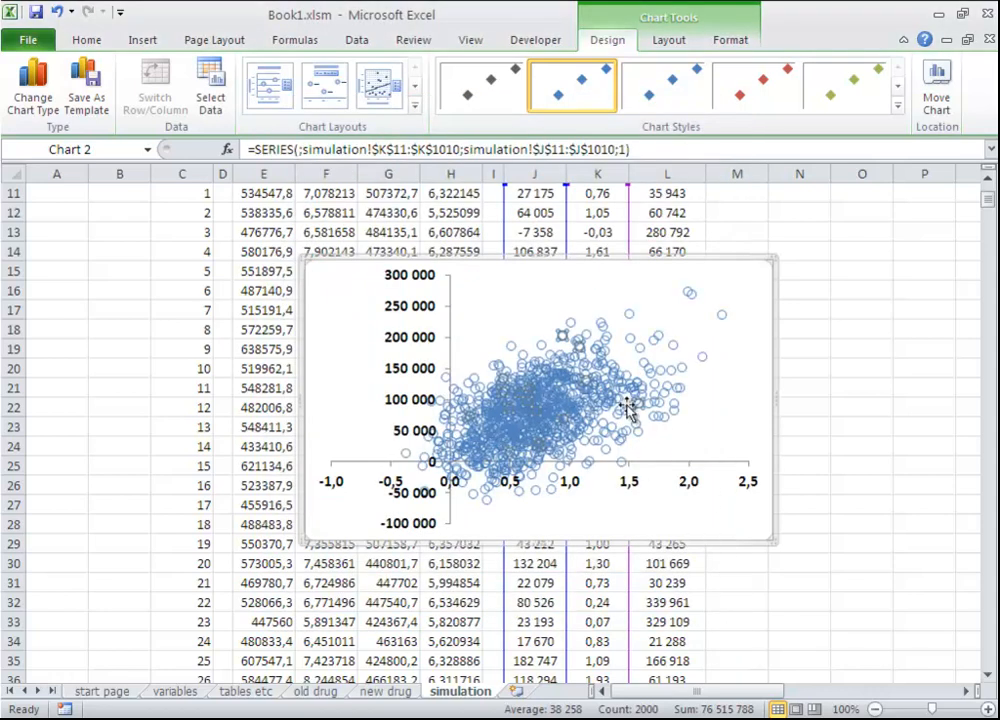
left_click(766, 442)
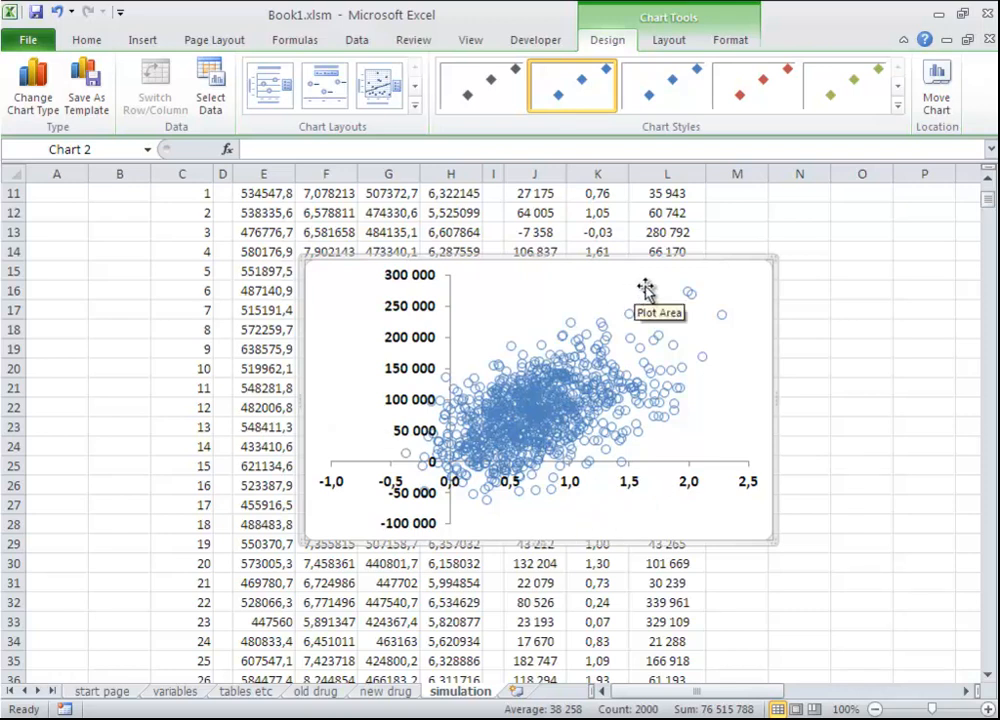
Add a title below the scatter chart's horizontal axis reading "incremental QALY"
left_click(664, 42)
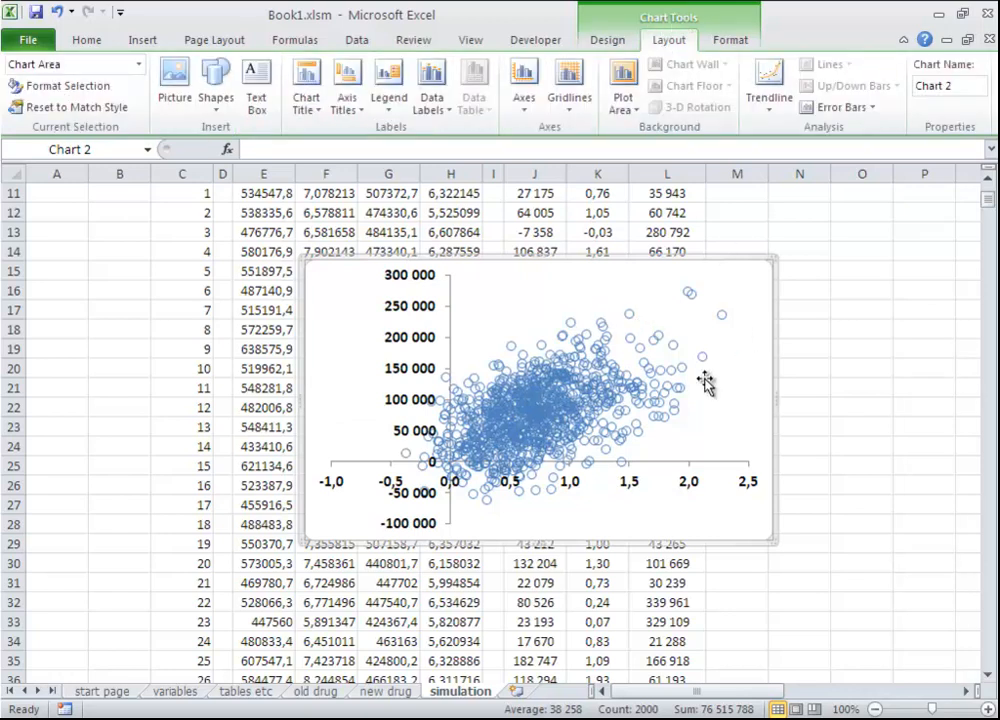
left_click(852, 390)
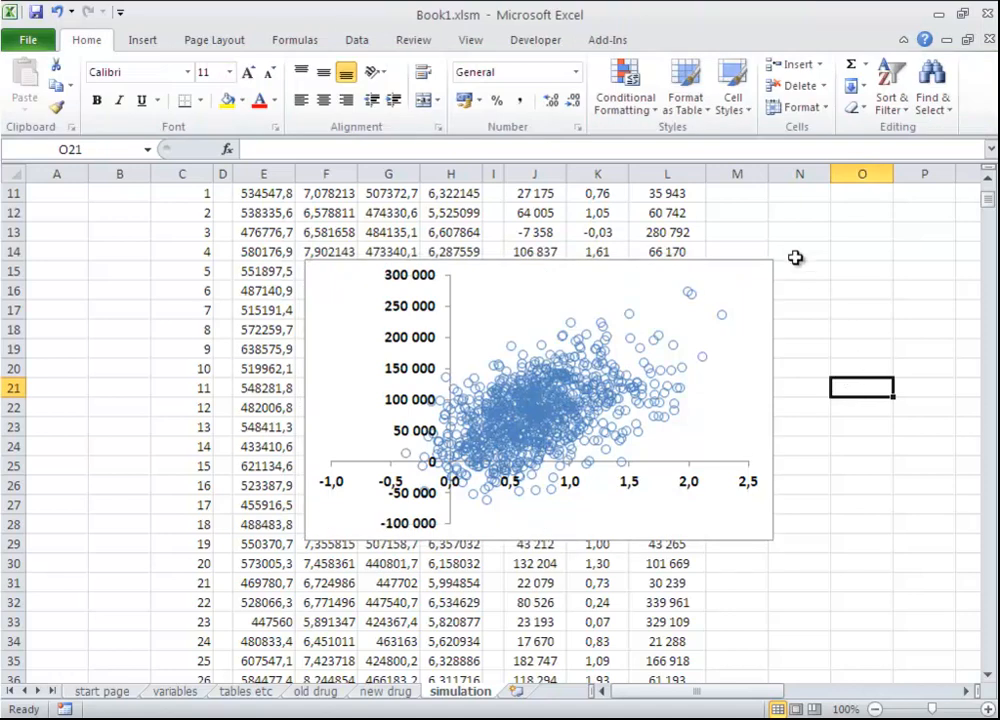
left_click(761, 380)
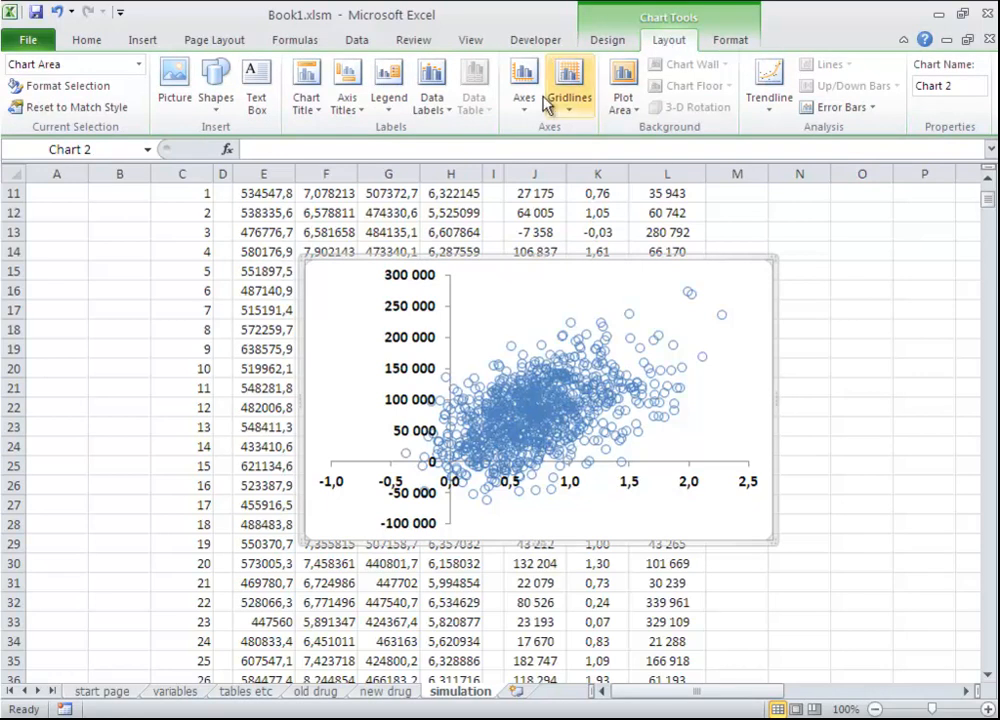
left_click(359, 115)
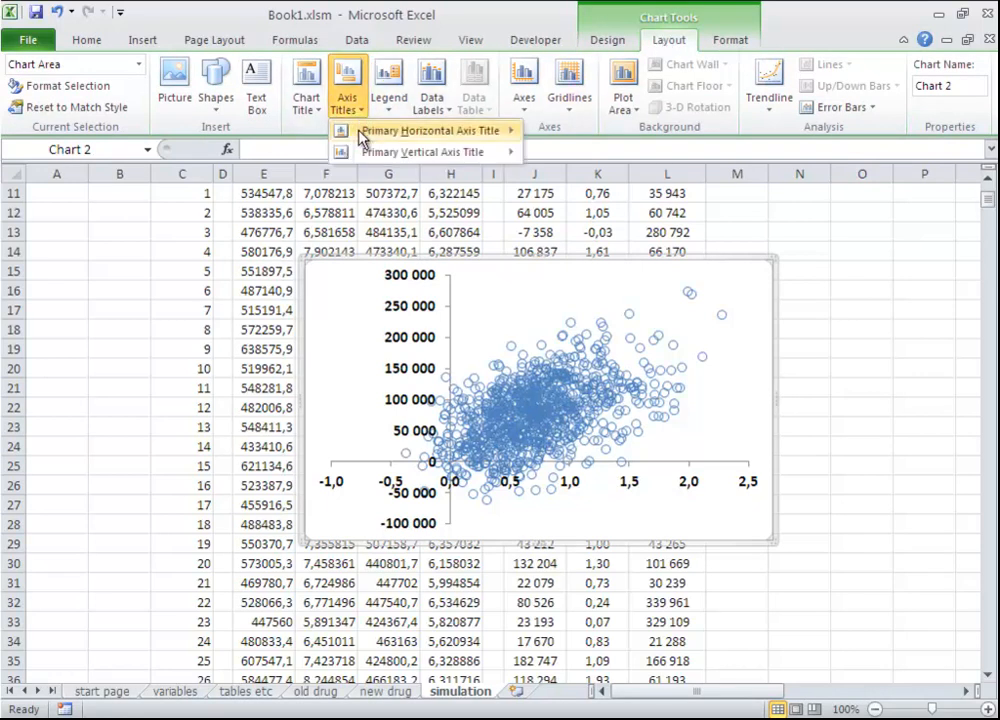
mouse_move(361, 133)
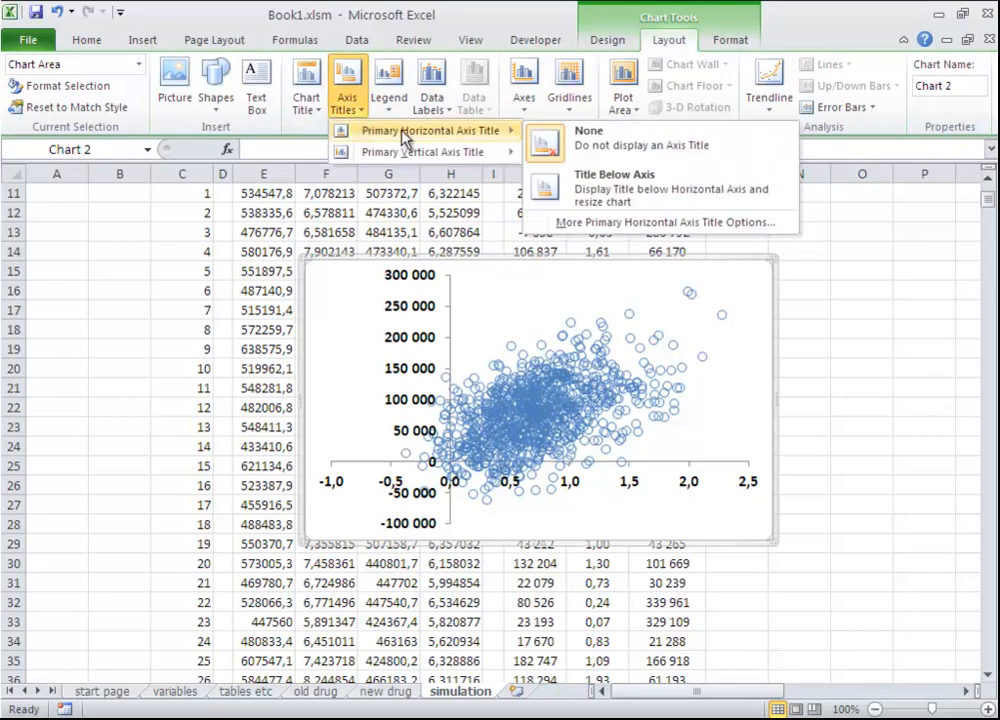
left_click(607, 176)
left_click(558, 516)
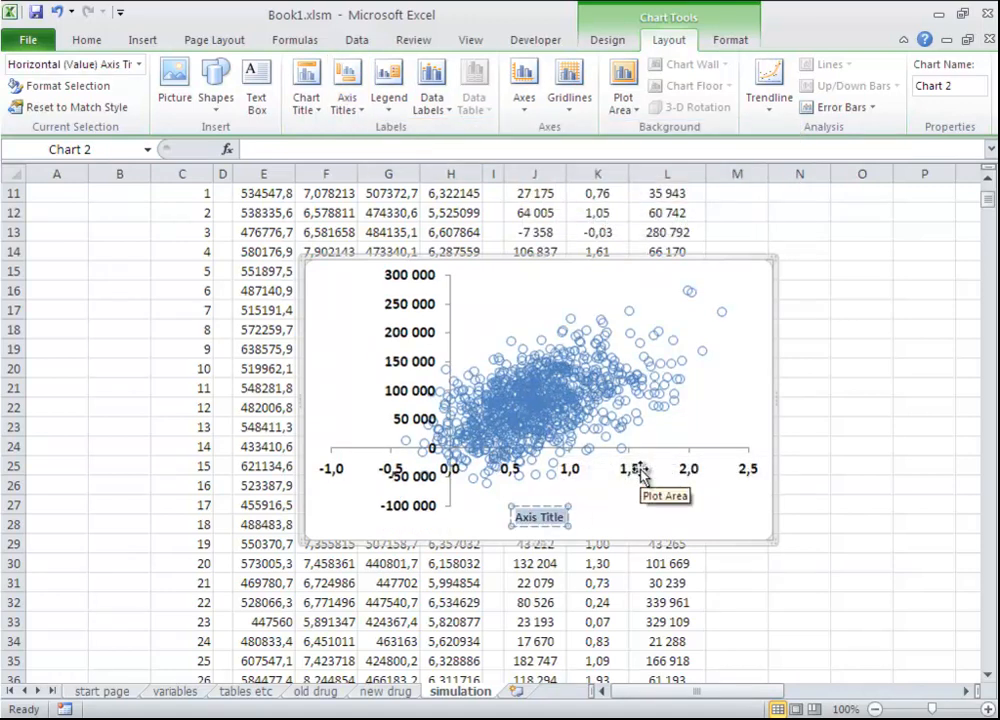
key("BackSpace")
type("incremental")
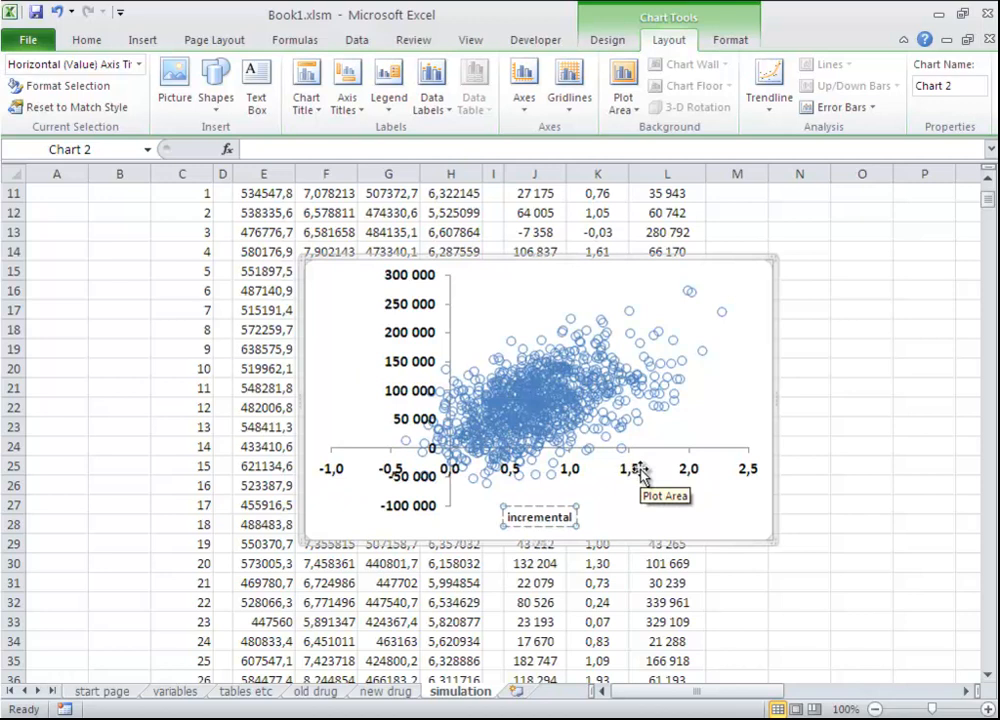
type(" QALY")
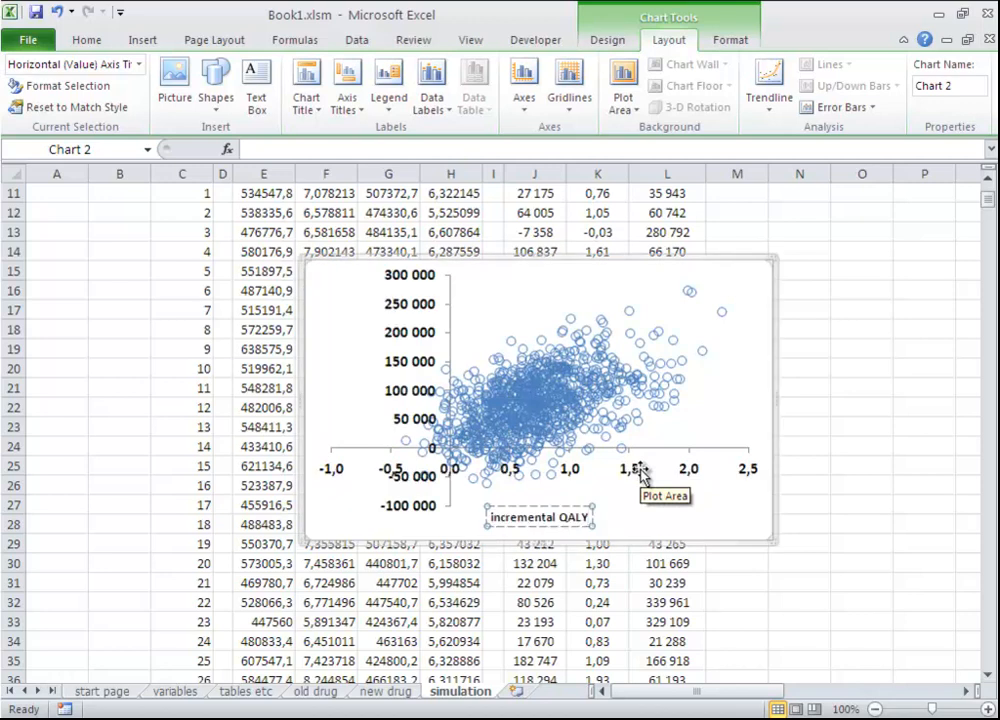
Set the horizontal axis title's font size to 14 and shift it slightly toward the axis's positive end
key("ctrl+a")
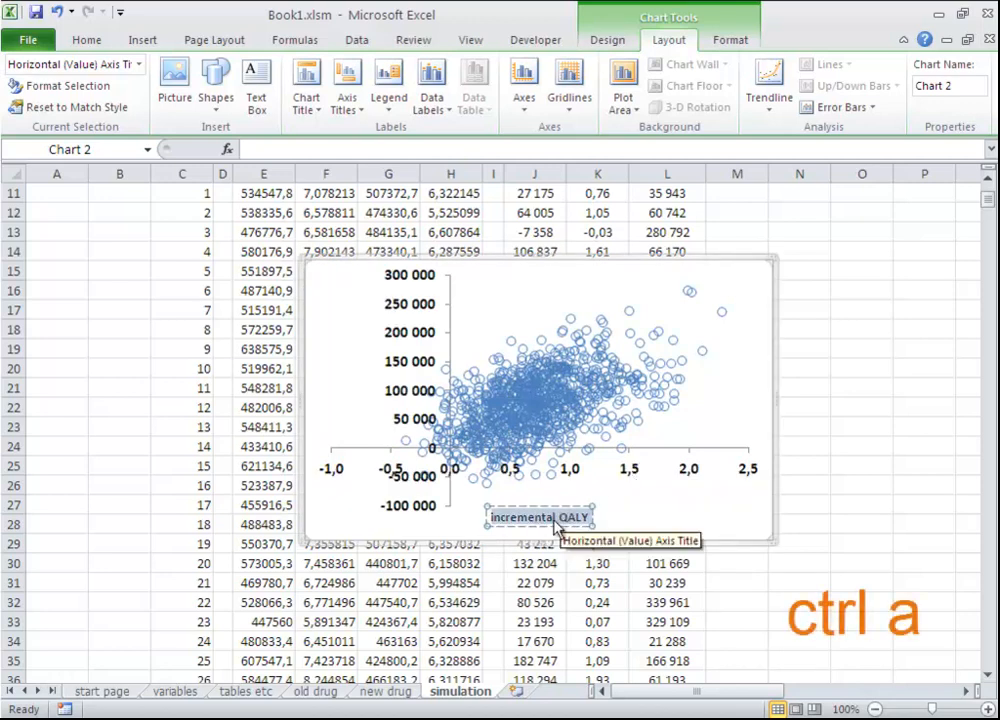
left_click(88, 42)
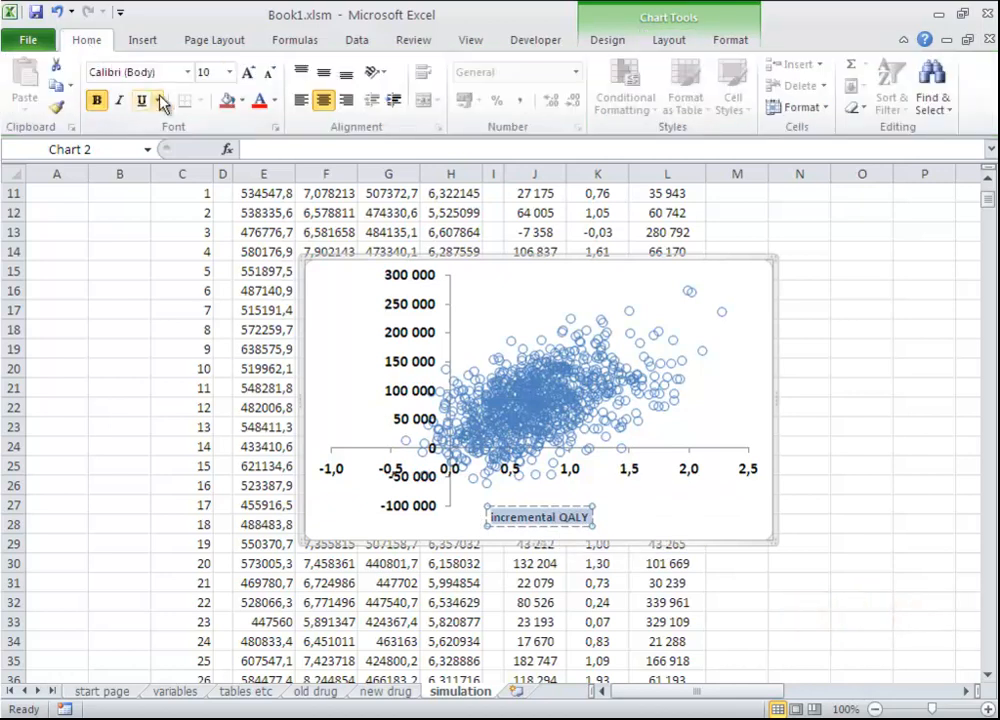
left_click(229, 72)
left_click(210, 191)
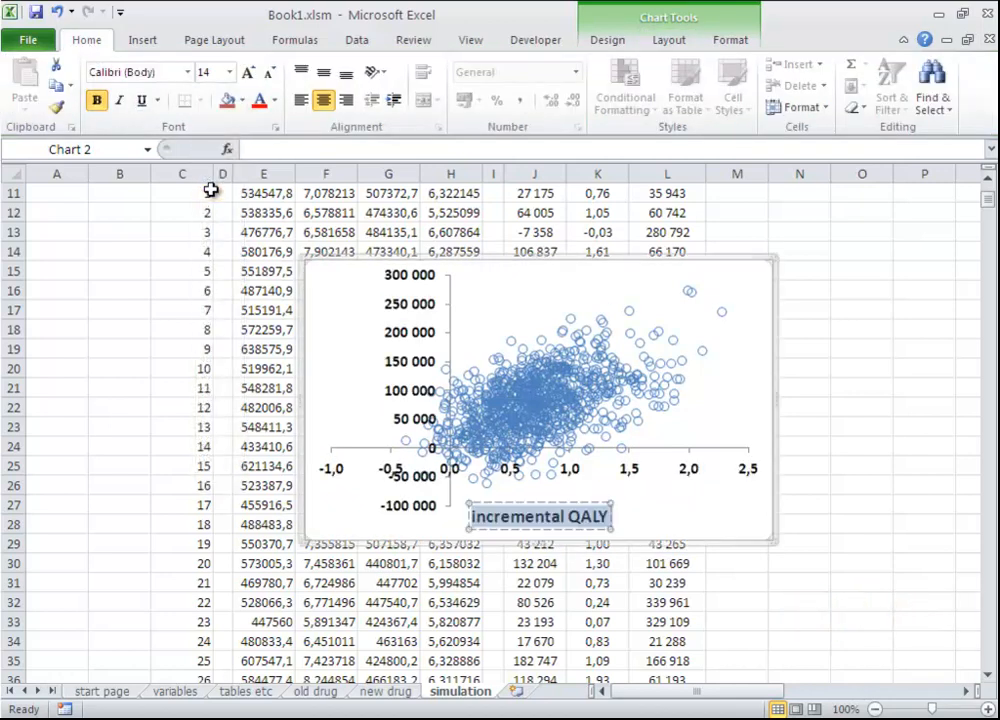
left_click_drag(582, 499, 634, 496)
left_click(716, 518)
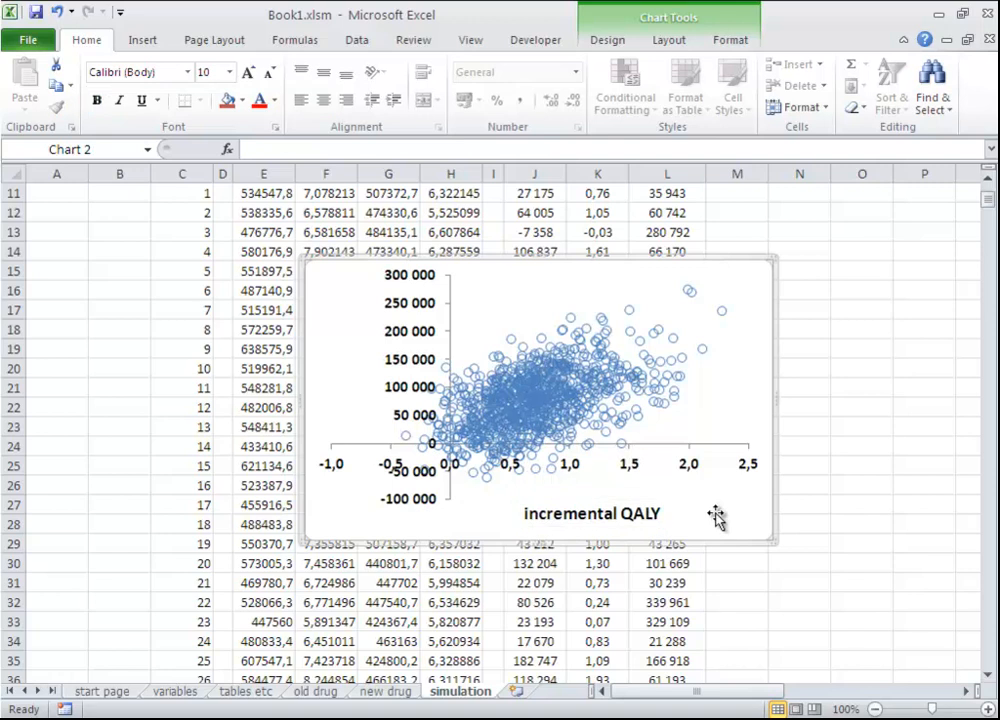
Add a rotated vertical axis title to the scatter chart reading "incremental costs (SEK)"
left_click(668, 40)
left_click(346, 95)
mouse_move(370, 155)
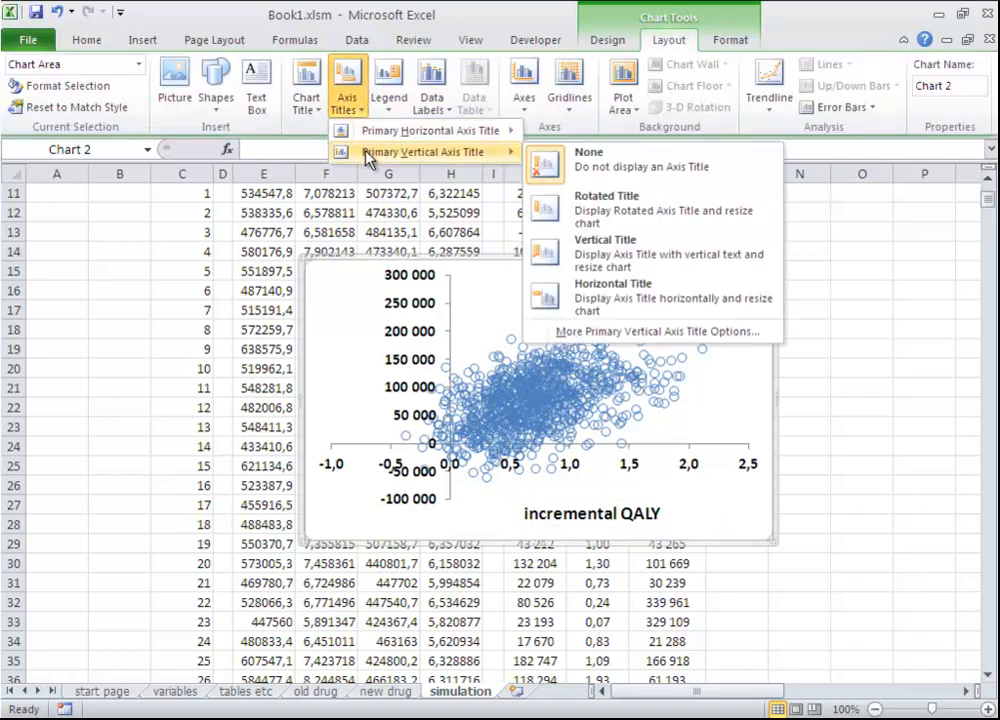
left_click(601, 214)
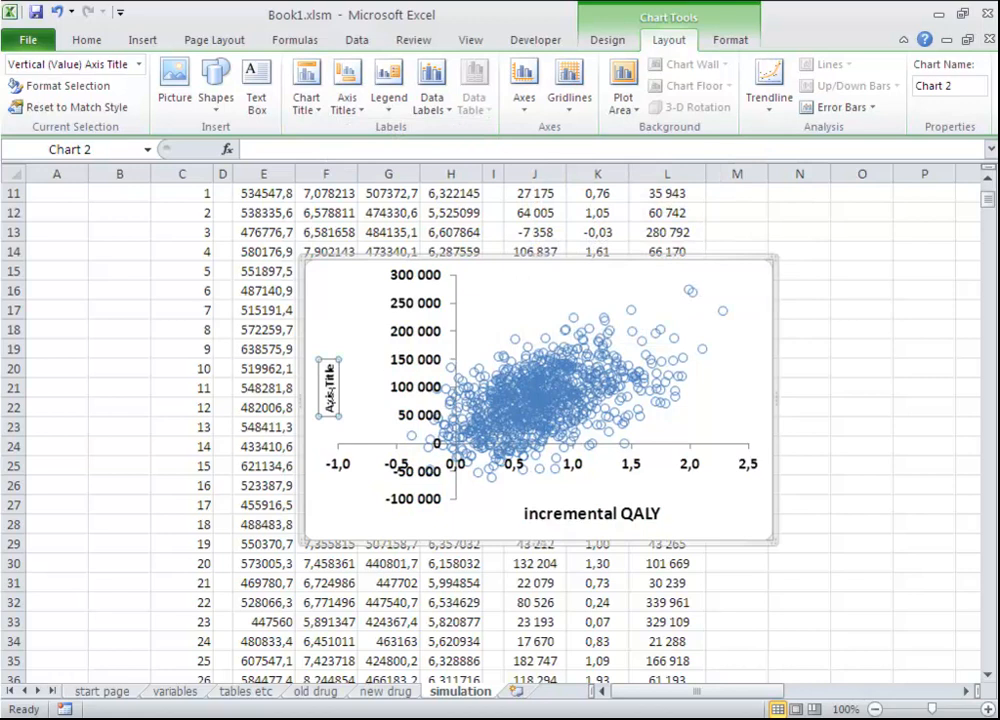
left_click_drag(331, 364, 335, 410)
key("BackSpace")
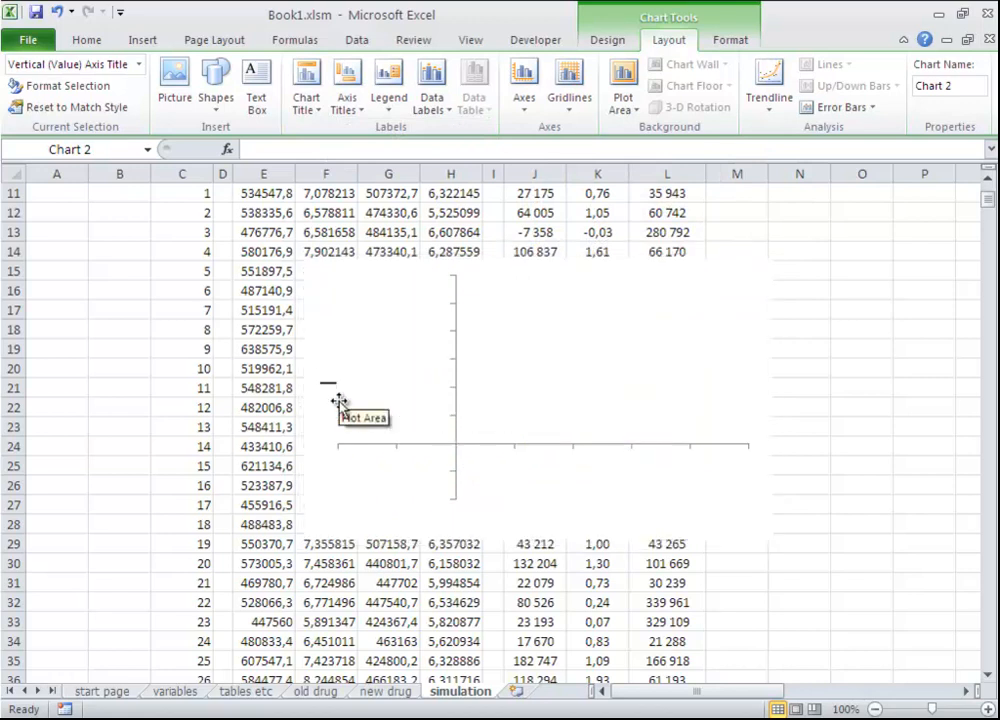
type("incremental cos")
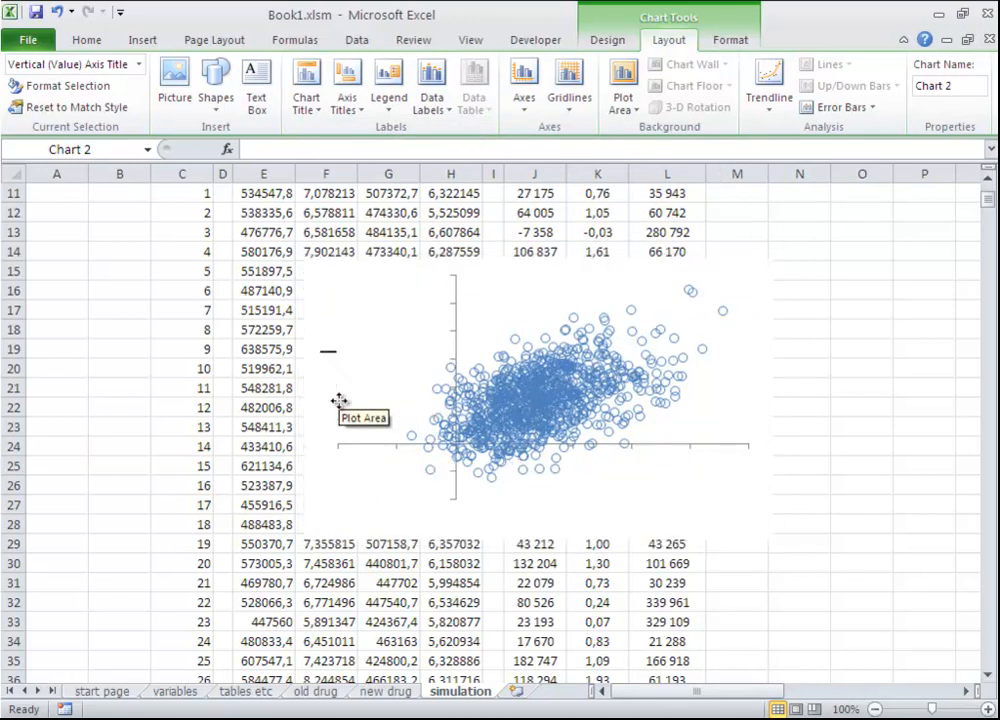
type("ts")
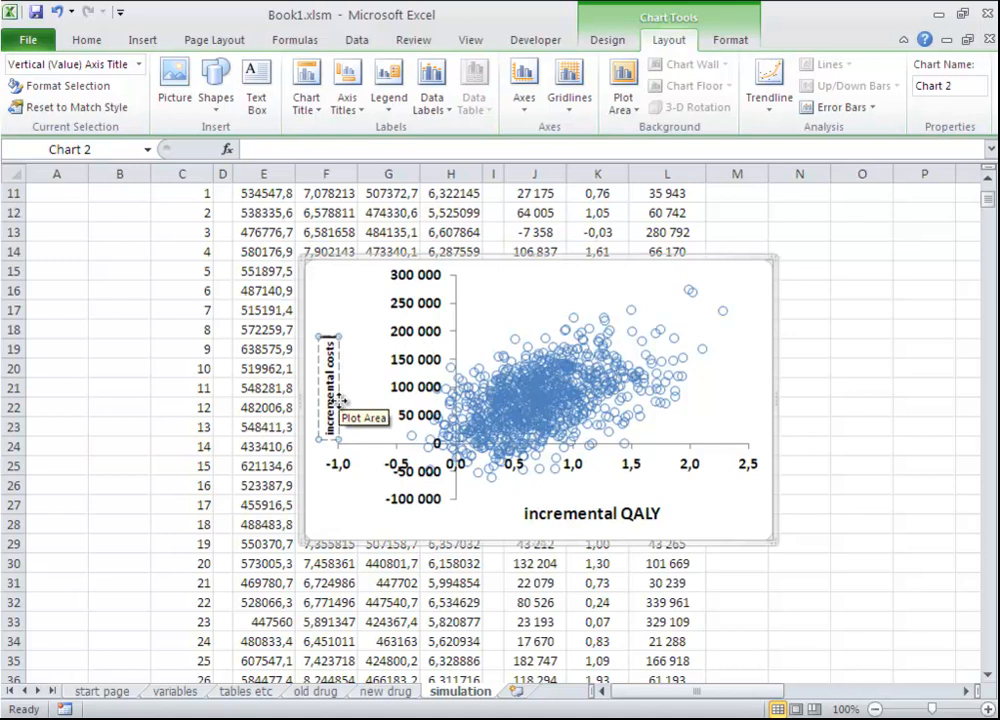
type(" (SEK")
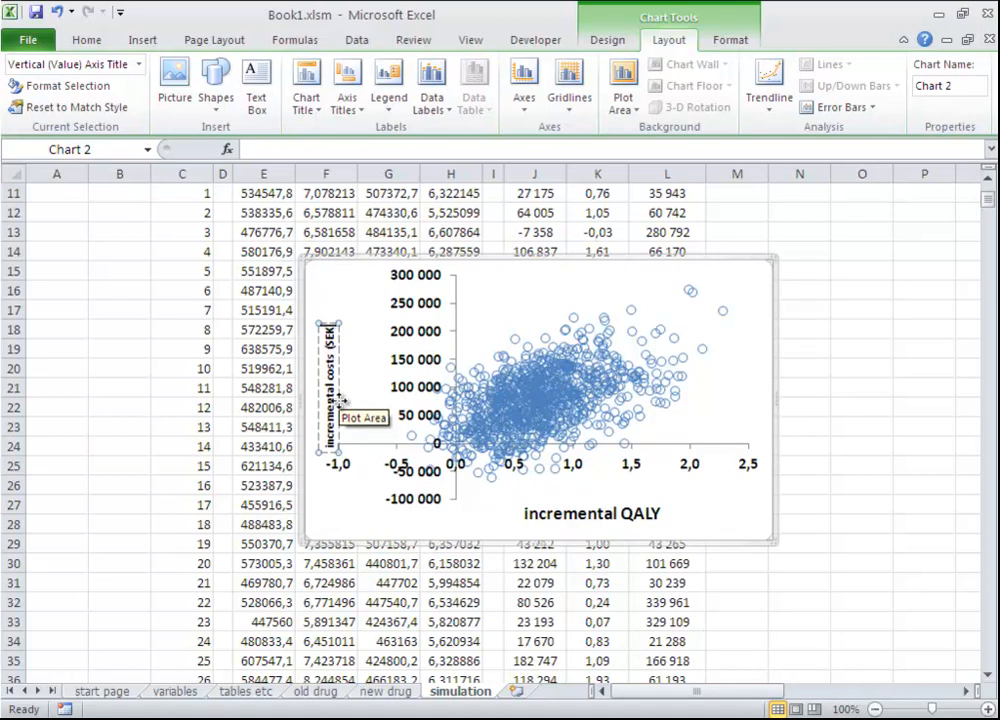
type(")")
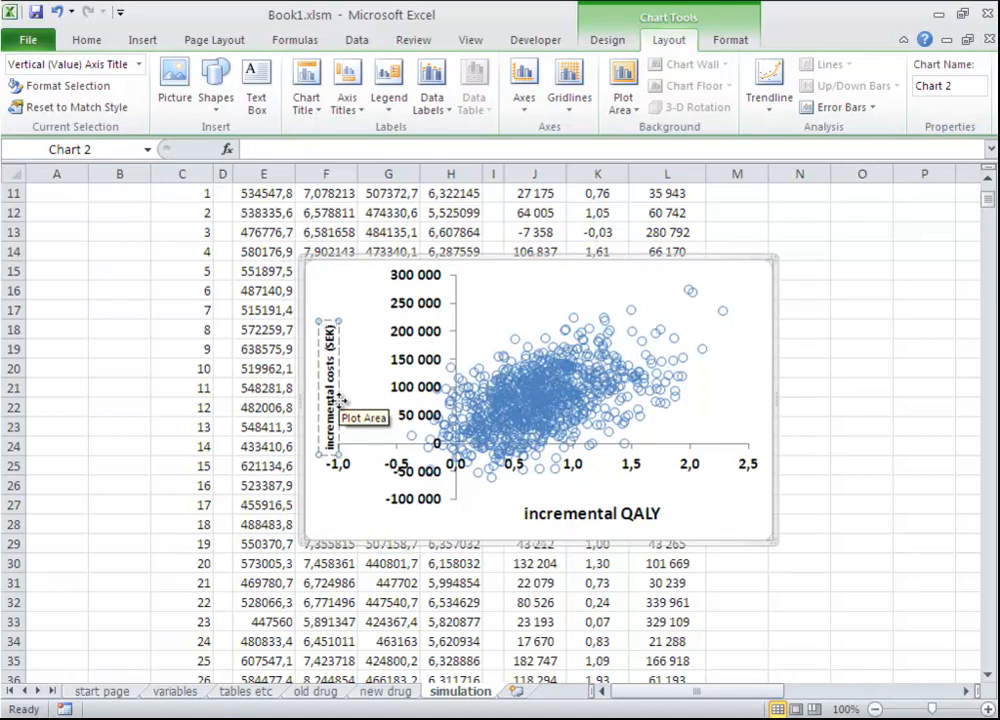
Set the vertical axis title's font size to 14
key("ctrl+a")
left_click(82, 38)
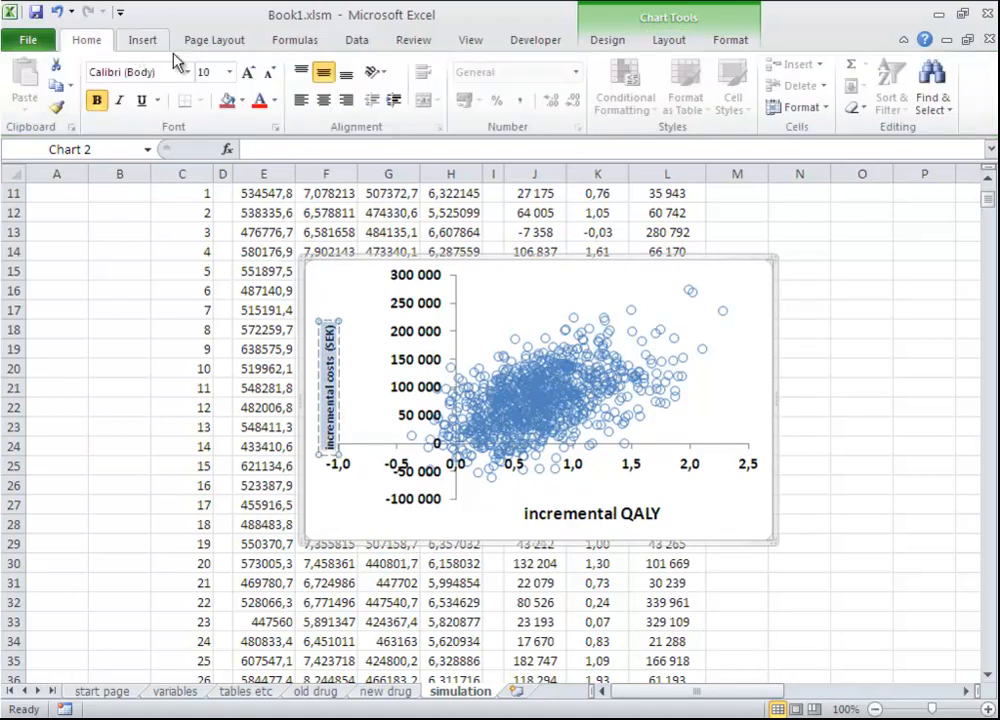
left_click(229, 72)
left_click(205, 195)
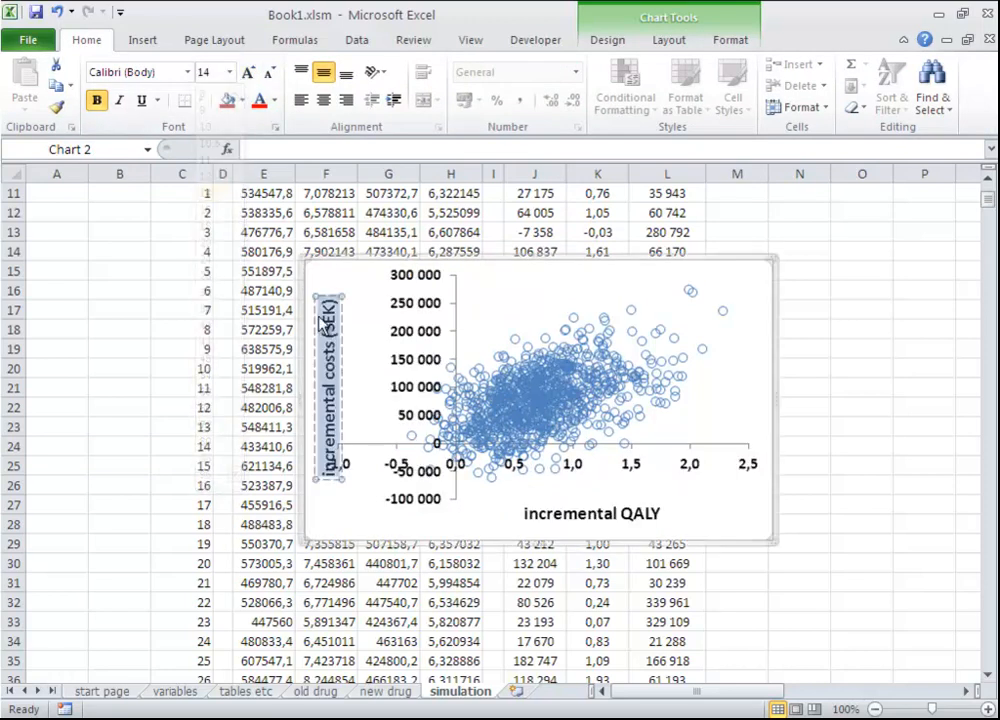
left_click(730, 518)
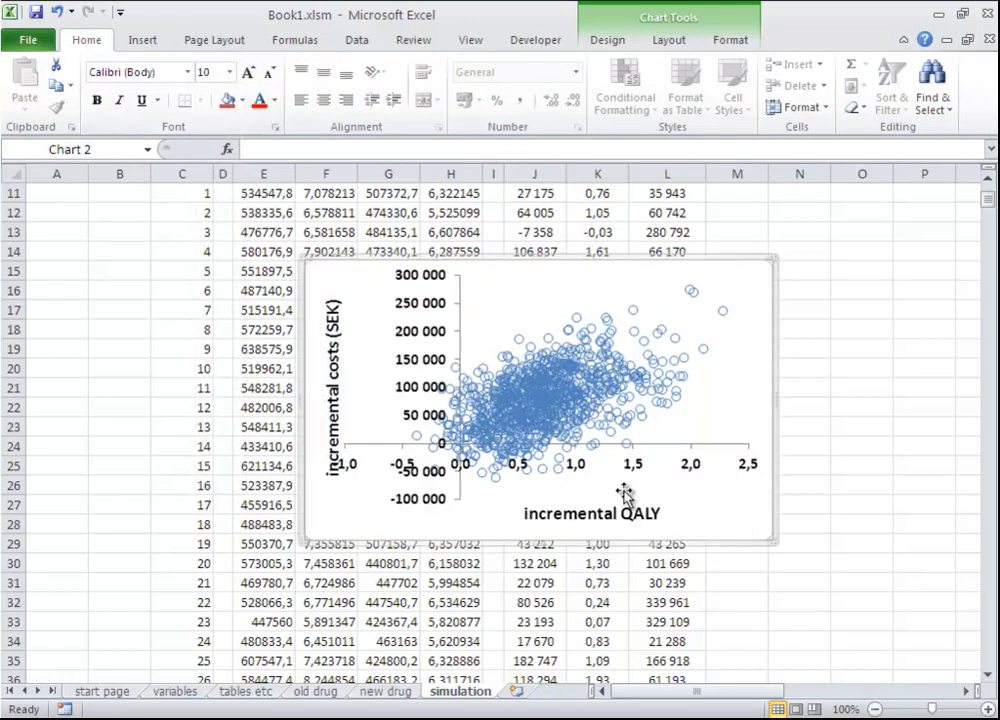
Shrink the plot area from its left and bottom edges and shift the vertical axis title left, clear of the axis labels
left_click(389, 408)
left_click_drag(346, 388, 363, 388)
left_click_drag(556, 498, 556, 491)
left_click(358, 418)
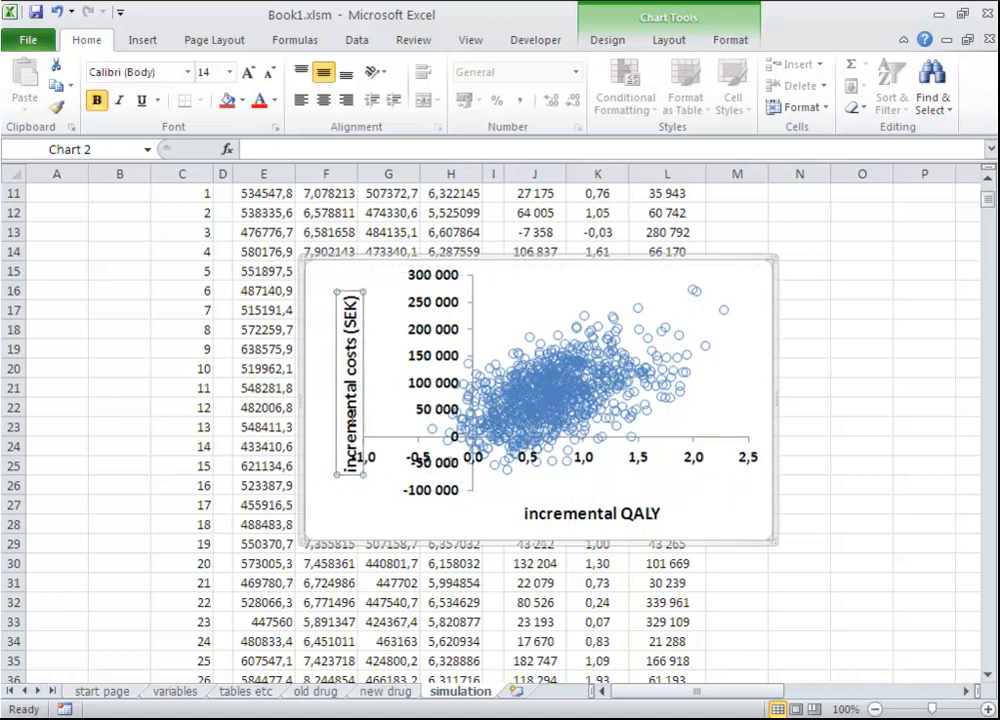
left_click_drag(338, 418, 317, 418)
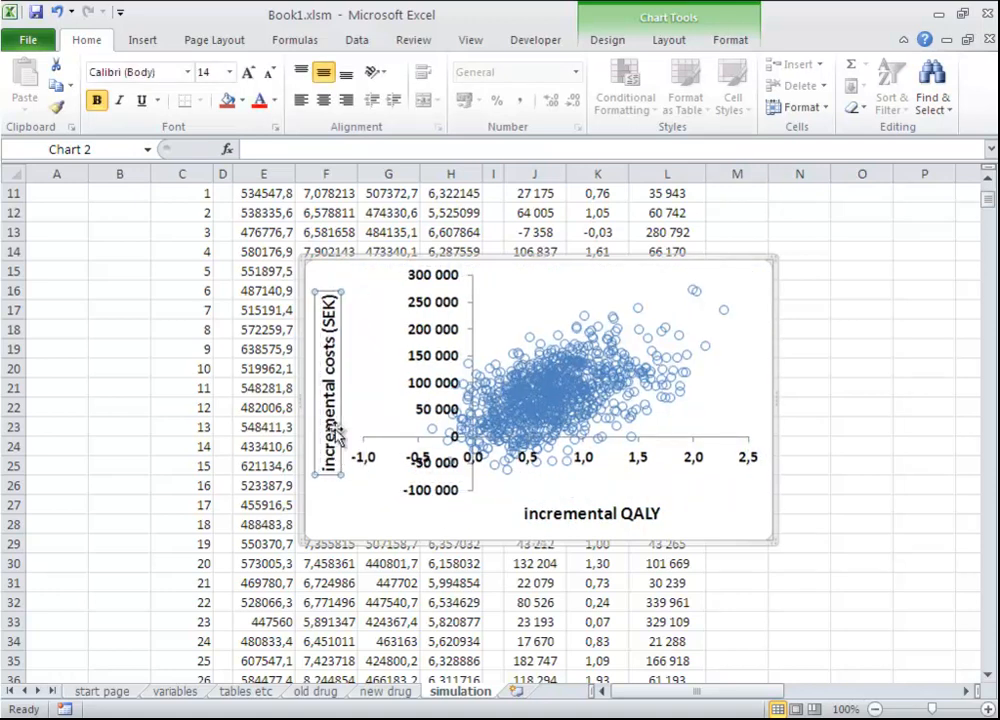
left_click(590, 516)
left_click(720, 515)
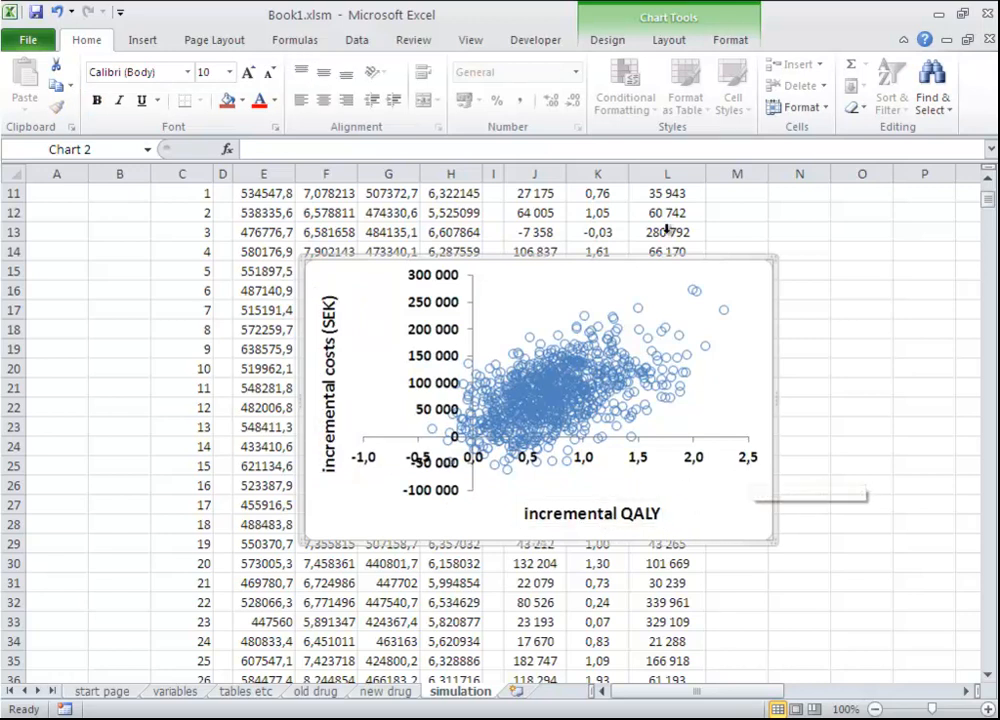
Add a centered overlay chart title reading "ICER scatter plot"
left_click(669, 40)
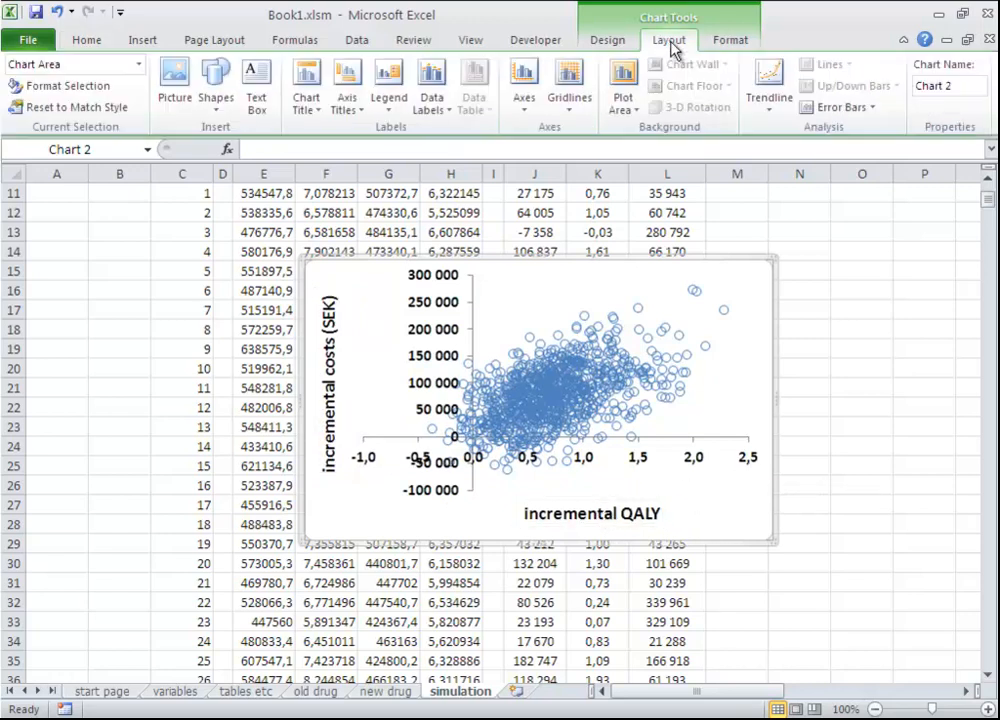
left_click(309, 115)
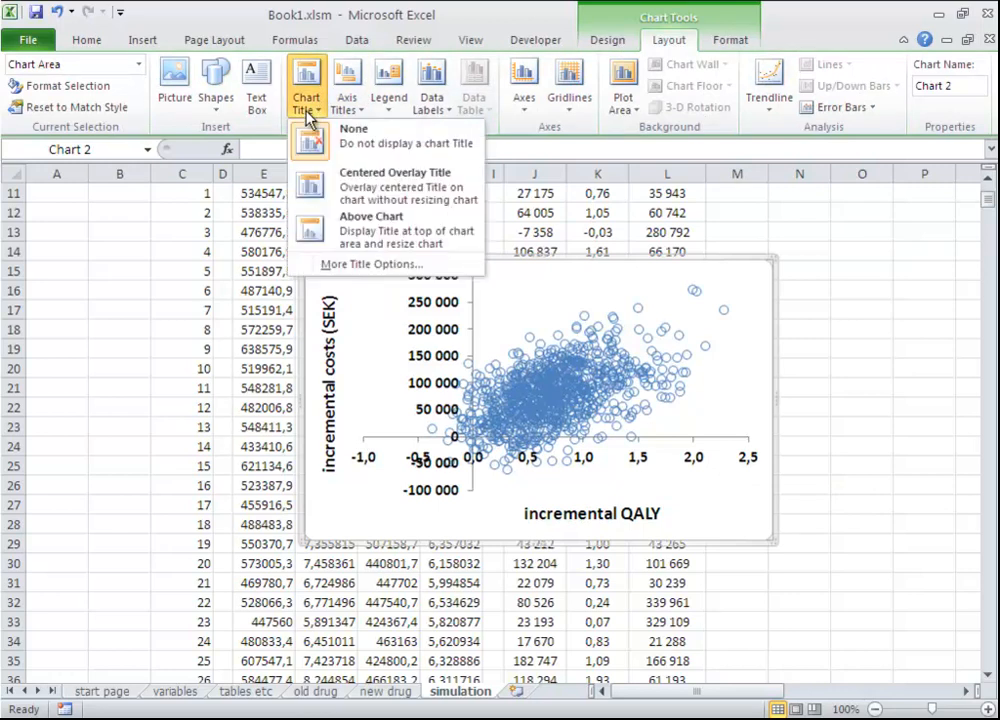
left_click(340, 190)
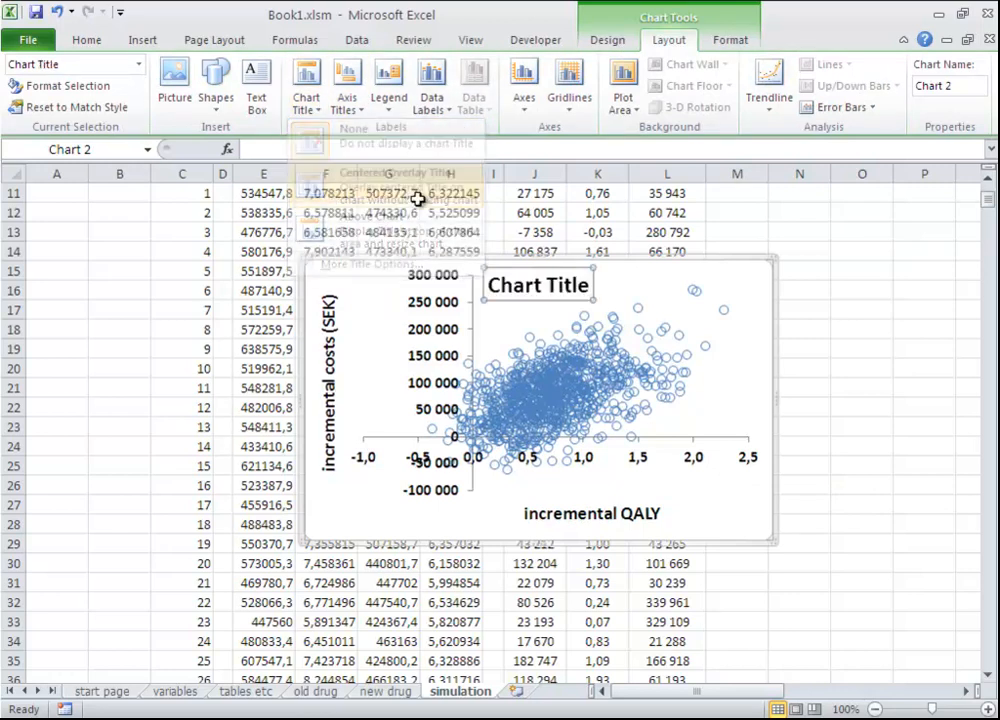
double_click(541, 285)
triple_click(583, 286)
key("BackSpace")
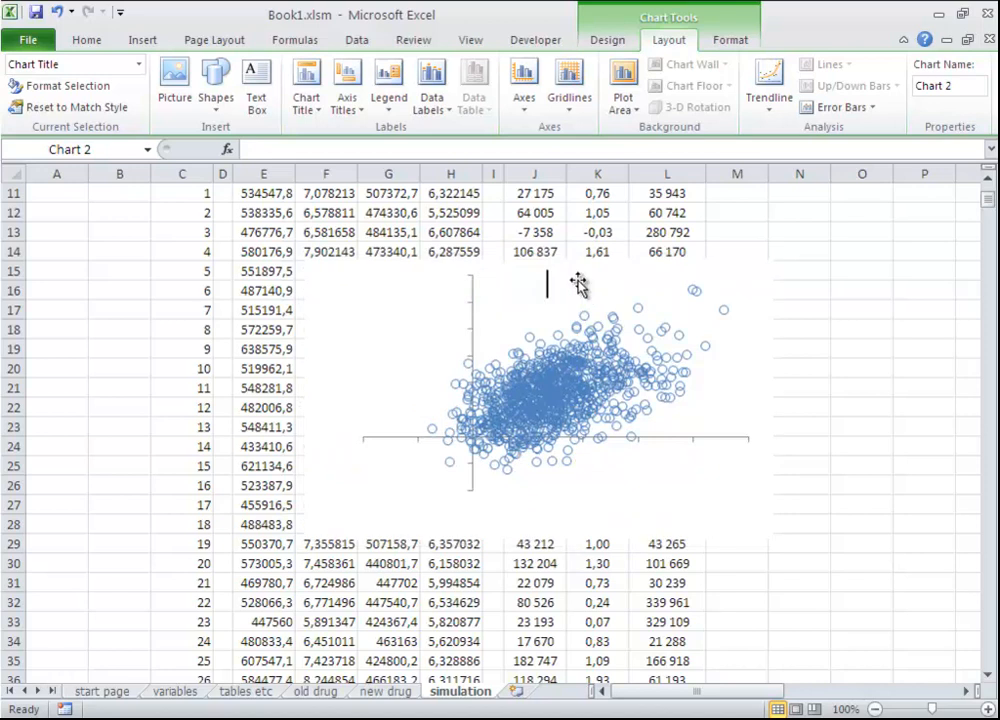
type("ICER scatter plot")
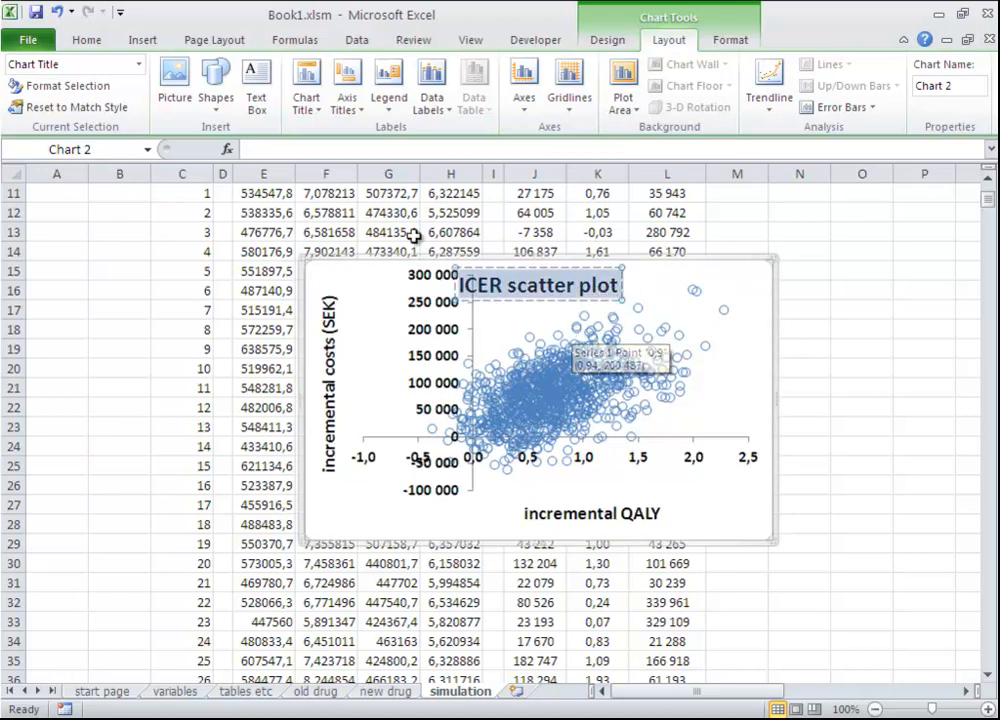
Colour the chart title light grey and move it to the chart's upper right corner
left_click(86, 40)
left_click(274, 100)
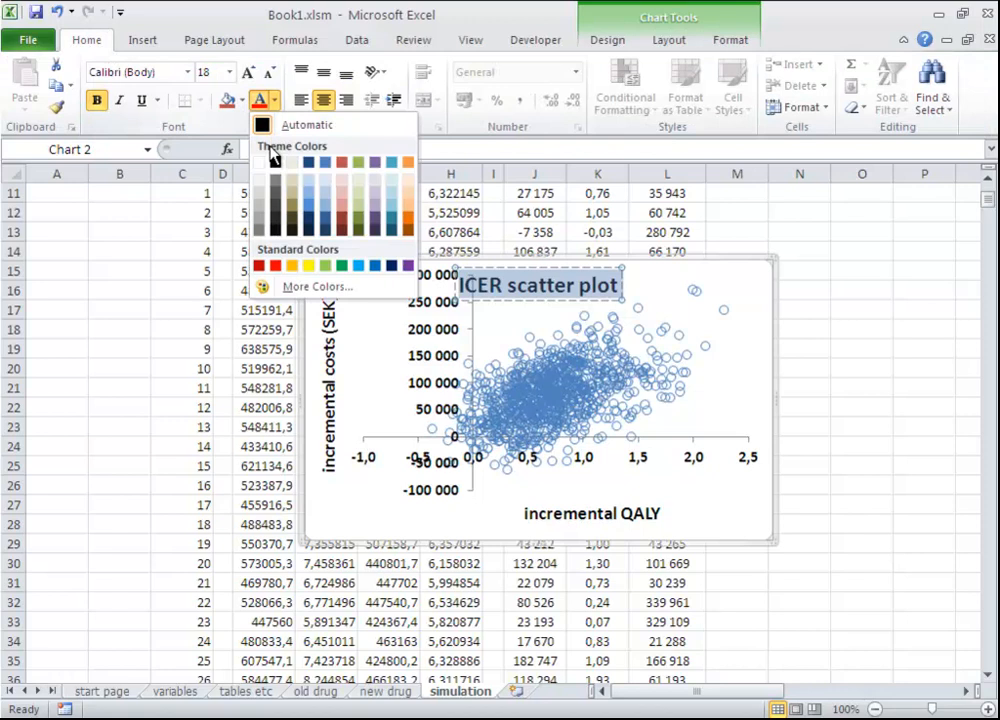
left_click(263, 208)
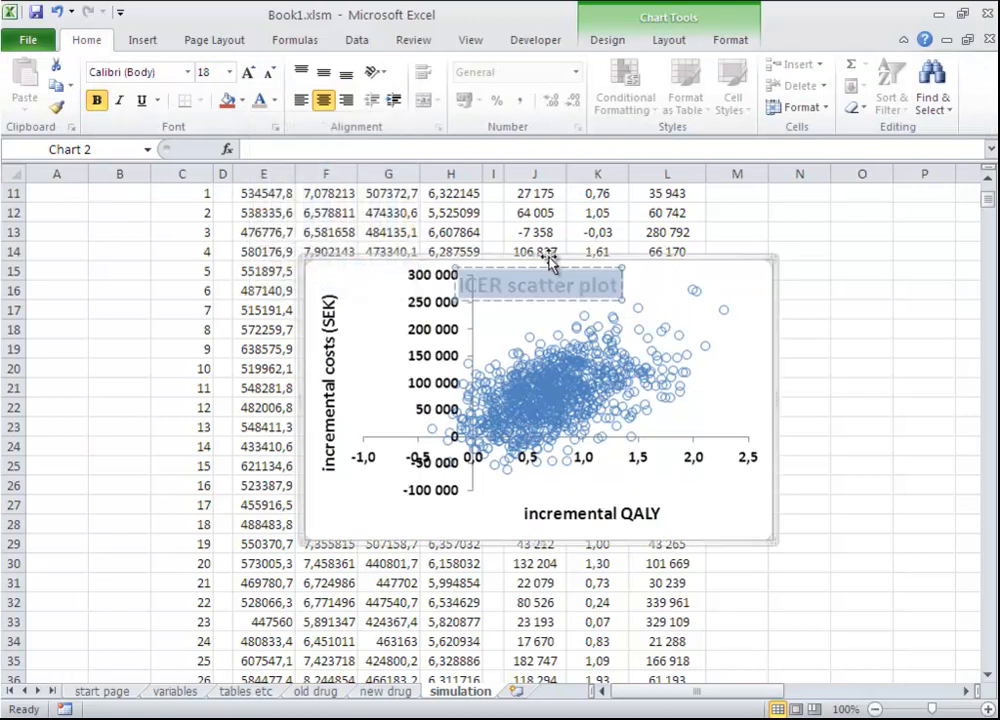
left_click_drag(548, 268, 692, 268)
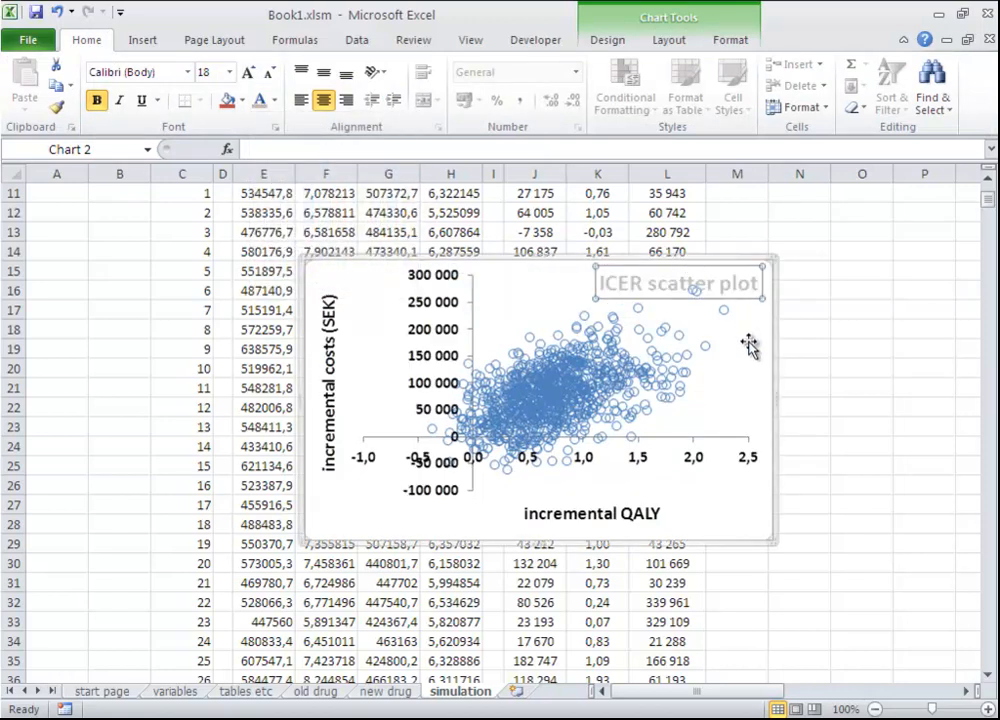
Lower the plot area's top edge slightly and nudge the chart title closer to the chart's right edge
left_click(518, 276)
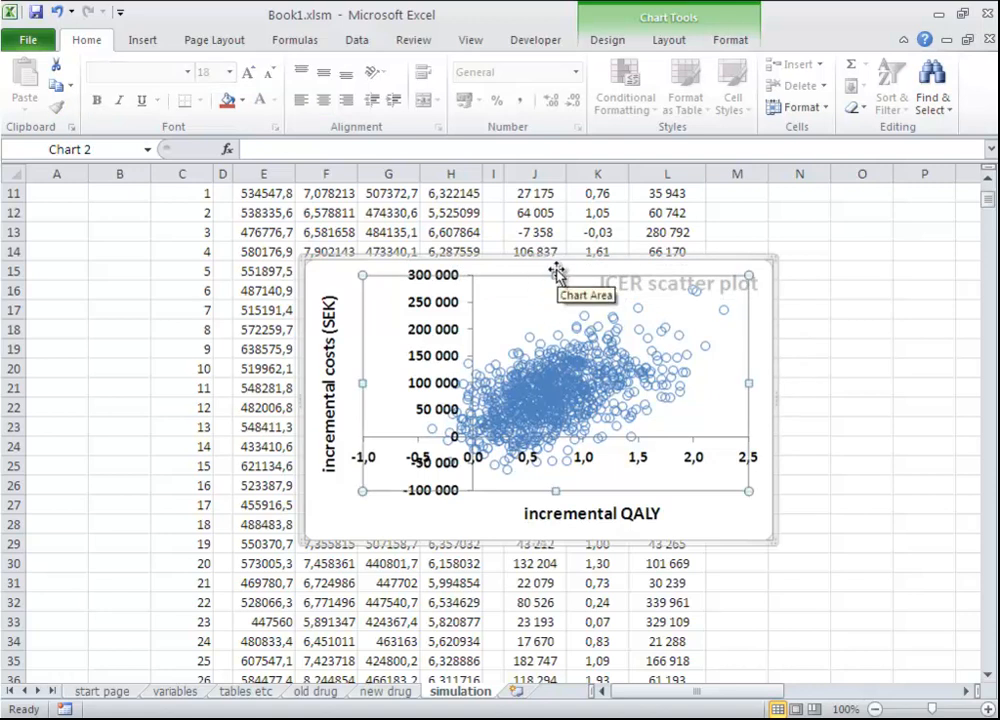
left_click_drag(556, 272, 557, 285)
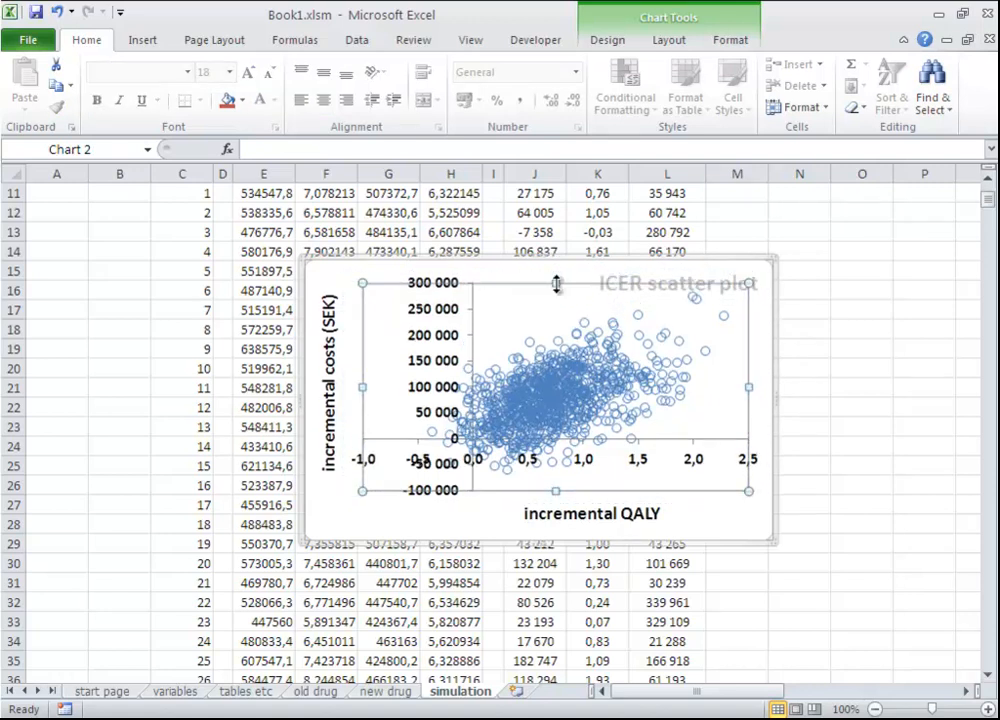
left_click(884, 387)
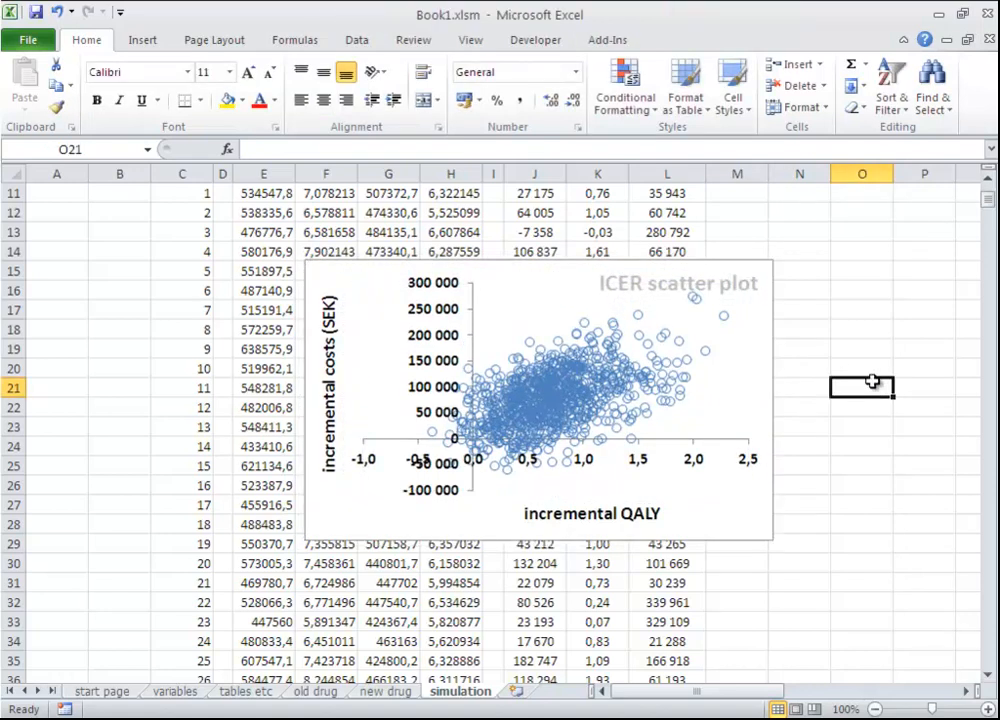
left_click(758, 278)
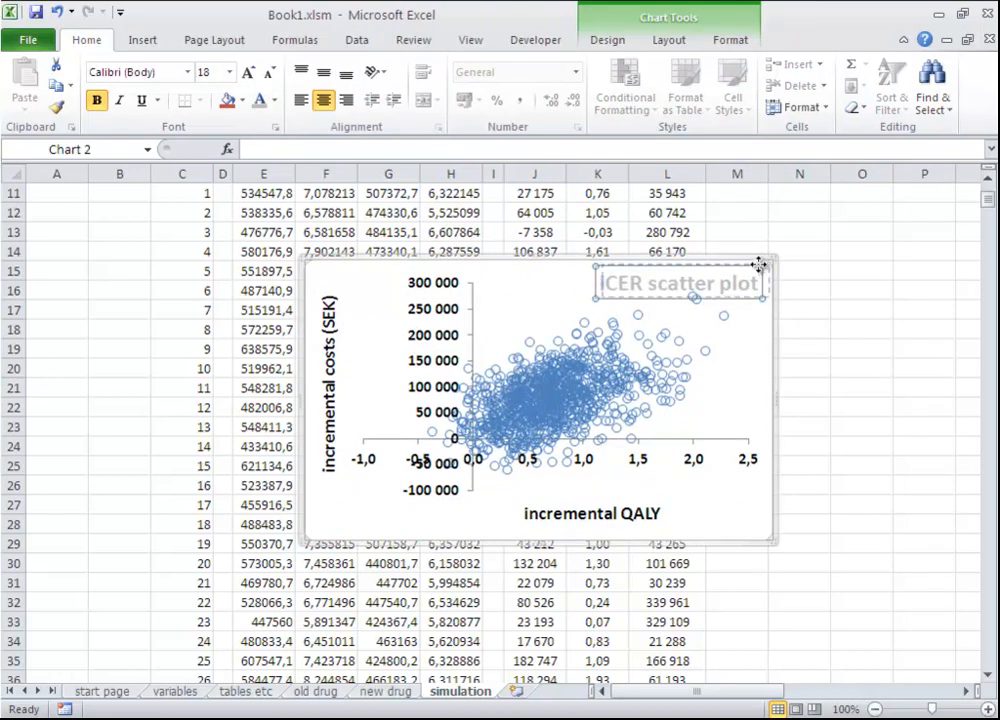
left_click_drag(759, 264, 765, 263)
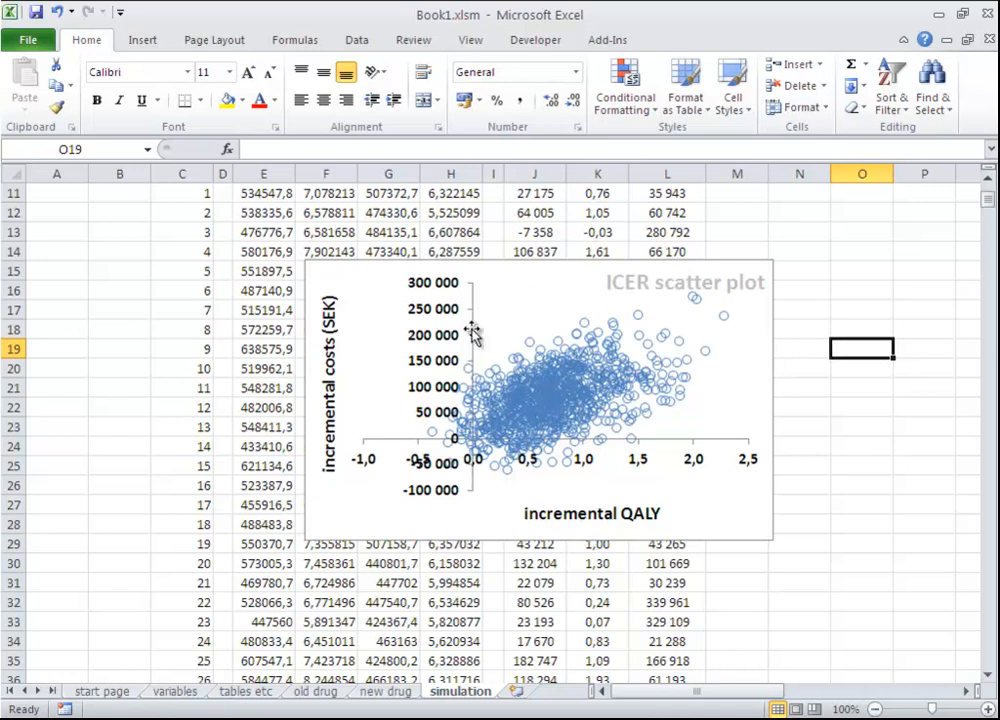
Copy the finished chart to the start page sheet and place it directly below the Results box, starting in column A
left_click(774, 518)
key("ctrl+c")
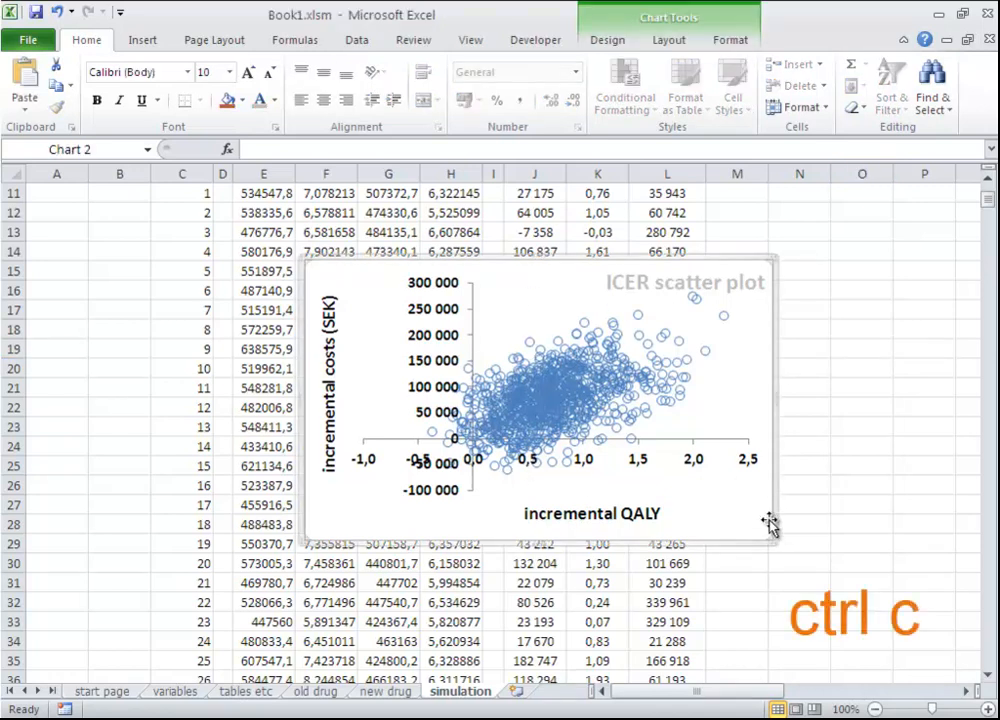
left_click(104, 692)
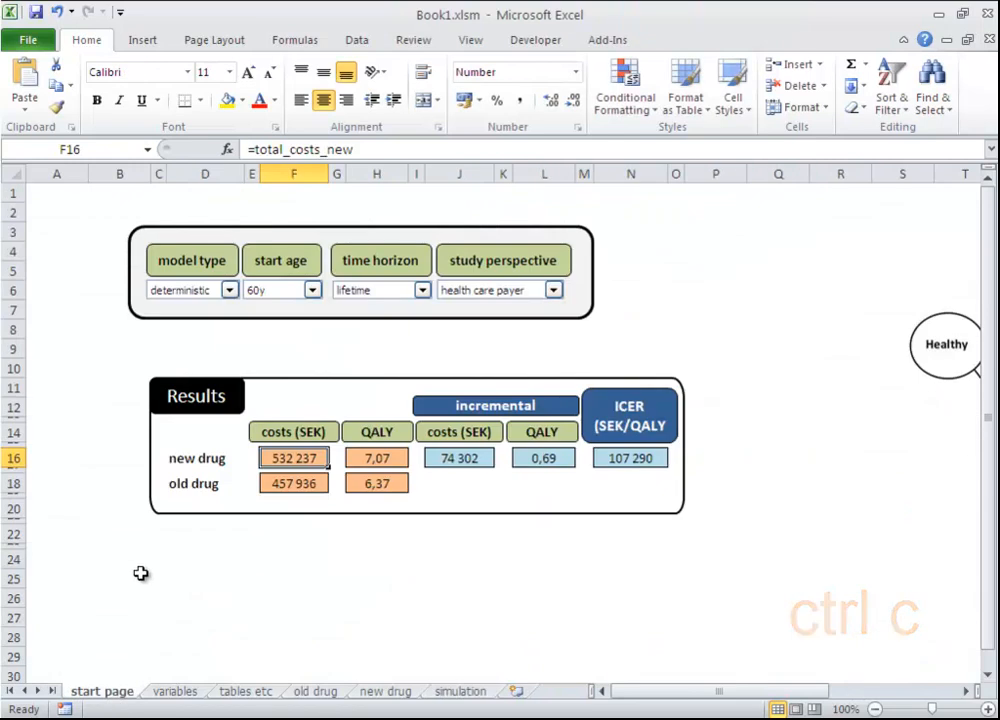
left_click(101, 560)
key("ctrl+v")
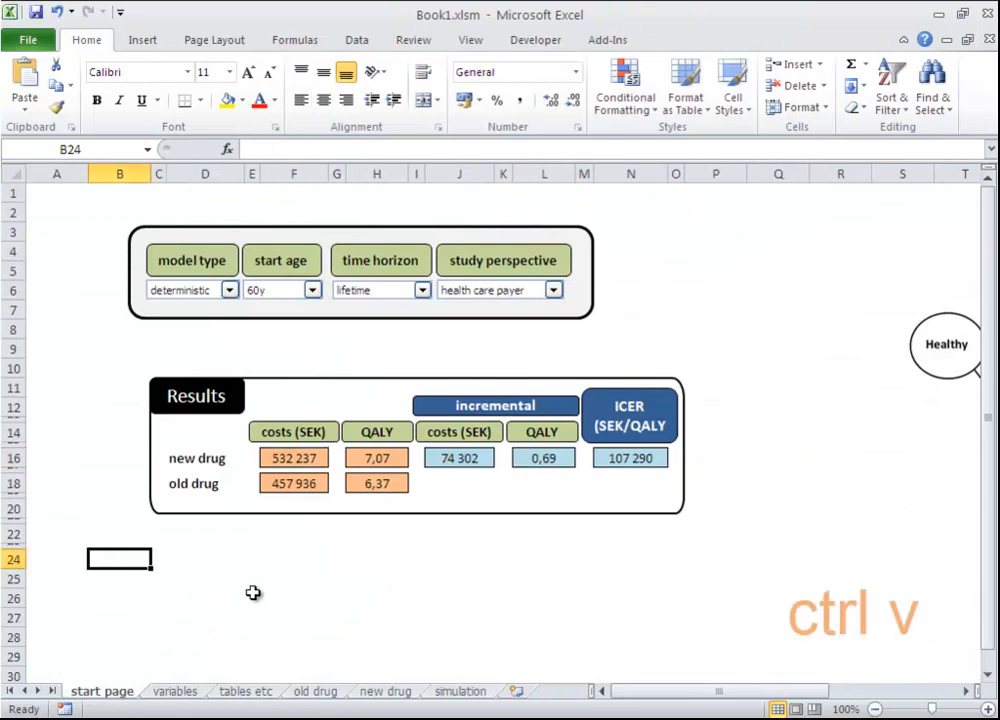
scroll(647, 547, "down", 3)
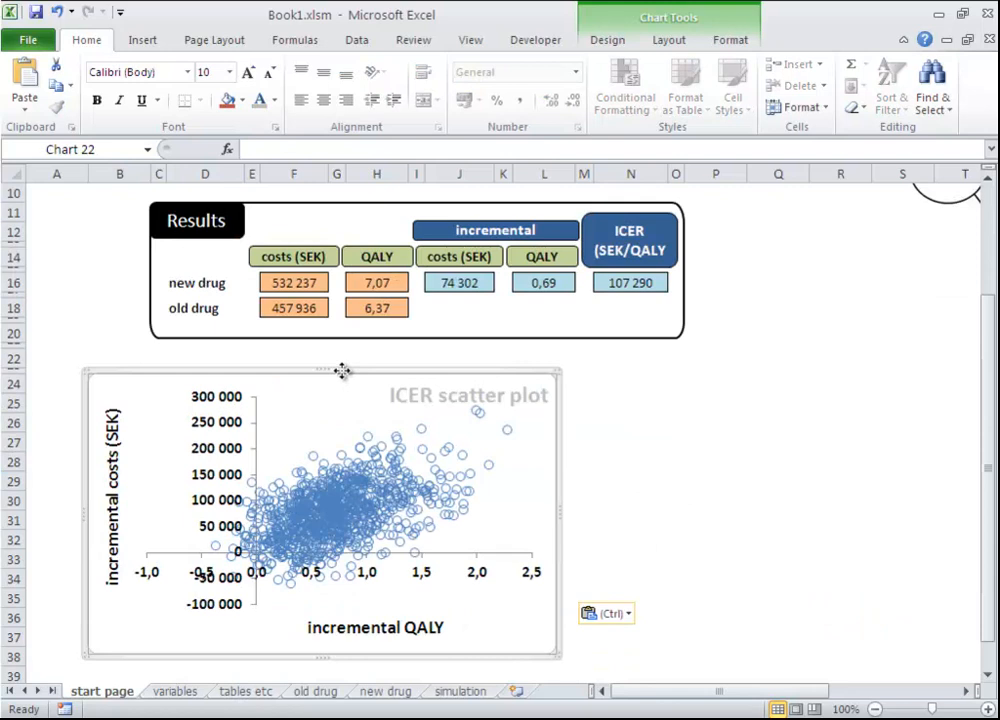
mouse_move(342, 373)
left_mouse_down()
mouse_move(308, 357)
mouse_move(335, 373)
left_mouse_up()
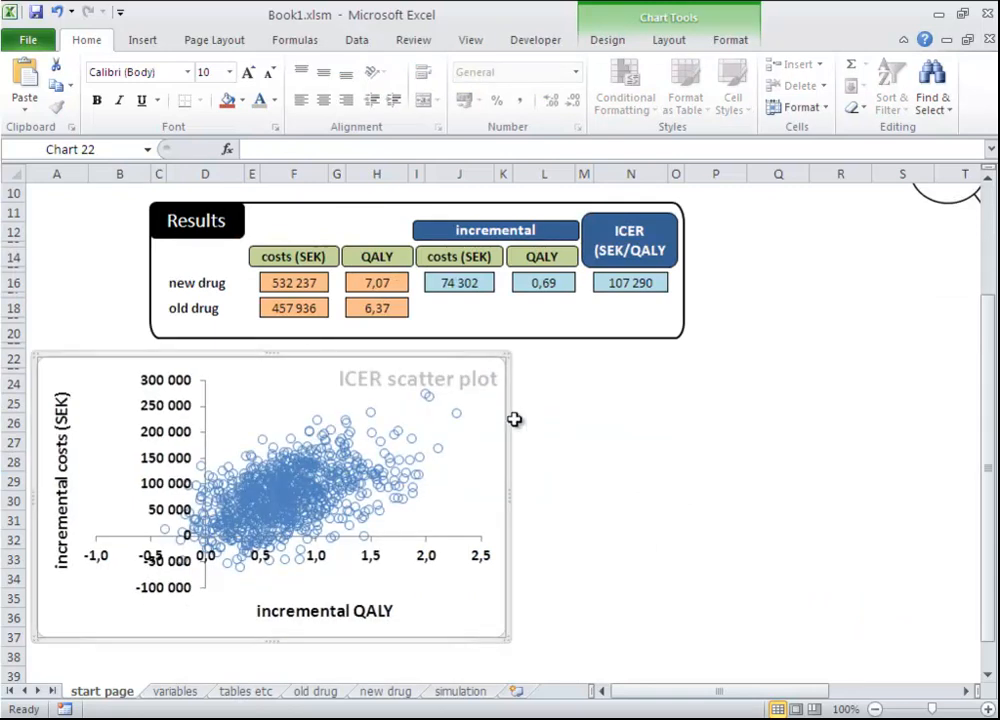
Delete the original scatter chart from the simulation sheet
left_click(455, 693)
scroll(273, 342, "up", 3)
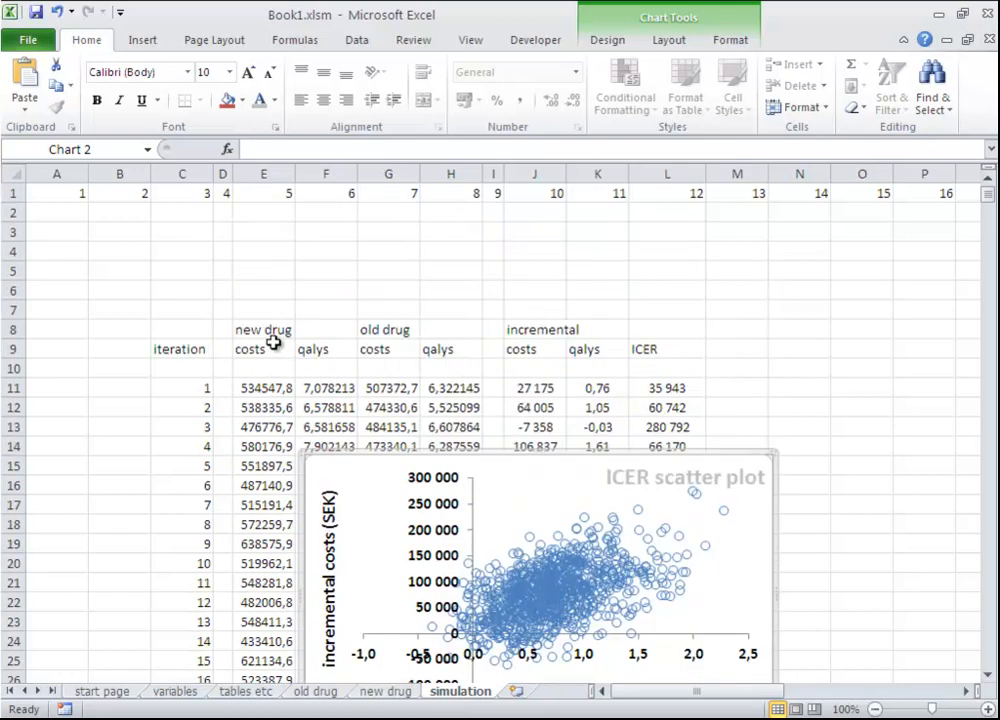
left_click(106, 692)
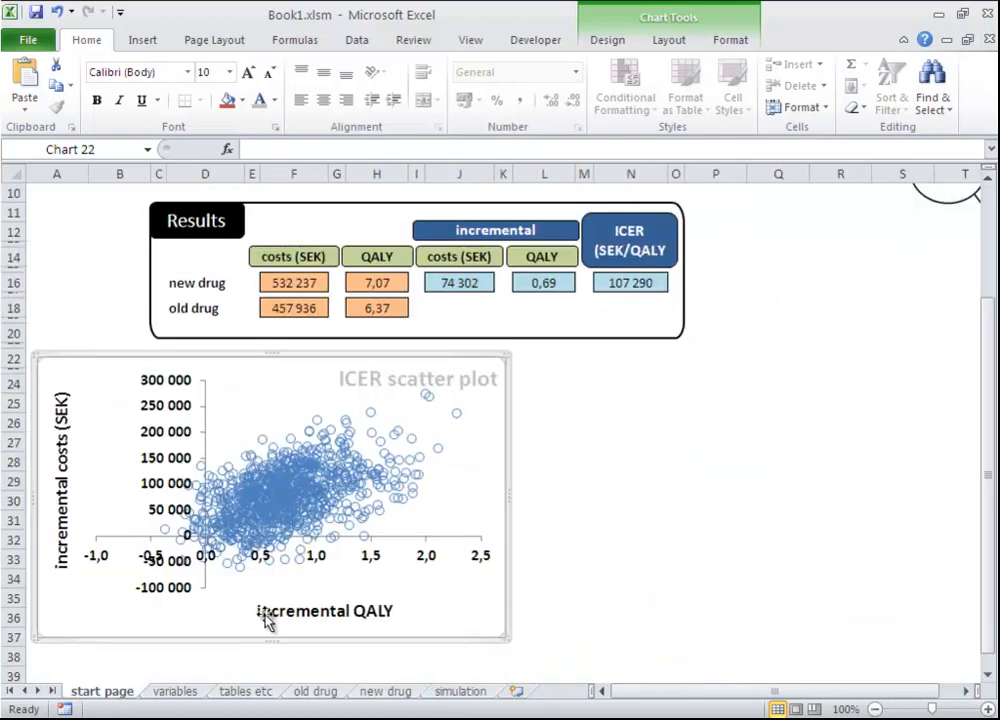
left_click(458, 692)
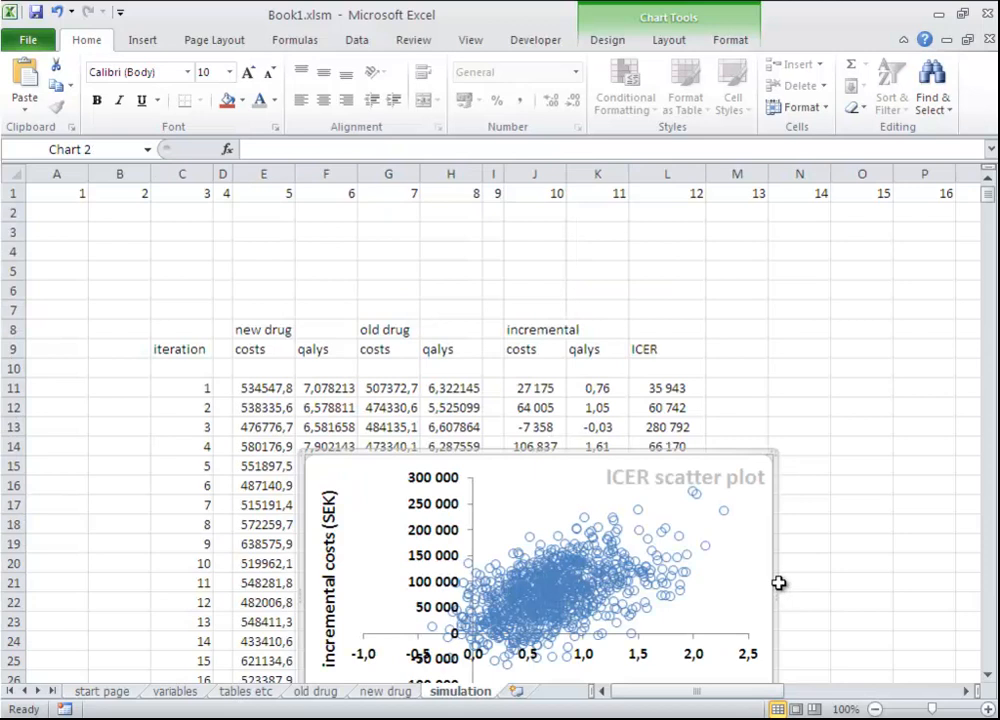
key("Delete")
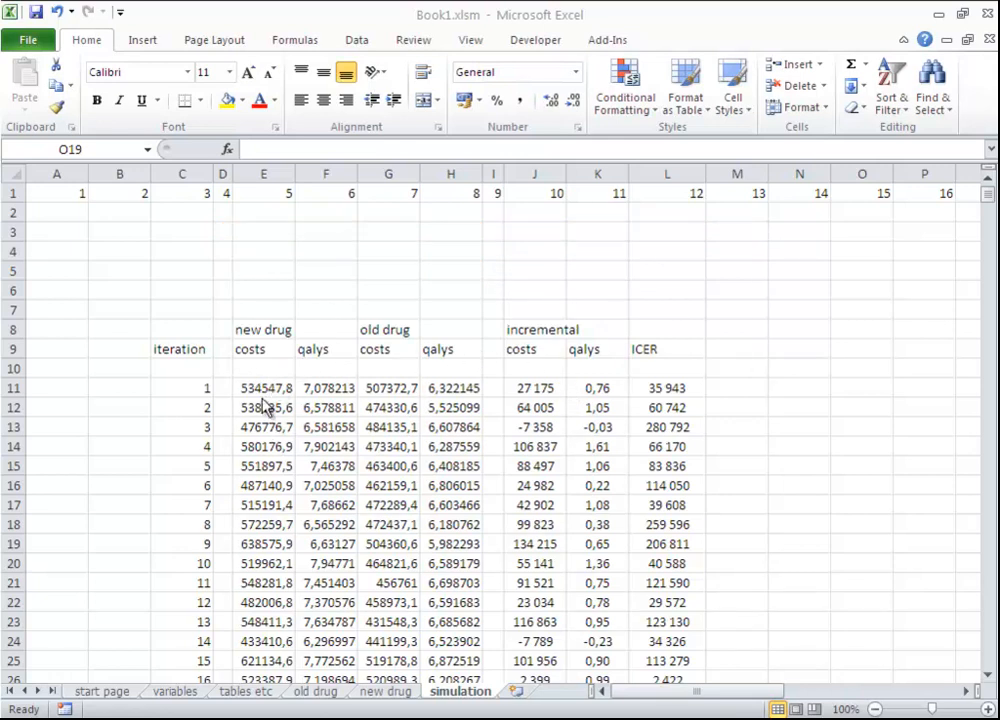
Enter the heading "net monetary benefit" in cell N8 of the simulation sheet
left_click(781, 328)
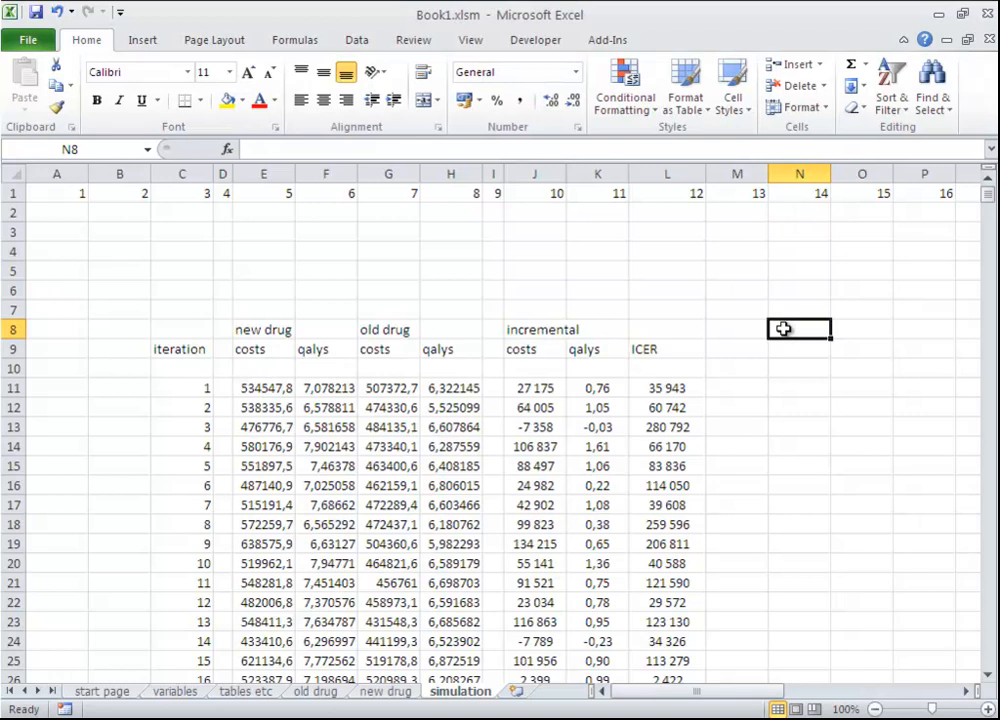
type("n")
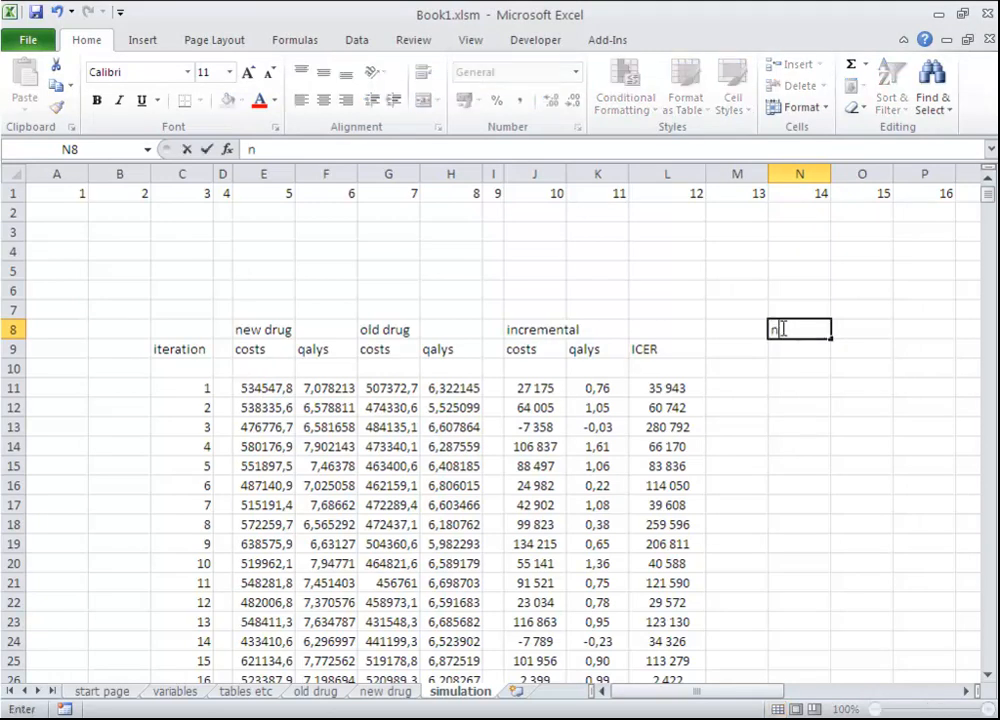
type("et monte")
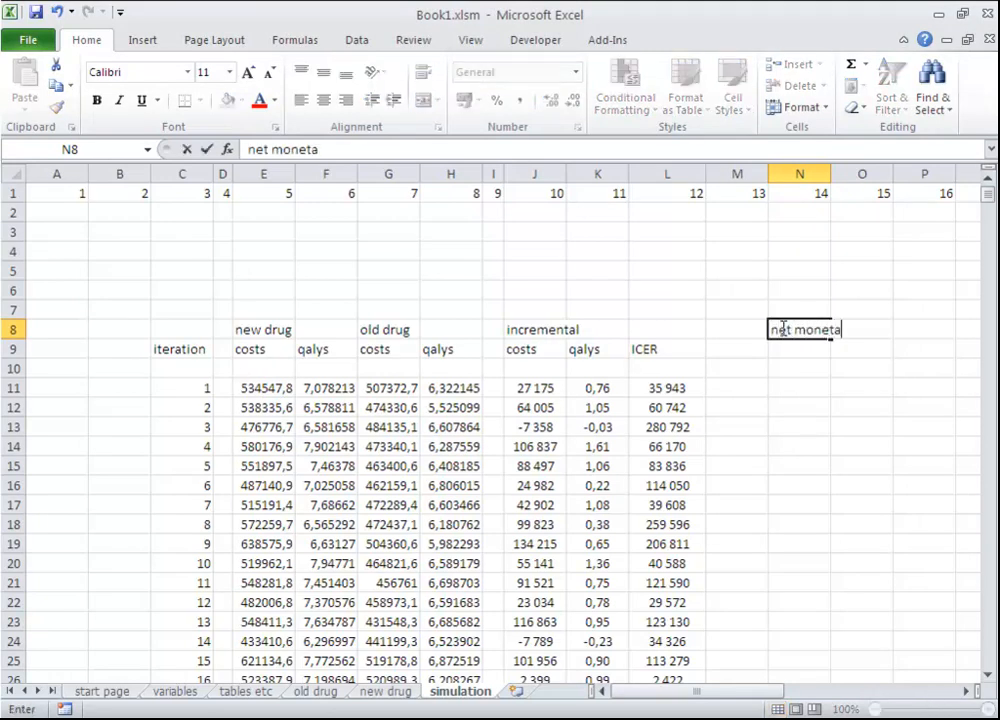
type("ary benefit")
key("Return")
key("Return")
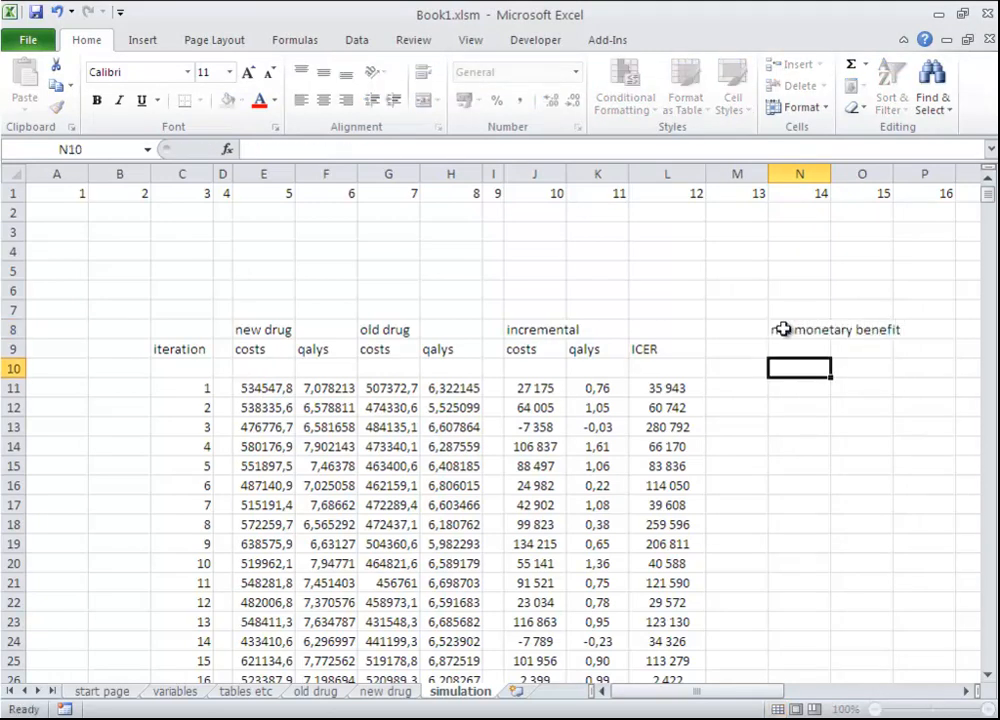
Enter the subheadings "new drug" in N9 and "old drug" in O9 under the net monetary benefit heading
key("Up")
type("new")
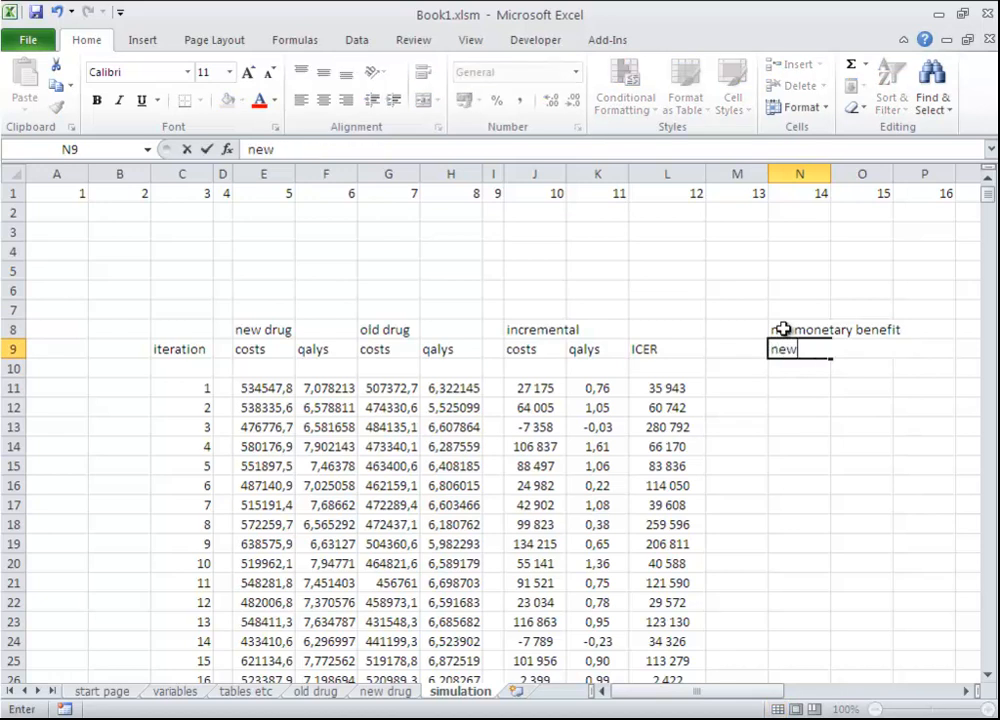
type(" drug")
key("Tab")
type("old")
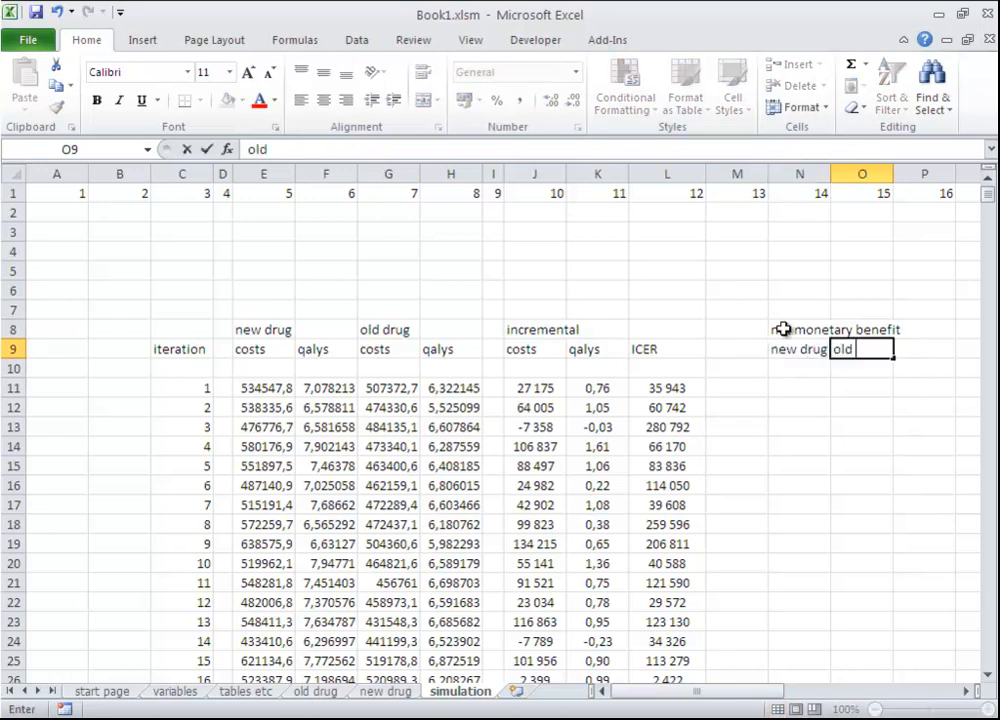
key("Up")
Label cell N5 "wtp" and enter the willingness-to-pay value 500000 beside it in O5
key("Up")
key("Up")
key("Up")
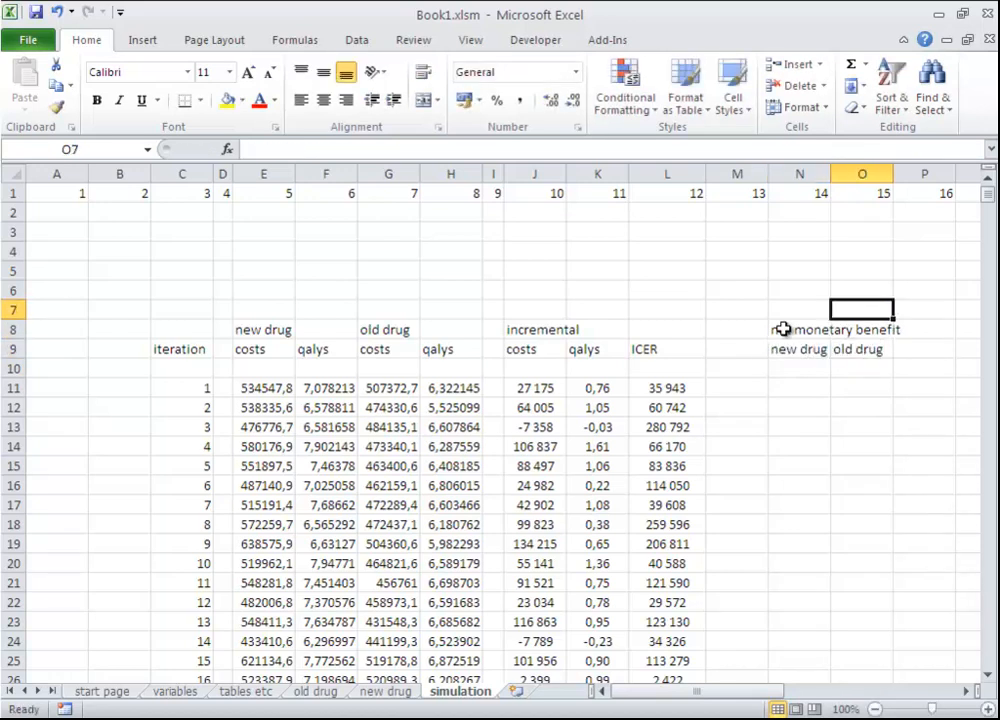
key("Left")
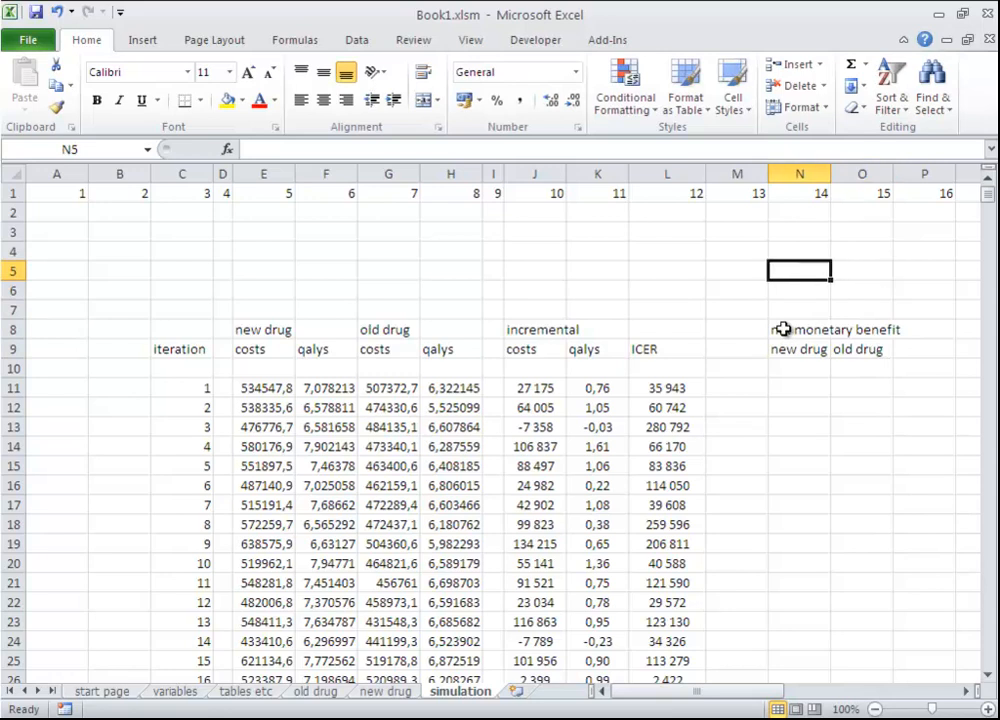
type("w")
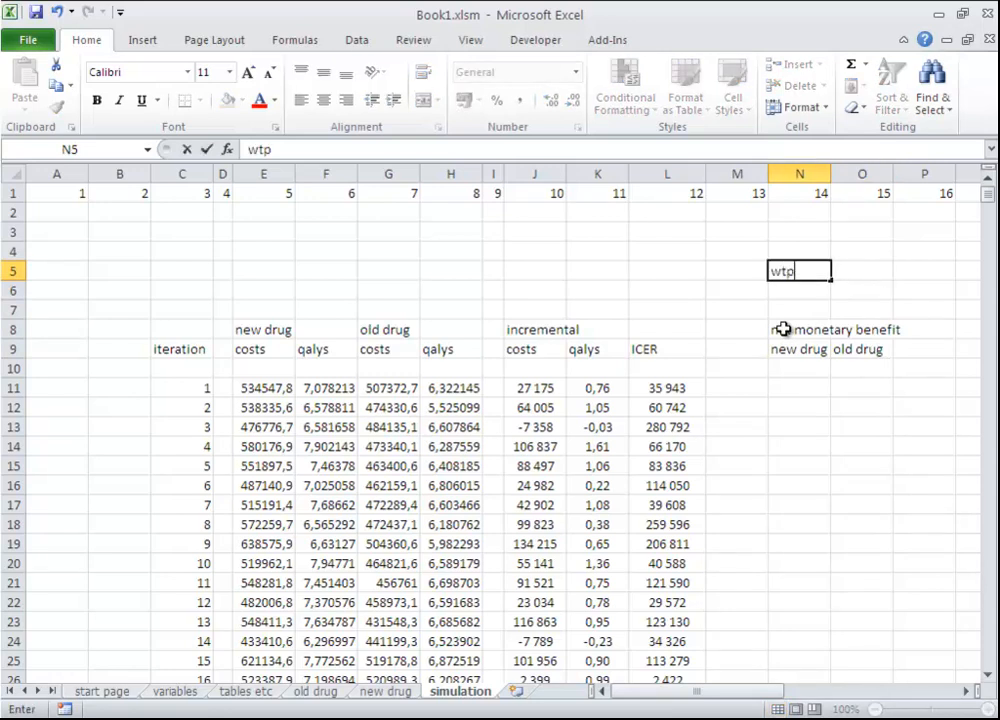
type("tp")
key("Tab")
type("5")
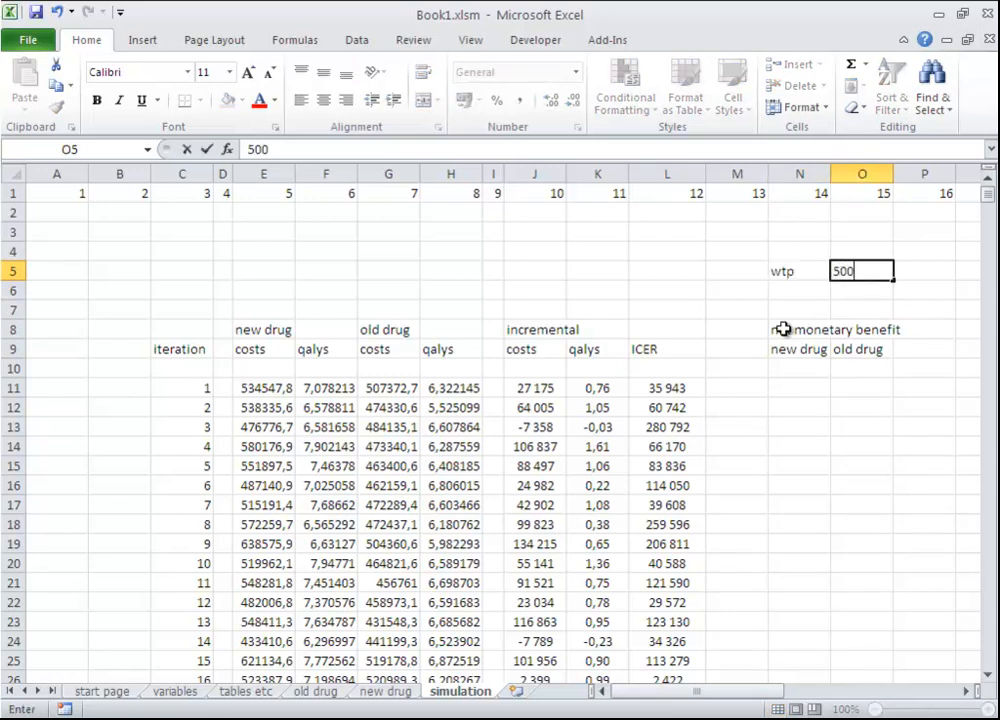
key("Return")
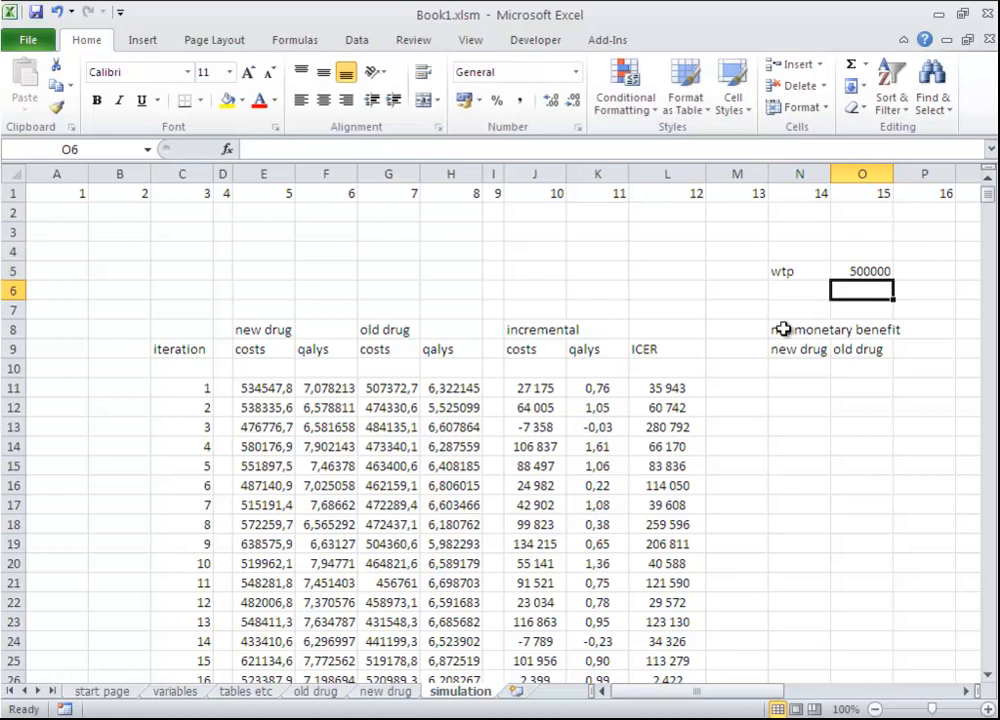
Calculate the new drug's net monetary benefit for iteration 1 in N11 with the formula =(F11*$O$5)-E11
left_click(805, 387)
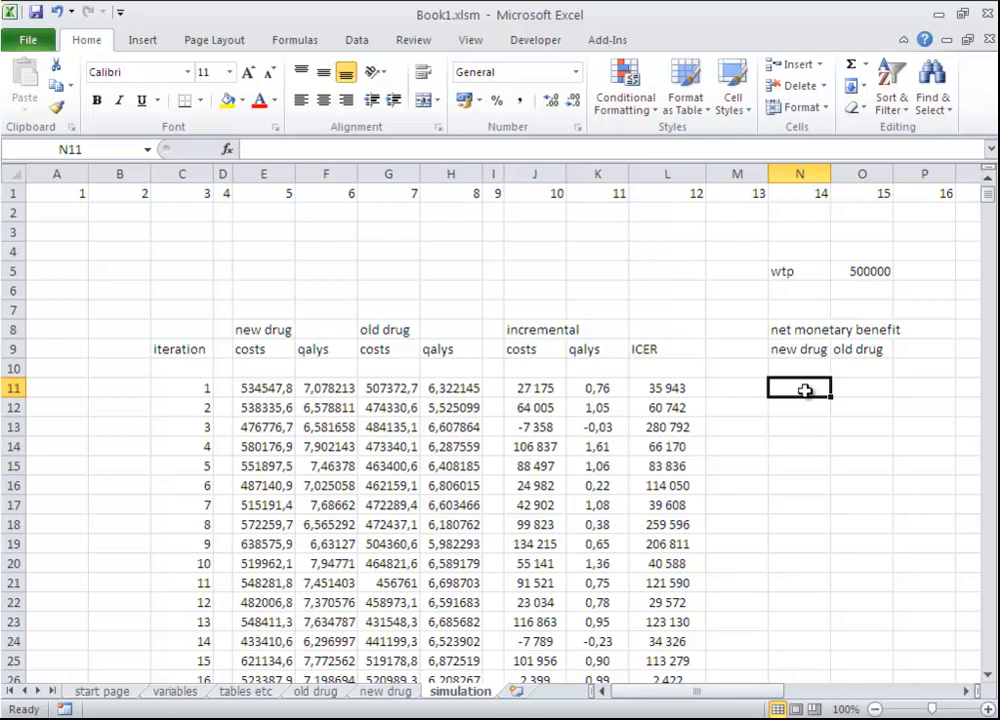
type("=")
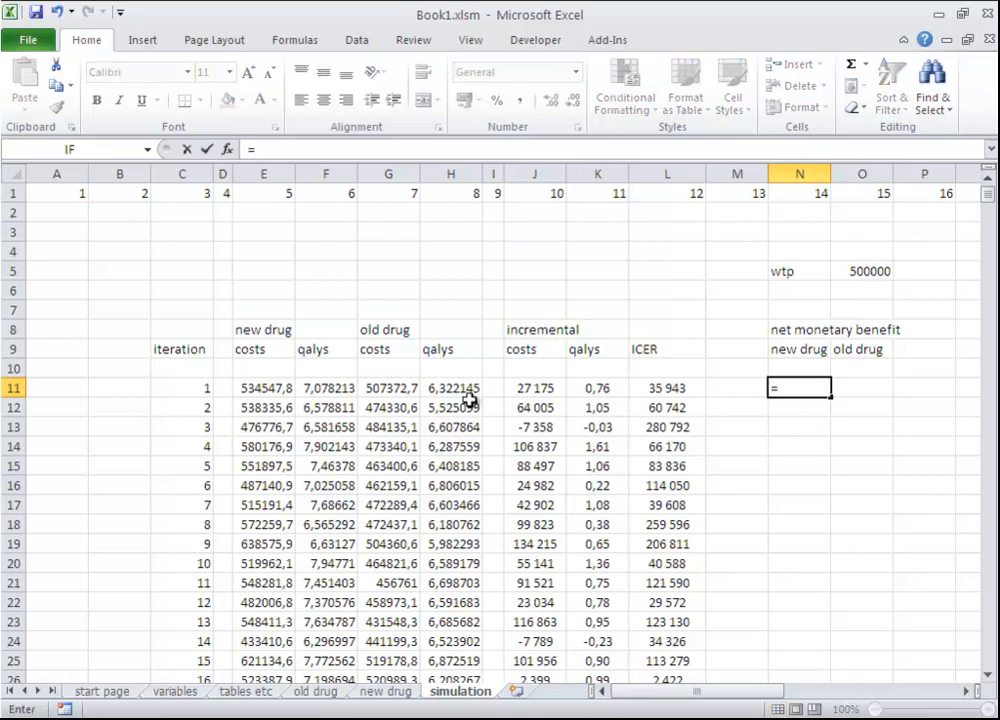
left_click(335, 389)
type("*")
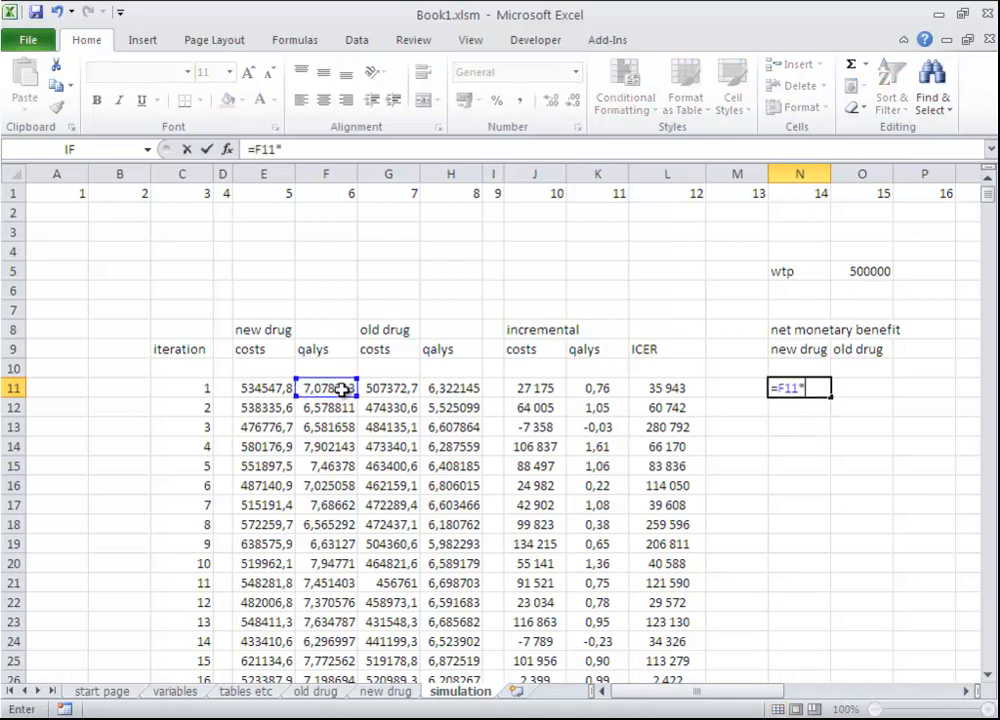
left_click(855, 272)
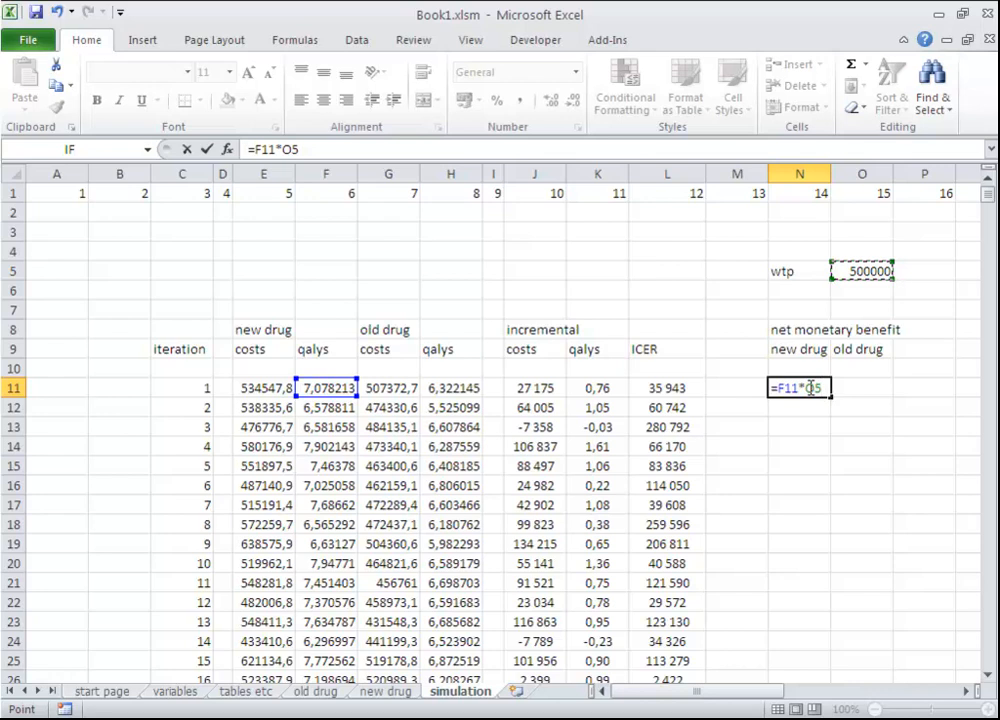
key("F4")
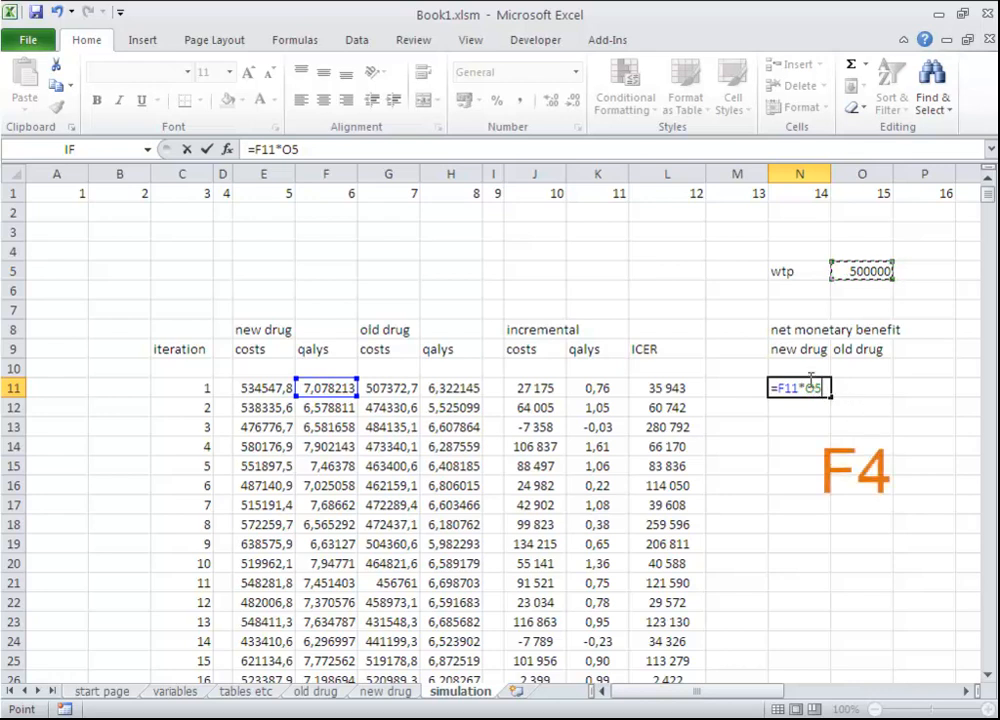
key("F4")
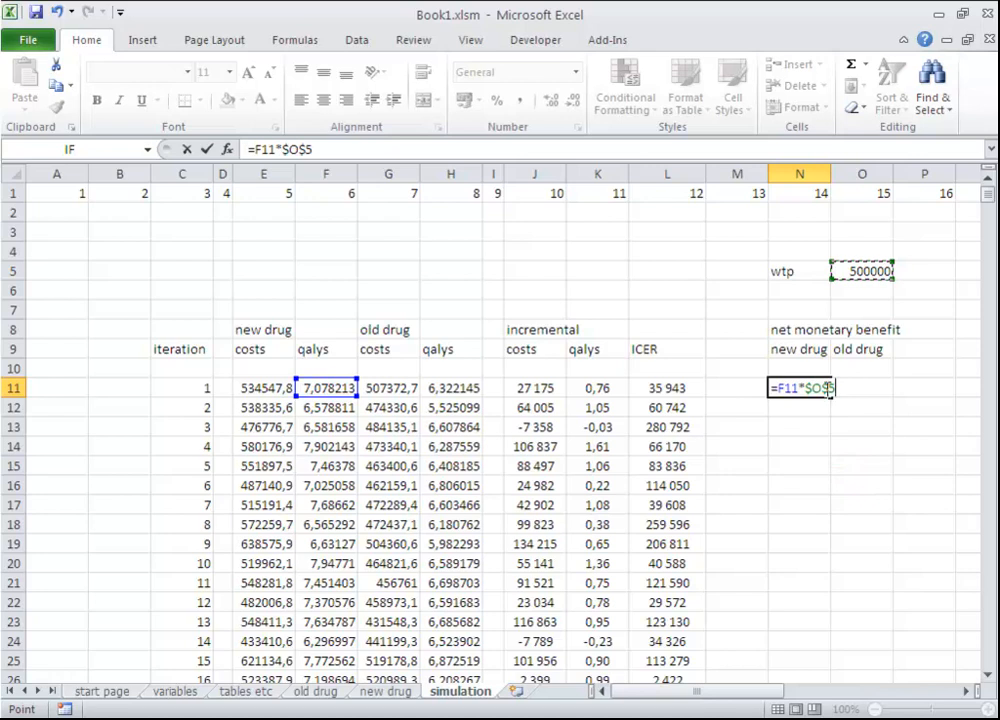
type(")")
type("(")
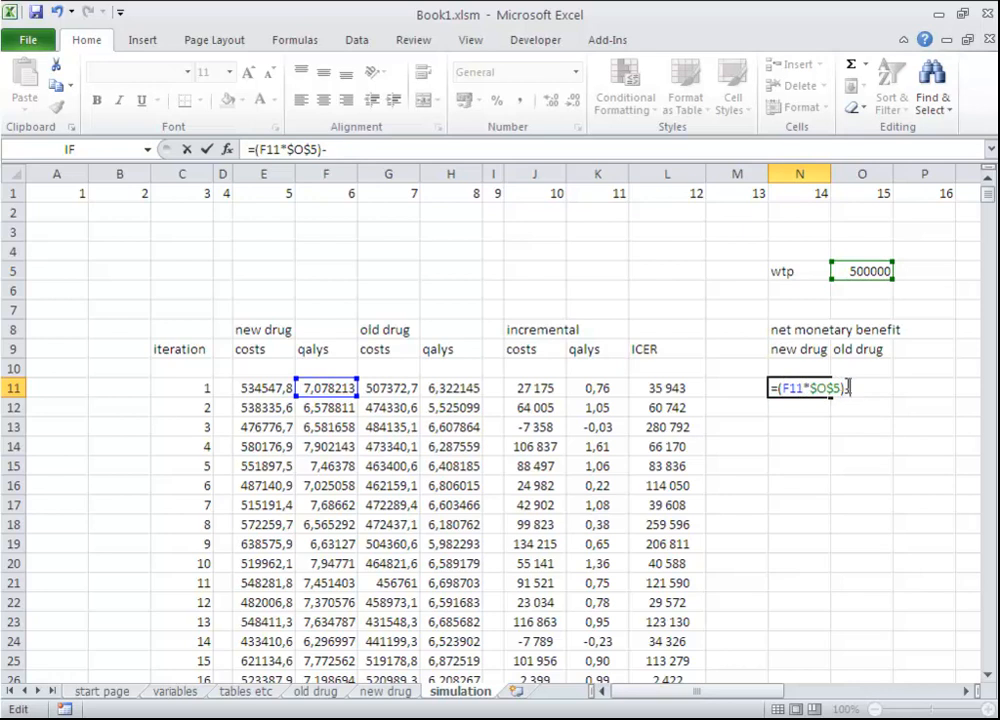
left_click(258, 388)
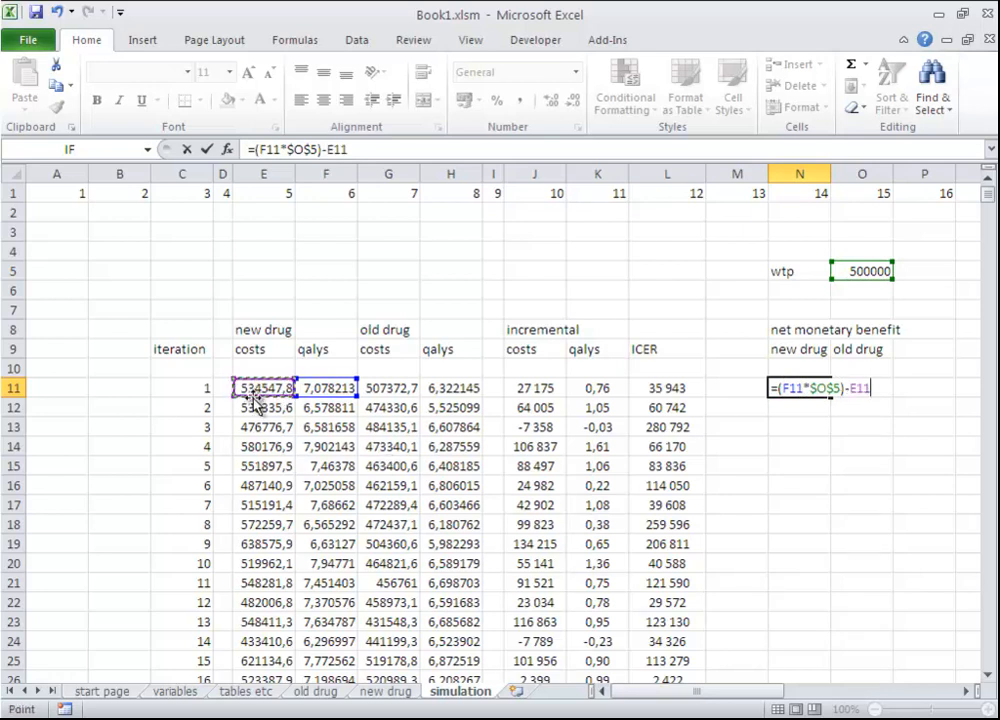
key("Return")
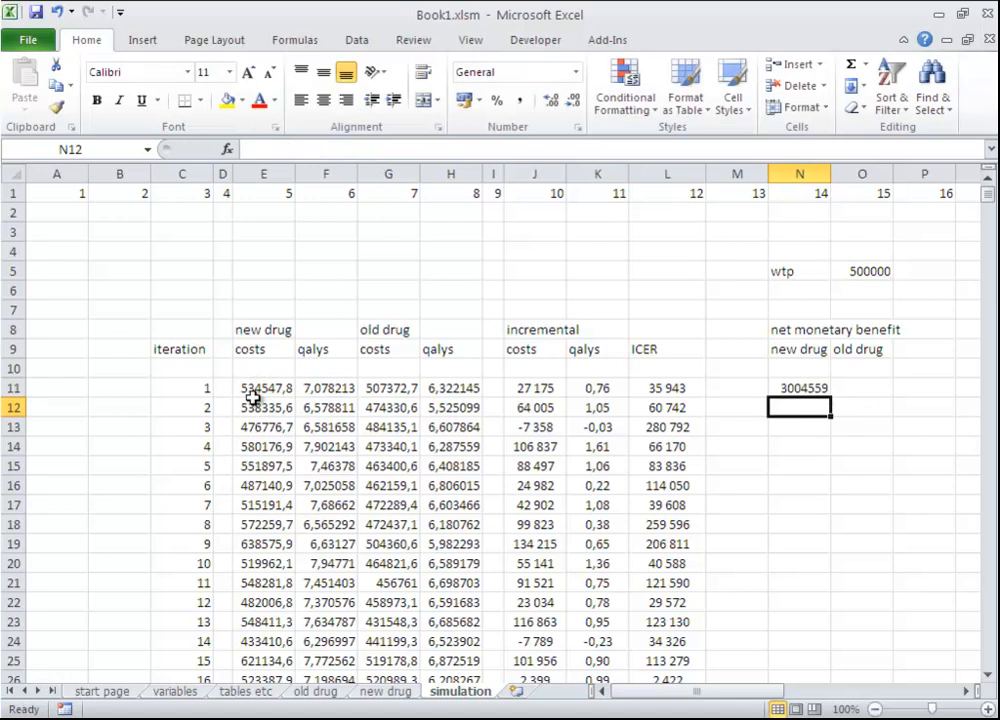
Copy the number formatting of the ICER cell L11 onto the net monetary benefit cell N11
left_click(663, 386)
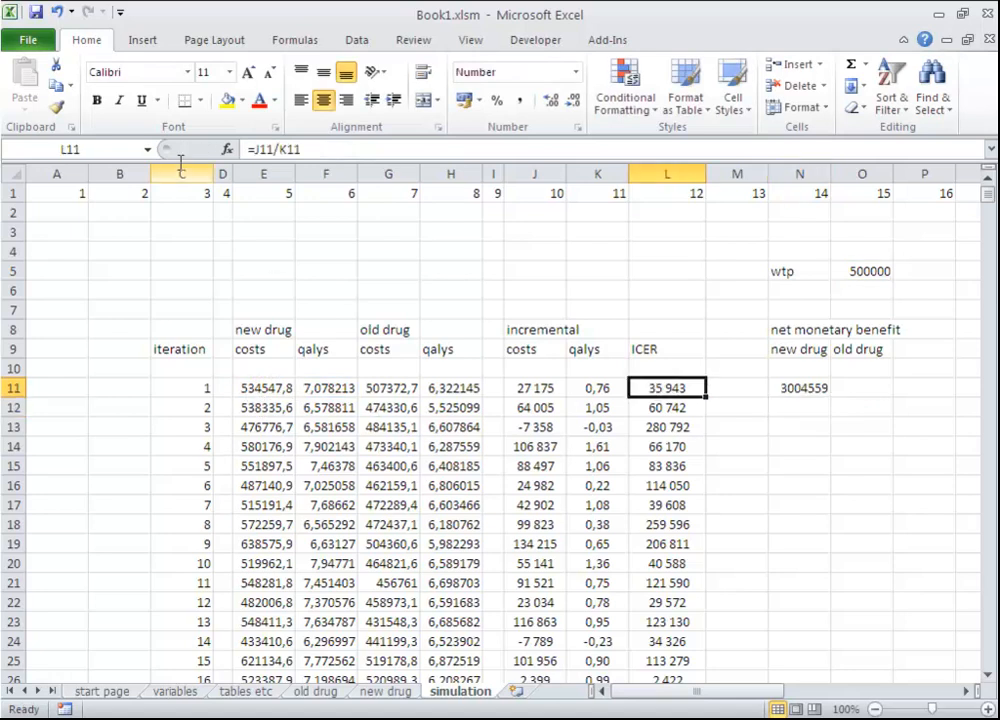
left_click(57, 105)
left_click(785, 390)
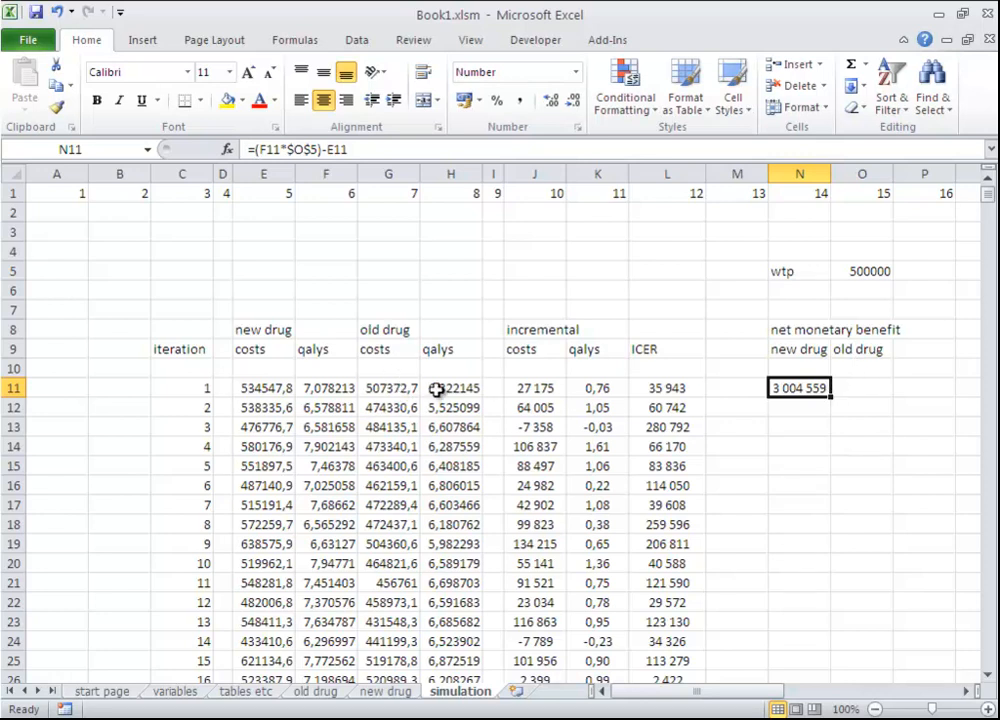
Copy the N11 formula to O11 and redirect its references to the old drug's values so it reads =(H11*$O$5)-G11
key("ctrl+c")
left_click(840, 387)
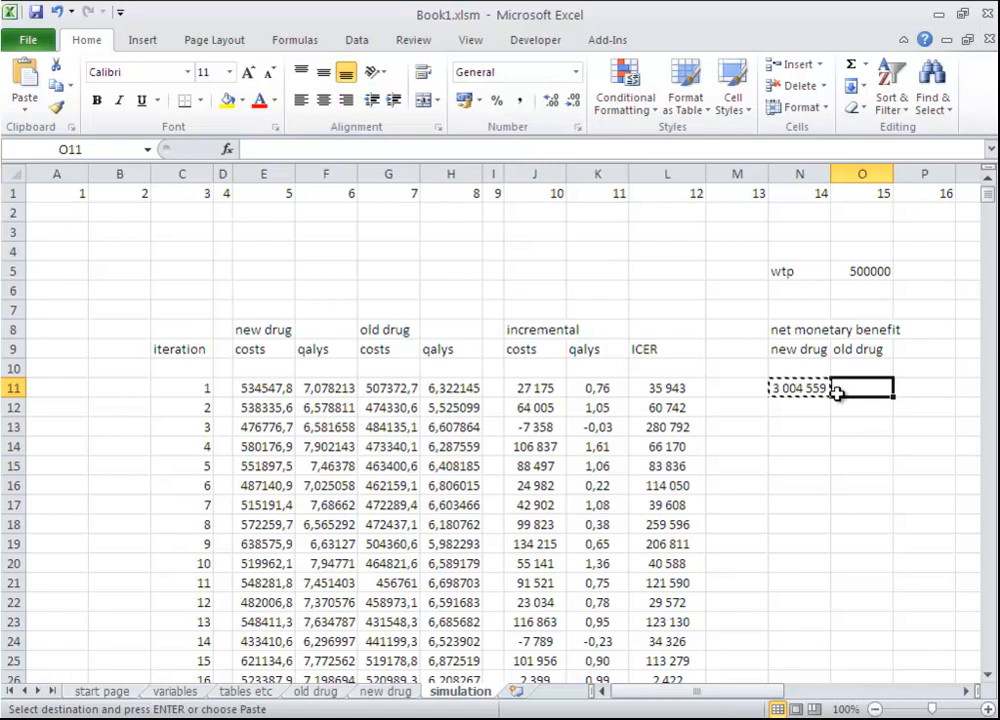
key("ctrl+v")
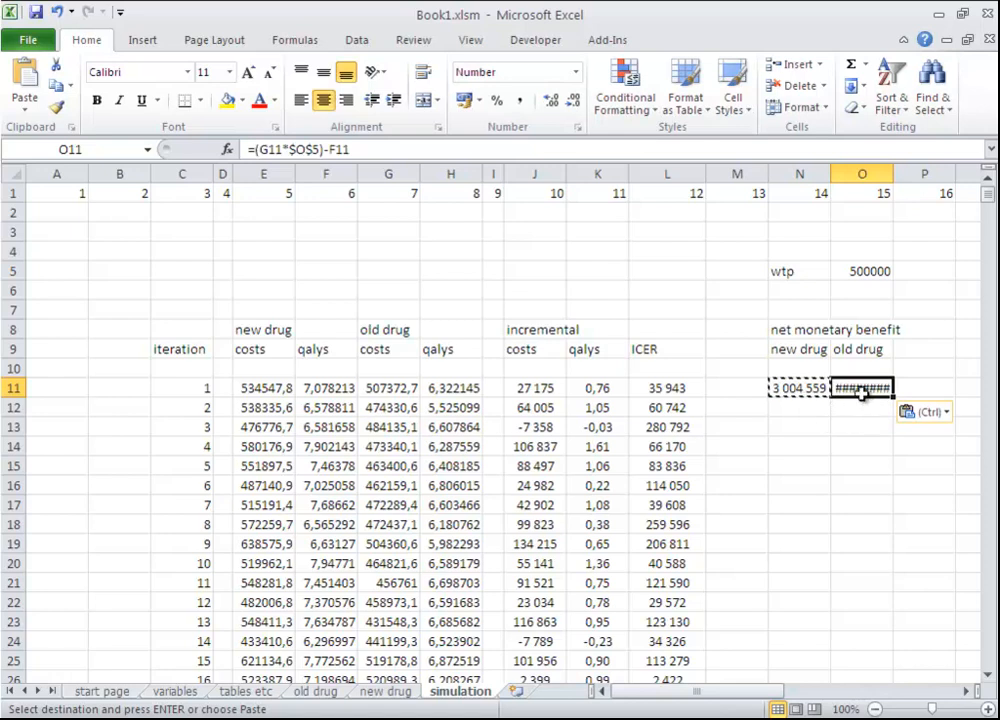
double_click(858, 389)
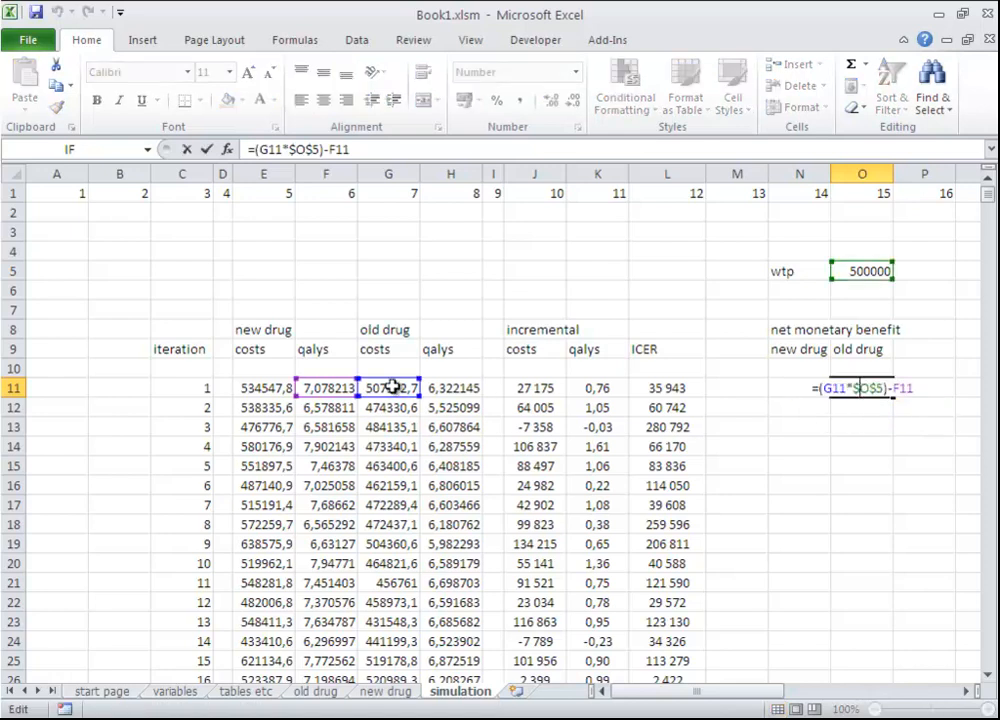
left_click_drag(391, 392, 453, 392)
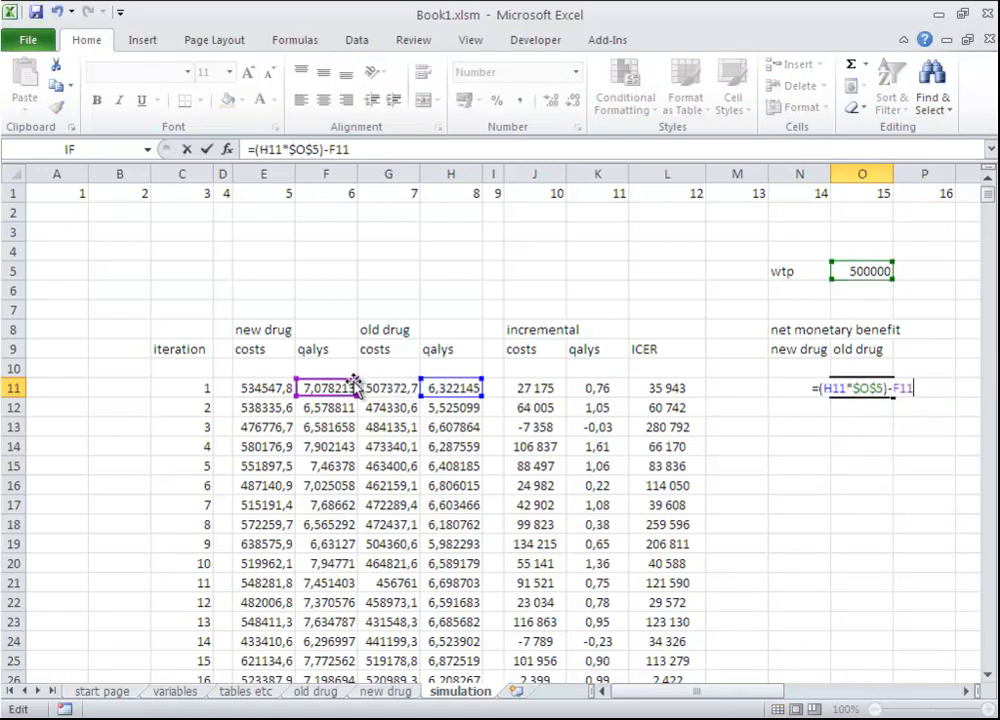
left_click_drag(350, 389, 377, 393)
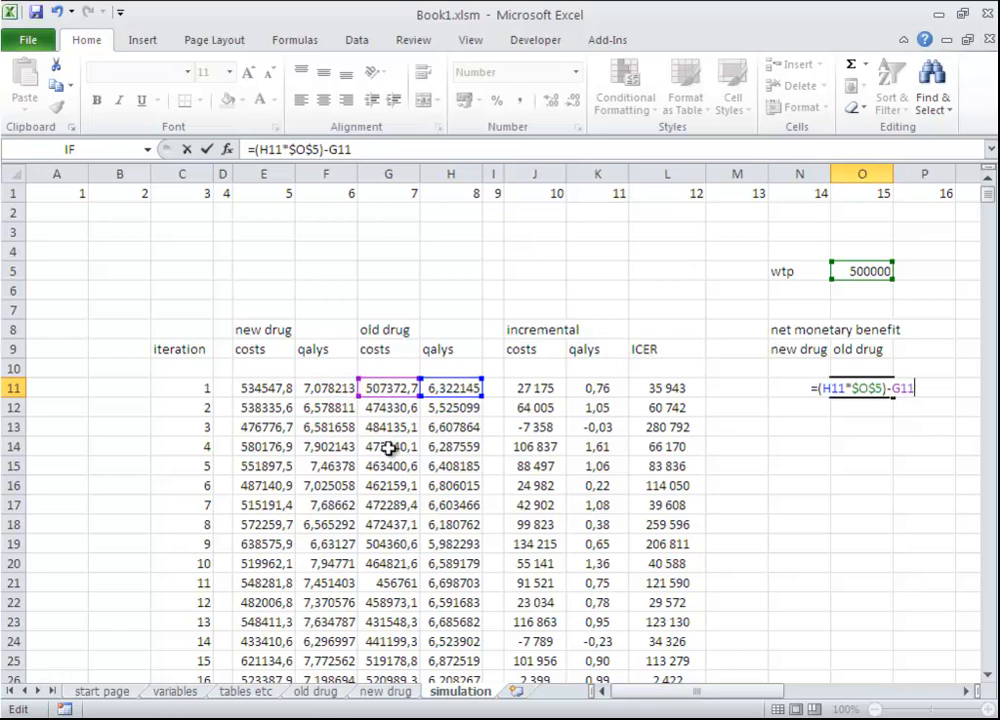
key("Return")
key("Up")
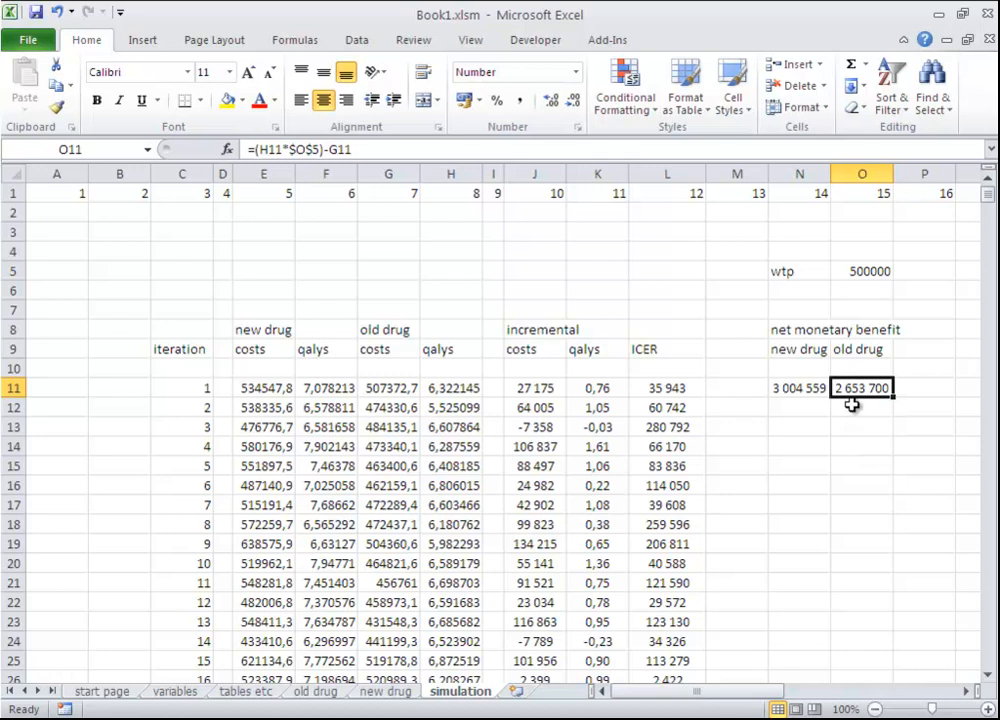
Fill the two net monetary benefit formulas in N11:O11 down to row 1010 for all 1000 iterations
left_click(800, 391)
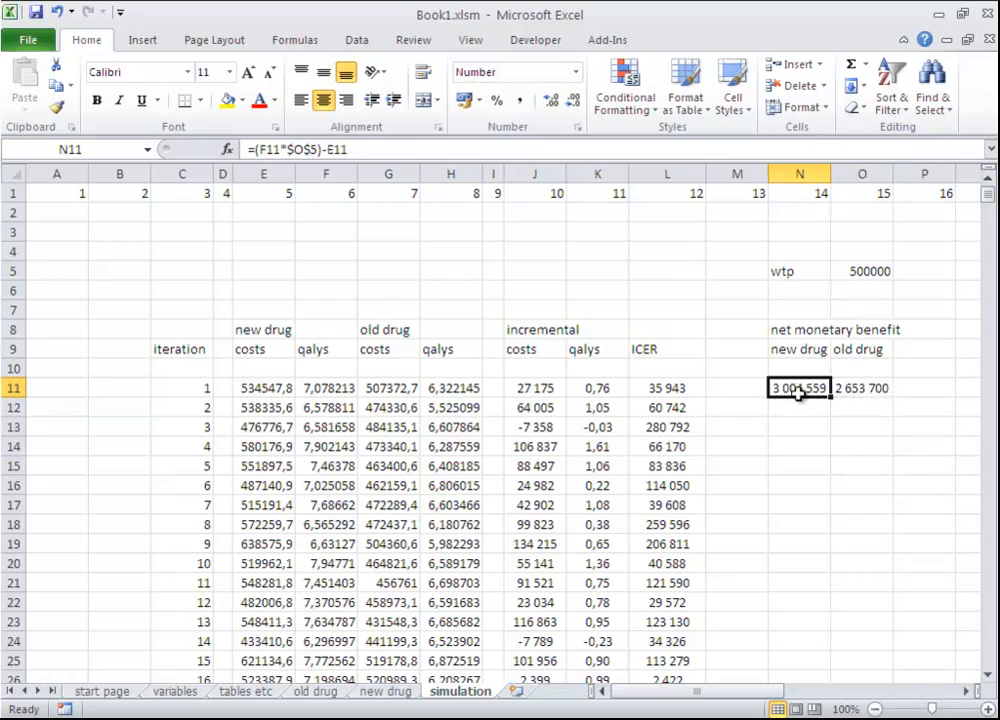
left_click(847, 398)
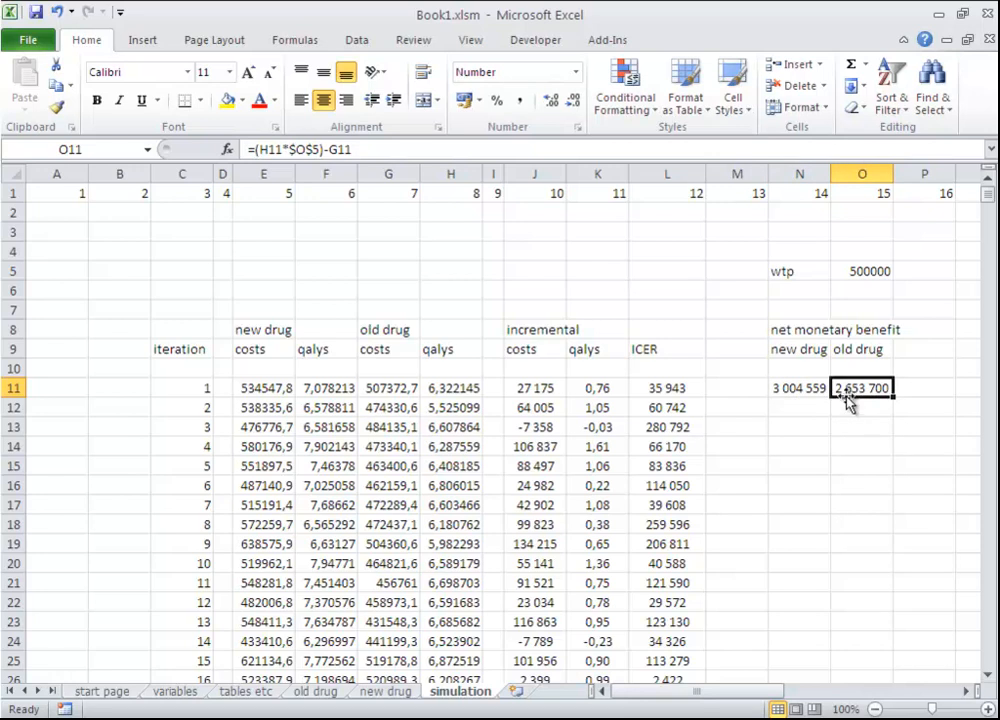
left_click(857, 271)
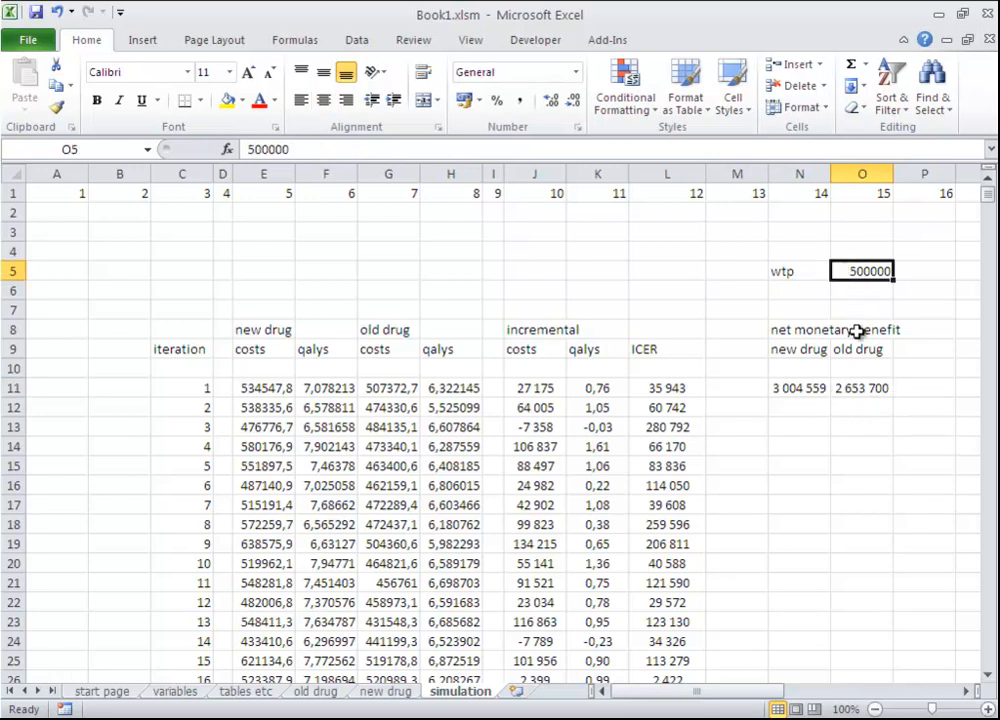
mouse_move(815, 388)
left_mouse_down()
mouse_move(880, 390)
mouse_move(906, 711)
left_mouse_up()
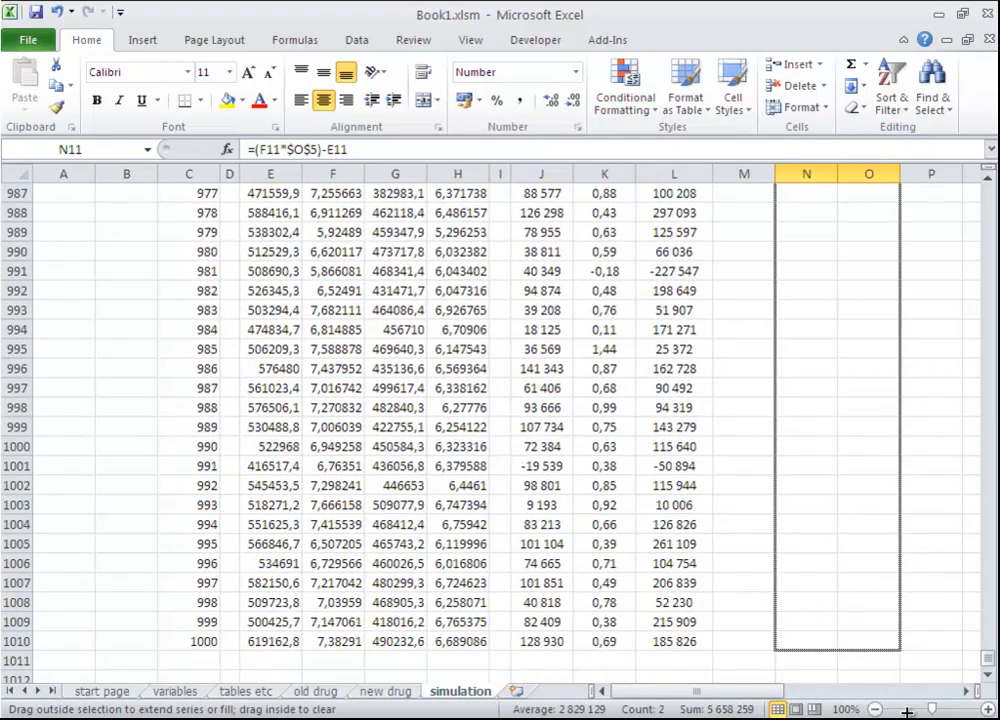
left_click_drag(899, 661, 900, 665)
Enter the formula =IF(N11>O11;1;0) in P11 to flag whether the new drug has the higher net monetary benefit in iteration 1
left_click_drag(987, 658, 986, 188)
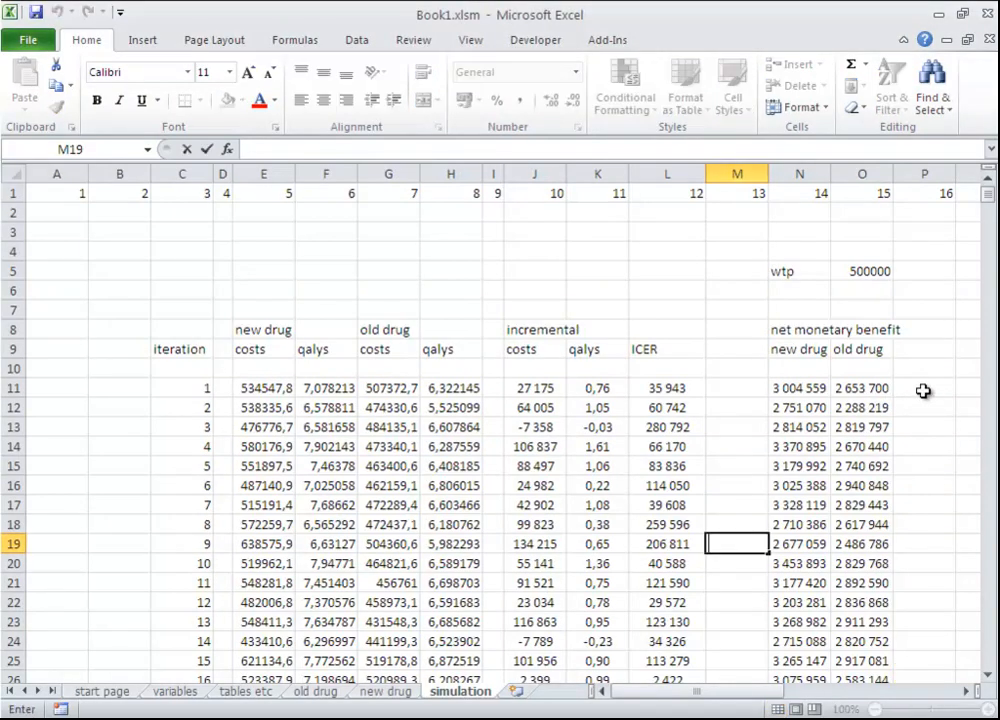
left_click(922, 390)
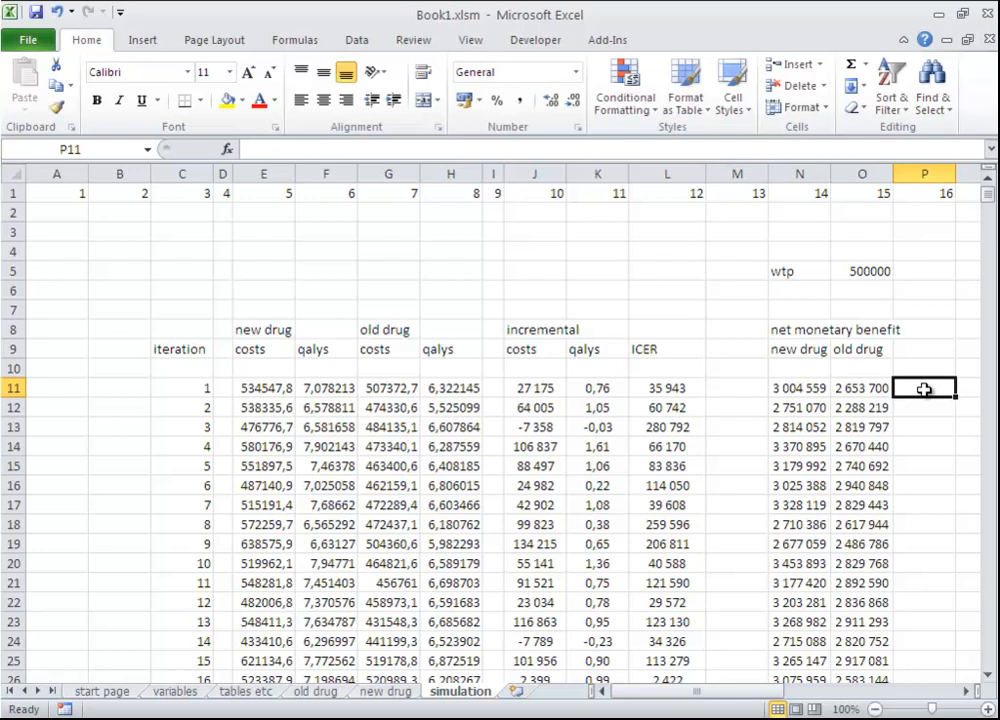
type("=i")
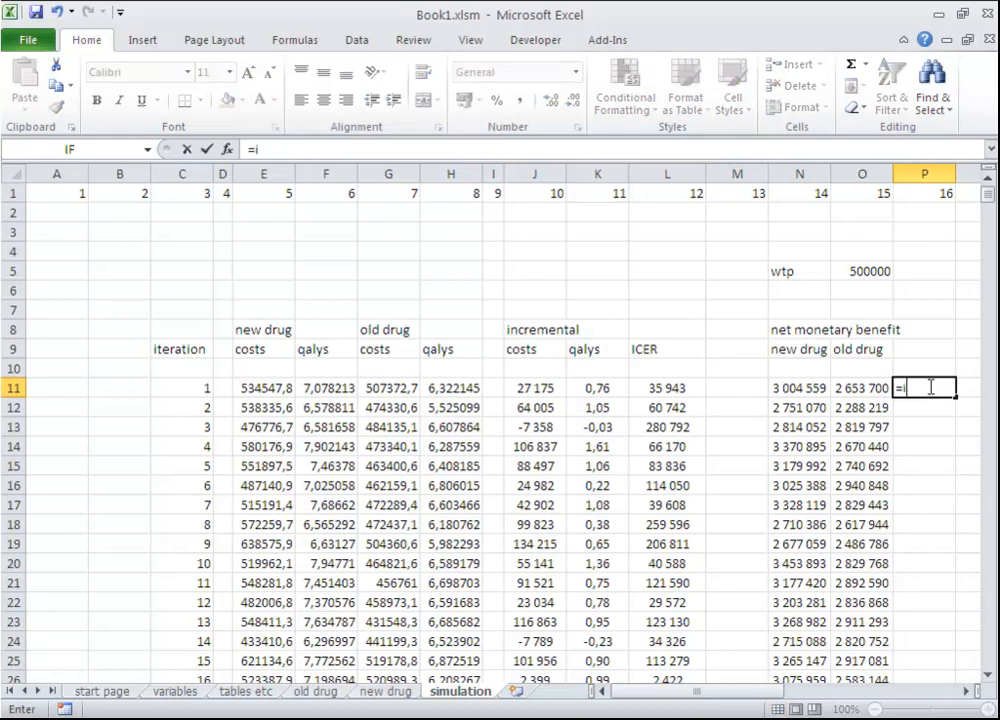
type("f")
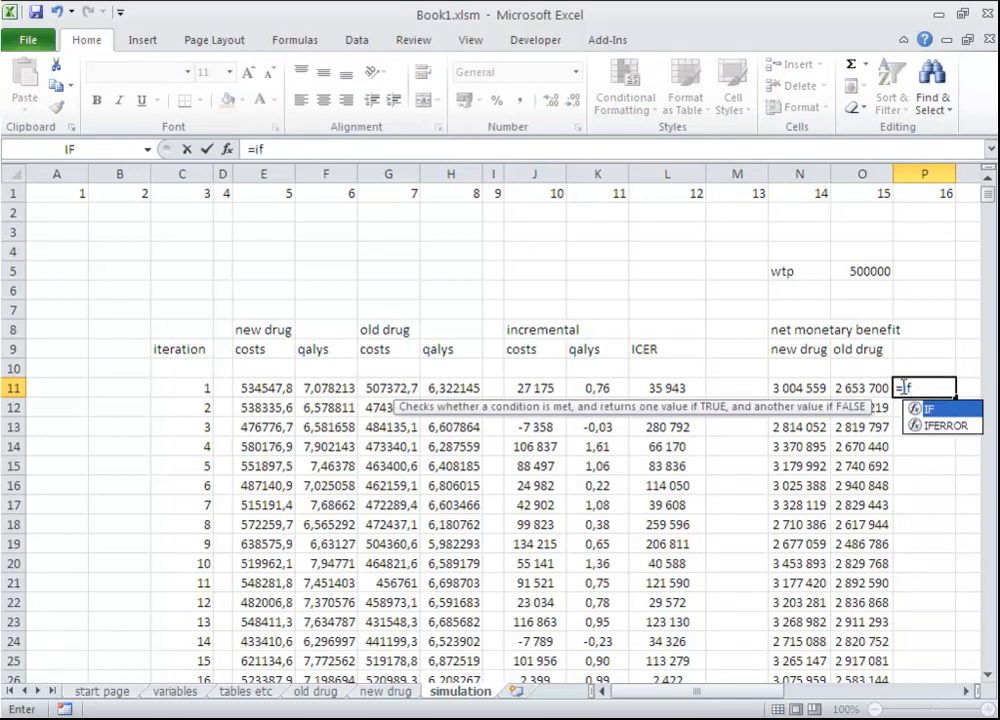
type("(")
left_click(806, 388)
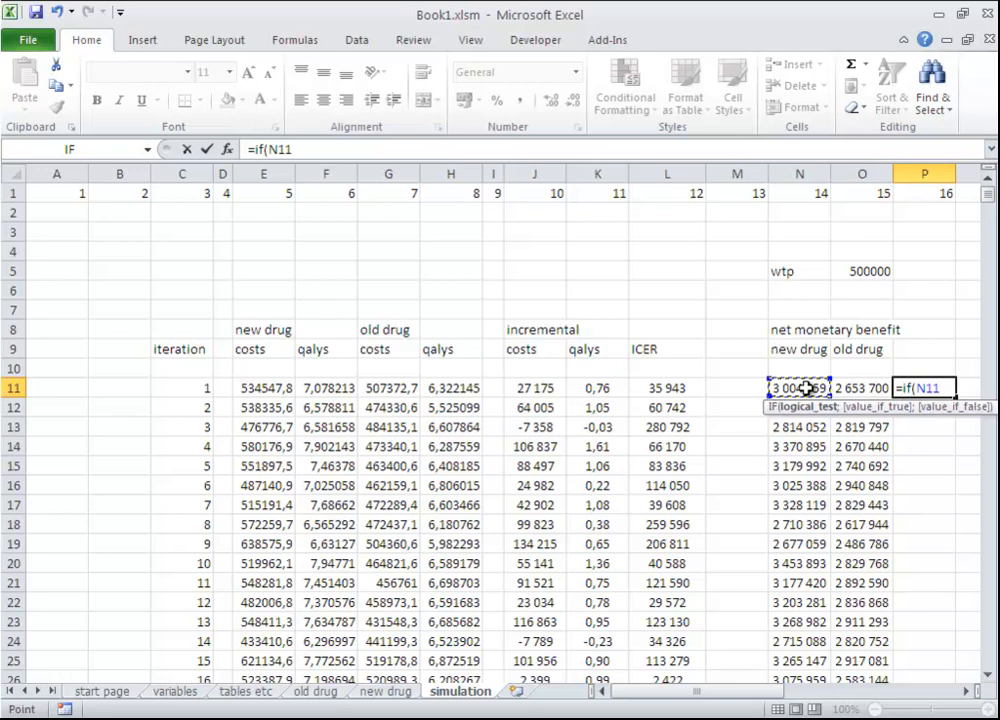
type(">")
left_click(850, 388)
type(";")
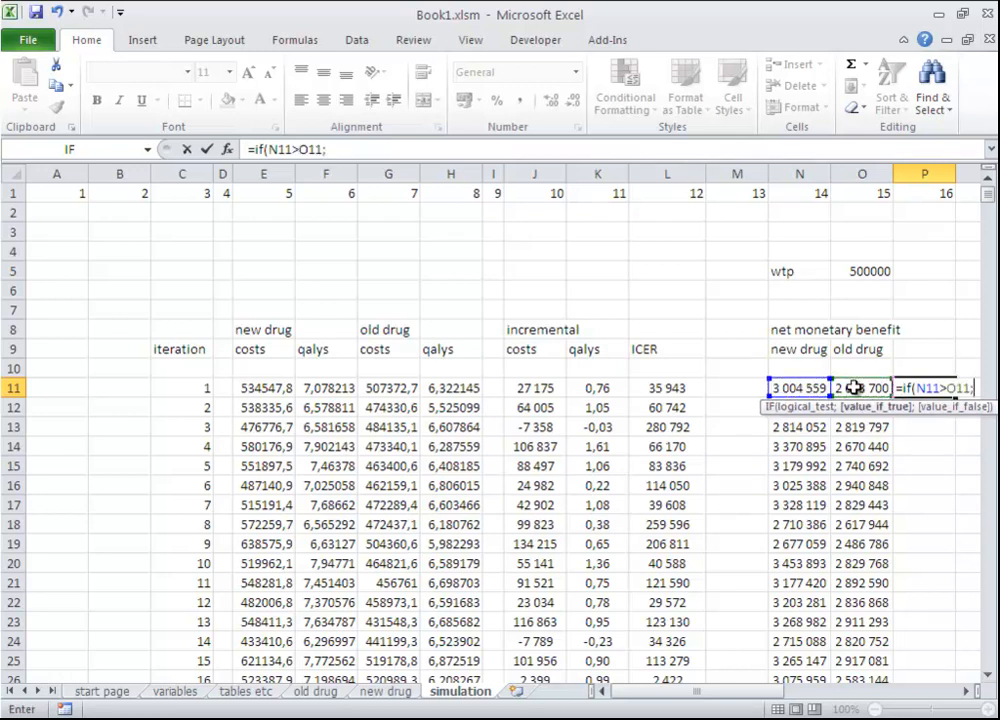
left_click_drag(750, 703, 800, 699)
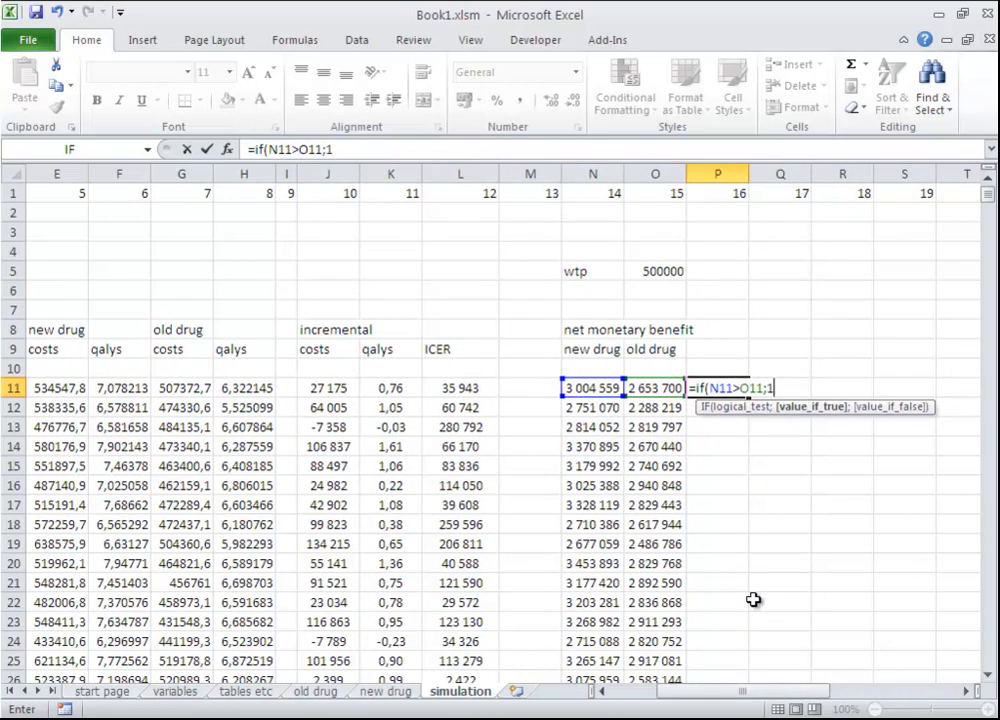
type(";0")
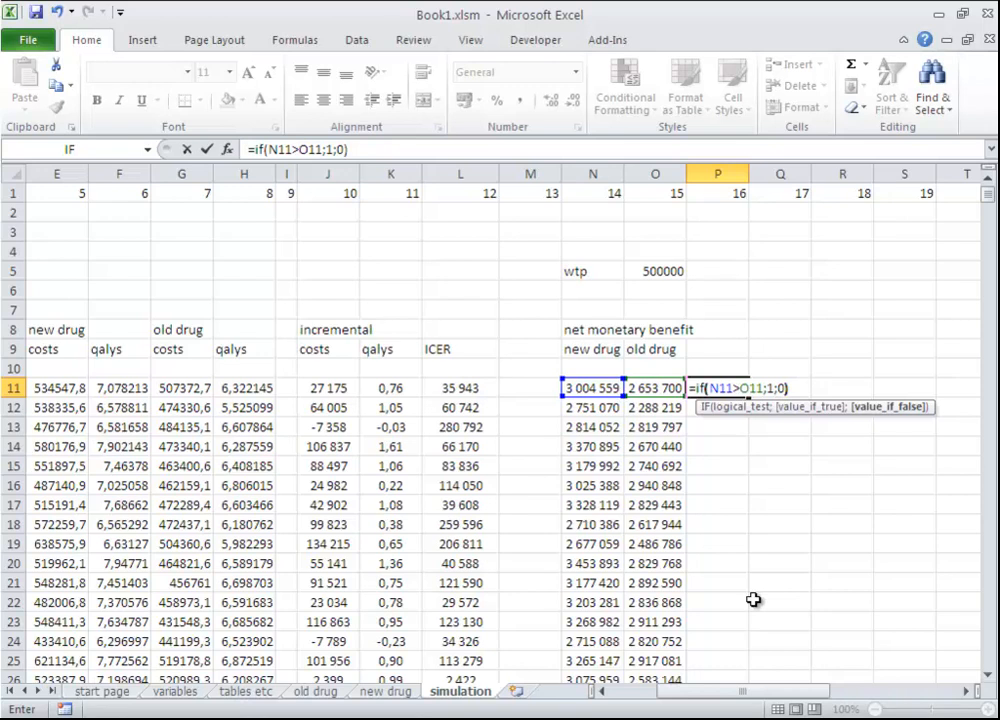
key("Return")
Centre the flag in P11 and fill its formula down to row 1010 for all 1000 iterations
left_click(720, 387)
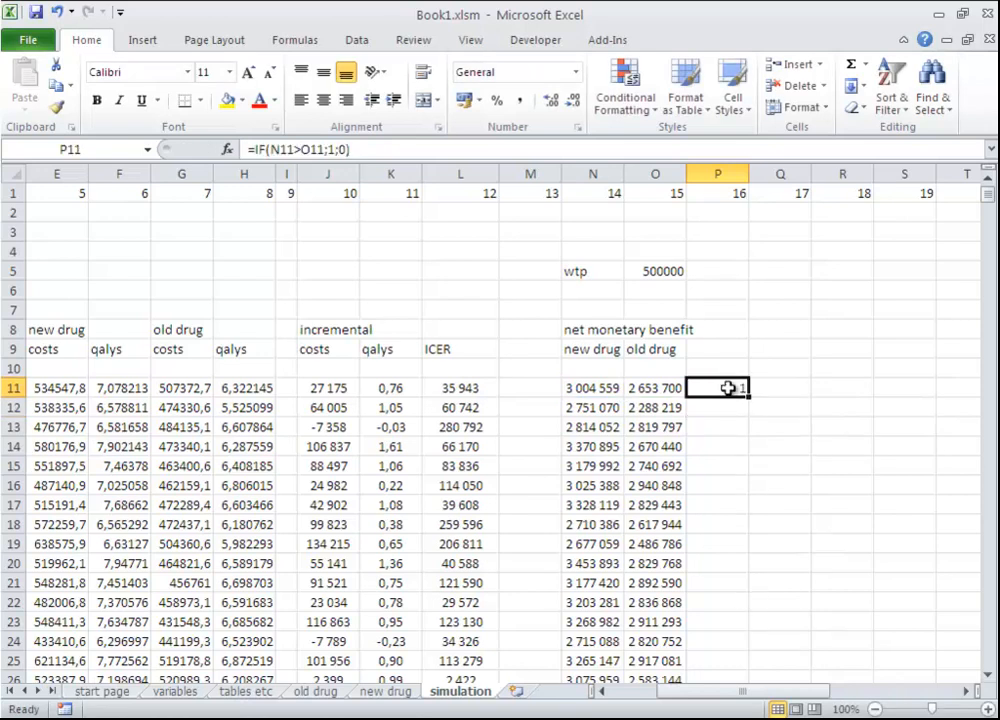
left_click(328, 102)
double_click(749, 397)
left_click(766, 380)
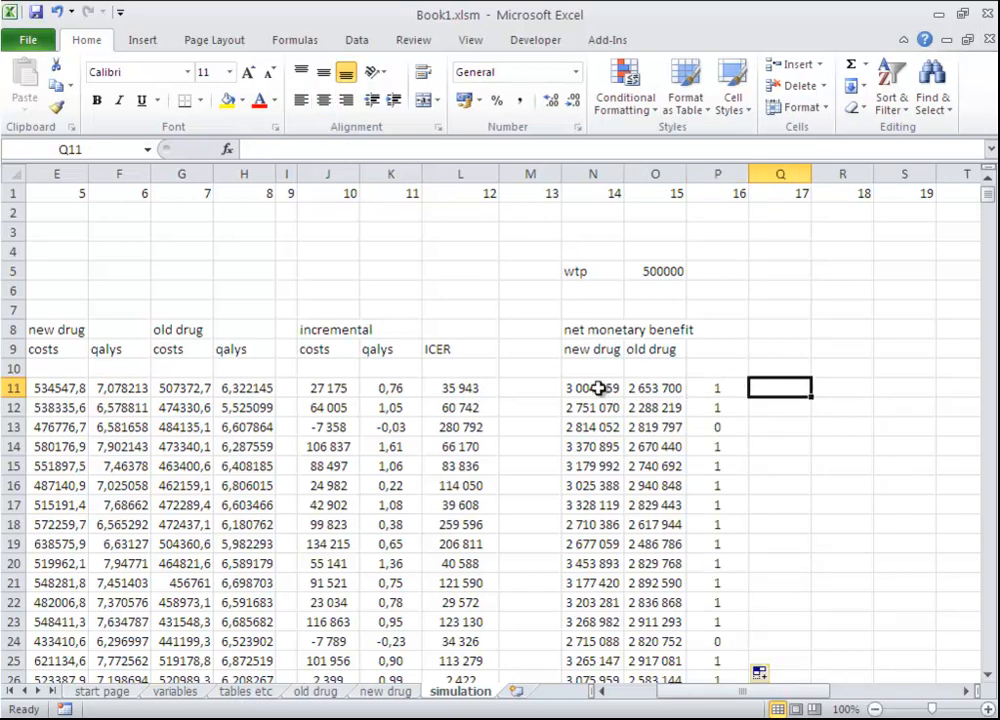
Calculate the share of iterations favouring the new drug in P10 with the formula =AVERAGE(P11:P1010)
scroll(715, 388, "down", 3)
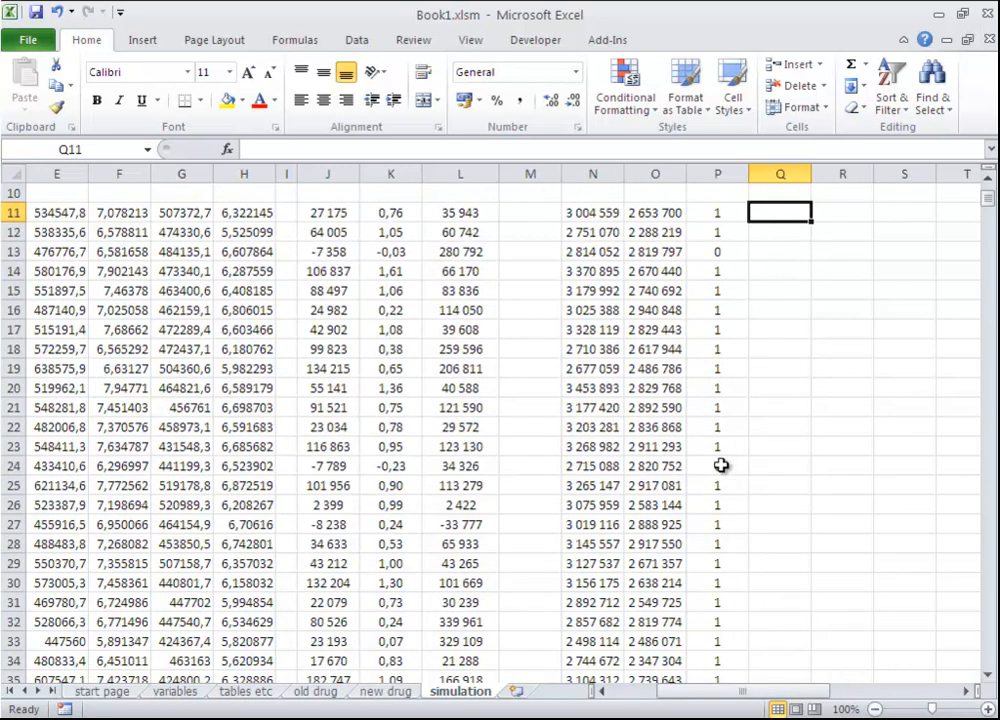
left_click(716, 465)
scroll(724, 475, "down", 10)
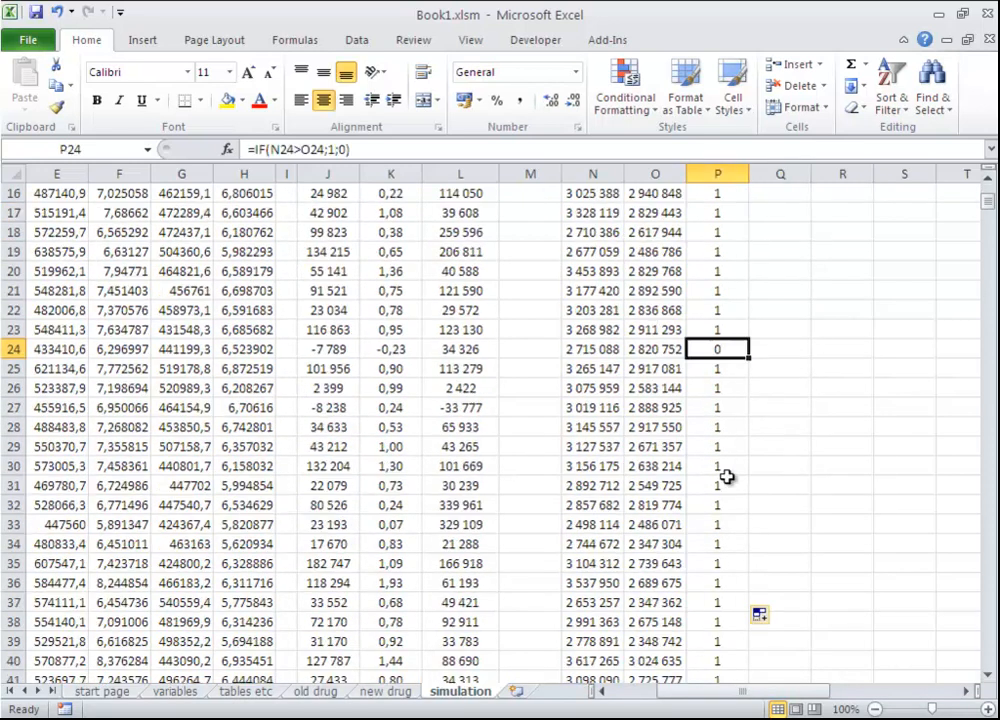
scroll(722, 465, "up", 2)
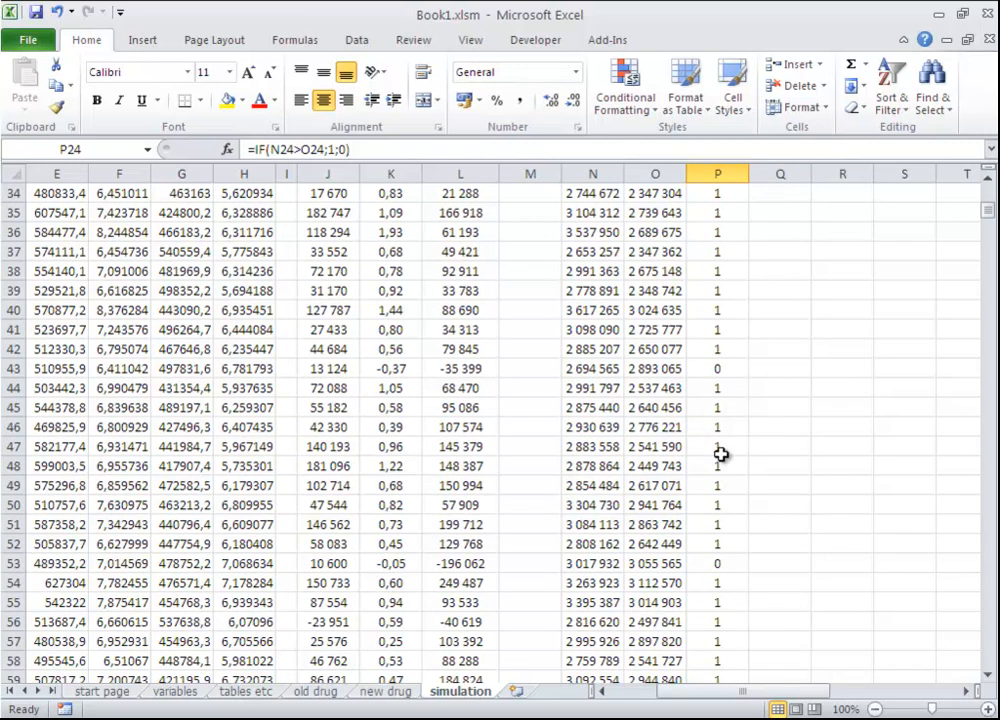
scroll(720, 451, "up", 11)
left_click(727, 371)
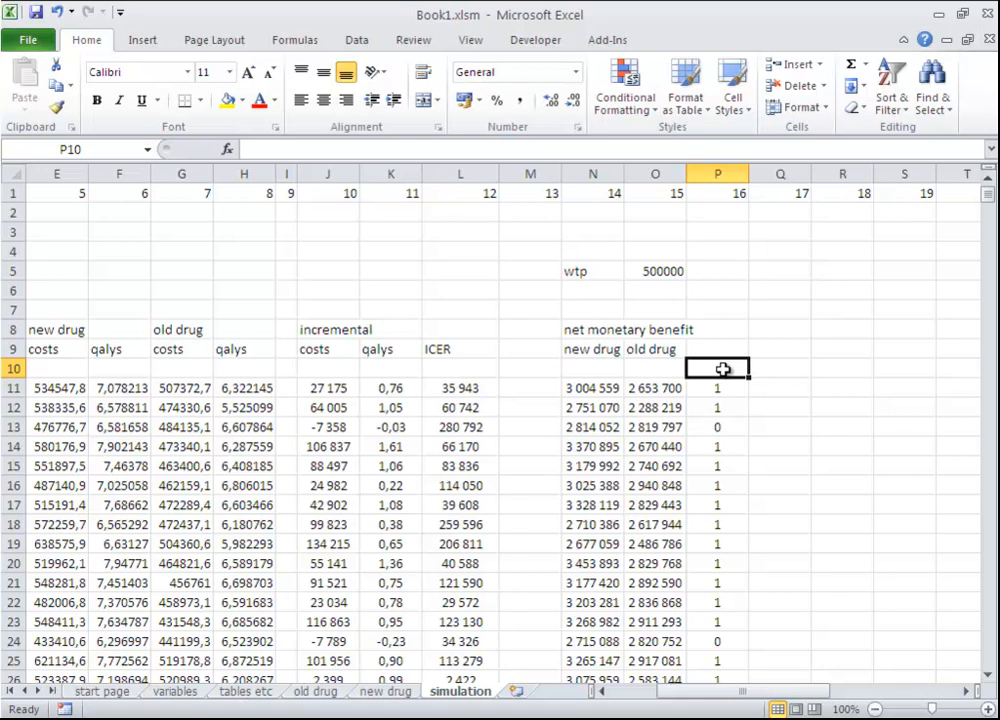
type("=average")
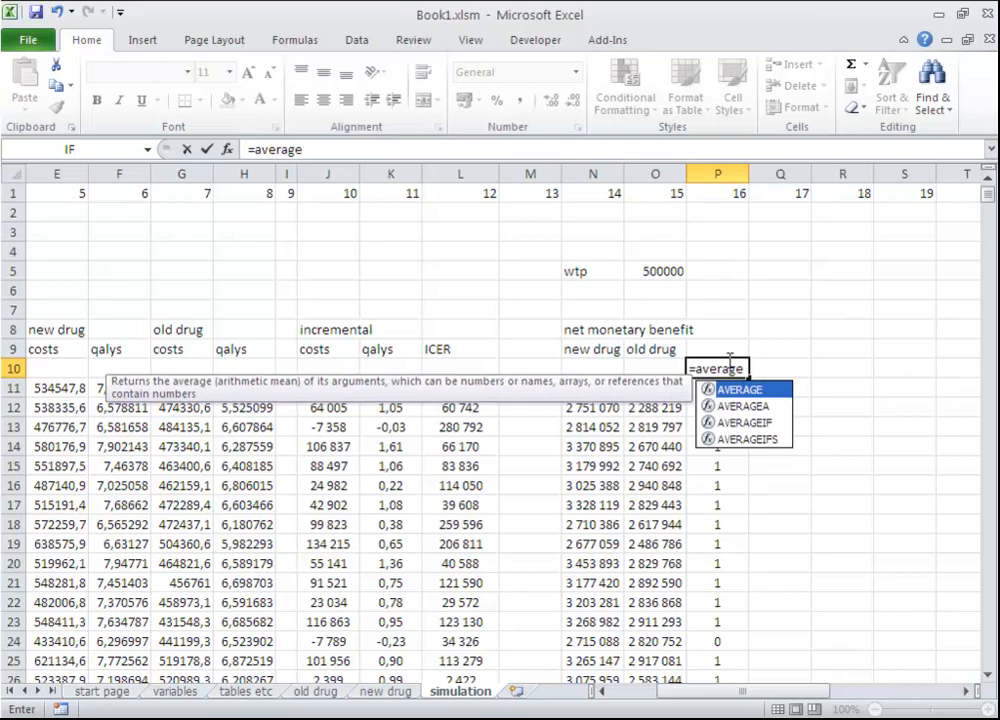
type("(")
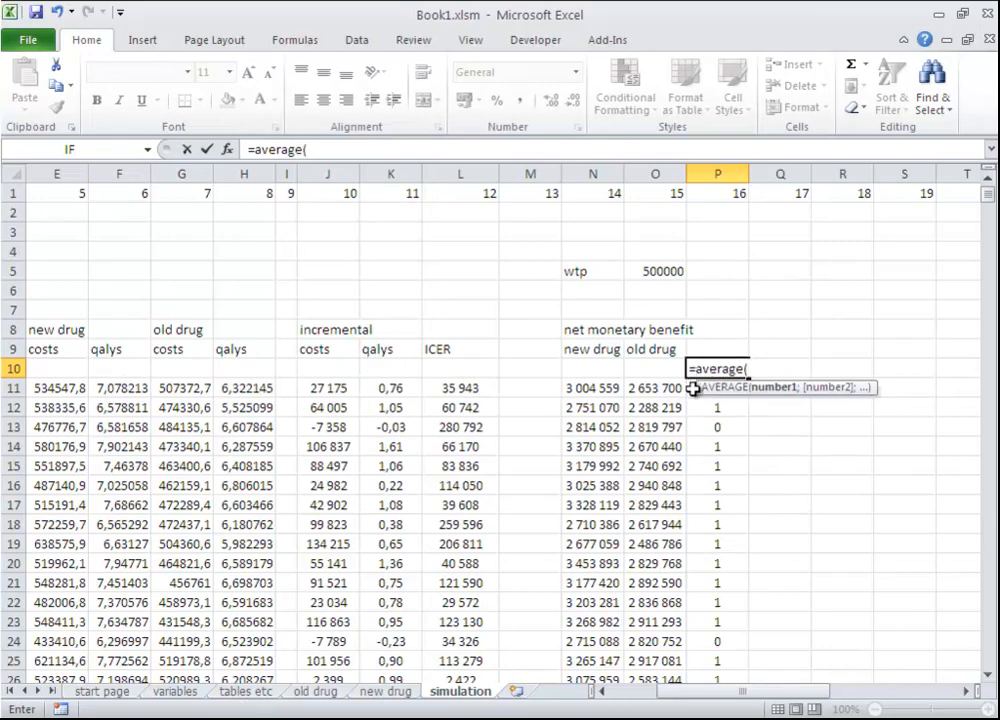
left_click_drag(693, 388, 743, 622)
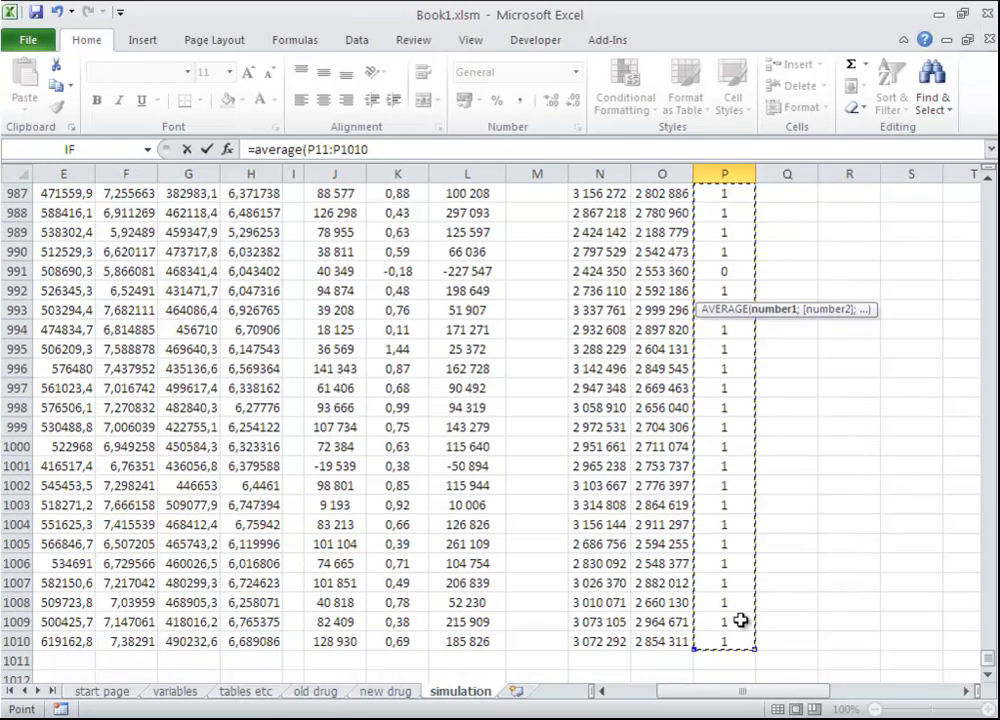
type(")")
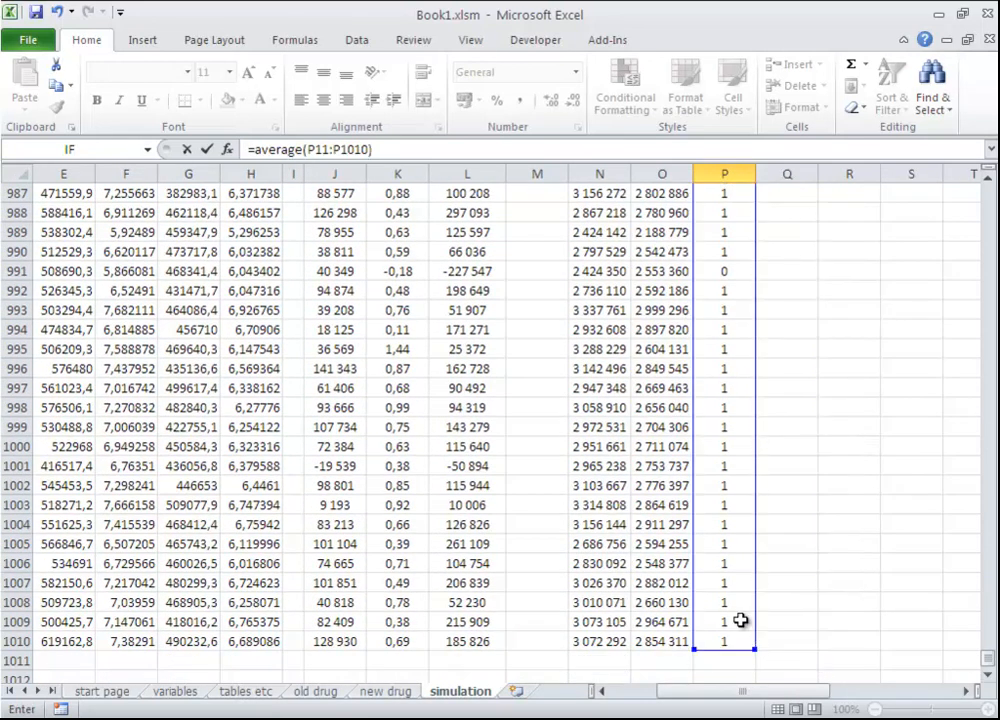
key("Escape")
scroll(760, 550, "up", 4)
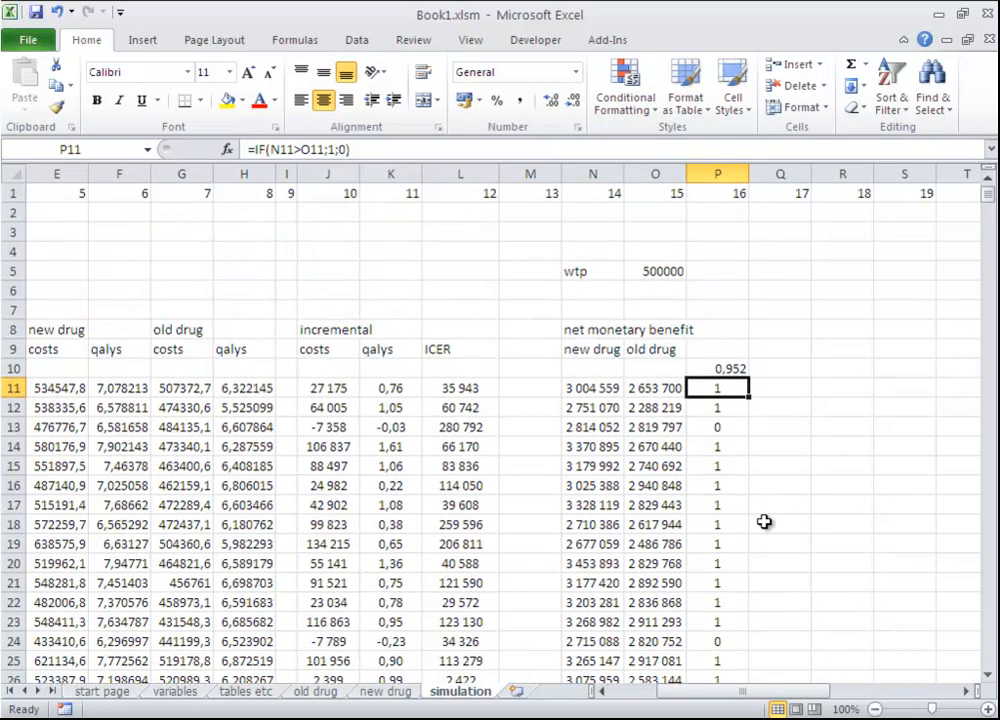
Centre the average in P10 and check the range its formula refers to
left_click(725, 368)
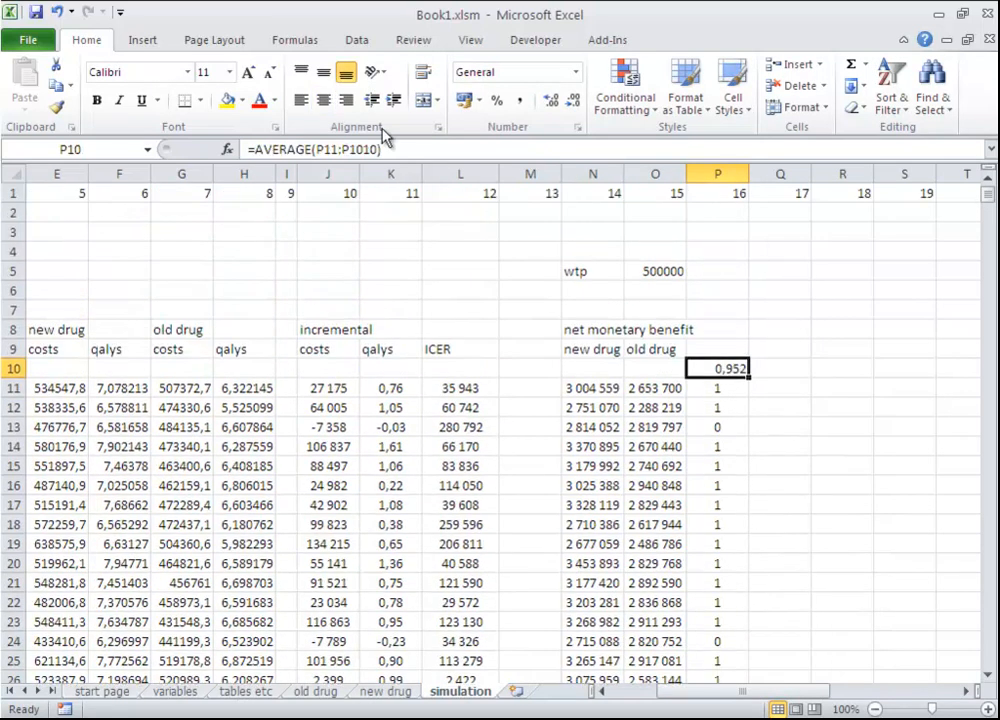
double_click(711, 366)
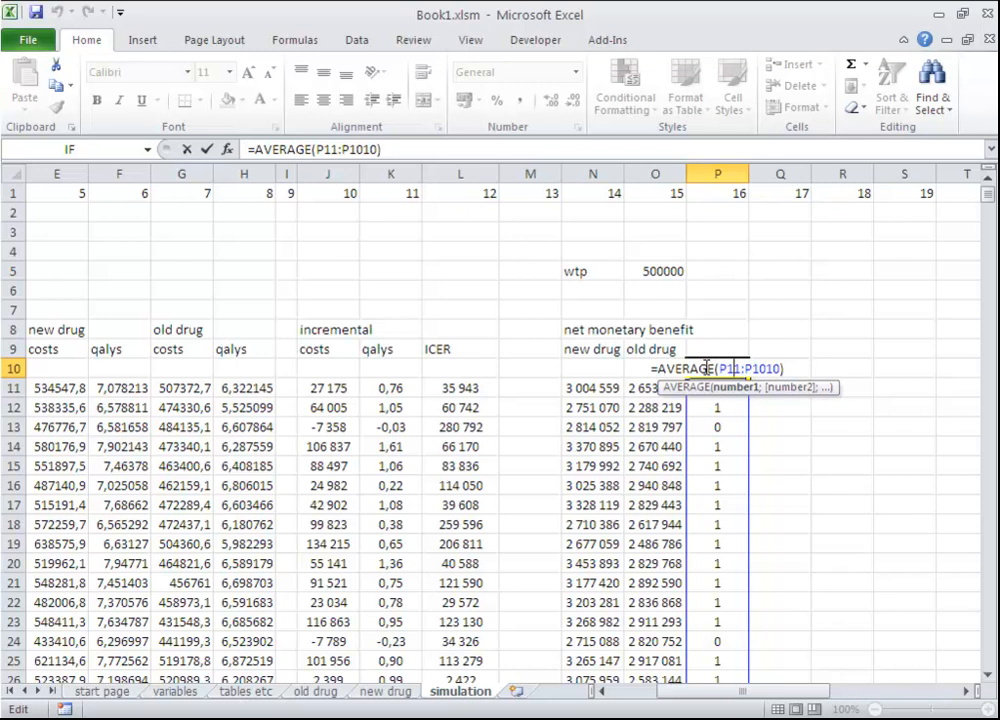
key("ctrl+Return")
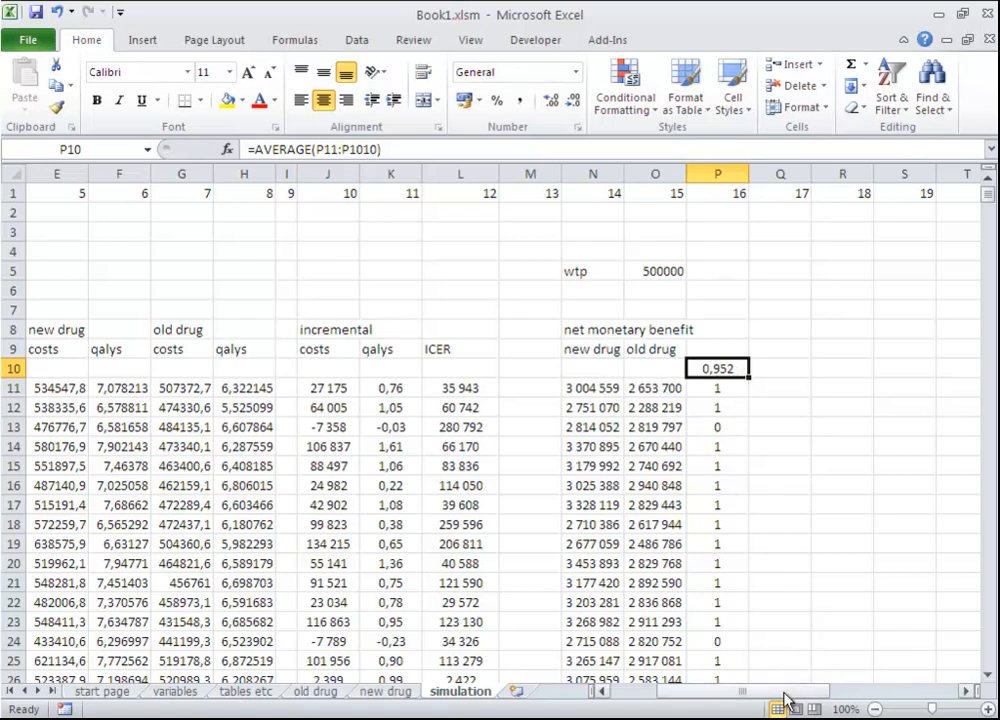
Add the headings wtp in R10 and prob_ce in S10 for a results table
left_click_drag(785, 700, 817, 701)
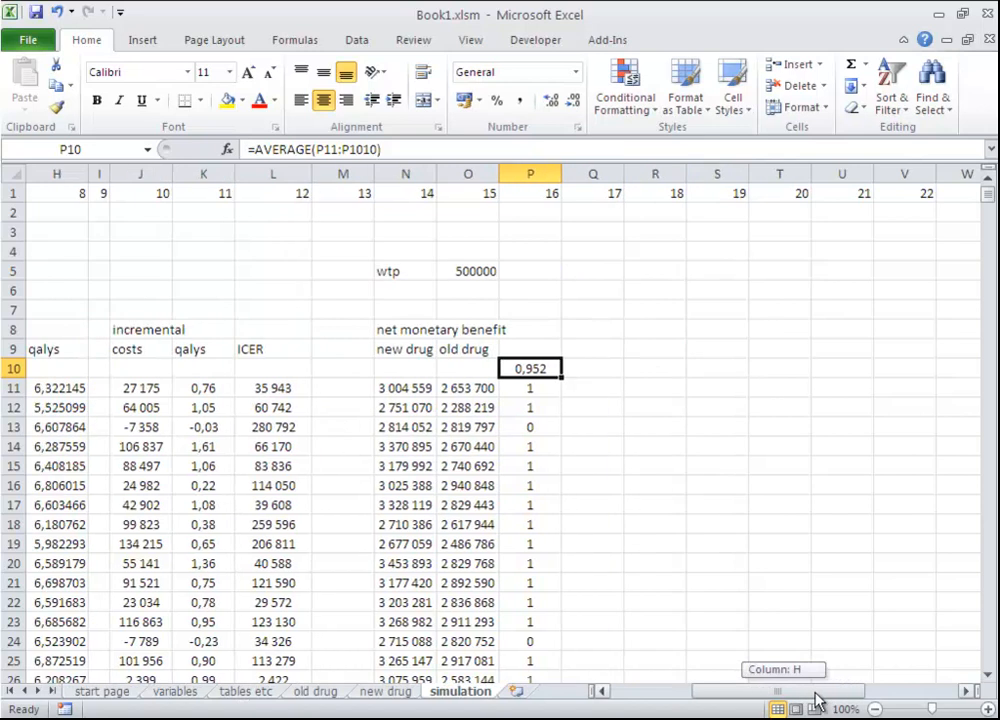
left_click(650, 349)
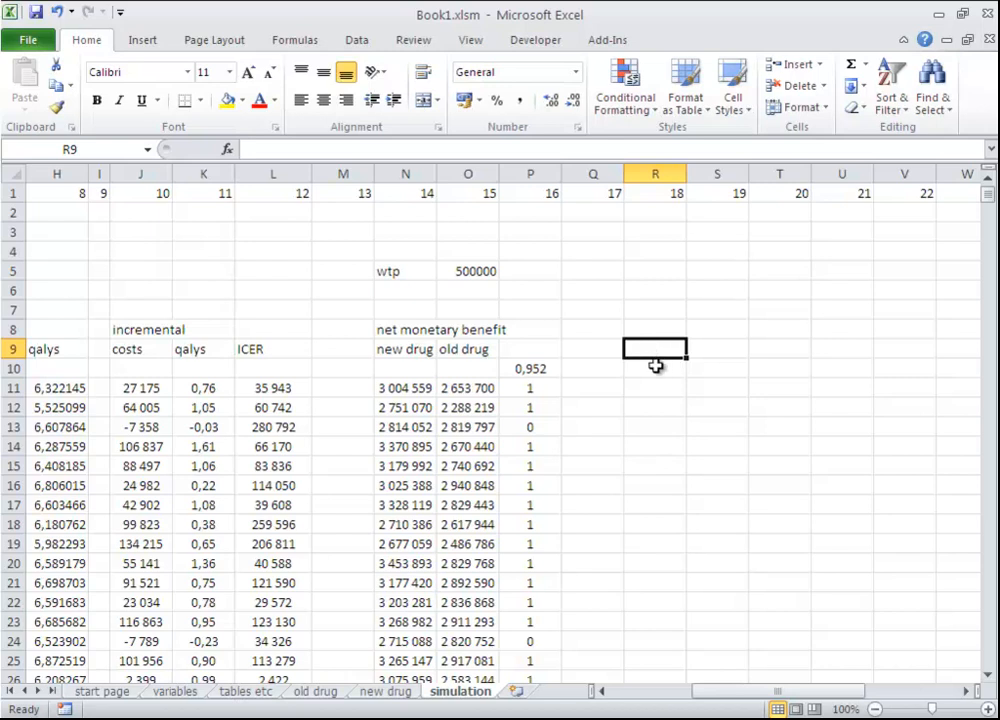
left_click(655, 367)
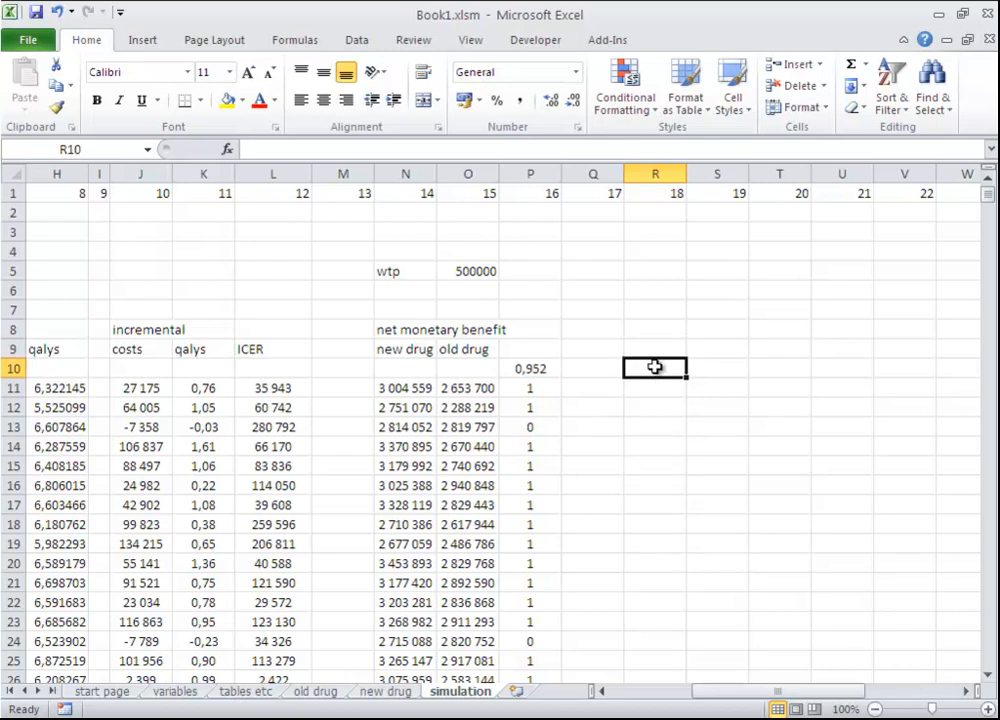
type("wtp")
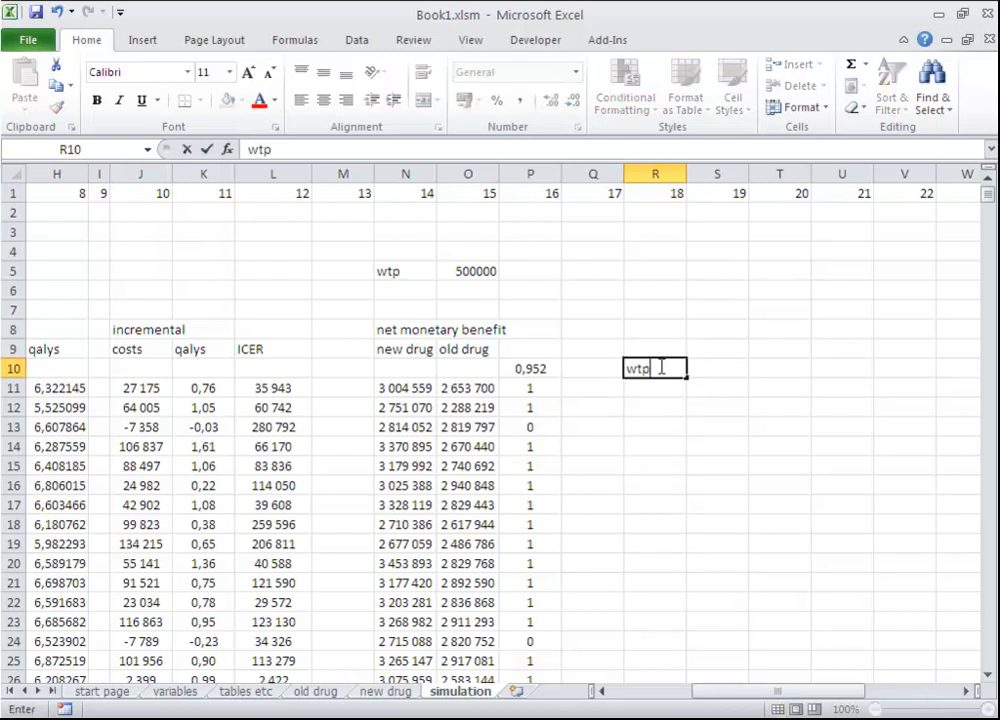
key("Tab")
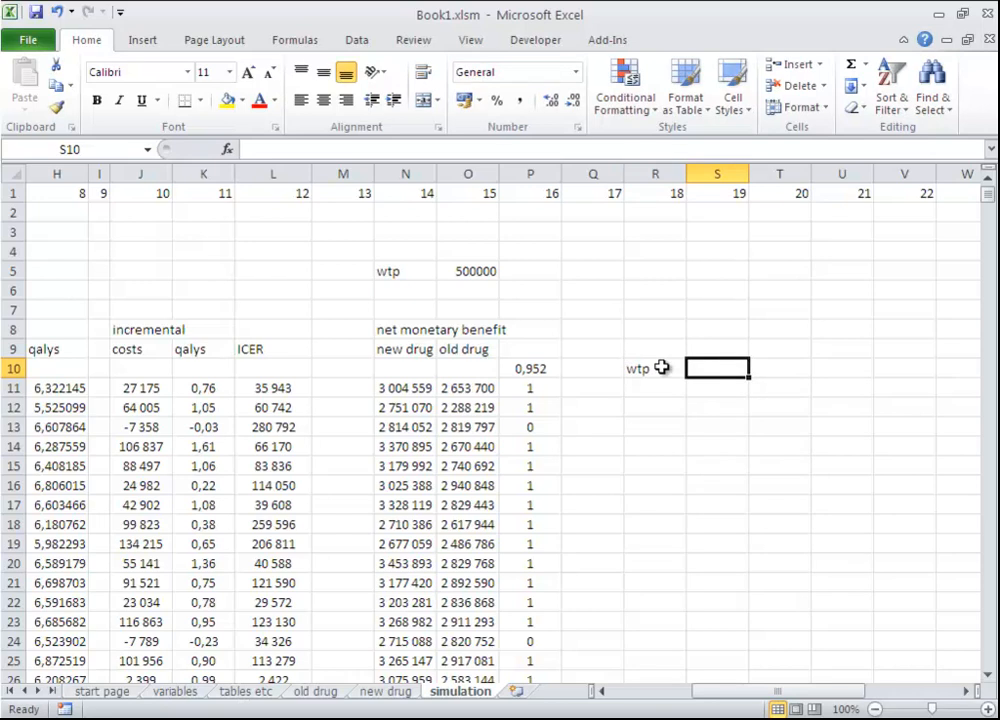
type("prob_ce")
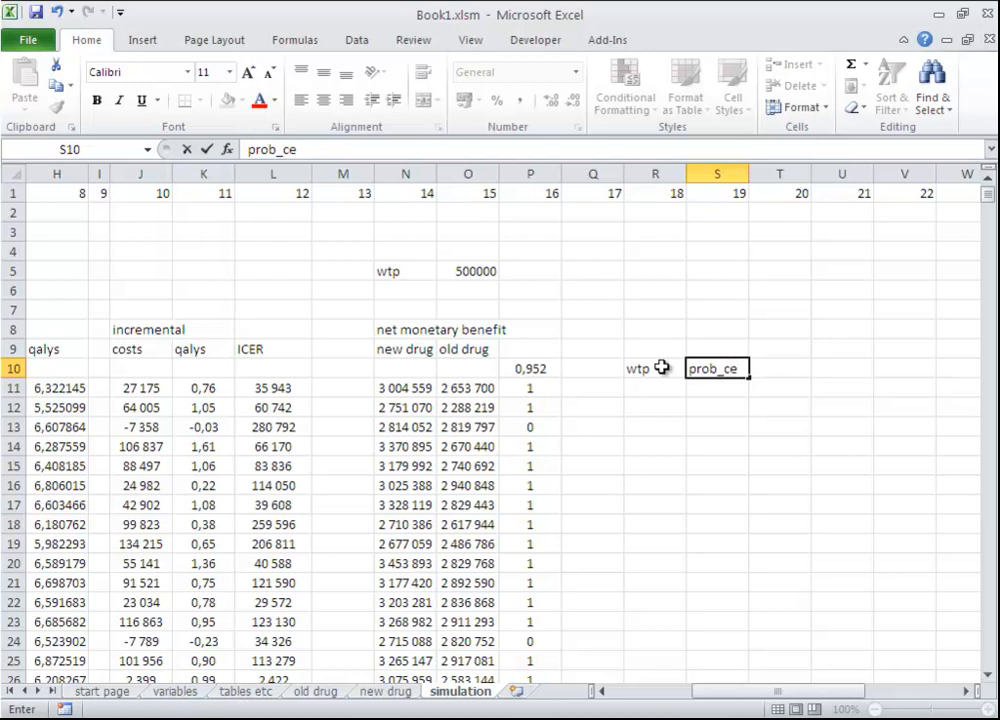
key("Return")
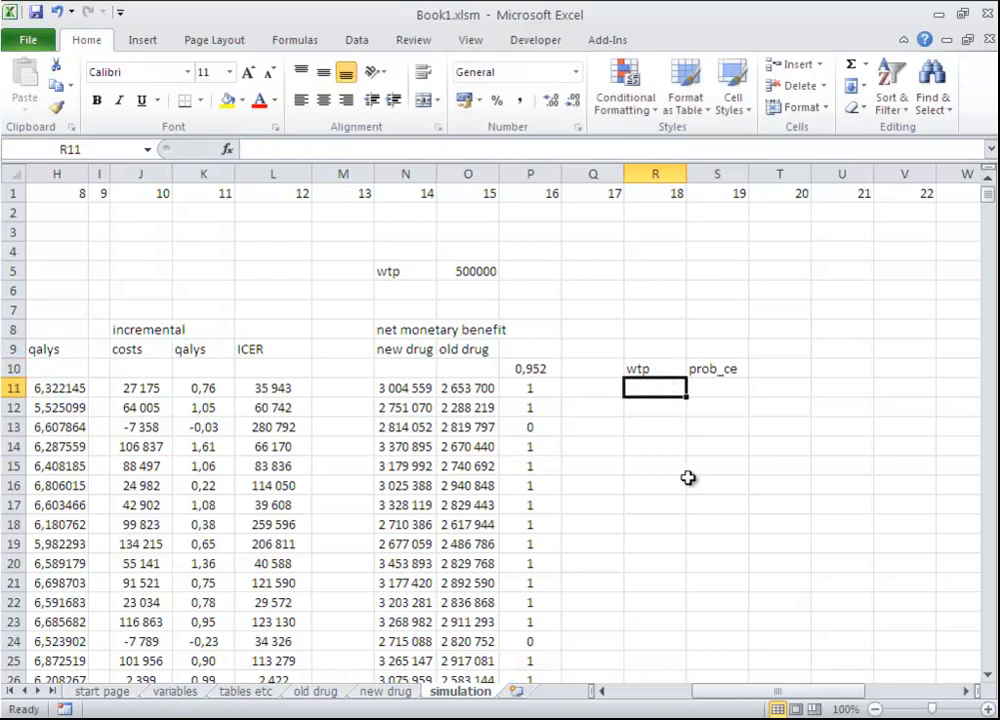
Fill the wtp column from R11 to R51 with a series from 0 to 1000000 in increments of 25000
type("0")
key("Return")
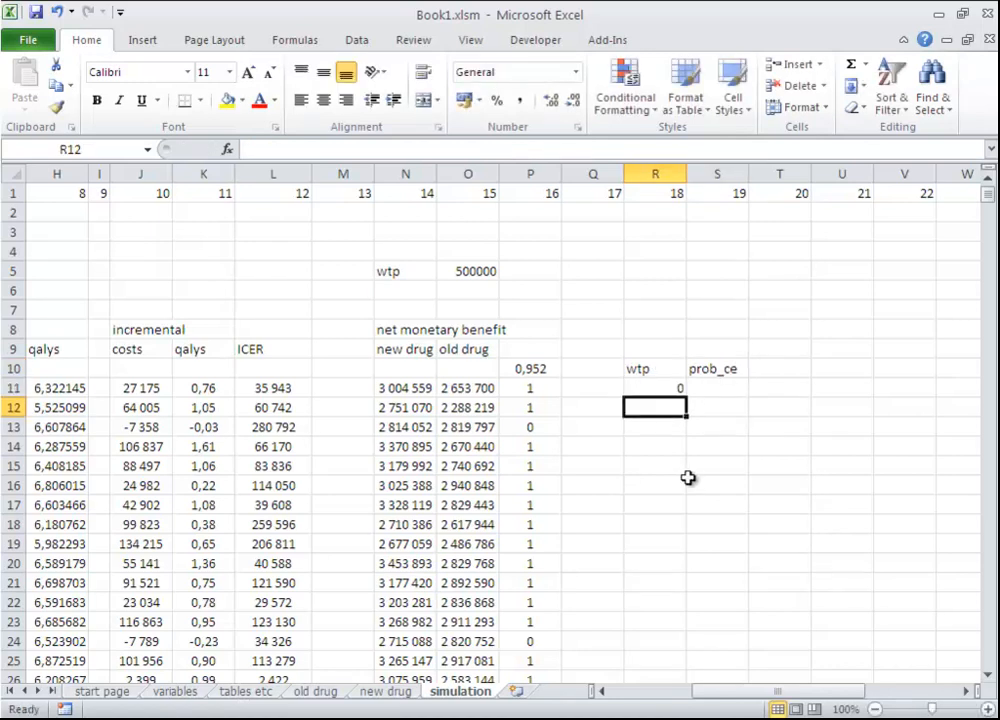
type("25")
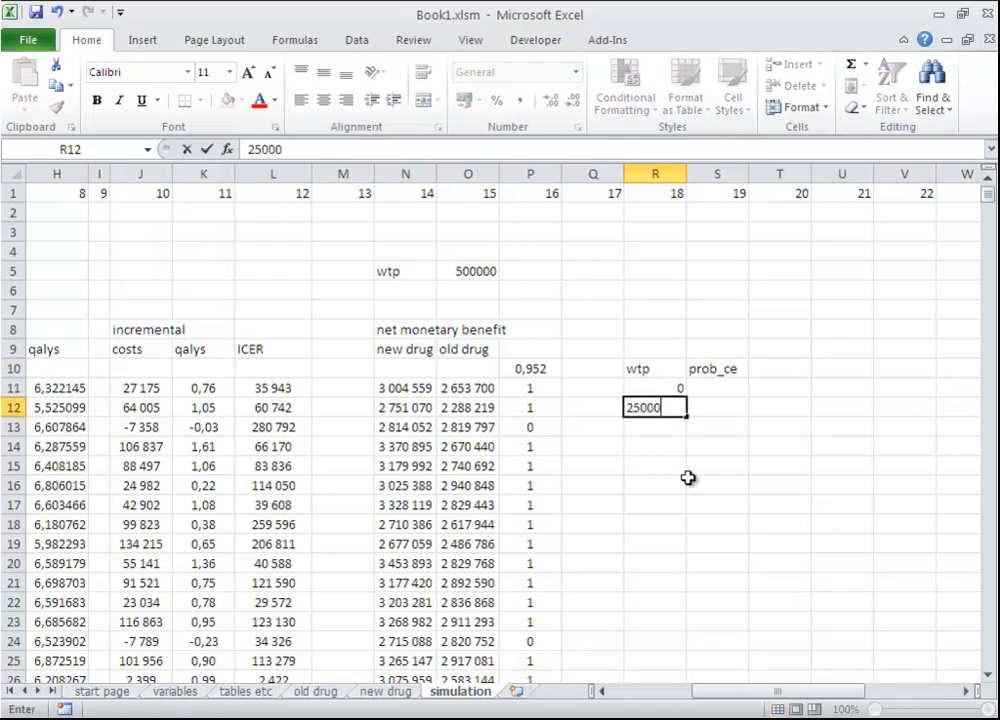
type("000")
left_click(690, 425)
left_click_drag(681, 391, 688, 655)
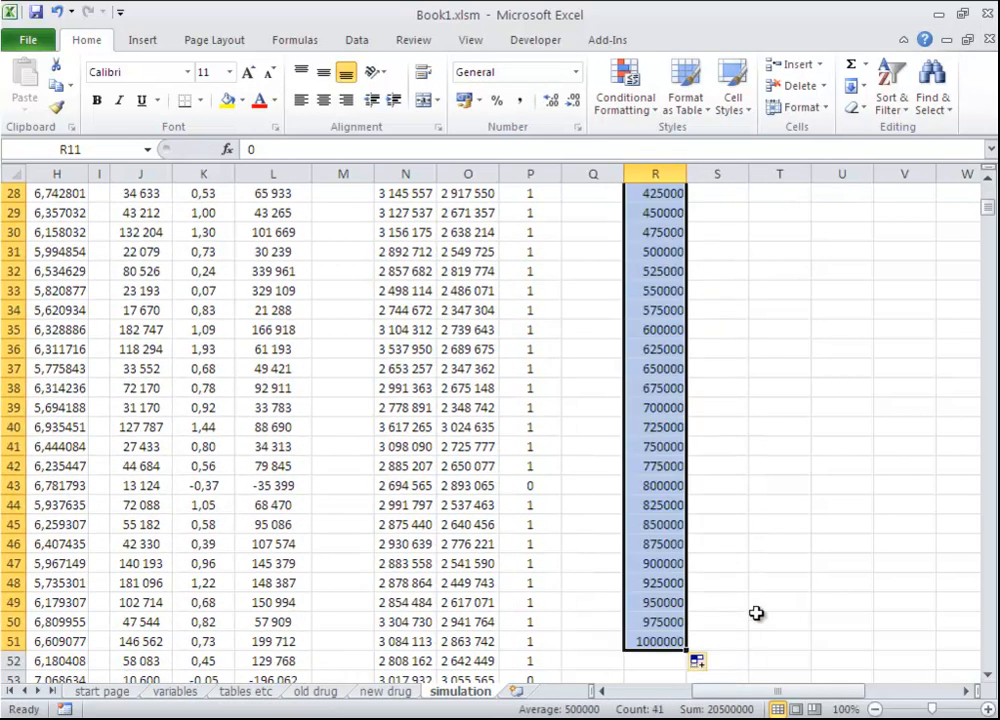
Copy the willingness-to-pay value 0 from R11 into the wtp input cell O5
scroll(754, 600, "up", 9)
left_click_drag(730, 388, 728, 501)
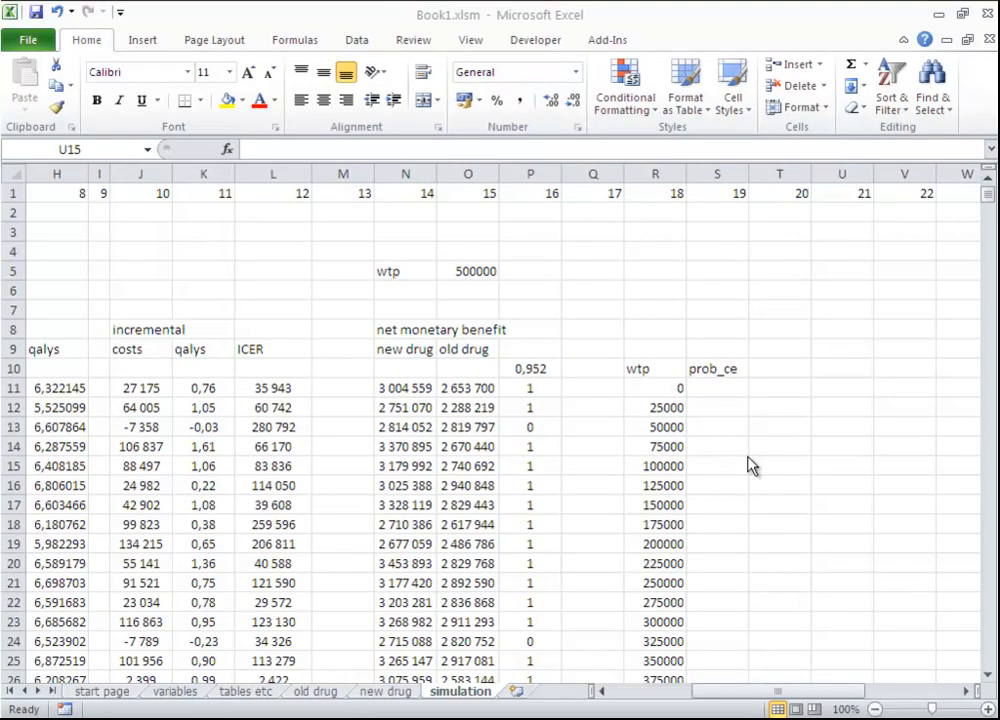
left_click(680, 390)
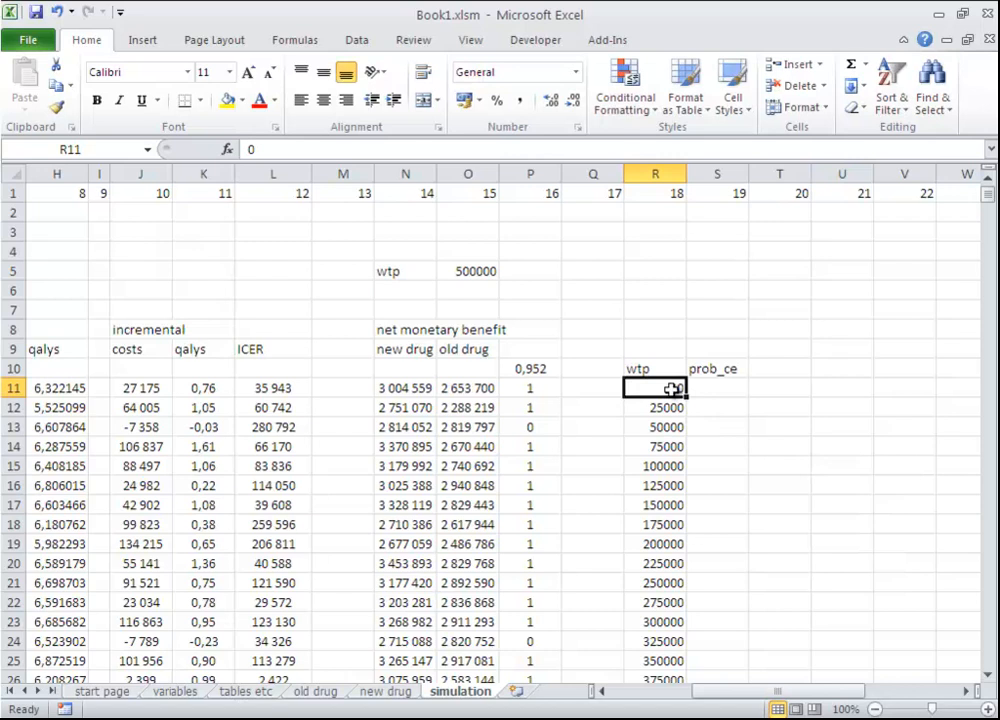
key("ctrl+c")
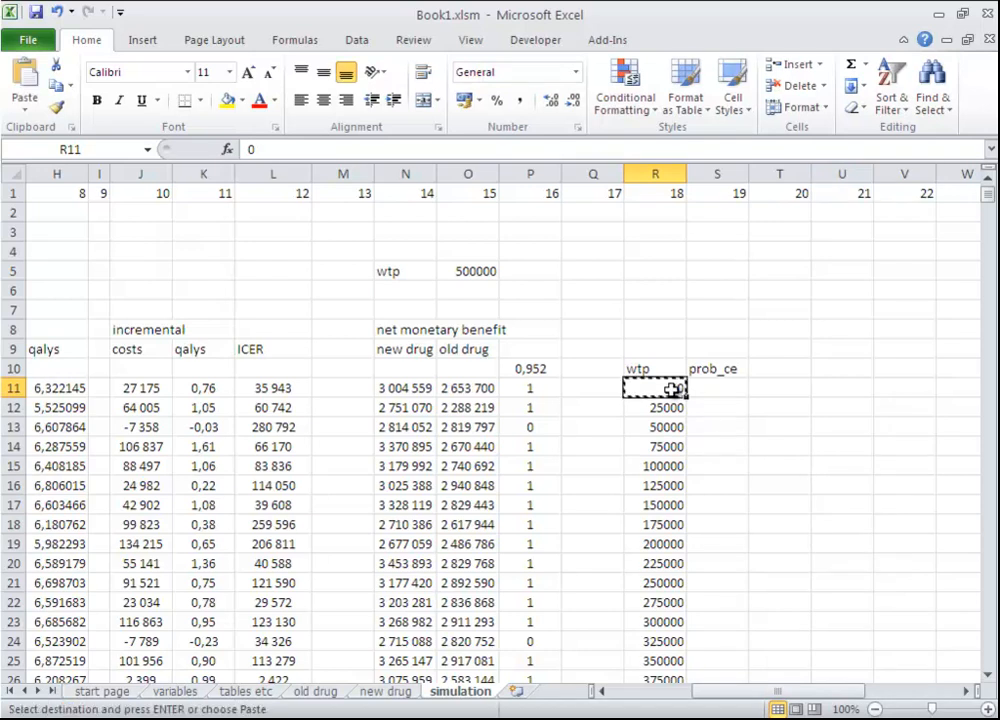
left_click(490, 272)
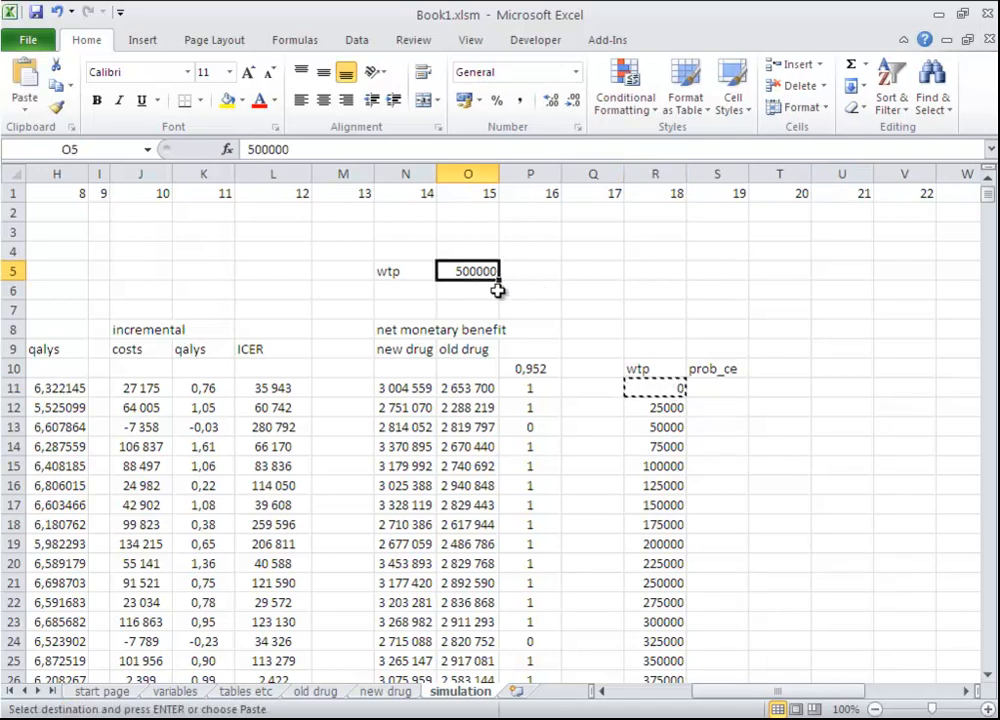
key("ctrl+v")
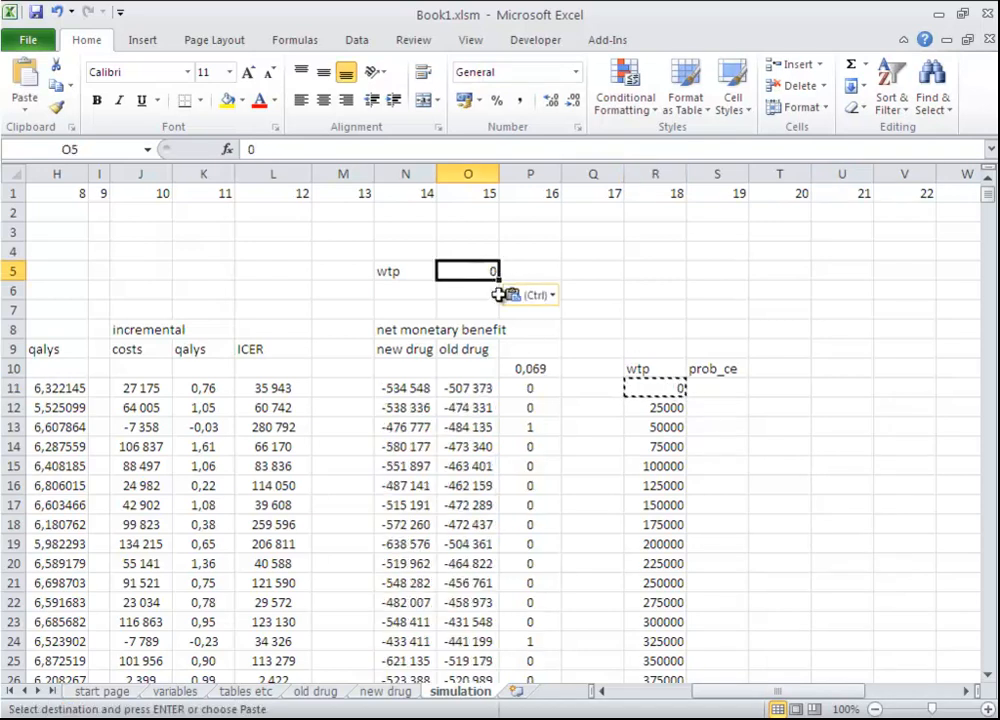
key("Escape")
Inspect the net monetary benefit formulas for the new drug in N11 and the old drug in O11
double_click(415, 388)
left_click(462, 387)
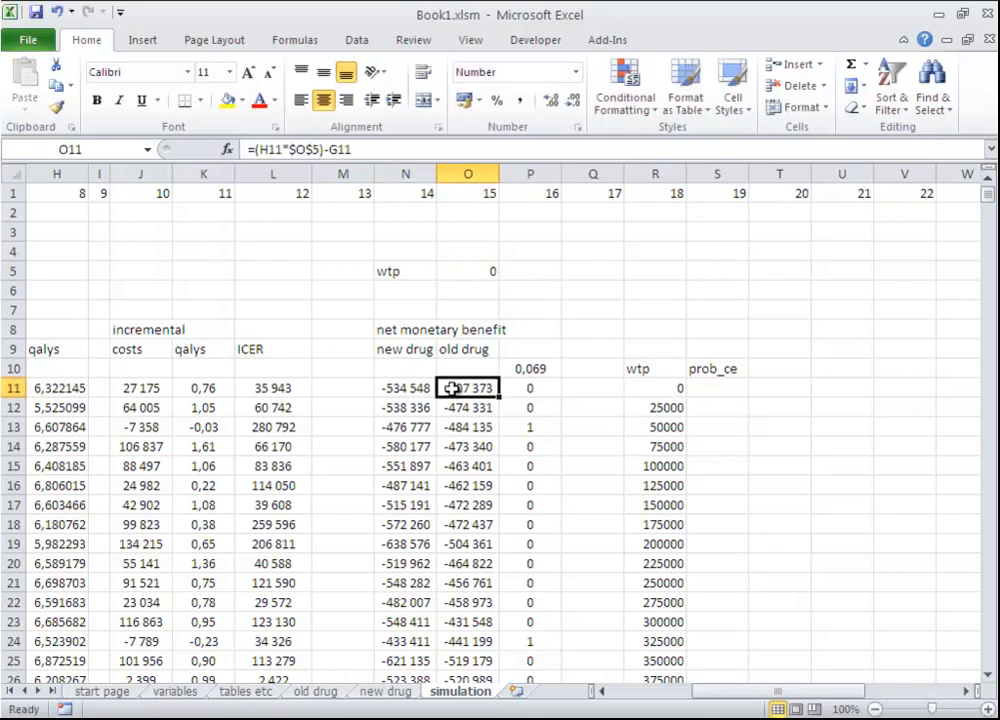
double_click(462, 387)
key("Escape")
Try to copy the average from P10 into S11 with an ordinary paste, and clear S11 again
left_click(530, 369)
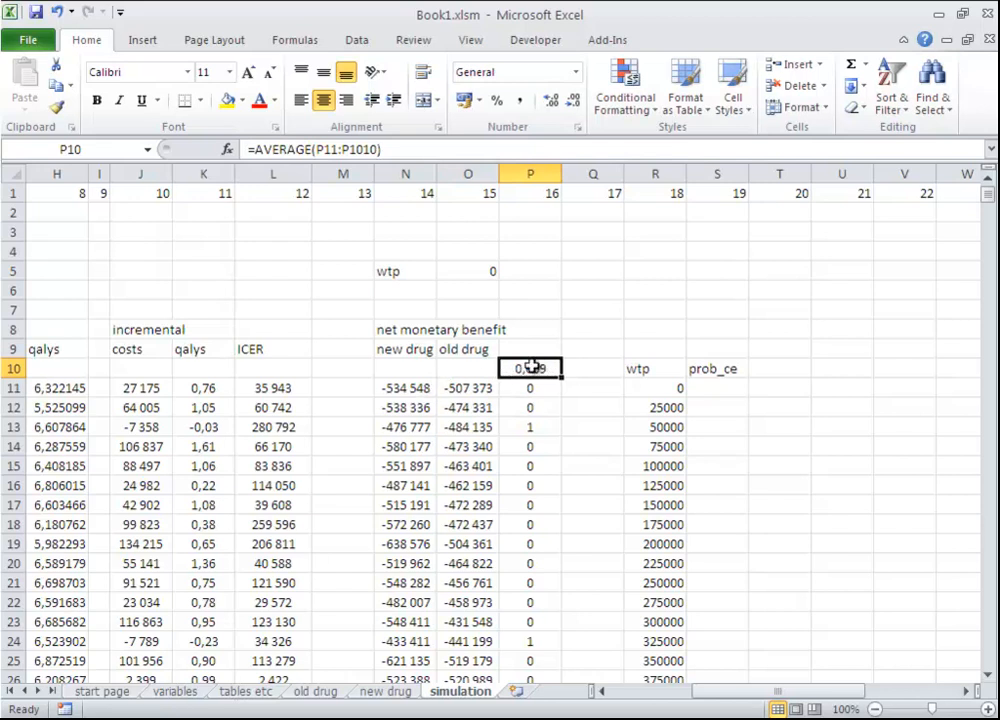
key("ctrl+c")
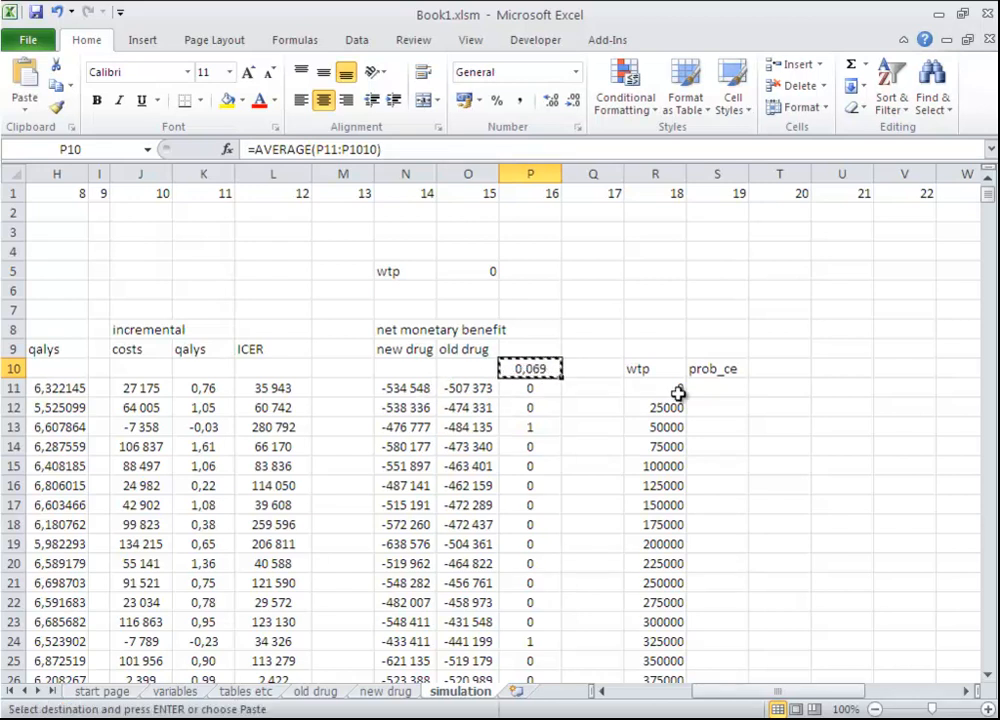
left_click(708, 389)
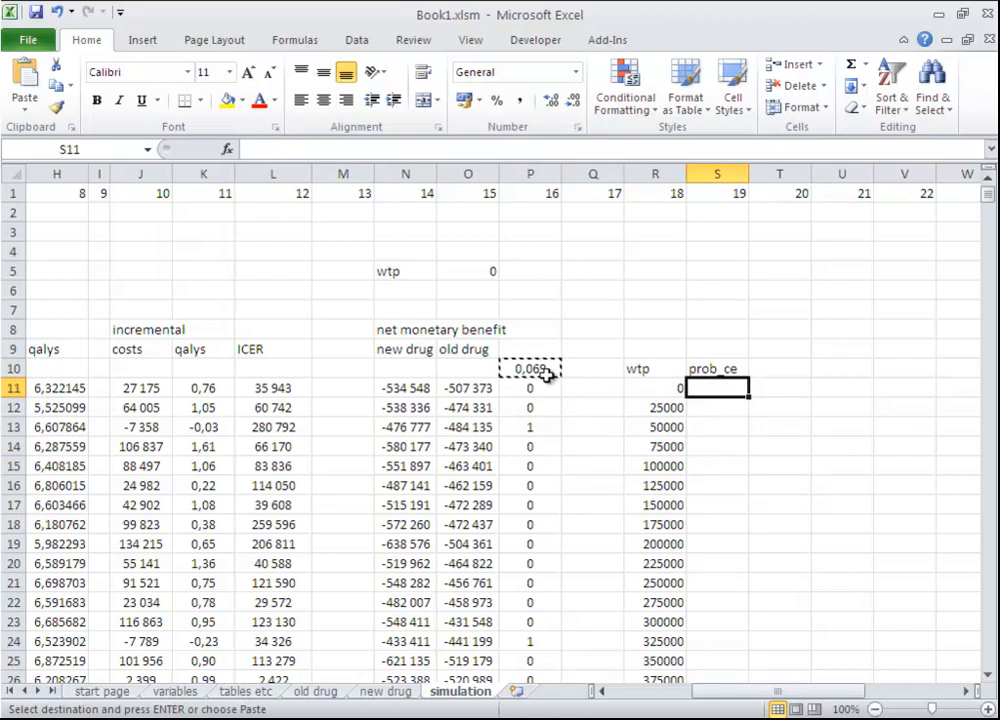
key("ctrl+v")
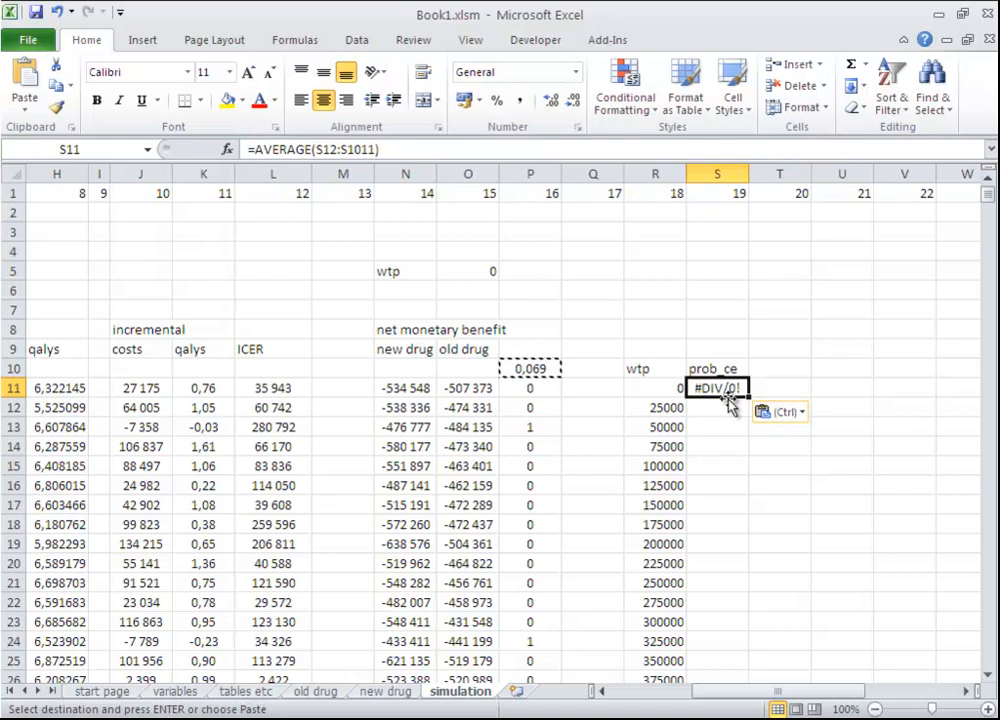
double_click(728, 397)
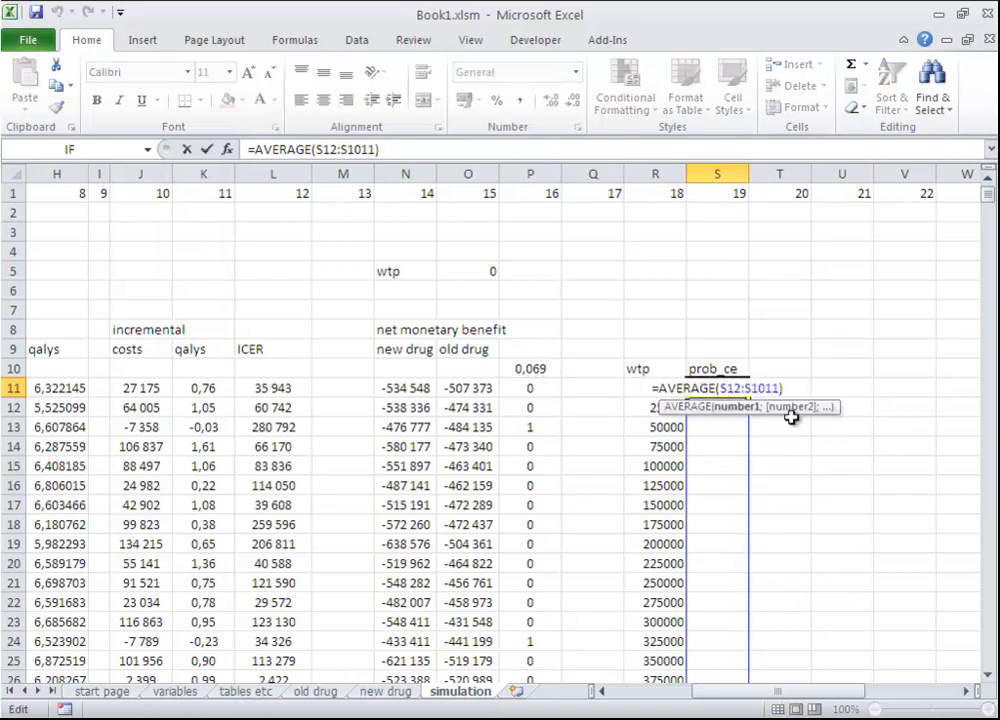
key("Escape")
key("Delete")
Copy the average in P10 and paste it as values only into S11 using Paste Special
left_click(540, 368)
key("ctrl+c")
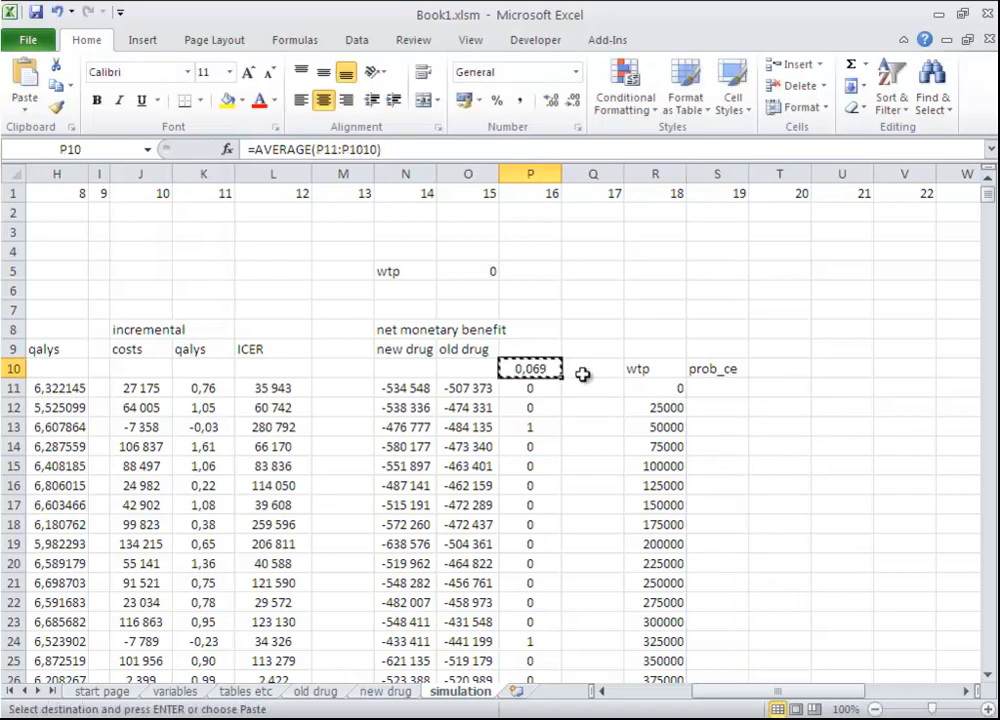
right_click(703, 385)
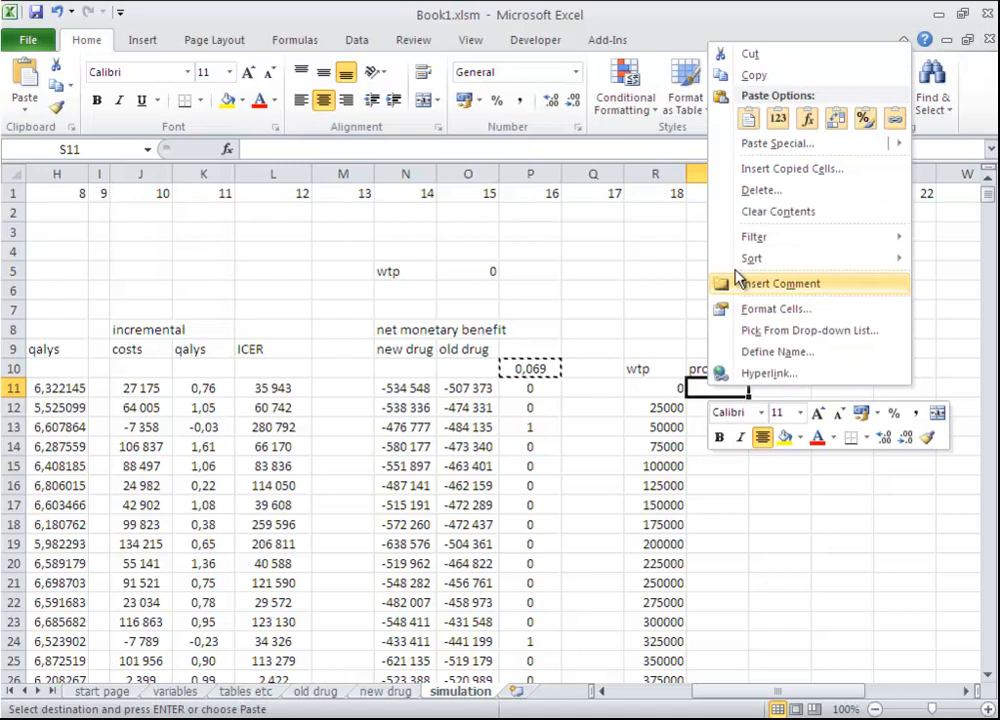
left_click(770, 143)
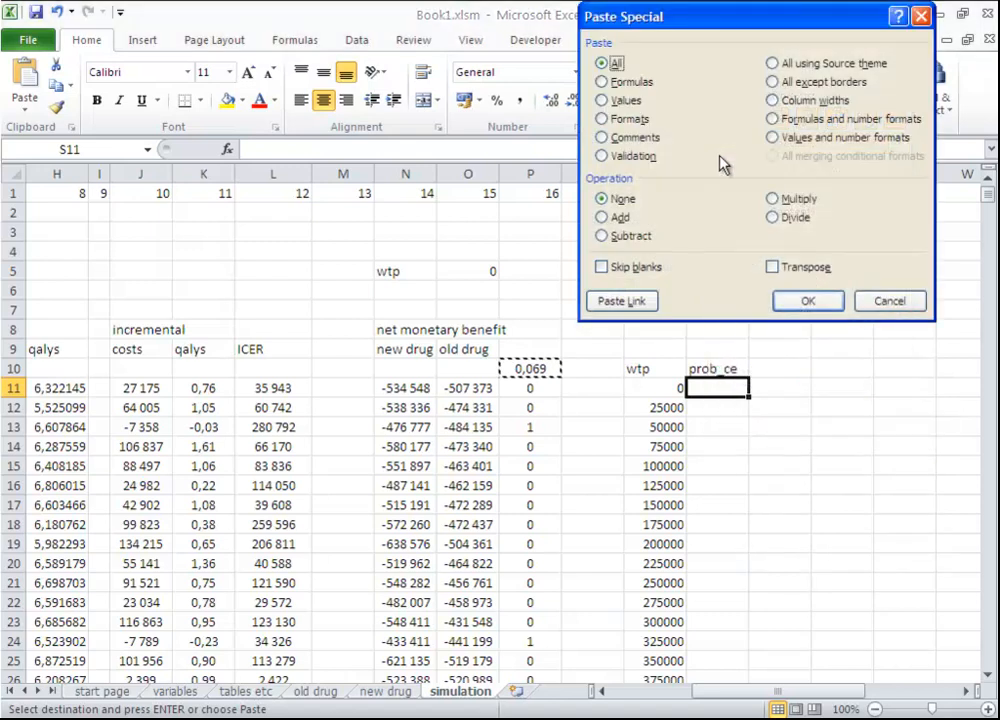
left_click(626, 101)
left_click(808, 300)
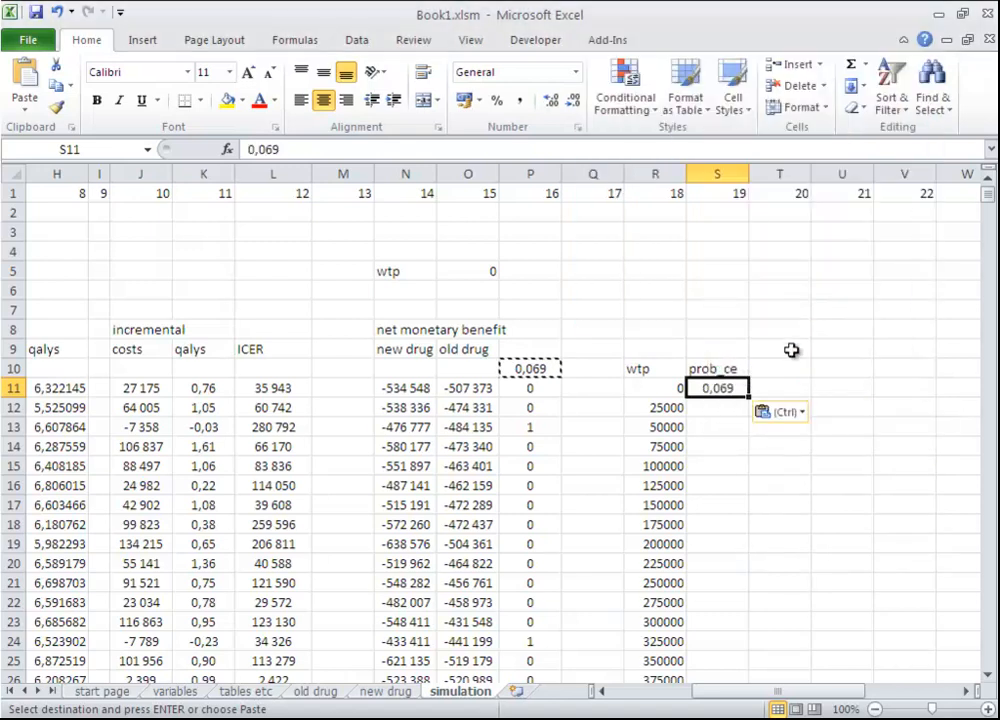
left_click(760, 432)
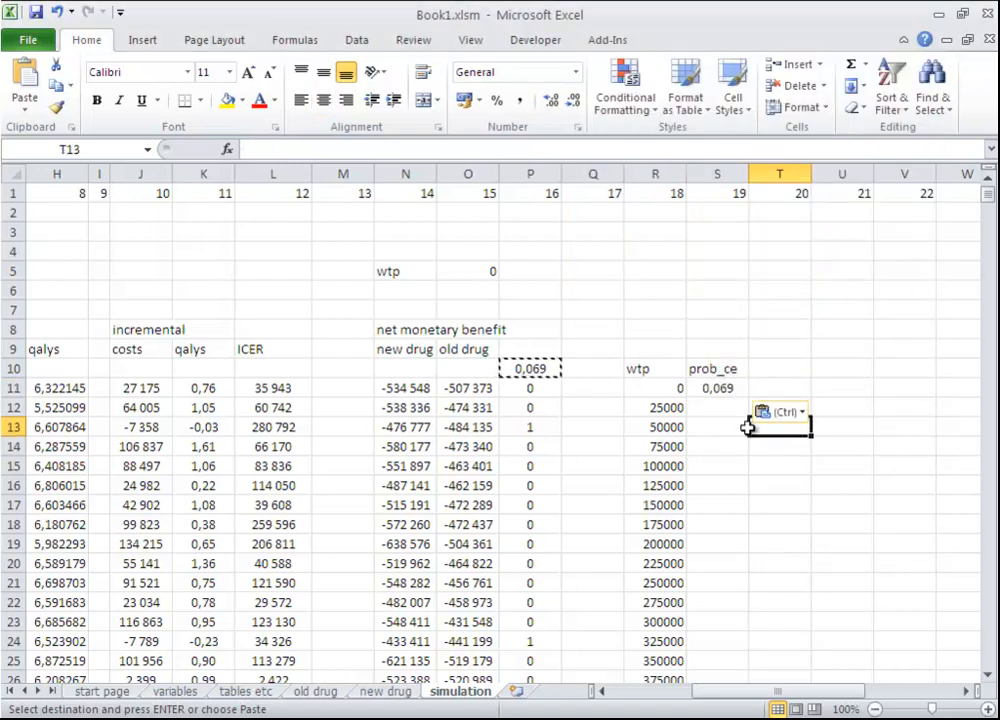
Copy the willingness-to-pay value 25000 from R12 into the wtp input cell O5
left_click(683, 409)
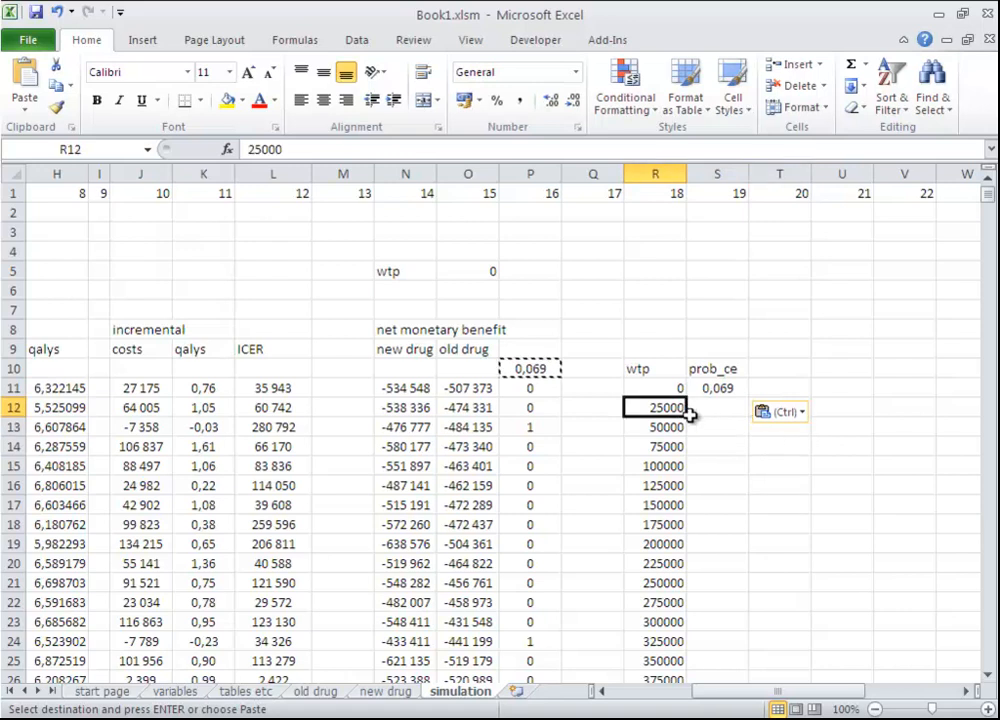
key("ctrl+c")
left_click(469, 270)
key("ctrl+v")
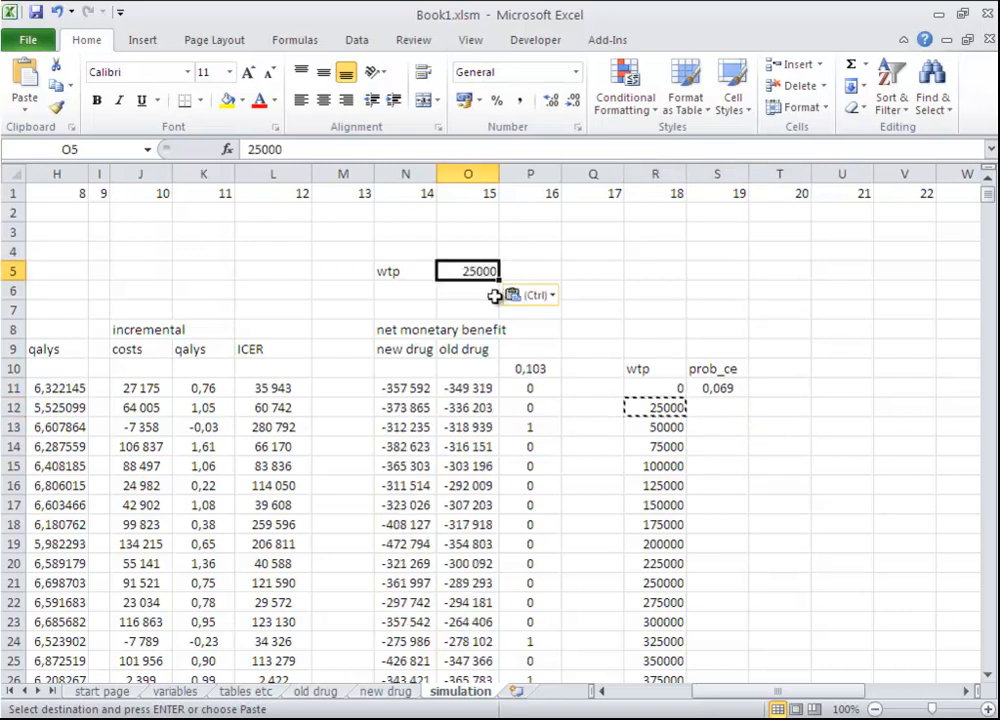
Paste the average from P10 as values only into S12 and end the copy mode
left_click(540, 368)
key("ctrl+c")
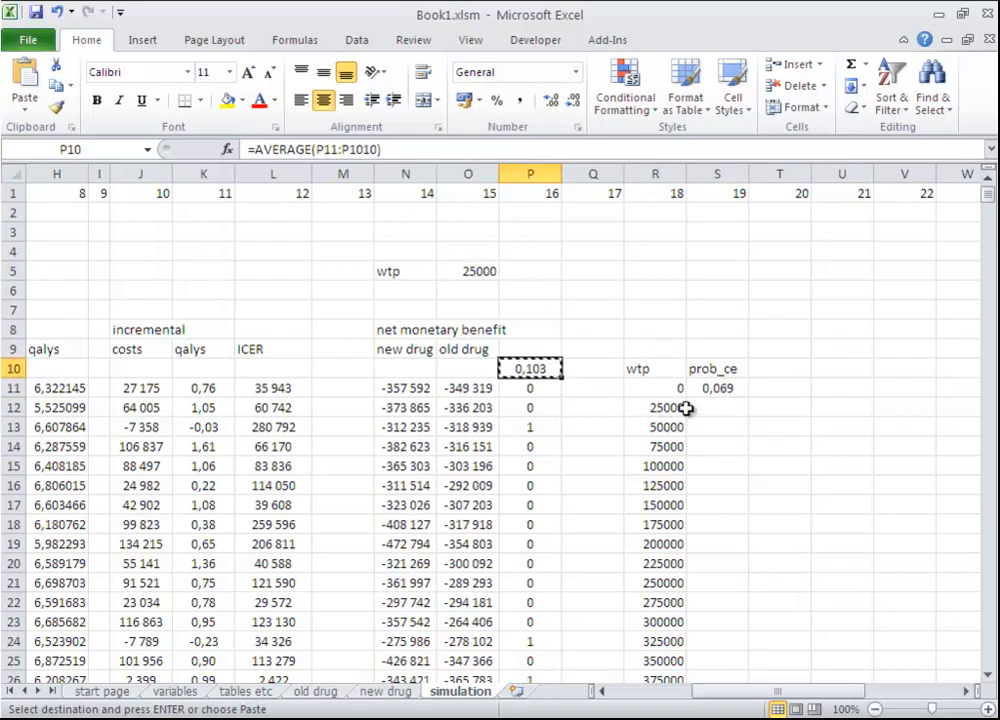
right_click(722, 407)
left_click(760, 168)
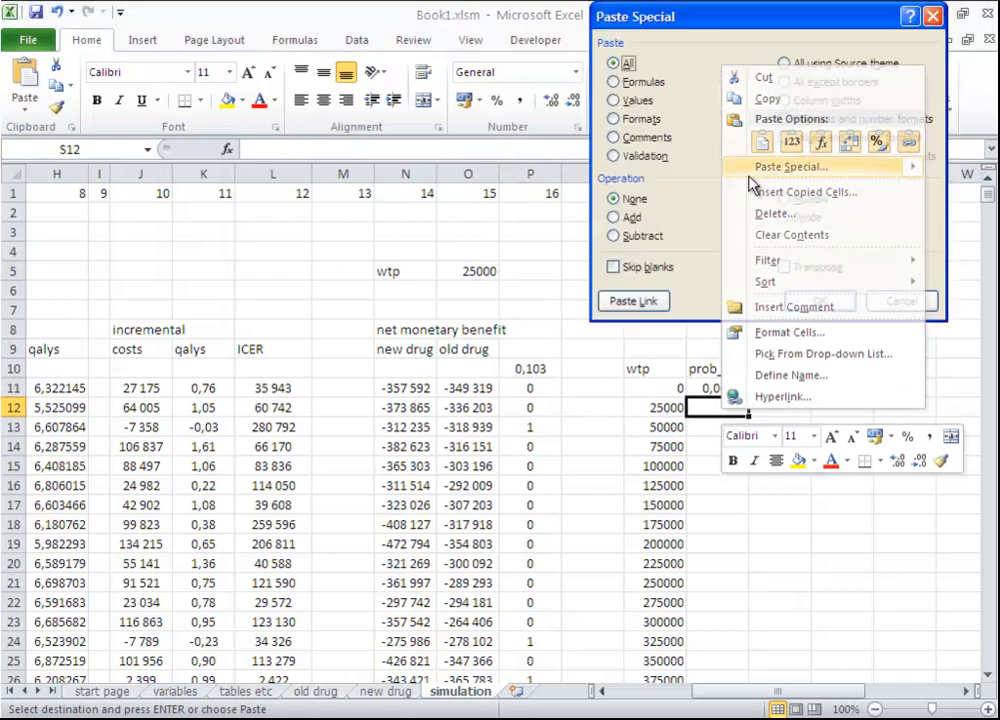
left_click(632, 100)
left_click(820, 301)
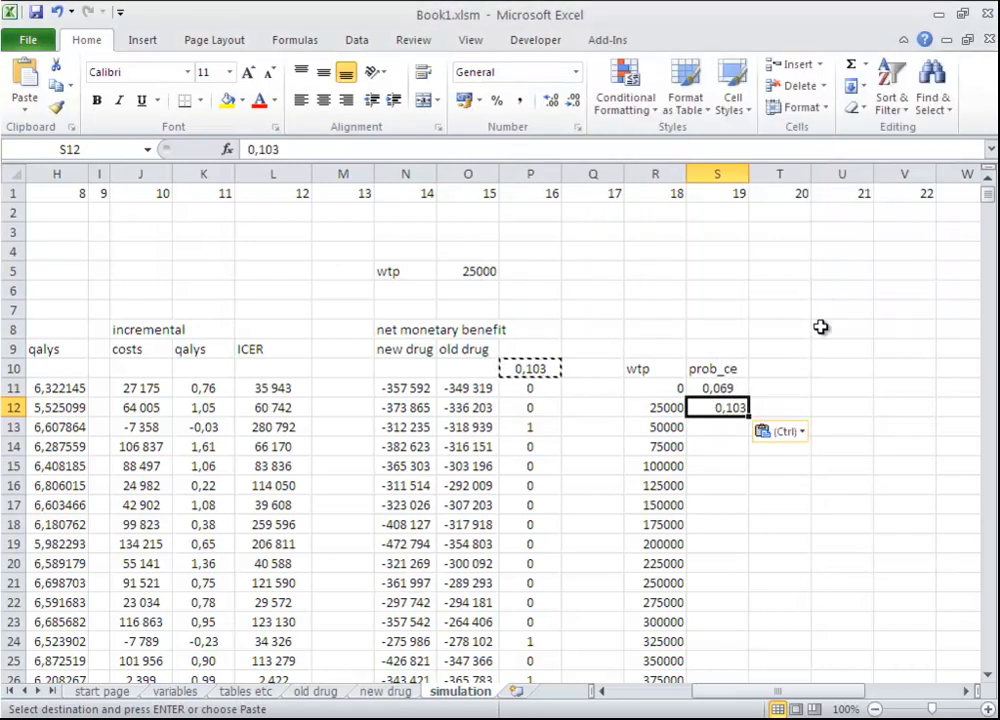
left_click(735, 465)
key("Escape")
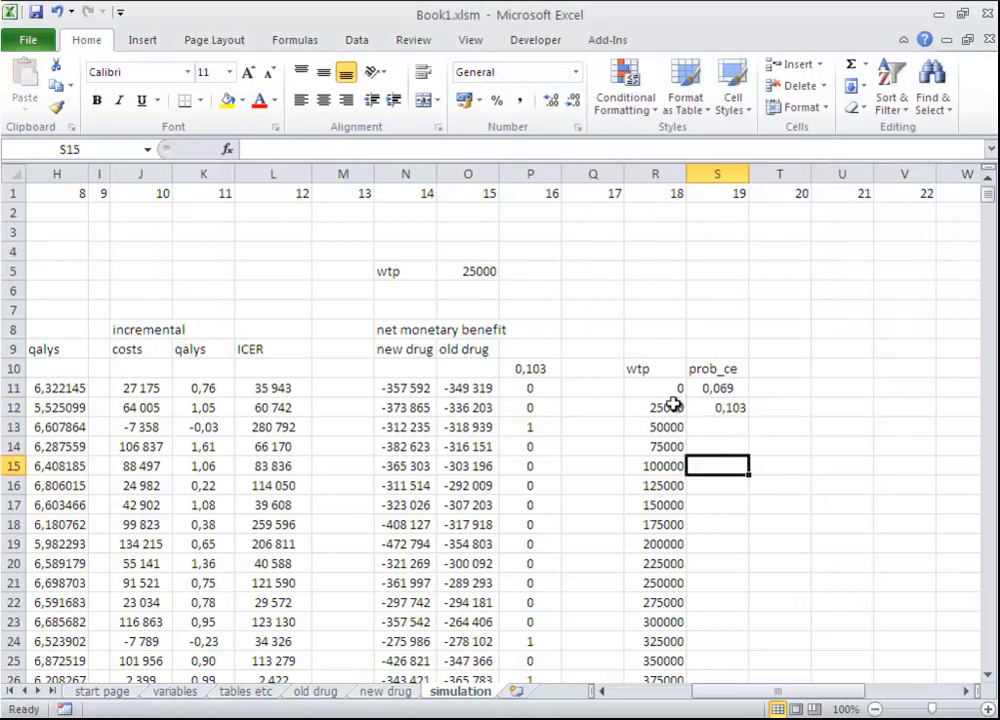
Open the simulation macro in the Visual Basic editor and go to the end of its code
scroll(673, 405, "down", 10)
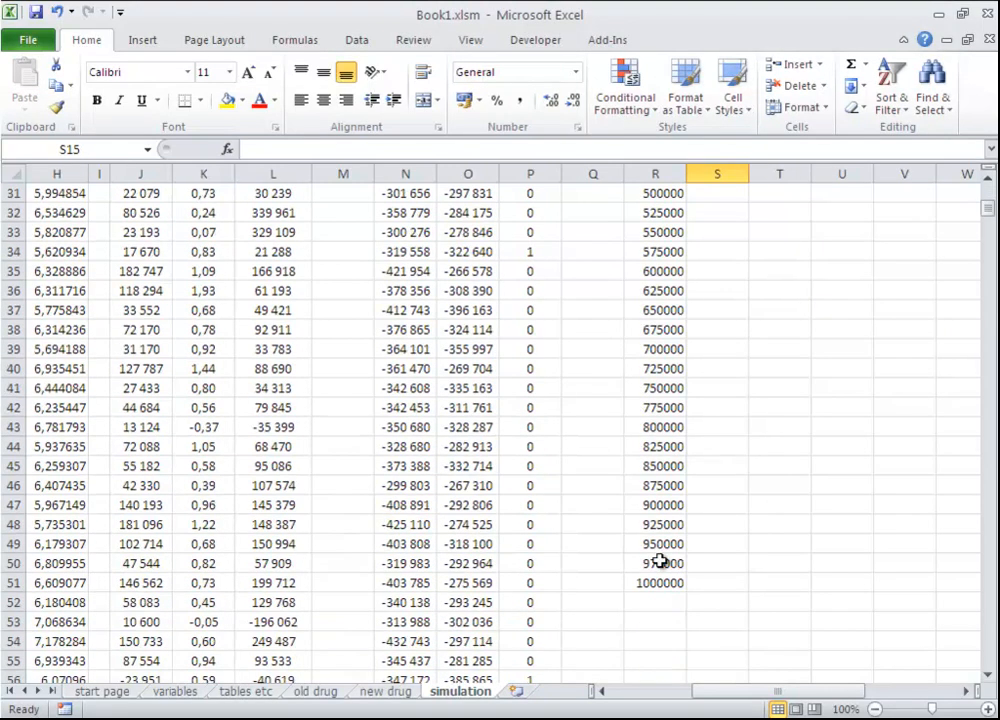
scroll(660, 562, "up", 10)
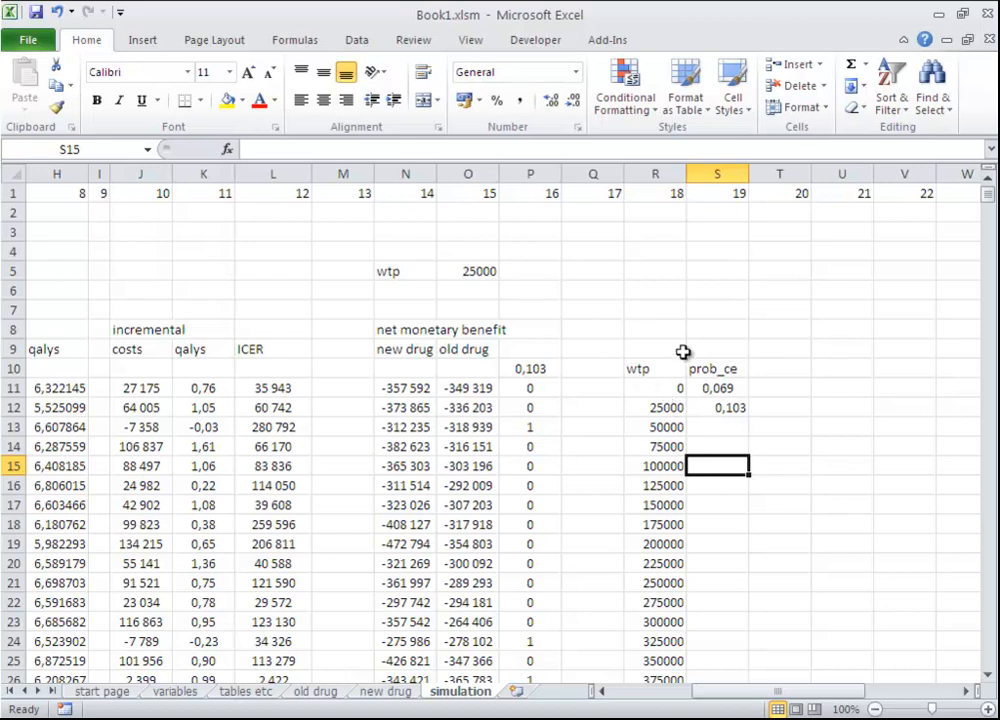
left_click(533, 44)
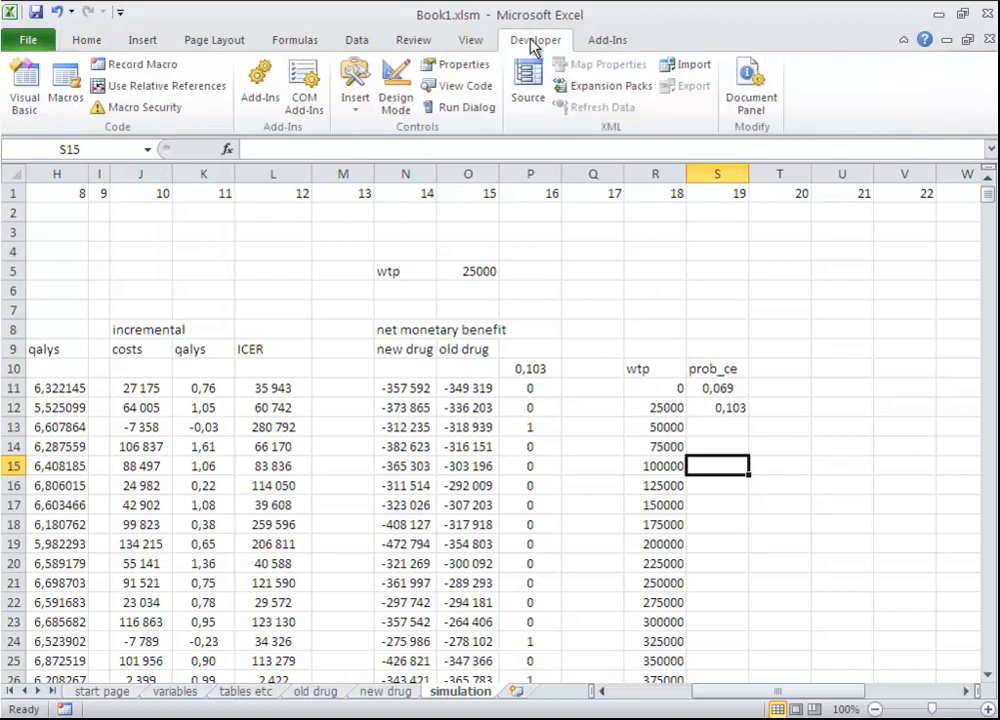
left_click(28, 98)
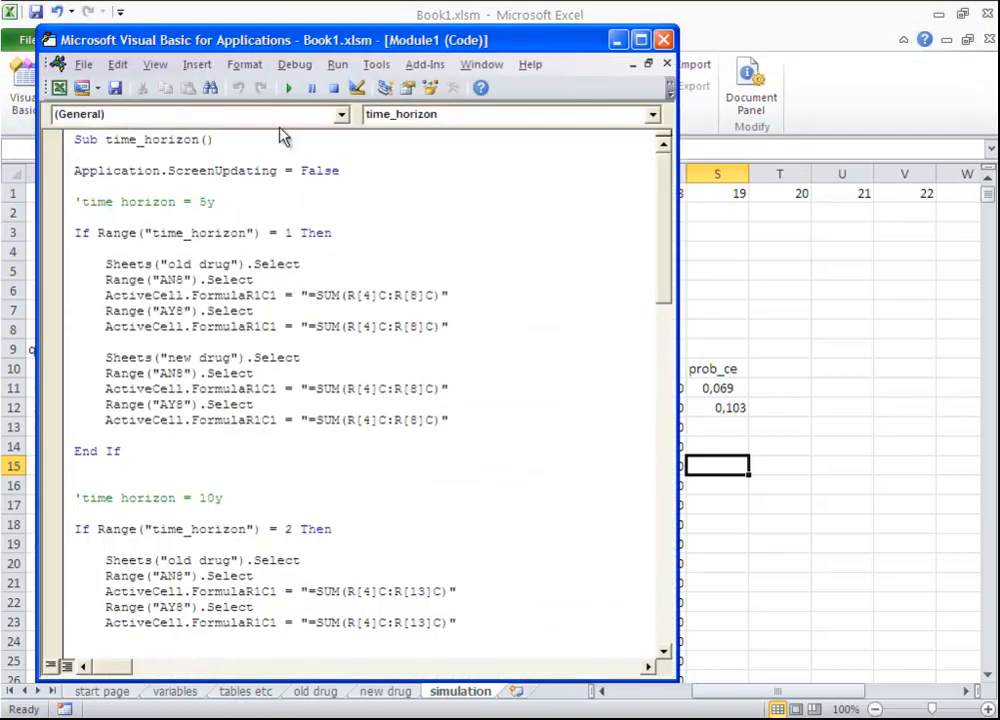
left_click(651, 116)
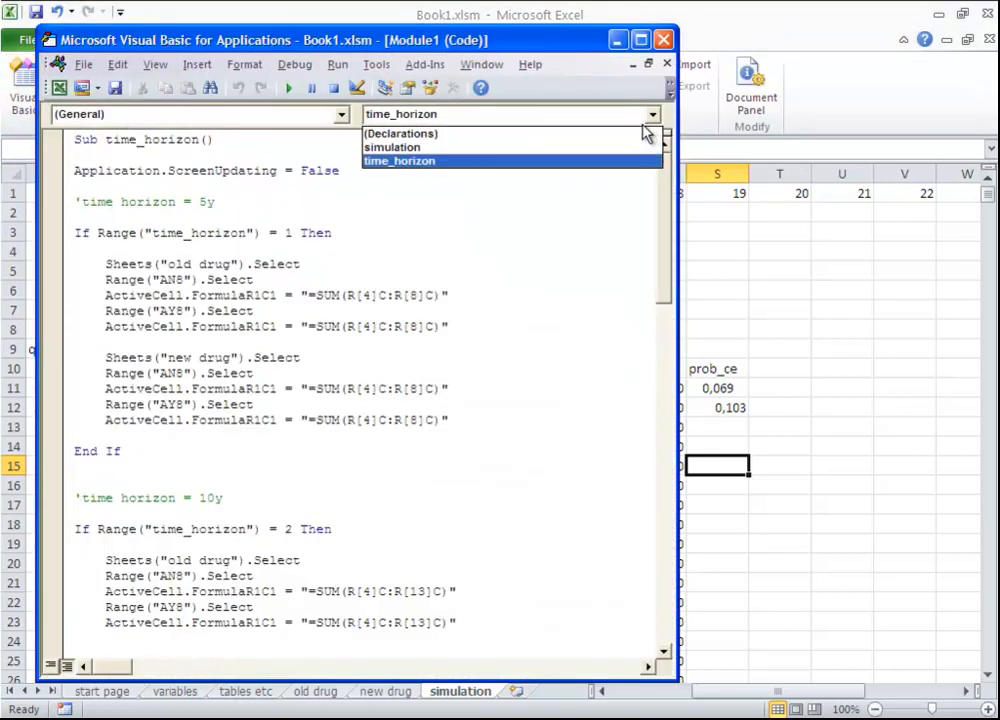
left_click(567, 147)
left_click_drag(535, 52, 700, 46)
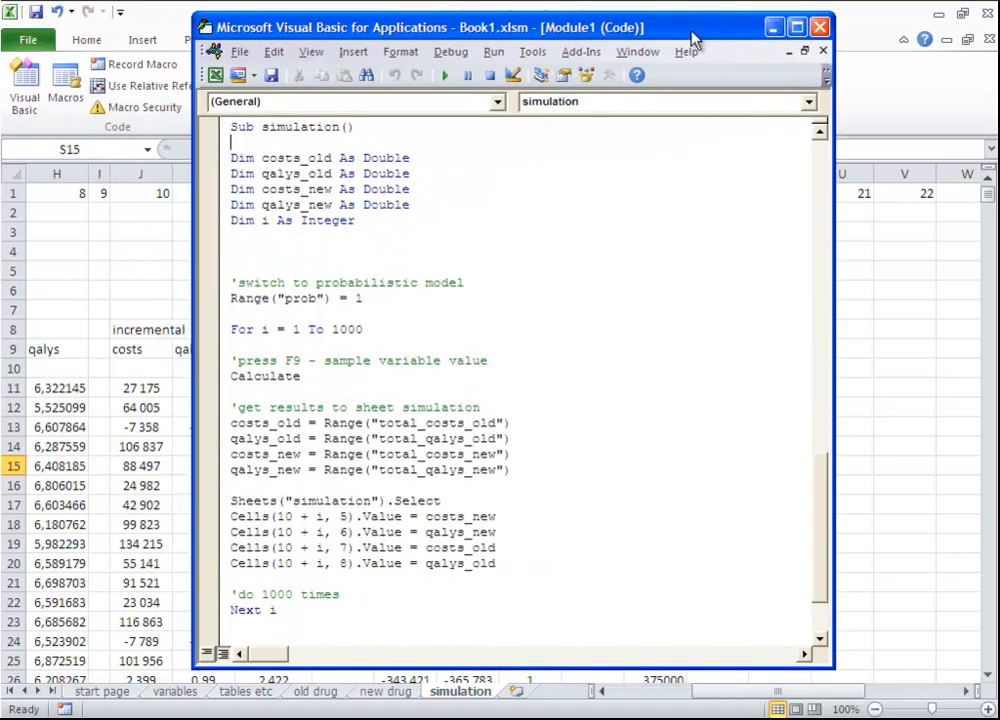
left_click(375, 211)
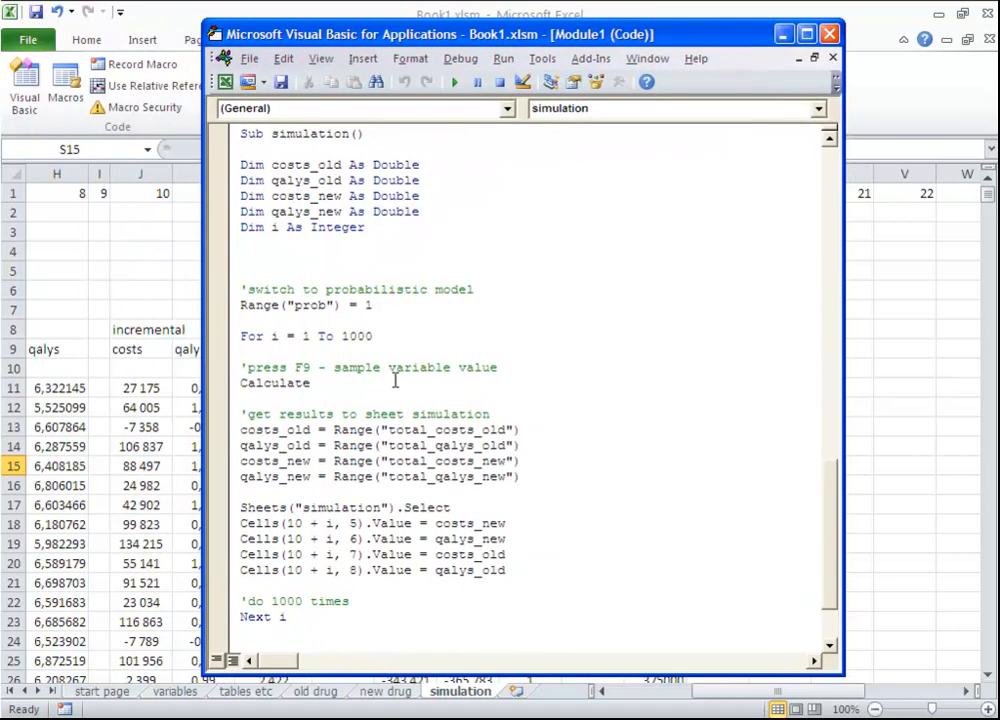
scroll(345, 540, "down", 2)
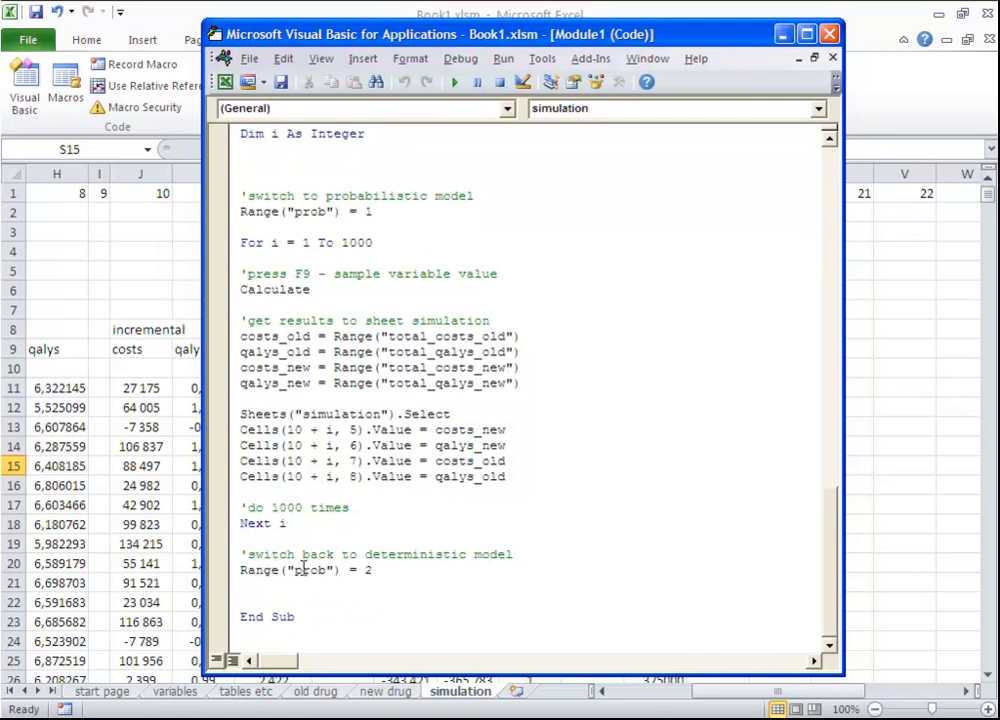
Below the line Range("prob") = 2, add an underscored 'CEAC section comment followed by the comment 'copy new wtp
left_click(367, 589)
key("Return")
key("Return")
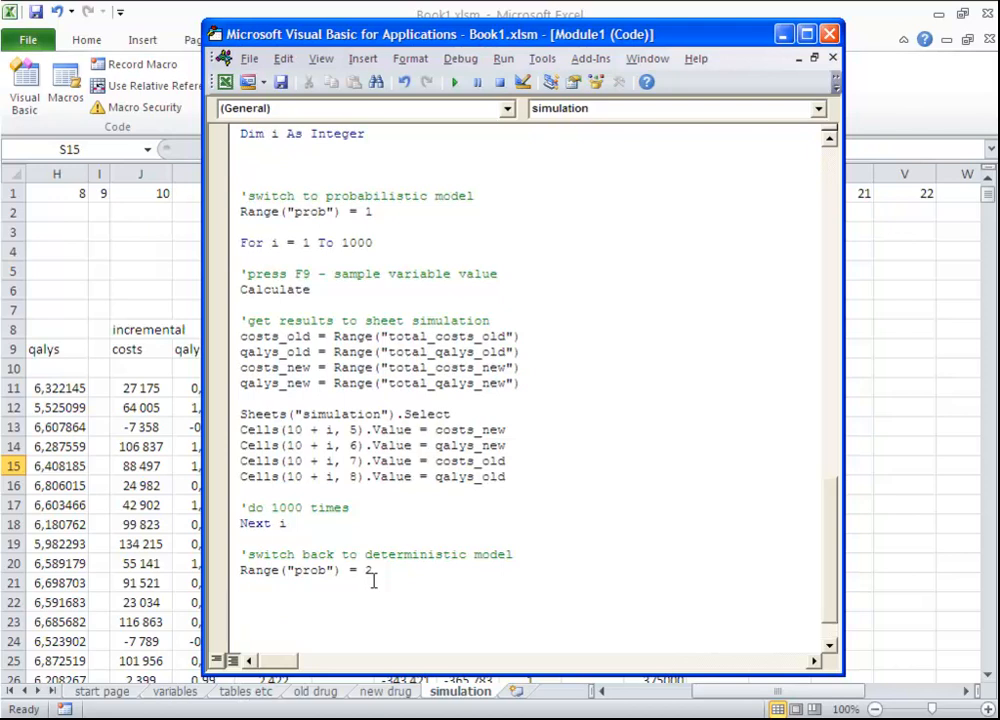
type("'CEAC_____________________________________________")
key("Return")
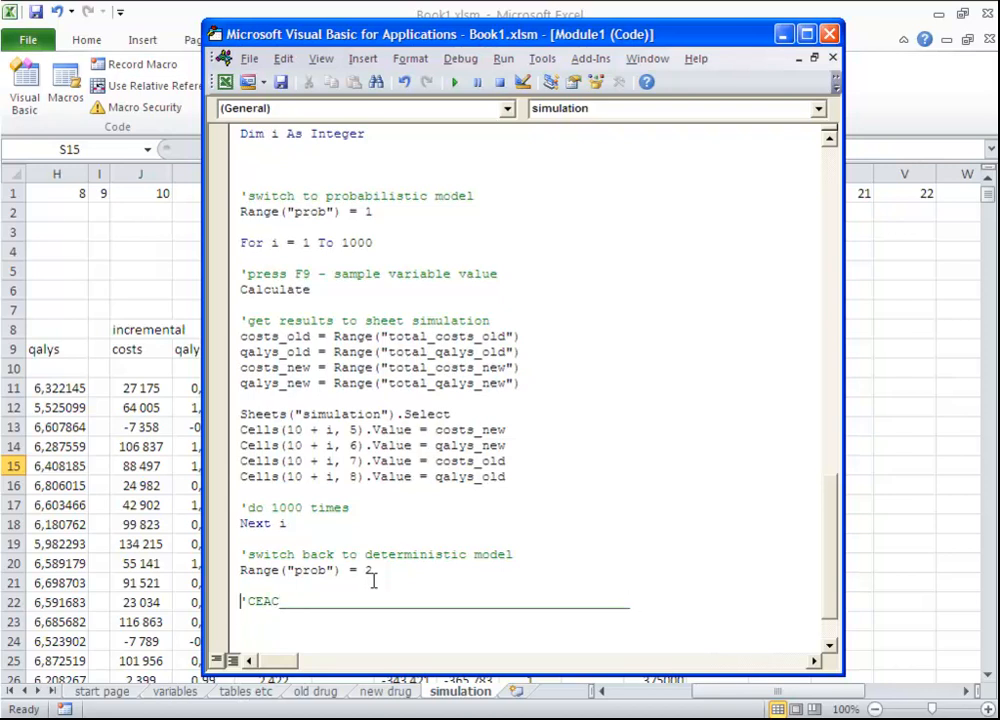
key("Return")
key("Up")
key("Return")
key("Return")
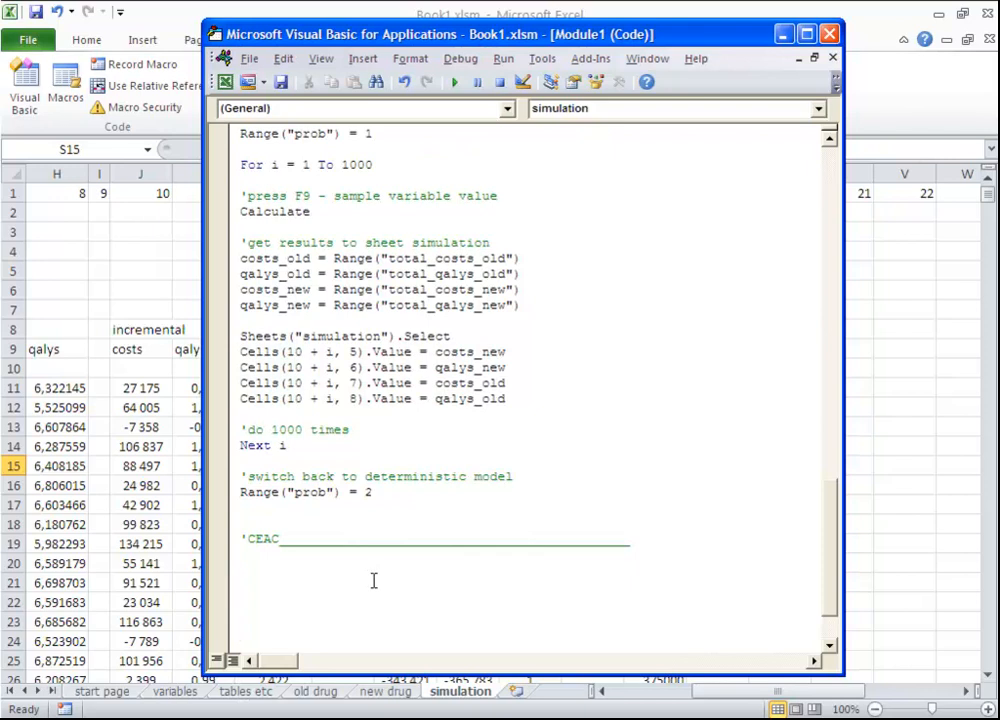
type("'copy new wtp")
Switch back to the worksheet and check the wtp source cell R11 and the input cell O5
left_click(392, 718)
left_click(420, 707)
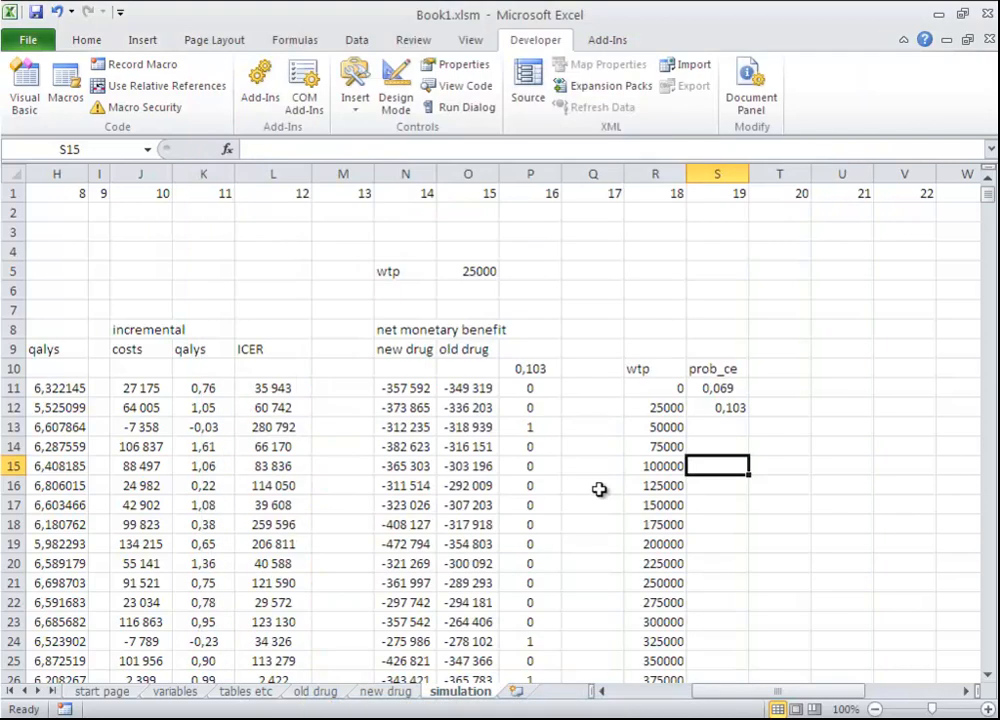
left_click(664, 392)
left_click(464, 268)
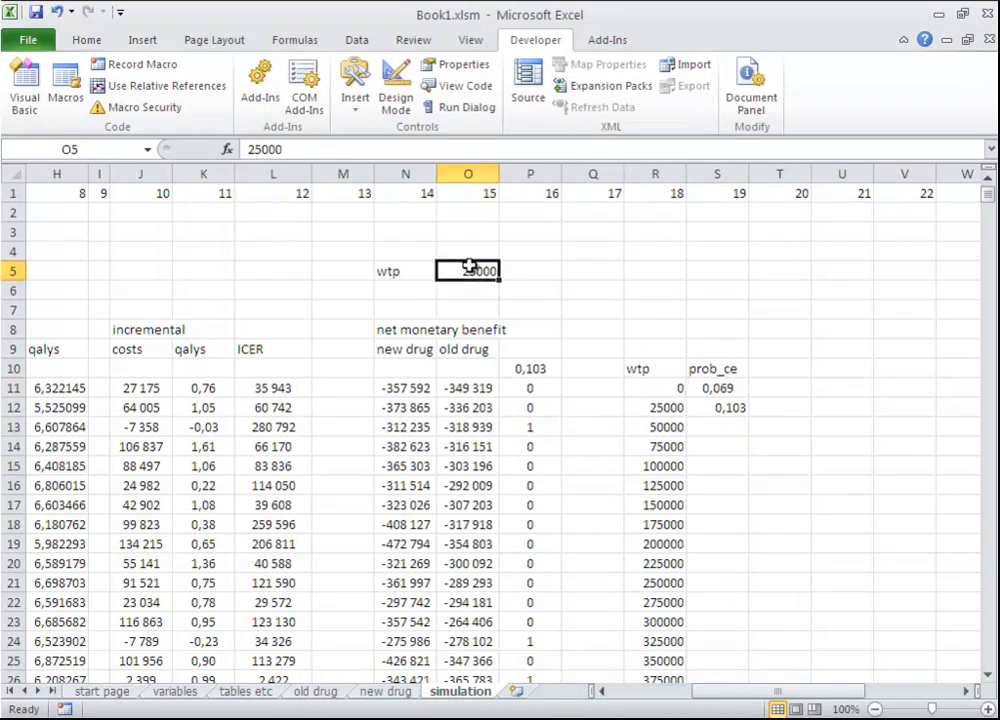
Check the wtp cells R12 to R14, and complete the next macro comment as 'copy prob_ce to the column
left_click(648, 408)
left_click(662, 427)
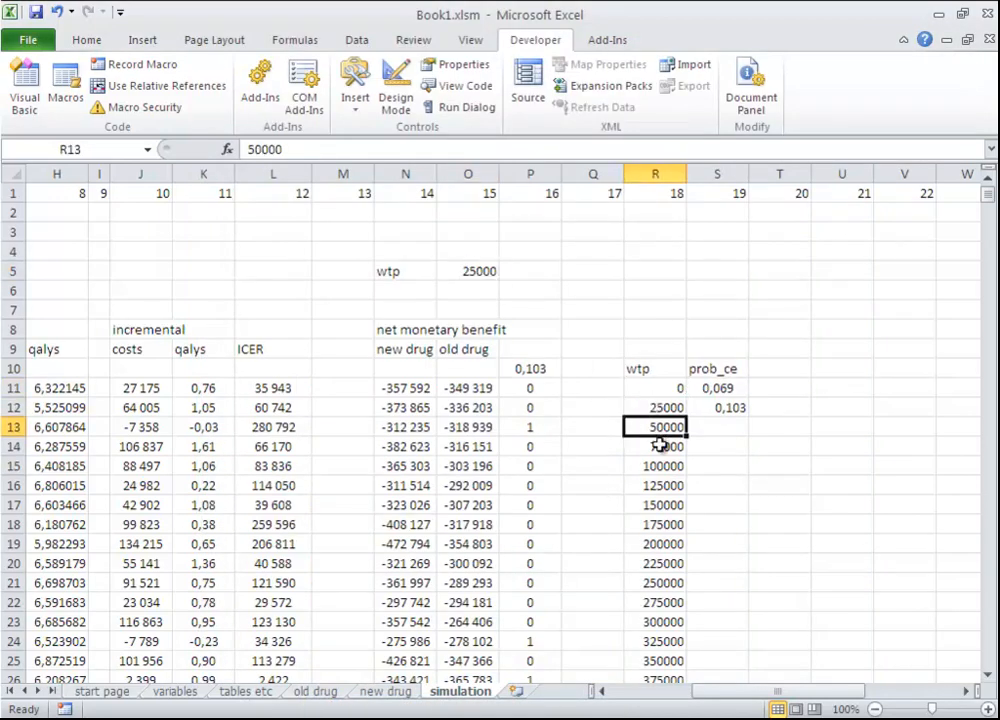
left_click(662, 446)
left_click(400, 676)
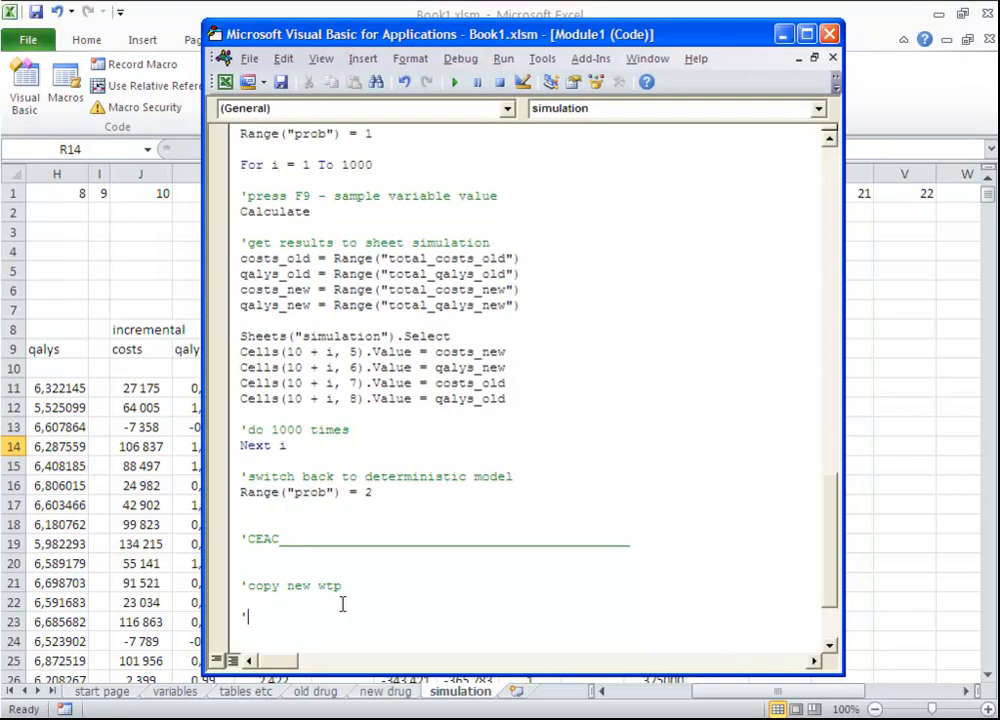
type("copy prob_ce to the column")
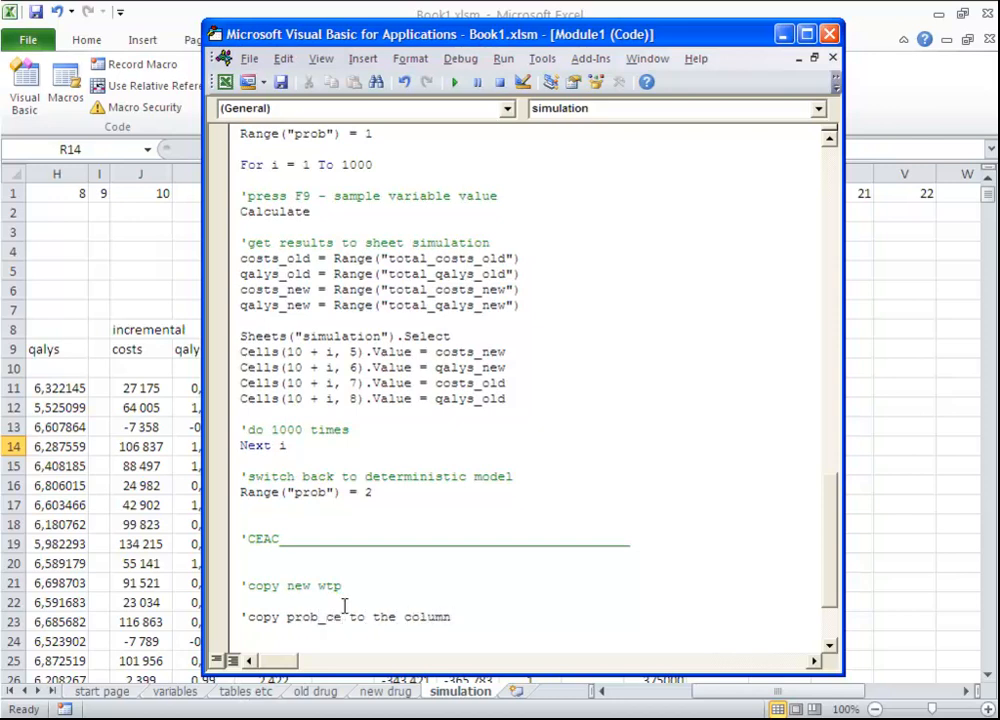
Switch to the worksheet and trace the copy from the average in P10 to the prob_ce cells S11 to S13
left_click(458, 705)
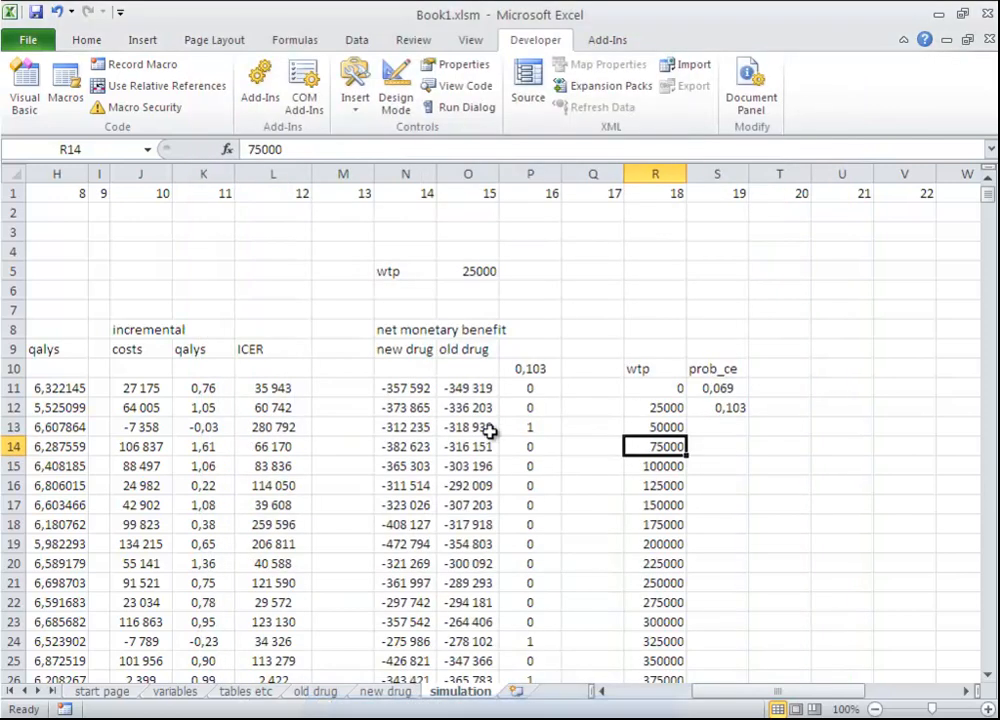
left_click(530, 368)
left_click(716, 392)
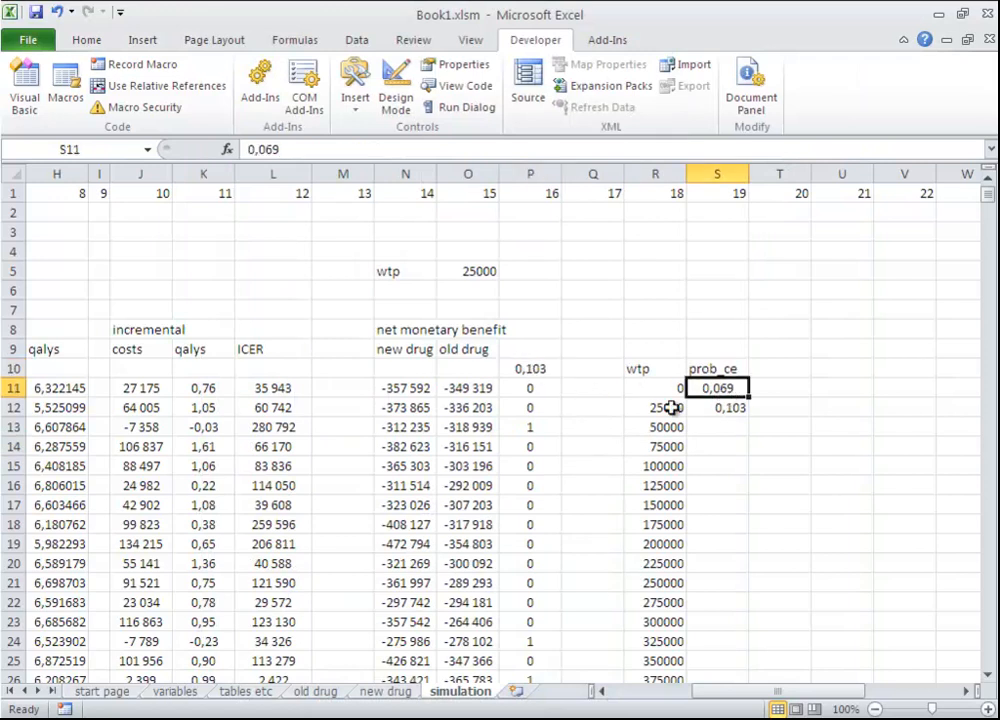
left_click(705, 410)
left_click(705, 428)
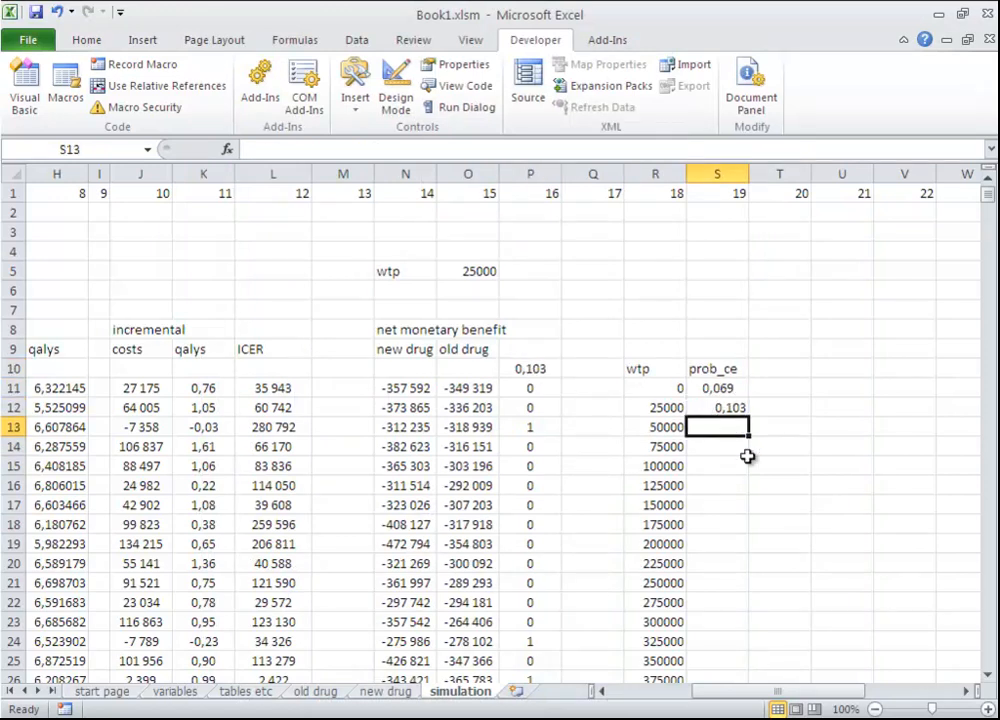
Return to the macro code and add two new lines after the comment 'copy prob_ce to the column
left_click(400, 686)
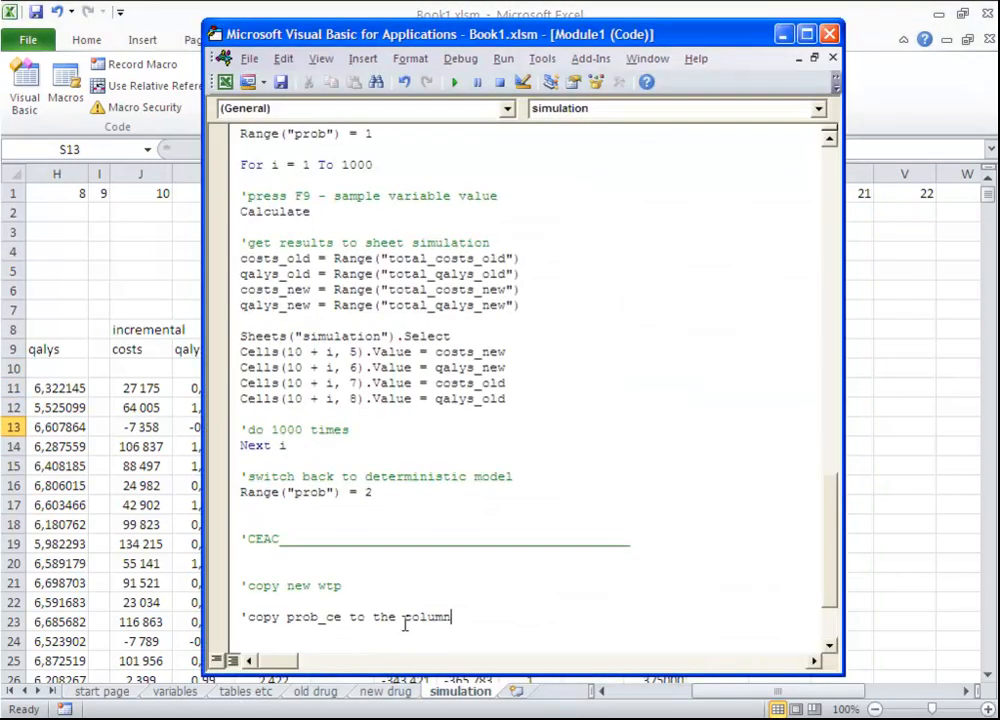
key("Return")
key("Return")
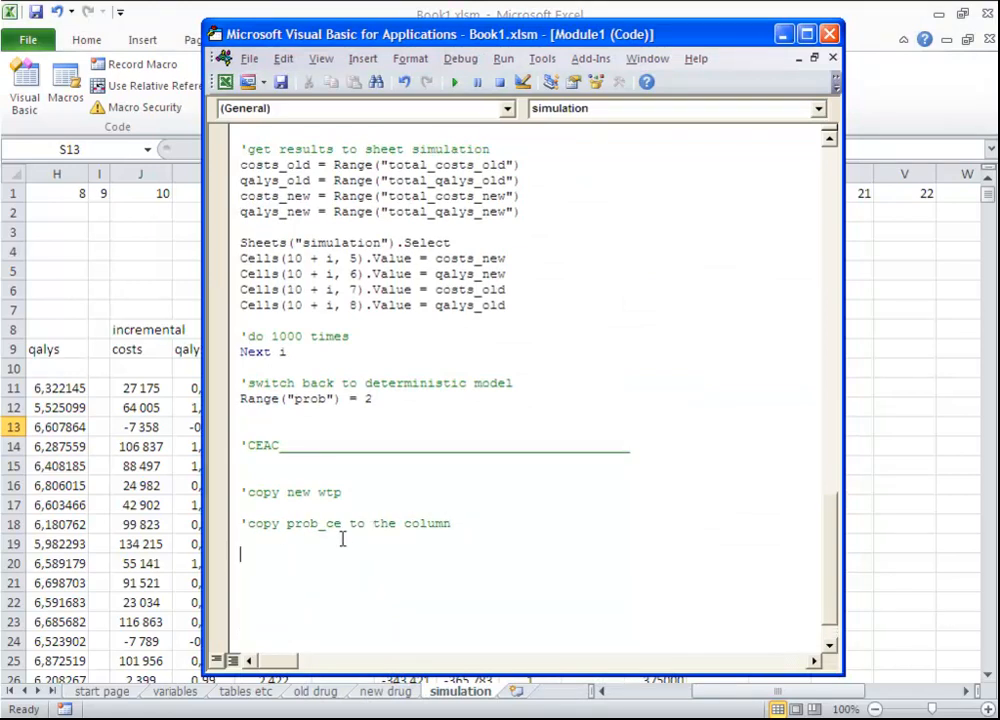
Number the wtp rows on the worksheet from 1 to 41 in Q11:Q51, filling down from 1 and 2
left_click(892, 580)
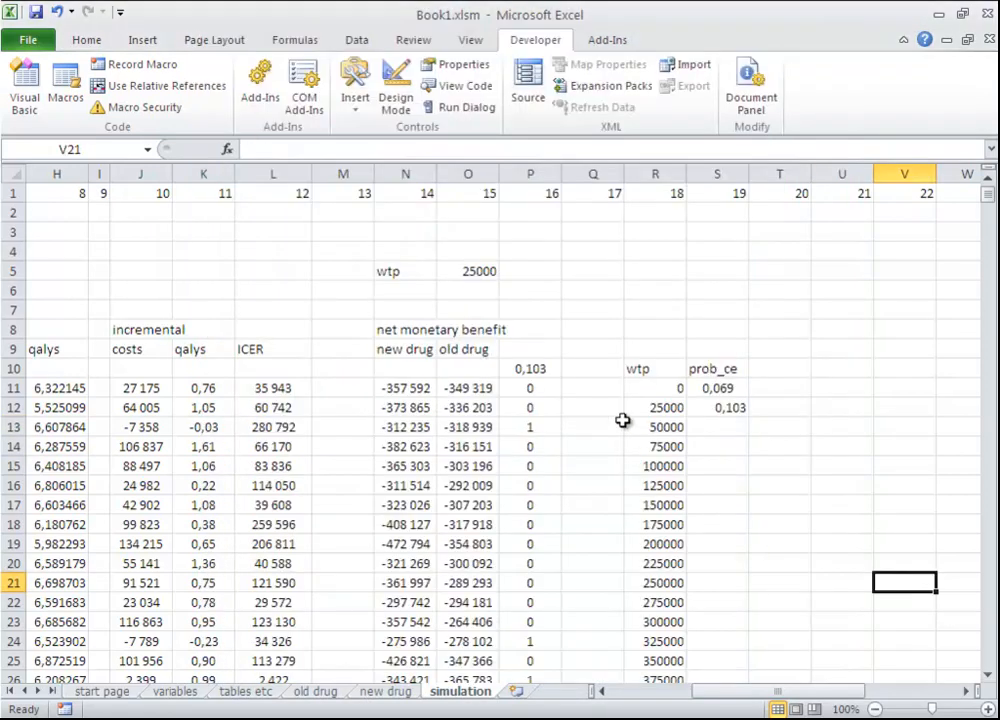
left_click(600, 390)
type("1")
key("Return")
type("2")
key("Return")
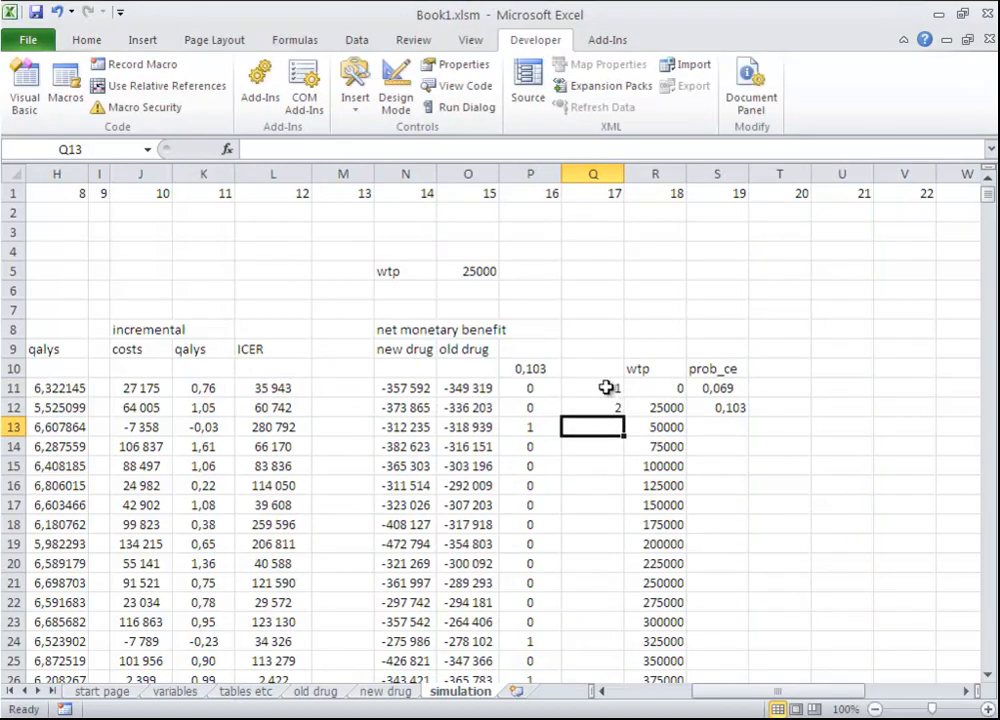
left_click_drag(606, 388, 618, 650)
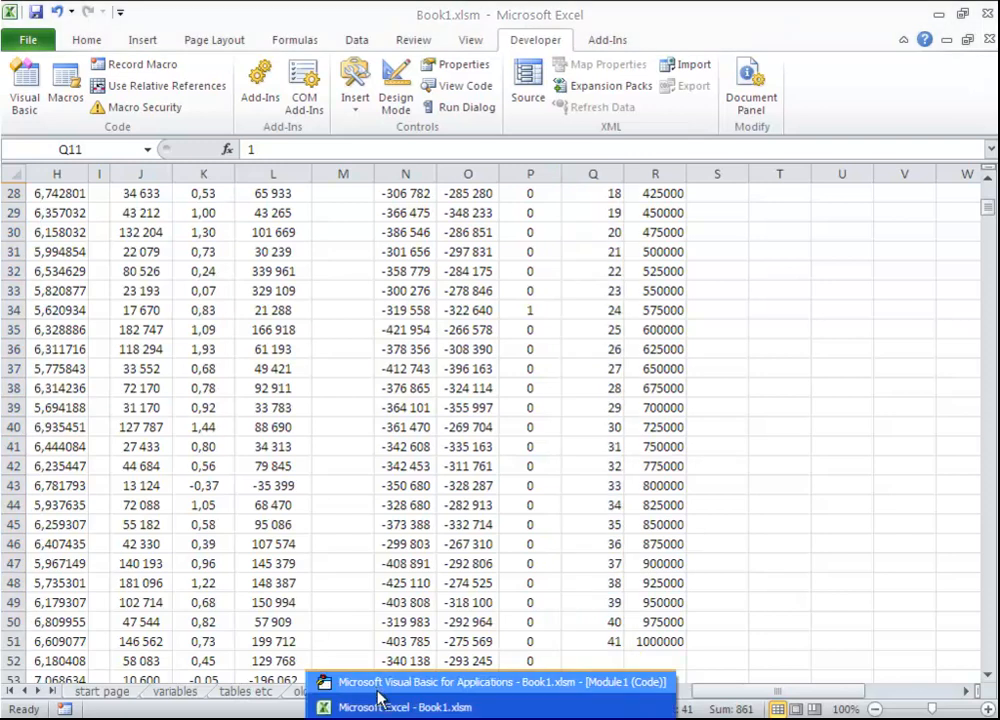
In the macro code, add the comment 'do 41 times, for all wtp: above 'copy new wtp
left_click(380, 682)
left_click(324, 469)
key("Return")
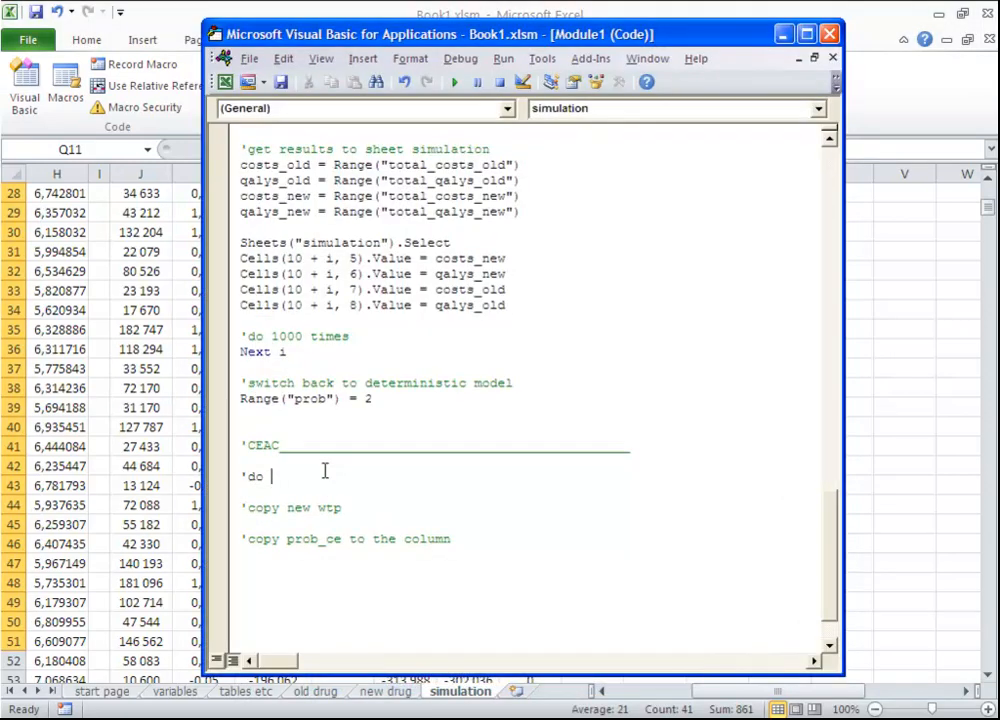
type("'do 41 times, for all wtp:")
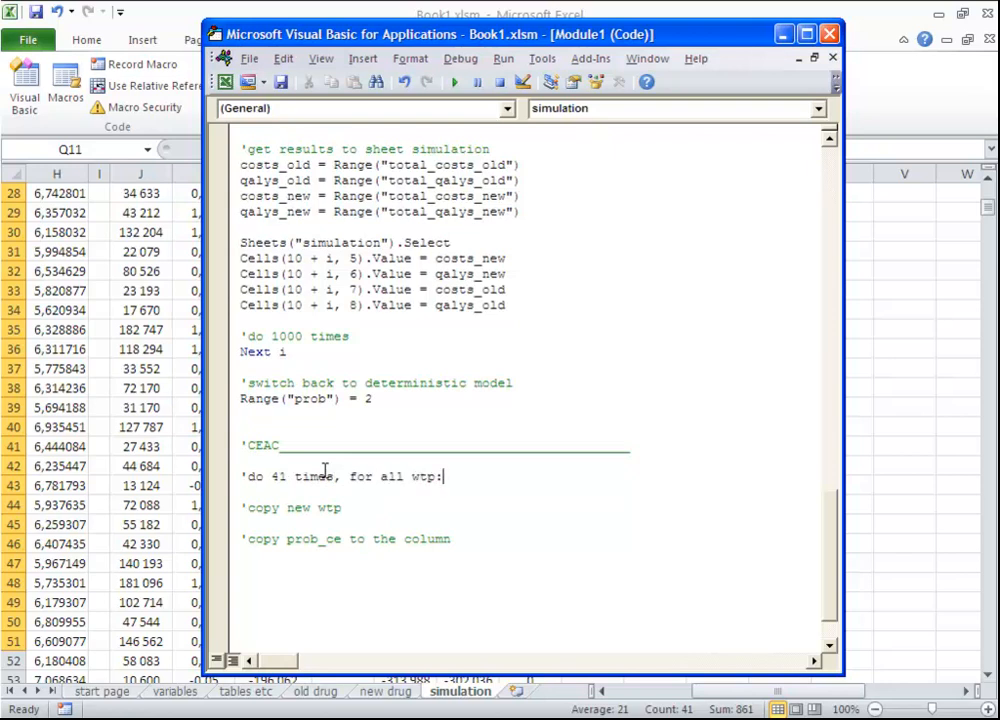
left_click(417, 566)
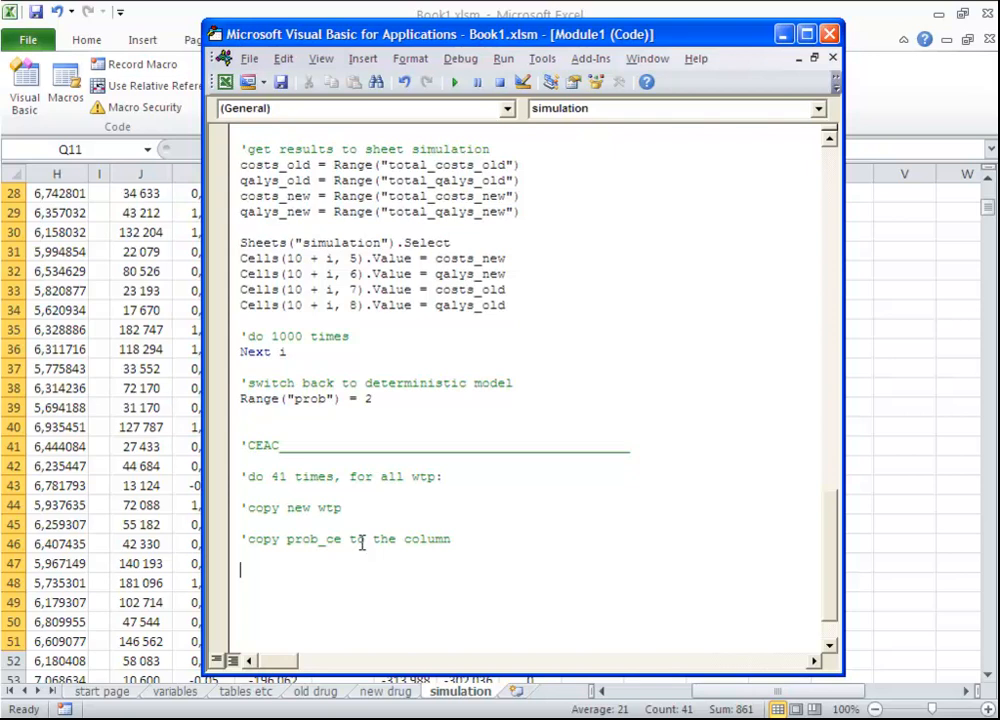
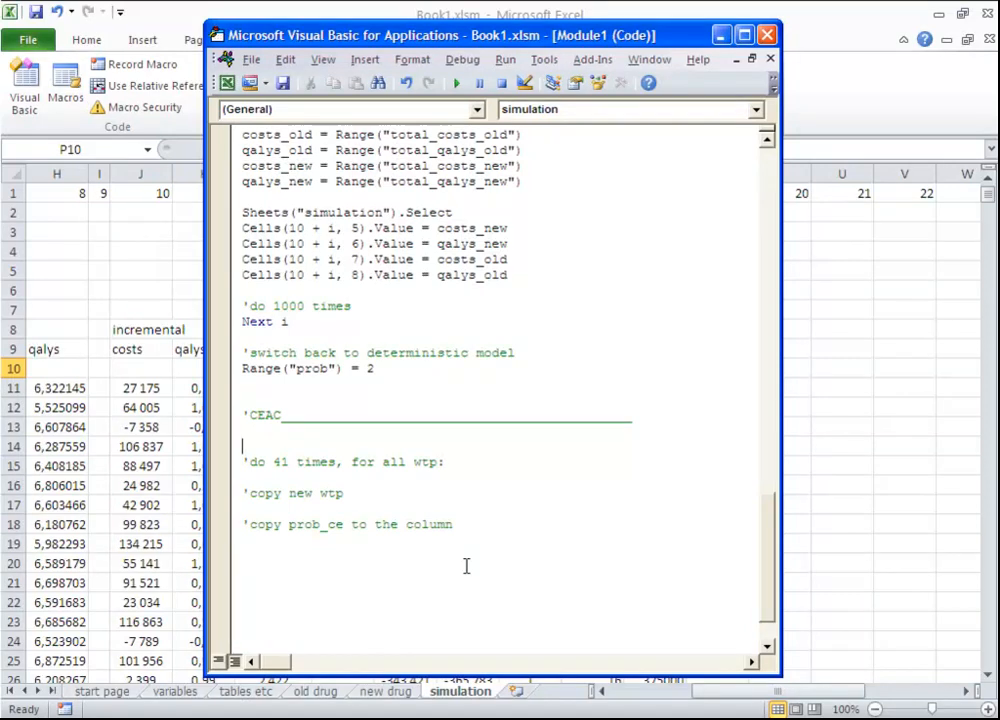
Declare the variables wtp and prob_ce as Double directly below the CEAC heading, leaving blank lines before the 41-times comment
key("Return")
key("Return")
key("Up")
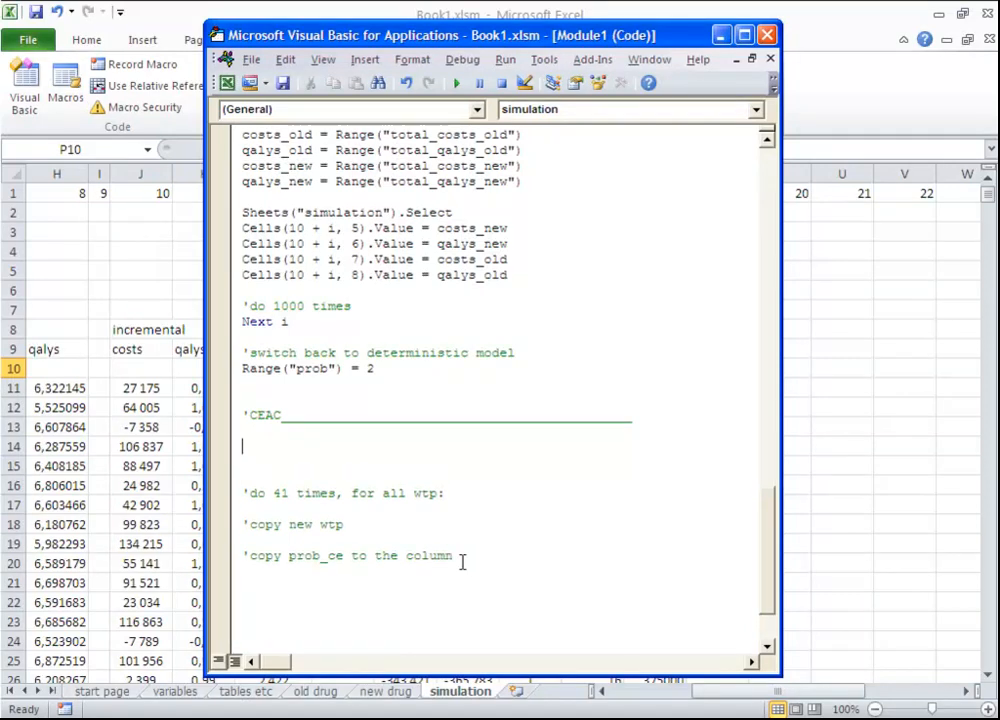
type("dim wtp as double")
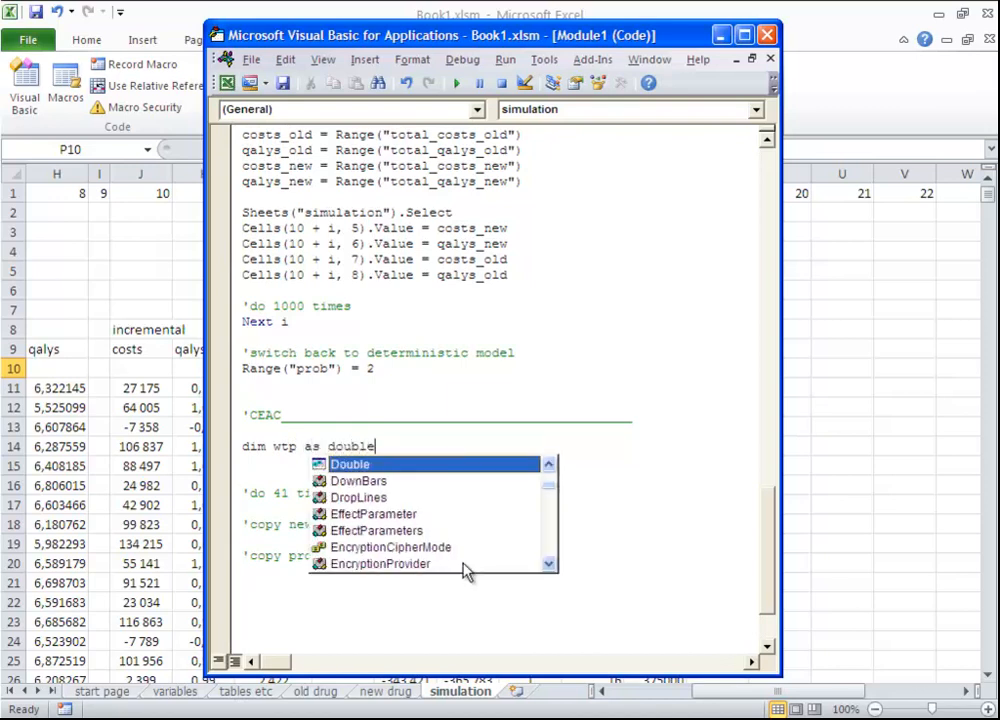
key("Return")
type("dei")
type("im ")
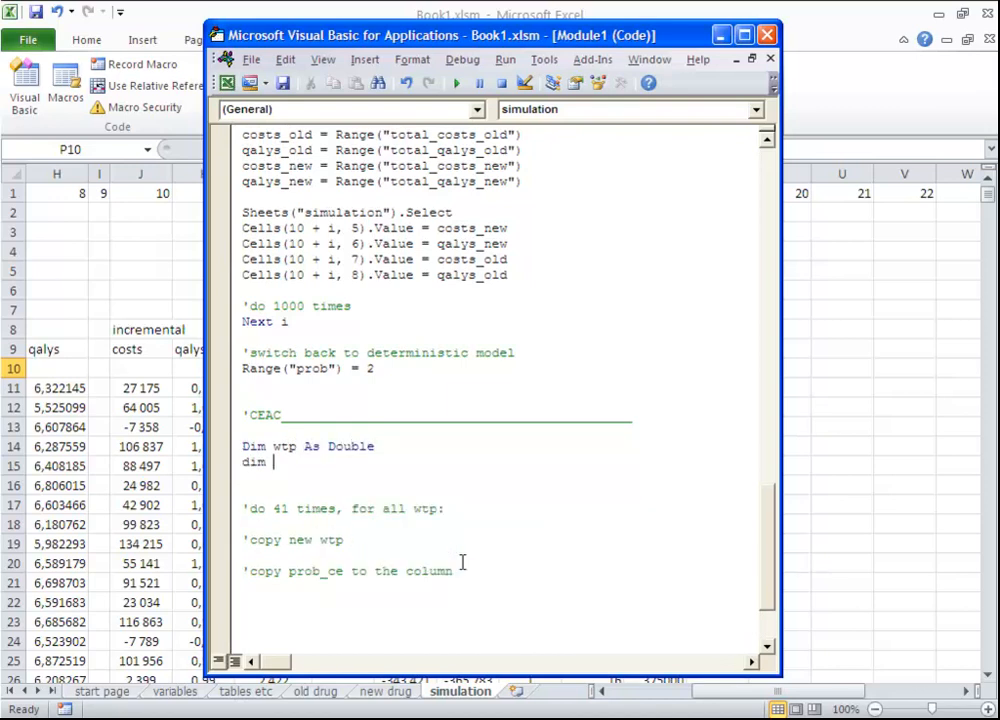
type("prob_ce as double")
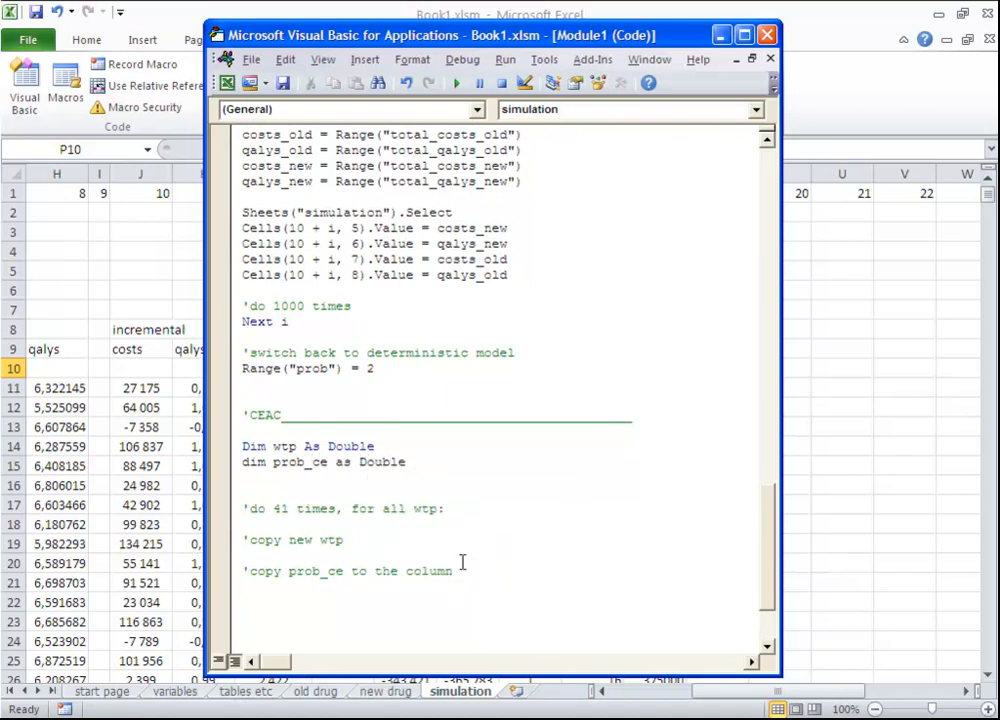
key("alt+F11")
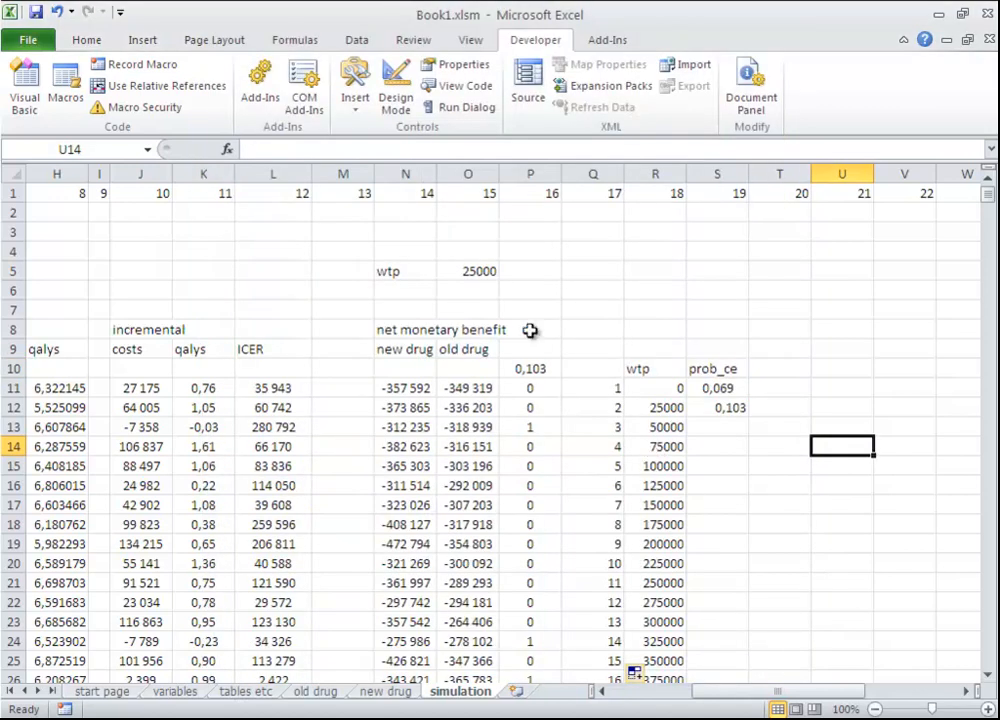
left_click(488, 718)
left_click(488, 682)
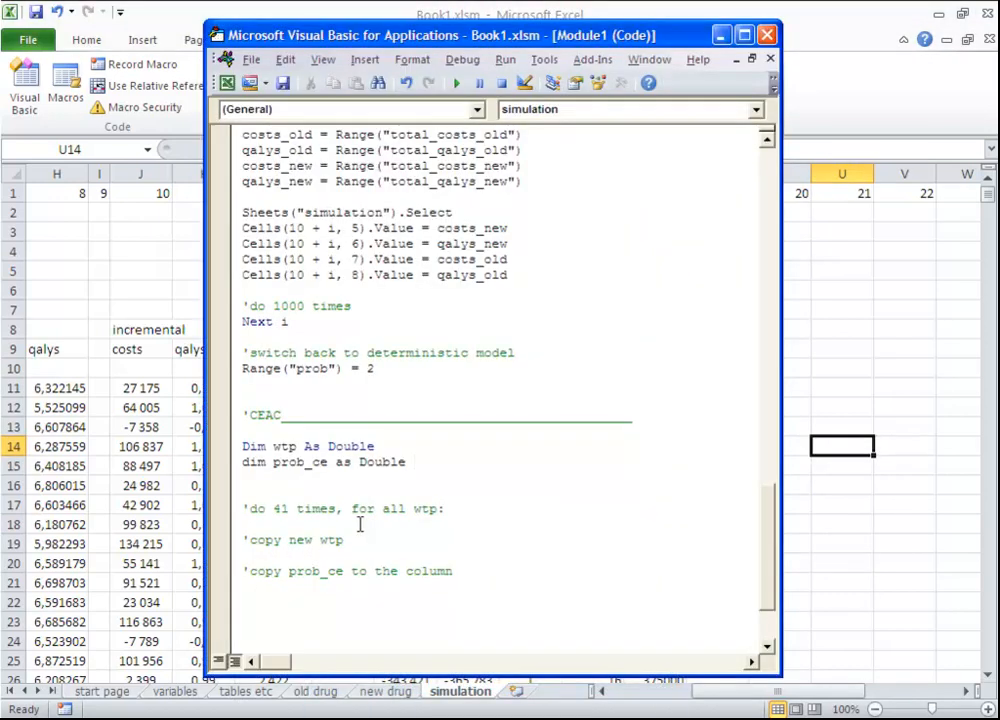
Enclose the two copy comments in a loop from For i = 1 To 41 to Next i, with an extra line below 'copy new wtp
left_click(449, 504)
key("Return")
type("f")
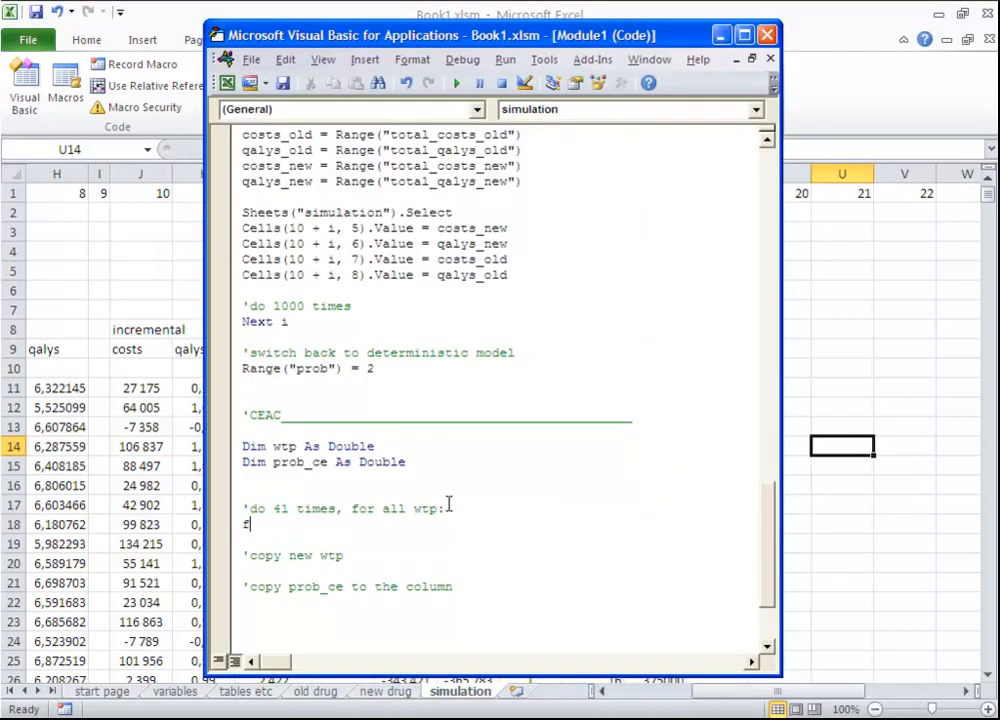
type("or i = 21")
key("BackSpace")
key("BackSpace")
type("1 to 41")
left_click(367, 615)
type("next i")
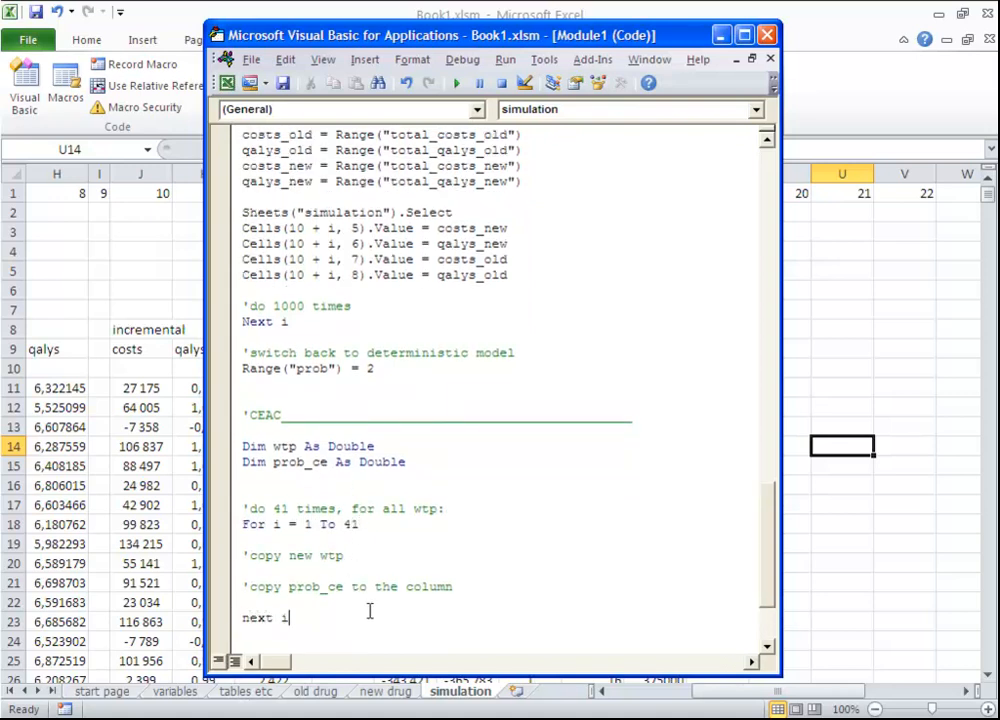
left_click(378, 557)
key("Return")
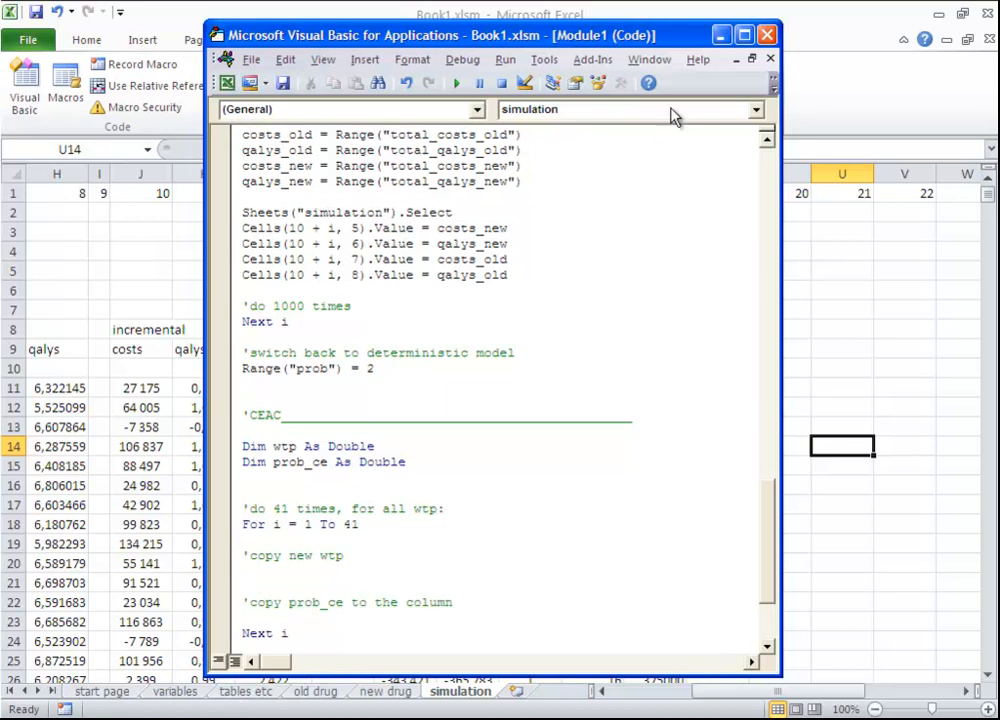
Go to the worksheet and trace how the wtp values in R11 and R12 feed the input cell O5
left_click(766, 35)
left_click(652, 388)
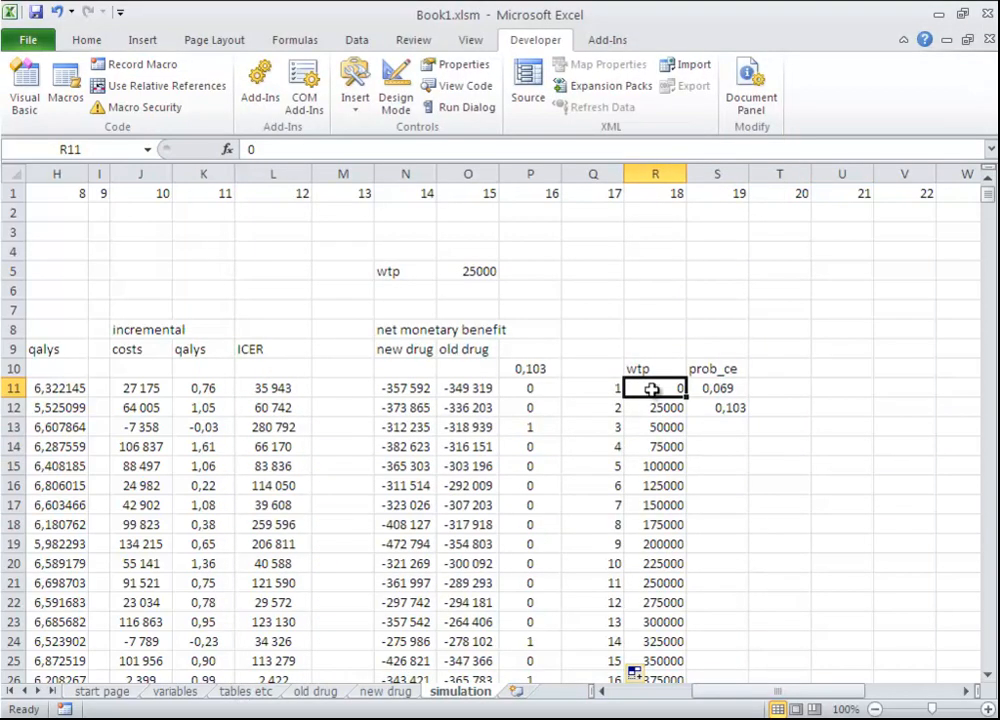
left_click(474, 273)
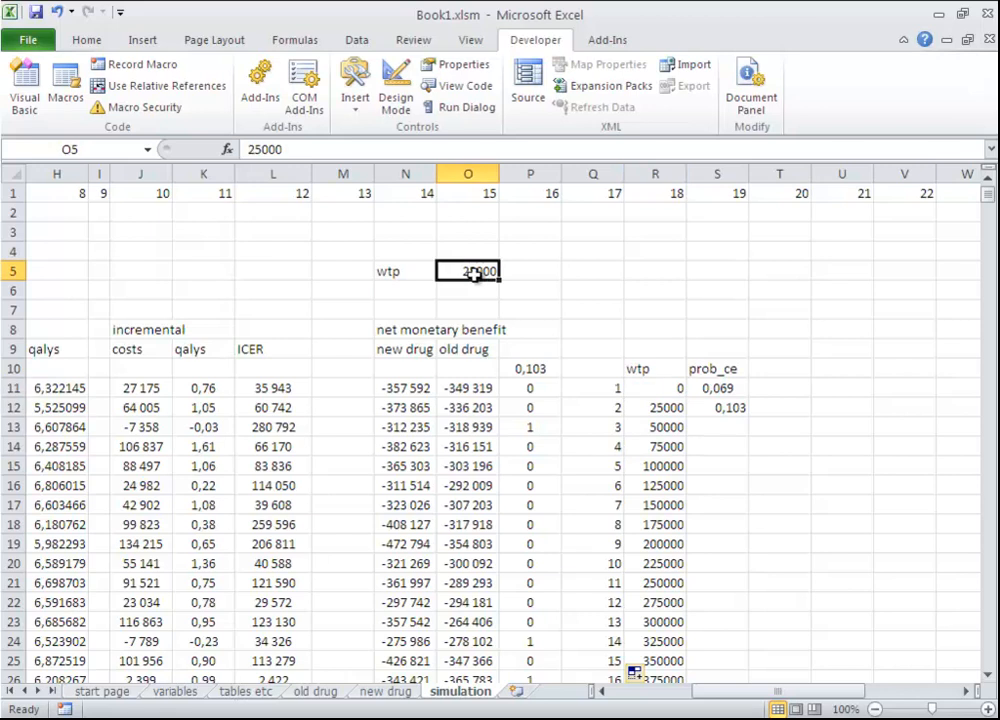
left_click(651, 407)
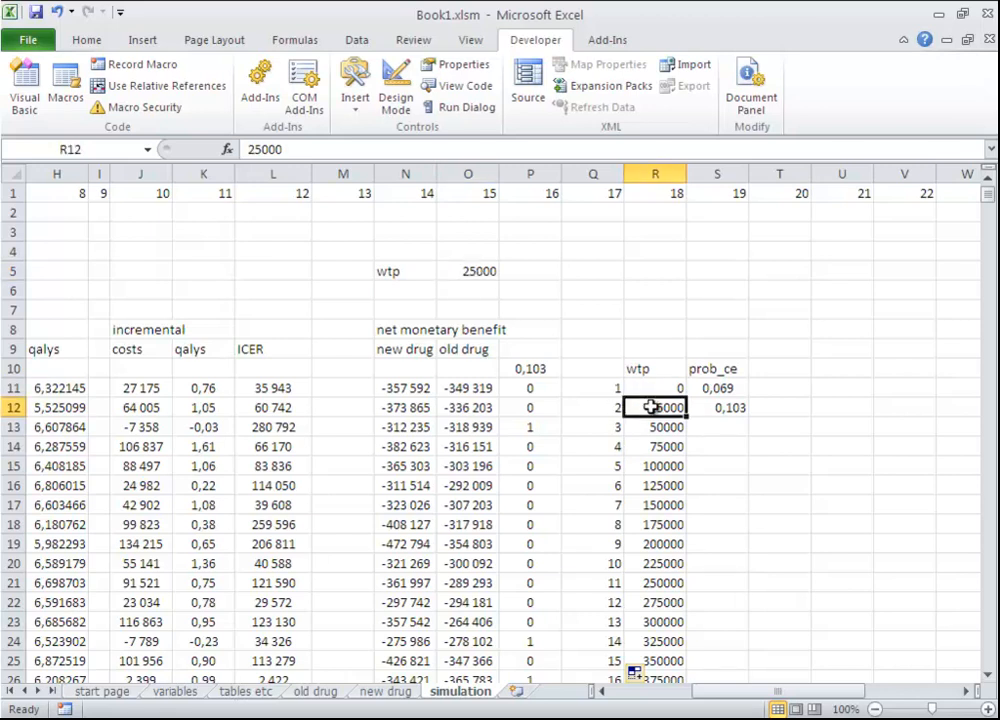
left_click(490, 271)
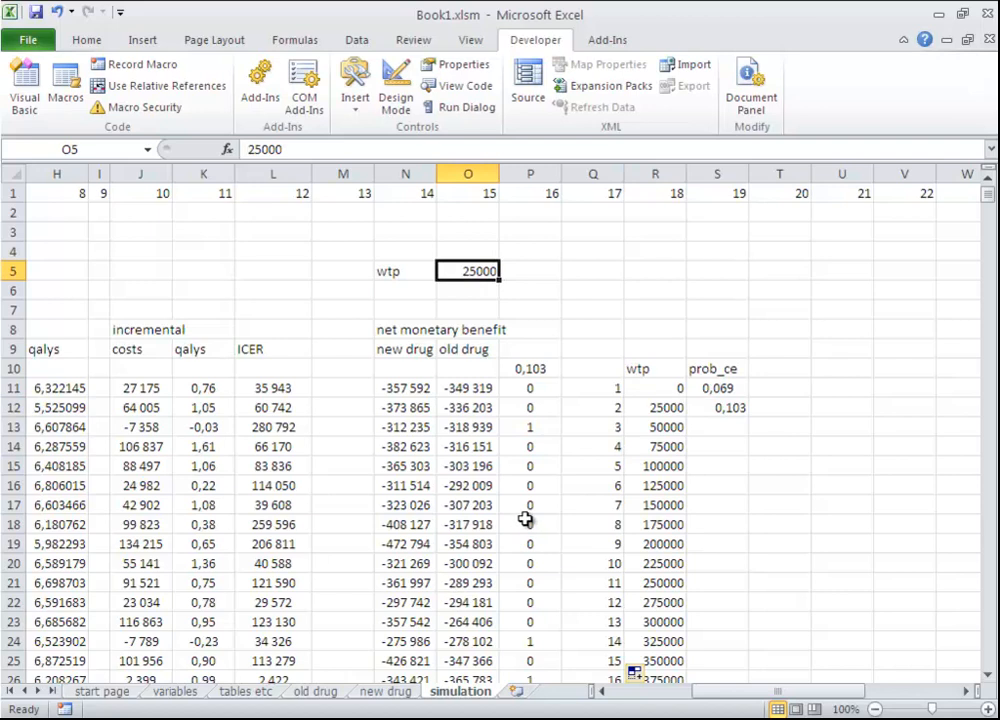
left_click(673, 389)
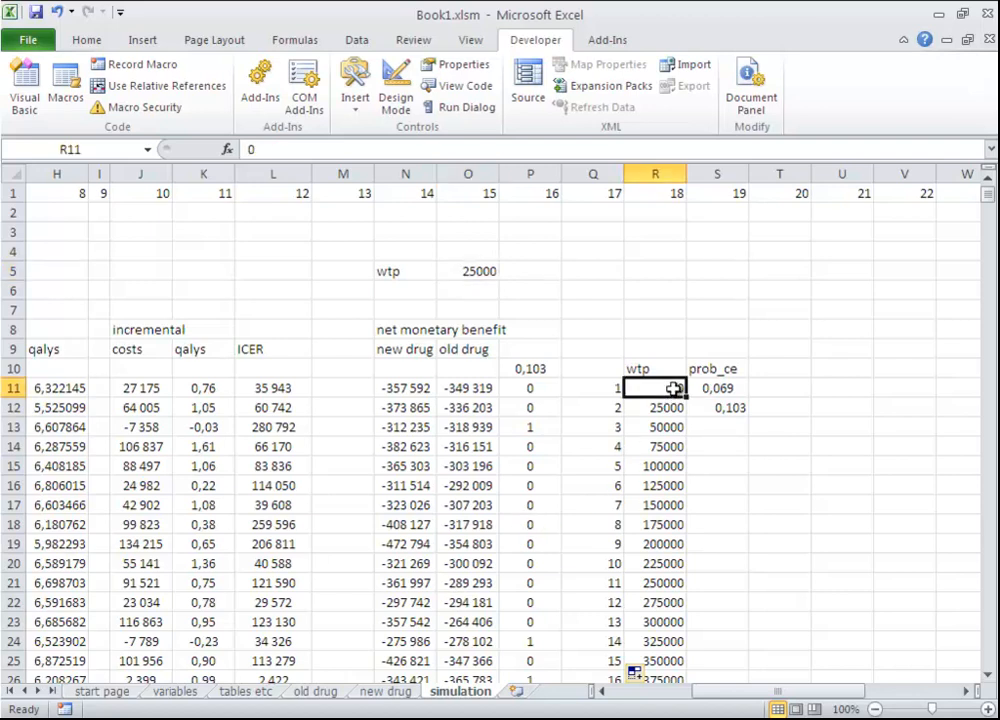
left_click(468, 270)
Return to the macro code and begin the statement wtp = cells( below the comment 'copy new wtp
left_click(376, 719)
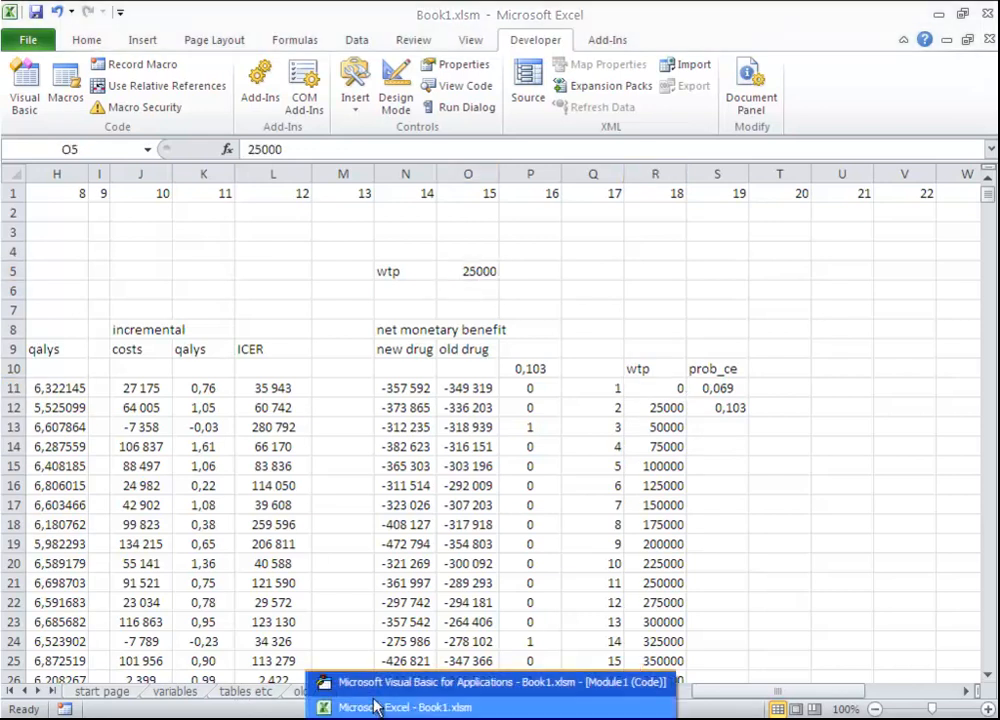
left_click(376, 686)
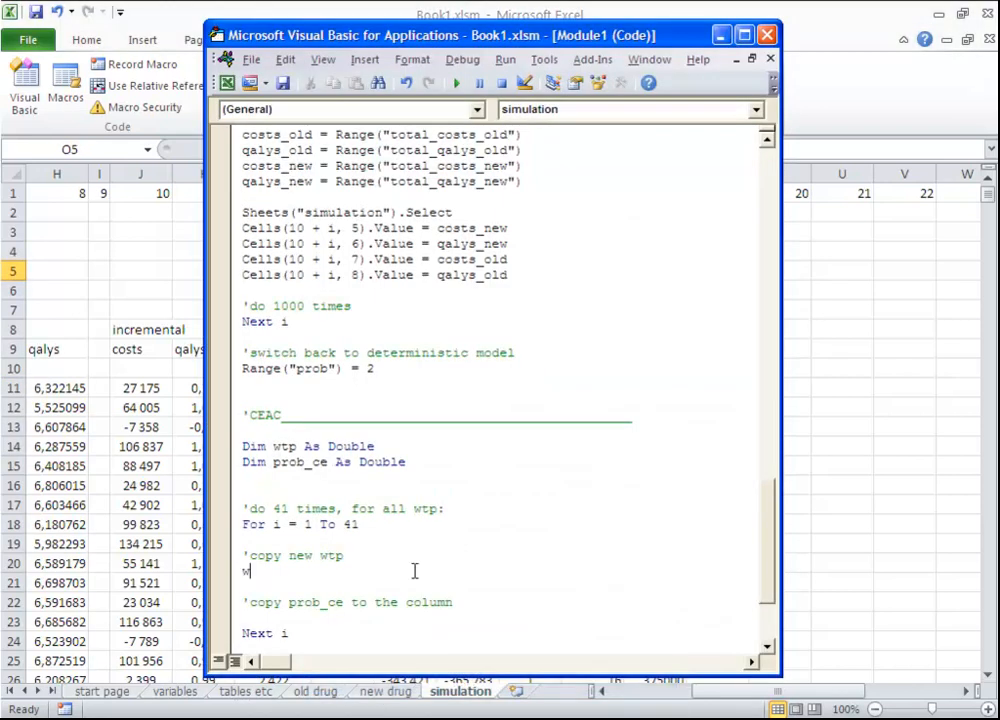
type("=")
left_click_drag(520, 38, 340, 45)
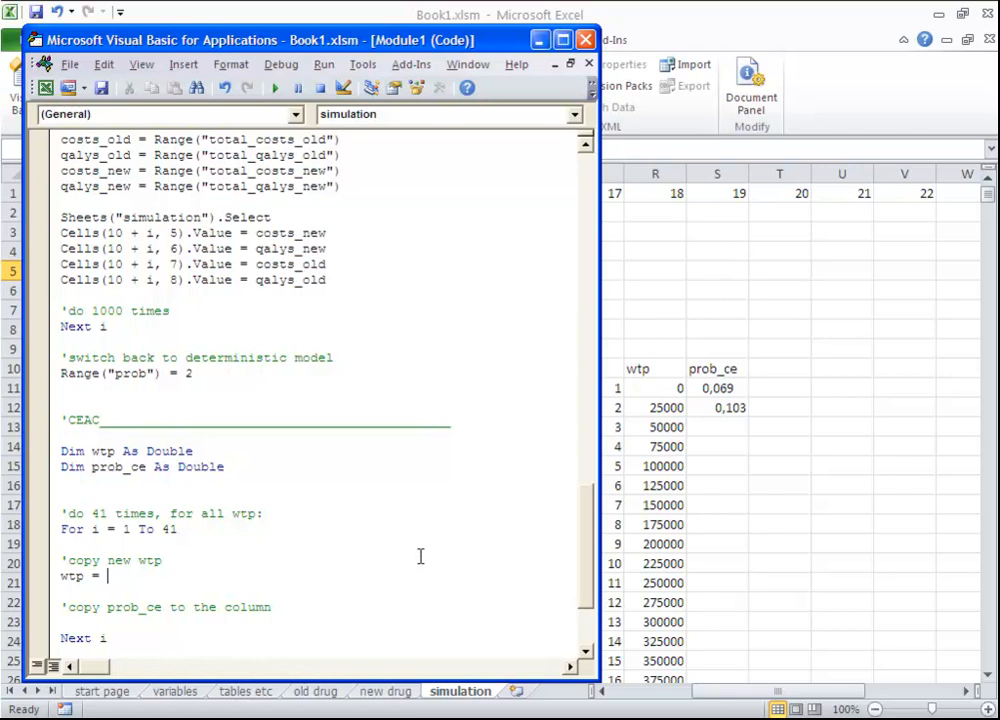
type("cells(")
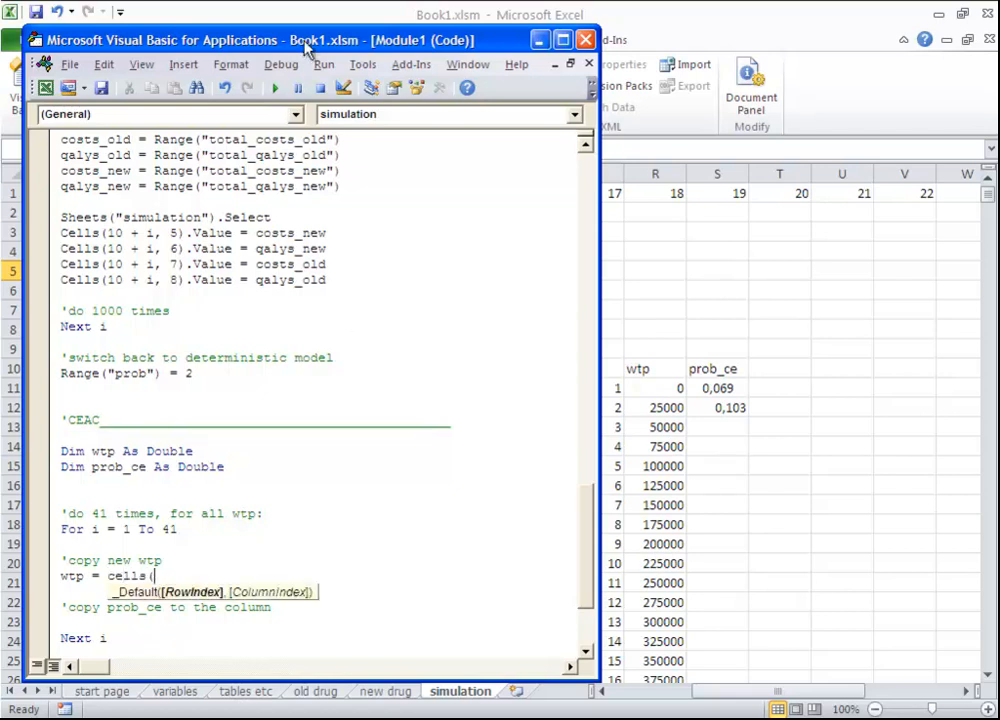
Narrow and reposition the code editor window so that worksheet columns Q to S stay visible beside it
left_click_drag(252, 42, 274, 43)
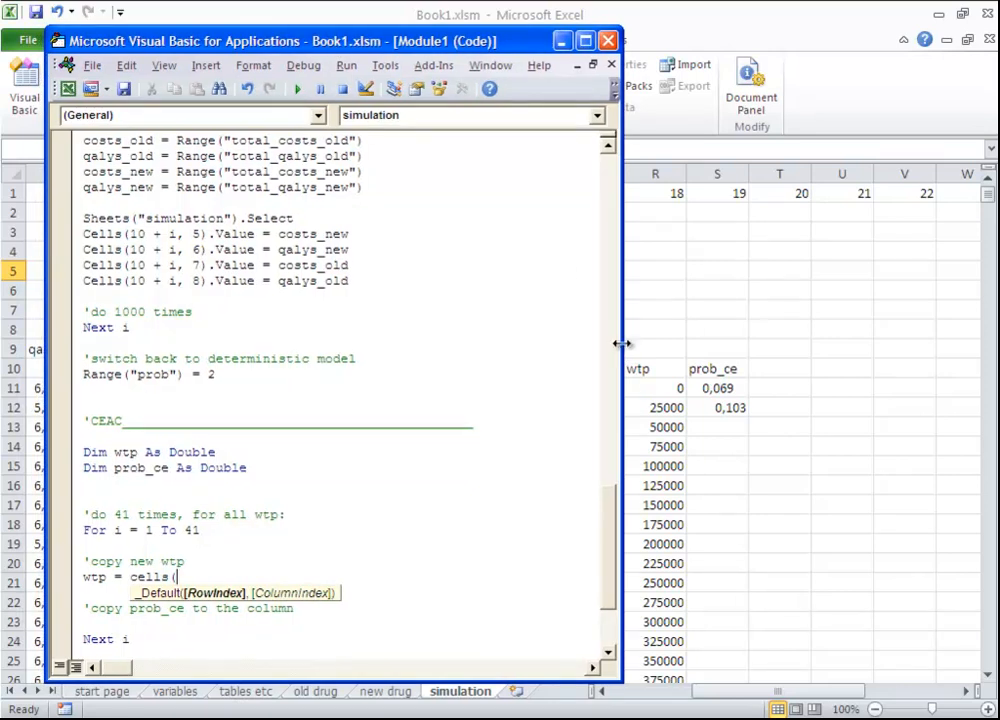
left_click_drag(620, 341, 478, 345)
left_click_drag(320, 44, 397, 30)
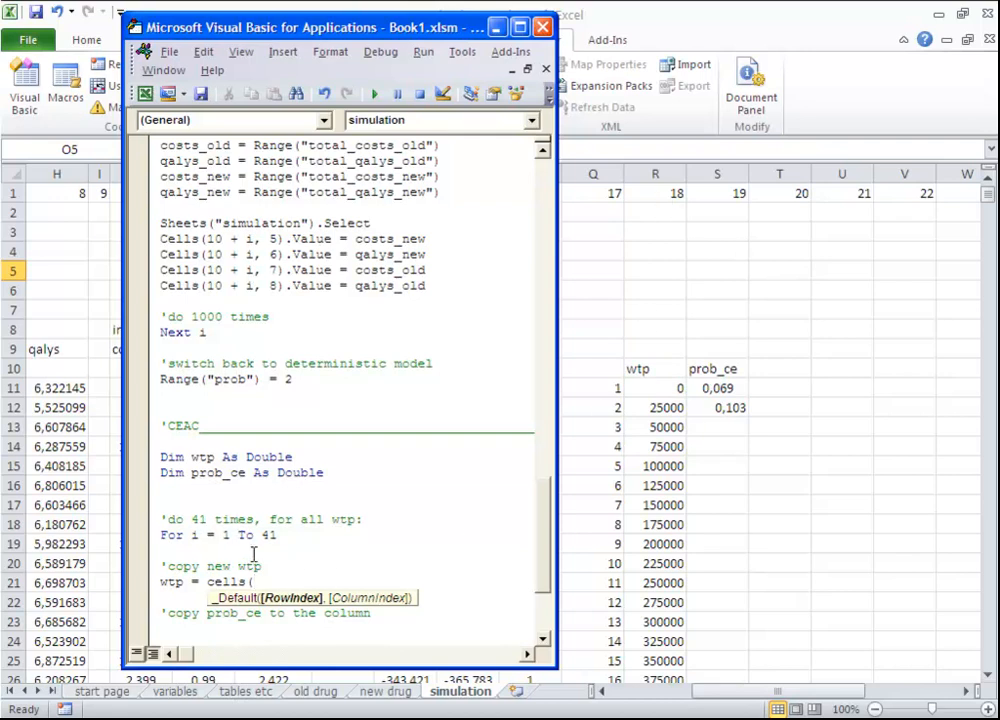
Complete the statement below 'copy new wtp as wtp = Cells(10 + i, 18)
type("10+i, ")
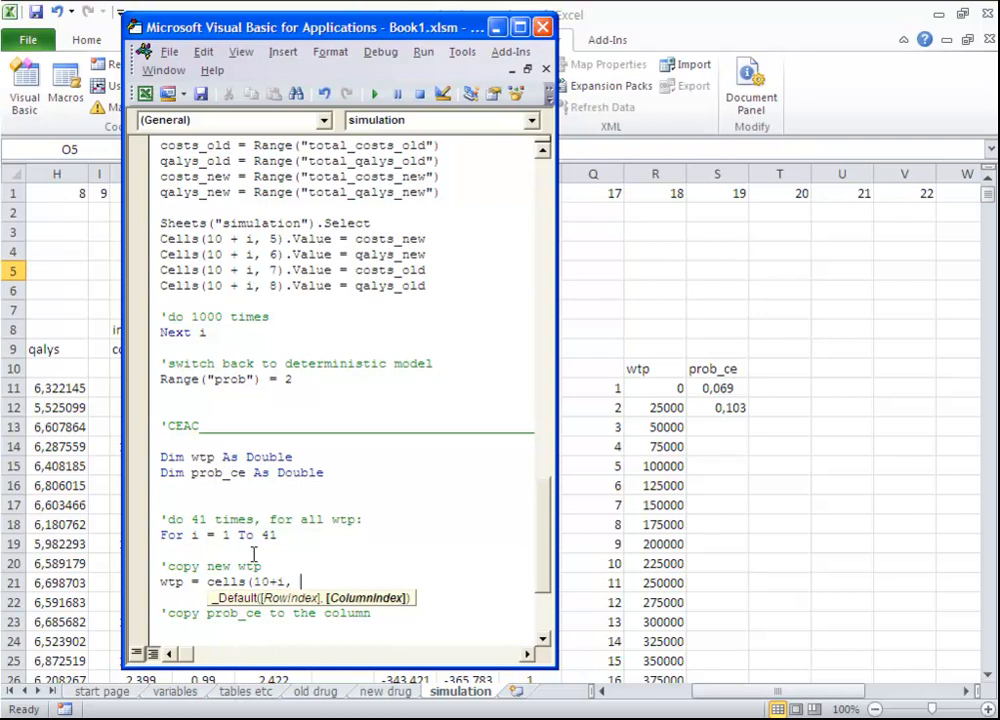
type("18)")
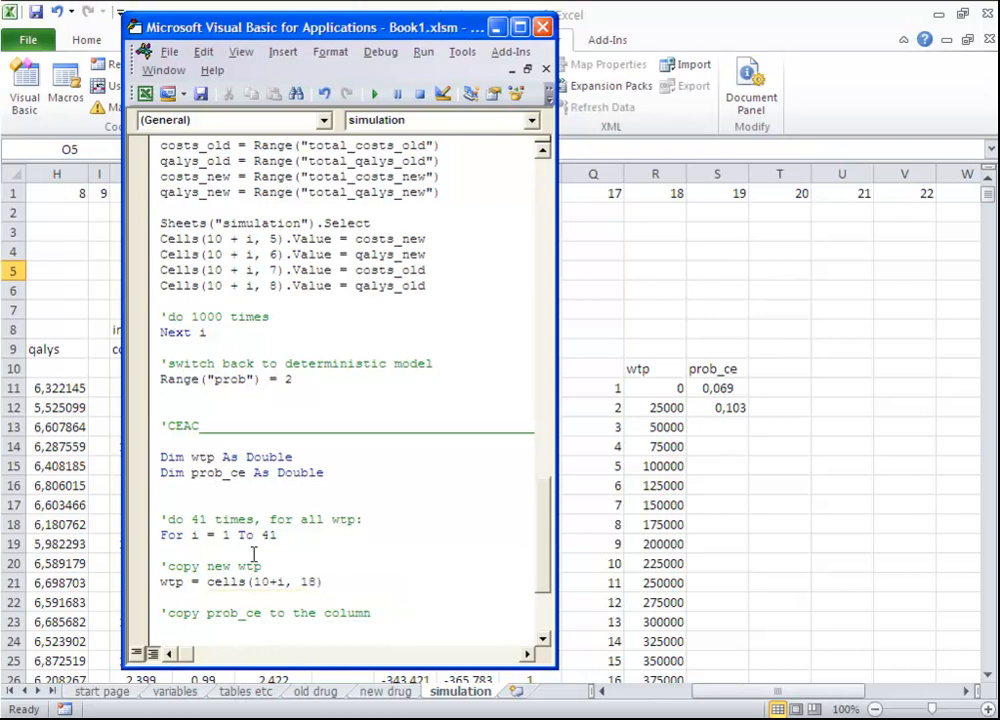
key("Return")
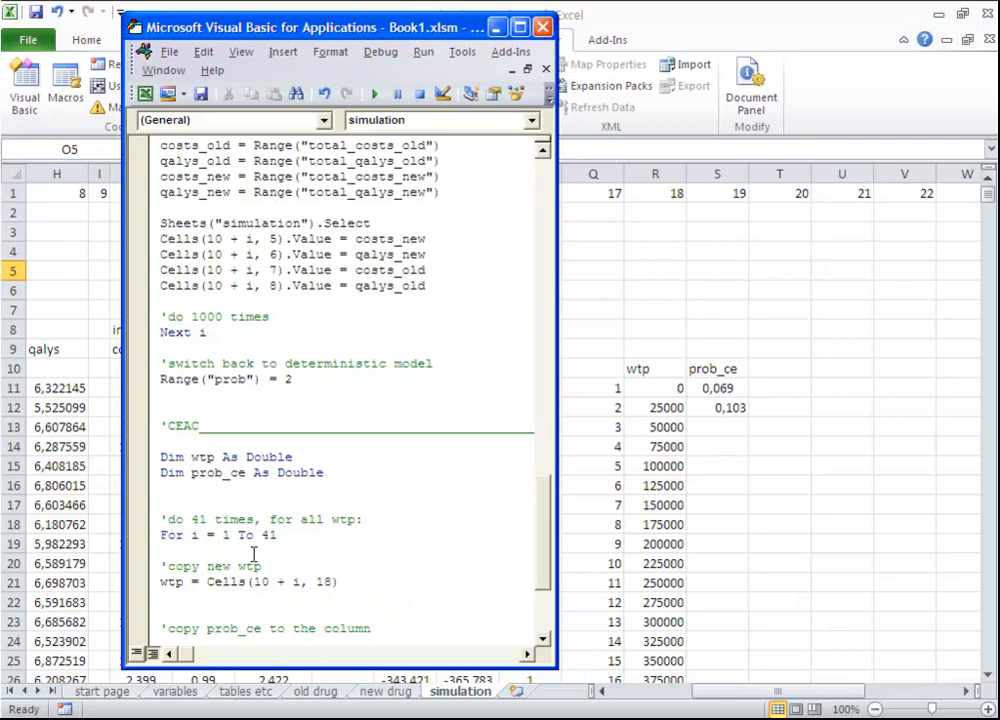
Add the statement Range("o5").Value = wtp after the wtp assignment and open an empty line below 'copy prob_ce to the column
left_click_drag(280, 27, 680, 74)
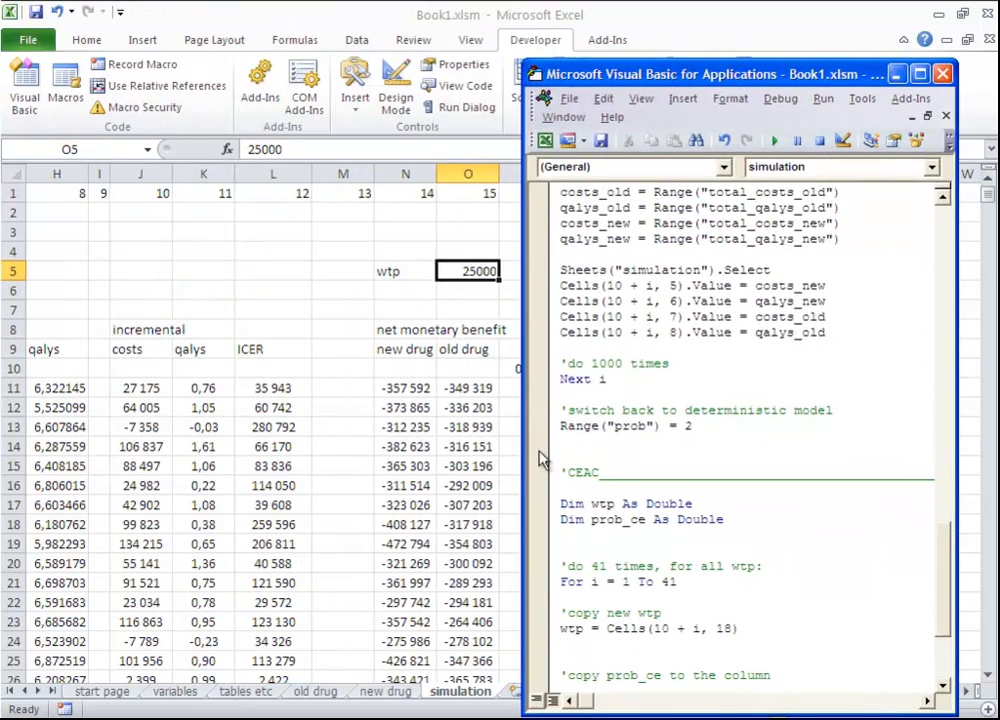
type("range(\"")
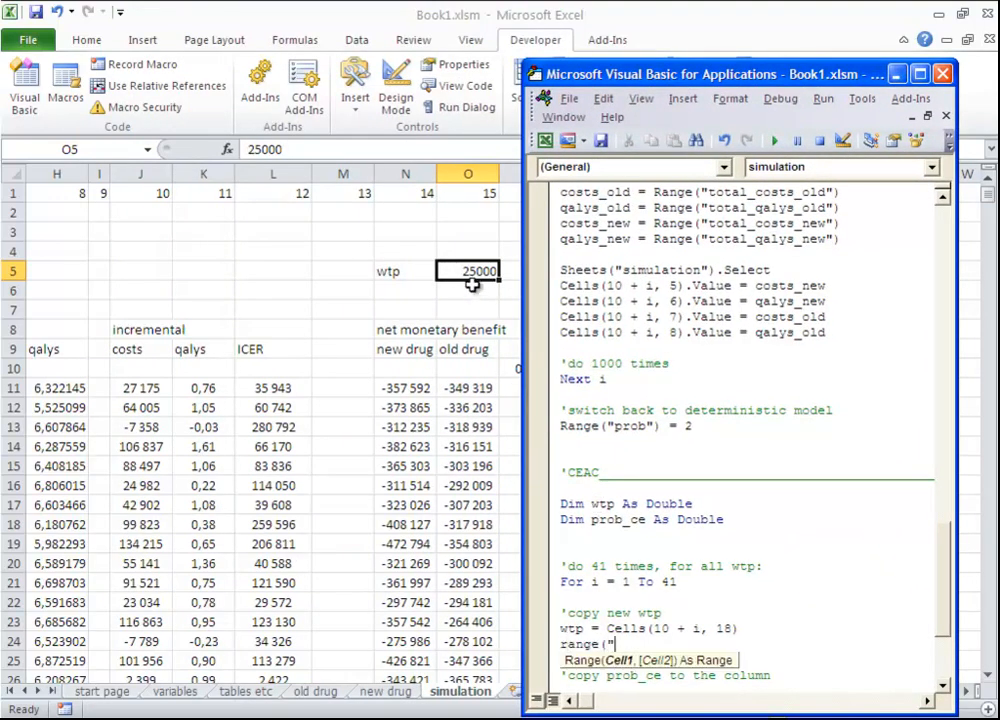
type("o5\").va")
type("lue")
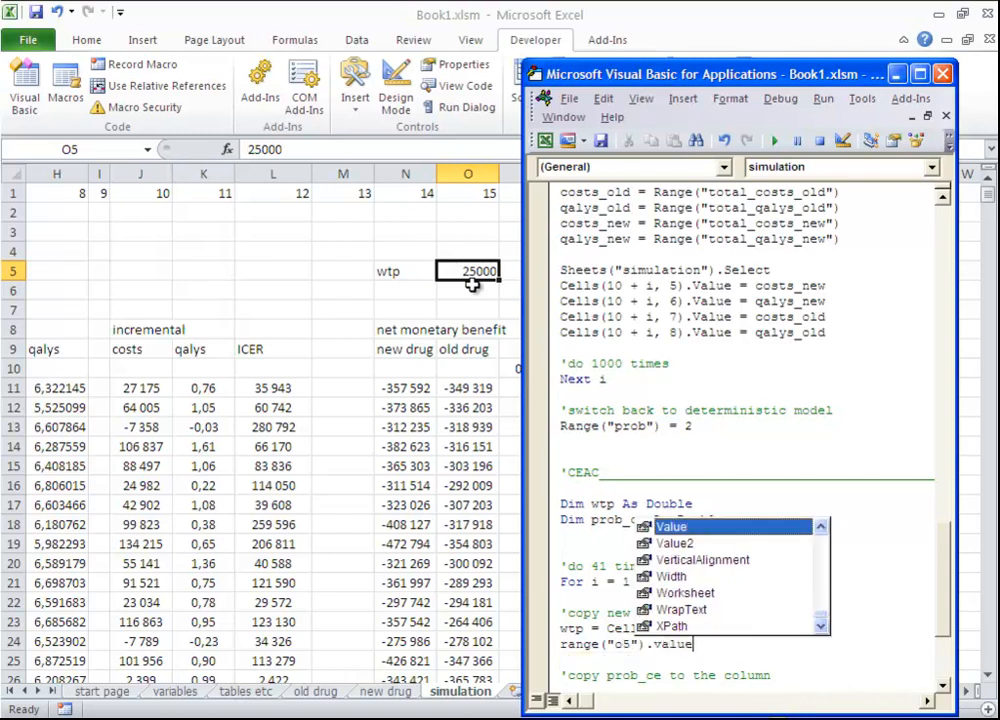
type("= wtp")
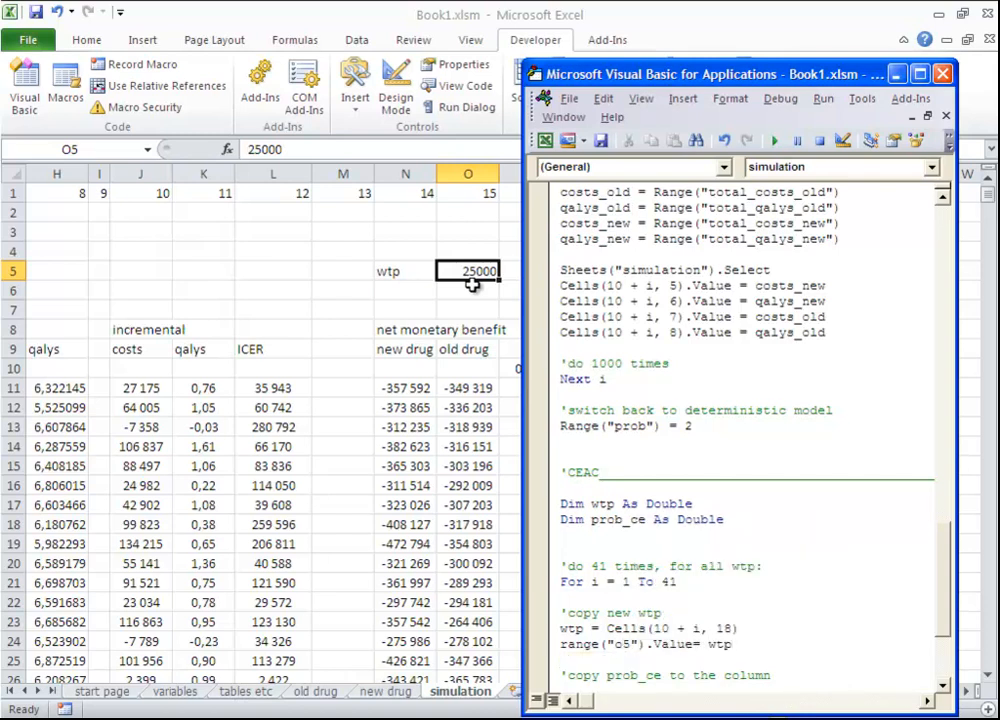
key("Return")
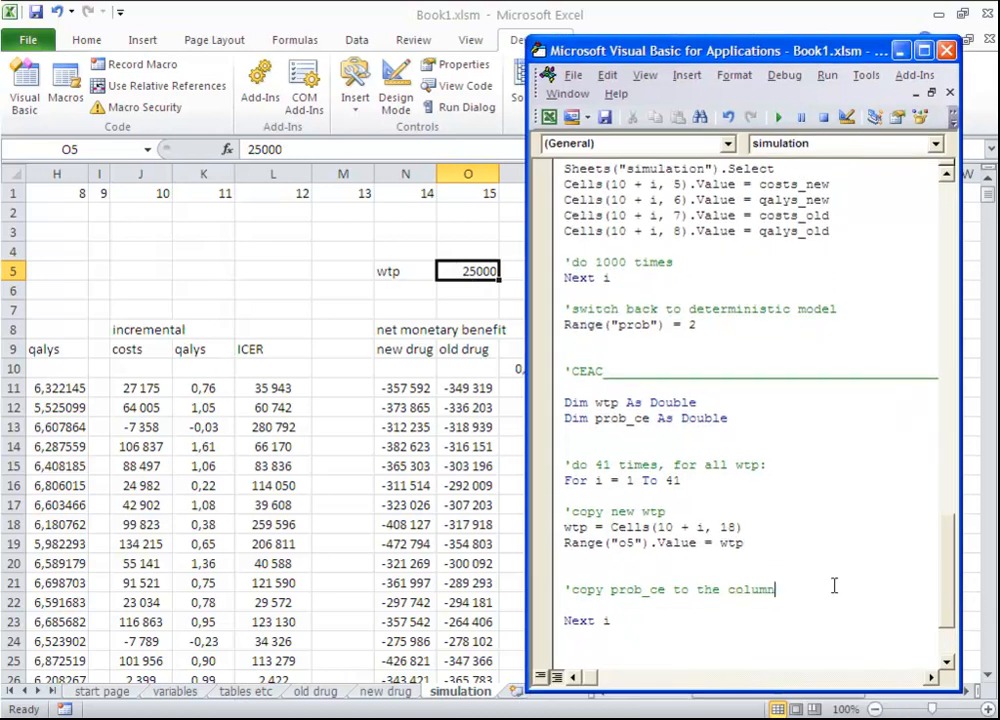
key("Return")
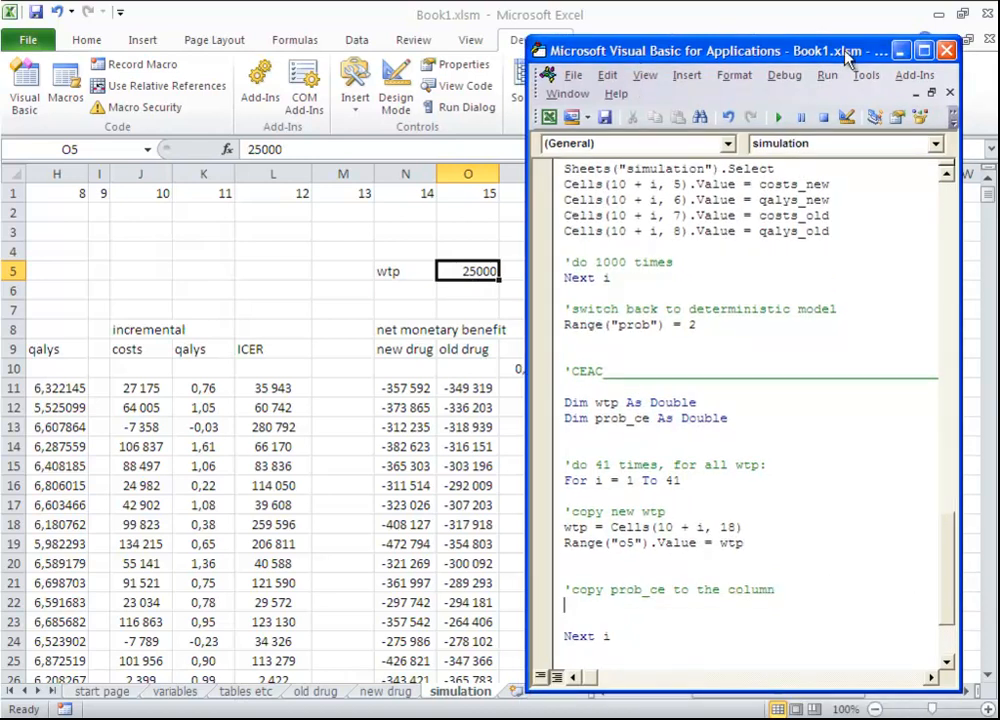
On the worksheet, trace how the average in P10 has to be copied into the prob_ce cells from S11 downwards
left_click(900, 50)
left_click(533, 370)
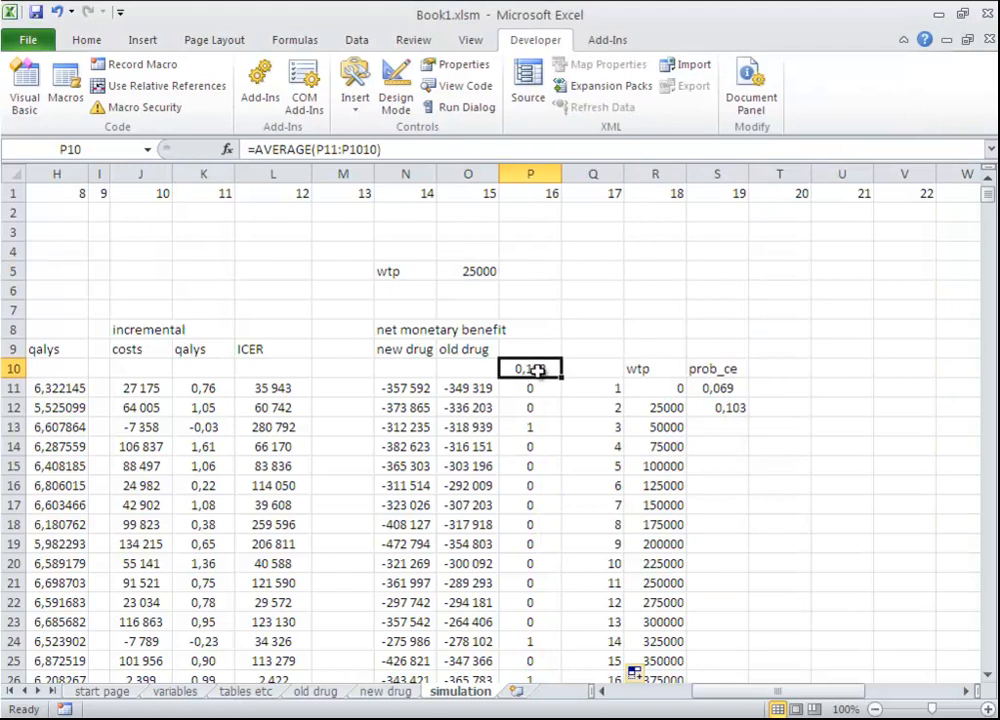
left_click(735, 390)
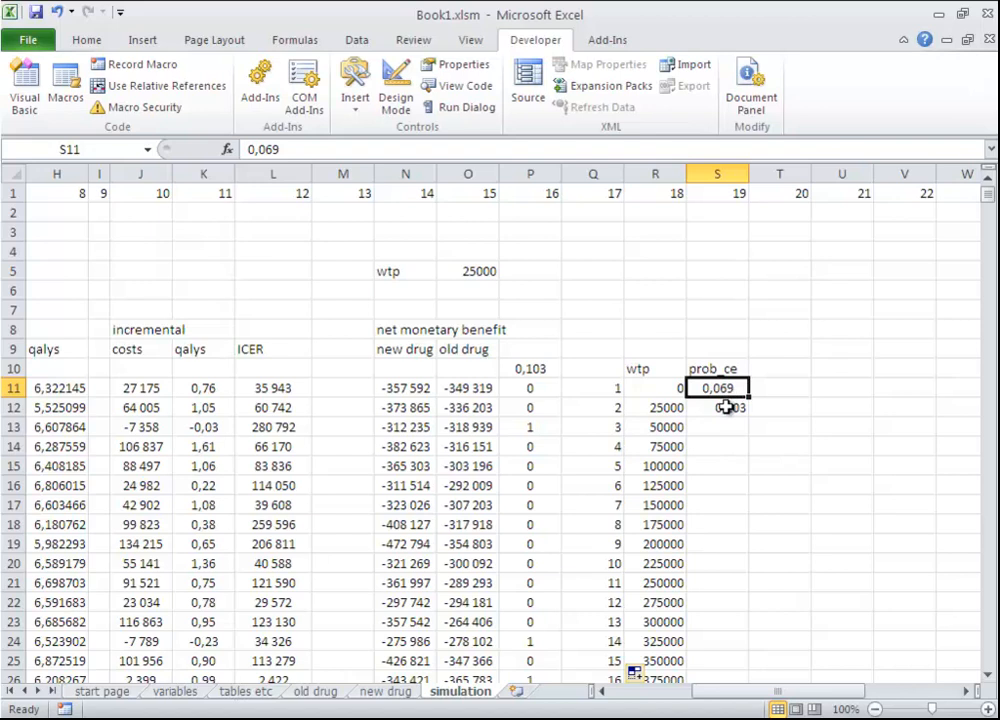
left_click(725, 410)
left_click(725, 430)
left_click(725, 444)
left_click(724, 430)
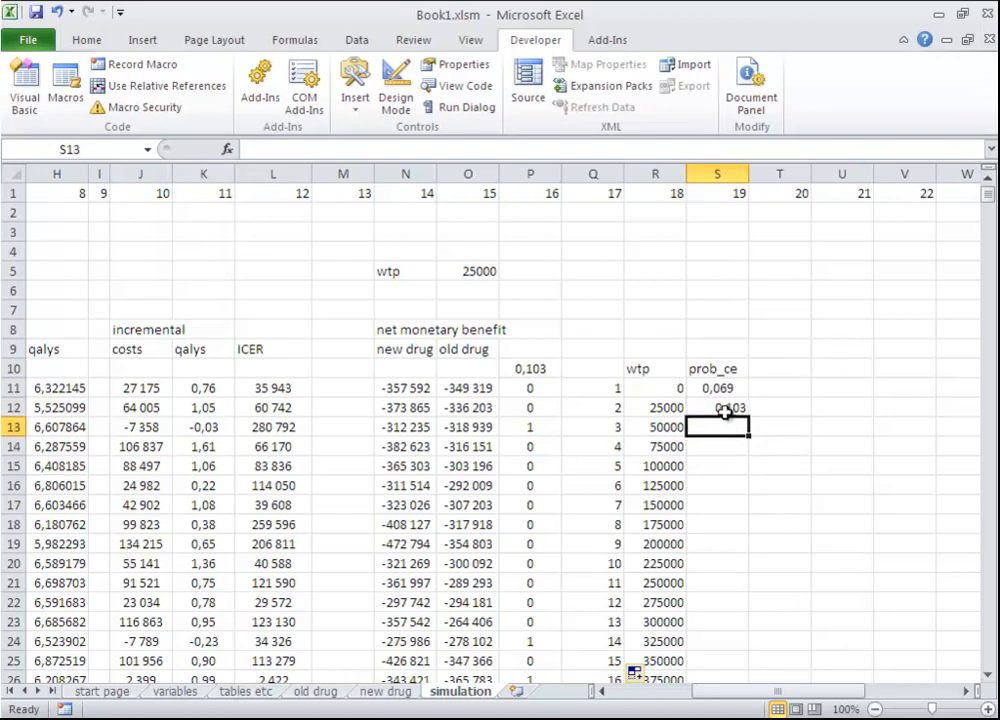
left_click(722, 391)
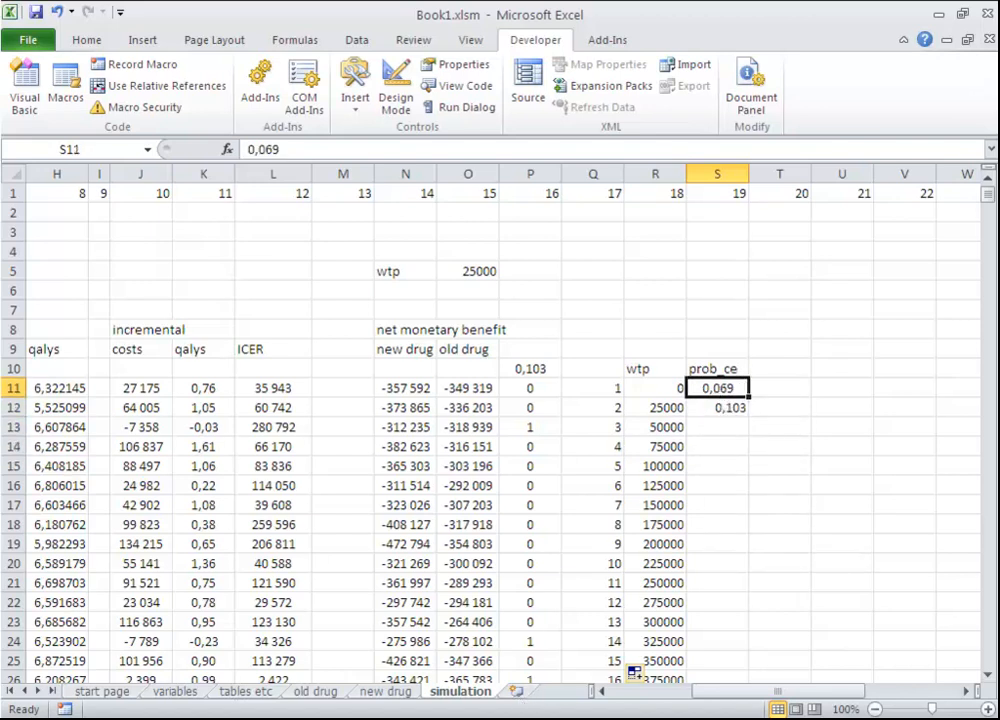
Return to the macro code and enter prob_ce = Range("p10") below the comment 'copy prob_ce to the column
left_click(420, 682)
left_click_drag(700, 50, 785, 45)
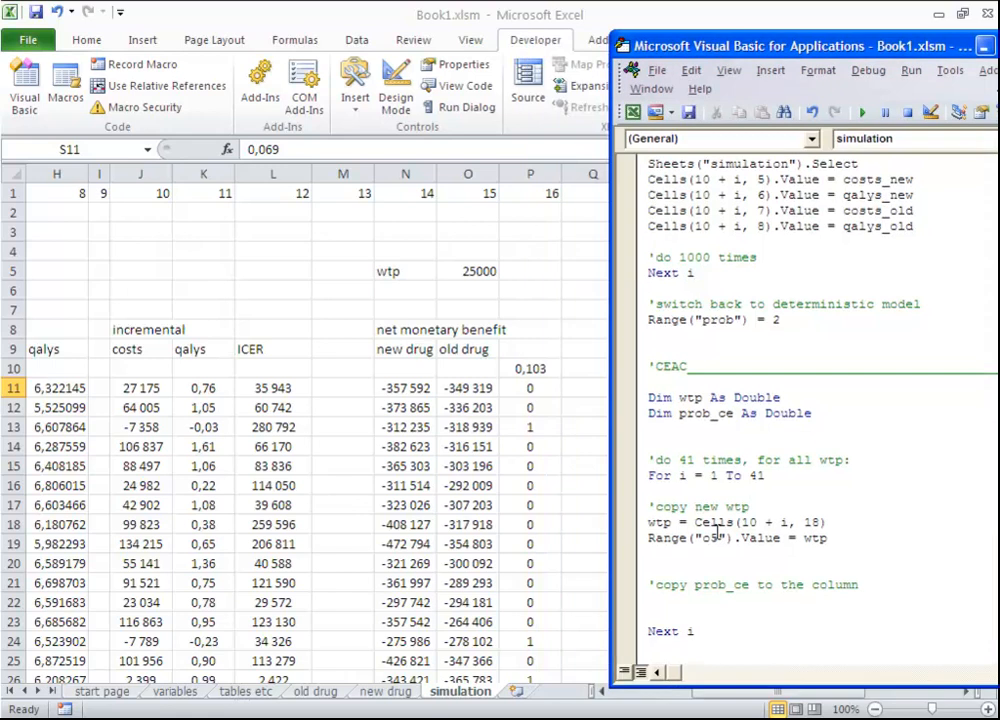
type("prob")
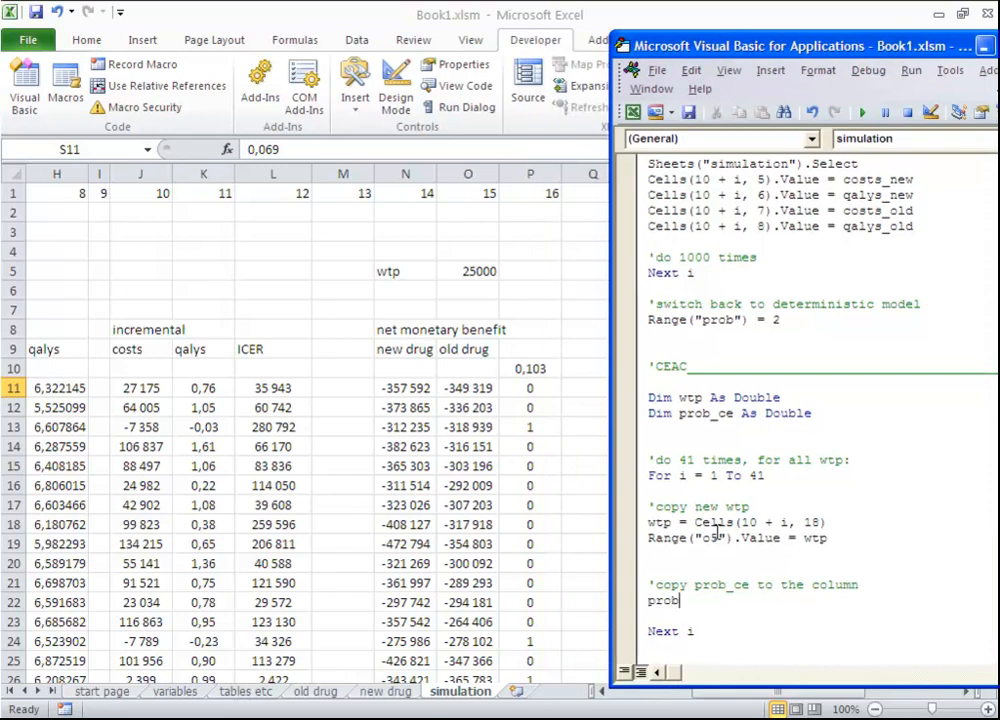
type("_ce = range(\"")
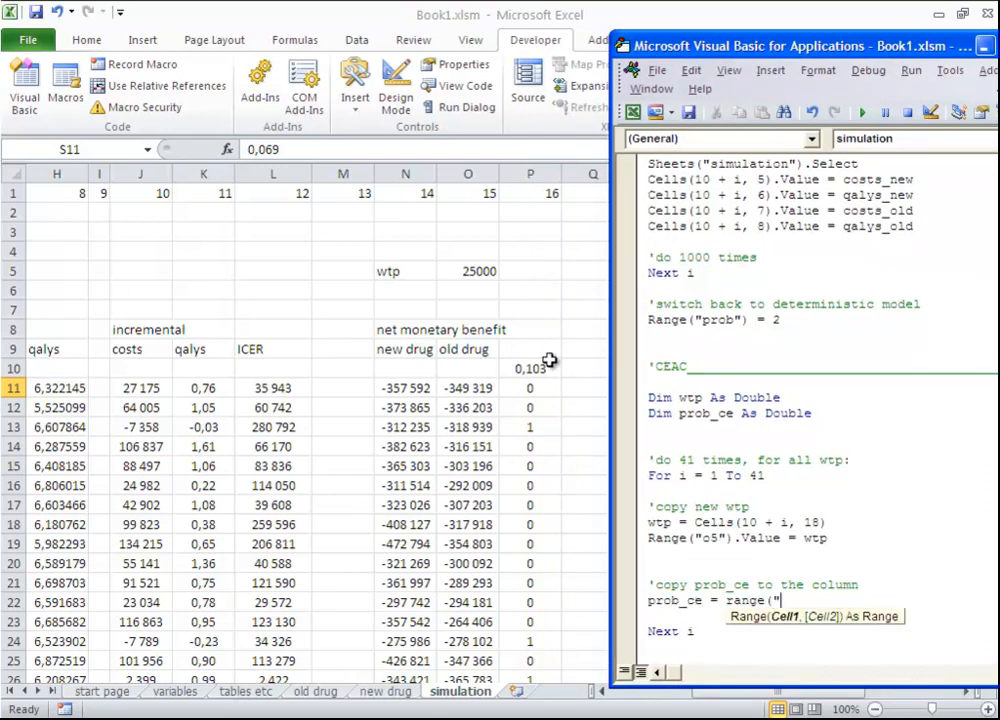
left_click(549, 362)
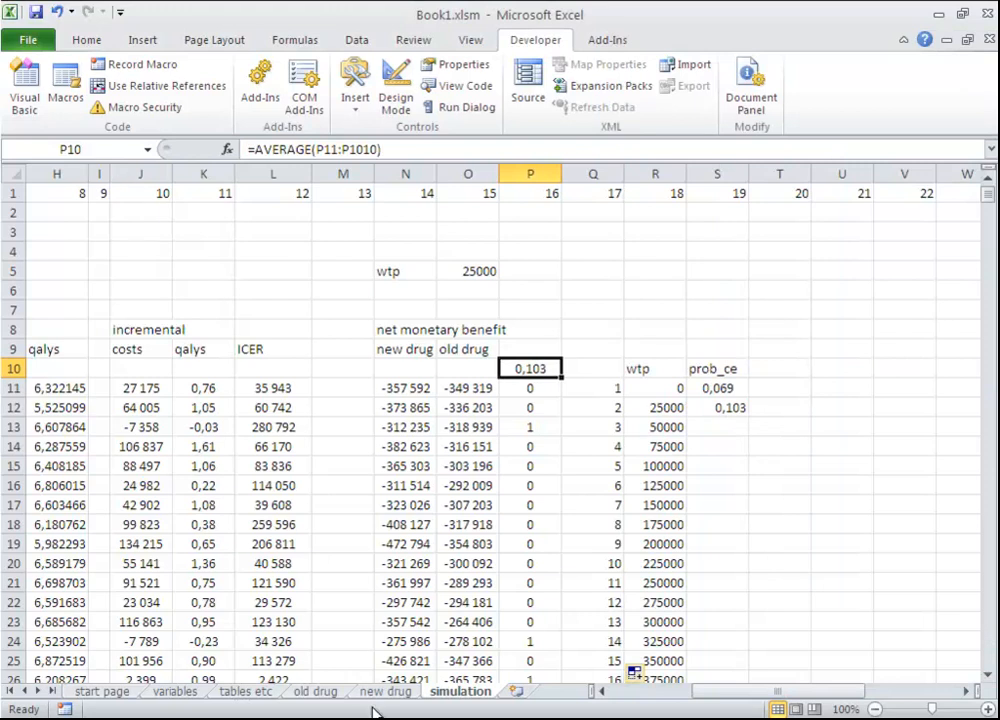
mouse_move(396, 703)
left_click(393, 668)
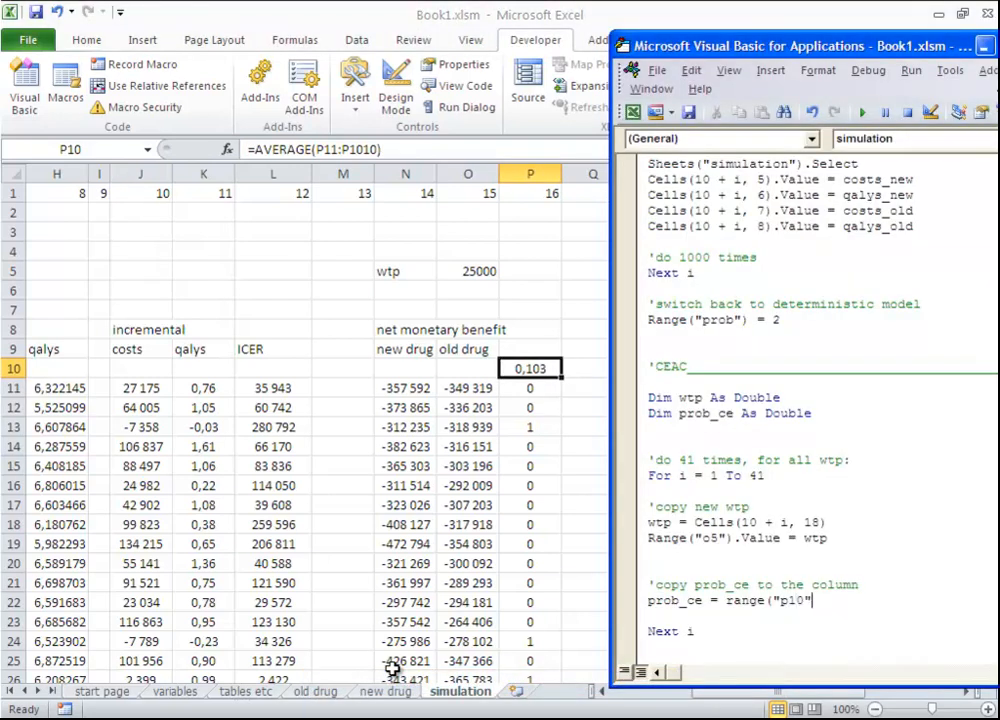
type("p10\")")
key("Return")
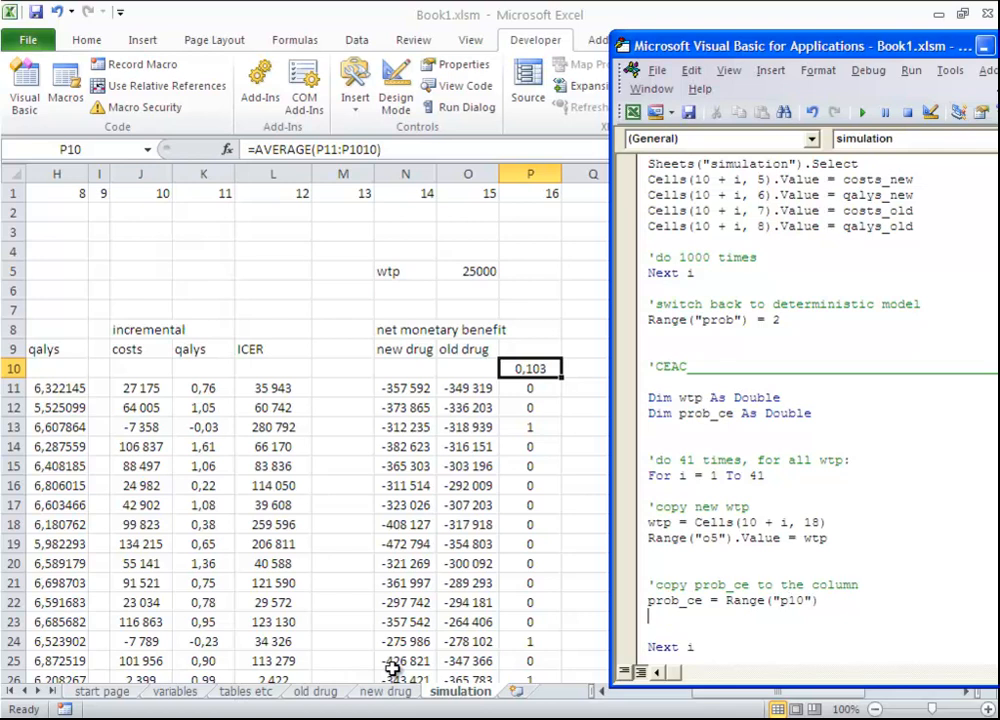
Add the statement Cells(10 + i, 19).Value = prob_ce, checking the target column against cell S11 on the worksheet
type("cells(")
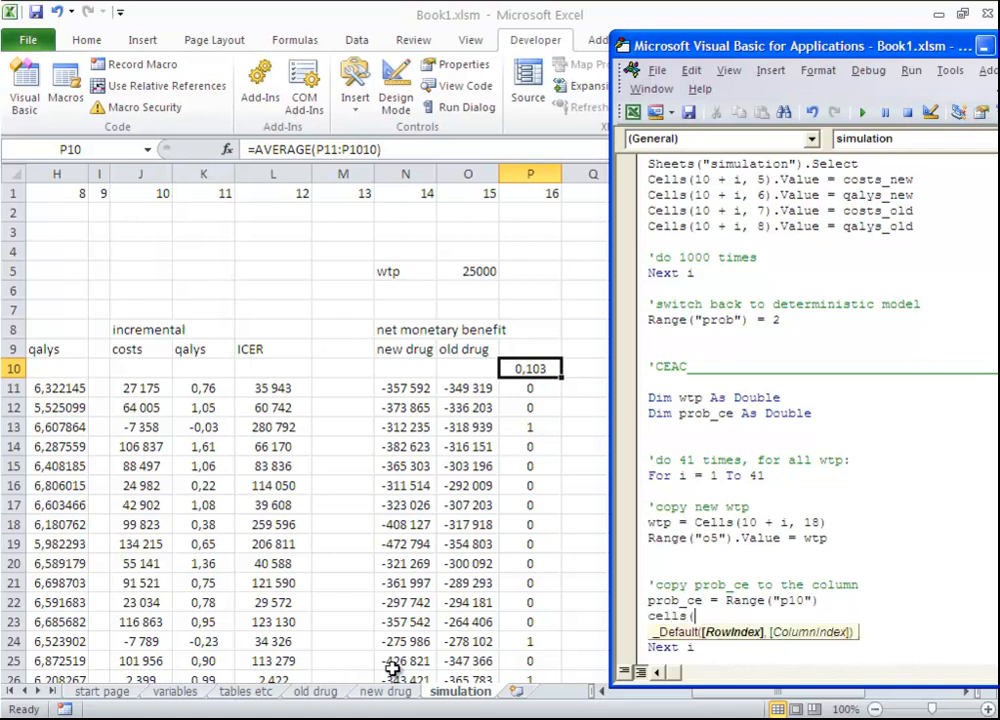
left_click_drag(699, 45, 228, 76)
left_click(727, 388)
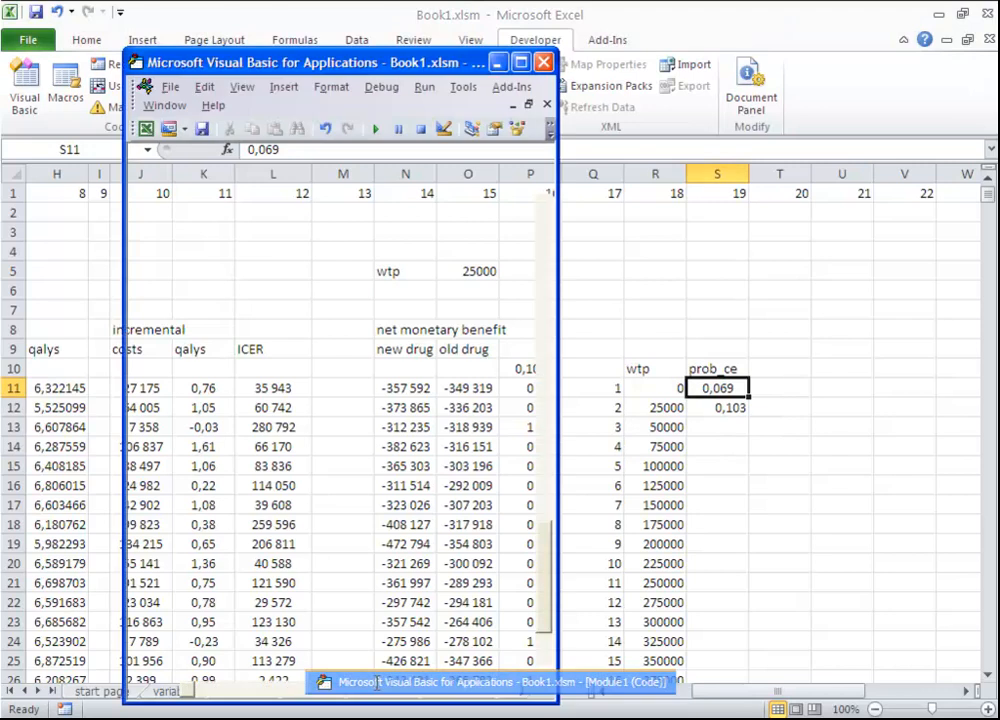
left_click(400, 533)
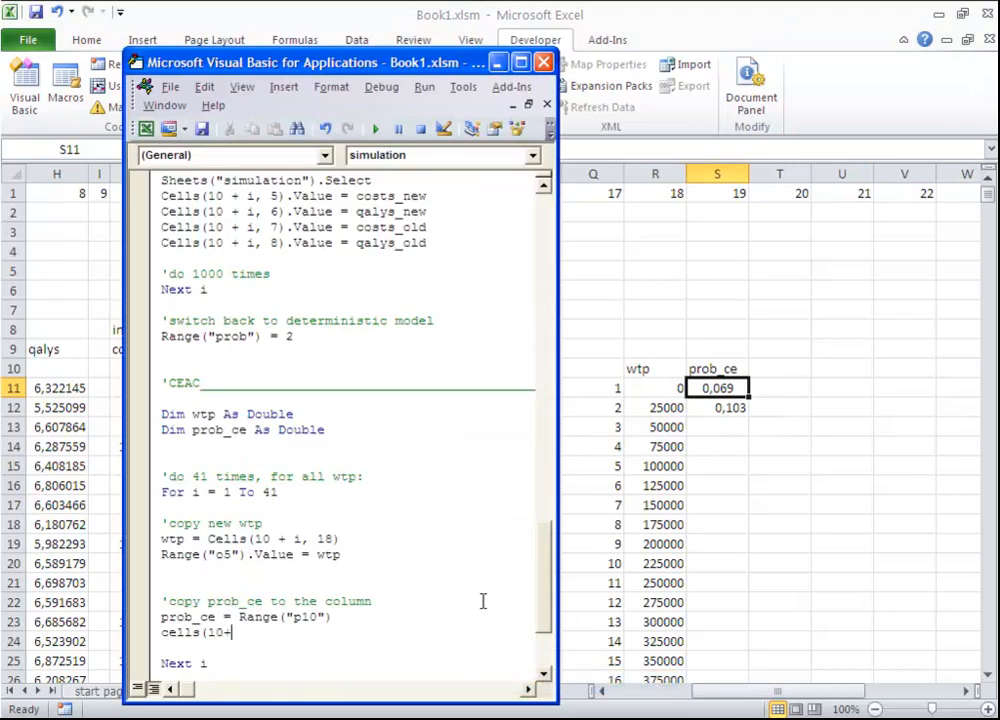
type("10+i, 19")
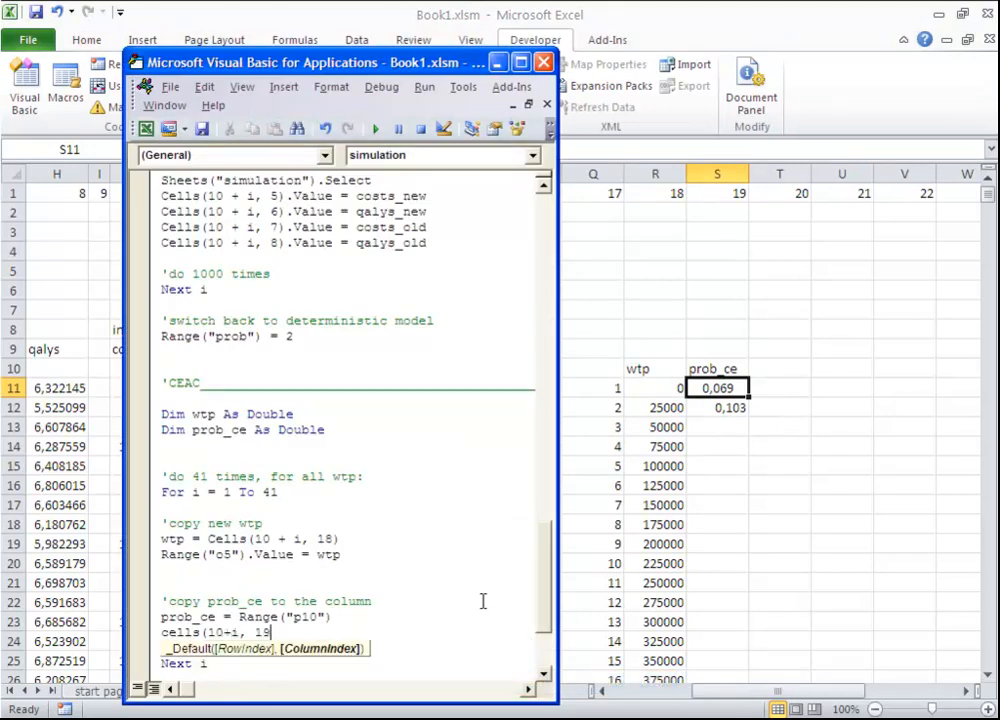
type(").value = ")
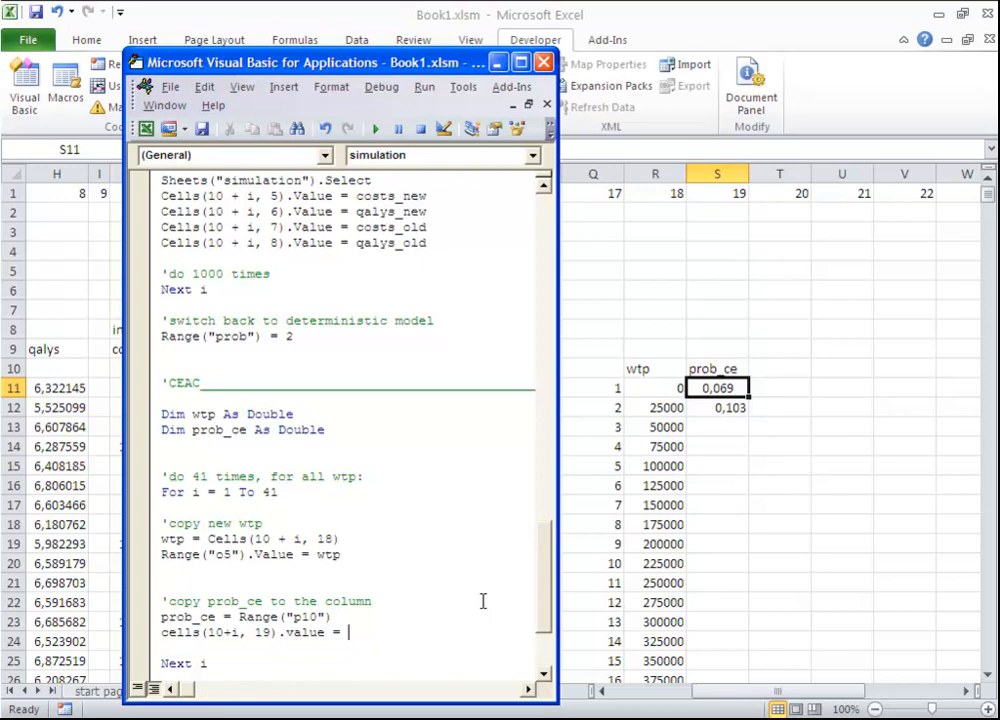
type("prob_ce")
left_click(483, 600)
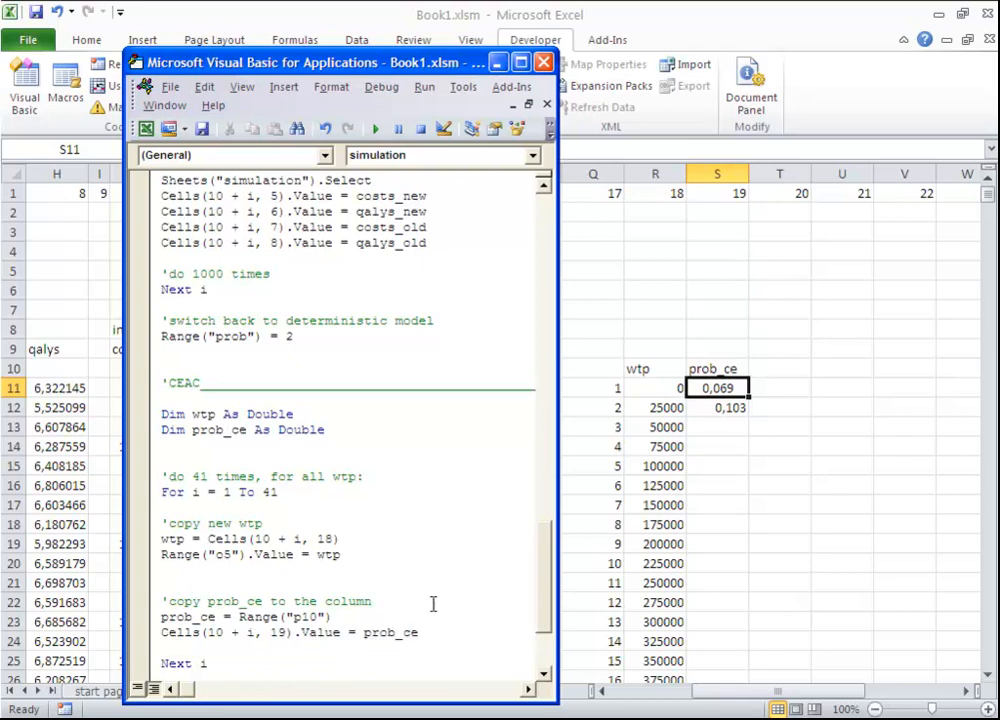
Delete the surplus blank lines between the CEAC loop's Next i and End Sub
scroll(290, 538, "down", 2)
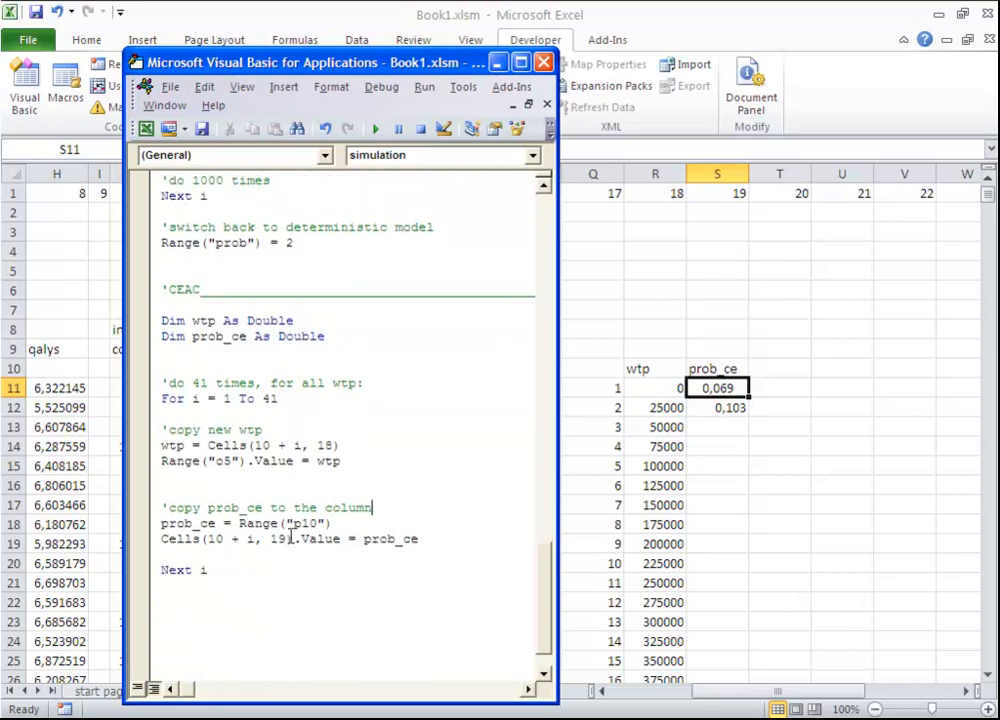
scroll(216, 598, "down", 1)
left_click(214, 561)
key("Delete")
key("Delete")
key("Delete")
key("Delete")
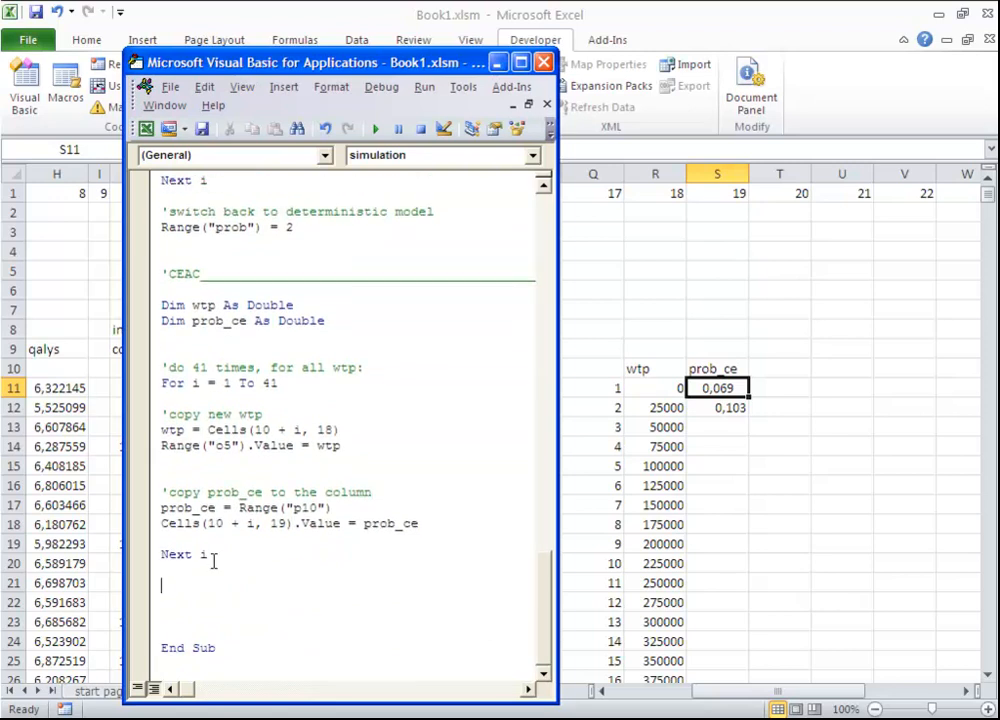
key("Delete")
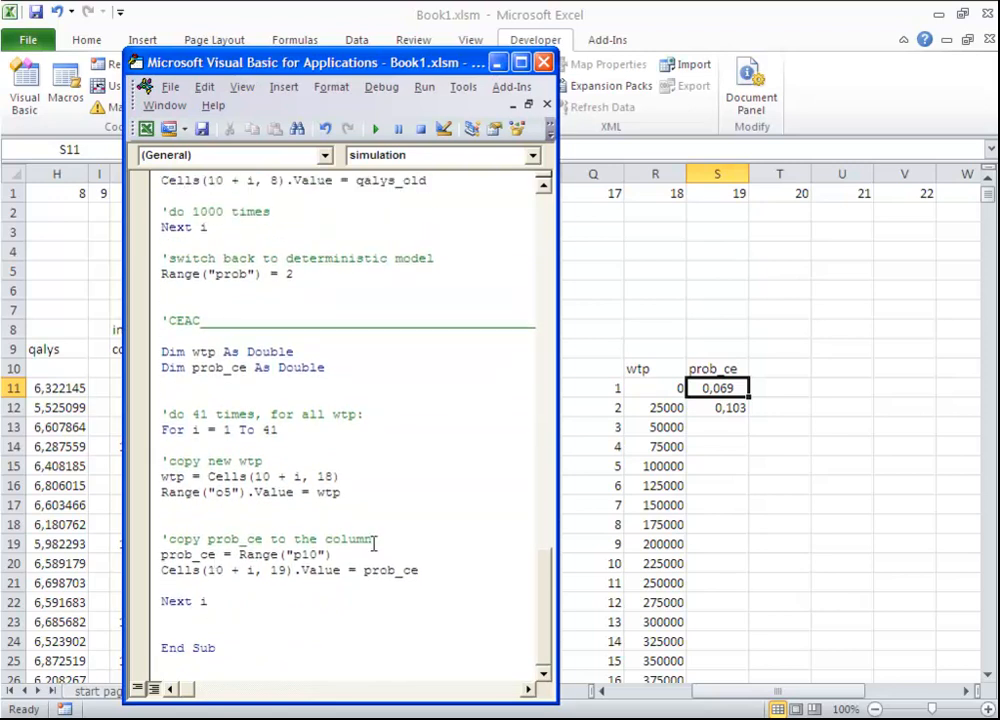
Delete the comments 'copy prob_ce to the column, 'copy new wtp and 'do 41 times, for all wtp:, plus the extra blank line before prob_ce
left_click_drag(374, 541, 147, 545)
key("Delete")
key("Delete")
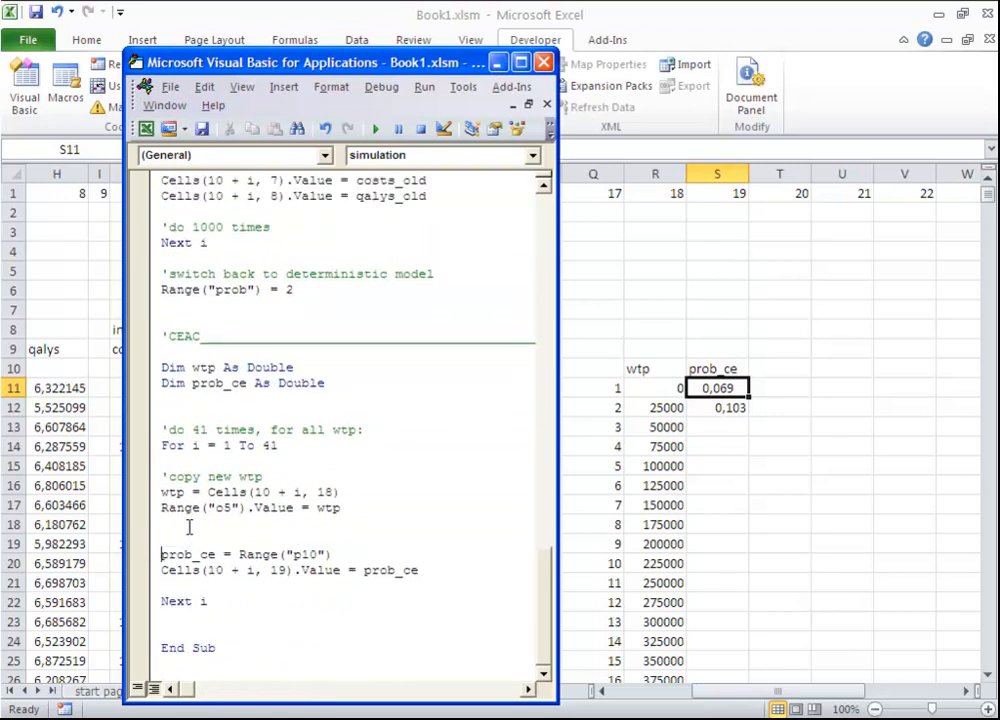
key("Delete")
key("ctrl+z")
key("Delete")
left_click_drag(266, 492, 158, 485)
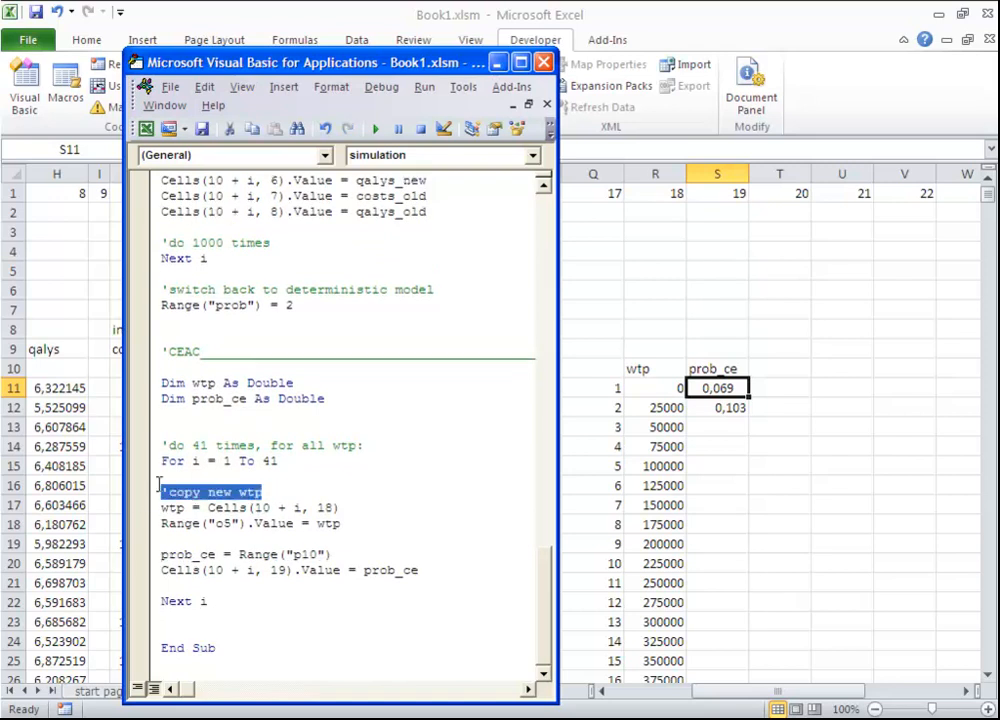
key("Delete")
left_click_drag(364, 446, 158, 446)
key("Delete")
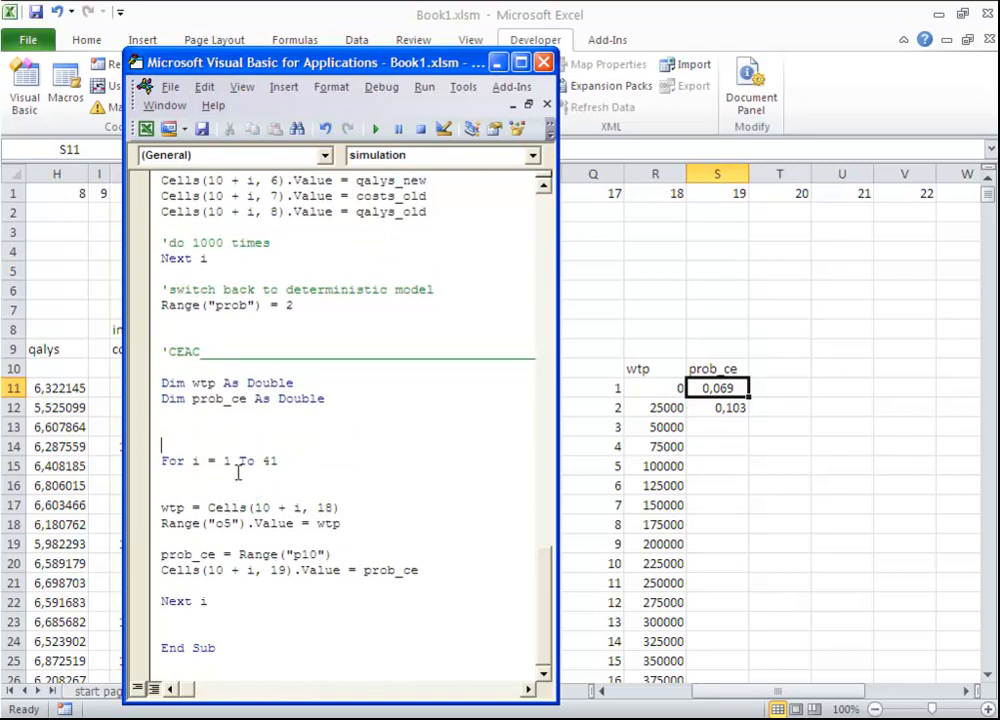
Indent the four statements inside the CEAC loop and remove the surplus blank lines around For i = 1 To 41
left_click(238, 474)
key("Delete")
key("Tab")
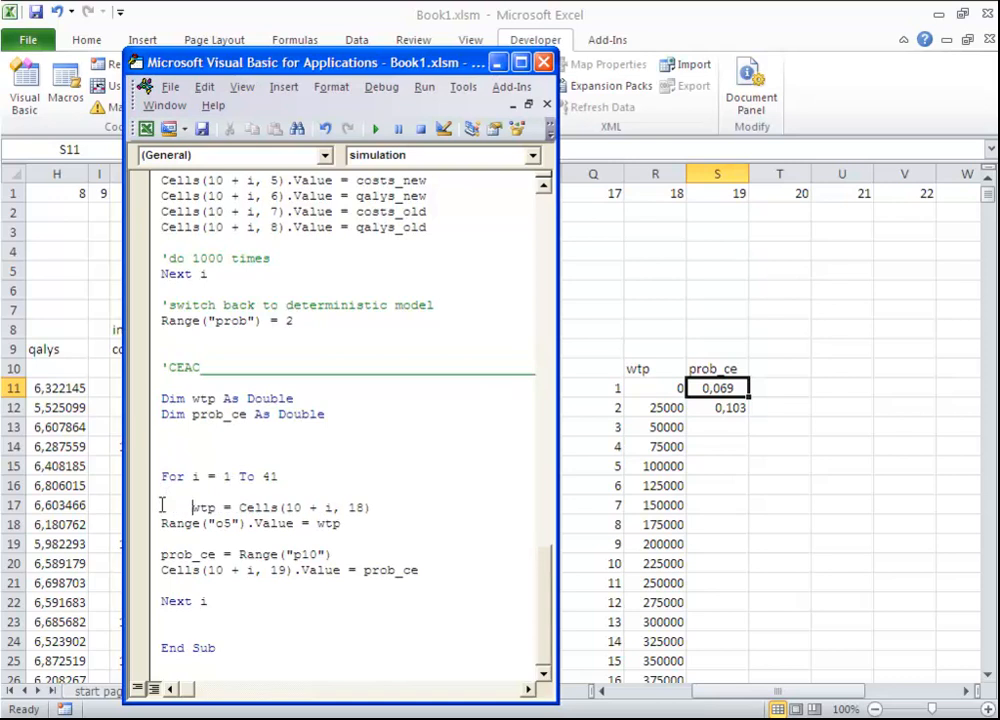
left_click(158, 523)
key("Tab")
left_click(158, 553)
key("Tab")
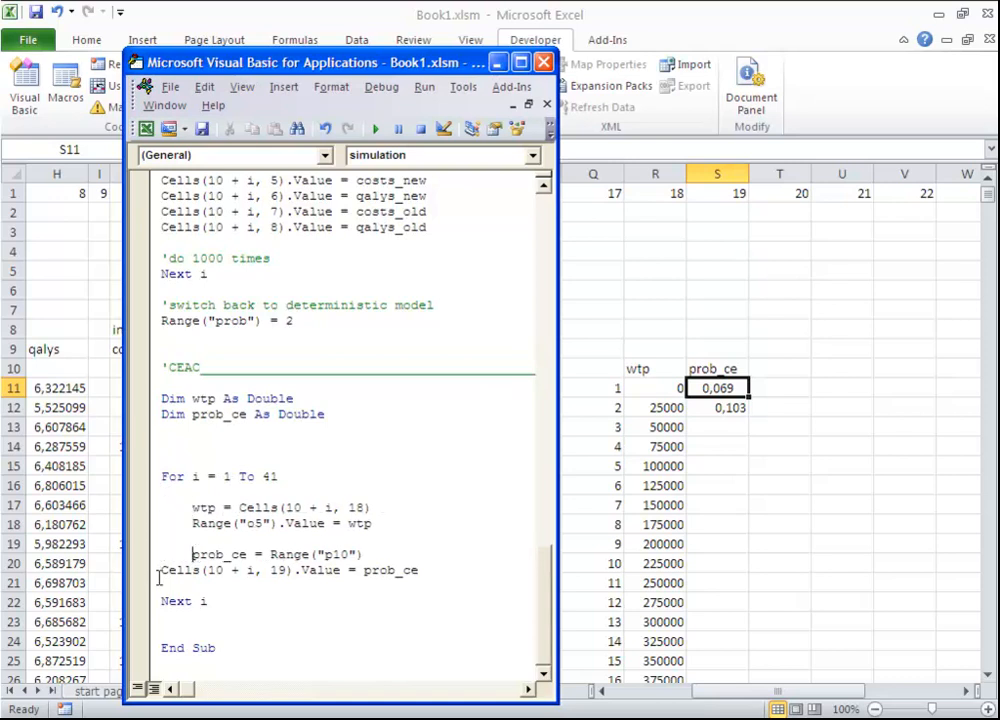
left_click(158, 571)
key("Tab")
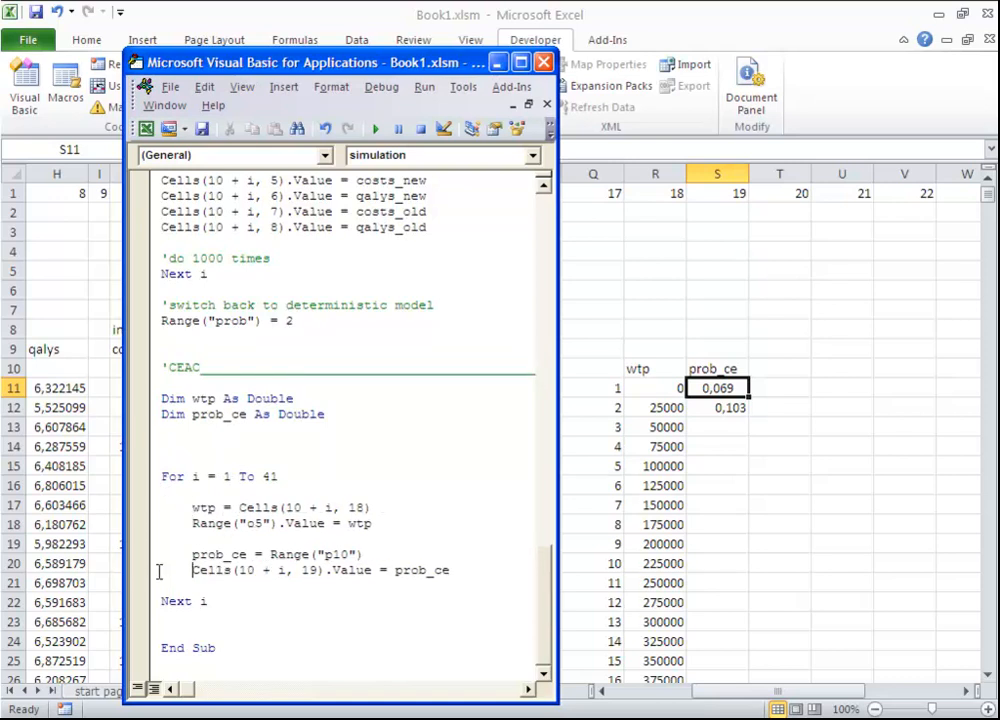
key("Delete")
left_click(246, 457)
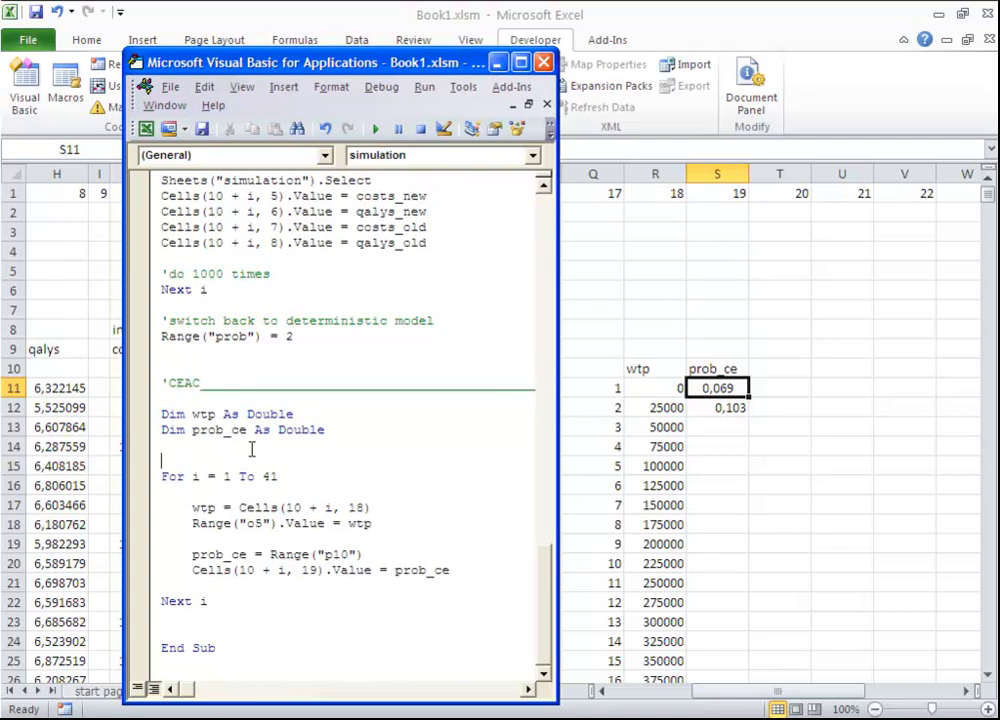
Add the statement Sheets("simulation").Select directly above For i = 1 To 41 in the CEAC section
type("sheets(\"simulatio")
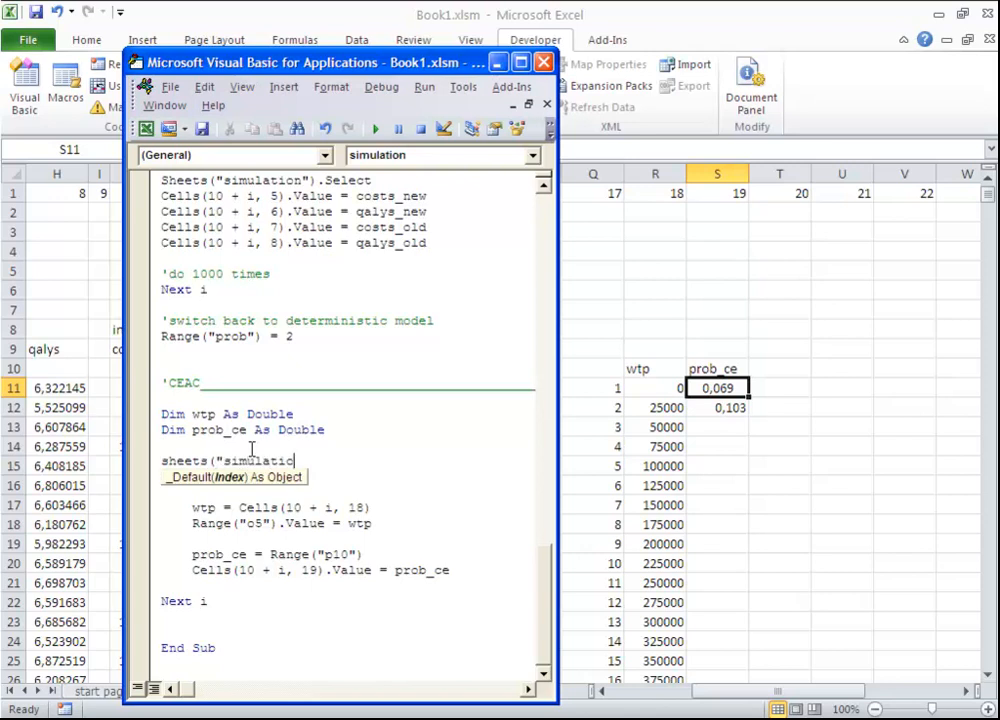
type("n\").")
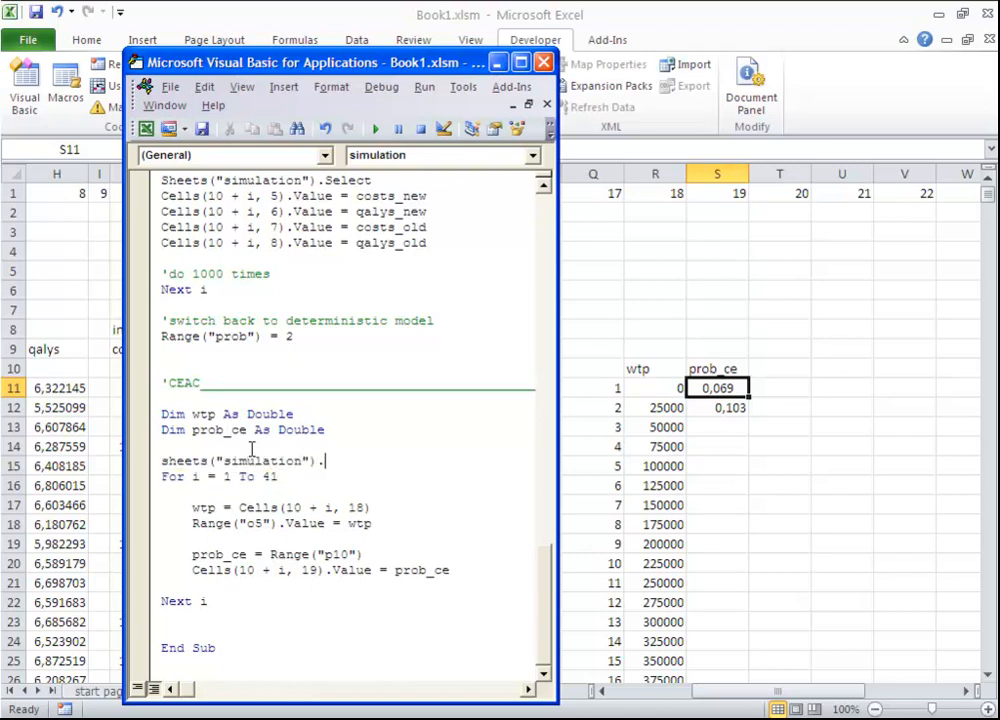
type("select")
left_click_drag(374, 461, 160, 461)
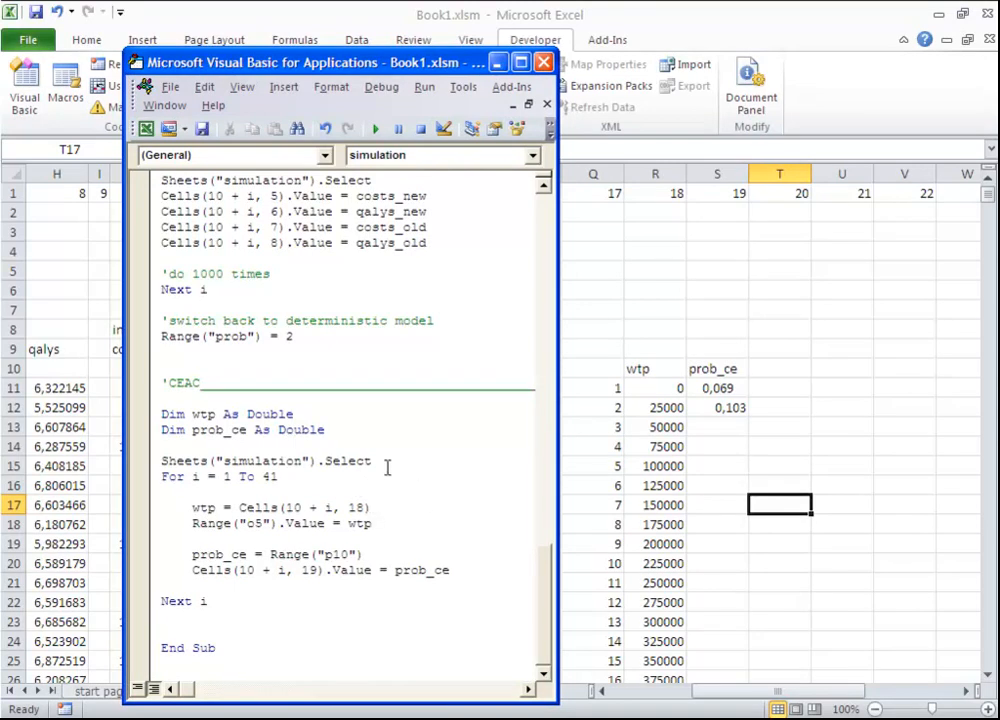
Start stepping through the simulation macro and move the execution point past the 1000-run loop to Range("prob") = 2
key("F8")
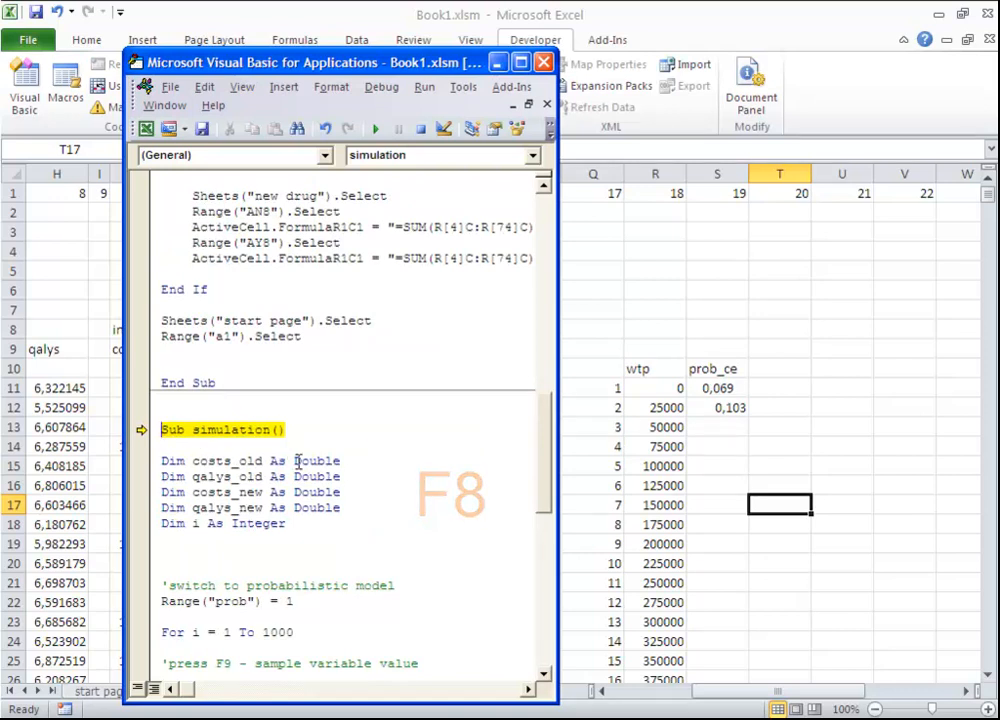
scroll(297, 460, "down", 13)
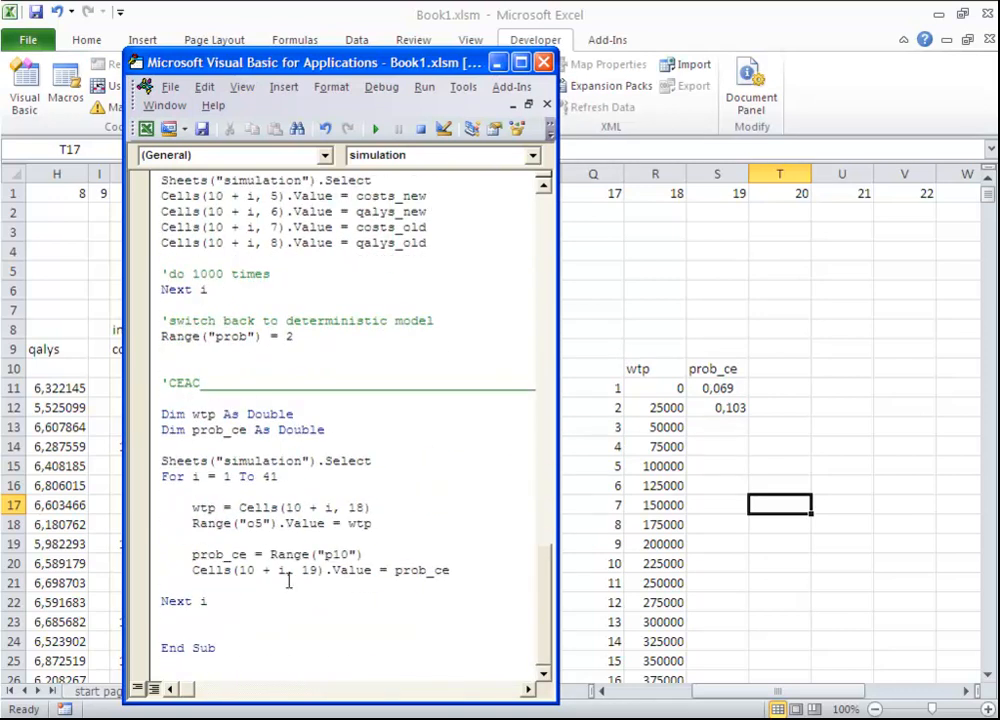
scroll(250, 420, "up", 12)
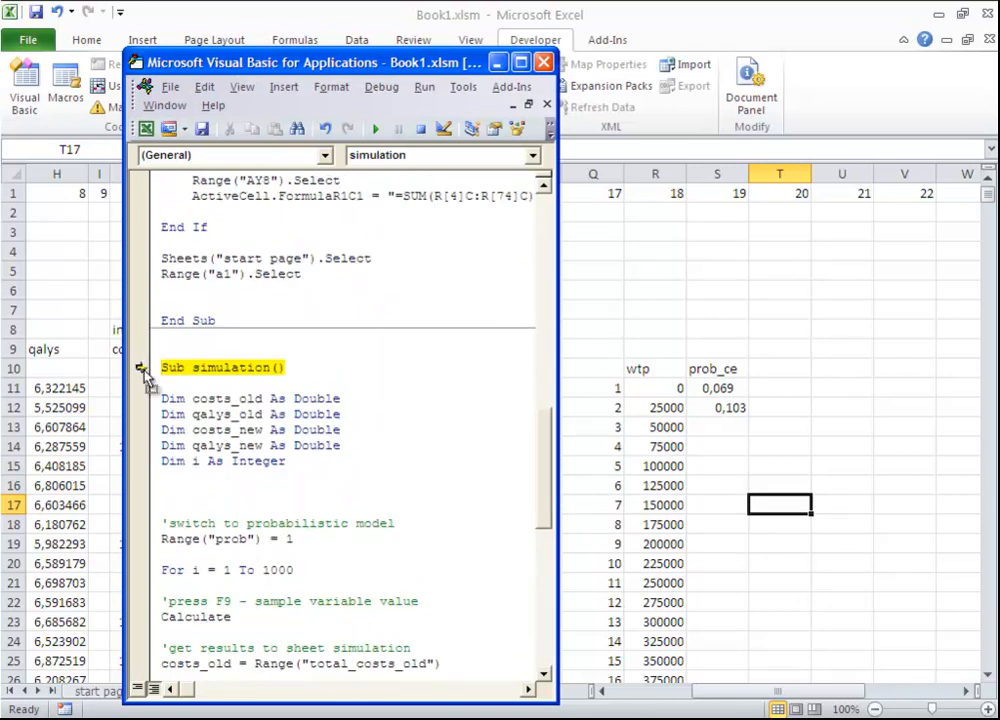
left_click_drag(145, 378, 143, 577)
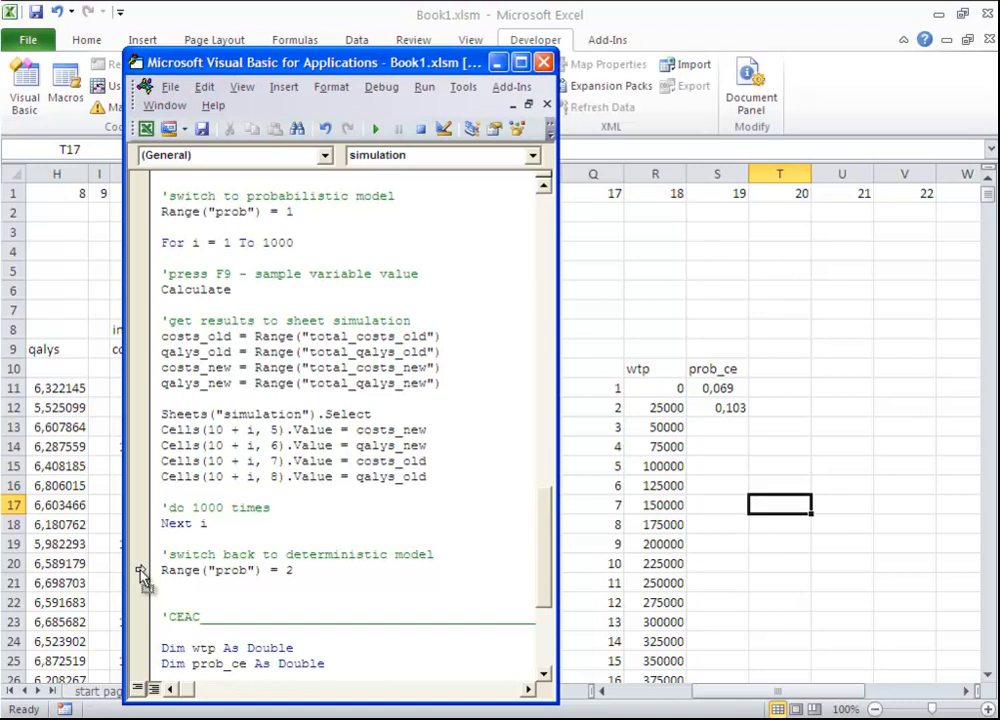
left_click_drag(141, 573, 141, 570)
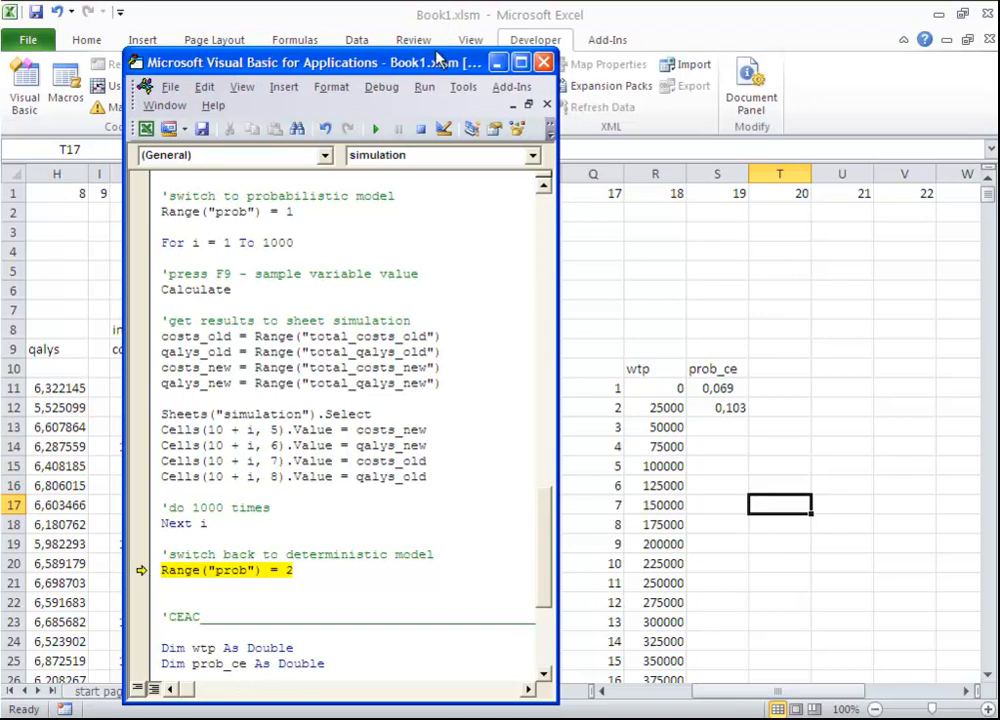
Arrange the code window beside the worksheet's wtp and prob_ce columns and advance execution to the CEAC section's Sheets("simulation").Select
left_click_drag(436, 66, 302, 68)
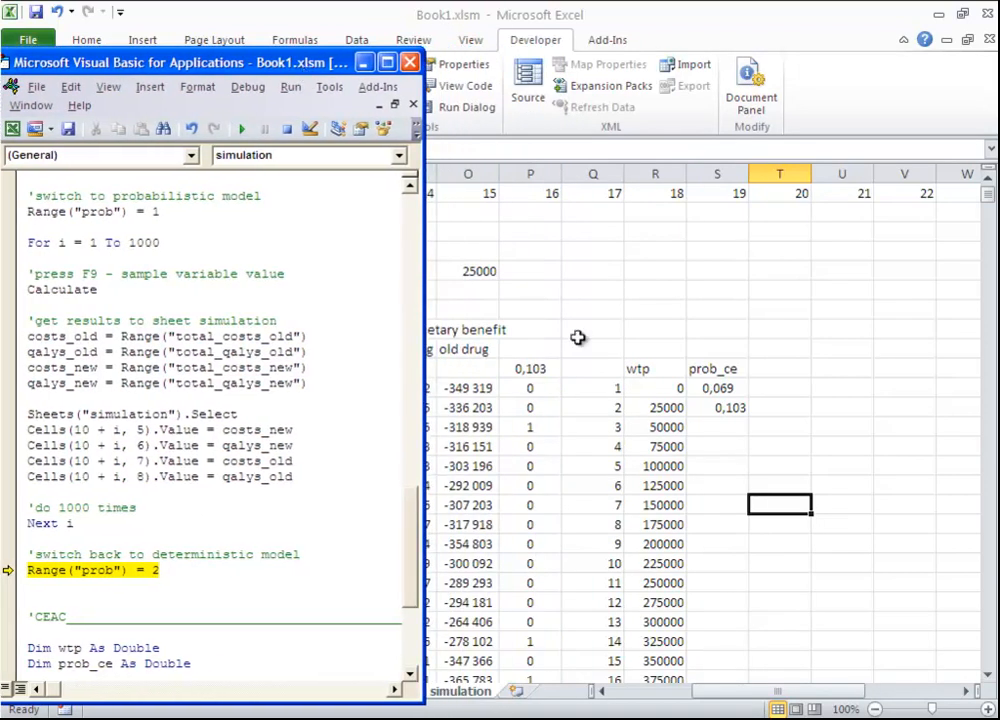
left_click(603, 691)
left_click(603, 691)
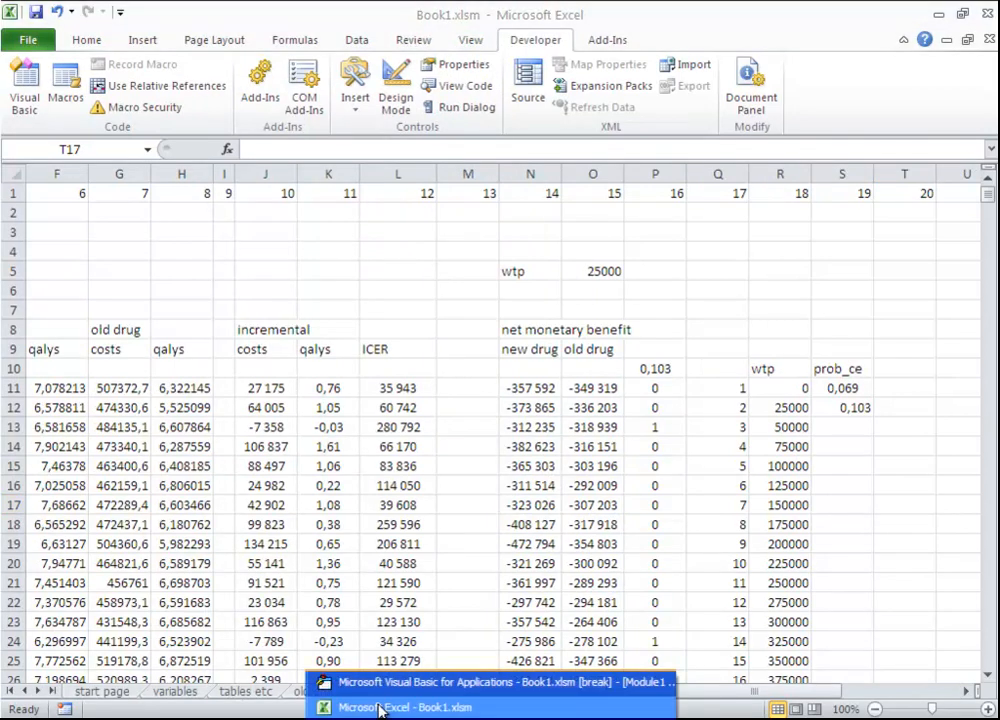
left_click(362, 684)
left_click_drag(127, 58, 238, 47)
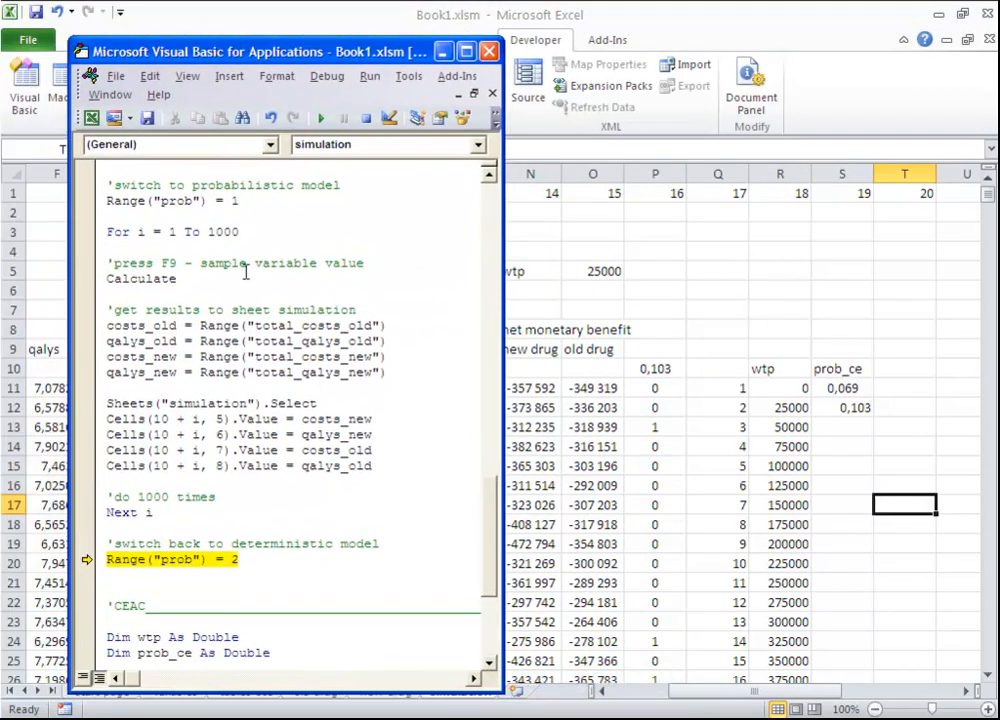
key("F8")
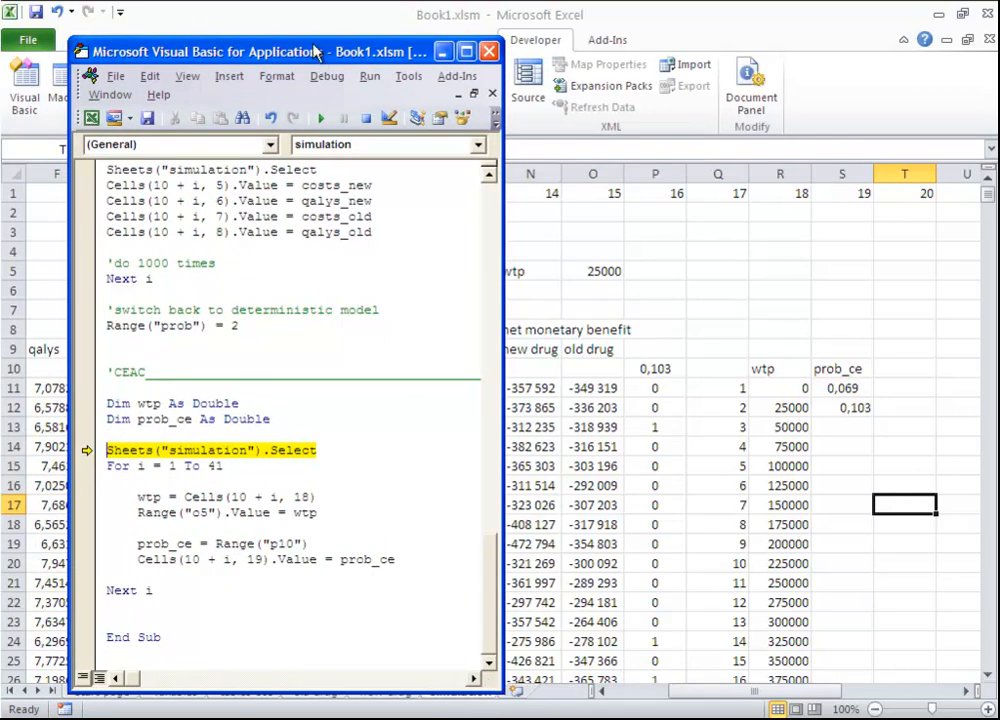
left_click_drag(315, 52, 295, 18)
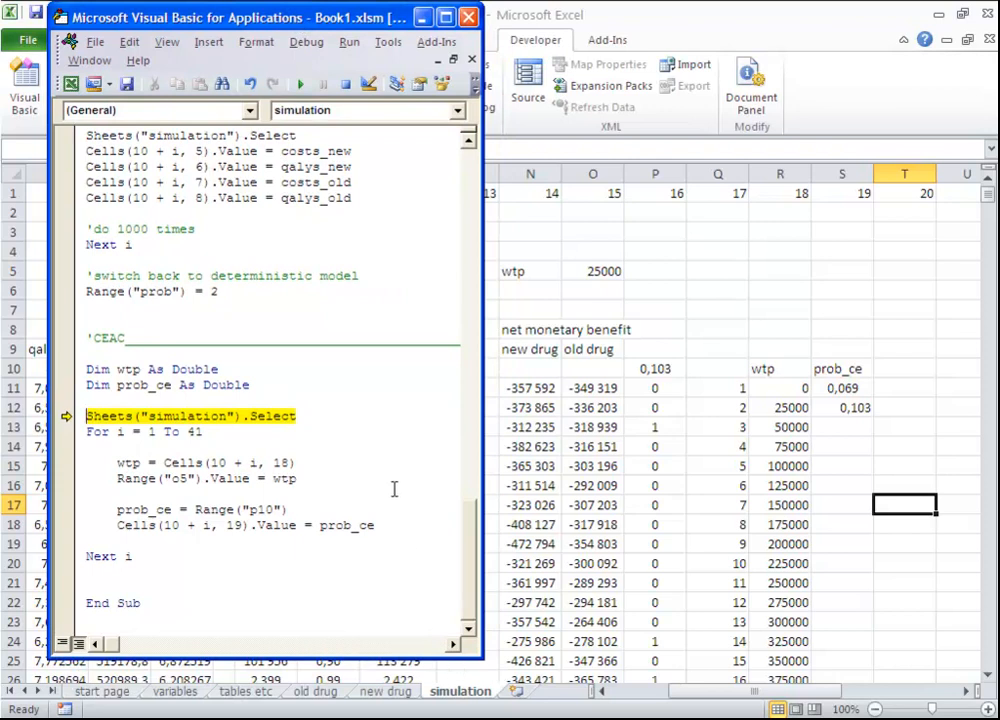
Step through the first CEAC pass up to the Cells(10 + i, 19) statement, inspecting the values of i, wtp and prob_ce
key("F8")
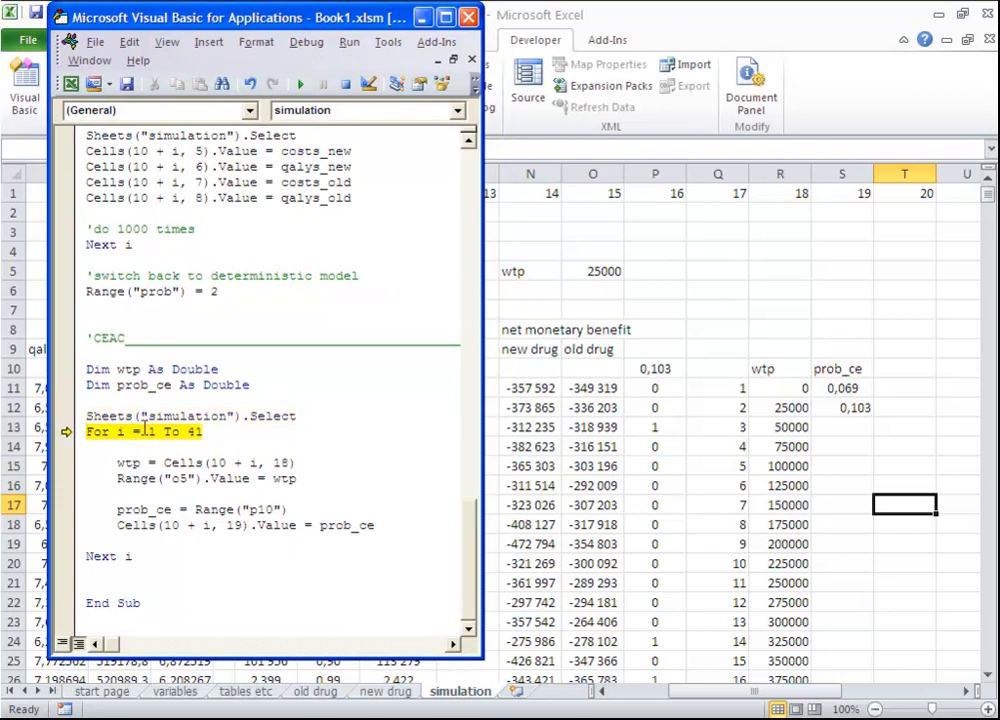
key("F8")
mouse_move(113, 432)
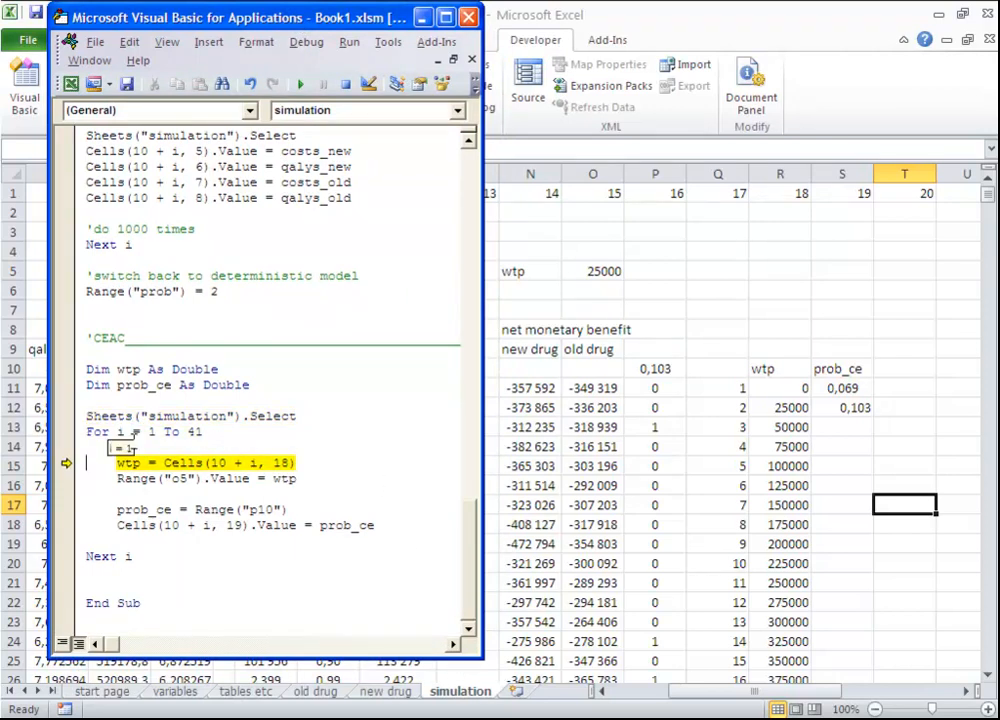
mouse_move(130, 462)
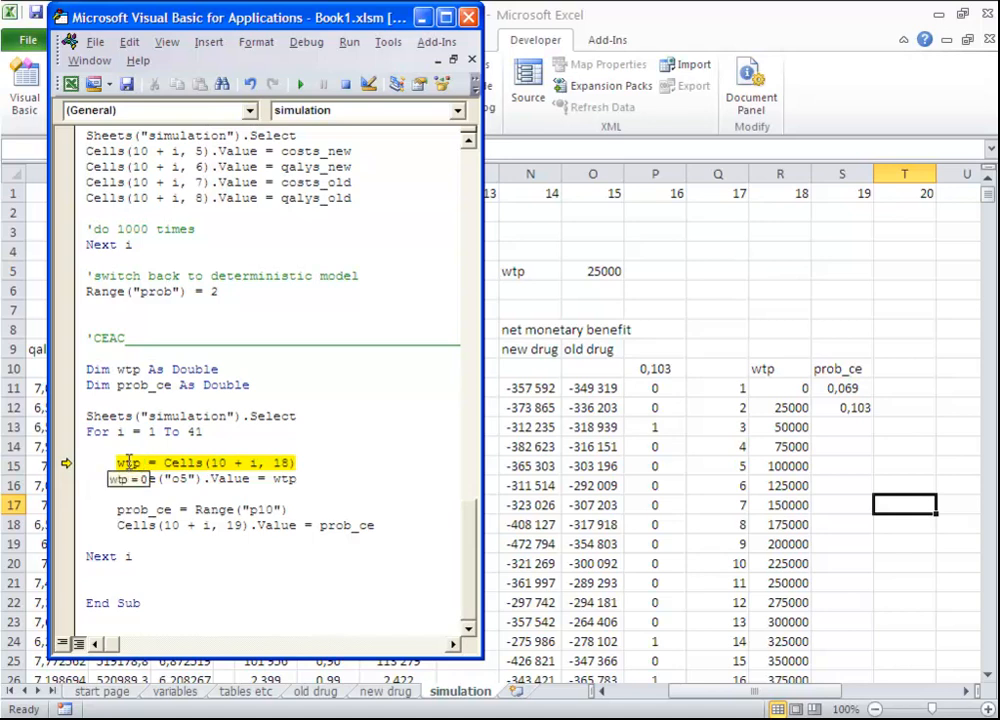
key("F8")
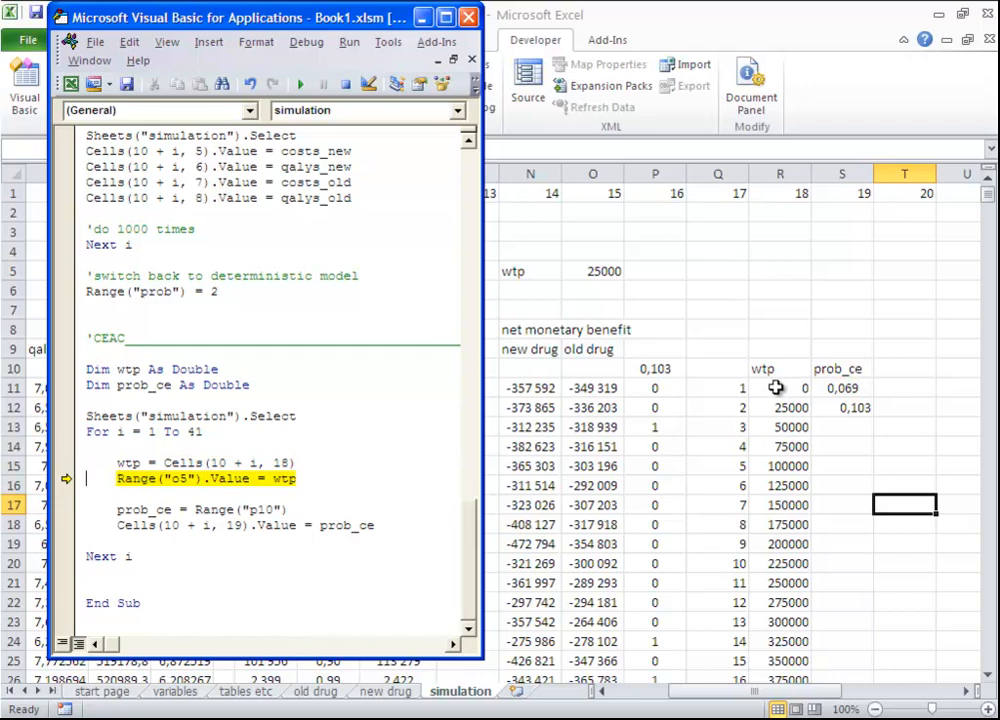
mouse_move(222, 471)
key("F8")
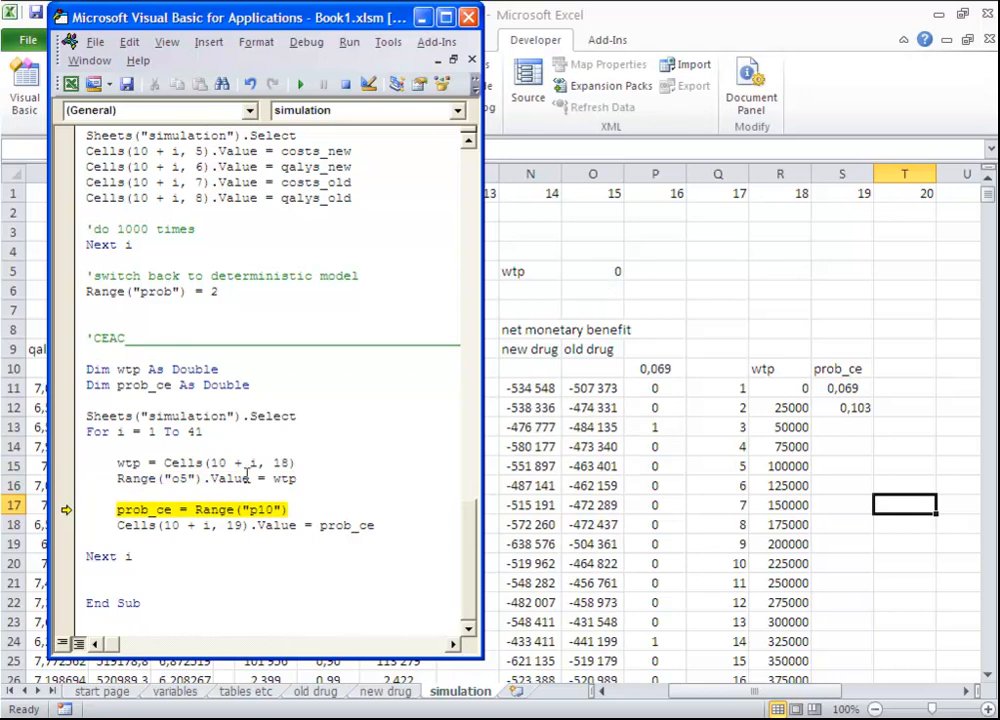
mouse_move(219, 508)
key("F8")
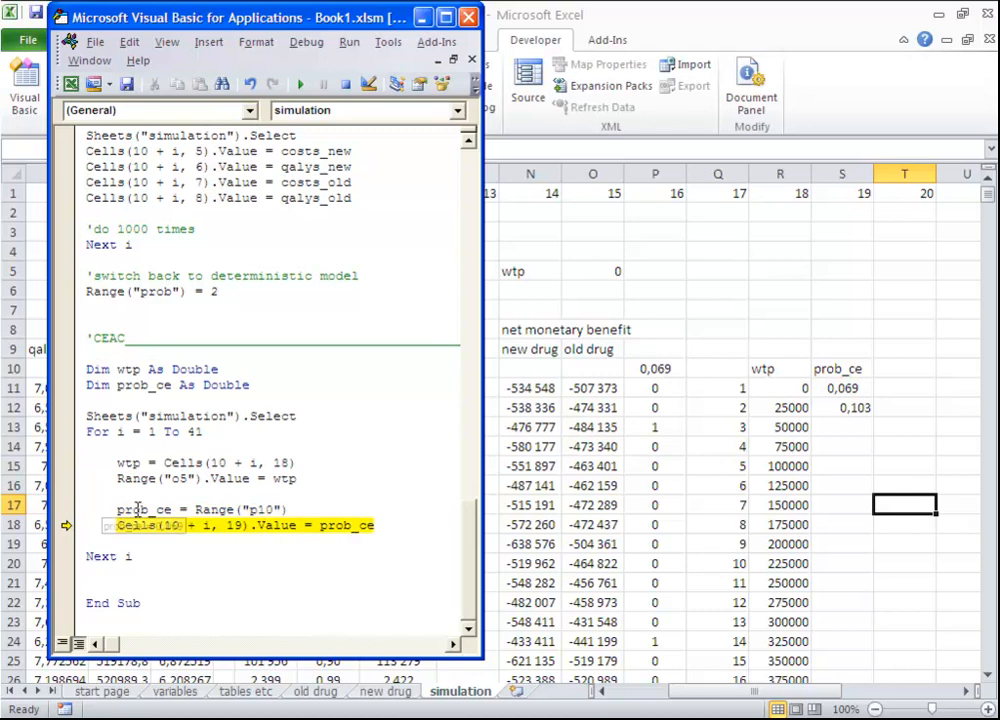
mouse_move(138, 510)
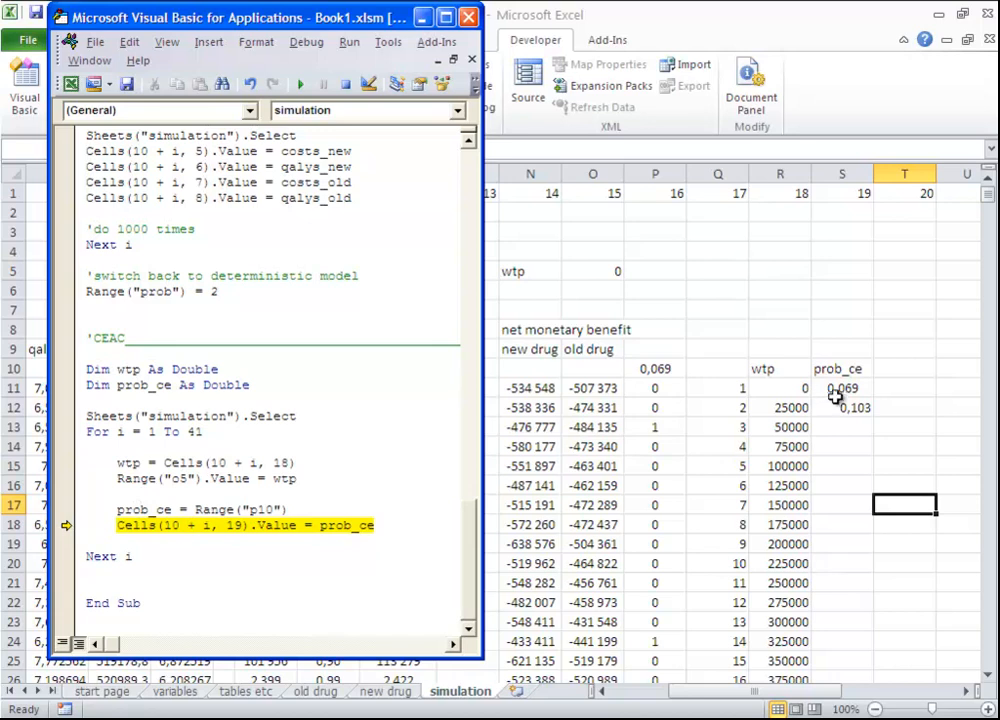
Clear the old prob_ce values from S11:S12 and return to the paused macro code
left_click_drag(835, 397, 843, 400)
key("Delete")
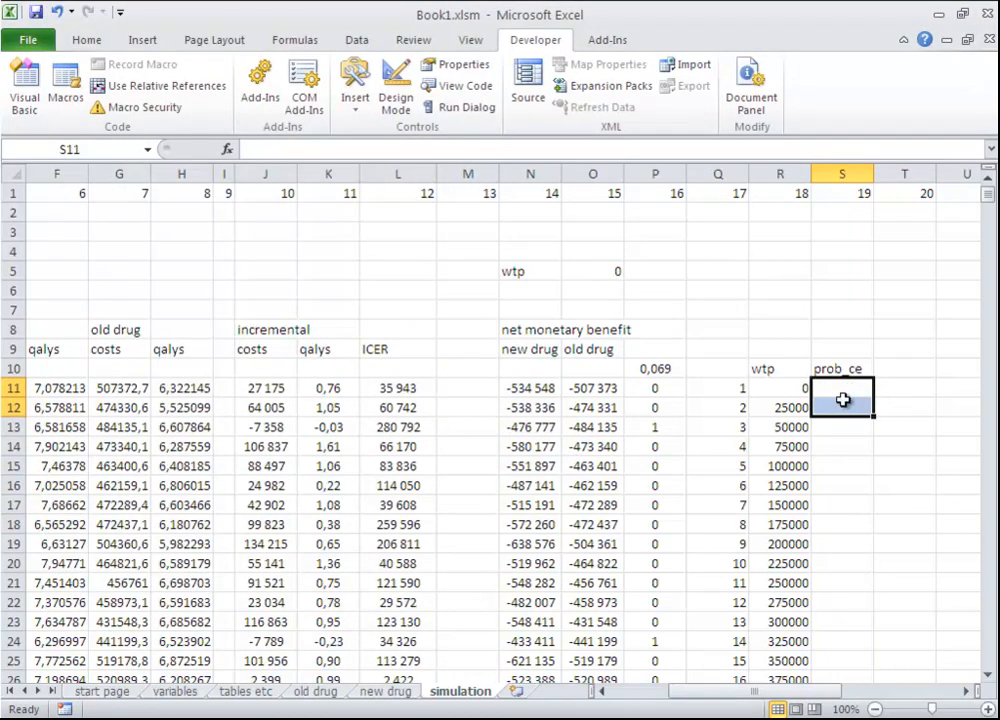
left_click(385, 718)
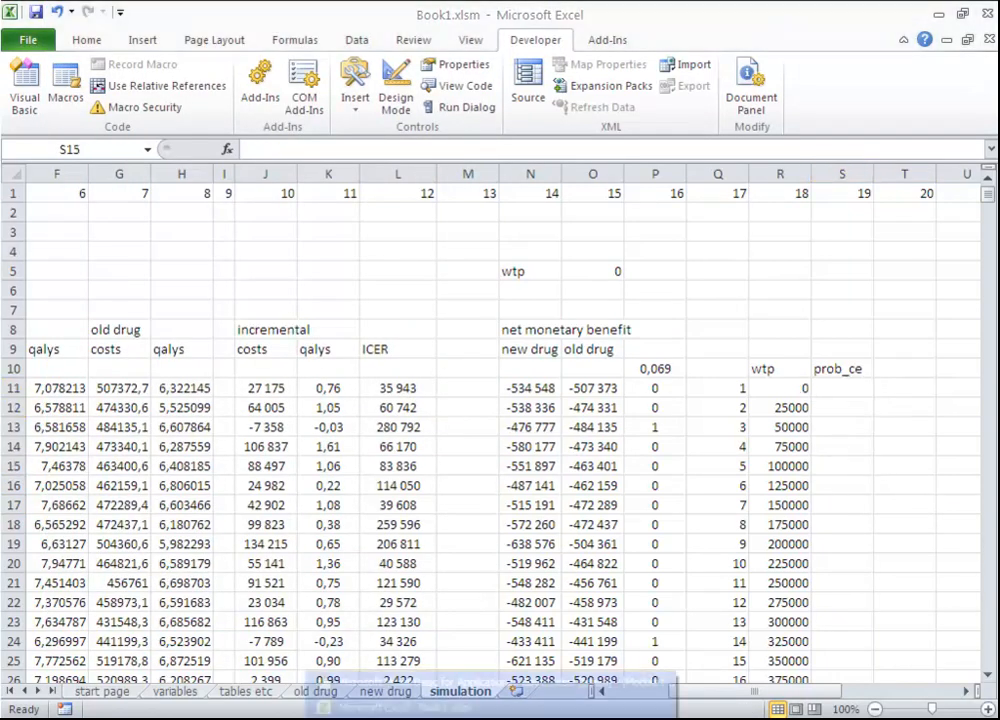
left_click(362, 685)
Finish the first CEAC pass and step through the second, writing prob_ce for wtp 0 and 25000
key("F8")
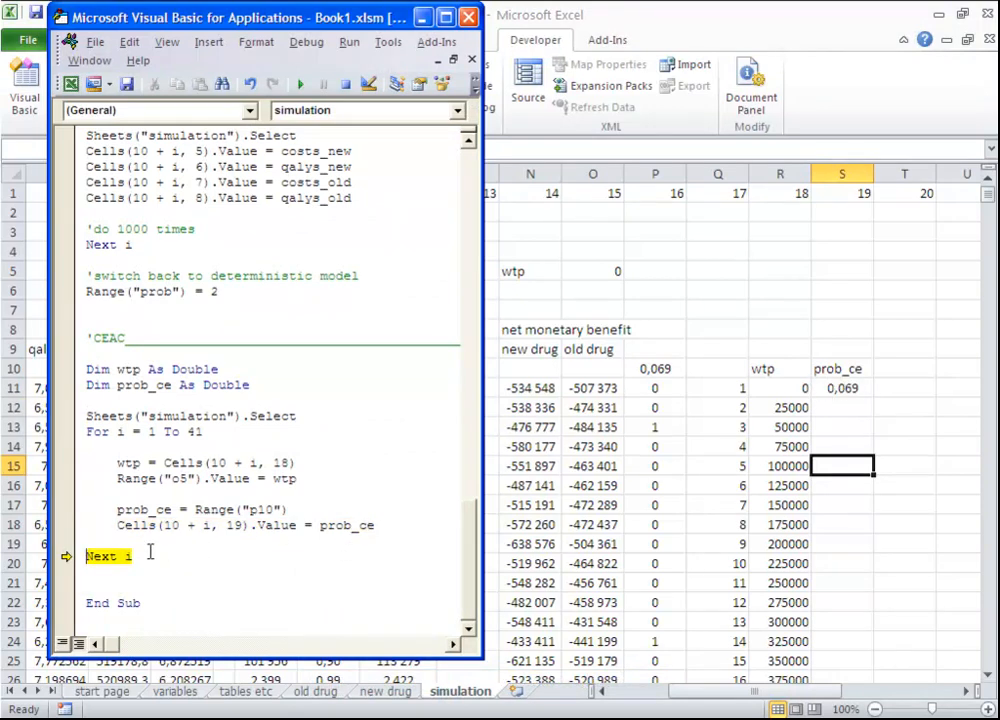
key("F8")
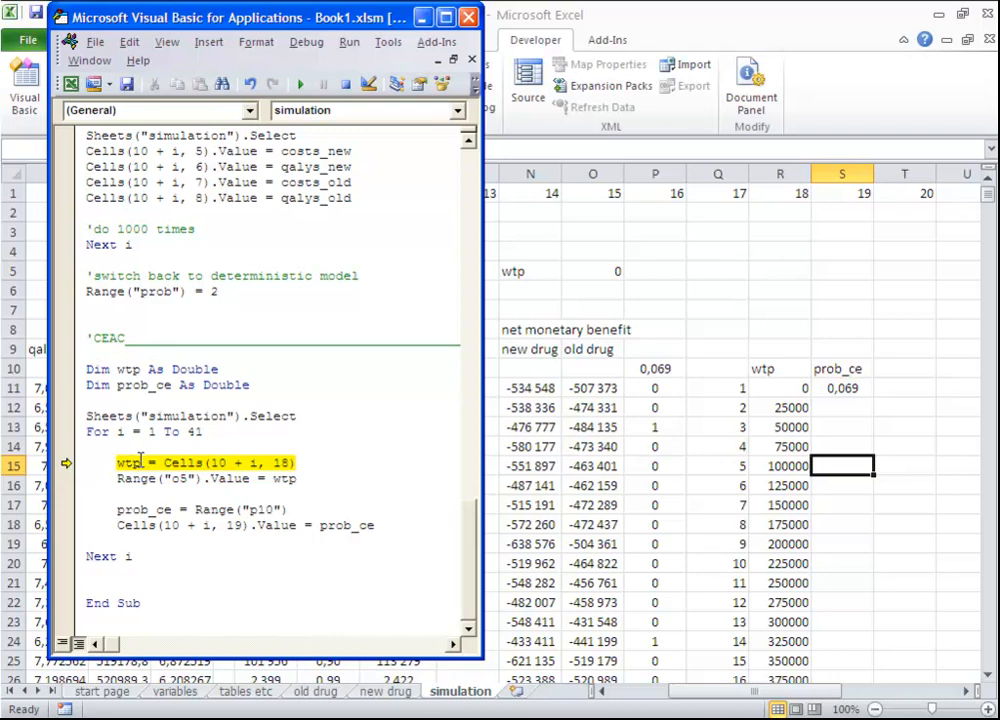
key("F8")
mouse_move(131, 460)
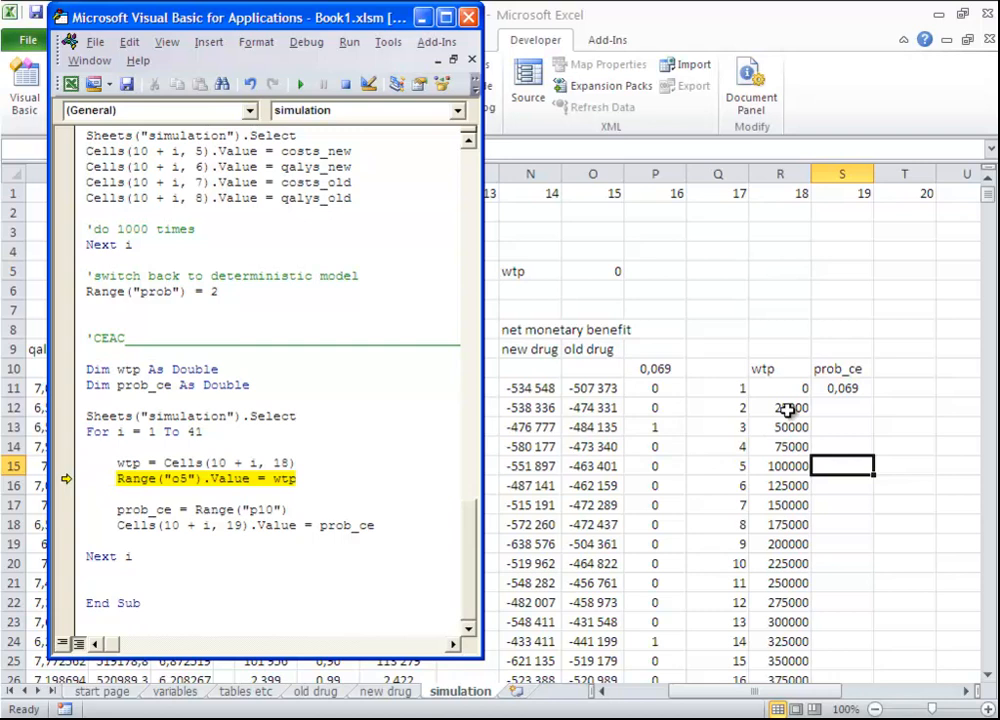
key("F8")
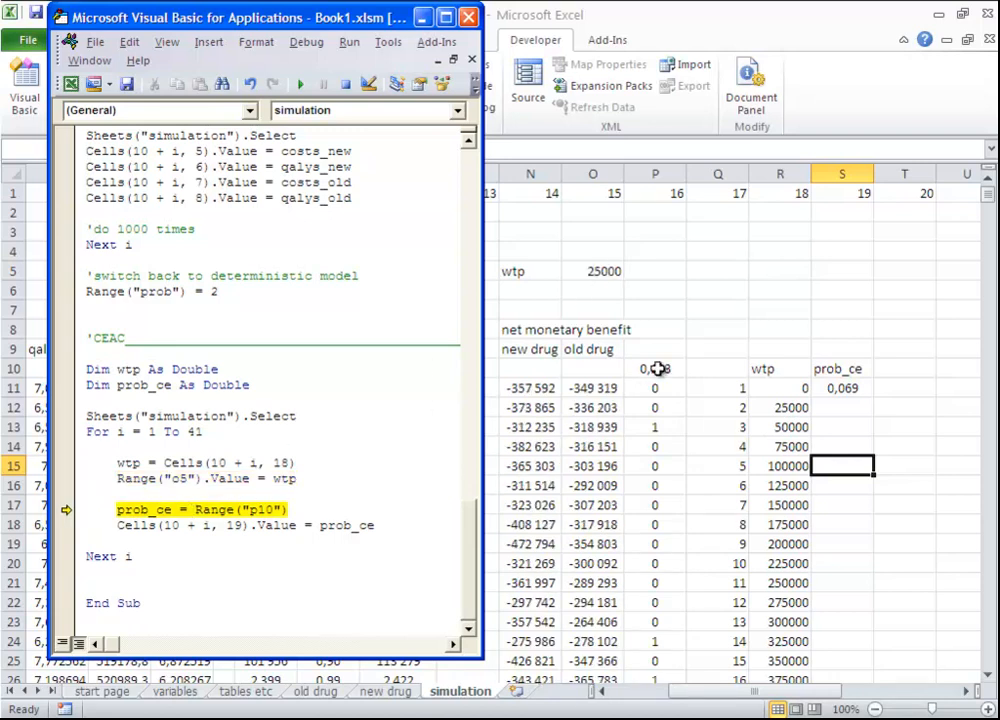
key("F8")
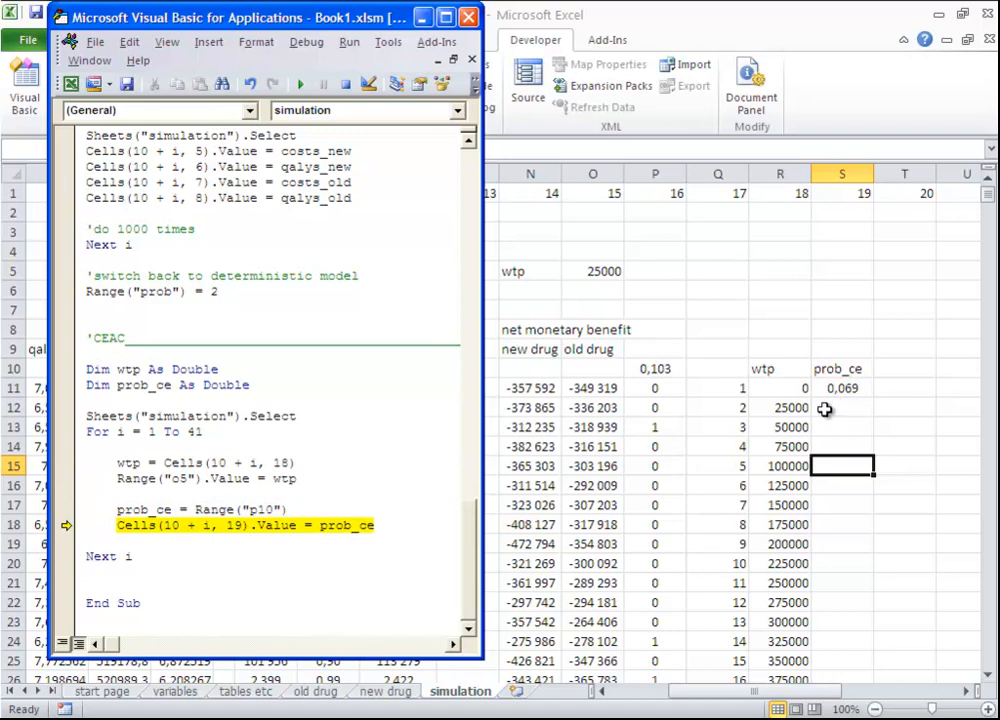
key("F8")
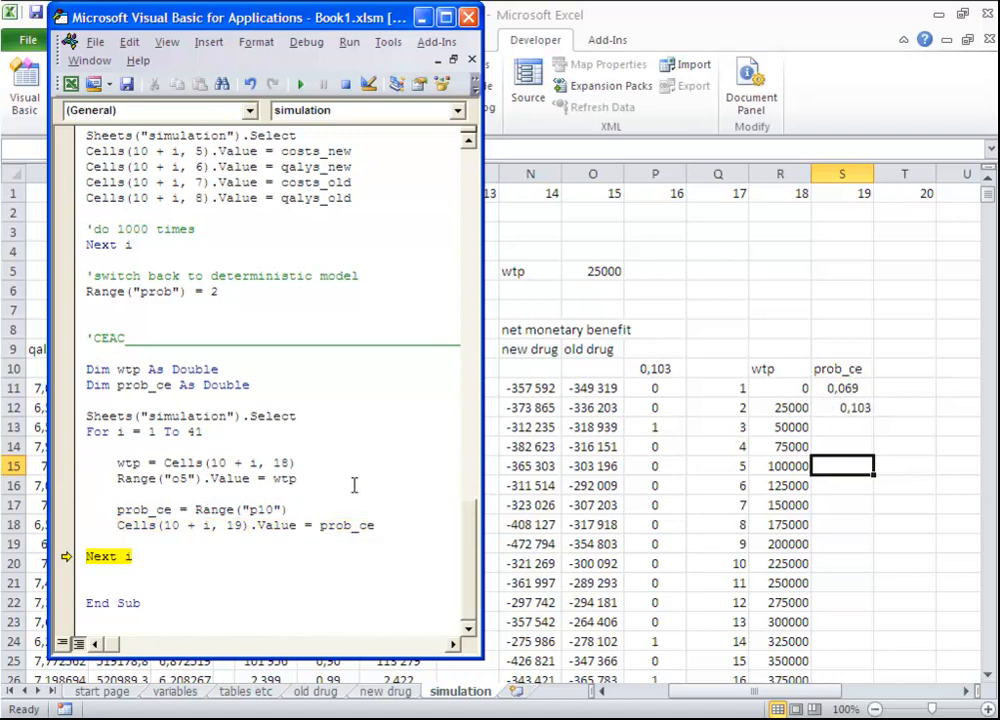
Keep stepping through the CEAC loop line by line to fill prob_ce for wtp values 50000 to 175000
key("F8")
key("F8")
key("F8")
key("F8")
key("F8")
key("F8")
key("F8")
key("F8")
key("F8")
key("F8")
key("F8")
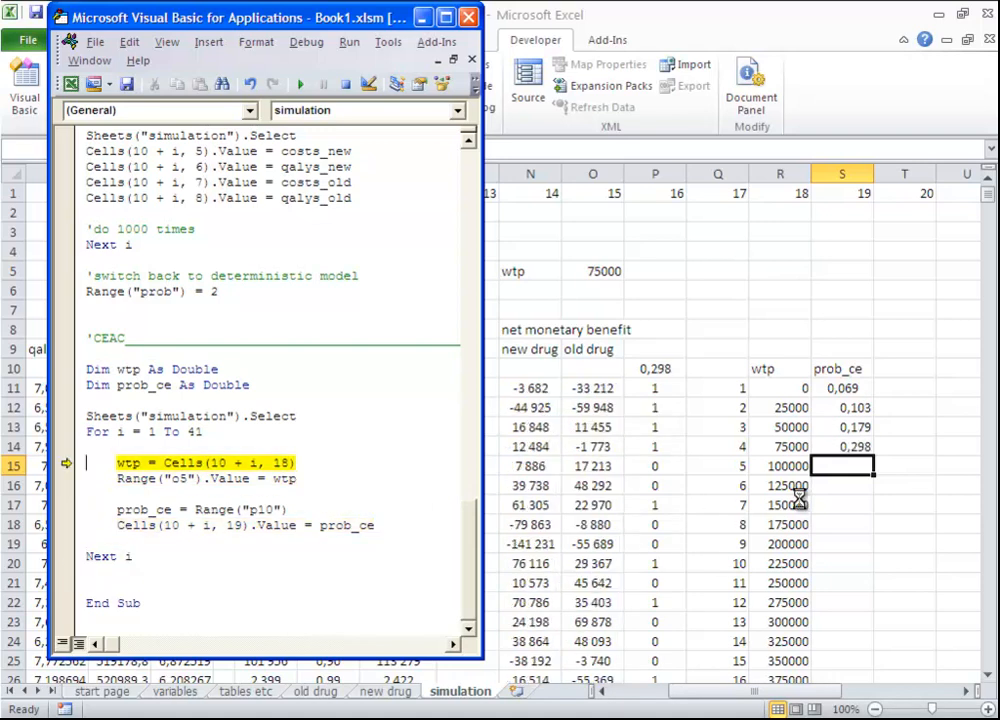
key("F8")
key("F8")
key("F8")
key("F8")
key("F8")
key("F8")
key("F8")
key("F8")
key("F8")
key("F8")
key("F8")
key("F8")
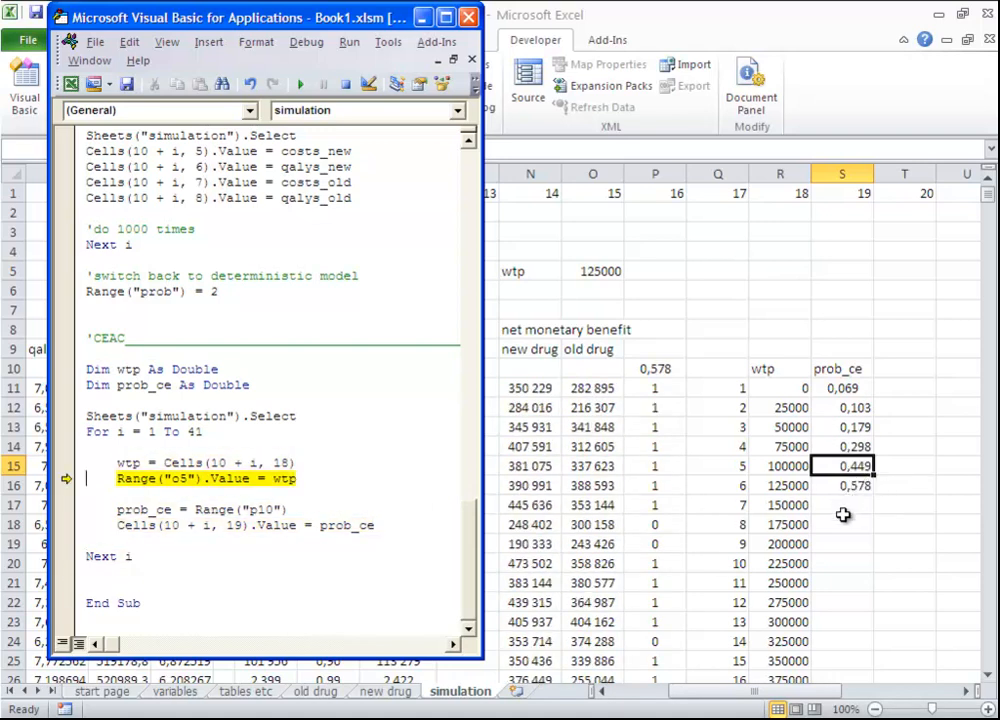
key("F8")
key("F8")
key("F8")
key("F8")
key("F8")
key("F8")
key("F8")
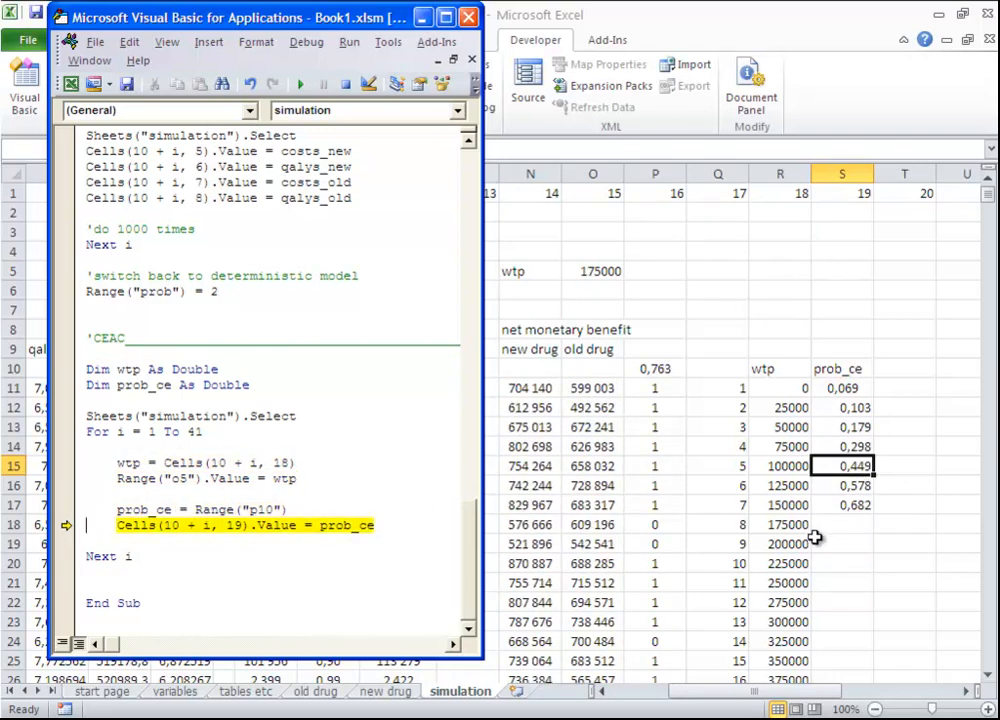
key("F8")
key("F8")
key("F8")
key("F8")
key("F8")
Run the rest of the macro without stepping and check the worksheet's prob_ce column down to wtp 1000000 in row 51
key("F5")
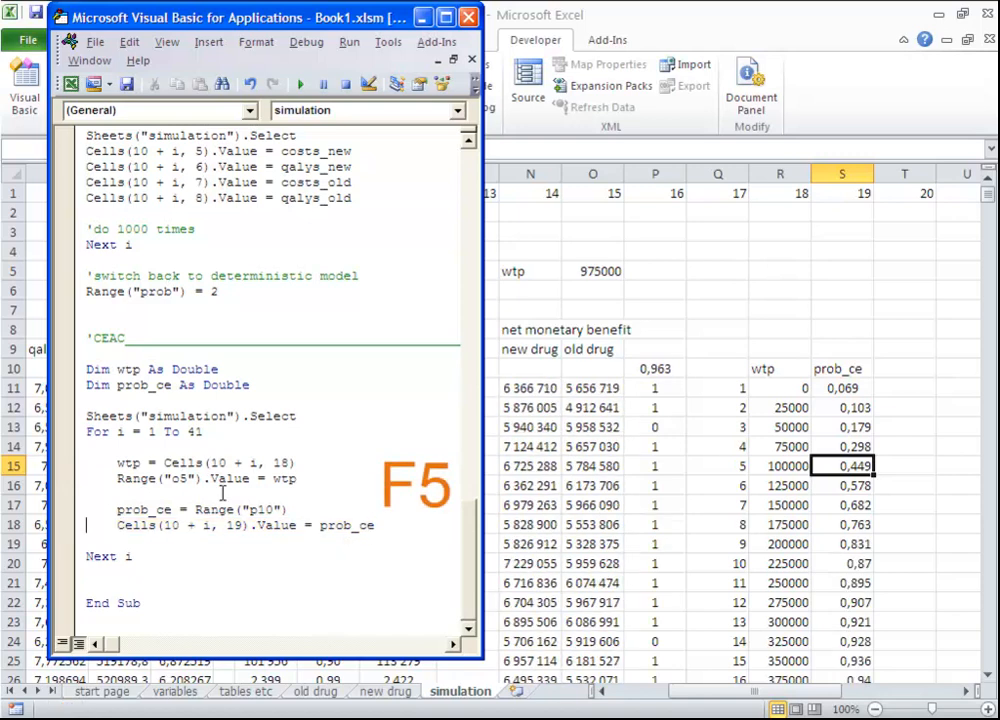
left_click(421, 17)
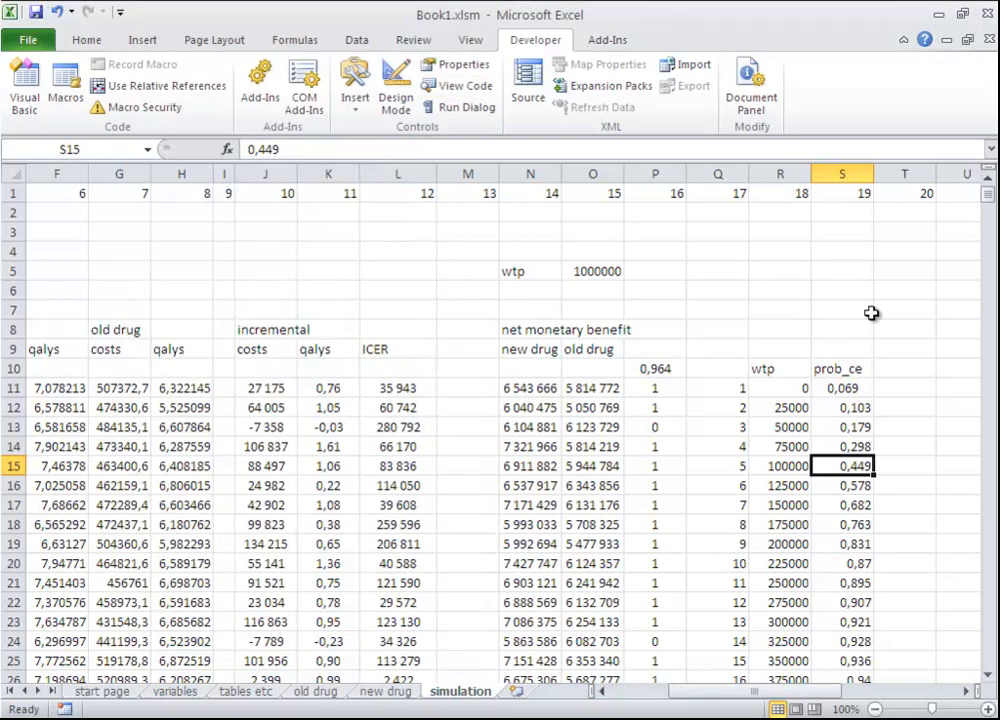
scroll(832, 424, "down", 11)
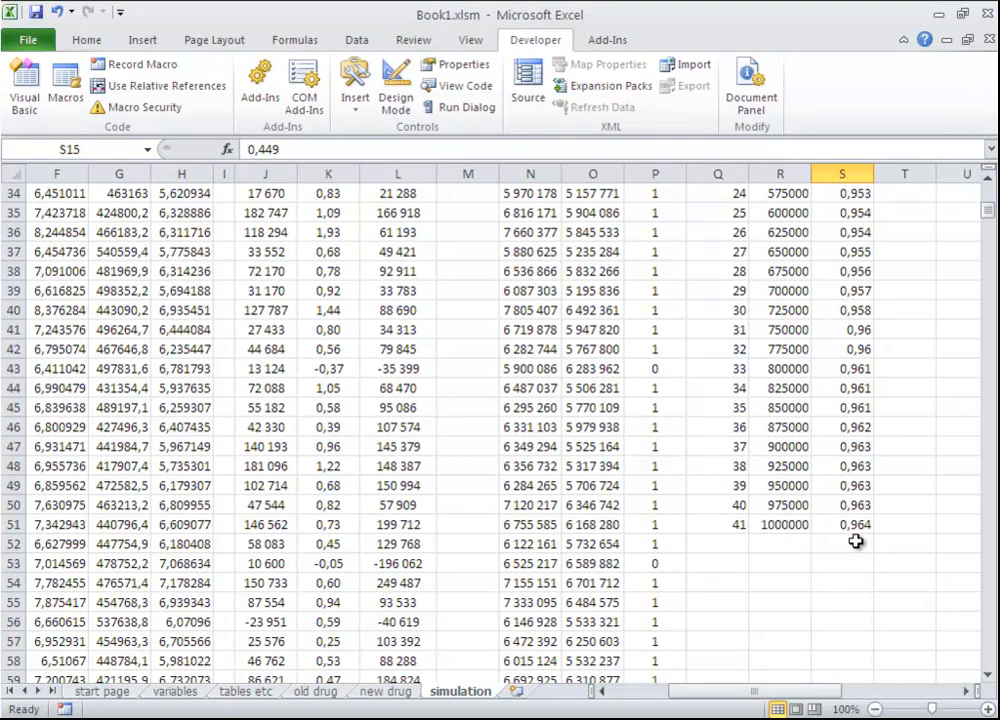
left_click(805, 526)
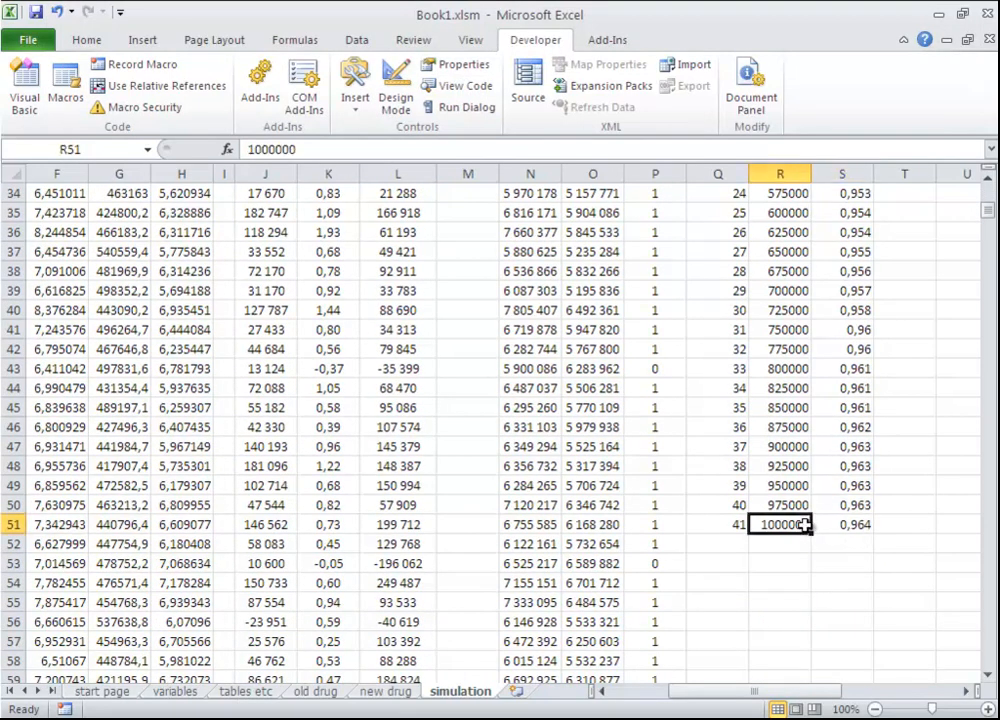
Insert a scatter chart with smooth lines and markers from the wtp and prob_ce values in R11:S51
left_click(856, 526)
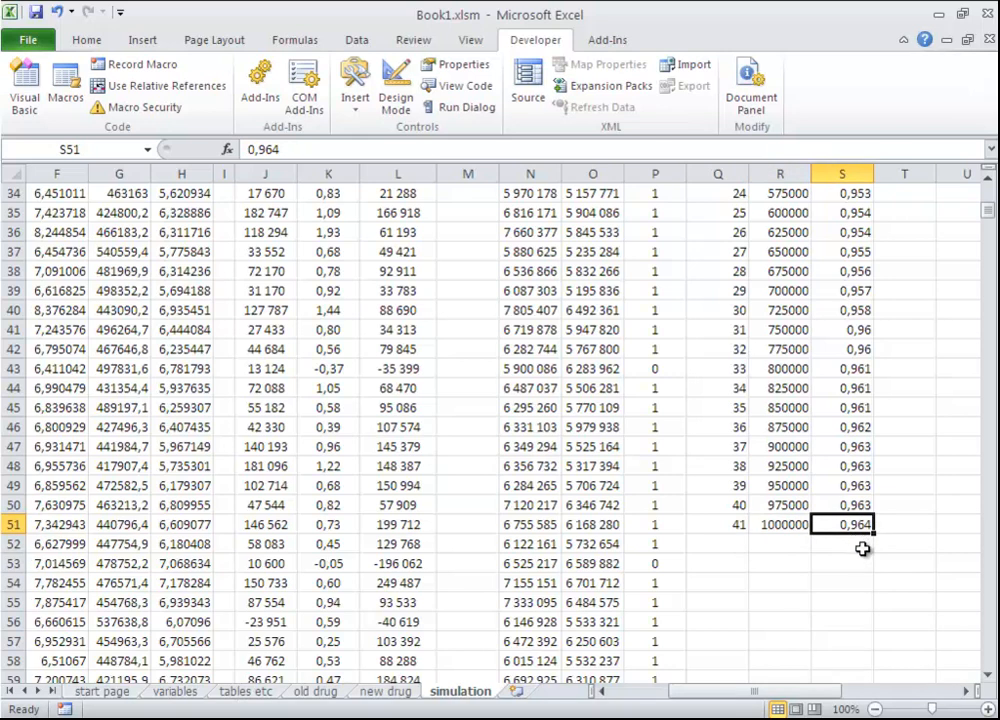
scroll(862, 548, "up", 11)
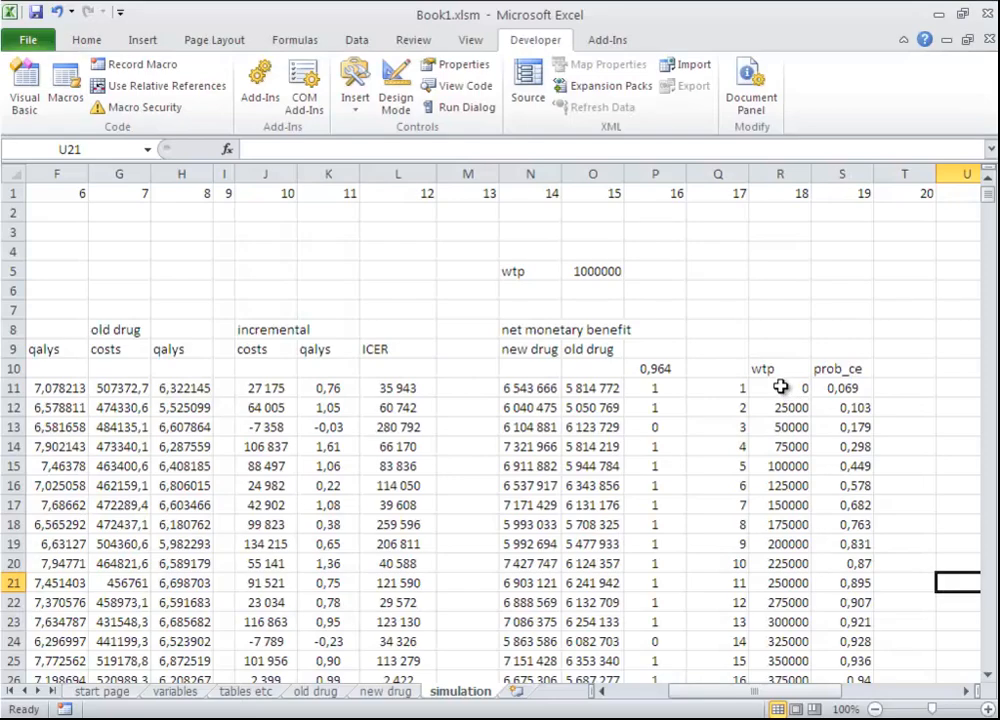
left_click_drag(776, 310, 838, 622)
left_click(143, 40)
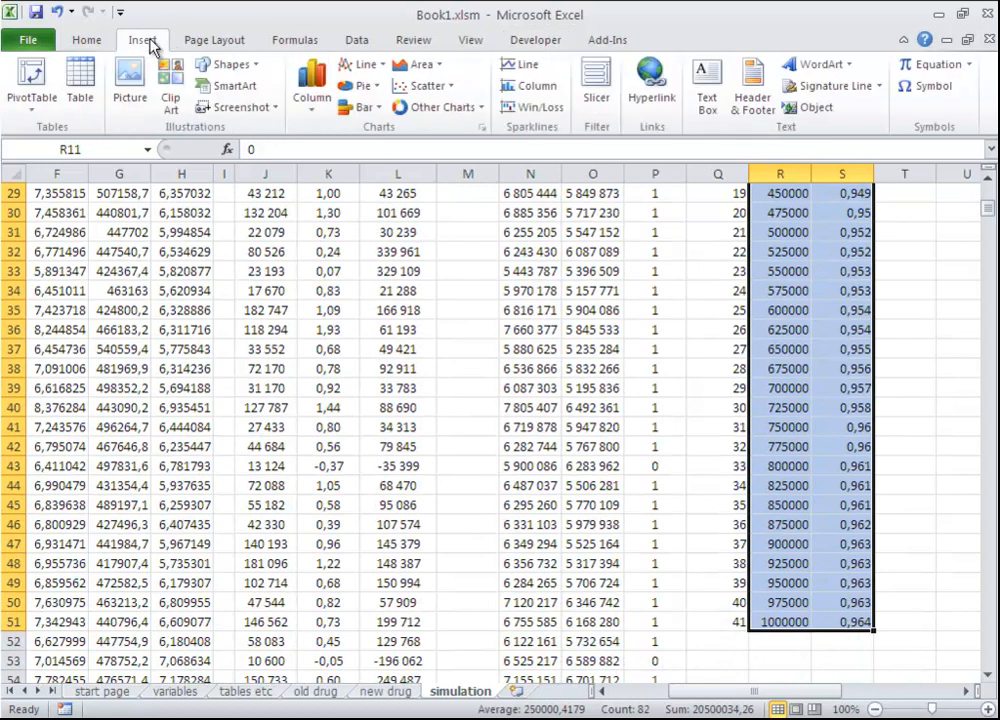
left_click(398, 88)
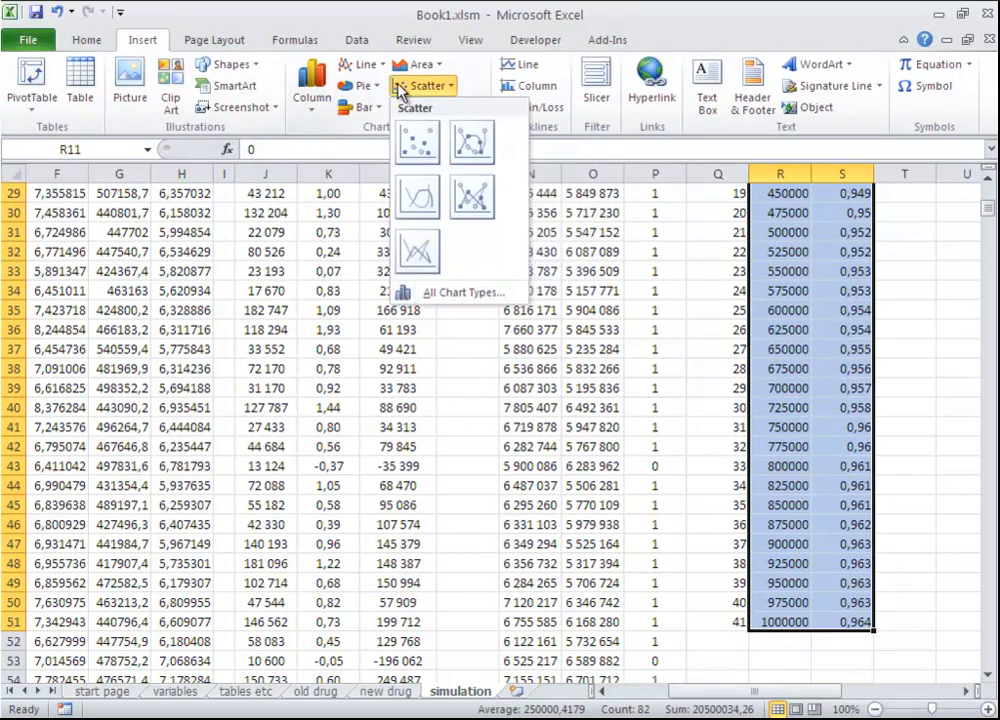
left_click(463, 141)
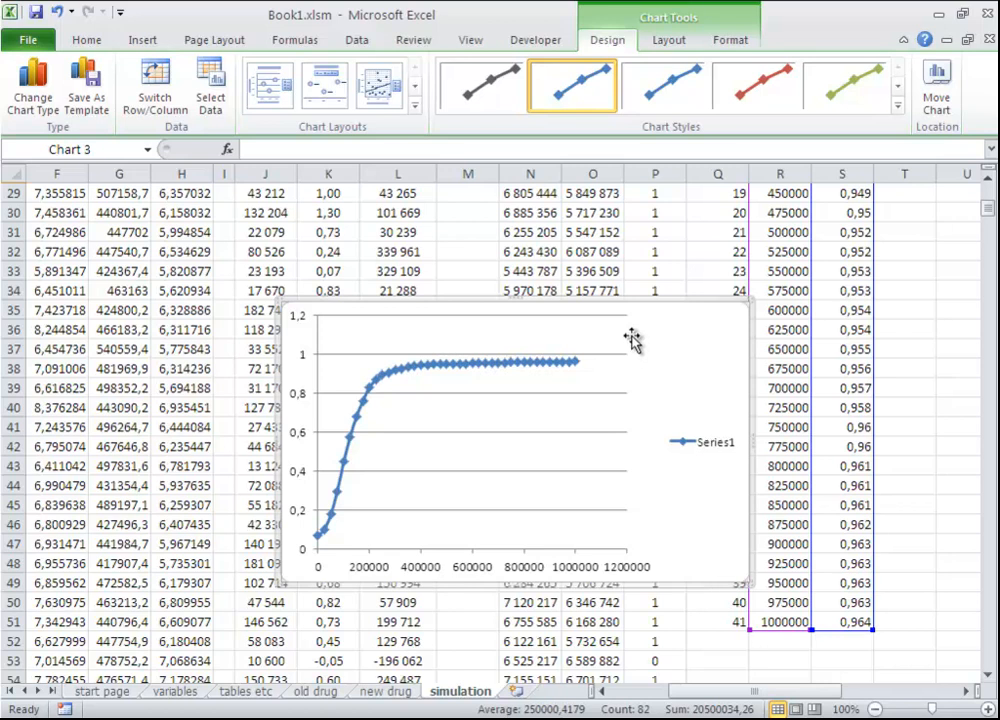
Move the new chart up the simulation sheet to start at row 8, beside the top of the wtp table
left_click_drag(643, 304, 636, 270)
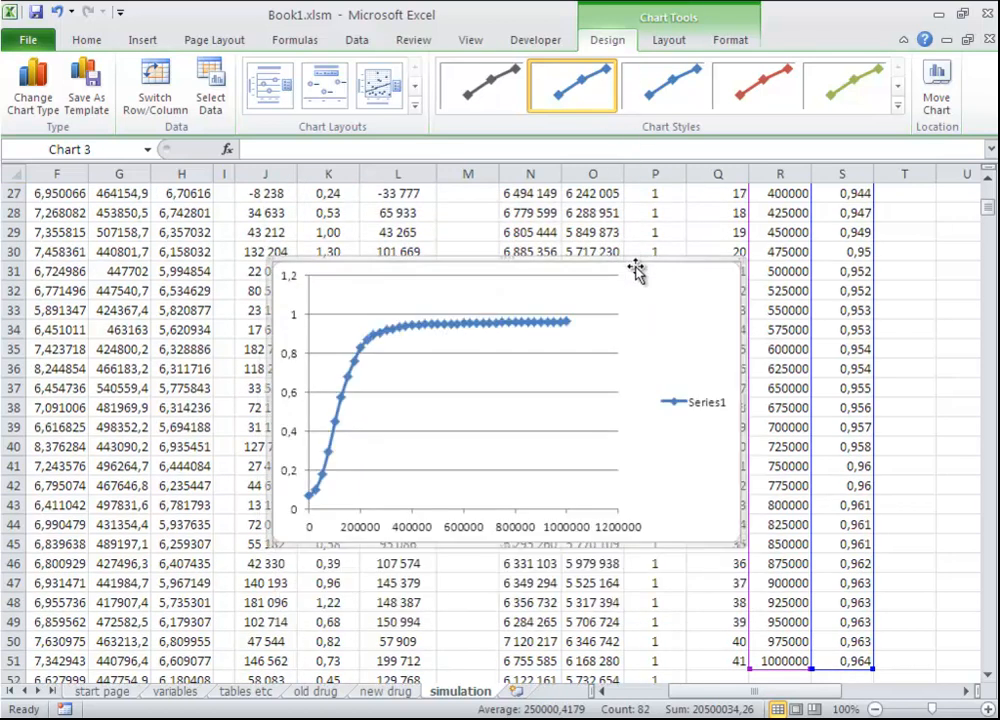
scroll(641, 499, "up", 5)
left_click_drag(643, 600, 634, 230)
scroll(634, 230, "up", 4)
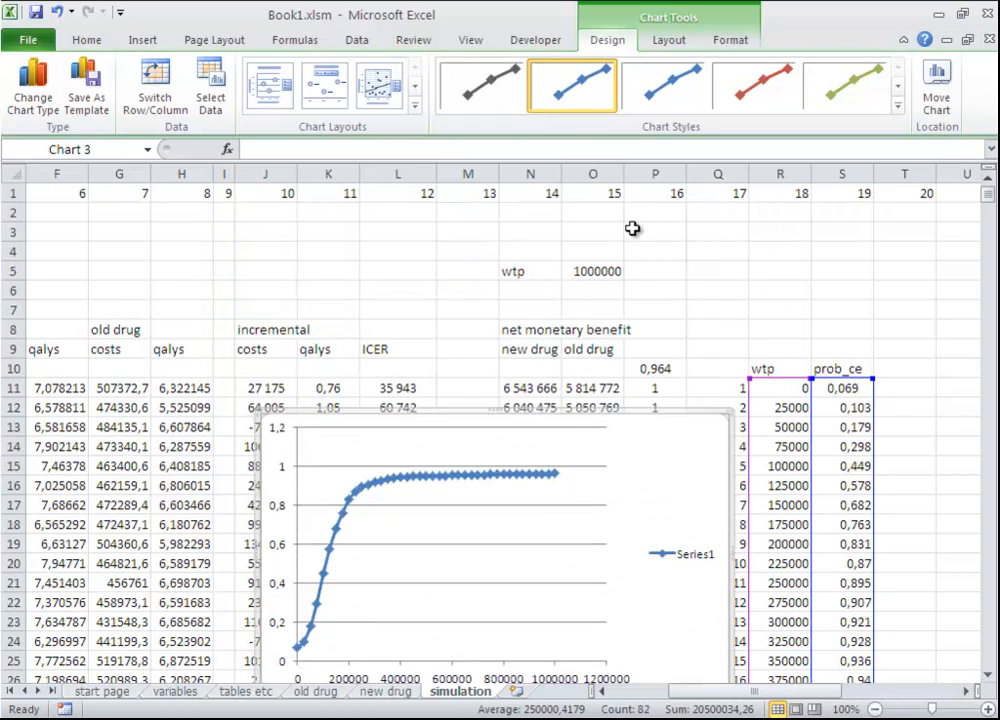
left_click_drag(641, 411, 638, 319)
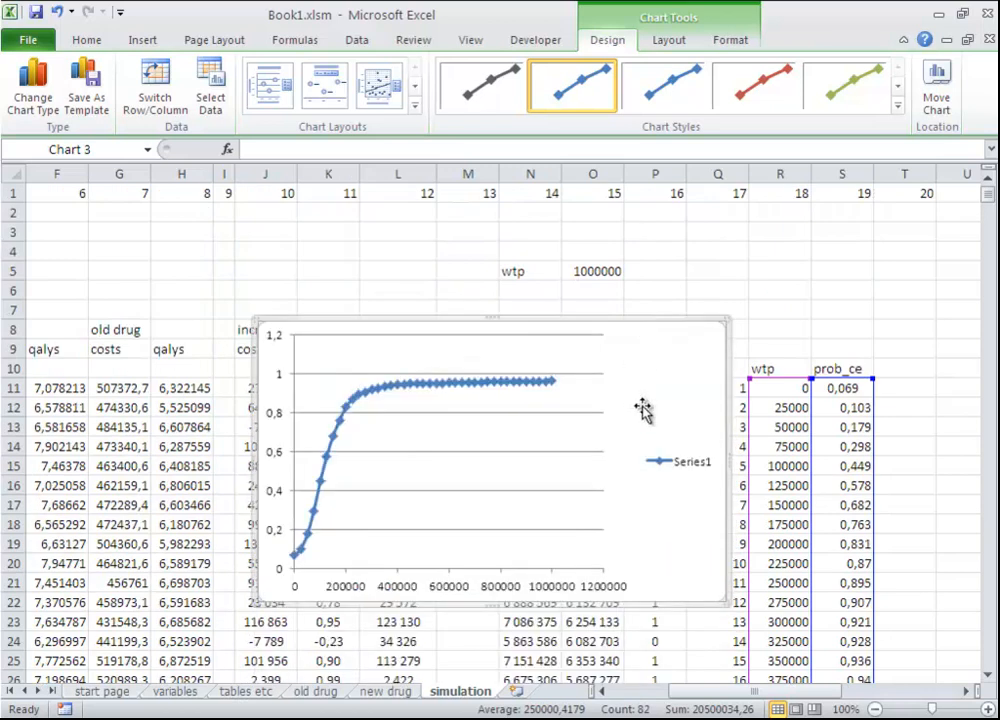
Delete the chart's legend and its horizontal gridlines
left_click(687, 470)
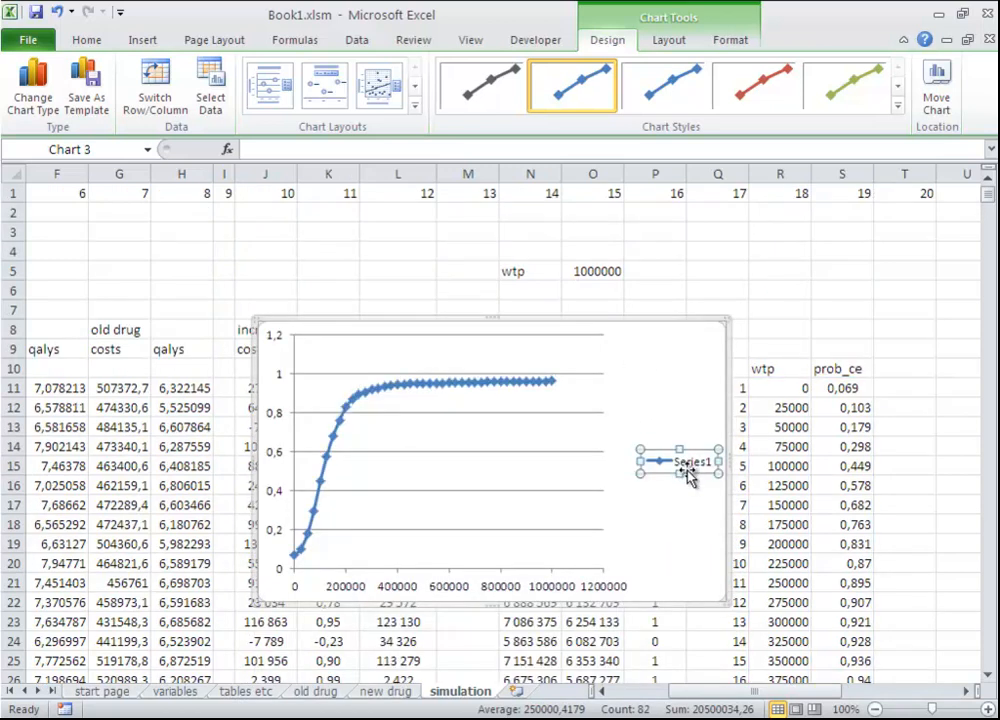
key("Delete")
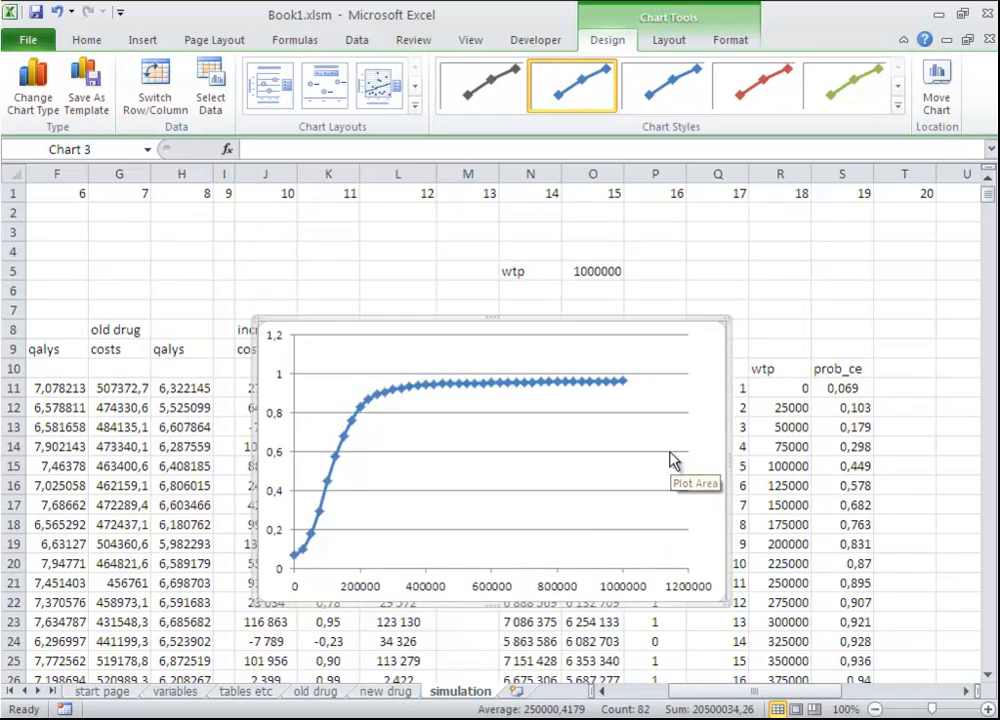
left_click(670, 452)
key("Delete")
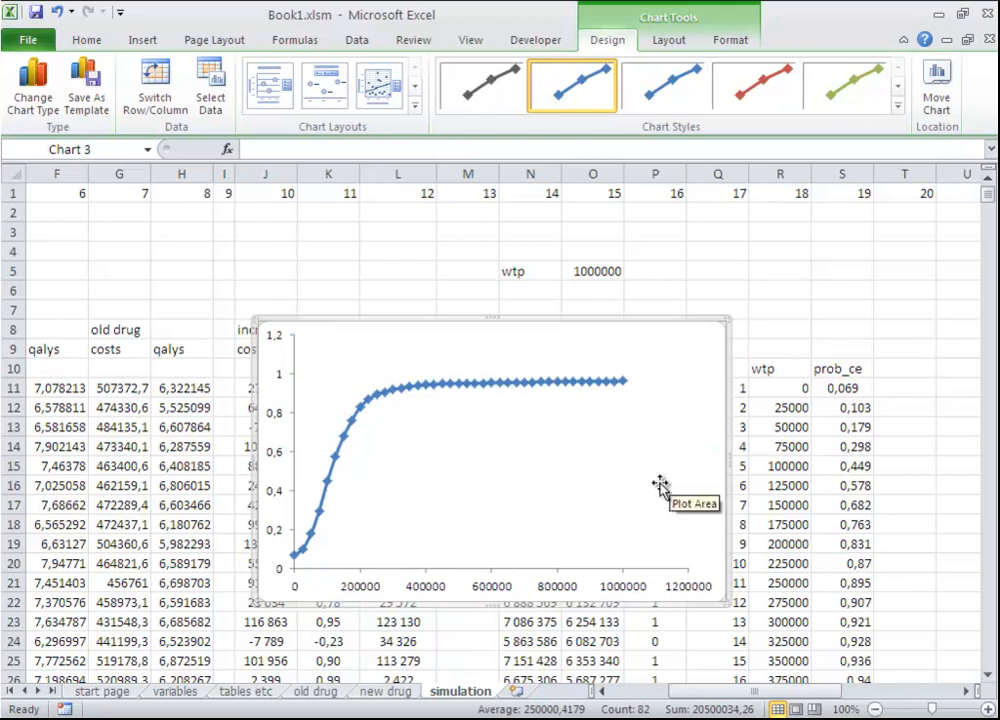
Fix the horizontal axis maximum at 1000000 and its major unit at 200000
double_click(632, 593)
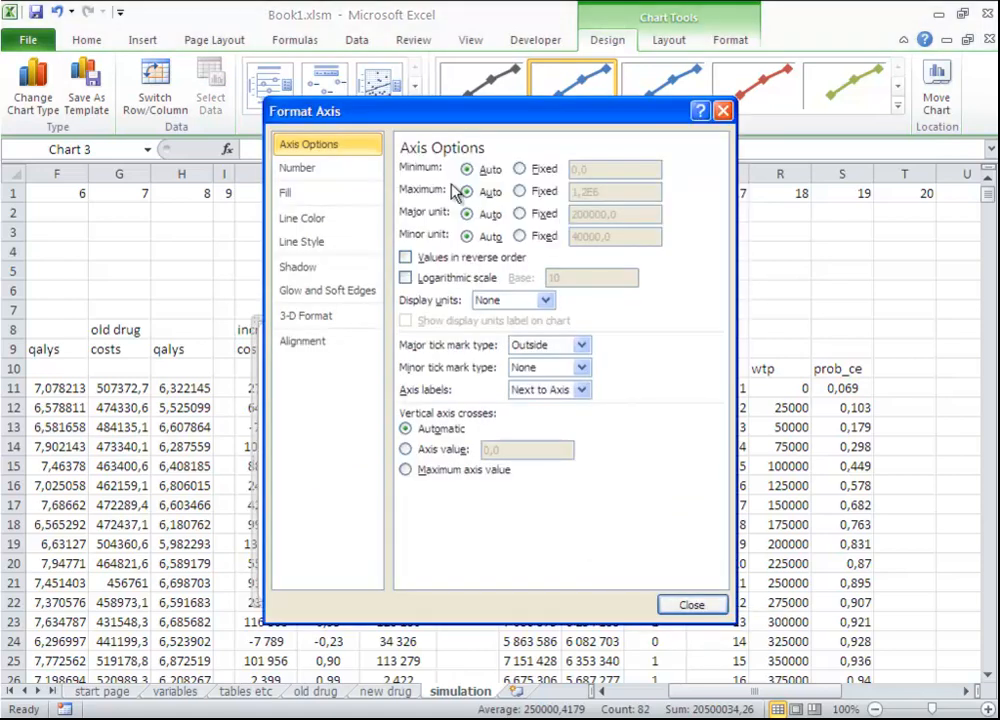
left_click(520, 191)
left_click_drag(612, 192, 542, 192)
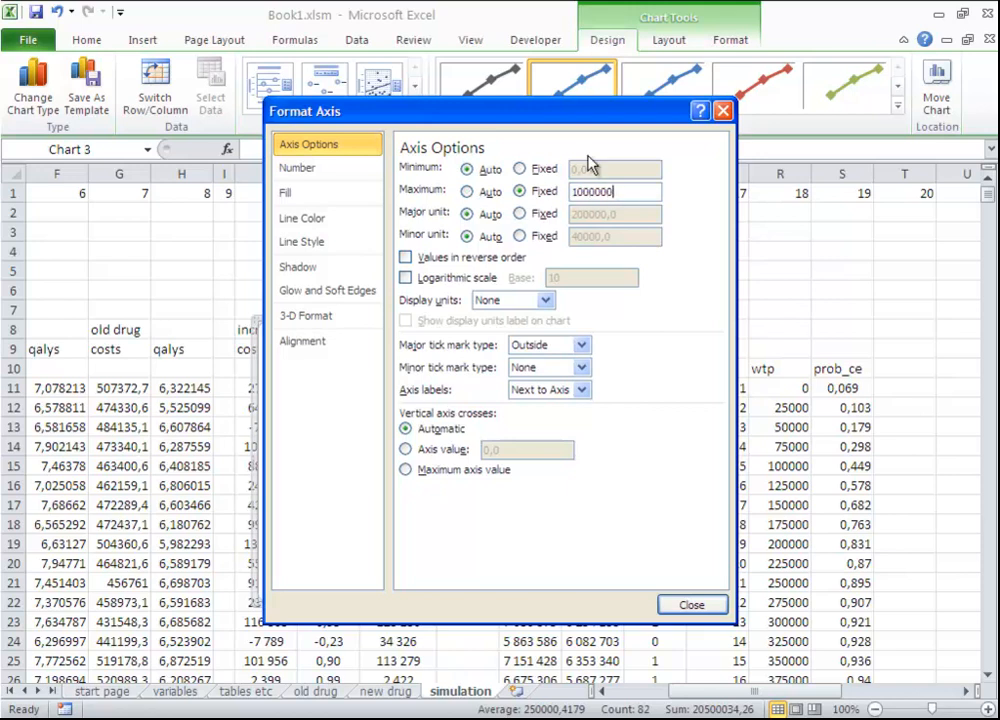
left_click(519, 214)
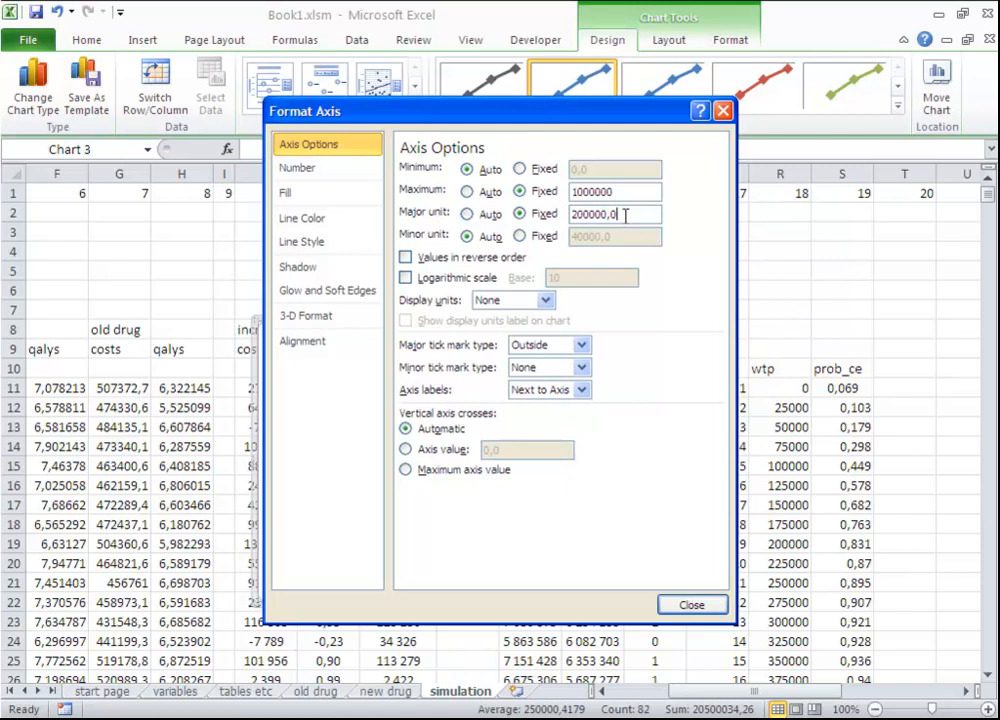
left_click(703, 606)
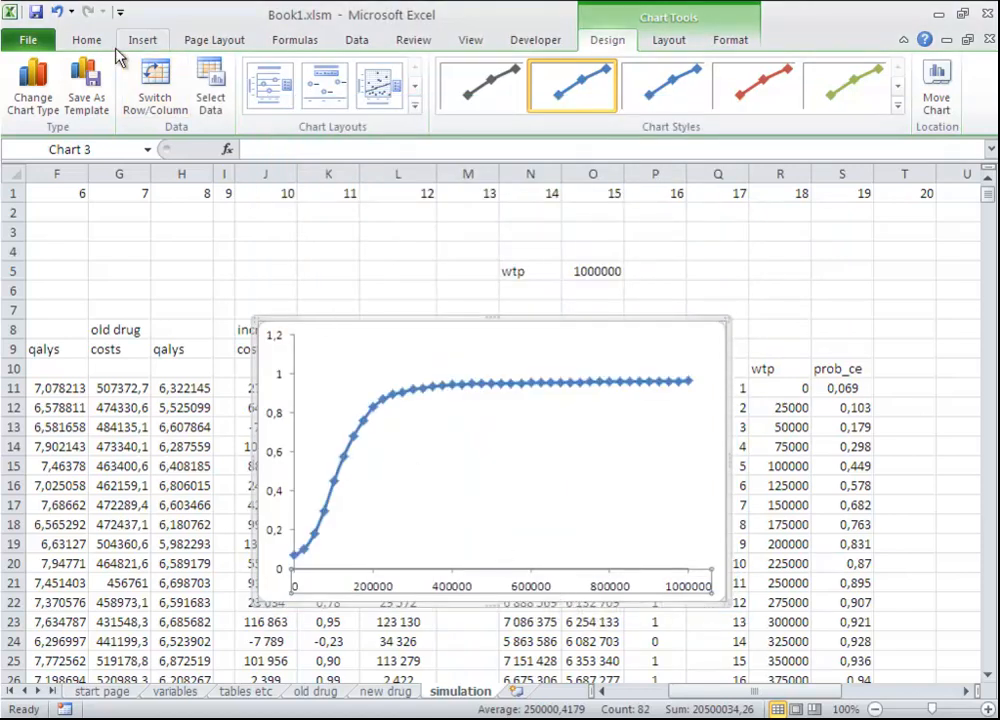
Make the horizontal axis labels bold and set their font size to 12
left_click(86, 40)
left_click(96, 100)
left_click(229, 72)
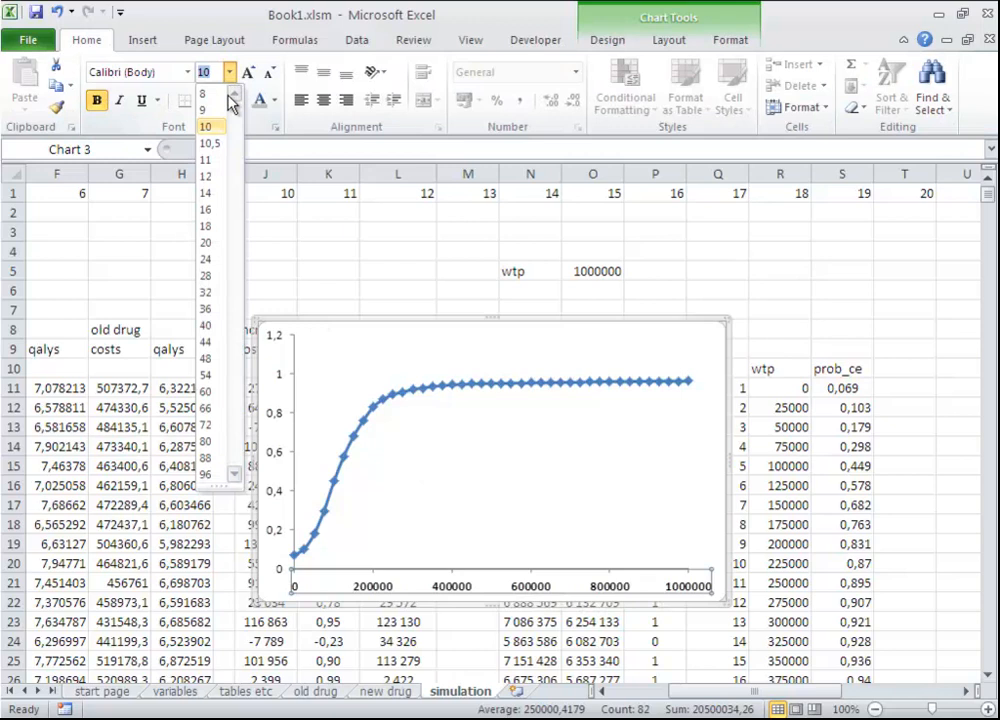
left_click(218, 194)
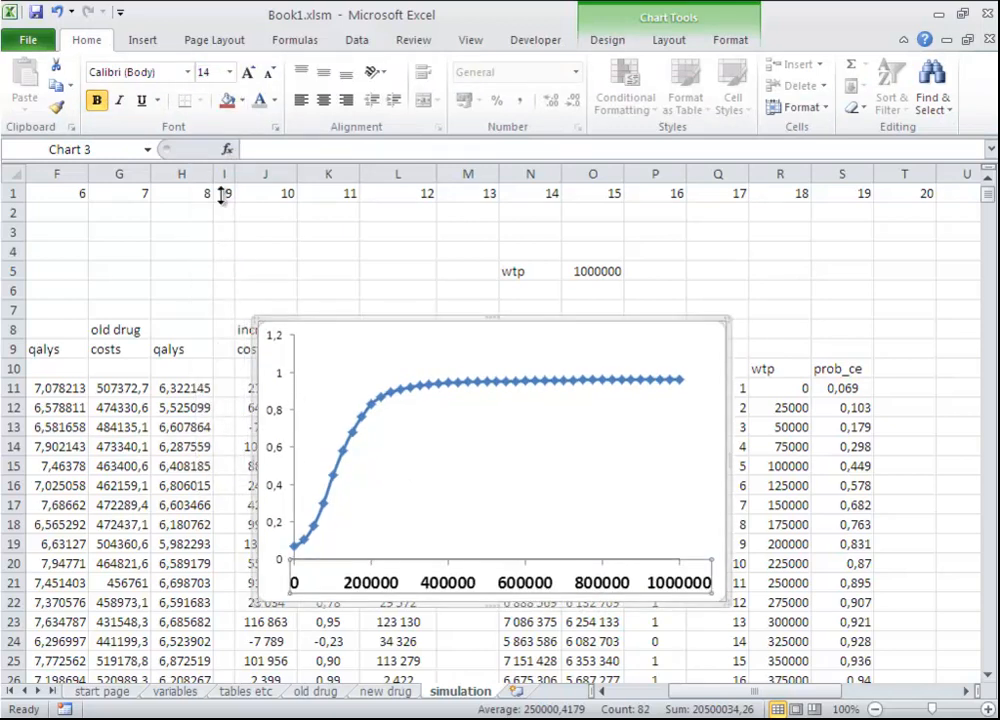
left_click(229, 72)
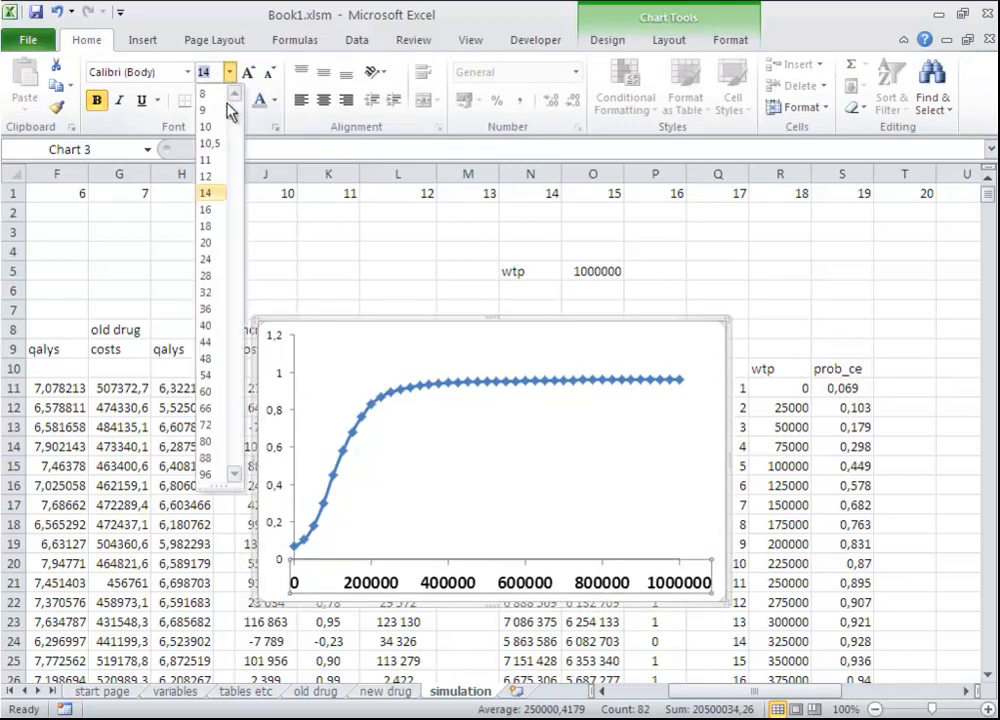
left_click(223, 178)
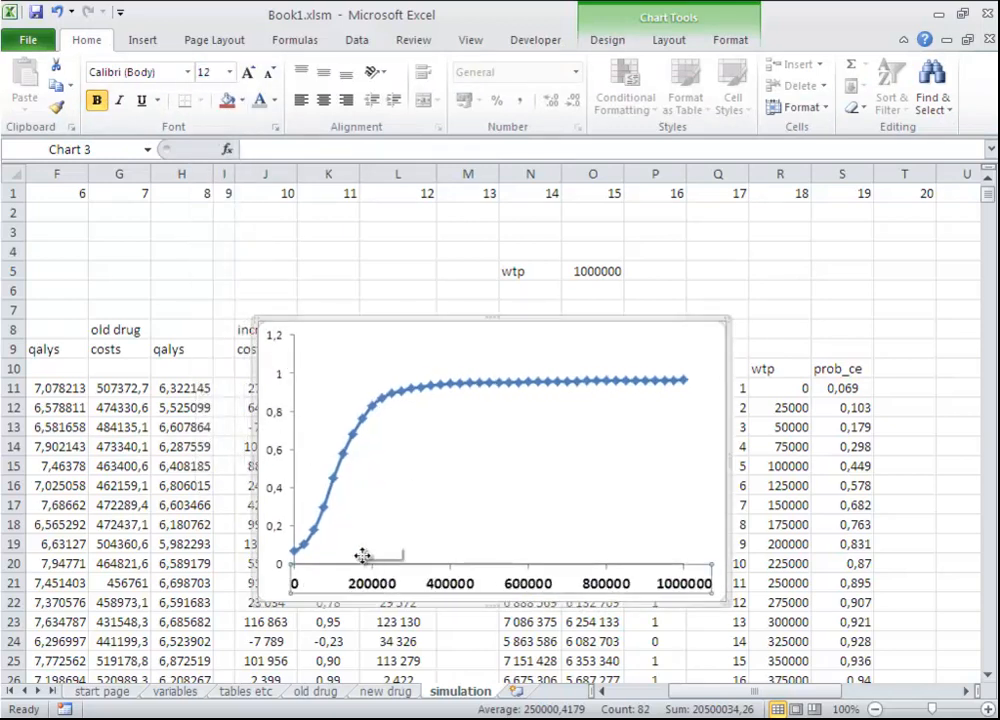
Format the horizontal axis labels as numbers with 0 decimal places and a thousands separator
double_click(373, 592)
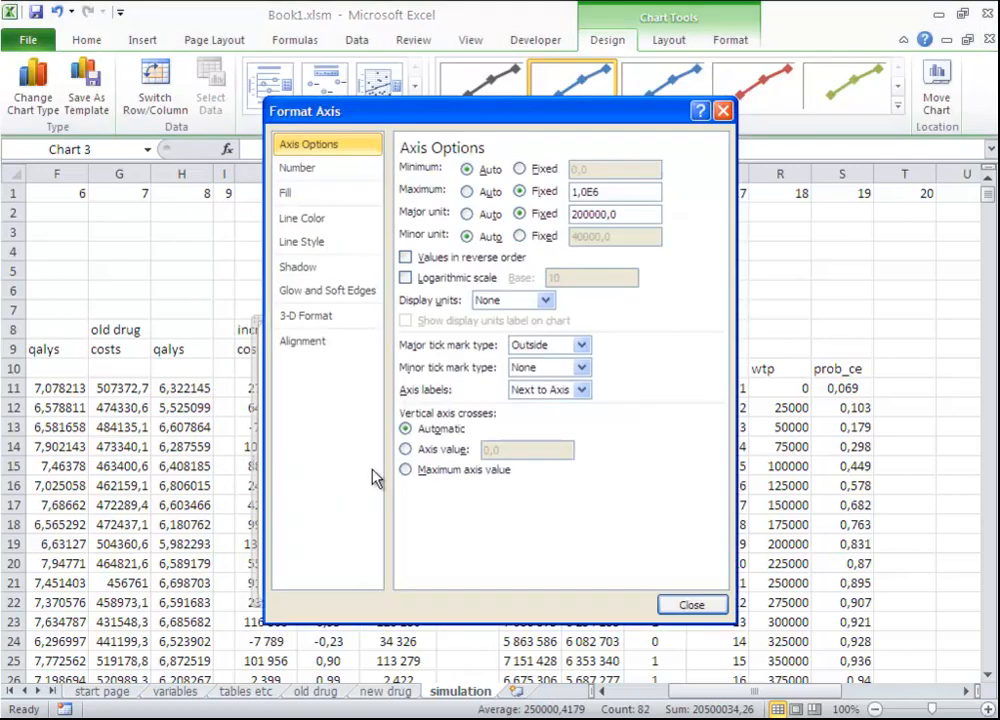
left_click(330, 168)
left_click(425, 197)
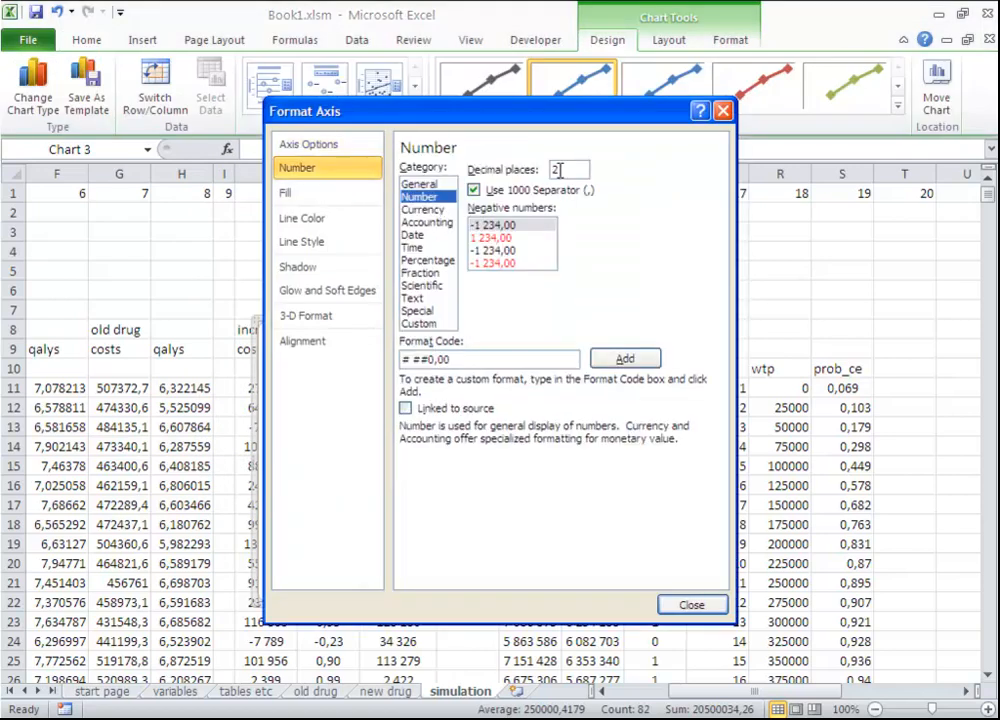
left_click_drag(560, 170, 543, 177)
type("0")
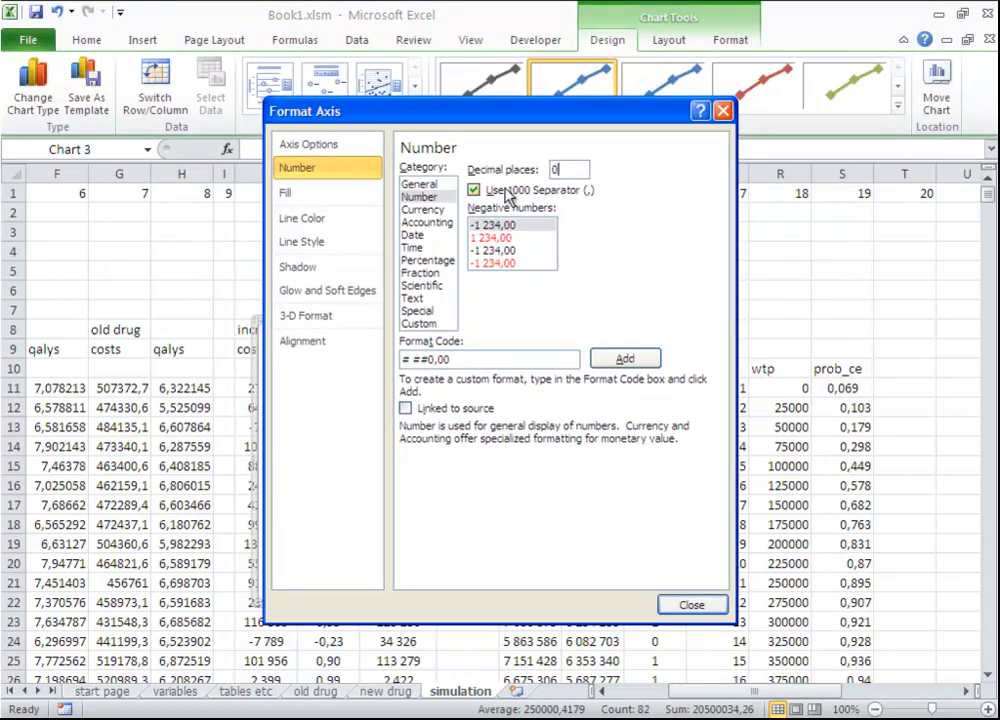
left_click(691, 604)
left_click(678, 493)
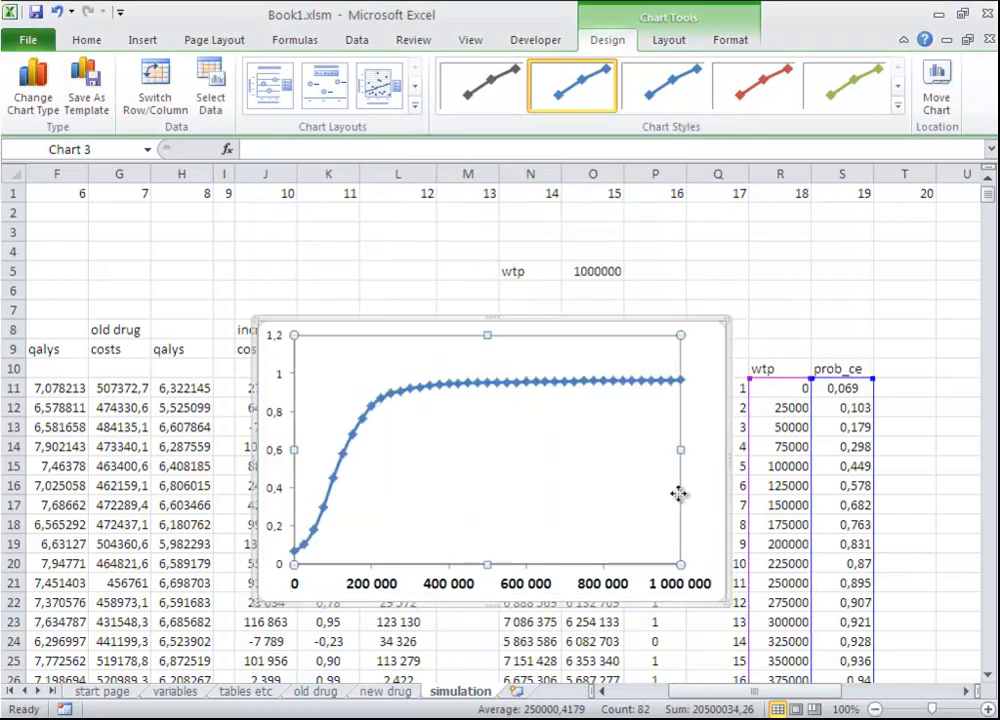
Fix the vertical axis maximum at 1 and its major unit at 0,1
left_click(271, 455)
double_click(271, 455)
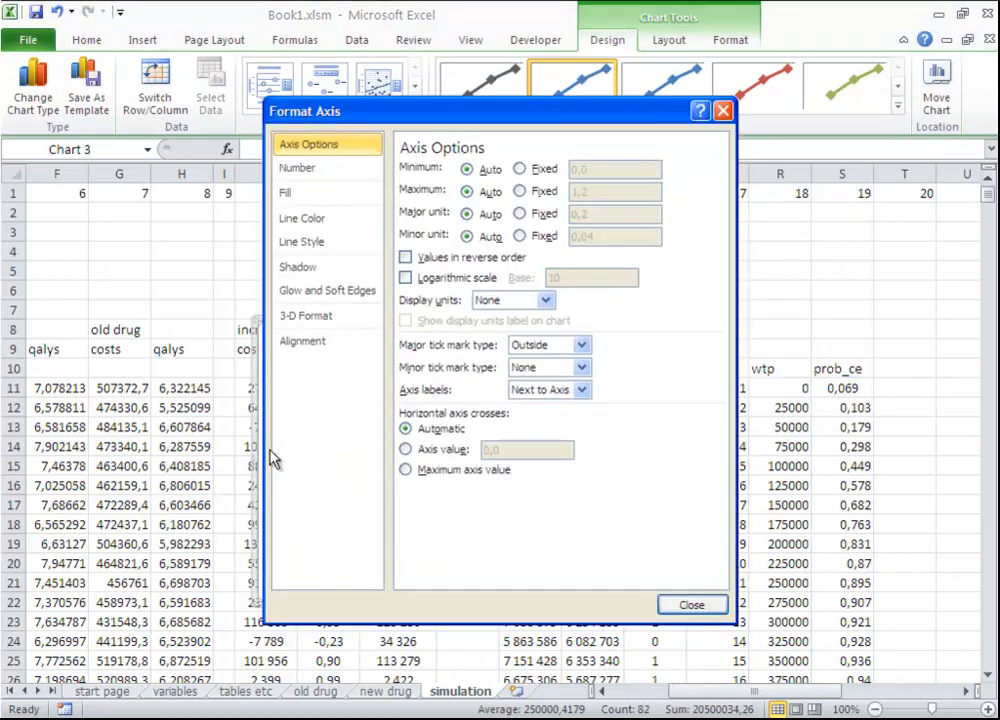
left_click(521, 191)
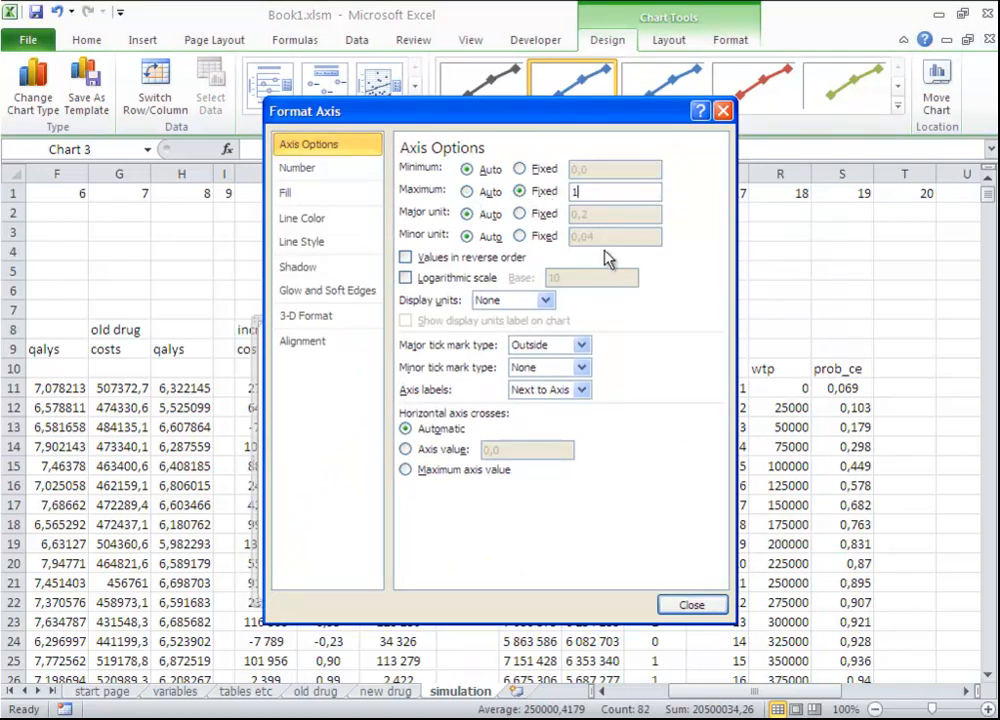
left_click(517, 216)
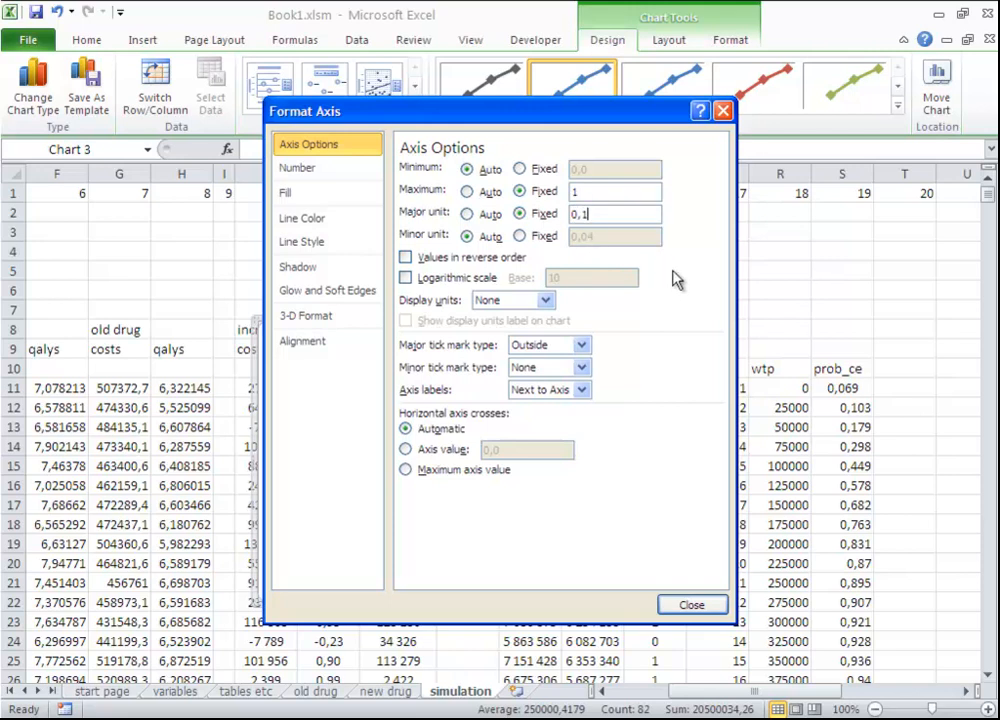
key("Tab")
Format the vertical axis labels as percentages with 0 decimal places
left_click_drag(447, 120, 608, 114)
left_click(472, 159)
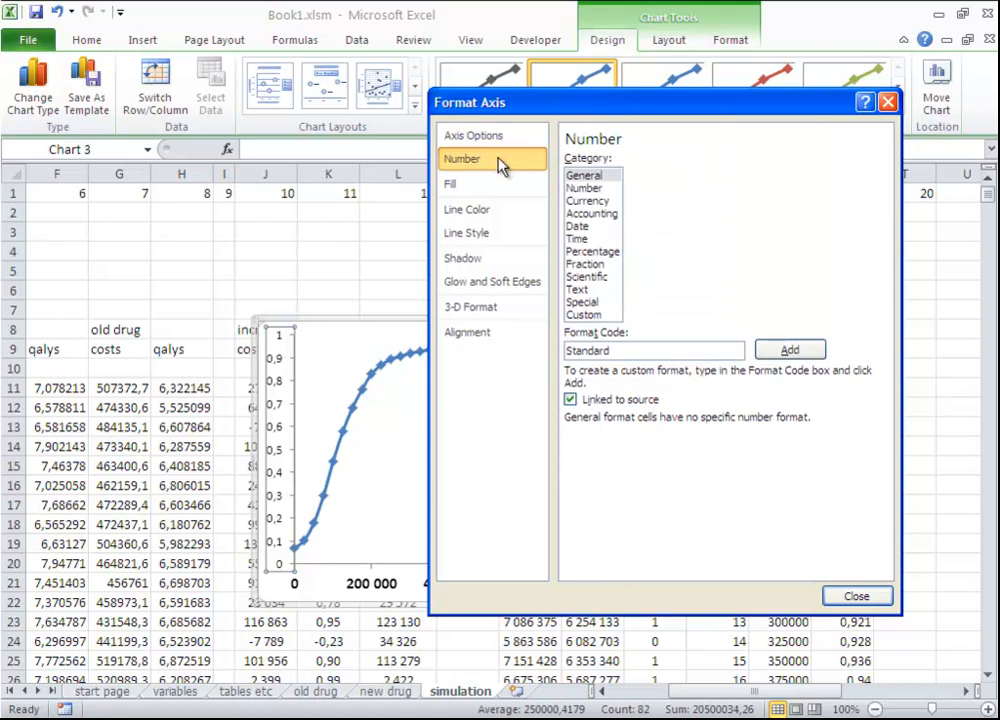
left_click(592, 252)
double_click(727, 158)
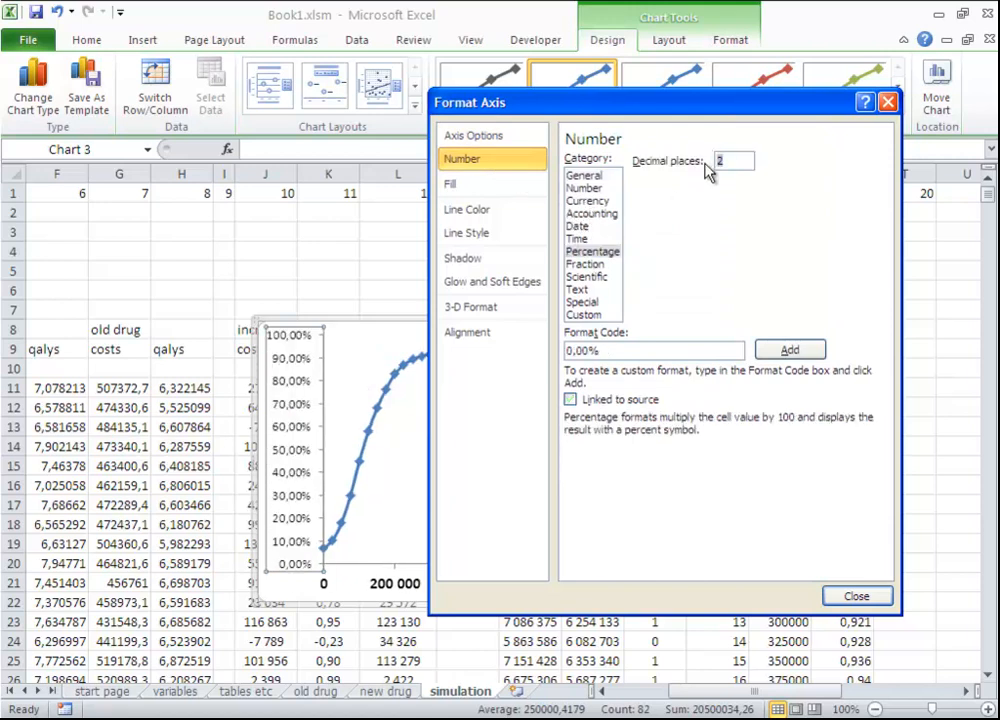
left_click(872, 594)
Make the vertical axis labels bold at font size 12 and deselect the chart
left_click(87, 40)
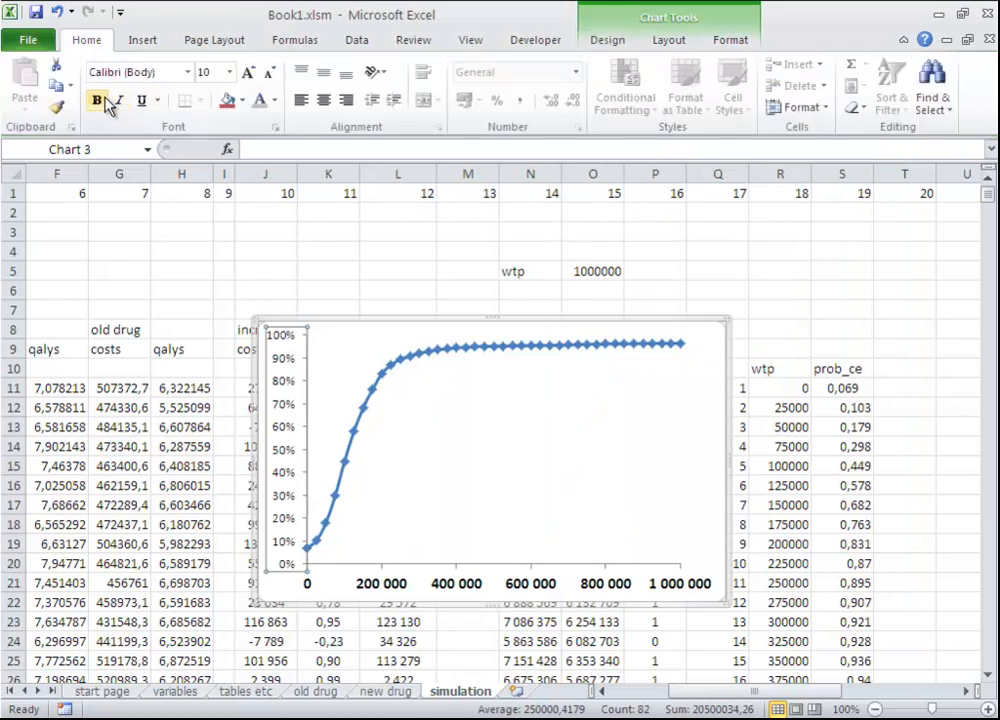
left_click(231, 73)
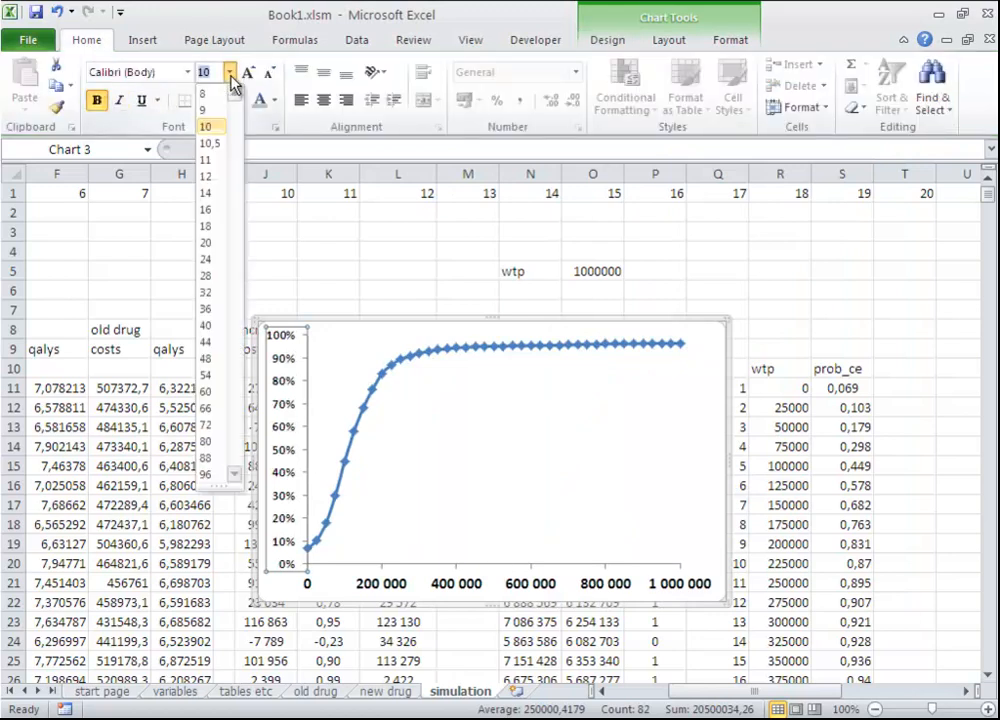
left_click(206, 175)
left_click(315, 290)
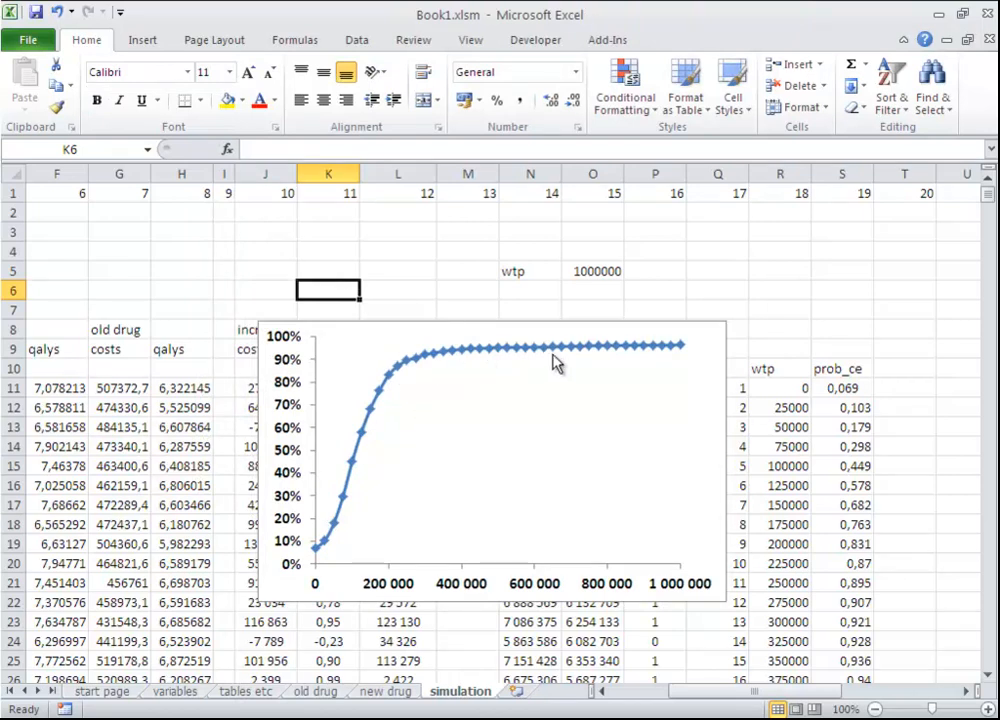
Remove the markers from the data series by setting its marker type to None
left_click(379, 396)
double_click(379, 396)
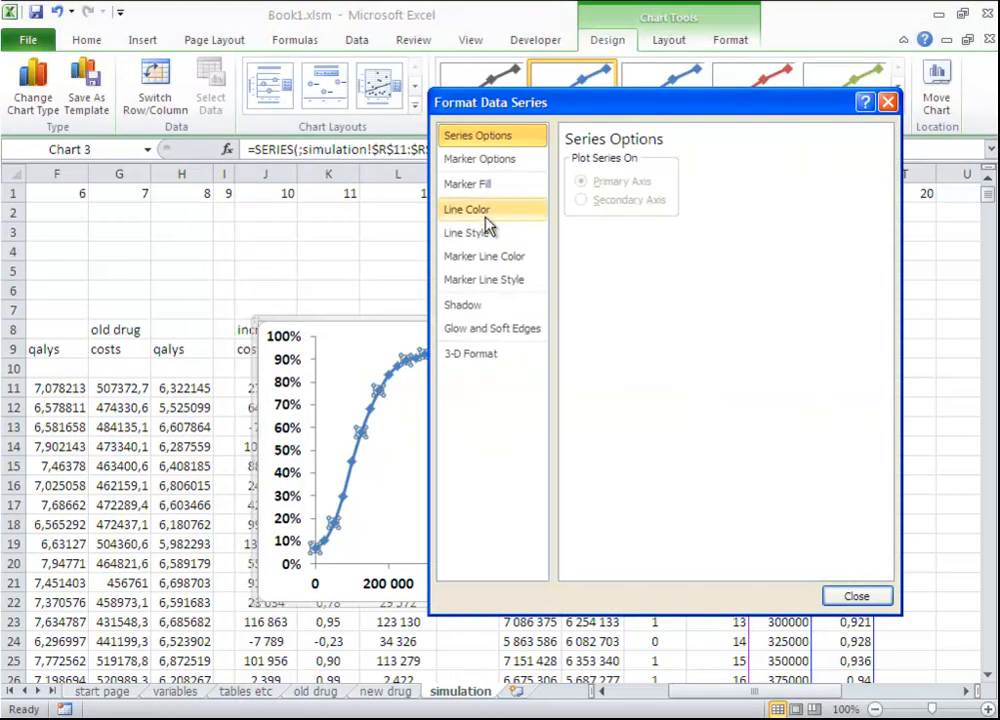
left_click(492, 168)
left_click(581, 201)
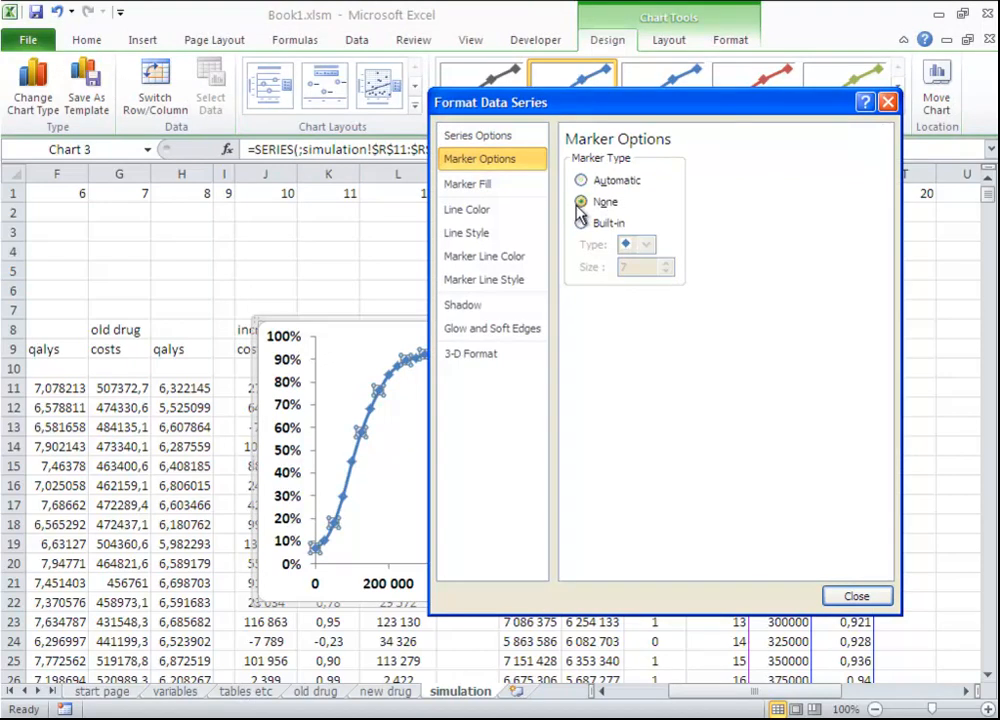
left_click(844, 596)
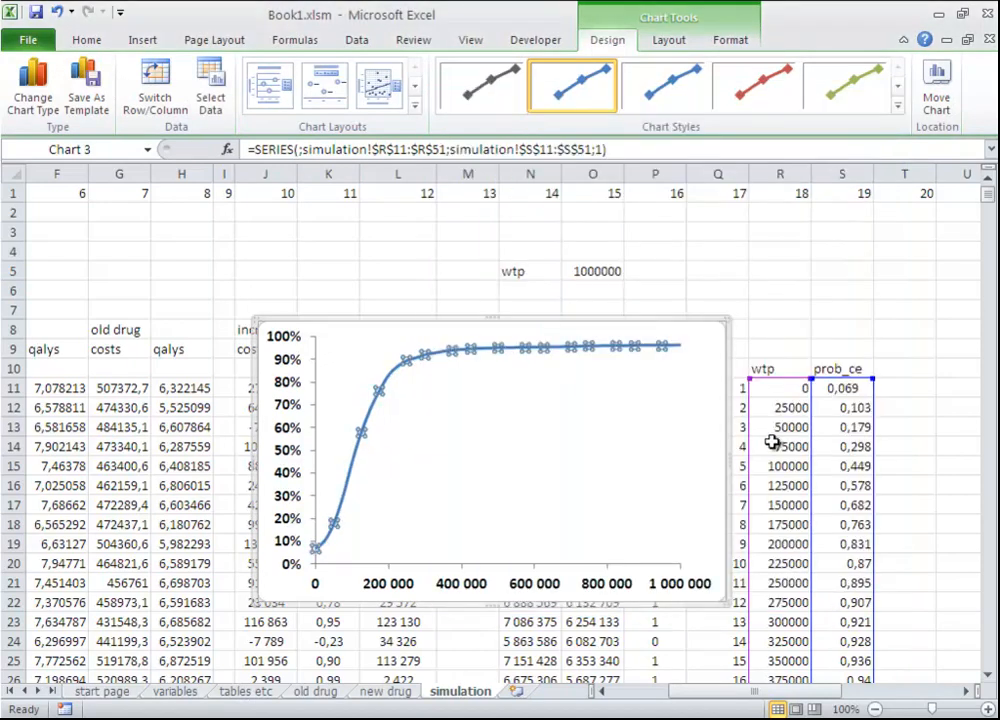
Add a horizontal axis title below the axis reading "willingness to pay (SEK/QALY)"
left_click(670, 42)
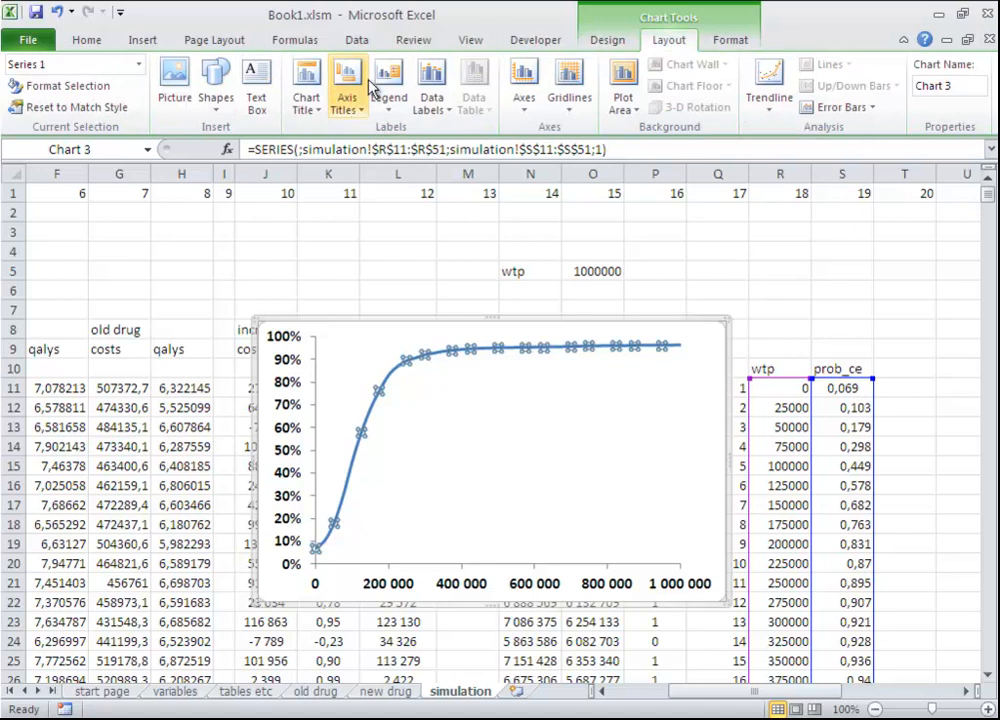
left_click(352, 108)
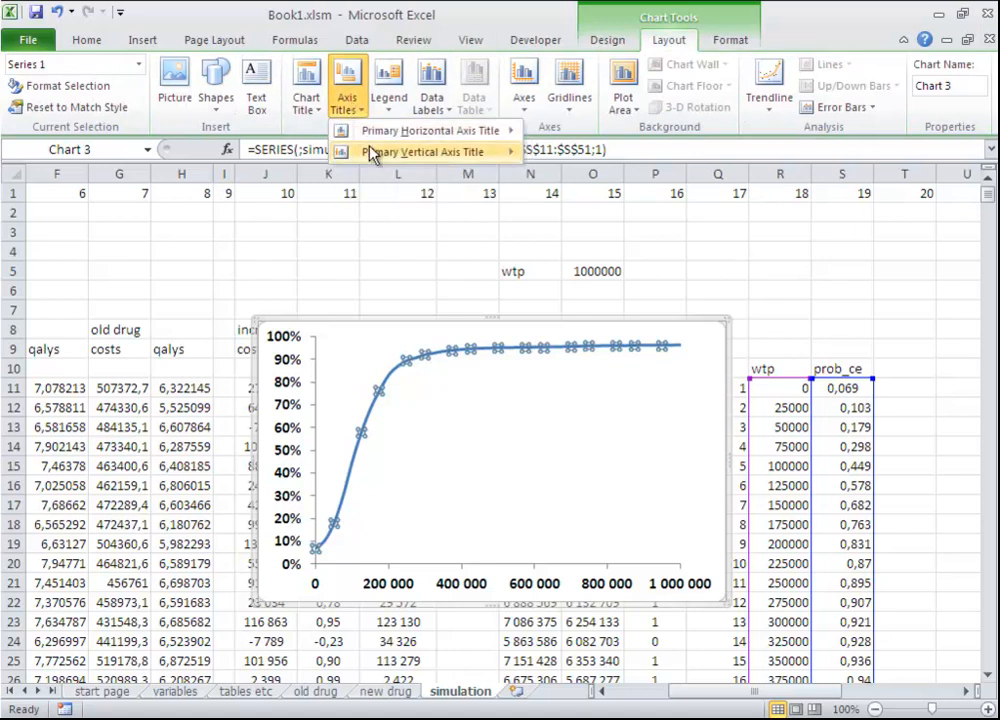
mouse_move(372, 135)
left_click(556, 192)
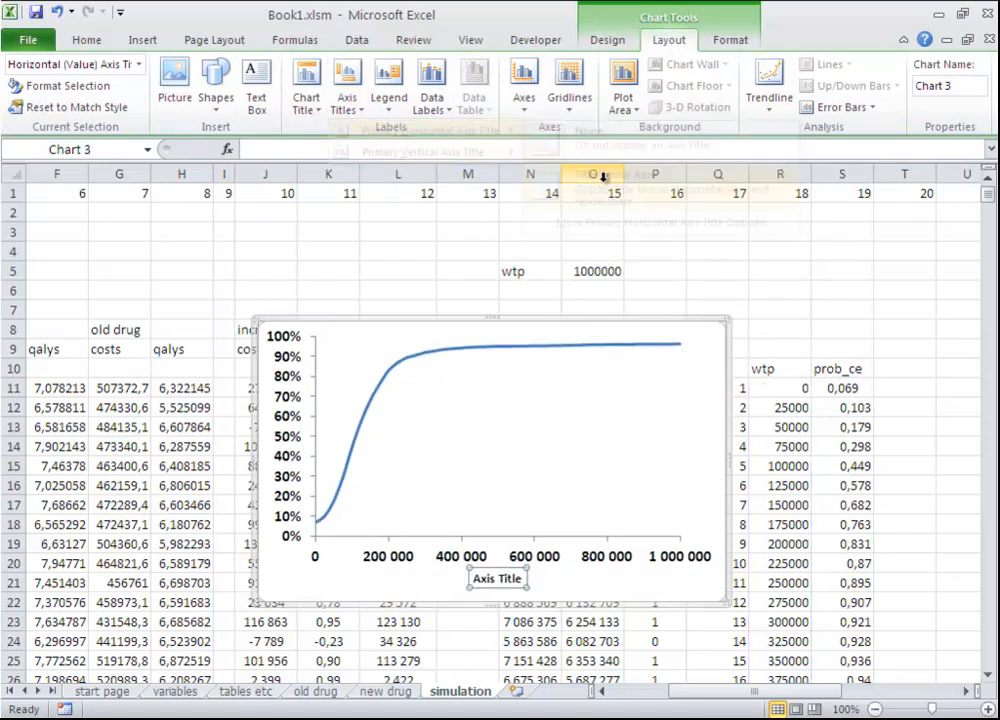
triple_click(510, 577)
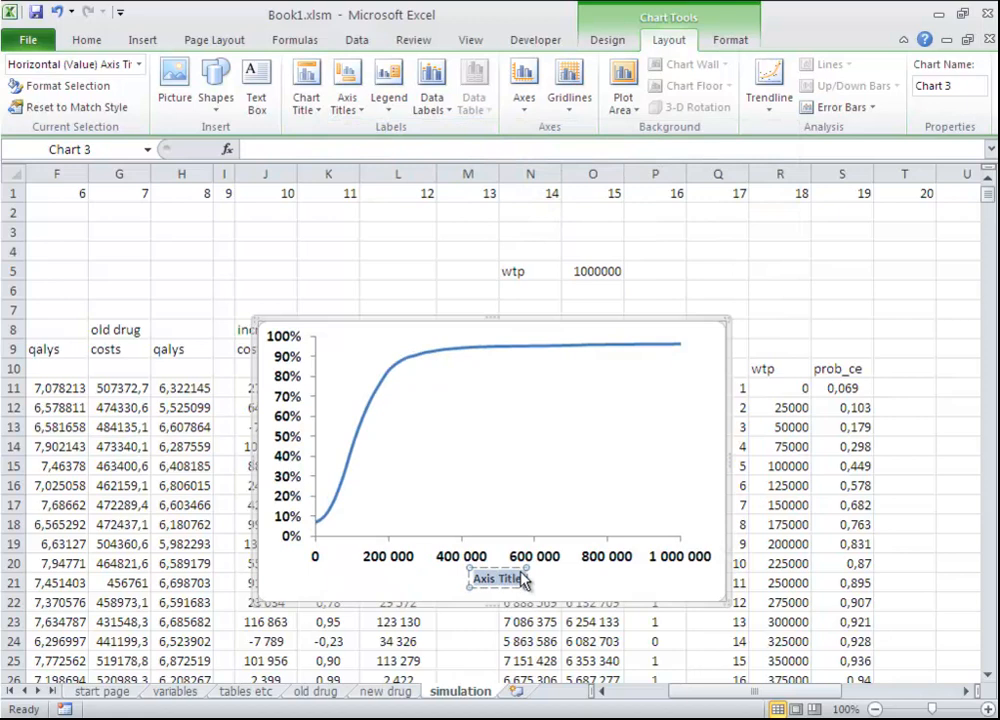
type("willing")
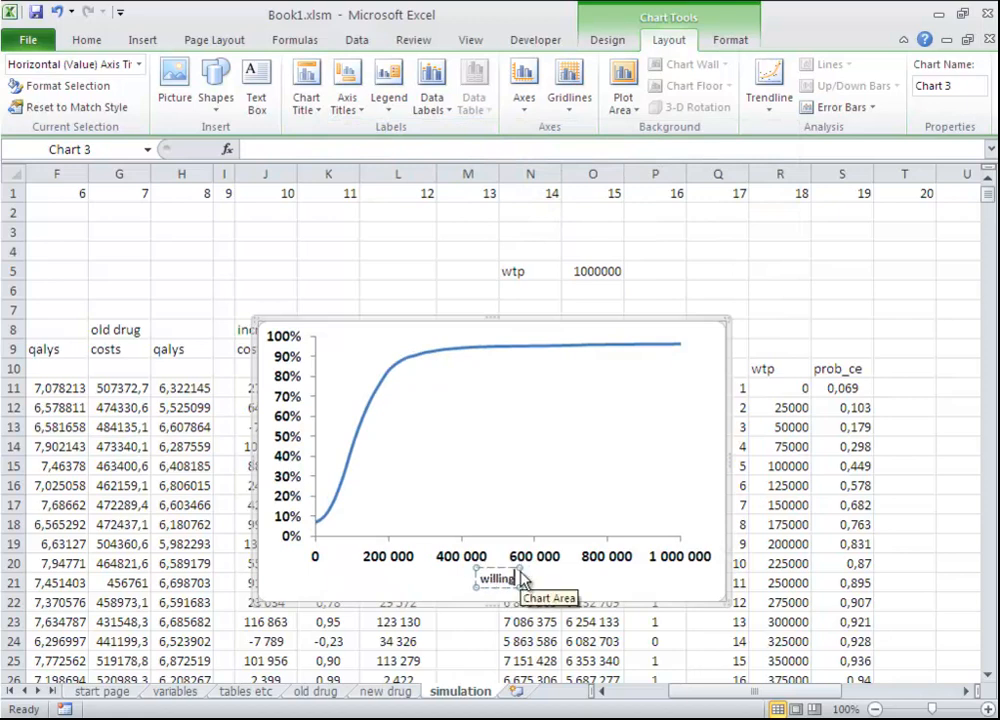
type("ness to pay")
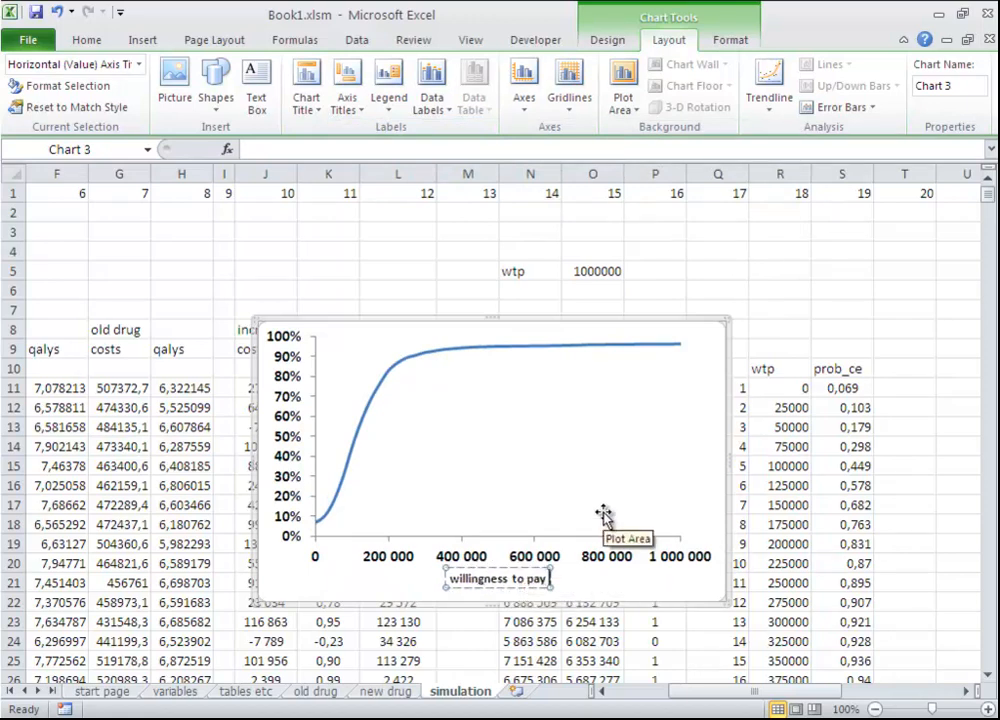
type(" ($EK/")
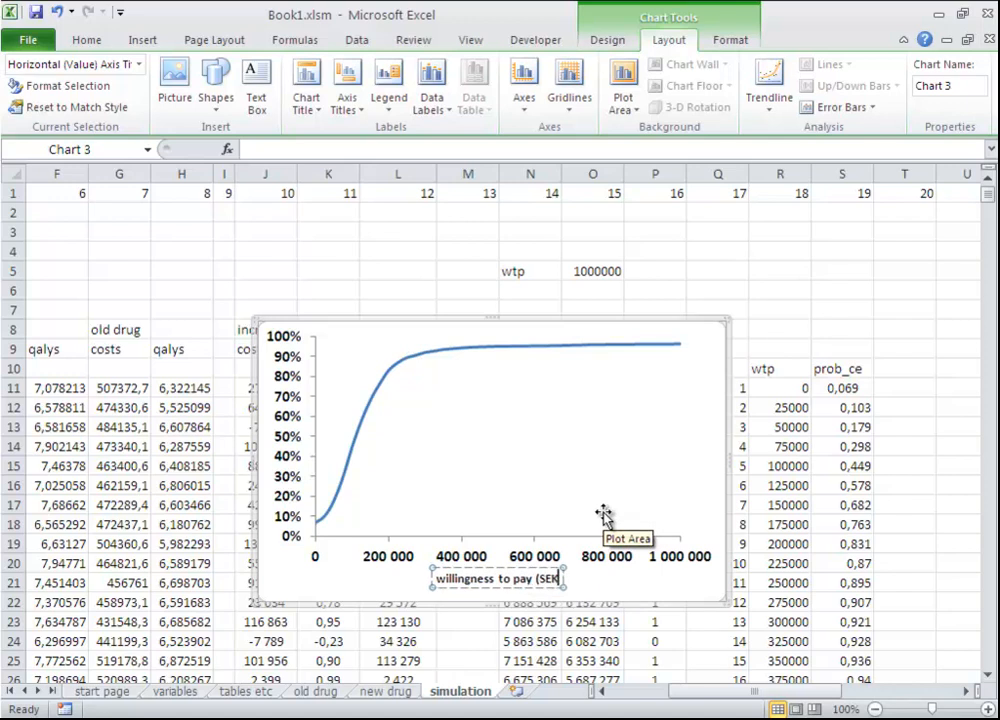
type("QAL")
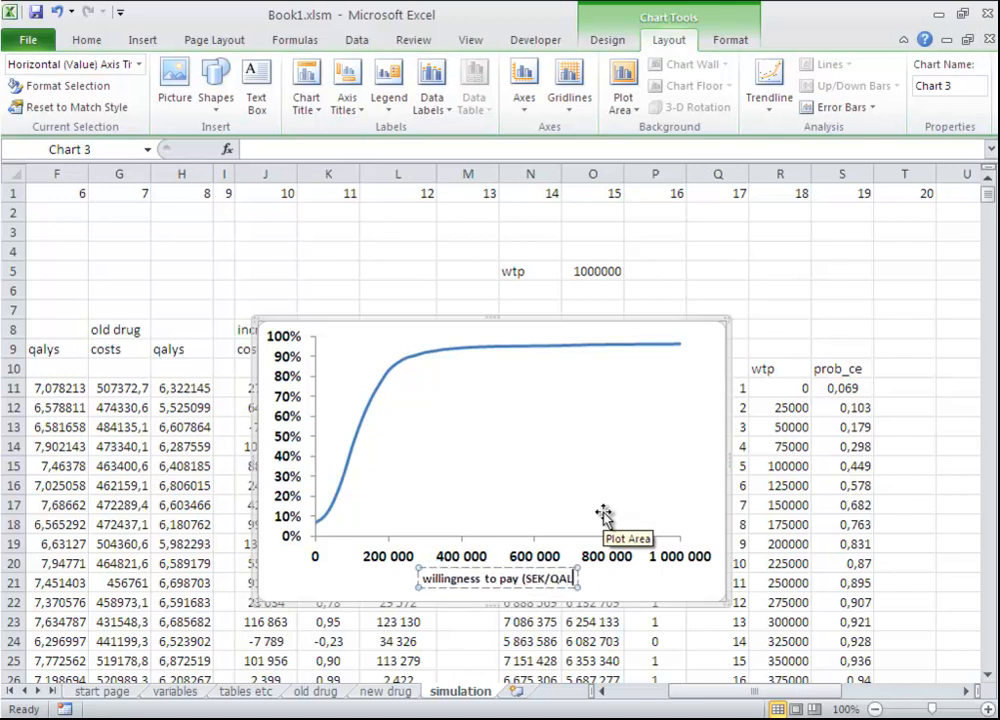
type("Y)")
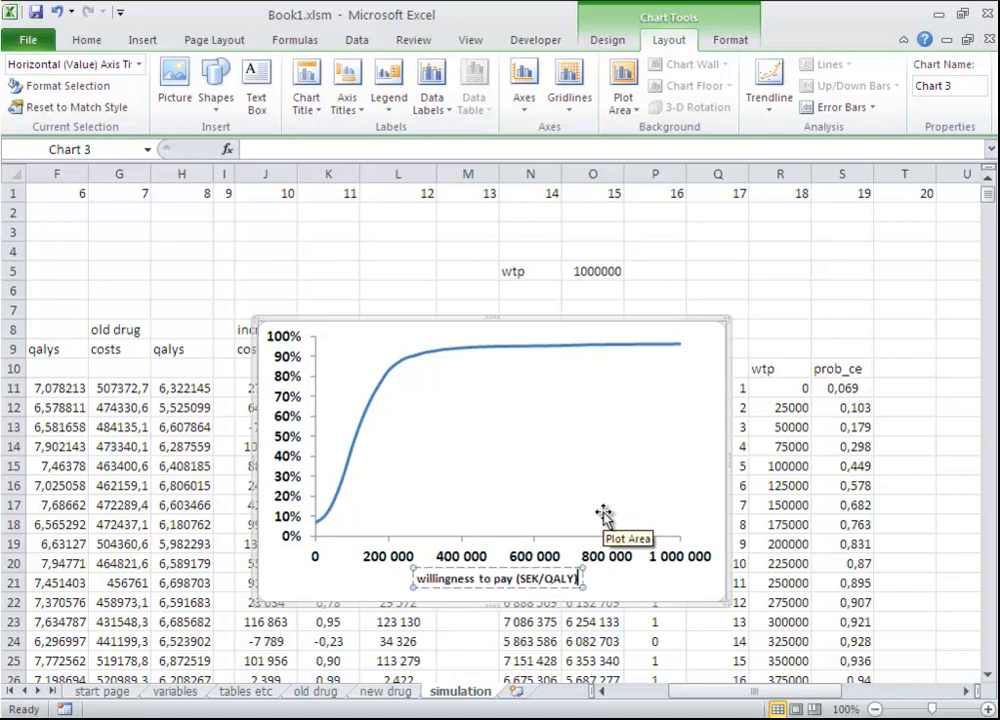
Set the horizontal axis title's font size to 14
triple_click(514, 579)
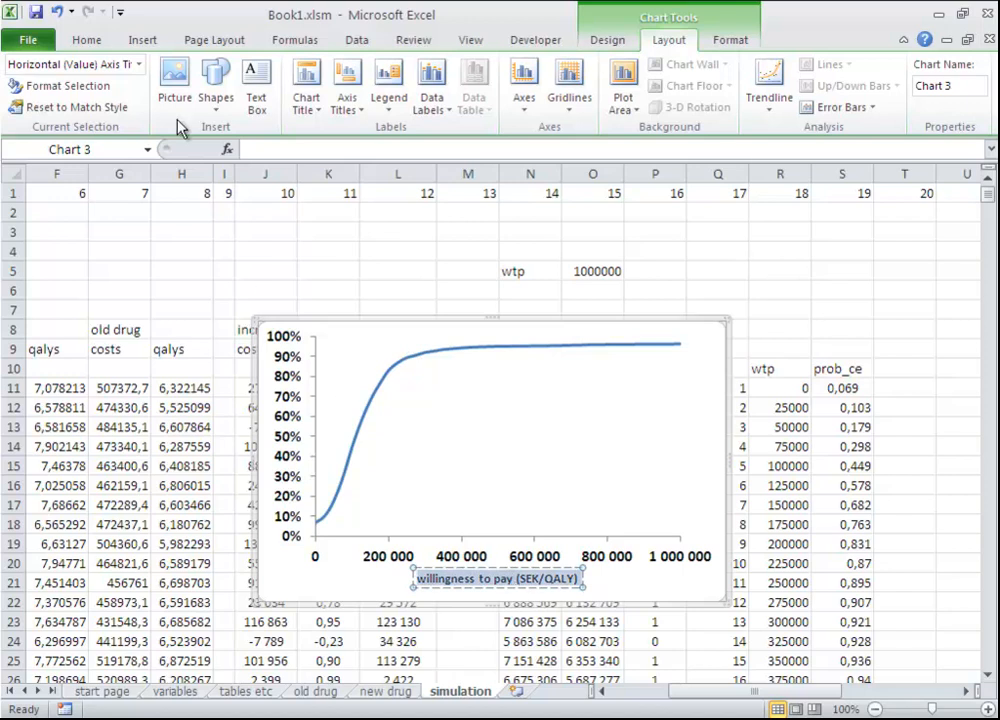
left_click(74, 42)
left_click(229, 72)
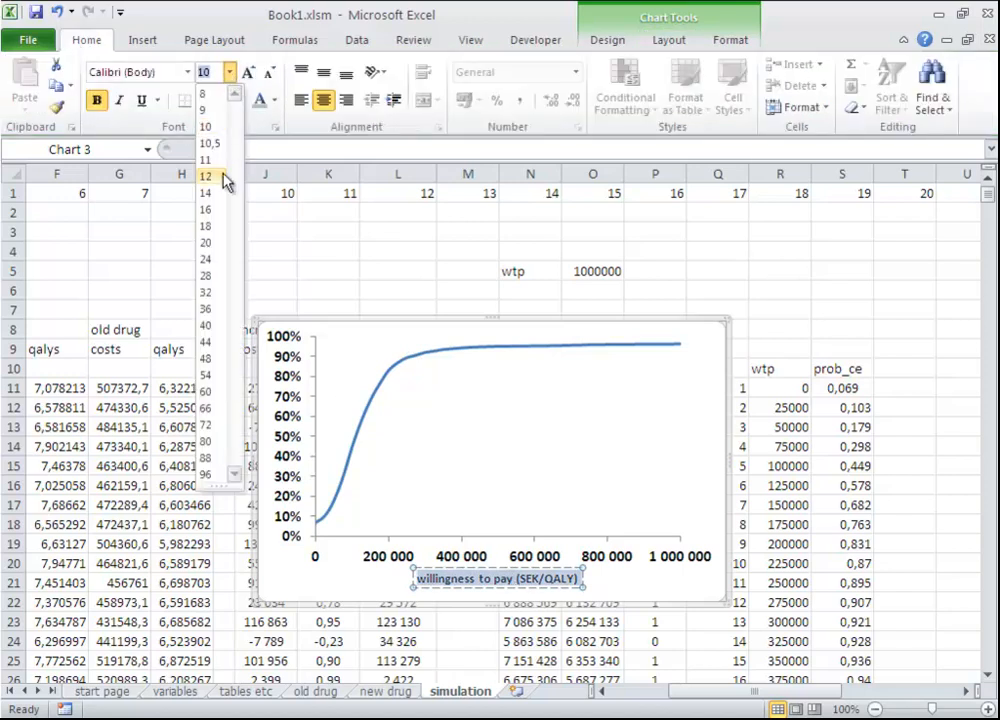
left_click(214, 199)
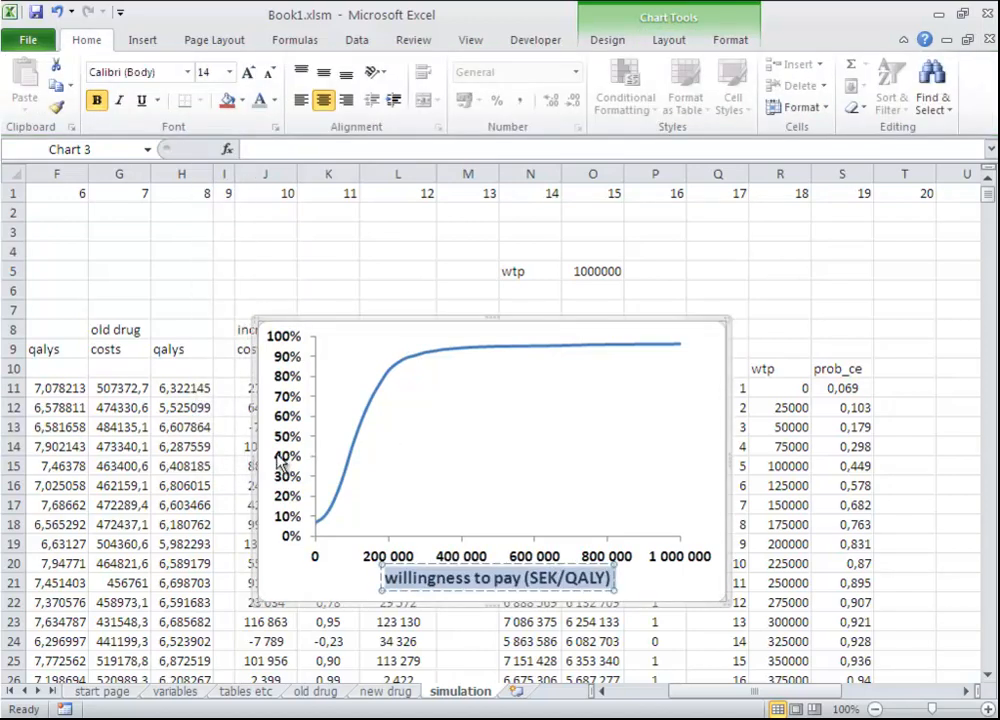
Add a rotated vertical axis title reading "probability cost-effective"
left_click(669, 40)
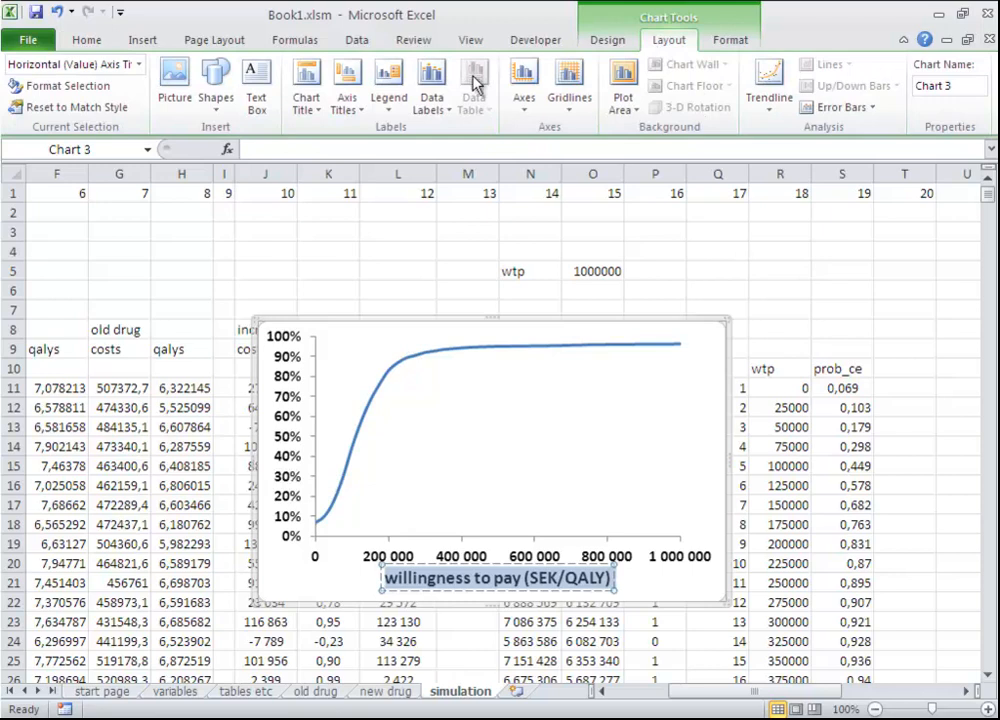
left_click(346, 105)
mouse_move(420, 151)
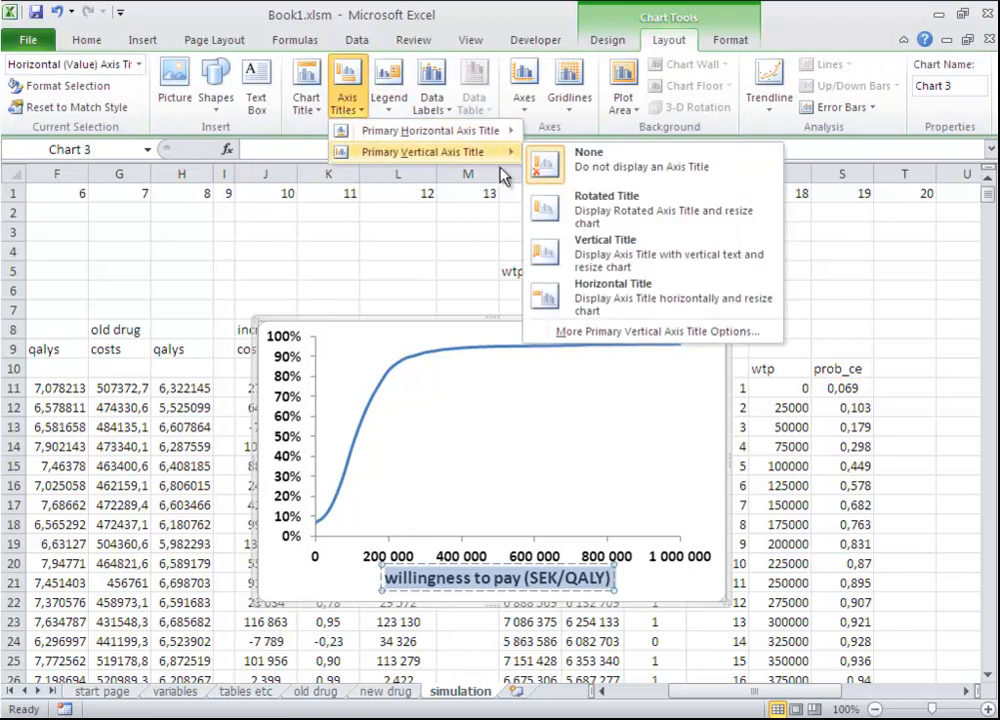
left_click(568, 210)
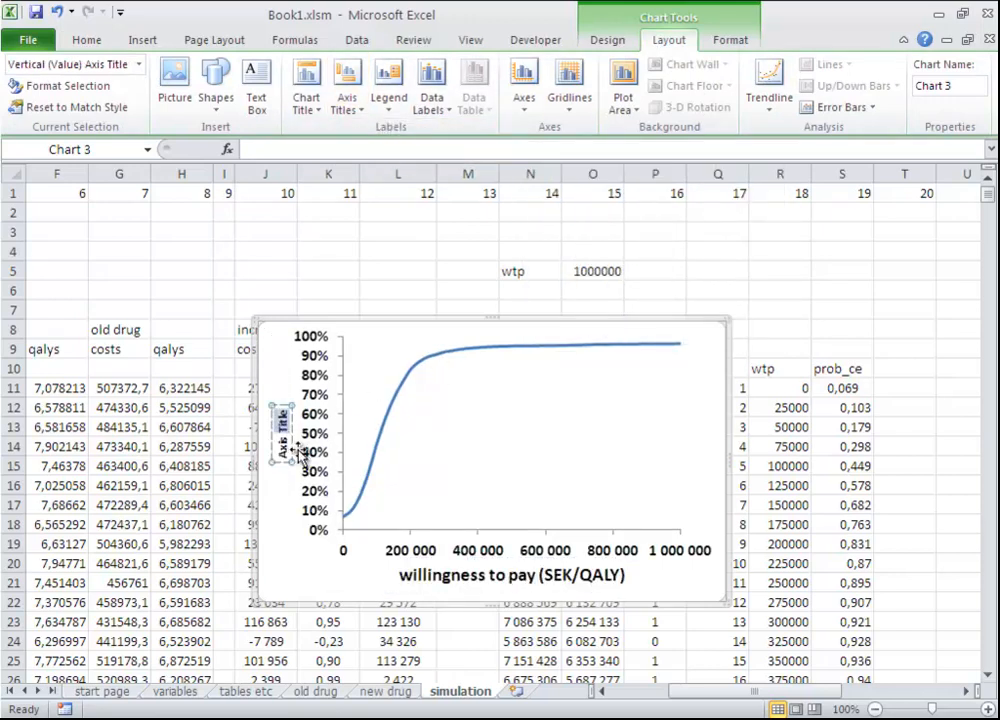
type("probabil")
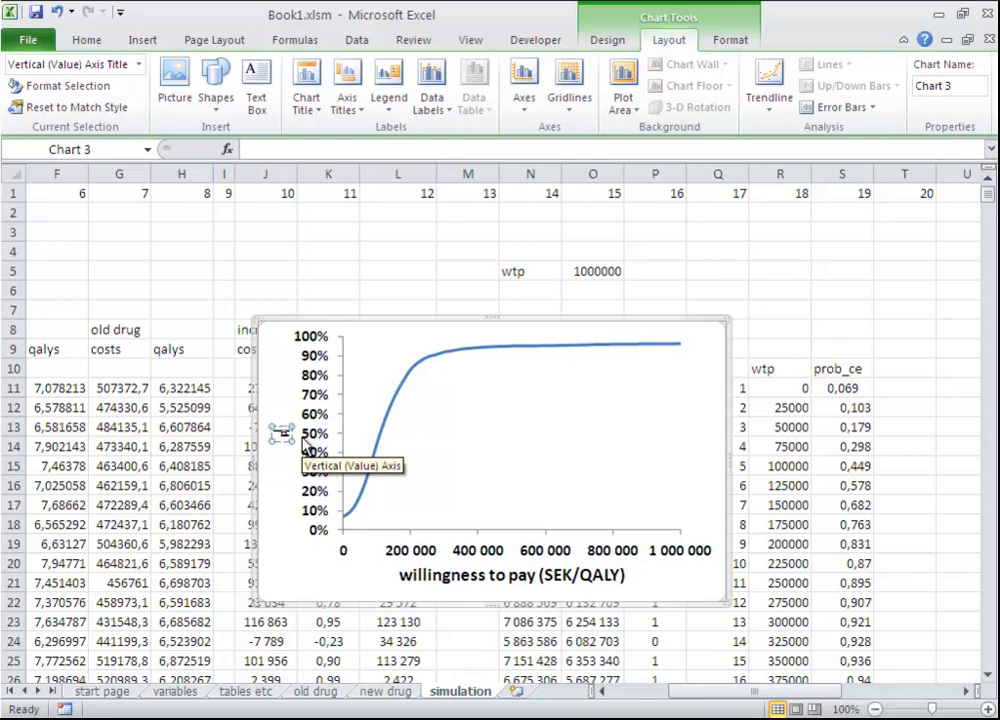
type("ity cost-effective")
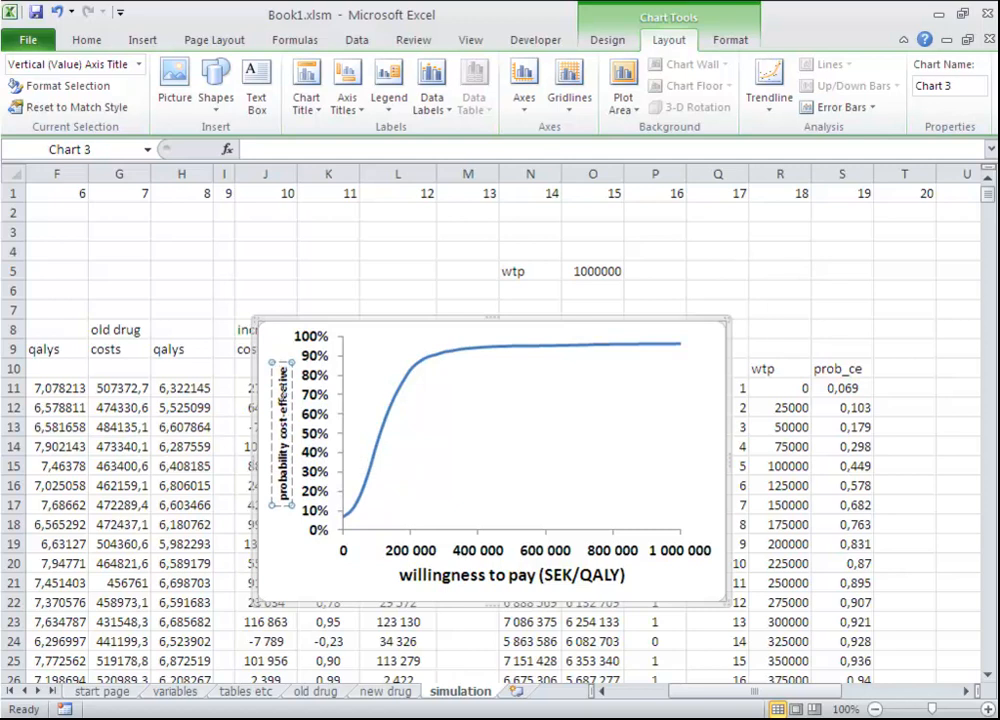
Set the vertical axis title's font size to 14 and leave its text editing
triple_click(283, 398)
left_click(86, 40)
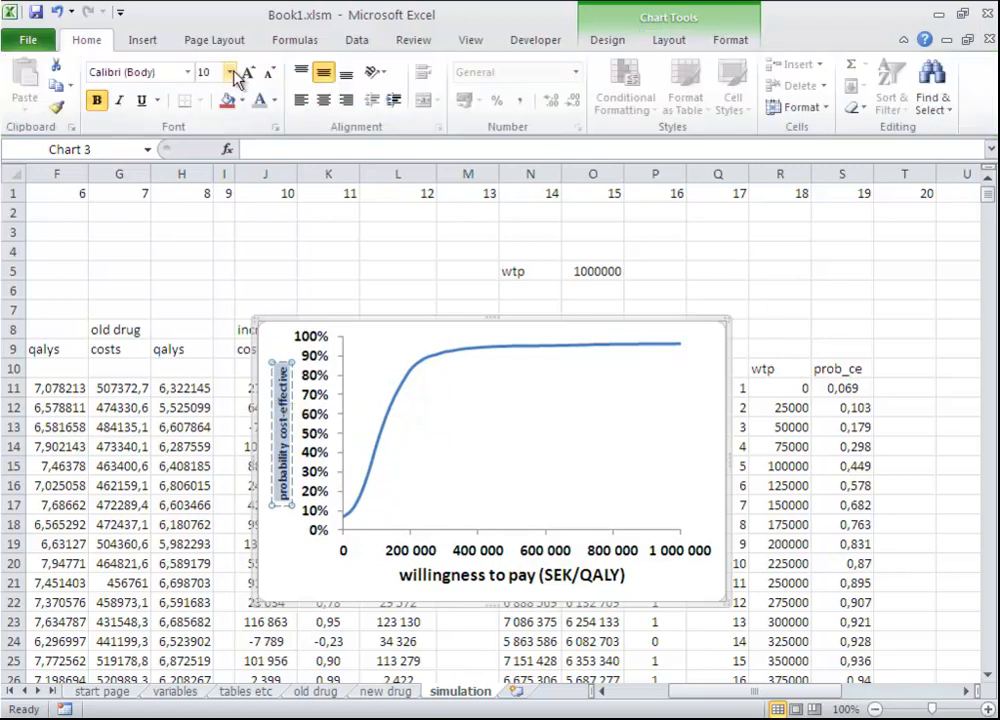
left_click(229, 72)
left_click(213, 193)
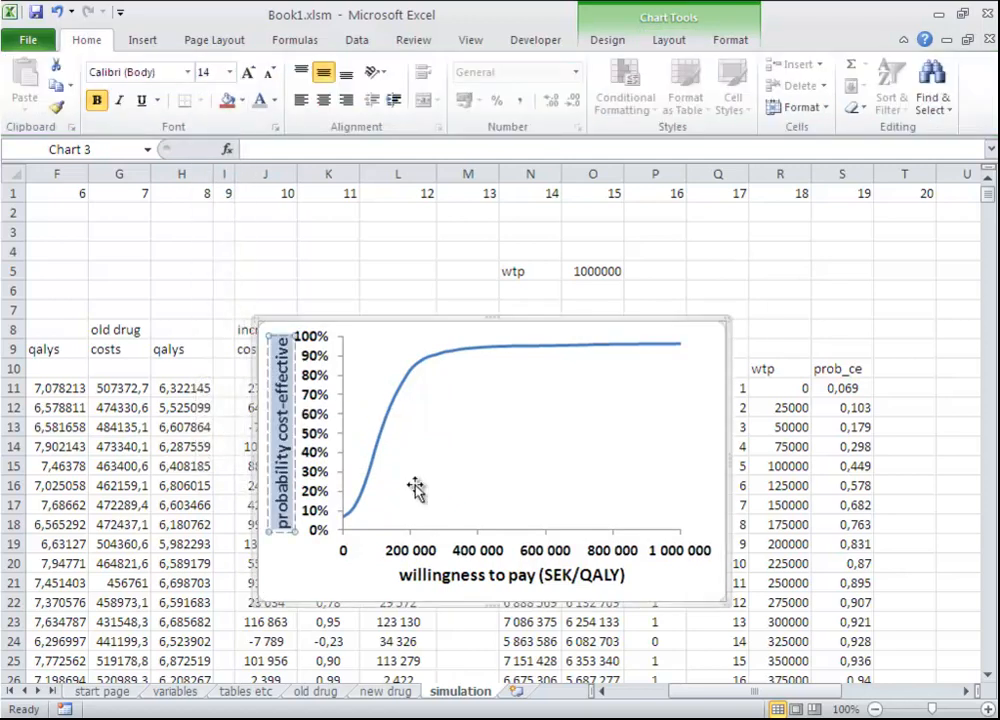
left_click(558, 511)
Add a centered overlay chart title reading "CEAC"
left_click(669, 40)
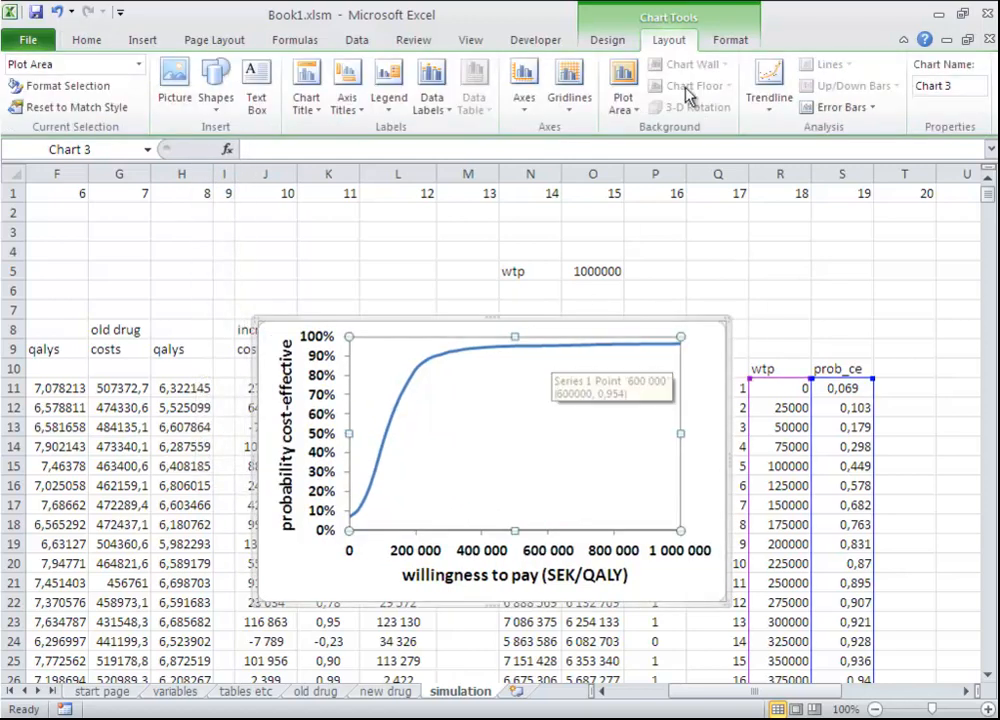
left_click(307, 108)
left_click(341, 186)
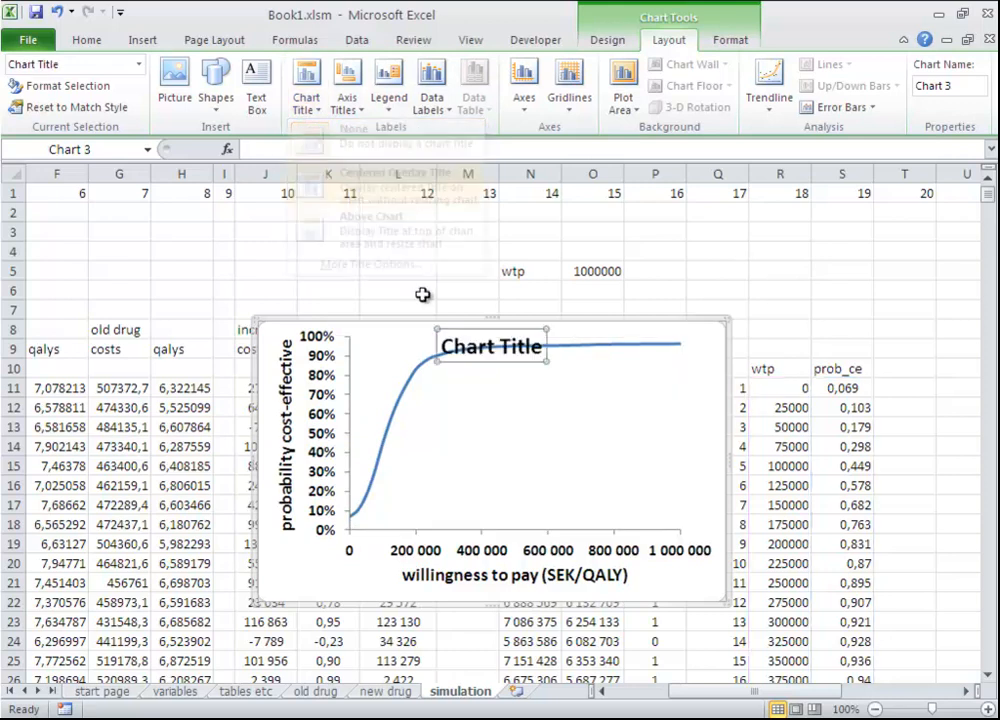
triple_click(473, 353)
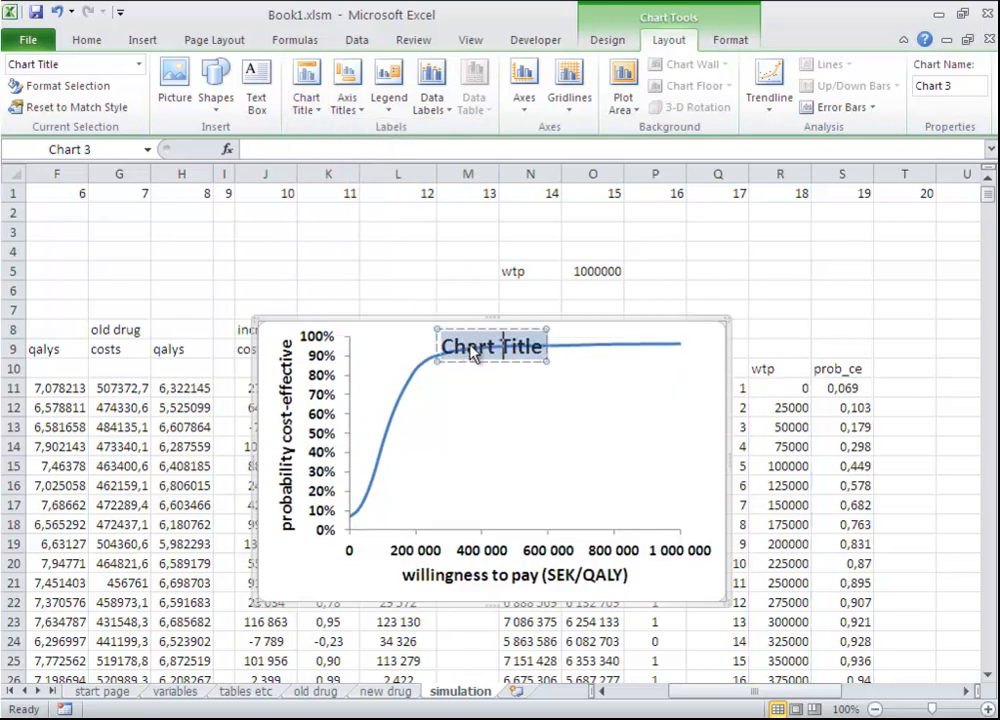
type("CEAC")
Color the CEAC chart title light grey and move it to the chart's upper right corner
triple_click(469, 342)
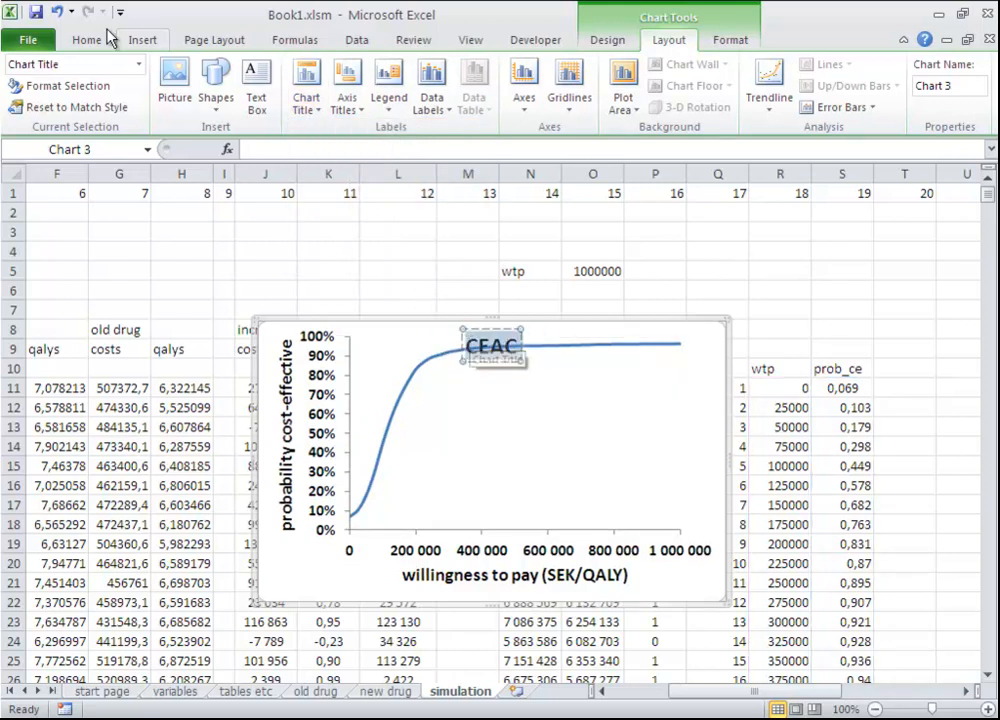
left_click(86, 40)
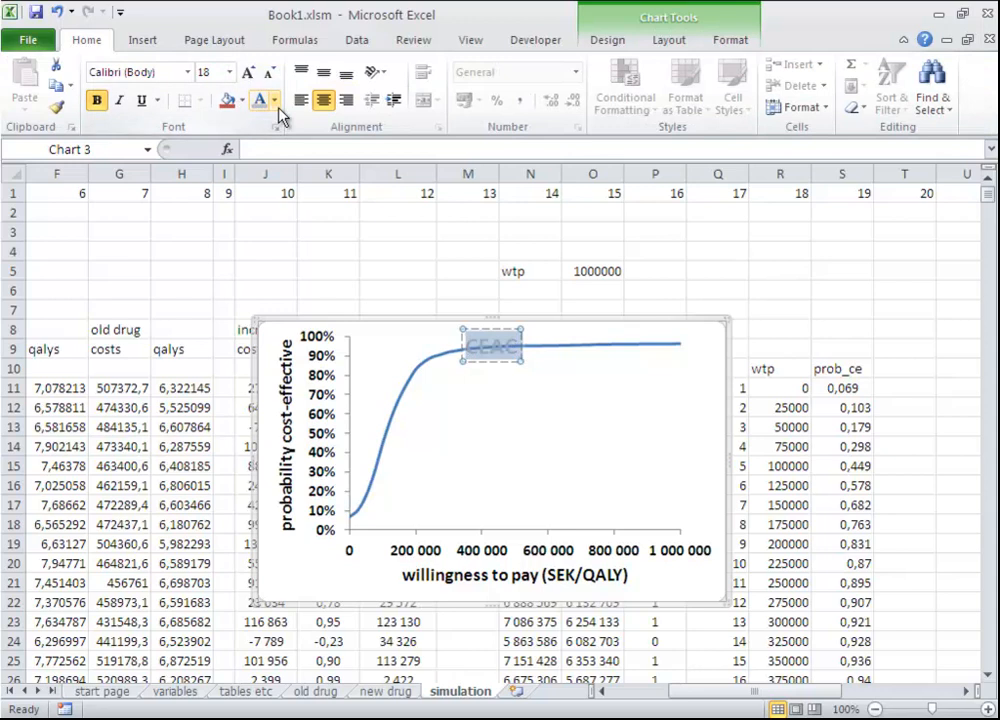
left_click_drag(523, 331, 699, 331)
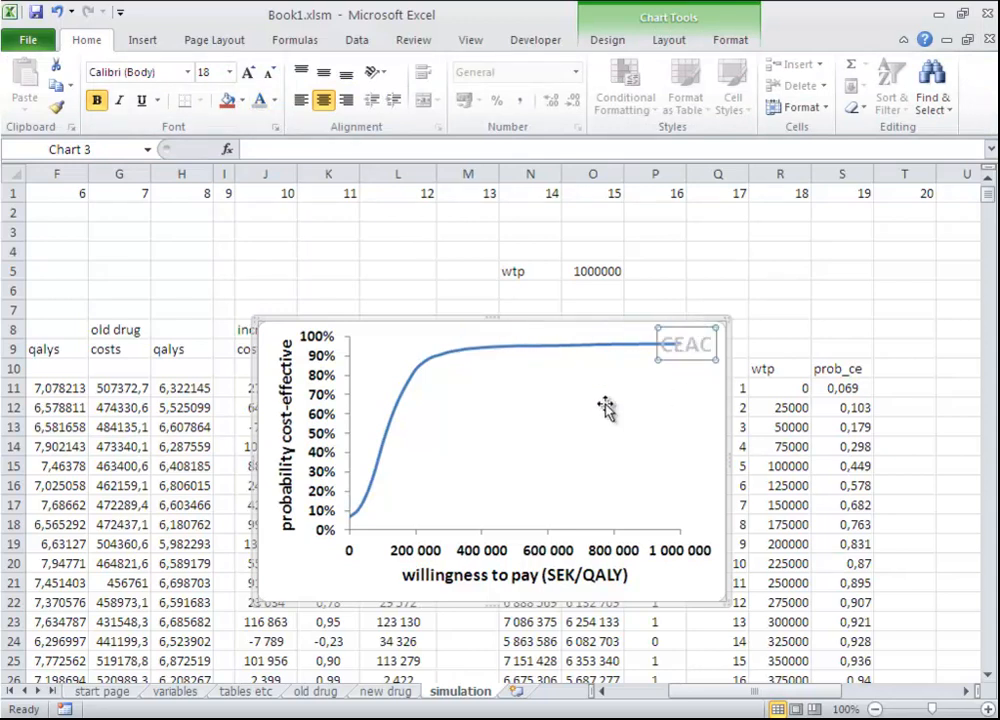
Lower the plot area's upper edge to clear the CEAC title, then deselect the chart
left_click(558, 345)
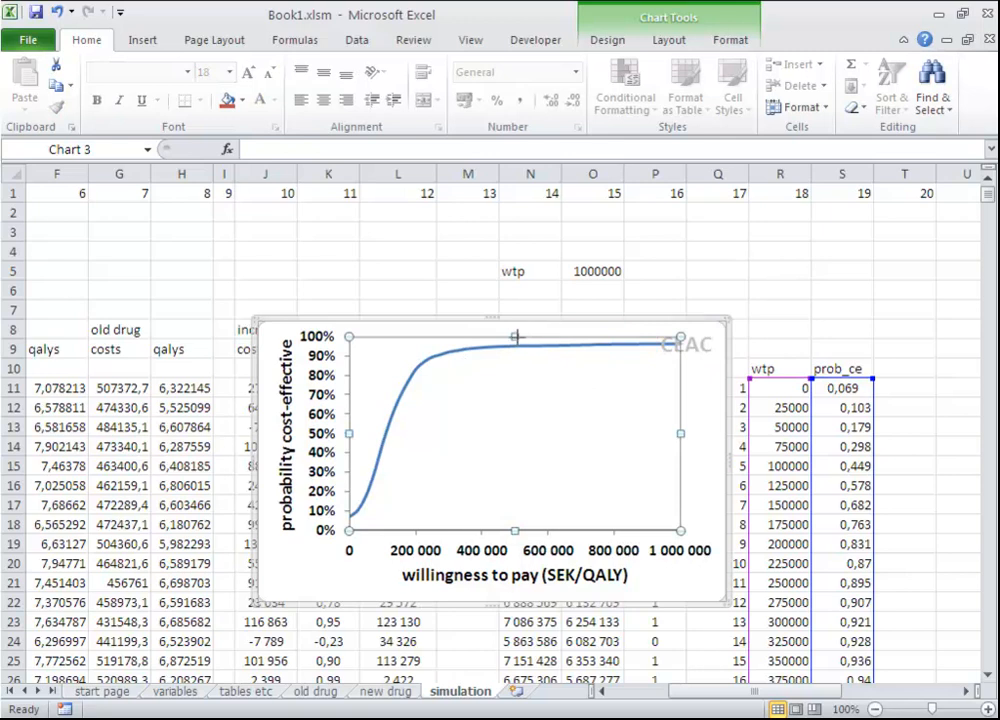
left_click_drag(516, 337, 517, 358)
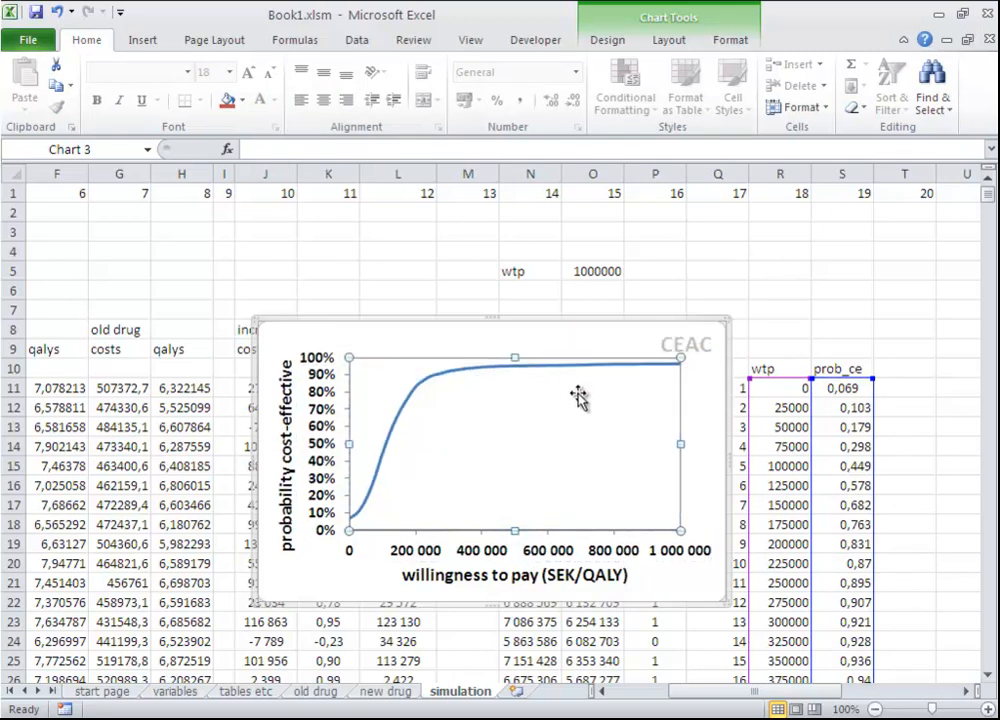
left_click(806, 297)
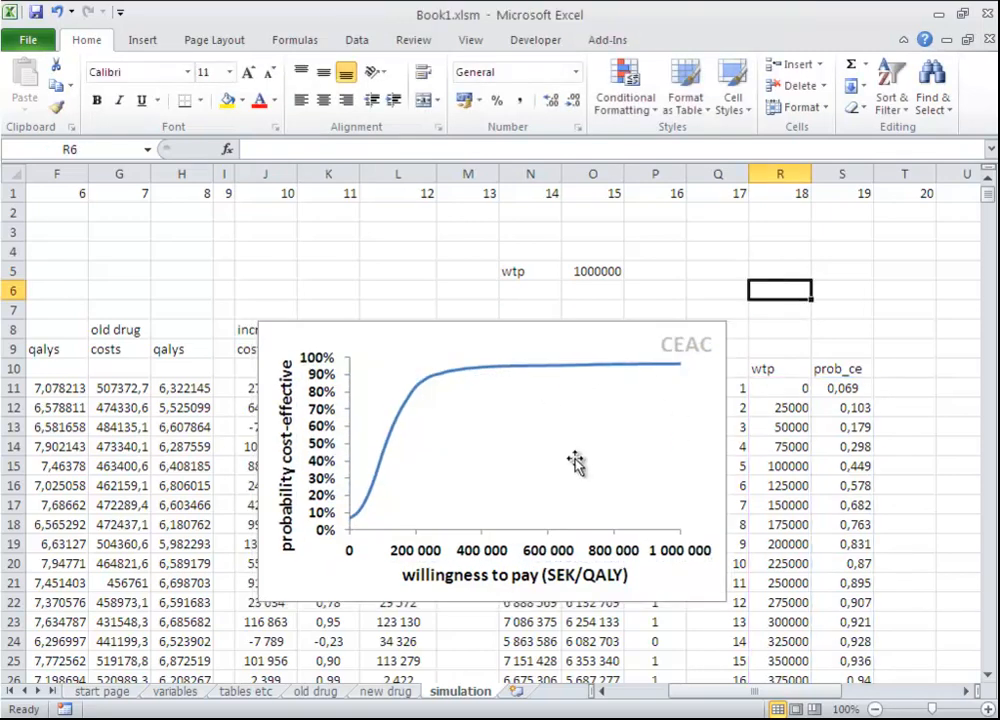
Move the horizontal axis title slightly down and extend the plot area's lower edge toward it
left_click(437, 376)
left_click(522, 580)
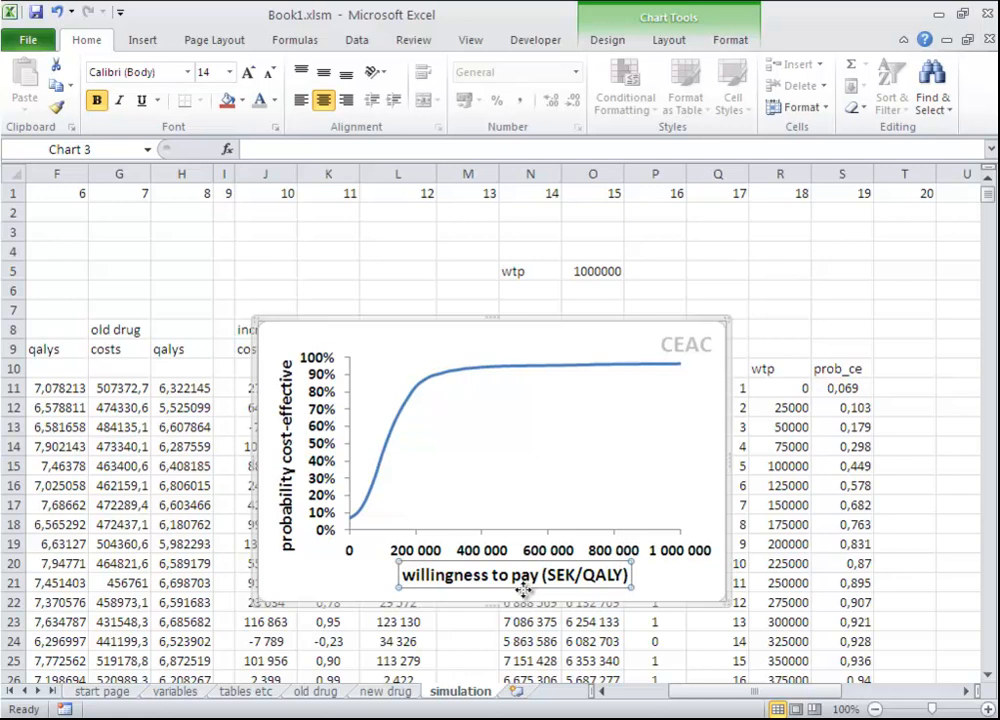
left_click(519, 511)
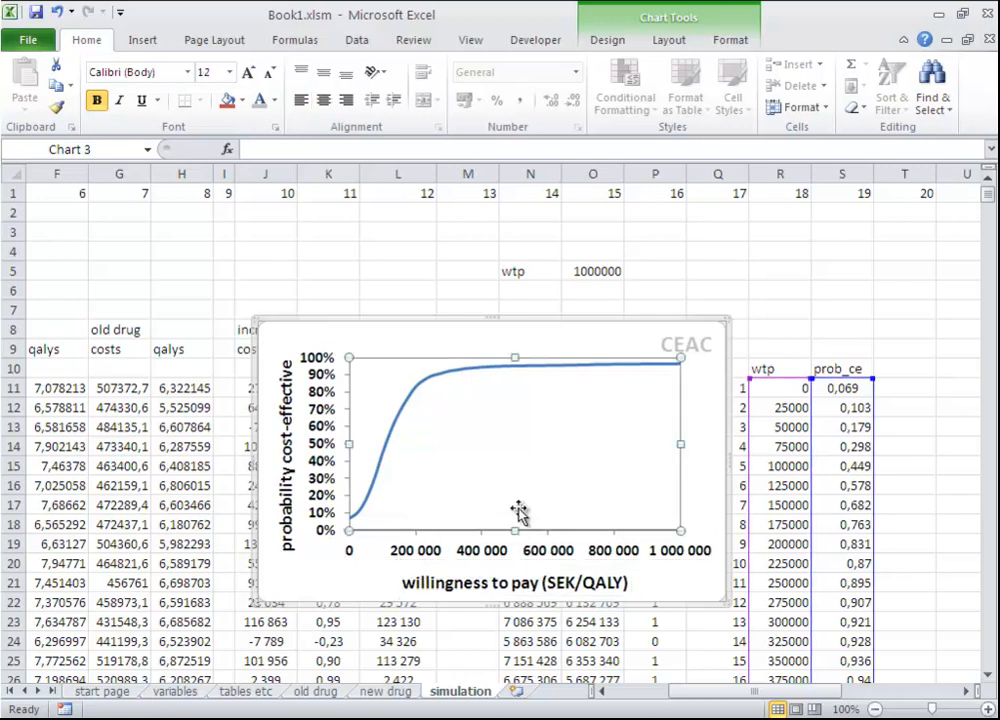
left_click_drag(515, 530, 516, 541)
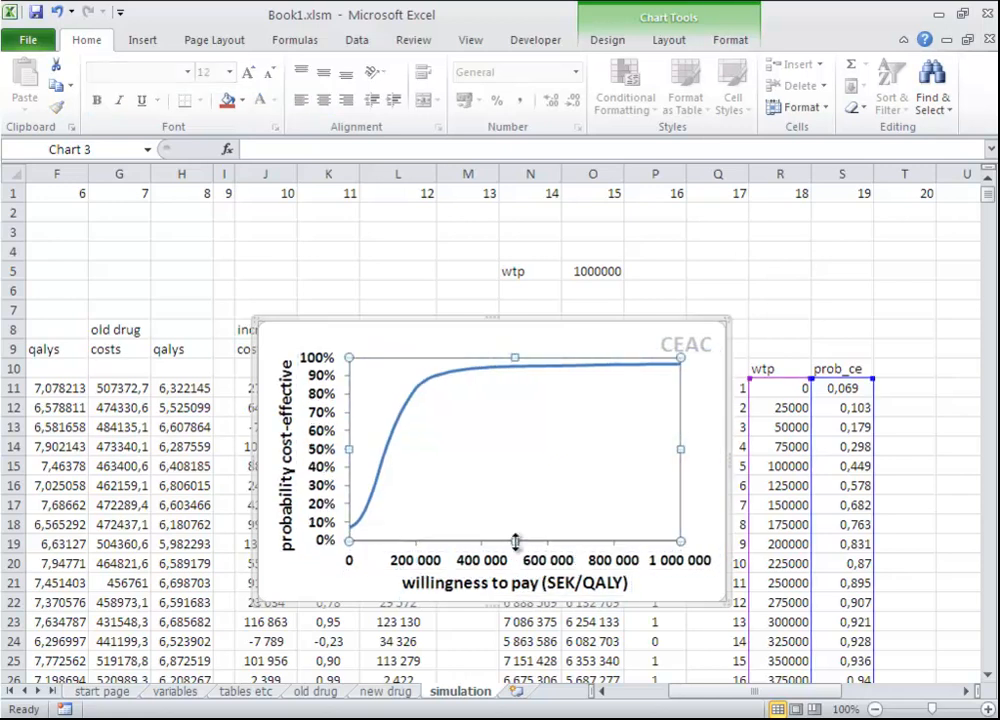
Copy the CEAC chart to the start page sheet and place it directly over the ICER scatter plot
left_click(676, 326)
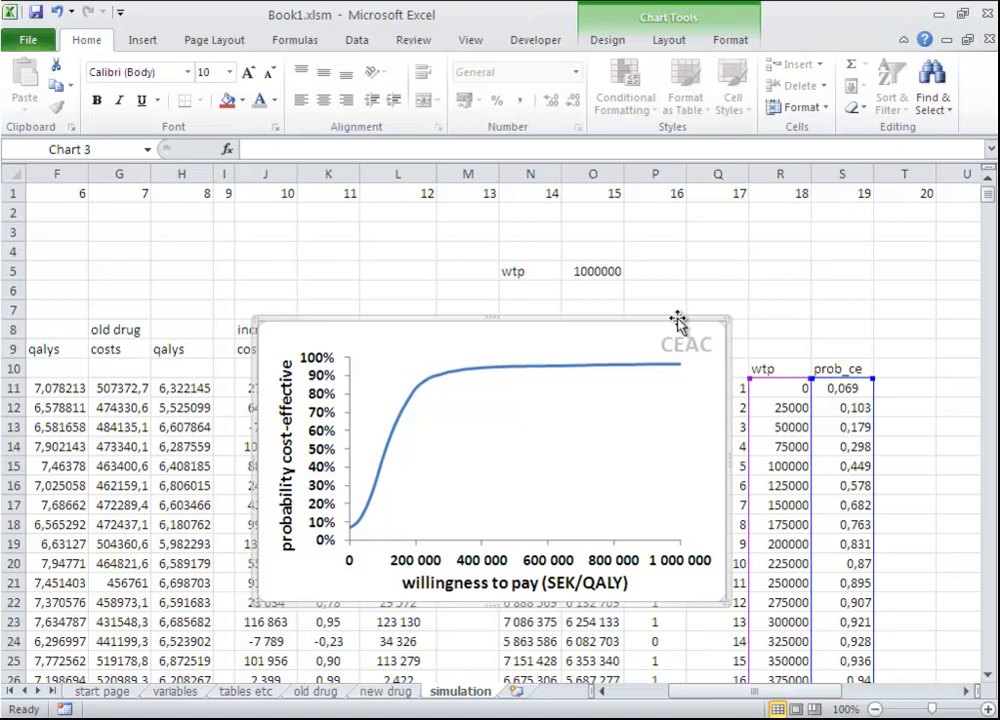
left_click(100, 691)
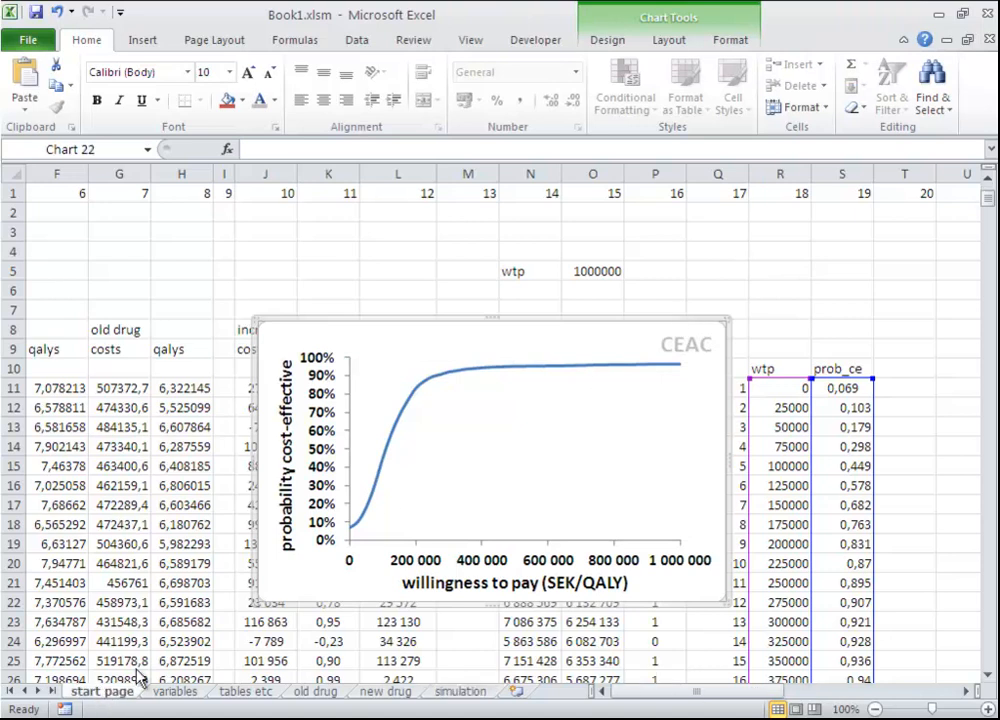
left_click(542, 399)
key("ctrl+v")
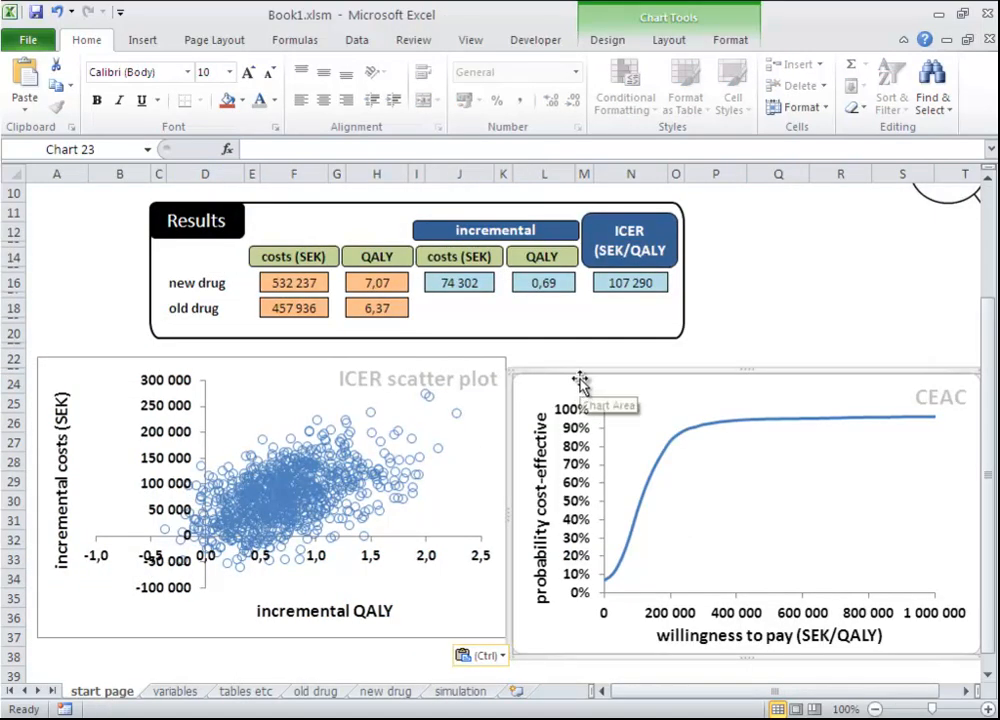
left_click_drag(580, 376, 105, 359)
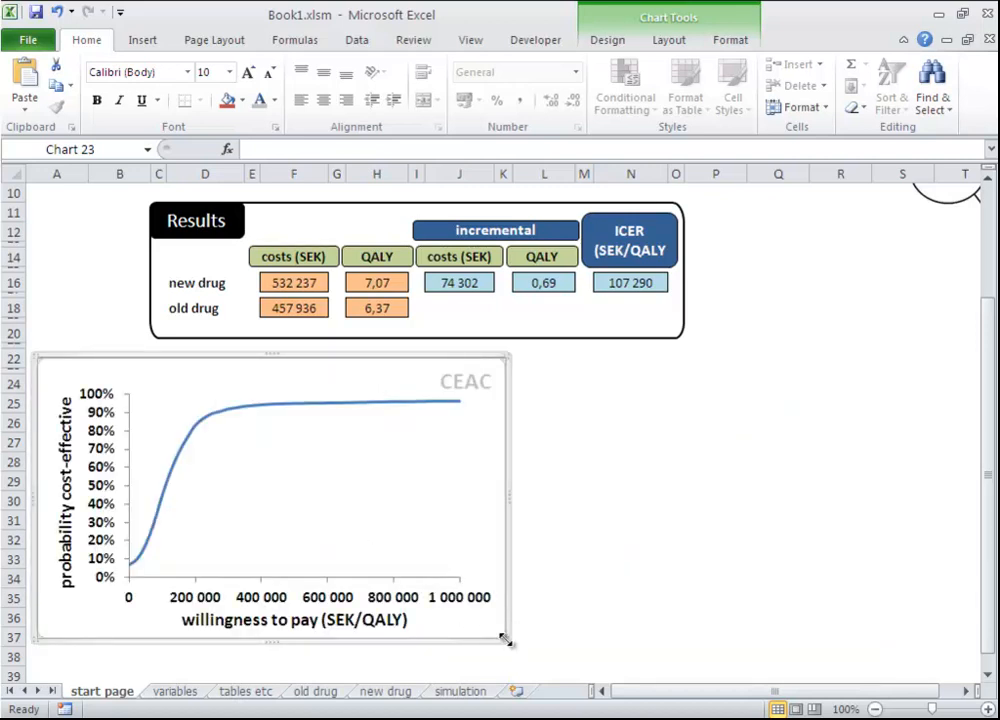
Fine-tune the CEAC chart's size to match the ICER scatter plot, place it directly to the right of that plot, and deselect it
mouse_move(505, 640)
left_mouse_down()
mouse_move(508, 628)
mouse_move(490, 628)
mouse_move(509, 641)
left_mouse_up()
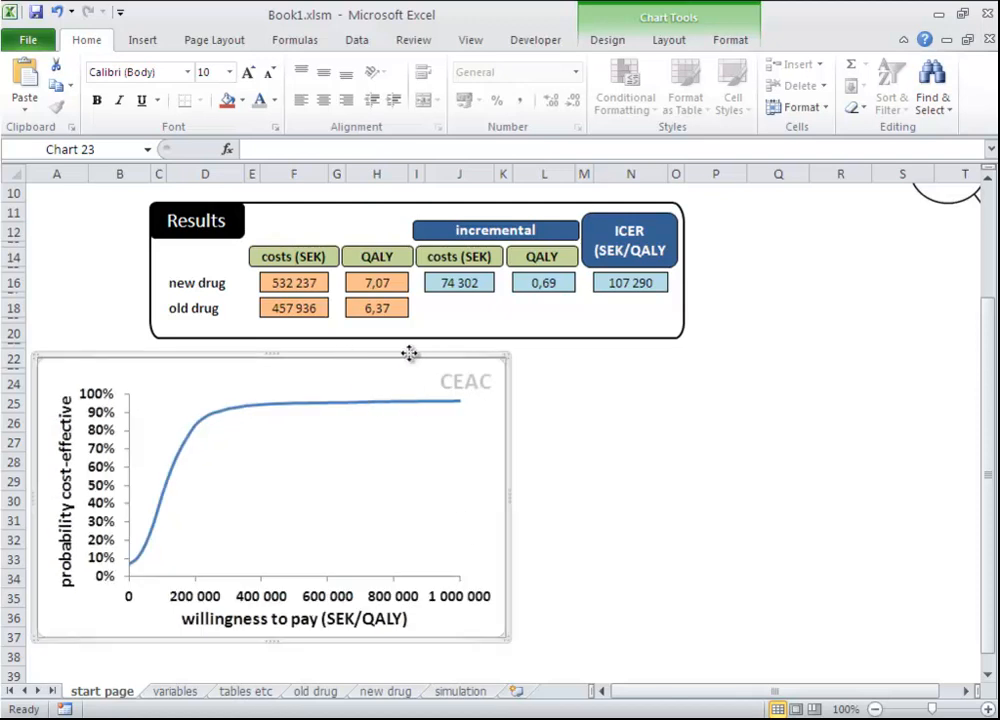
left_click_drag(408, 353, 830, 361)
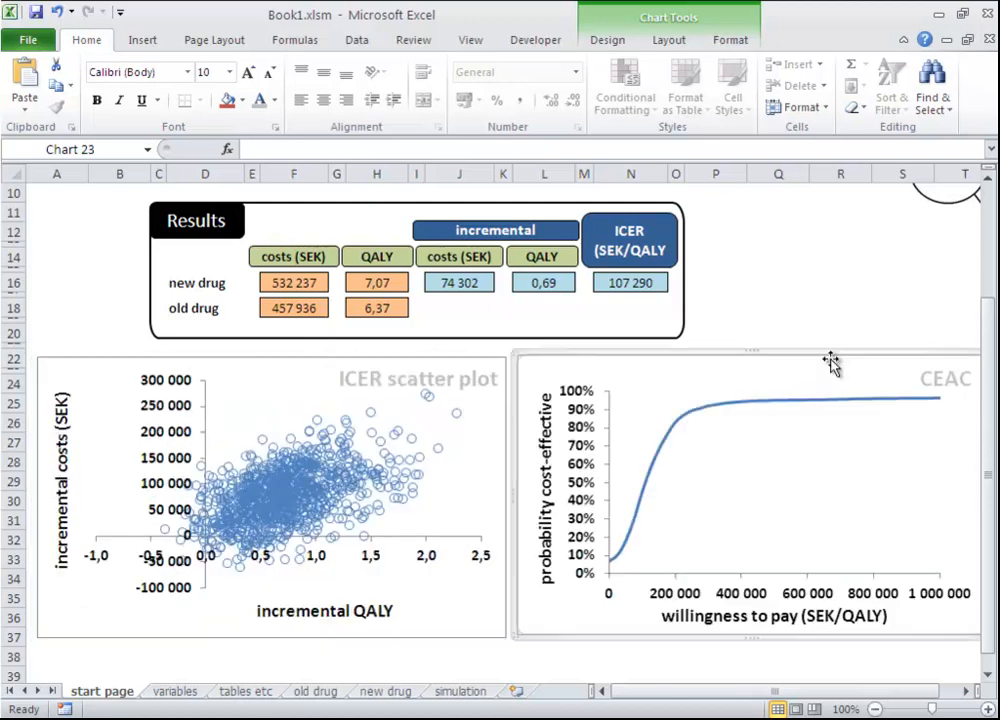
left_click(715, 656)
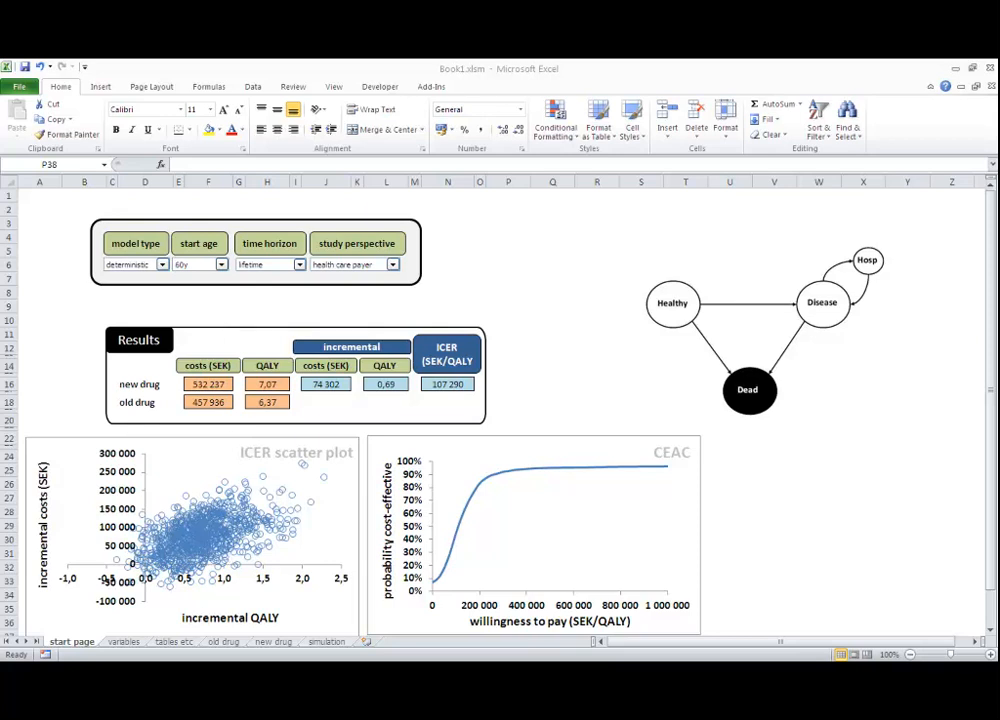
Hide the tables etc sheet
left_click(175, 642)
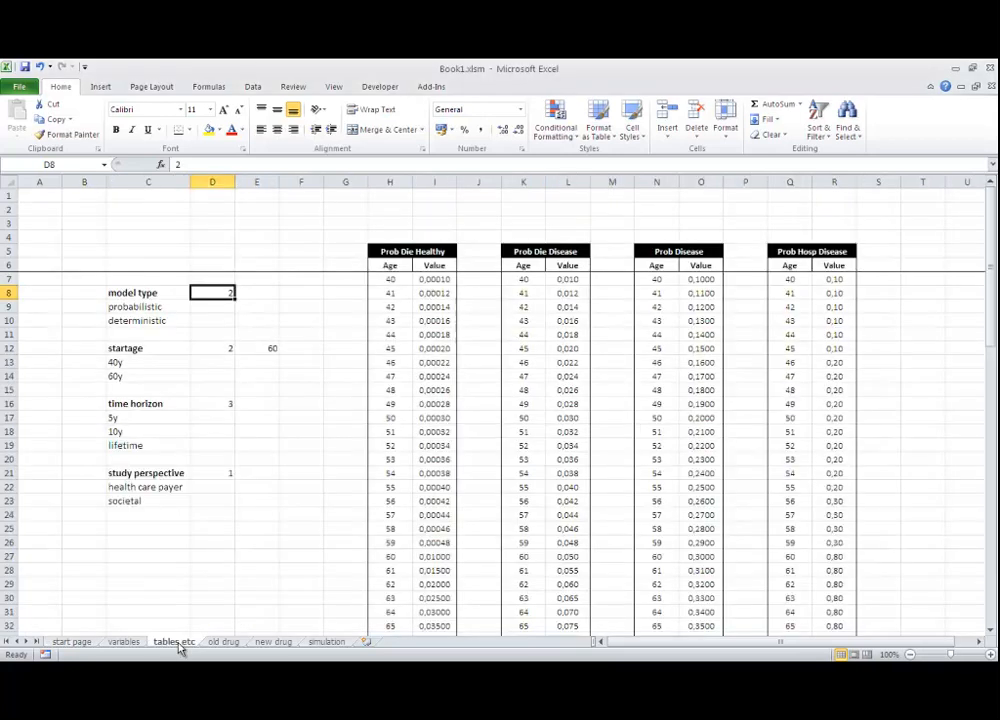
right_click(180, 647)
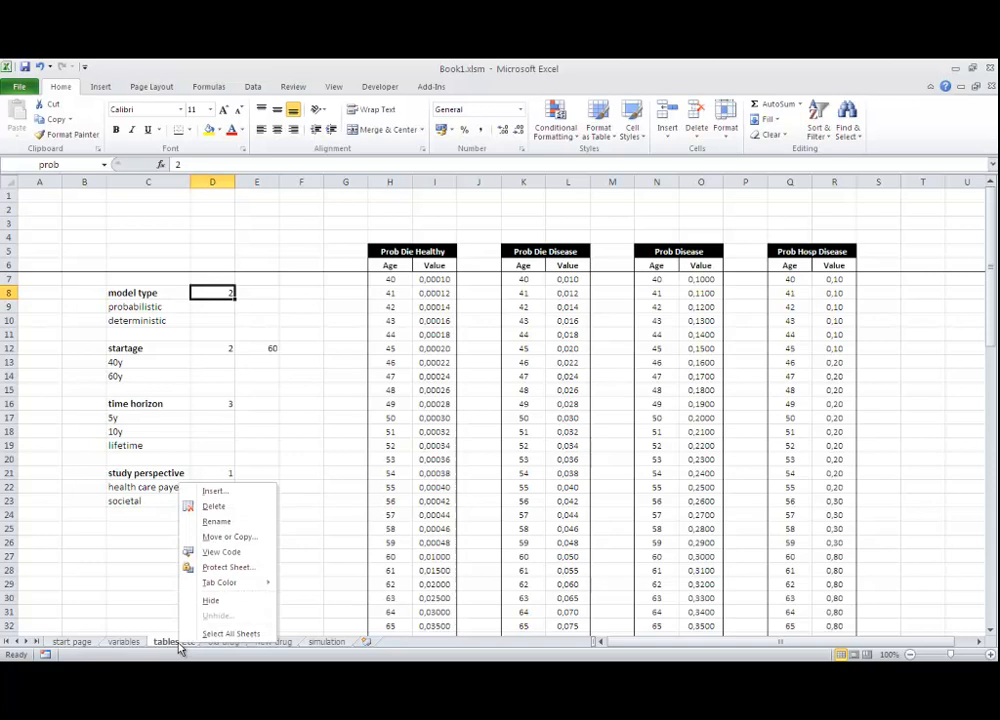
left_click(212, 599)
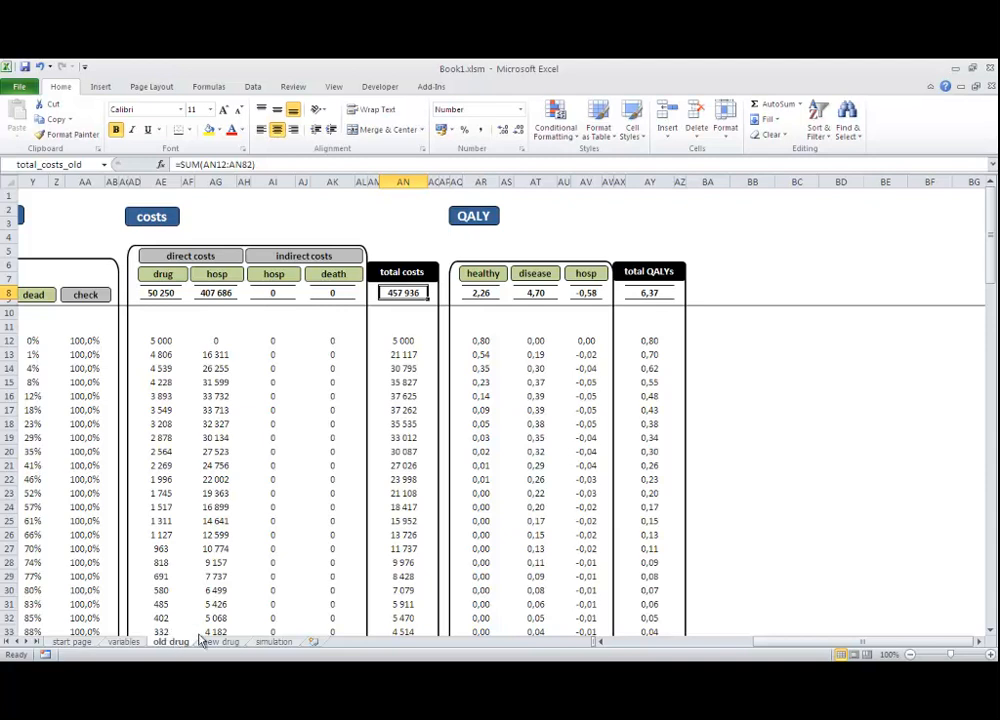
Unhide the tables etc sheet from the new drug sheet and hide it again
left_click(224, 644)
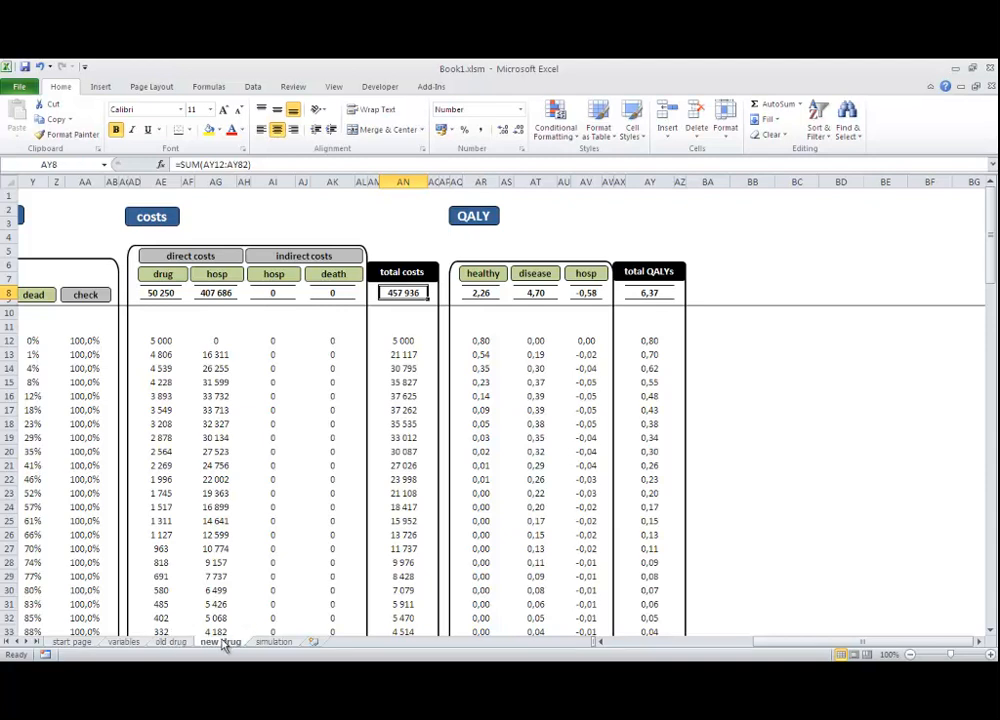
right_click(224, 644)
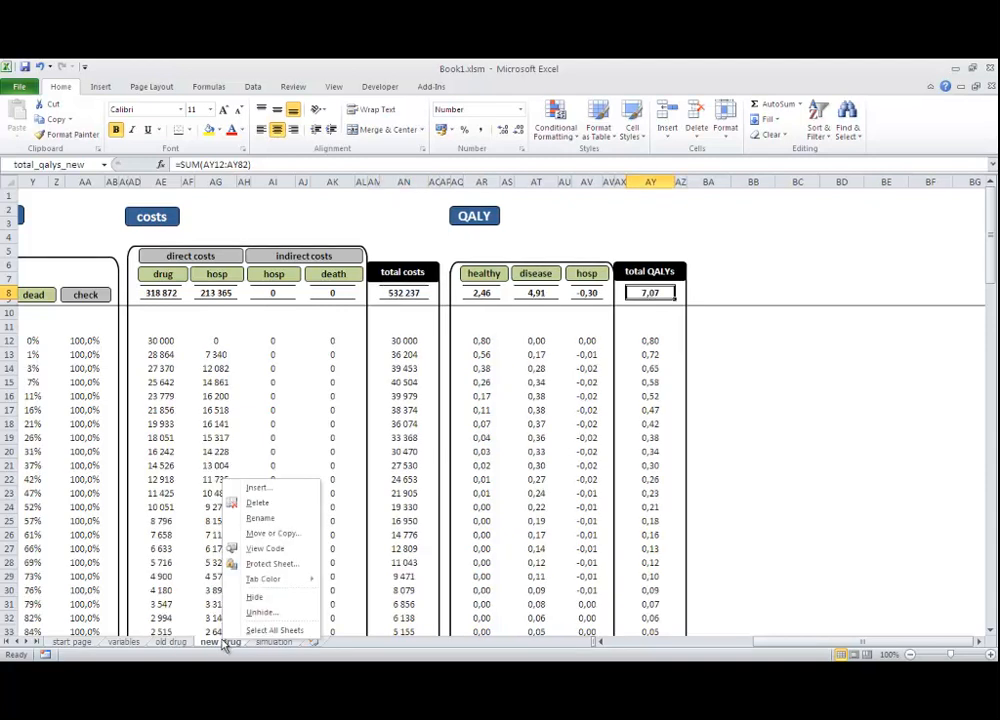
left_click(250, 612)
left_click(267, 647)
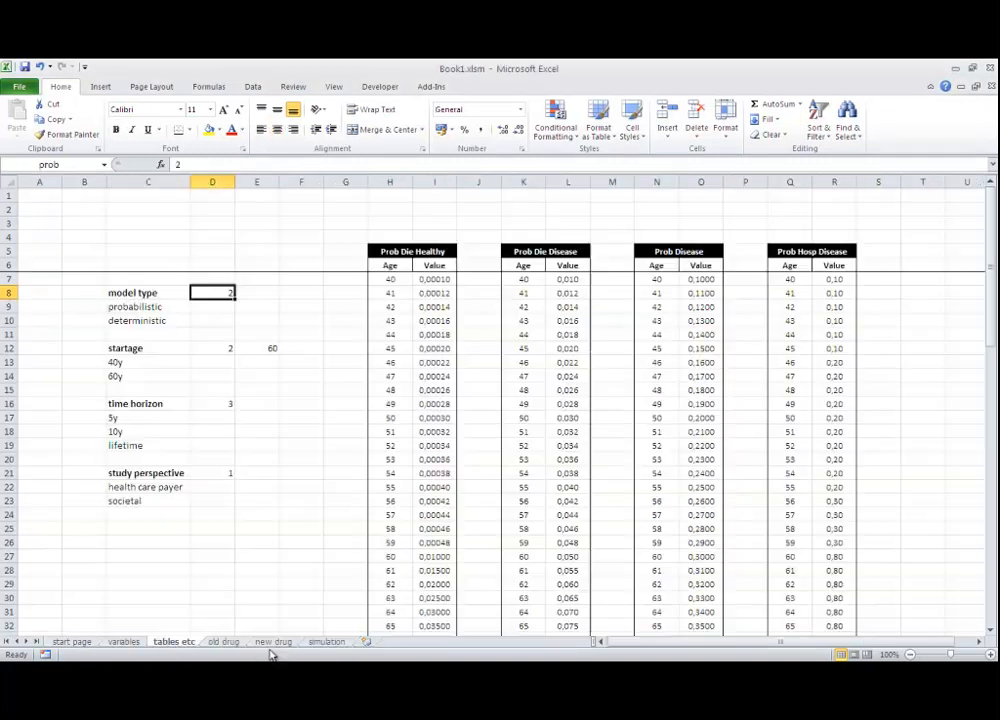
right_click(170, 643)
left_click(206, 598)
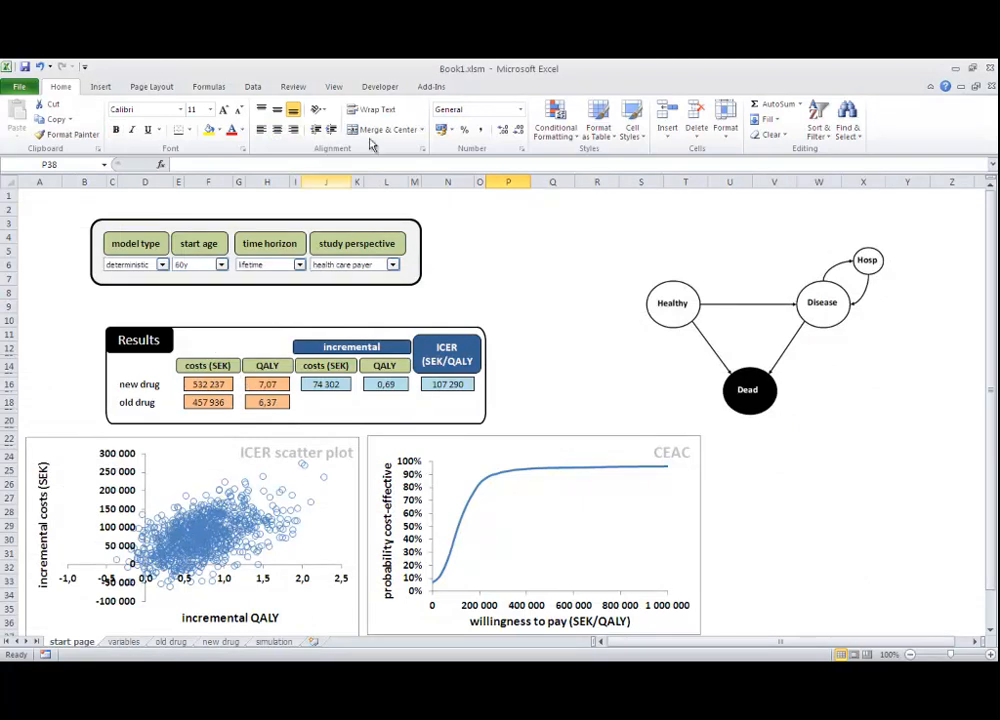
Draw a form control button on the start page beside the Results heading, above the new drug costs and QALY column headers
left_click(381, 88)
left_click(251, 128)
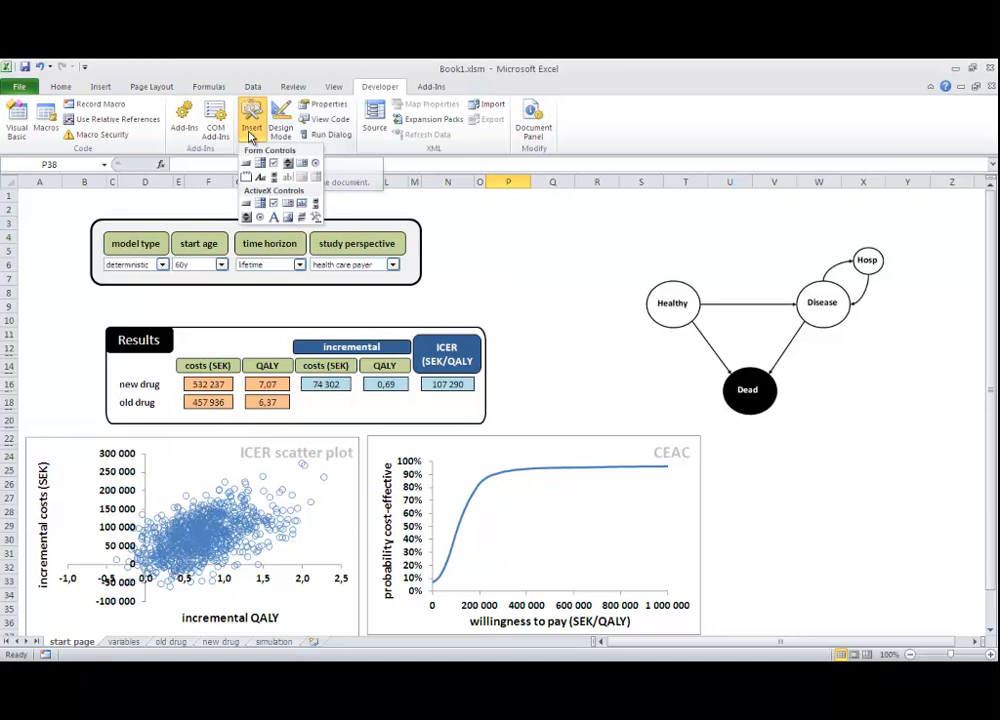
left_click(246, 165)
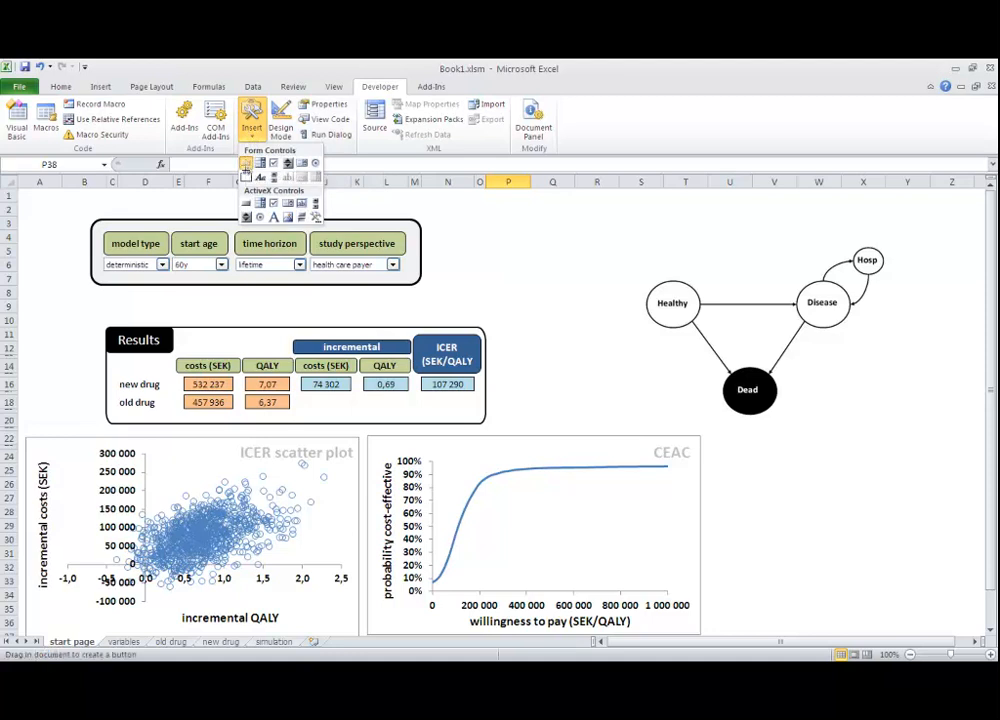
left_click_drag(180, 334, 287, 358)
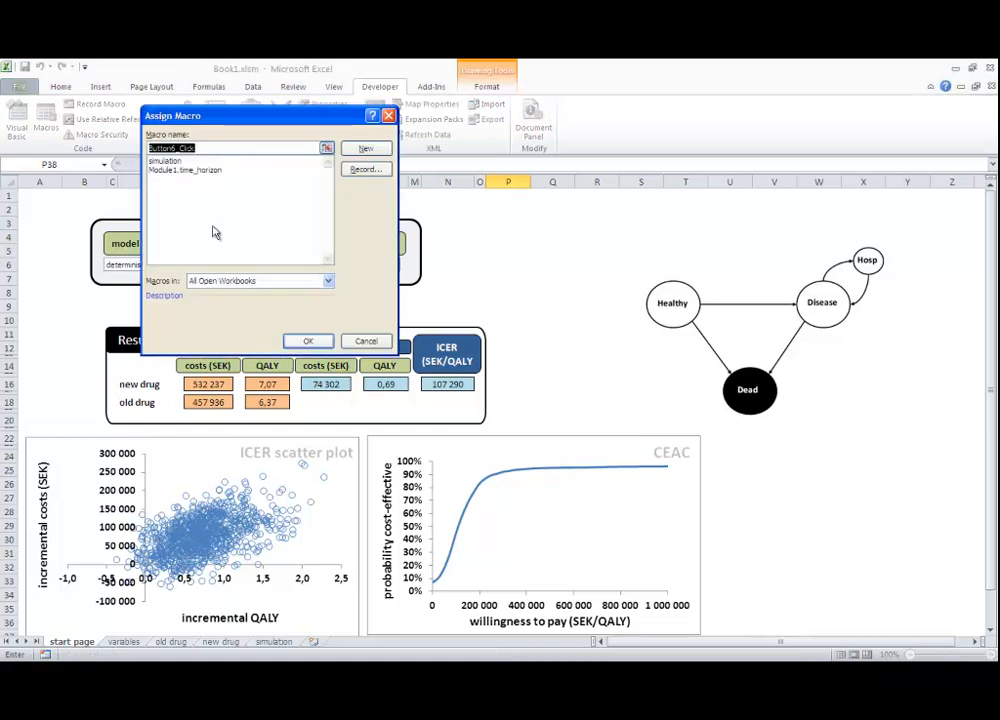